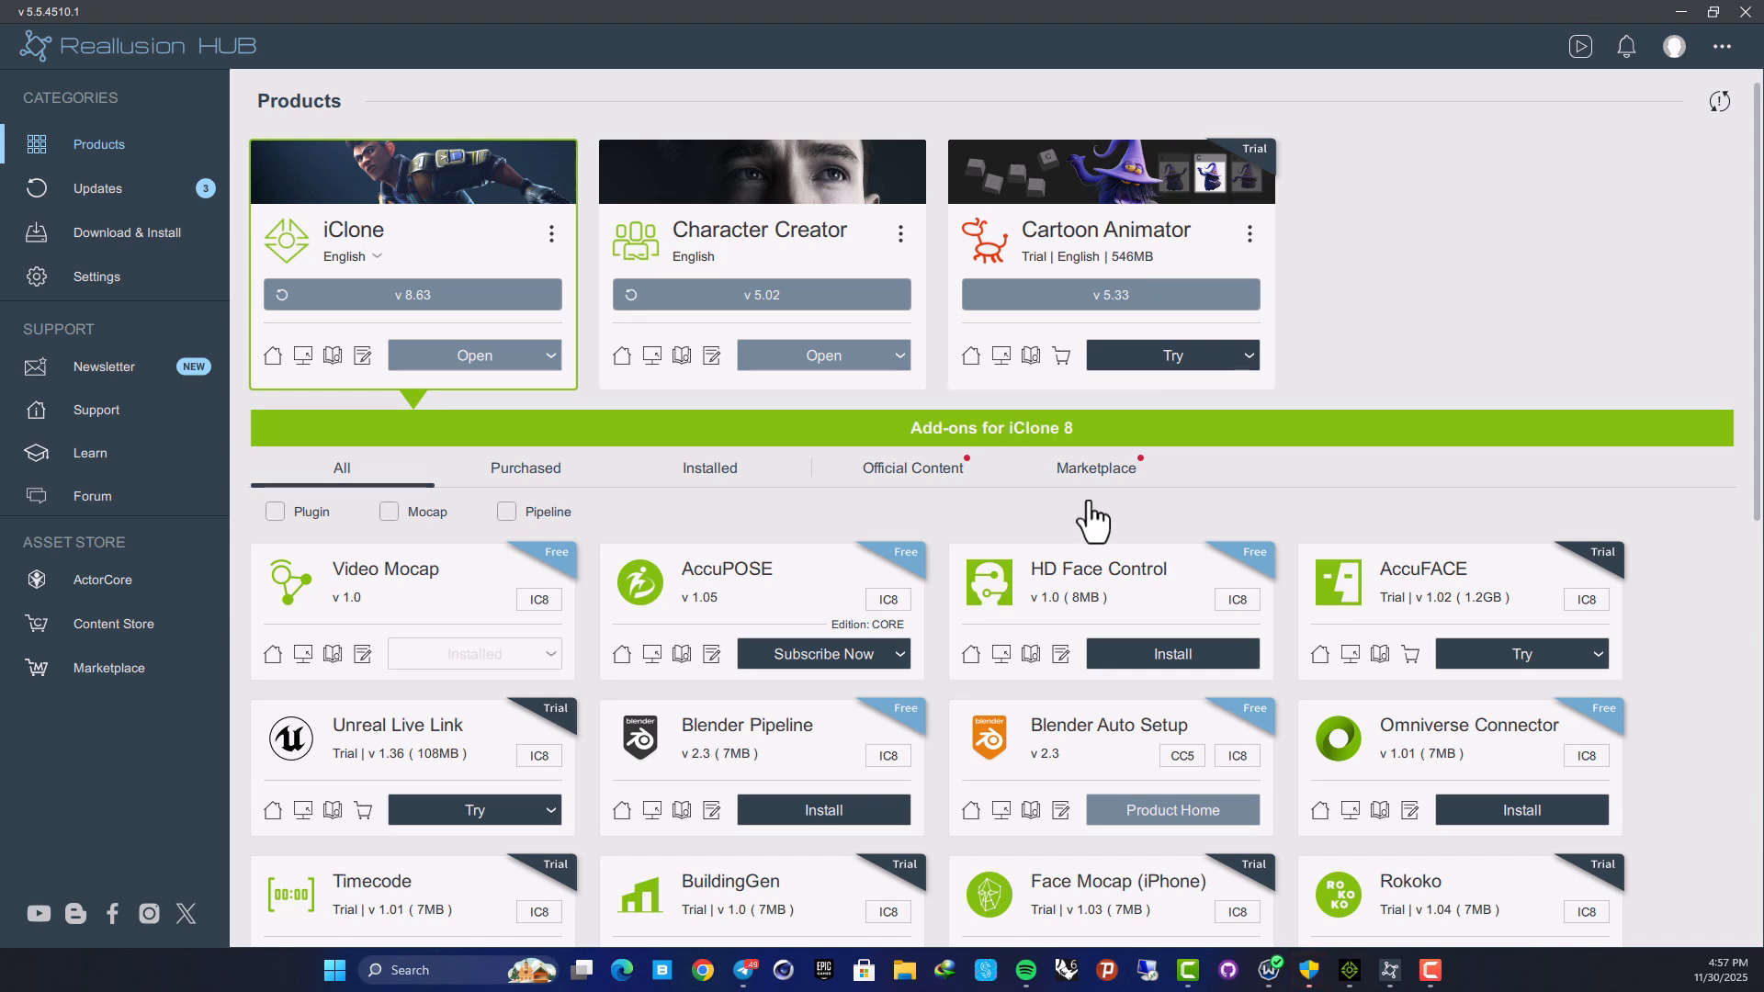
Scroll the Products page add-on list down and back up to browse it
{"action": "scroll", "coordinate": [964, 615], "scroll_direction": "down", "scroll_amount": 1}
{"action": "scroll", "coordinate": [1164, 538], "scroll_direction": "up", "scroll_amount": 1}
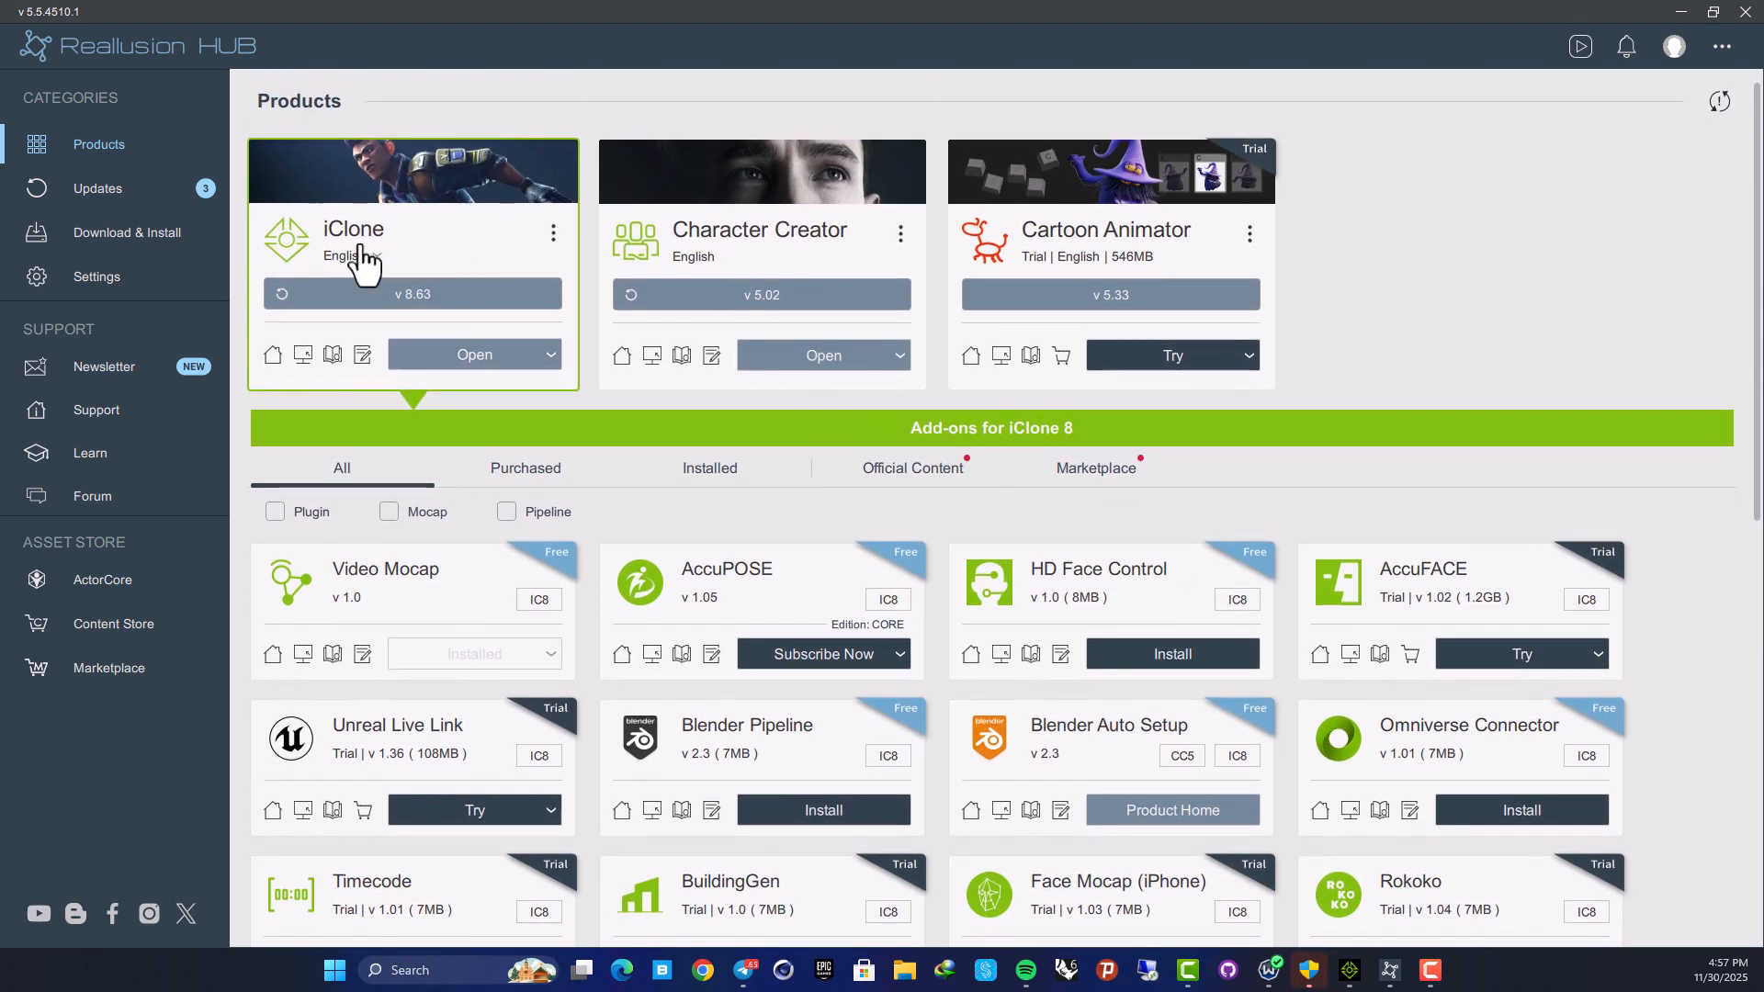
{"action": "scroll", "coordinate": [578, 344], "scroll_direction": "down", "scroll_amount": 2}
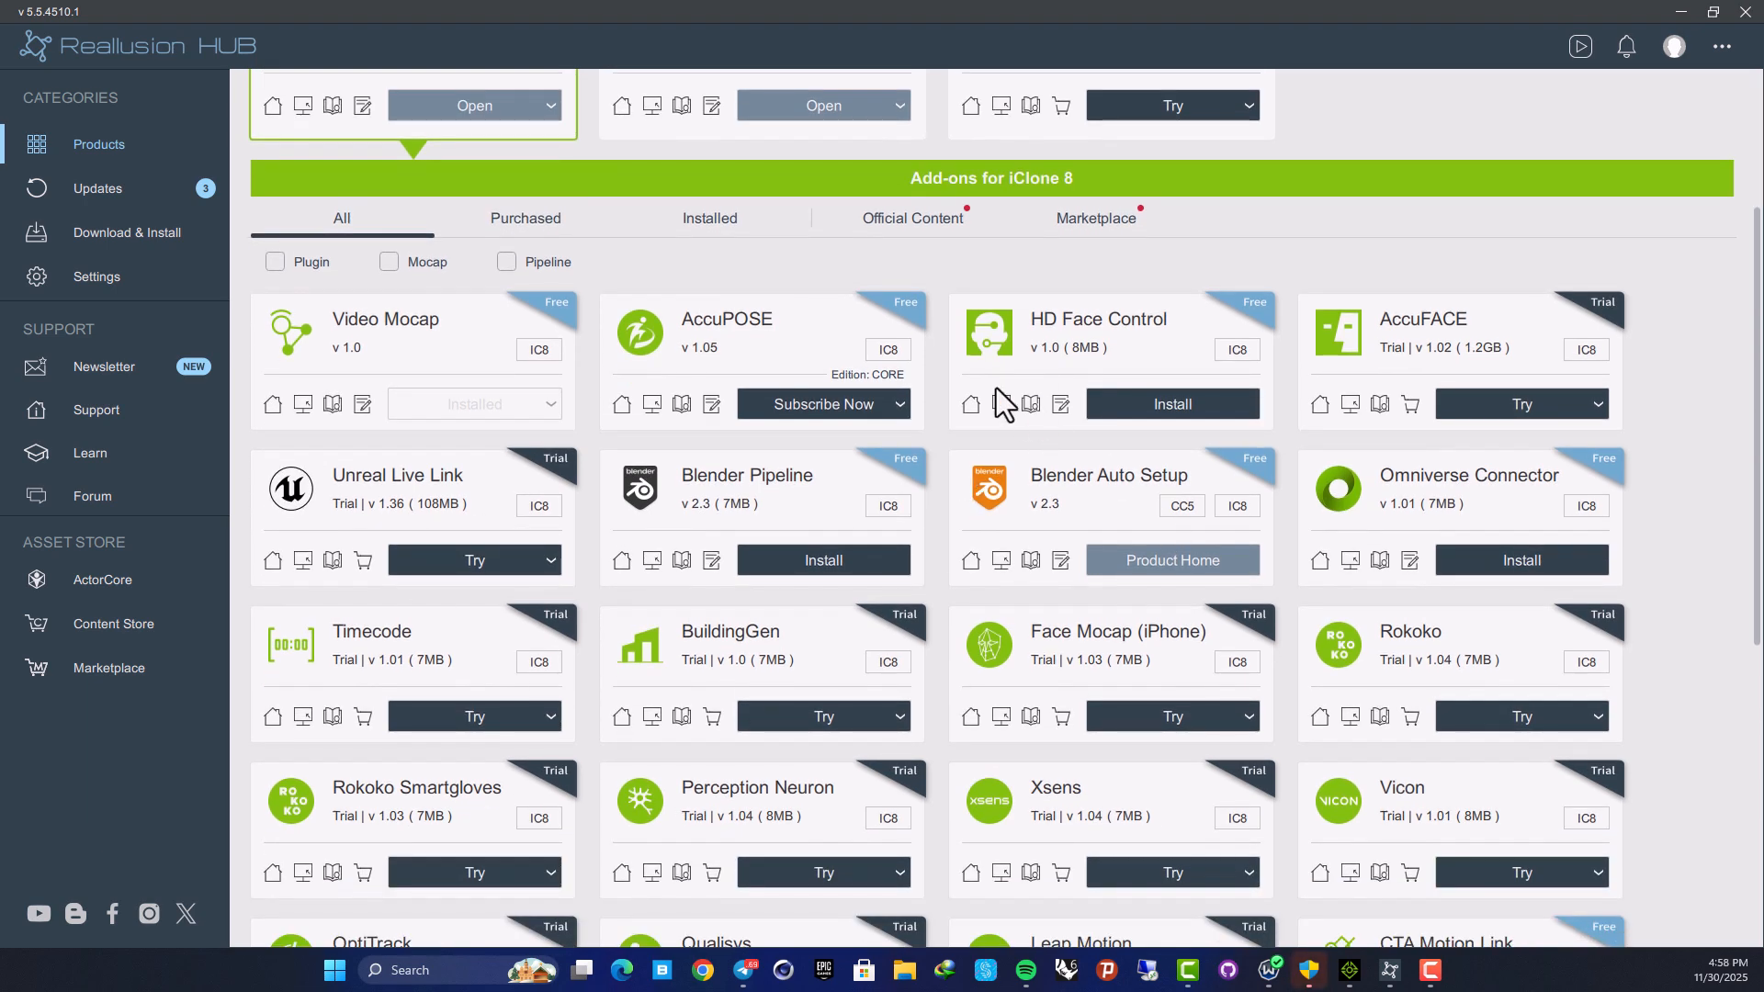
{"action": "scroll", "coordinate": [798, 443], "scroll_direction": "up", "scroll_amount": 2}
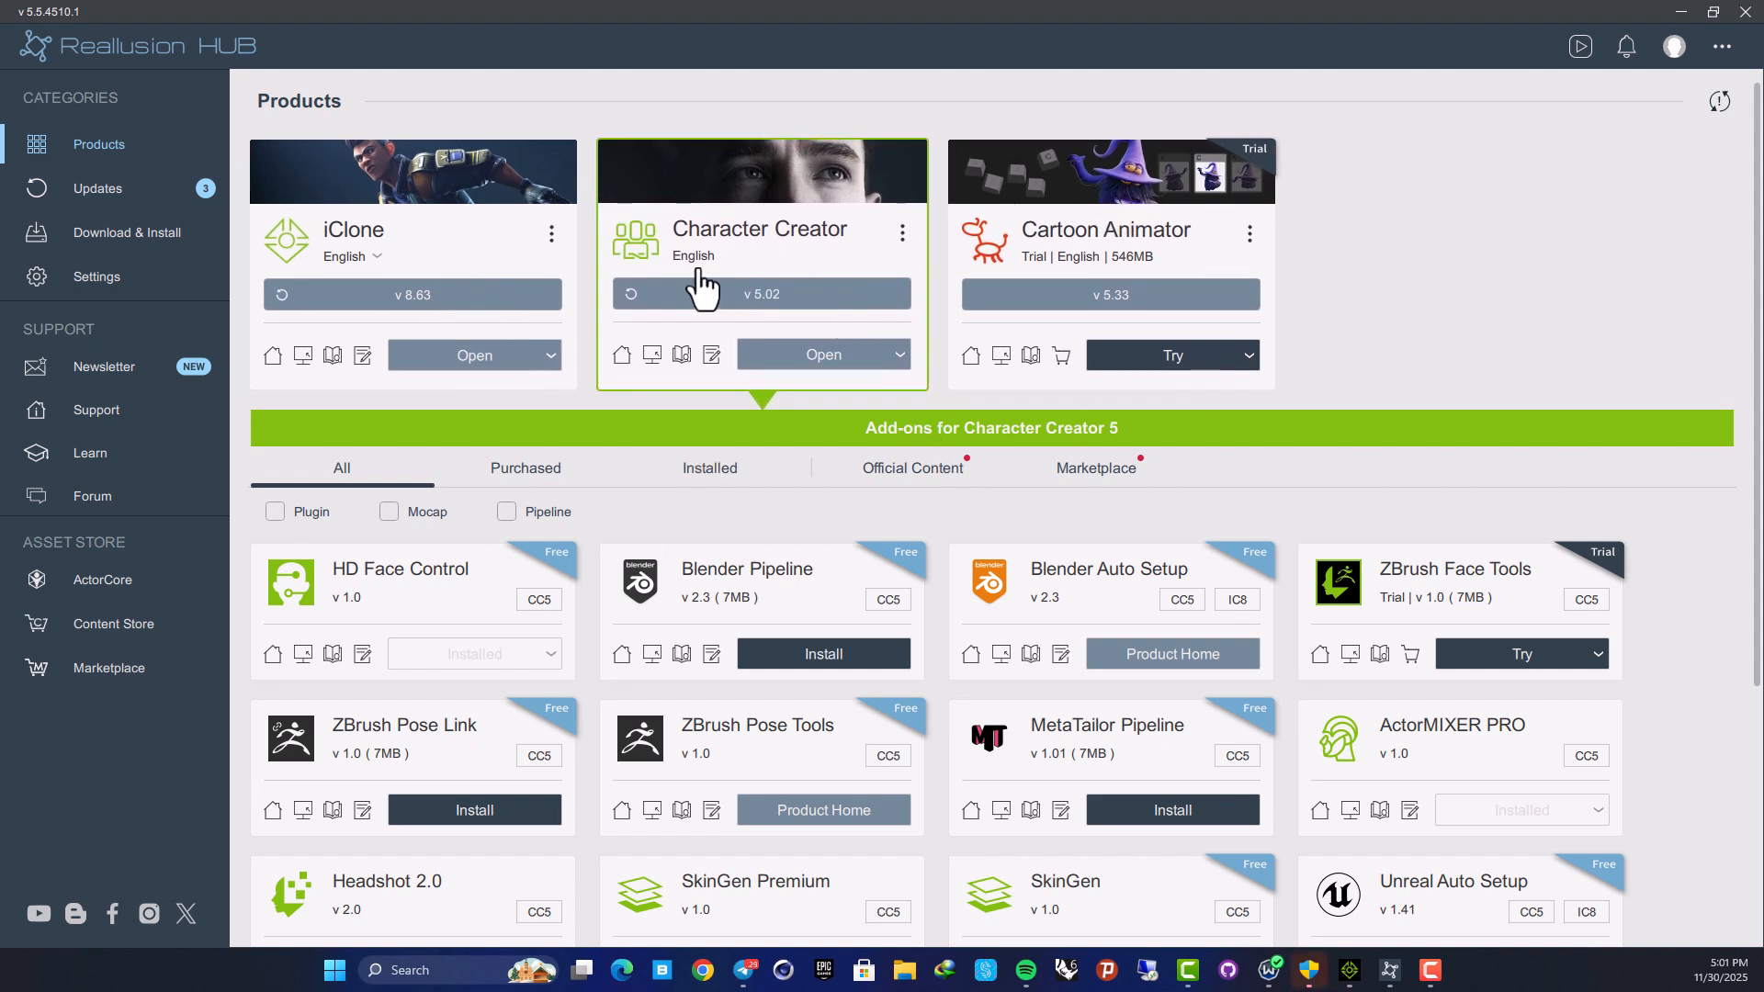
{"action": "scroll", "coordinate": [815, 464], "scroll_direction": "down", "scroll_amount": 3}
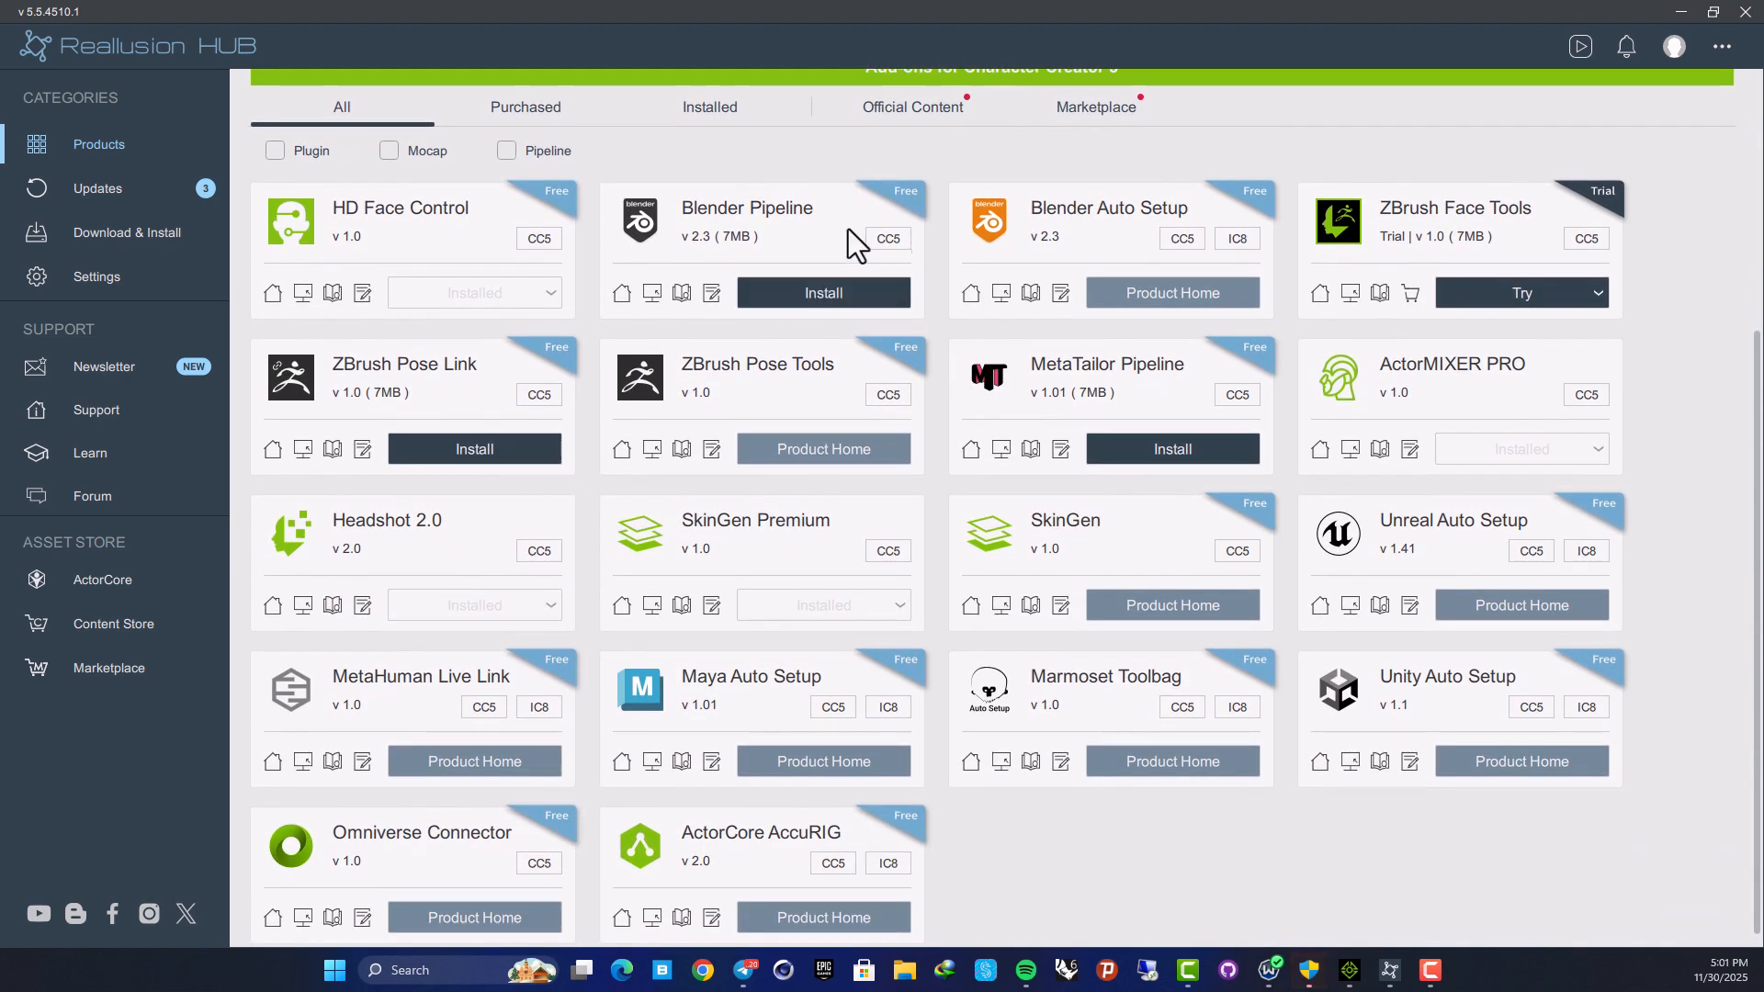
{"action": "scroll", "coordinate": [923, 405], "scroll_direction": "up", "scroll_amount": 3}
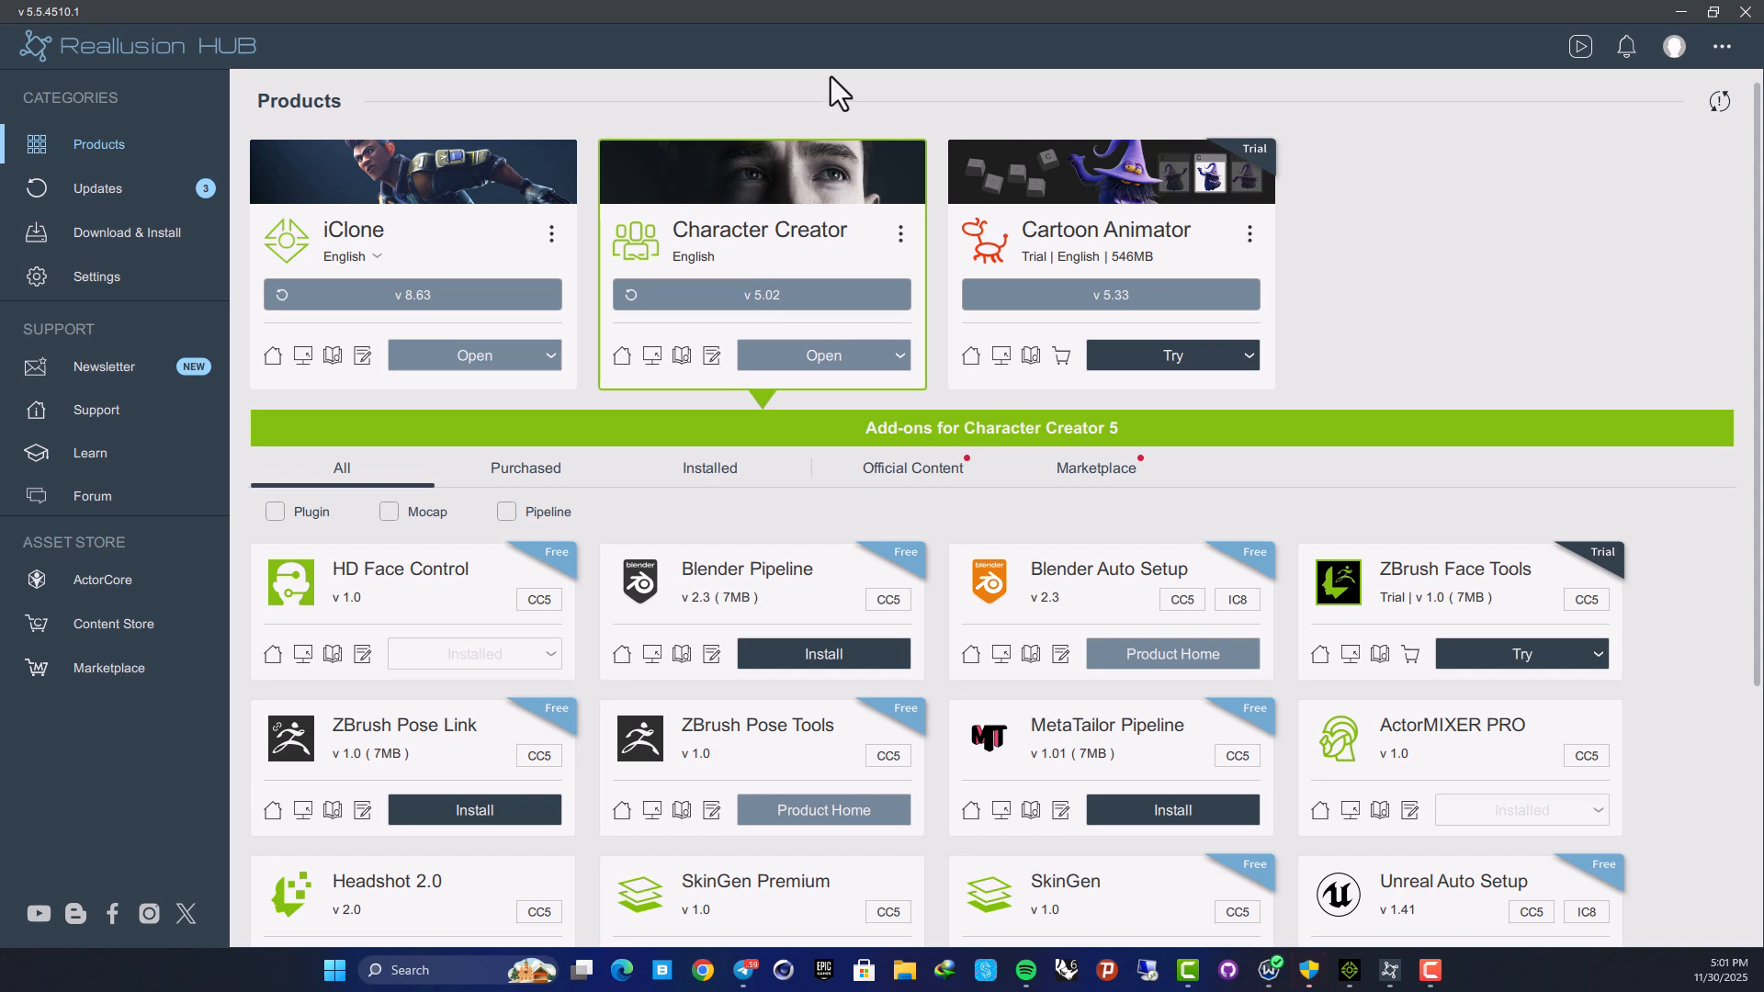
Switch to the iClone 8 card and scroll through its add-on list
{"action": "left_click", "coordinate": [512, 184]}
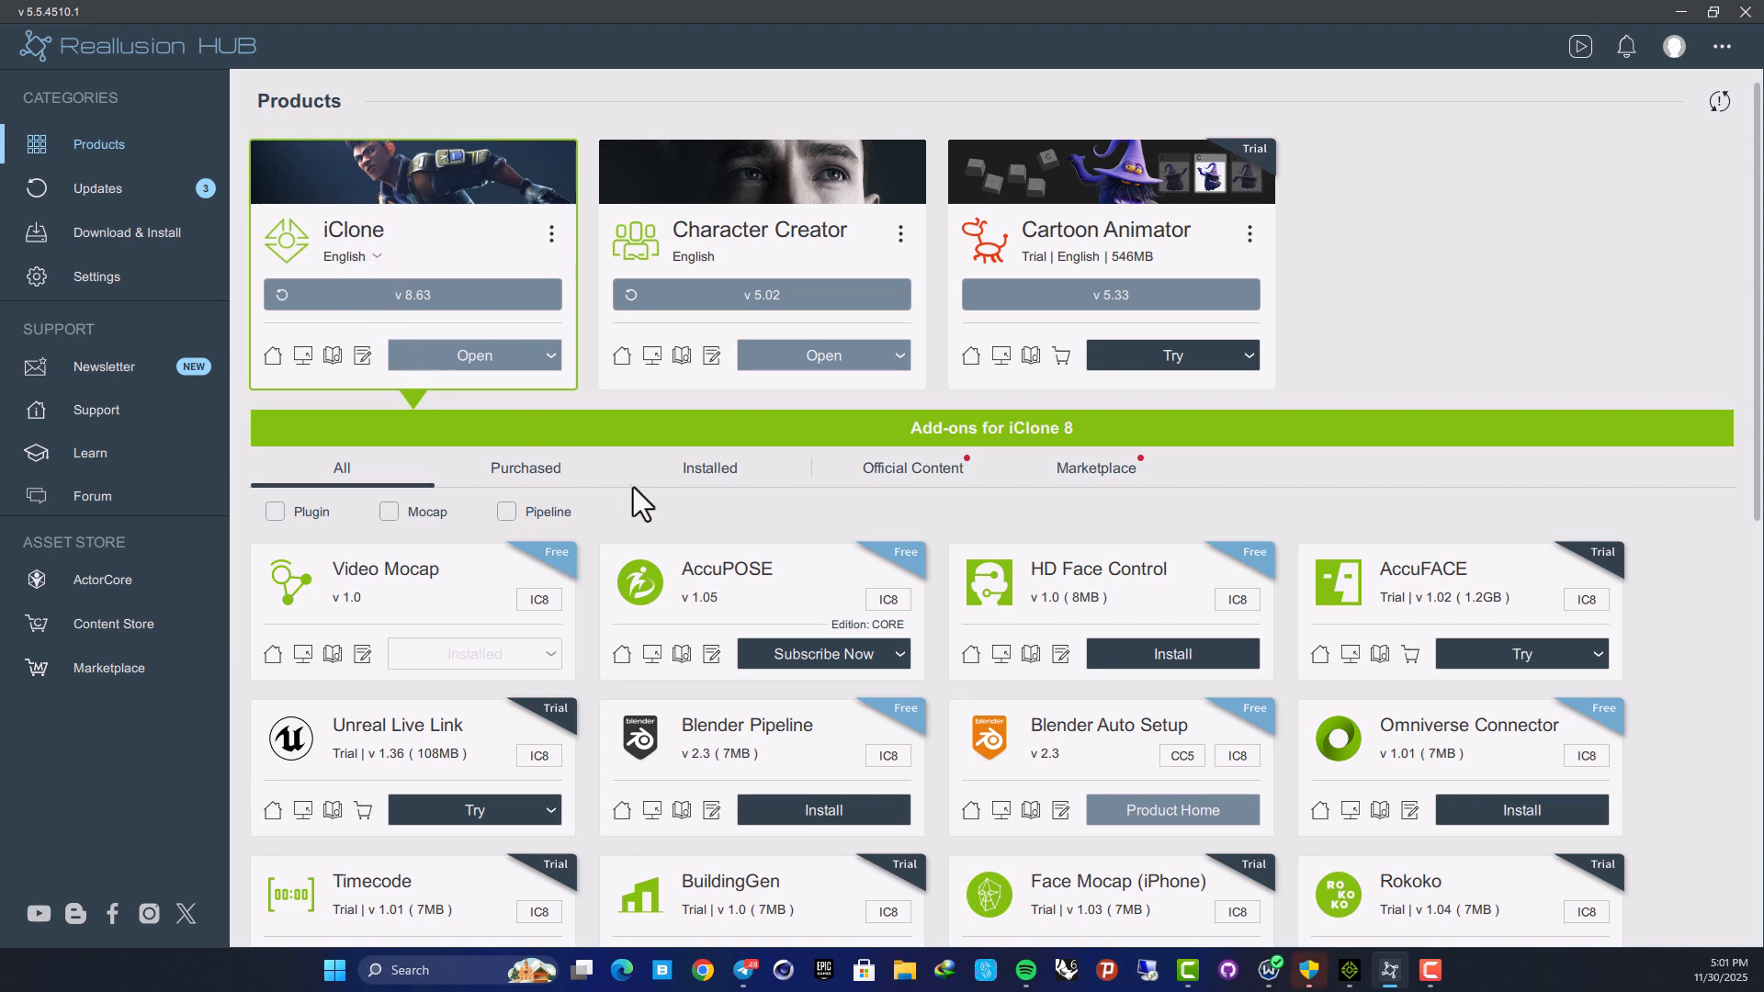
{"action": "scroll", "coordinate": [648, 492], "scroll_direction": "down", "scroll_amount": 4}
{"action": "scroll", "coordinate": [827, 321], "scroll_direction": "down", "scroll_amount": 3}
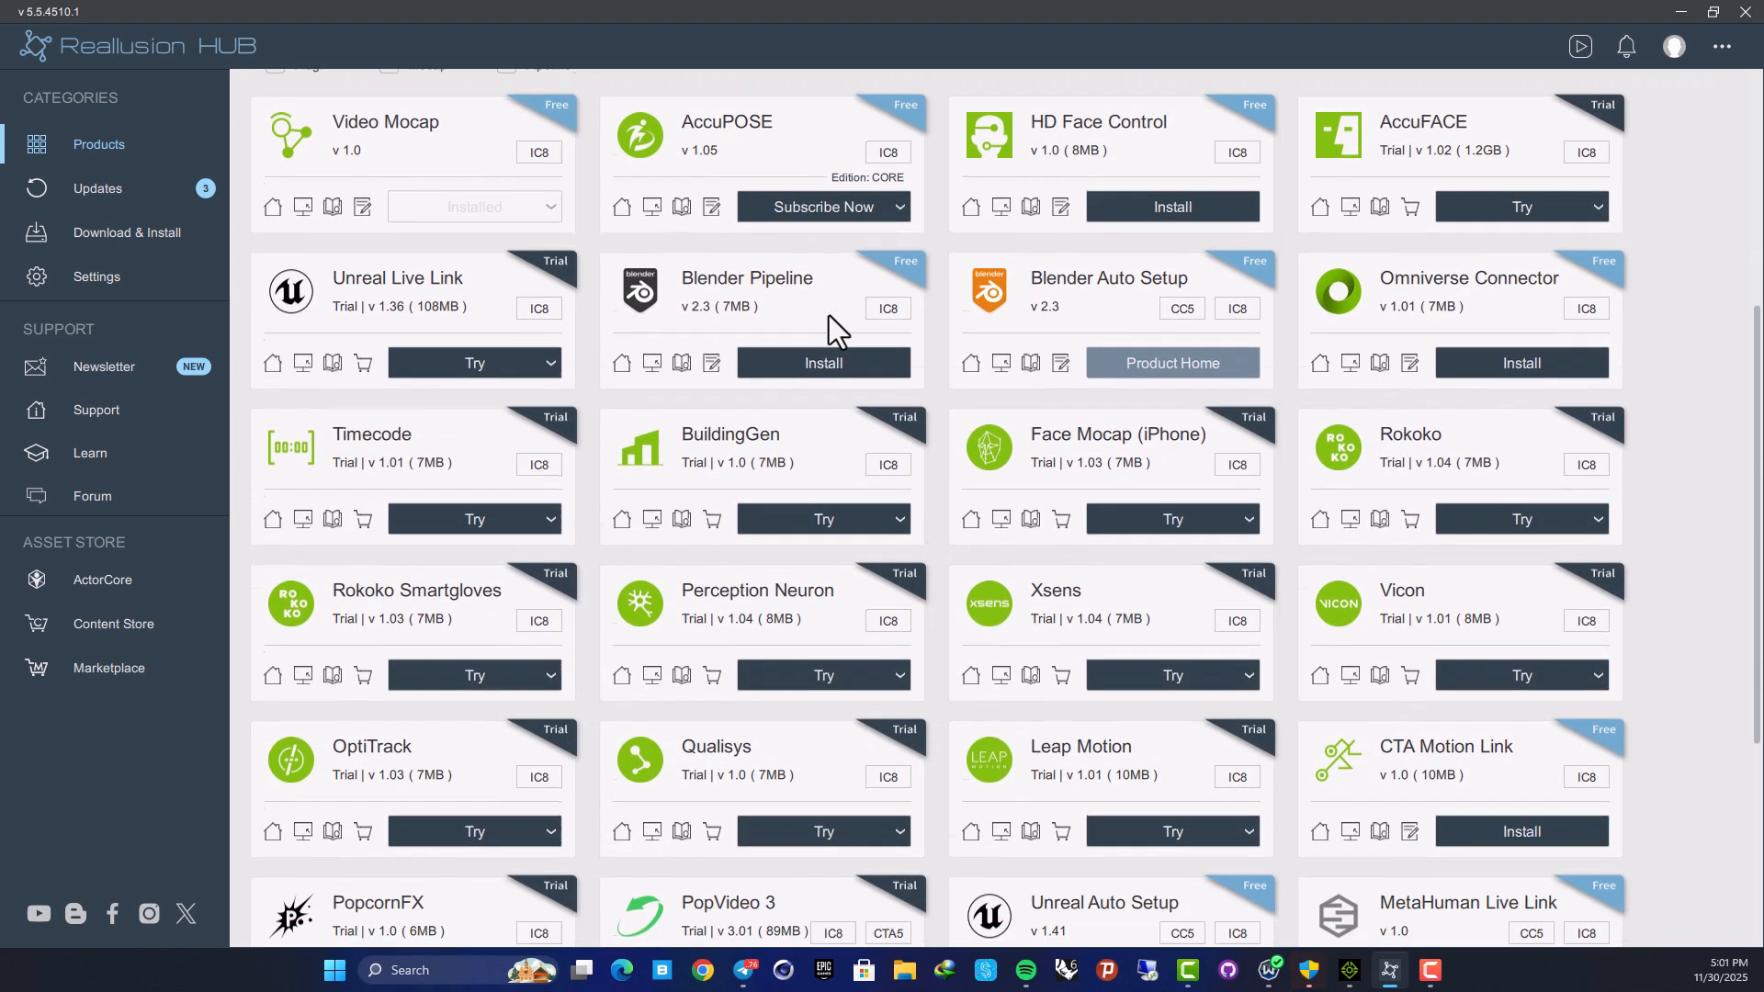
{"action": "scroll", "coordinate": [1139, 258], "scroll_direction": "down", "scroll_amount": 3}
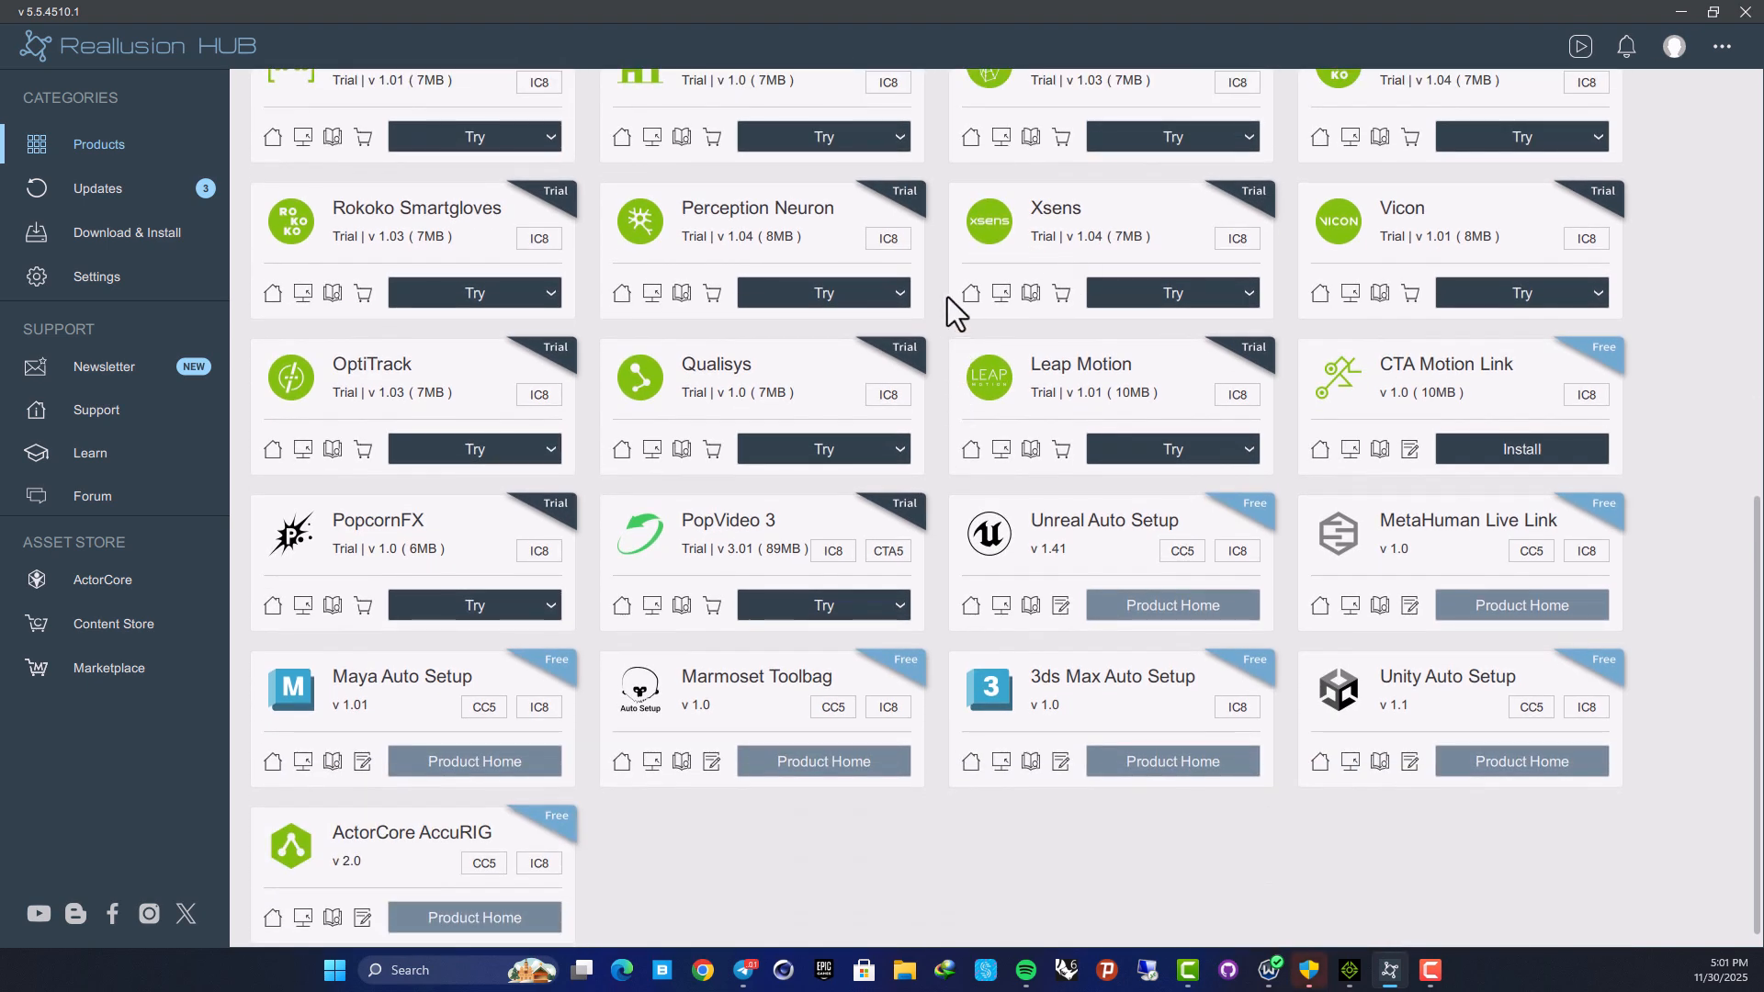
{"action": "scroll", "coordinate": [946, 295], "scroll_direction": "up", "scroll_amount": 6}
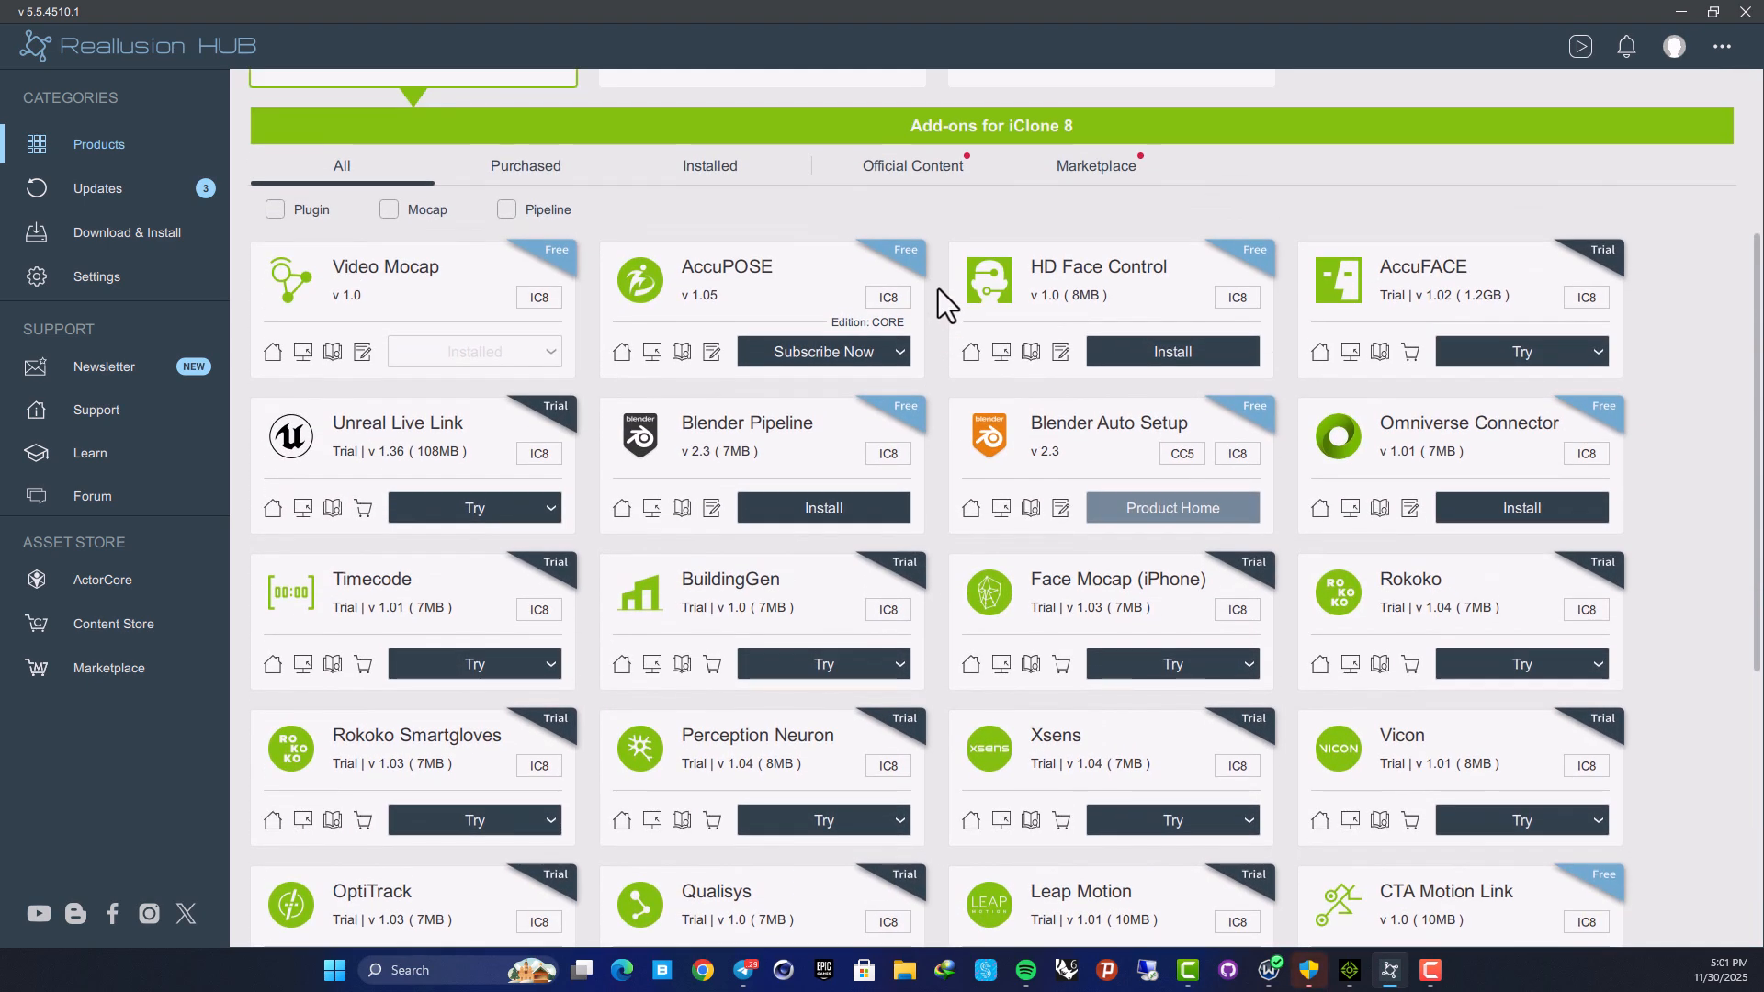
{"action": "scroll", "coordinate": [939, 288], "scroll_direction": "up", "scroll_amount": 4}
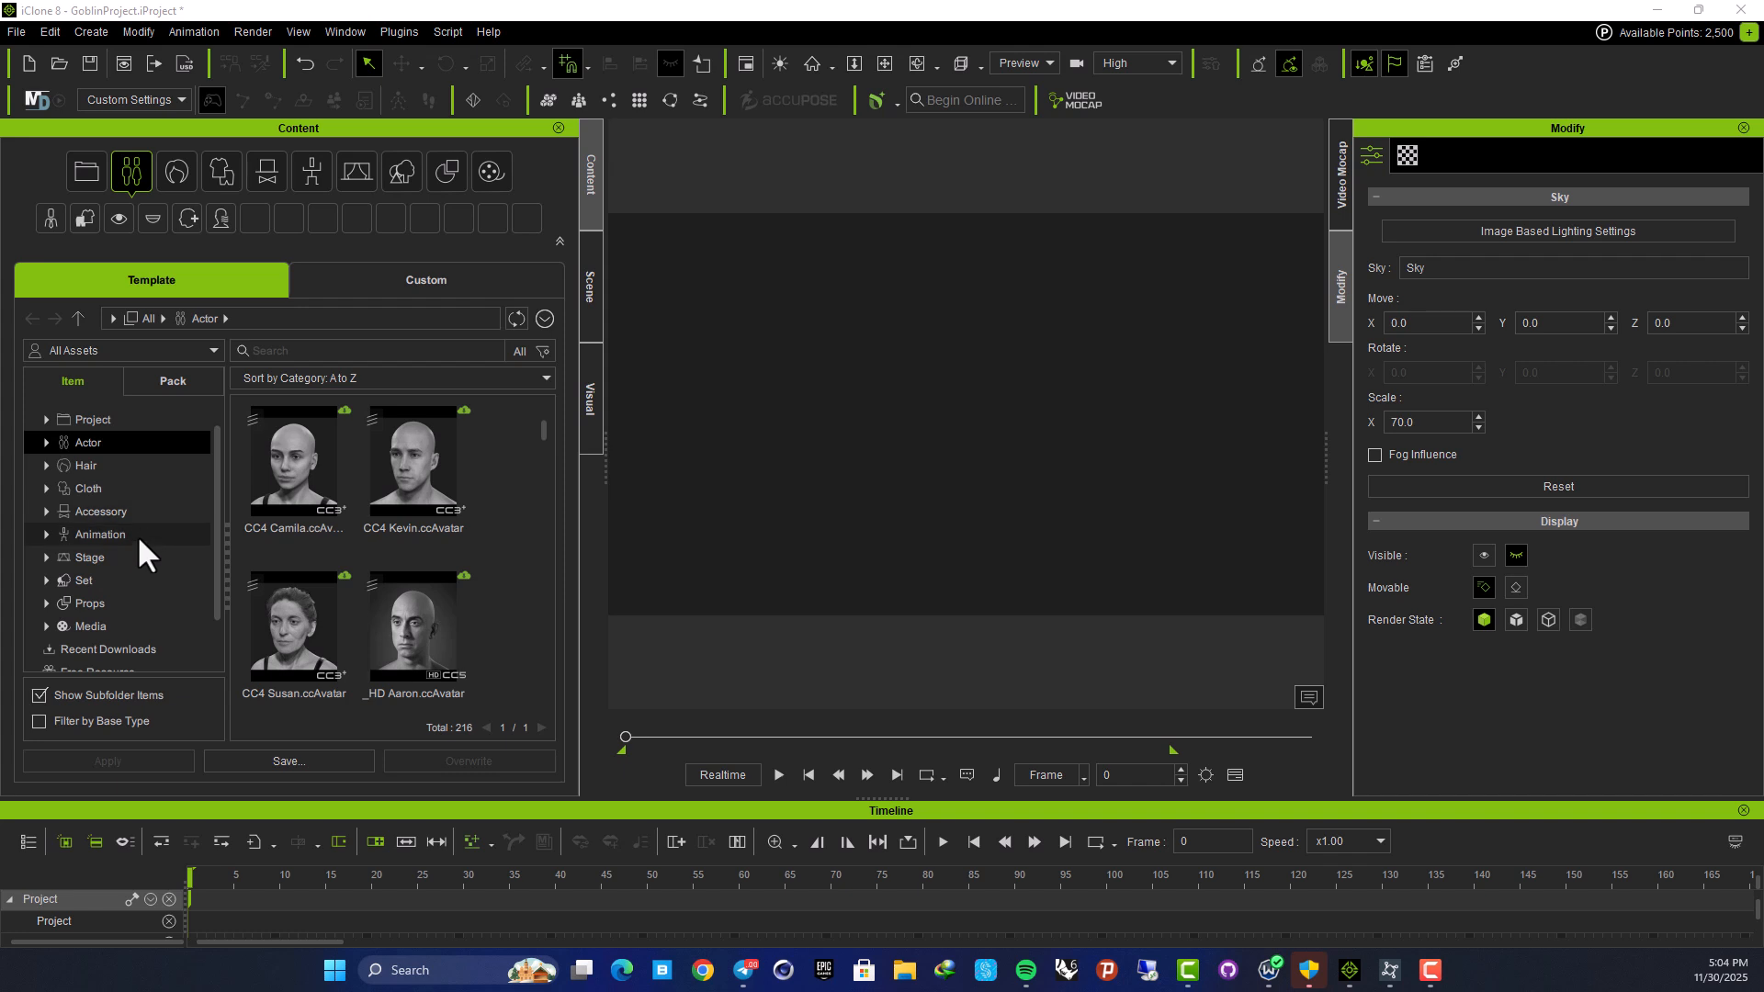
Scroll the Actor templates down and select _HD Gibro.ccAvatar
{"action": "scroll", "coordinate": [138, 542], "scroll_direction": "down", "scroll_amount": 1}
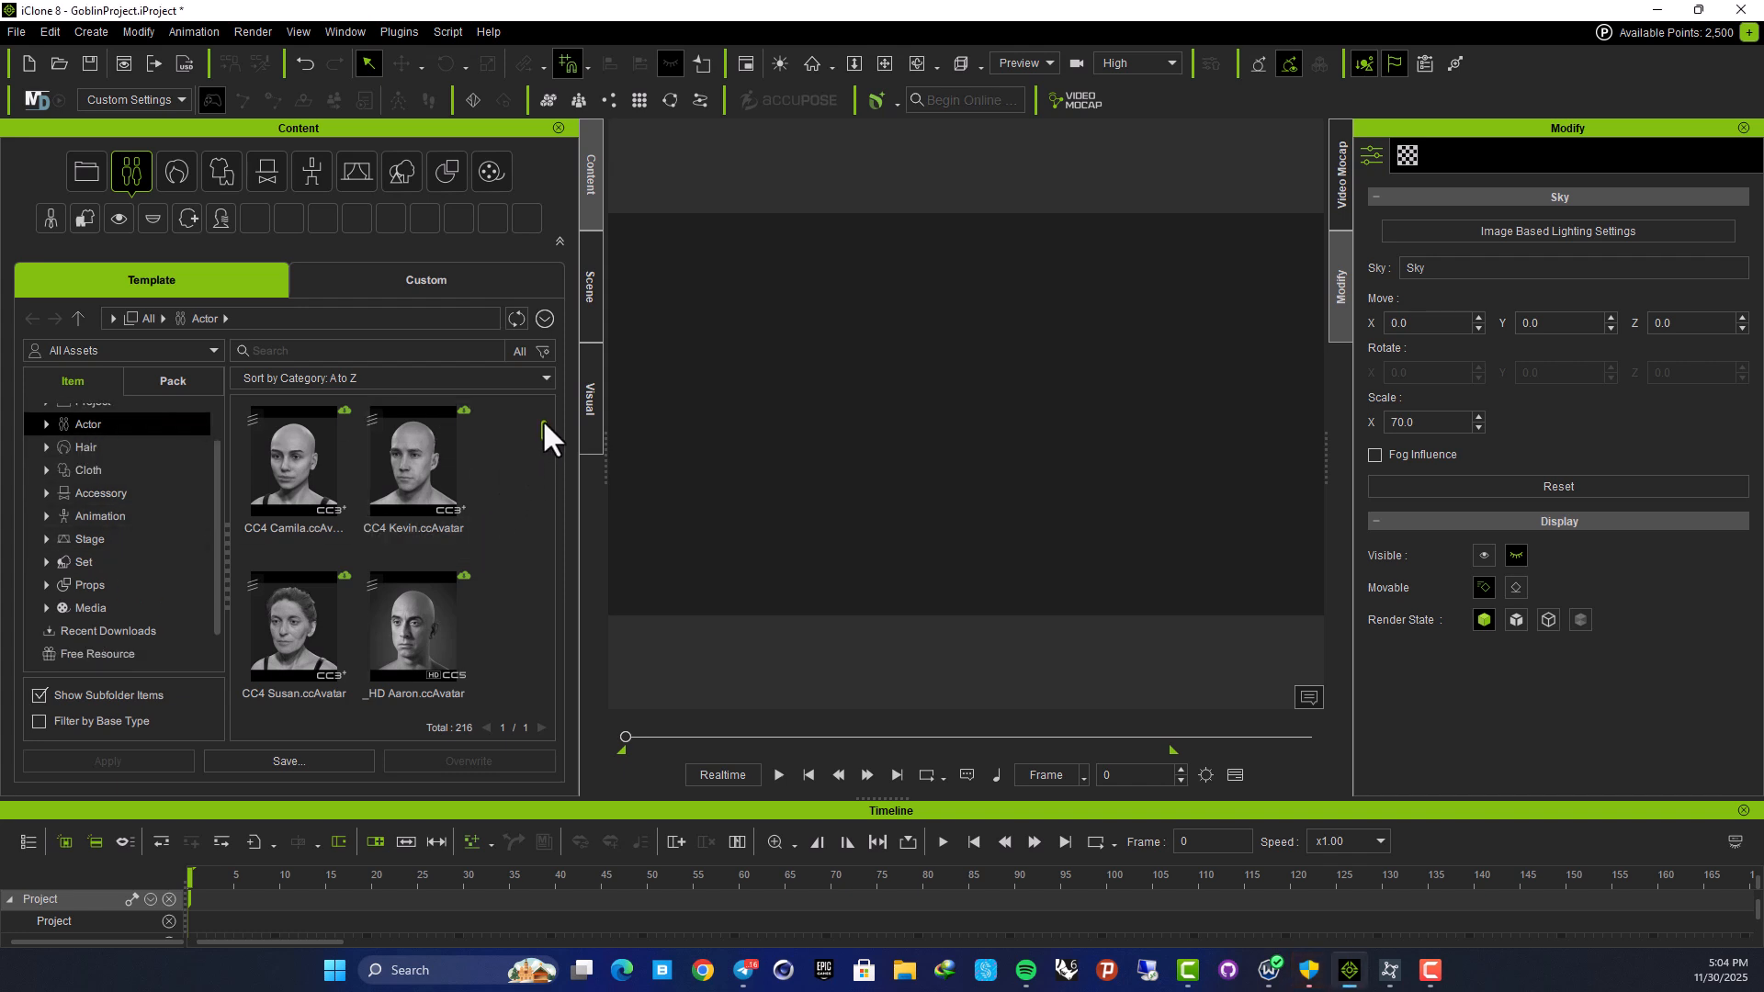
{"action": "scroll", "coordinate": [542, 412], "scroll_direction": "down", "scroll_amount": 1}
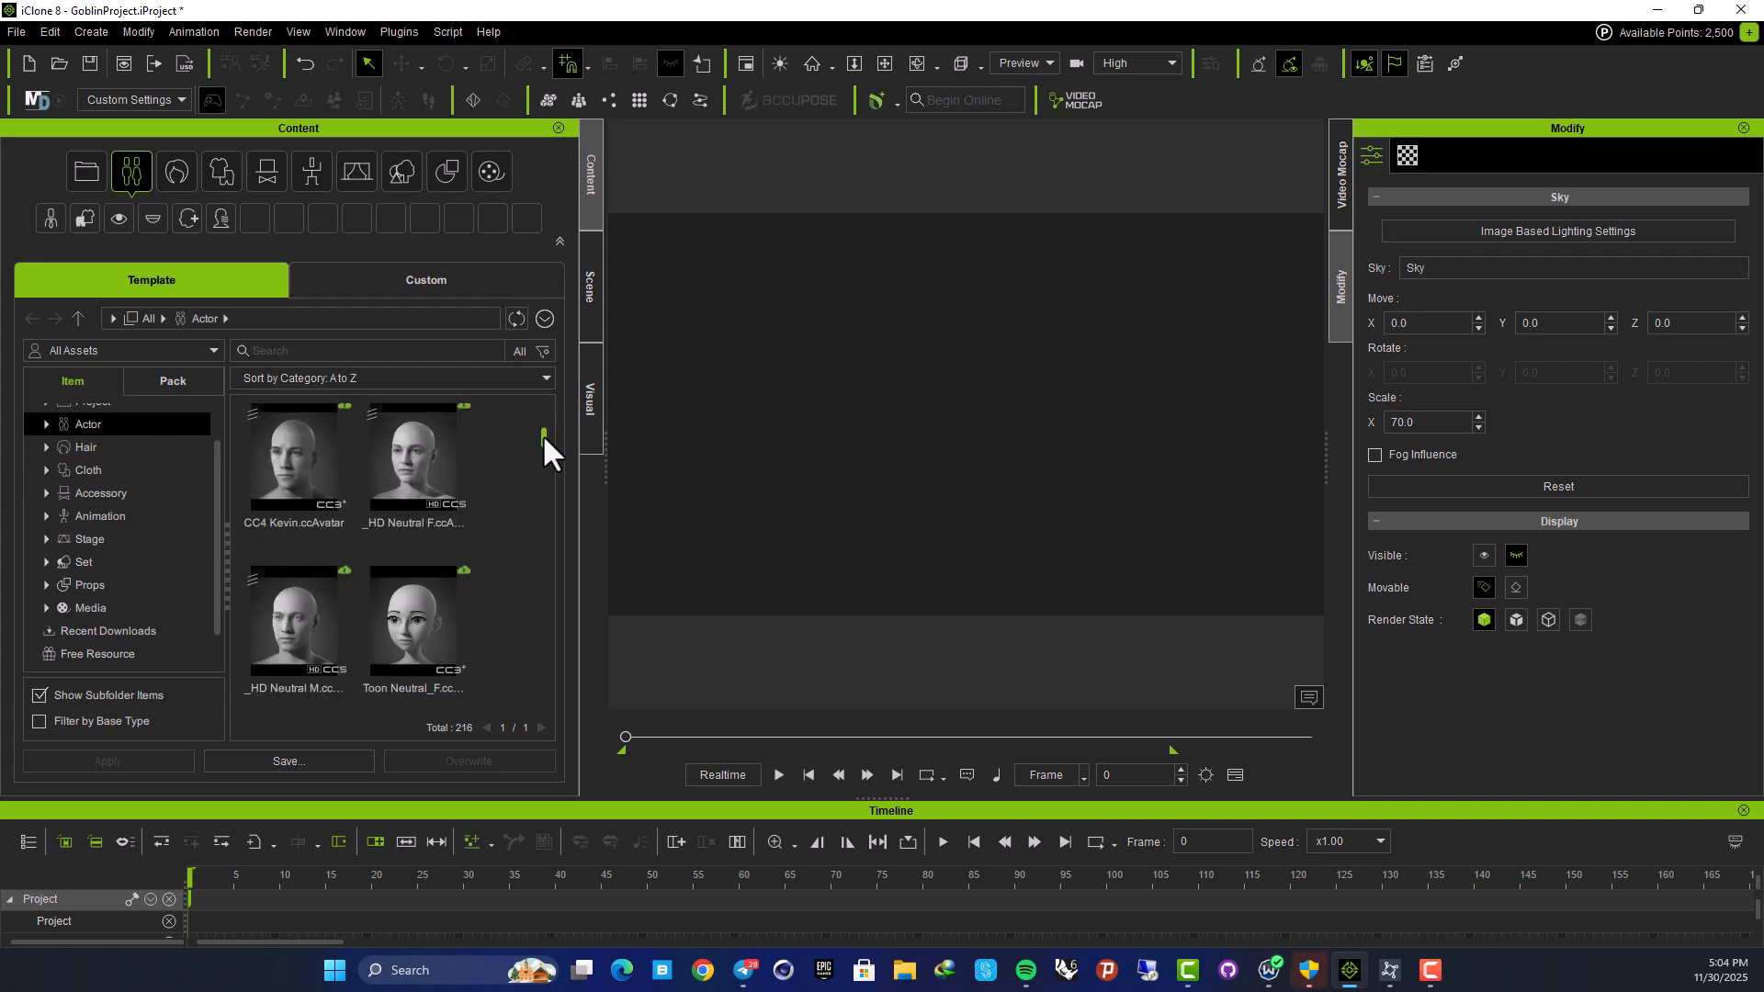
{"action": "scroll", "coordinate": [345, 534], "scroll_direction": "down", "scroll_amount": 5}
{"action": "scroll", "coordinate": [415, 500], "scroll_direction": "down", "scroll_amount": 2}
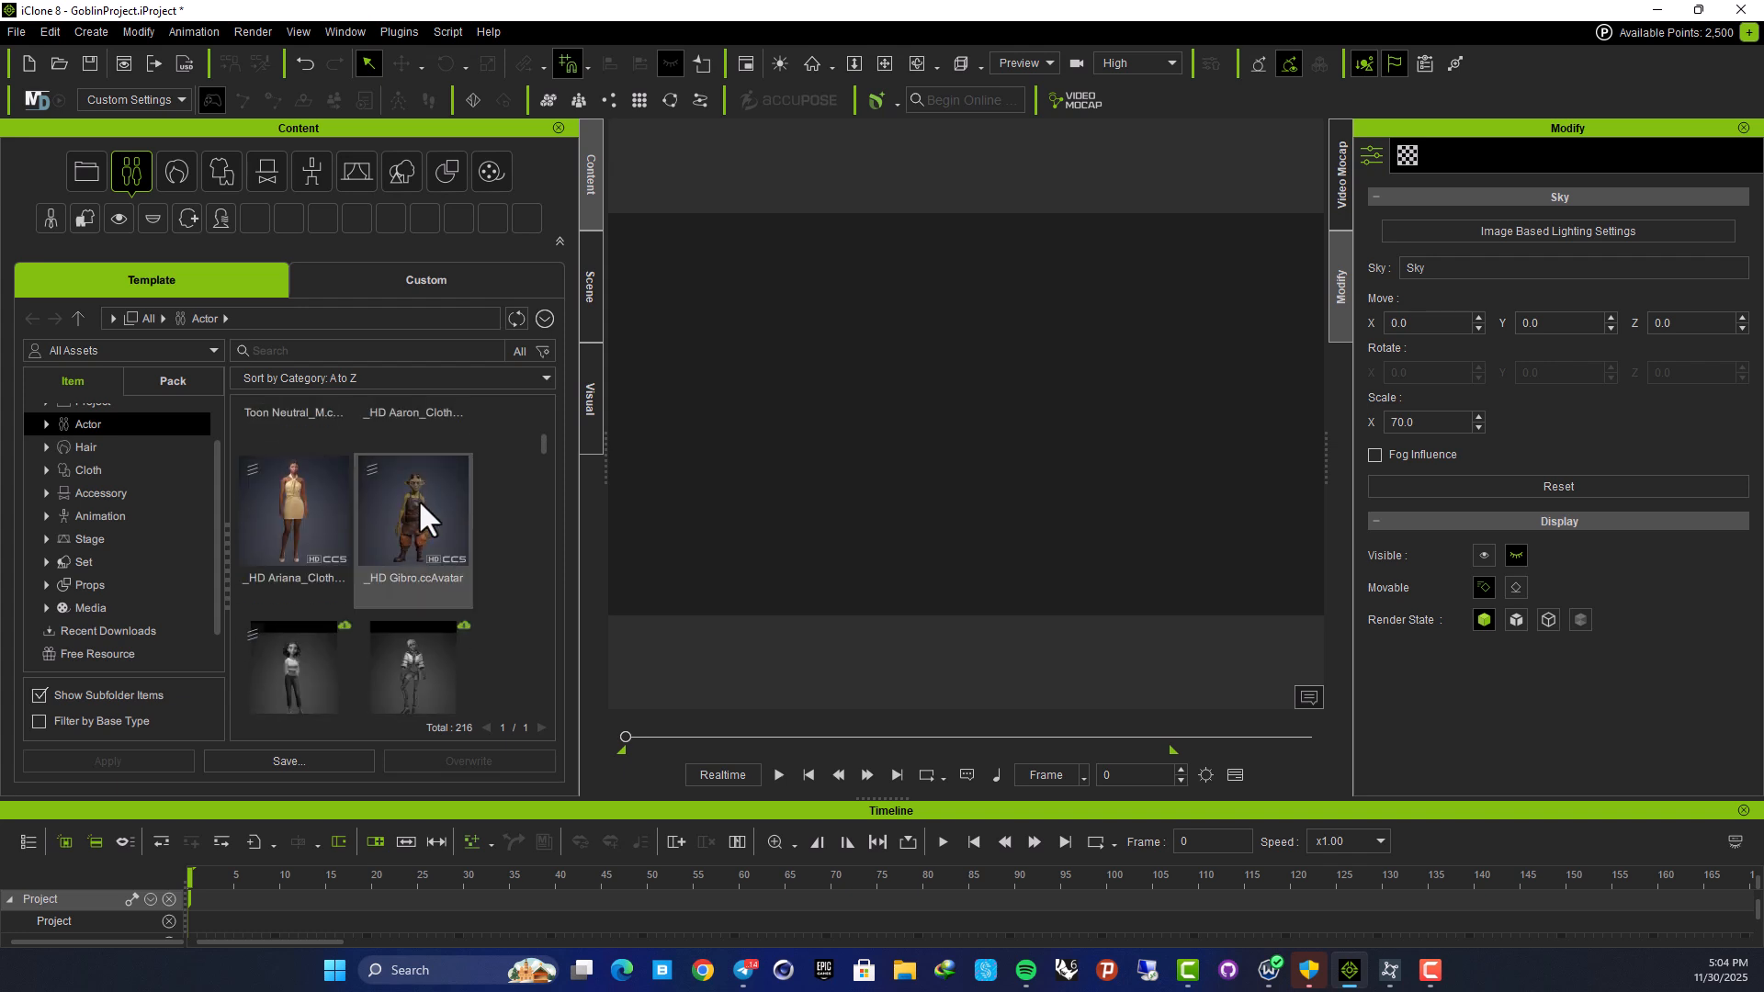
{"action": "scroll", "coordinate": [511, 509], "scroll_direction": "down", "scroll_amount": 1}
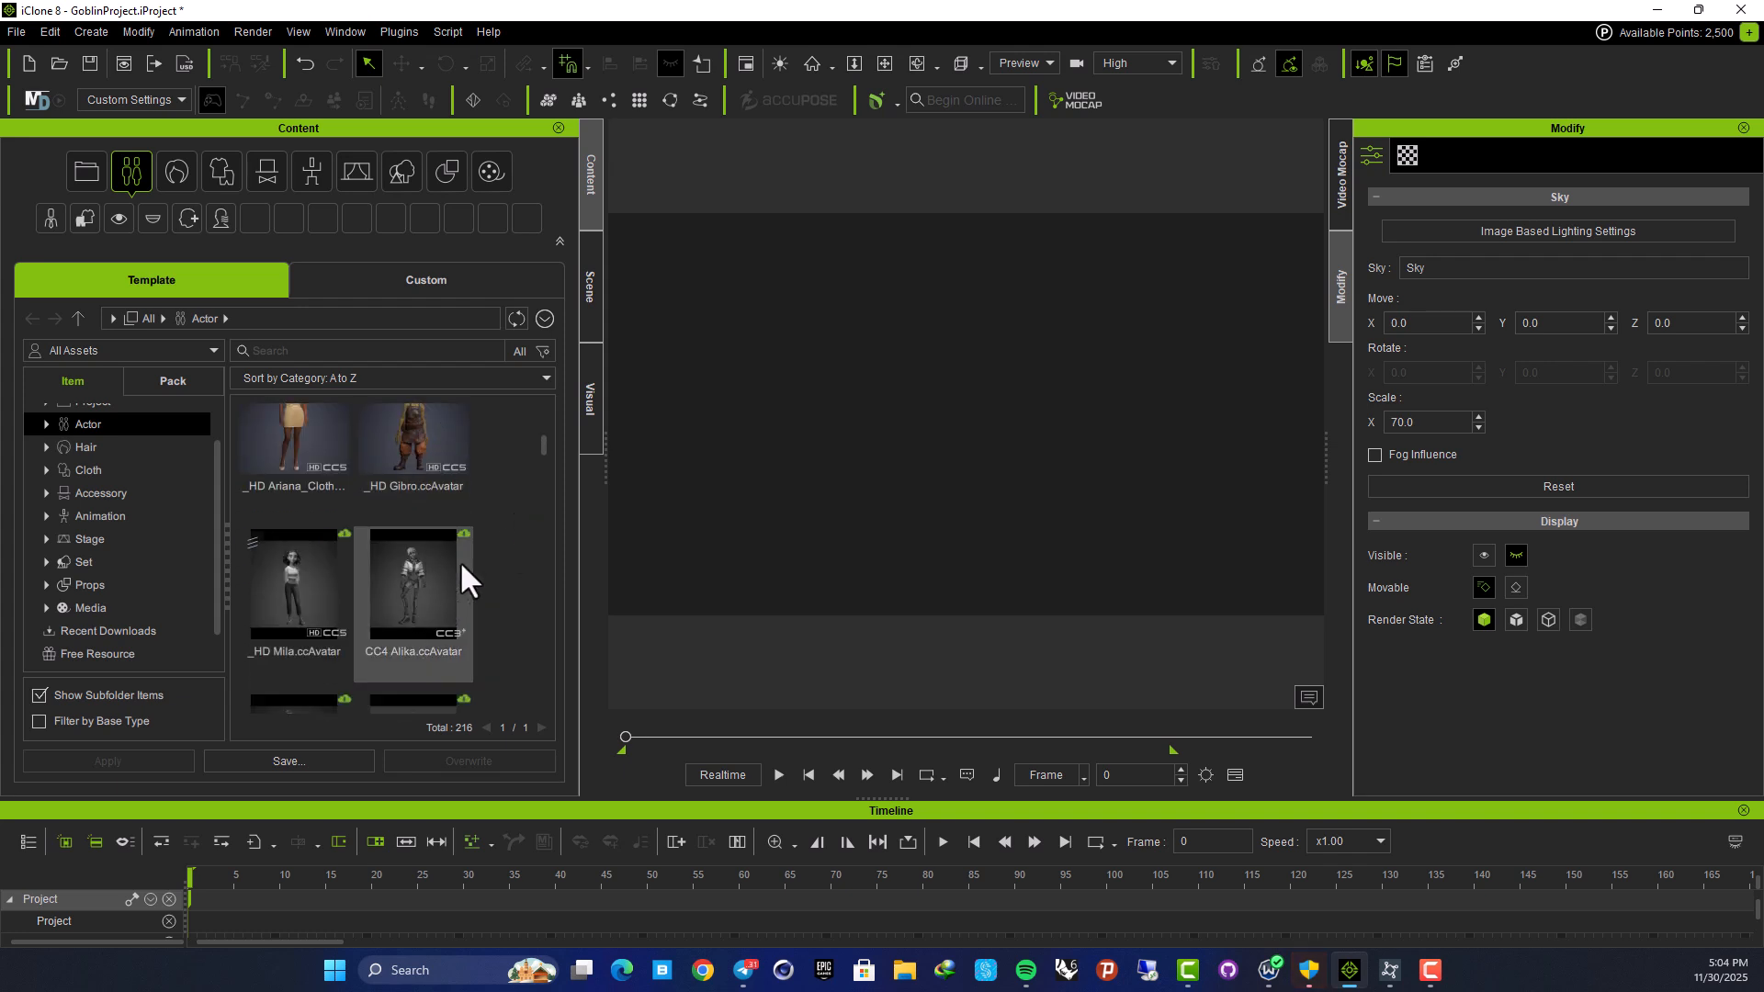
{"action": "scroll", "coordinate": [497, 533], "scroll_direction": "up", "scroll_amount": 1}
{"action": "left_click", "coordinate": [412, 521]}
Drag _HD Gibro.ccAvatar into the viewport and zoom in on the goblin's head and torso
{"action": "left_click_drag", "start_coordinate": [794, 748], "coordinate": [913, 439]}
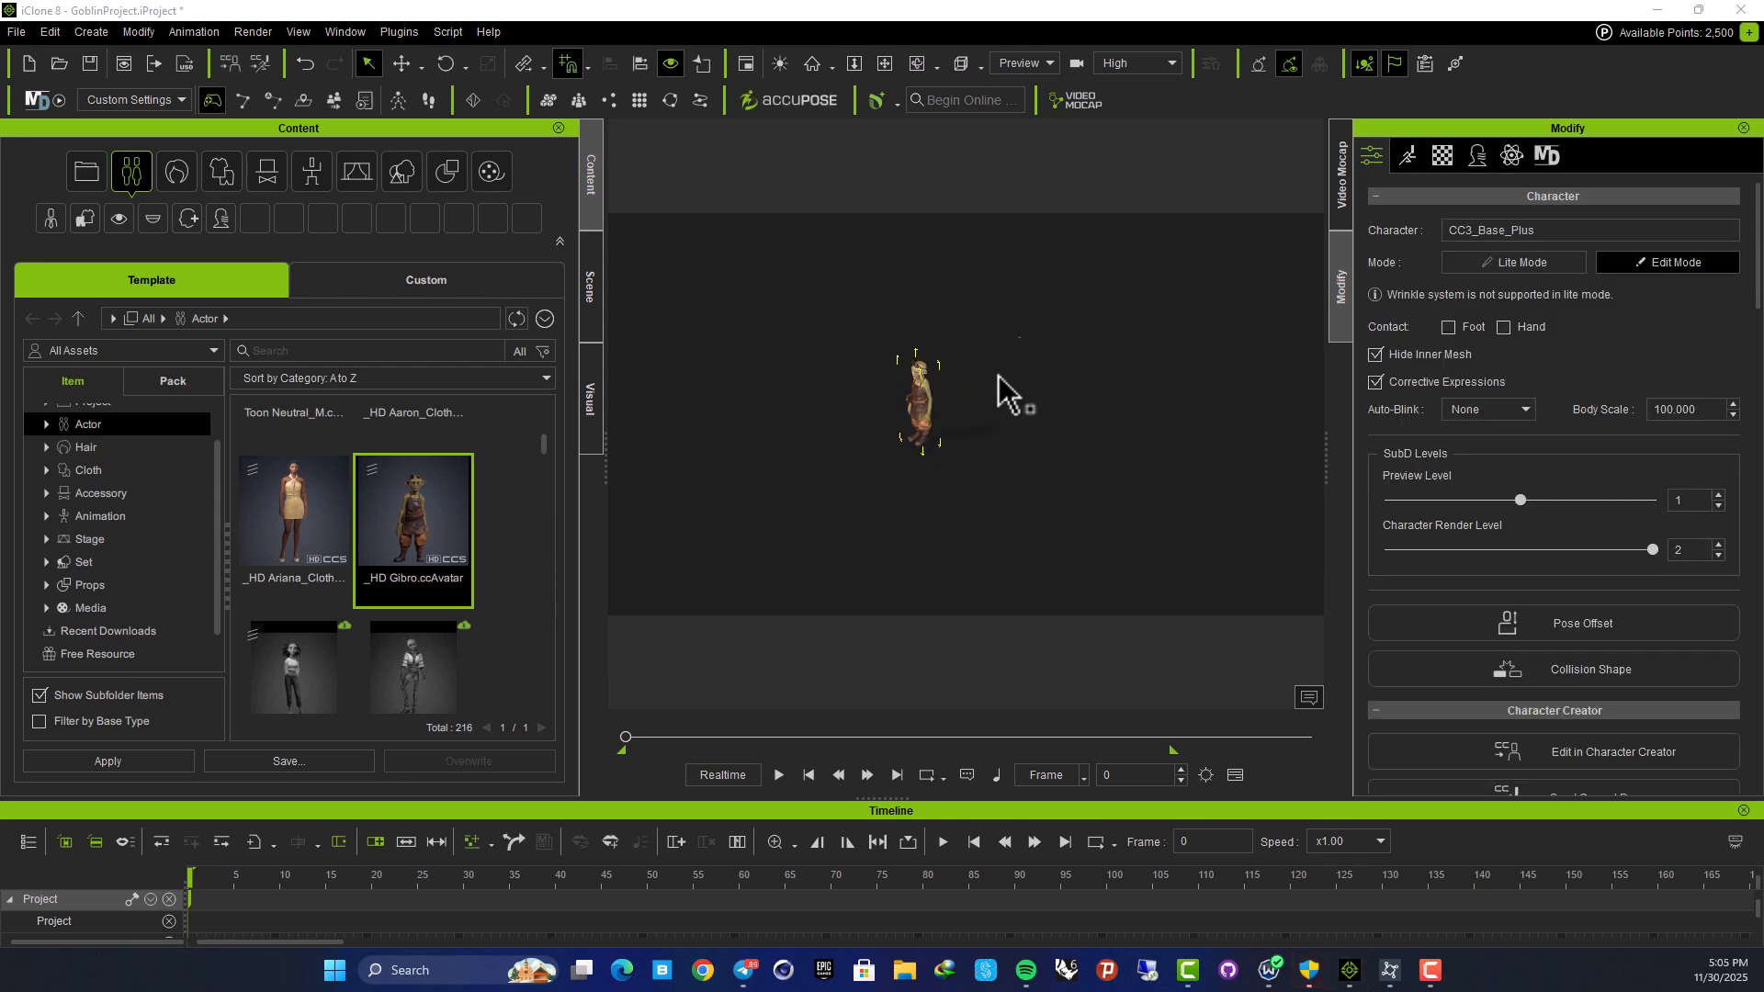
{"action": "scroll", "coordinate": [918, 388], "scroll_direction": "up", "scroll_amount": 5}
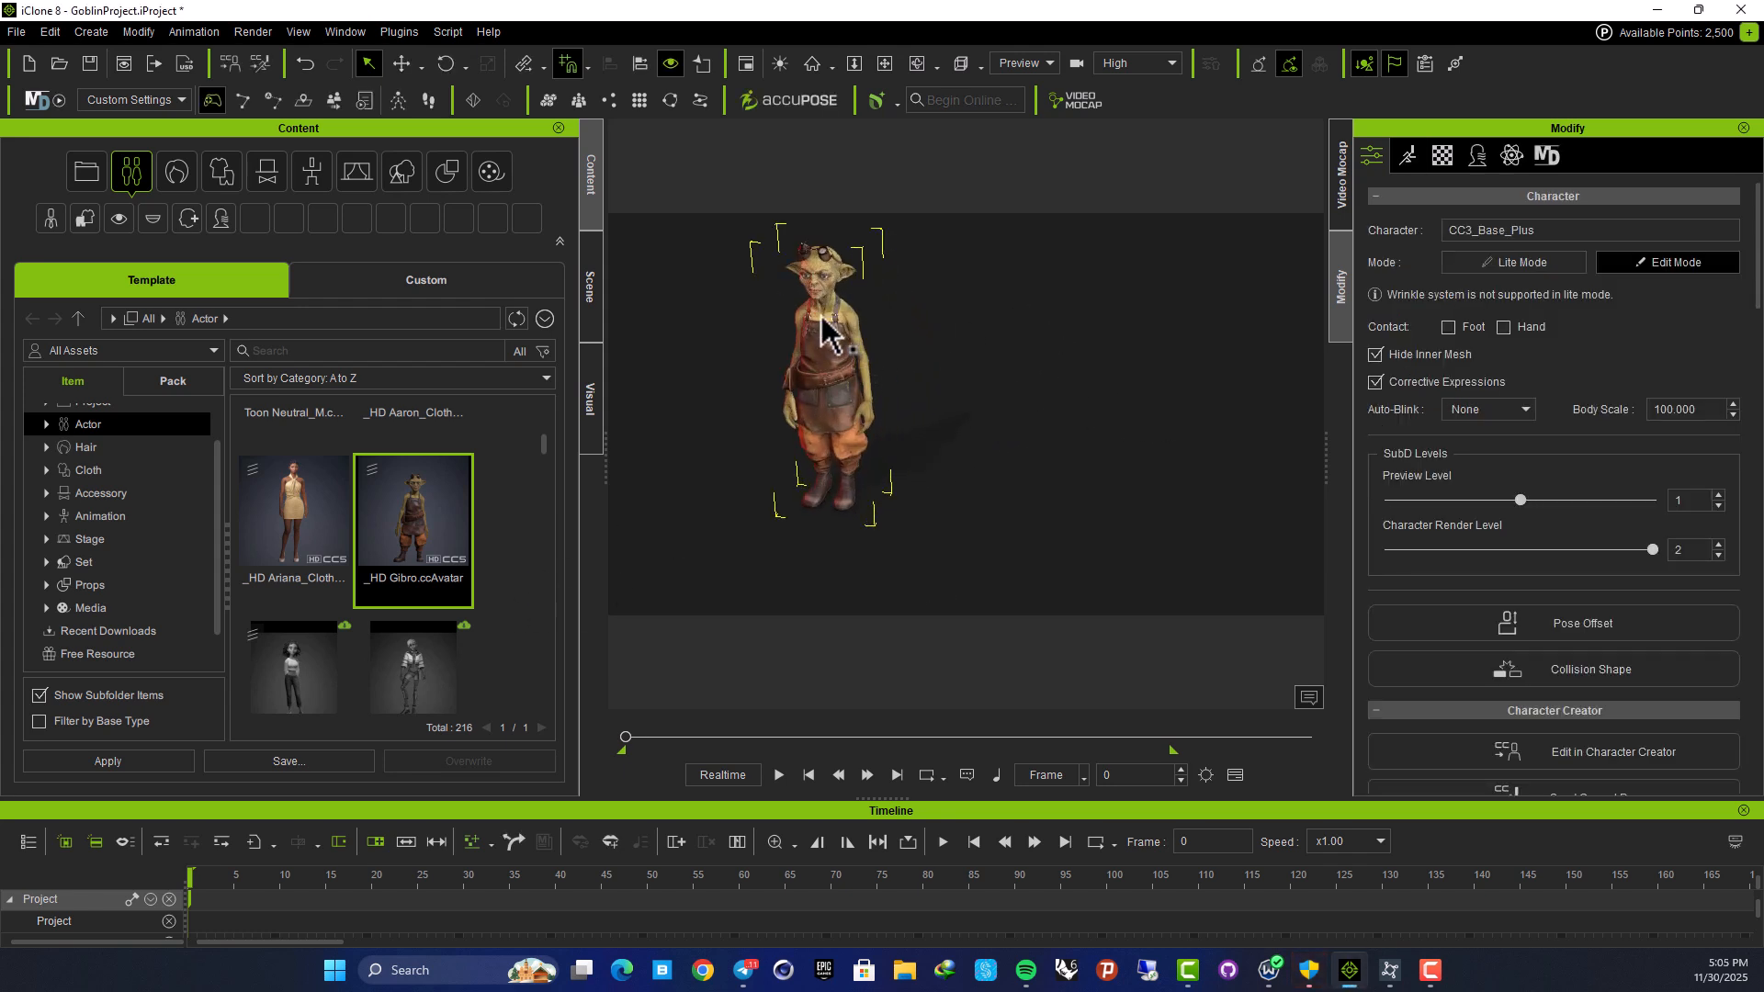
{"action": "middle_click_drag", "start_coordinate": [822, 317], "coordinate": [1016, 532]}
{"action": "scroll", "coordinate": [1084, 560], "scroll_direction": "up", "scroll_amount": 5}
{"action": "middle_click_drag", "start_coordinate": [1123, 542], "coordinate": [1078, 358]}
{"action": "right_click_drag", "start_coordinate": [1078, 354], "coordinate": [1041, 328]}
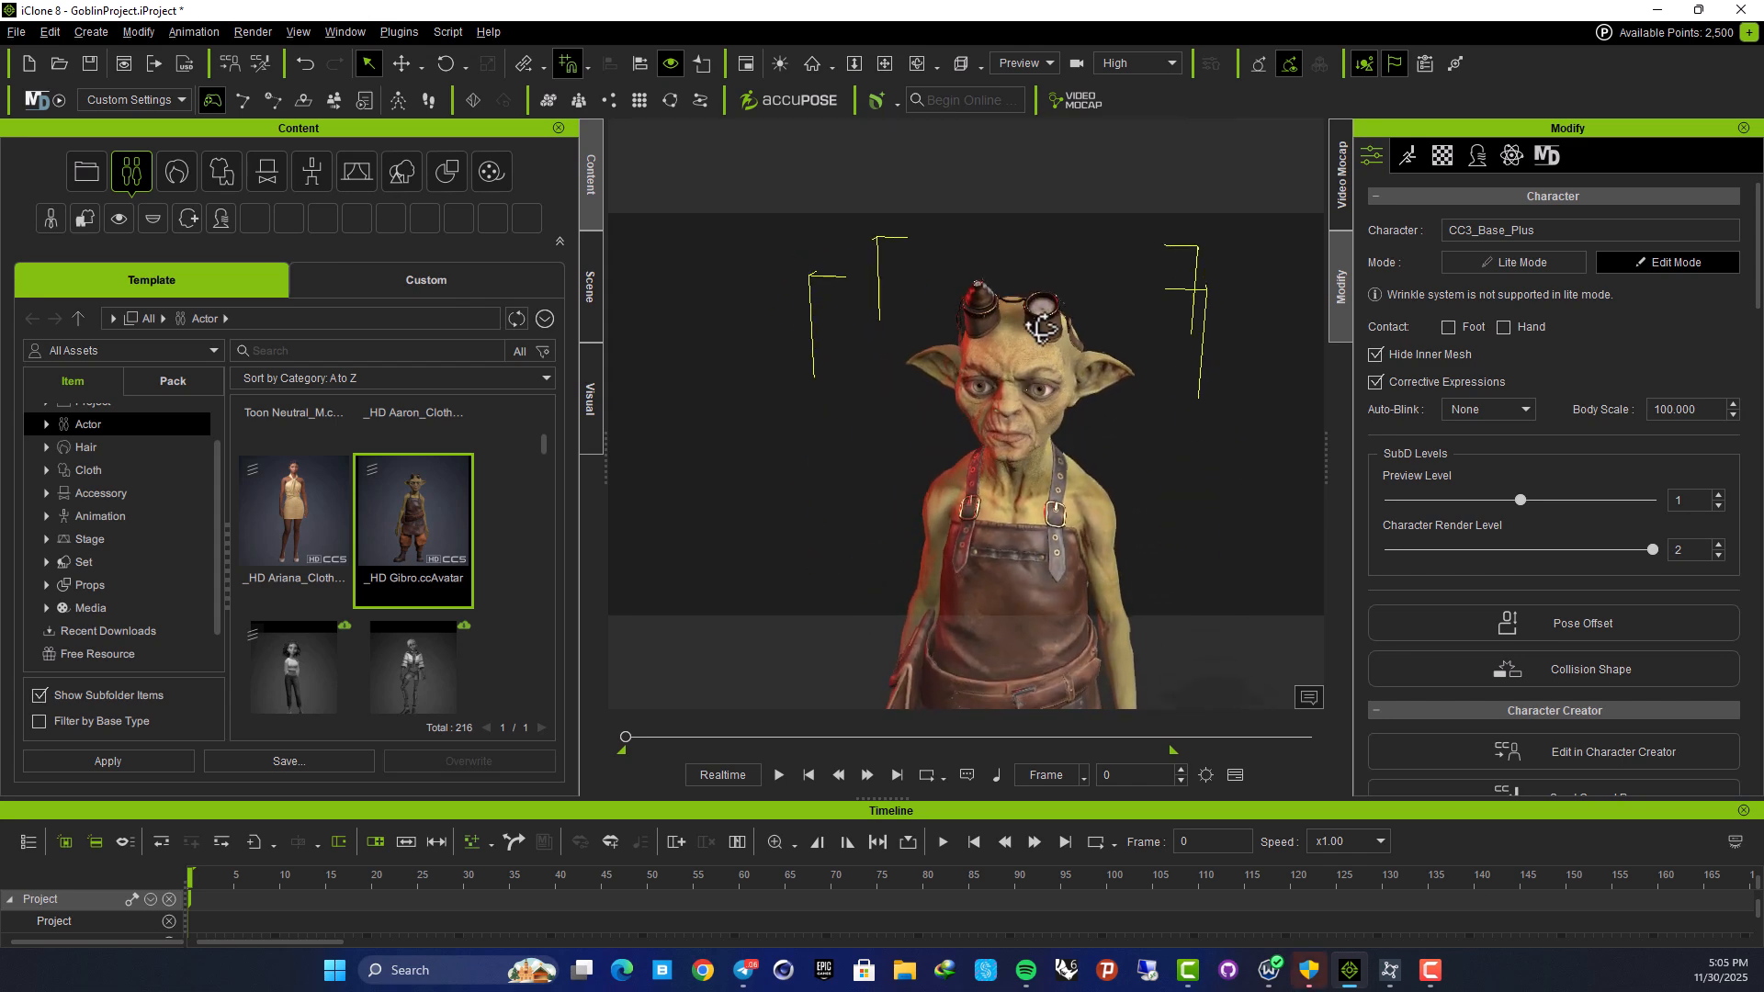
Zoom back out and orbit around the goblin to a frontal view
{"action": "scroll", "coordinate": [1041, 328], "scroll_direction": "up", "scroll_amount": 10}
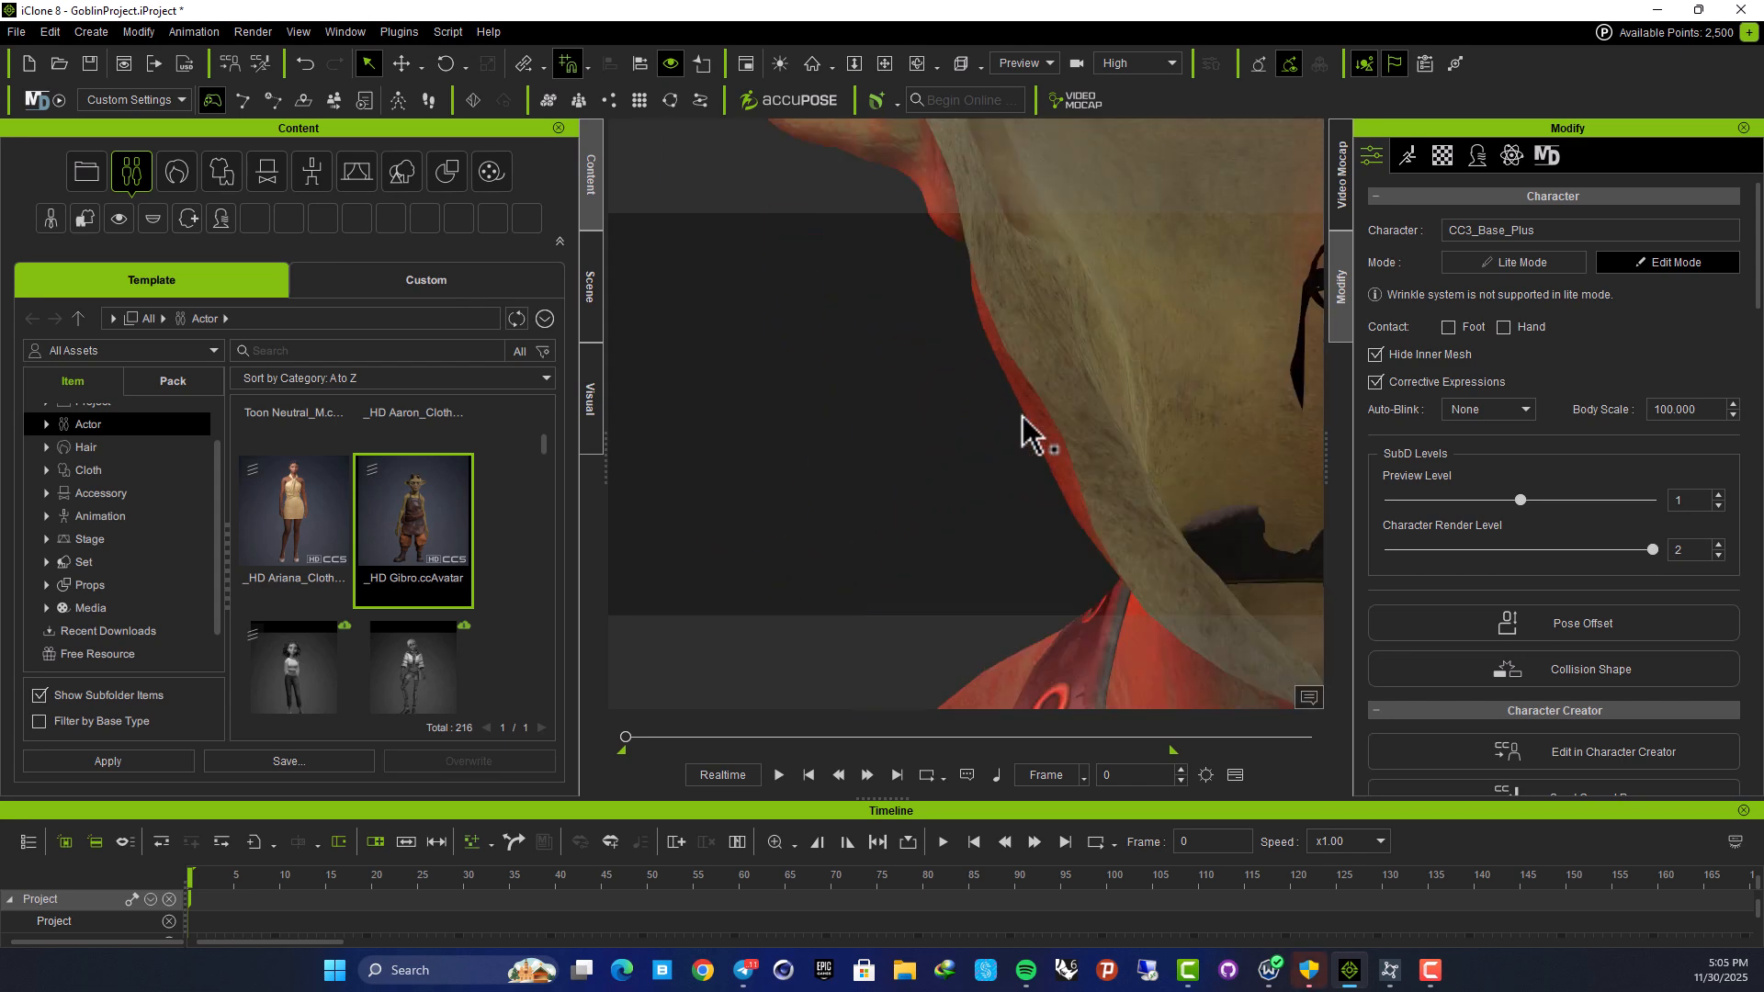
{"action": "scroll", "coordinate": [1091, 441], "scroll_direction": "down", "scroll_amount": 6}
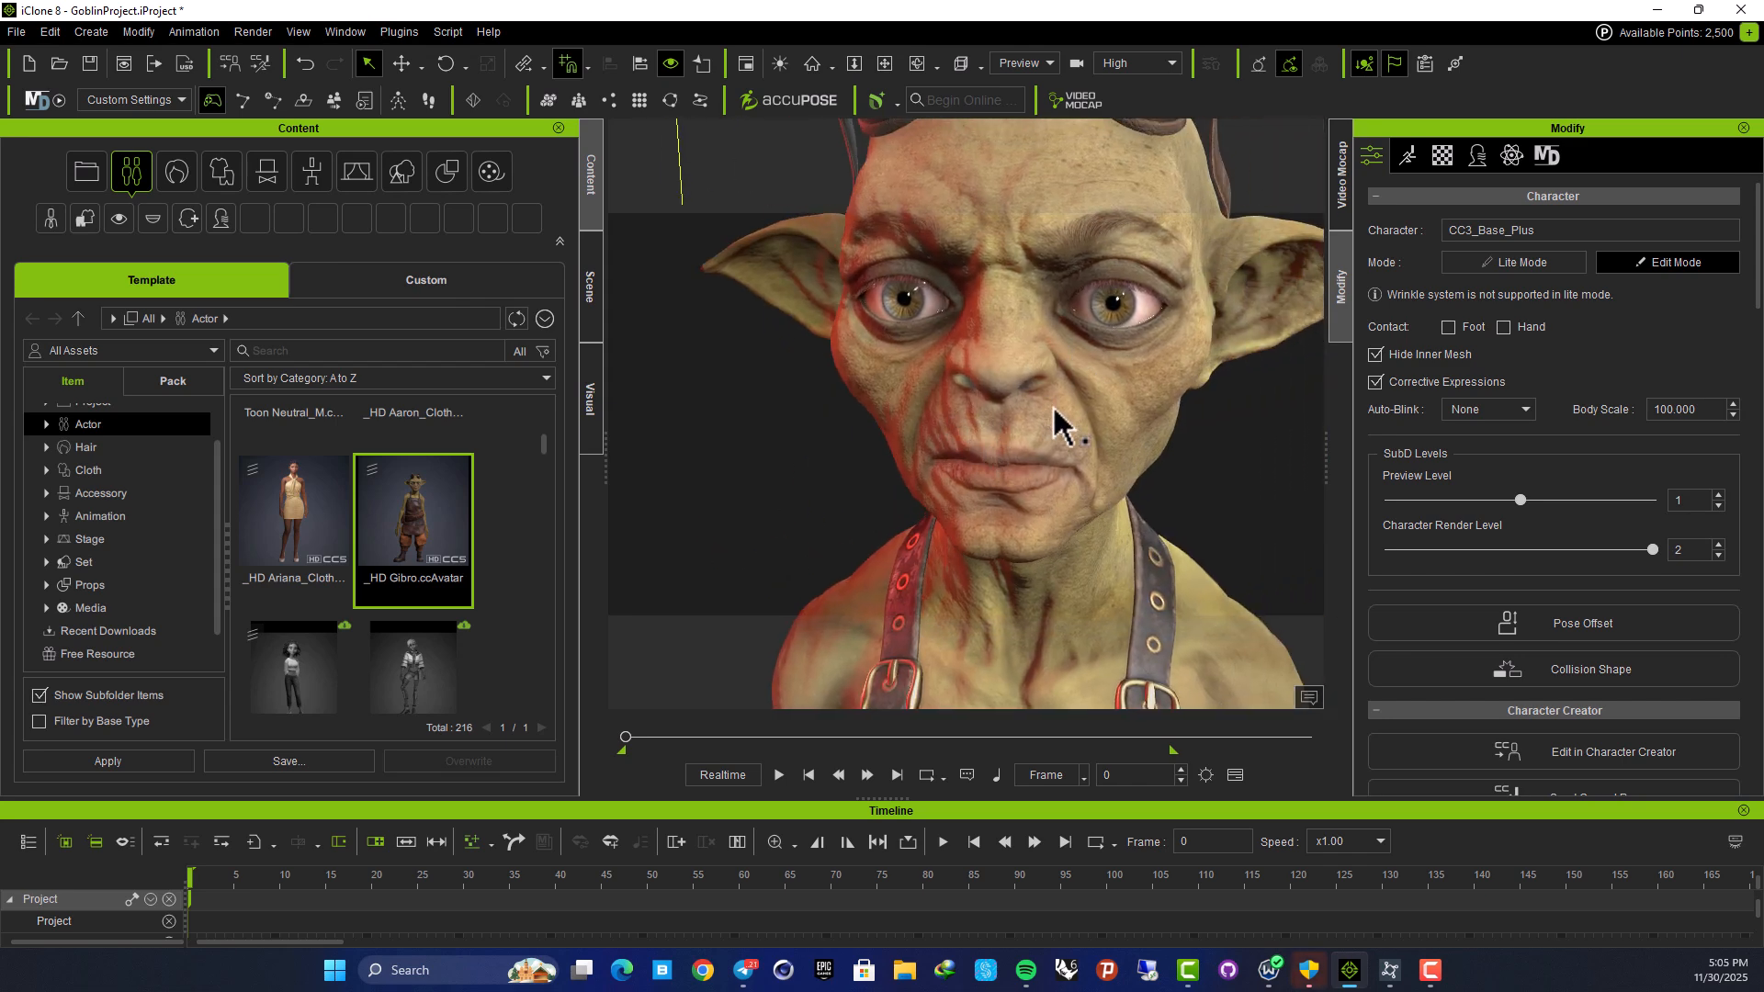
{"action": "scroll", "coordinate": [1053, 409], "scroll_direction": "down", "scroll_amount": 5}
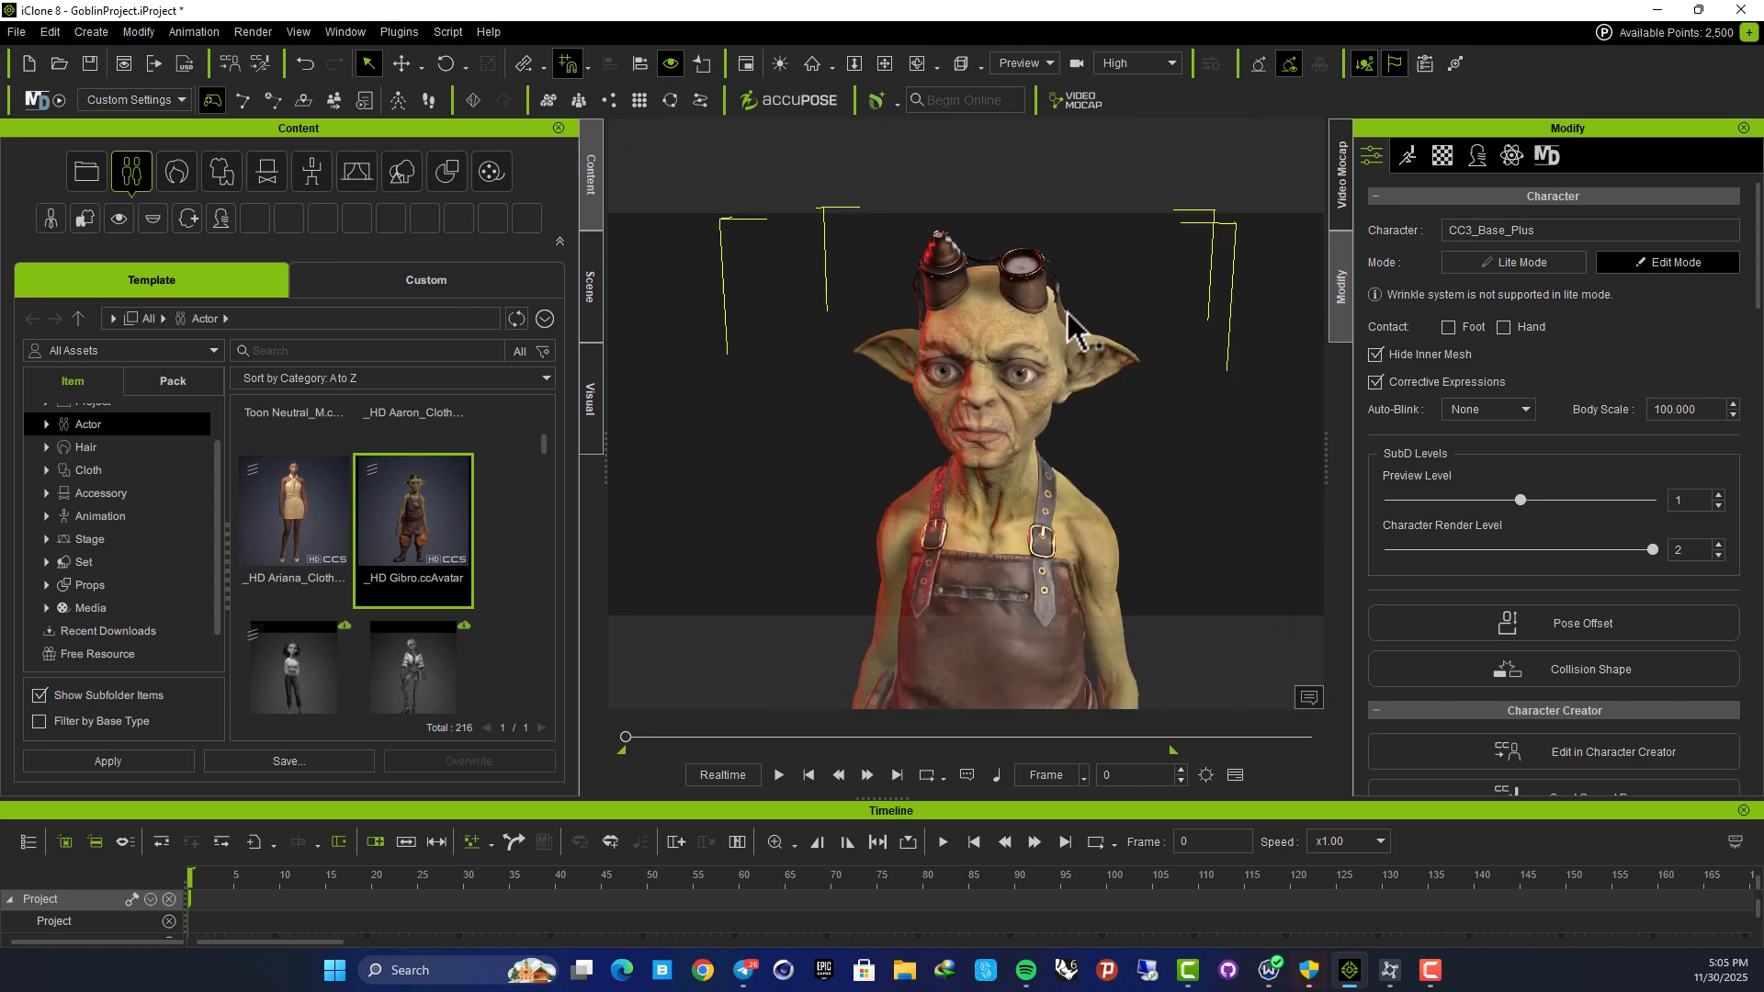
{"action": "scroll", "coordinate": [1011, 298], "scroll_direction": "down", "scroll_amount": 4}
{"action": "middle_click_drag", "start_coordinate": [1029, 523], "coordinate": [972, 295]}
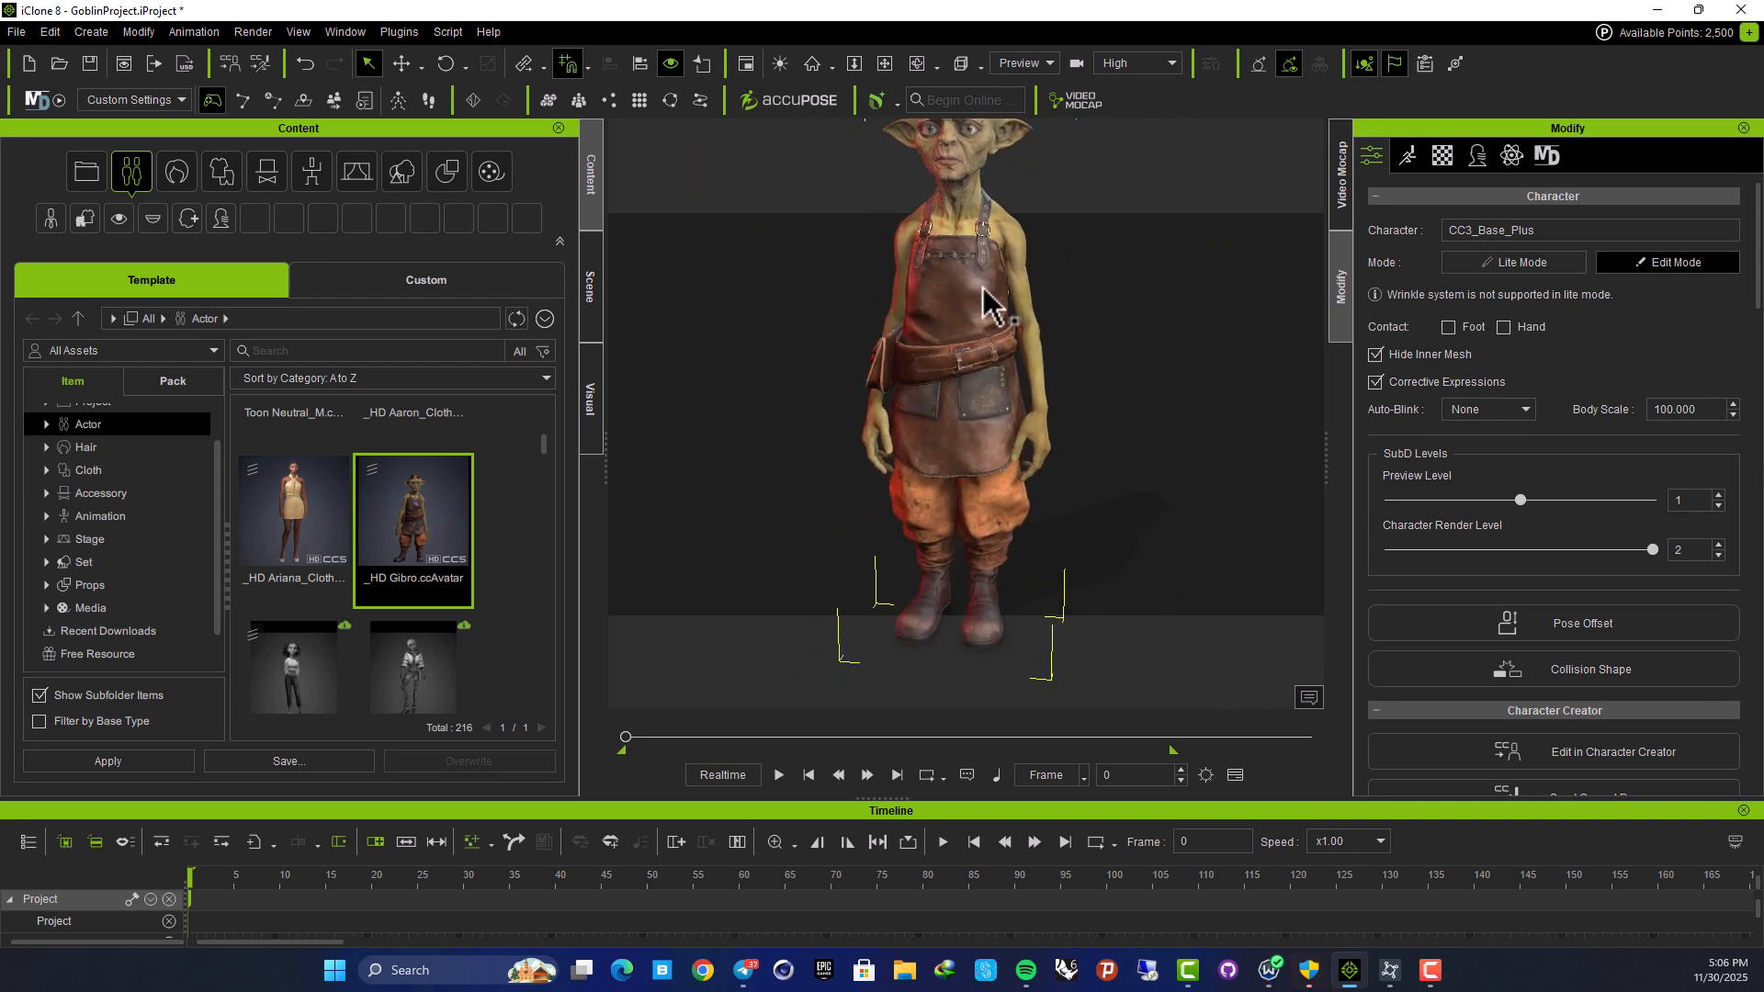
{"action": "right_click_drag", "start_coordinate": [1138, 441], "coordinate": [1004, 447]}
{"action": "middle_click_drag", "start_coordinate": [946, 354], "coordinate": [930, 521]}
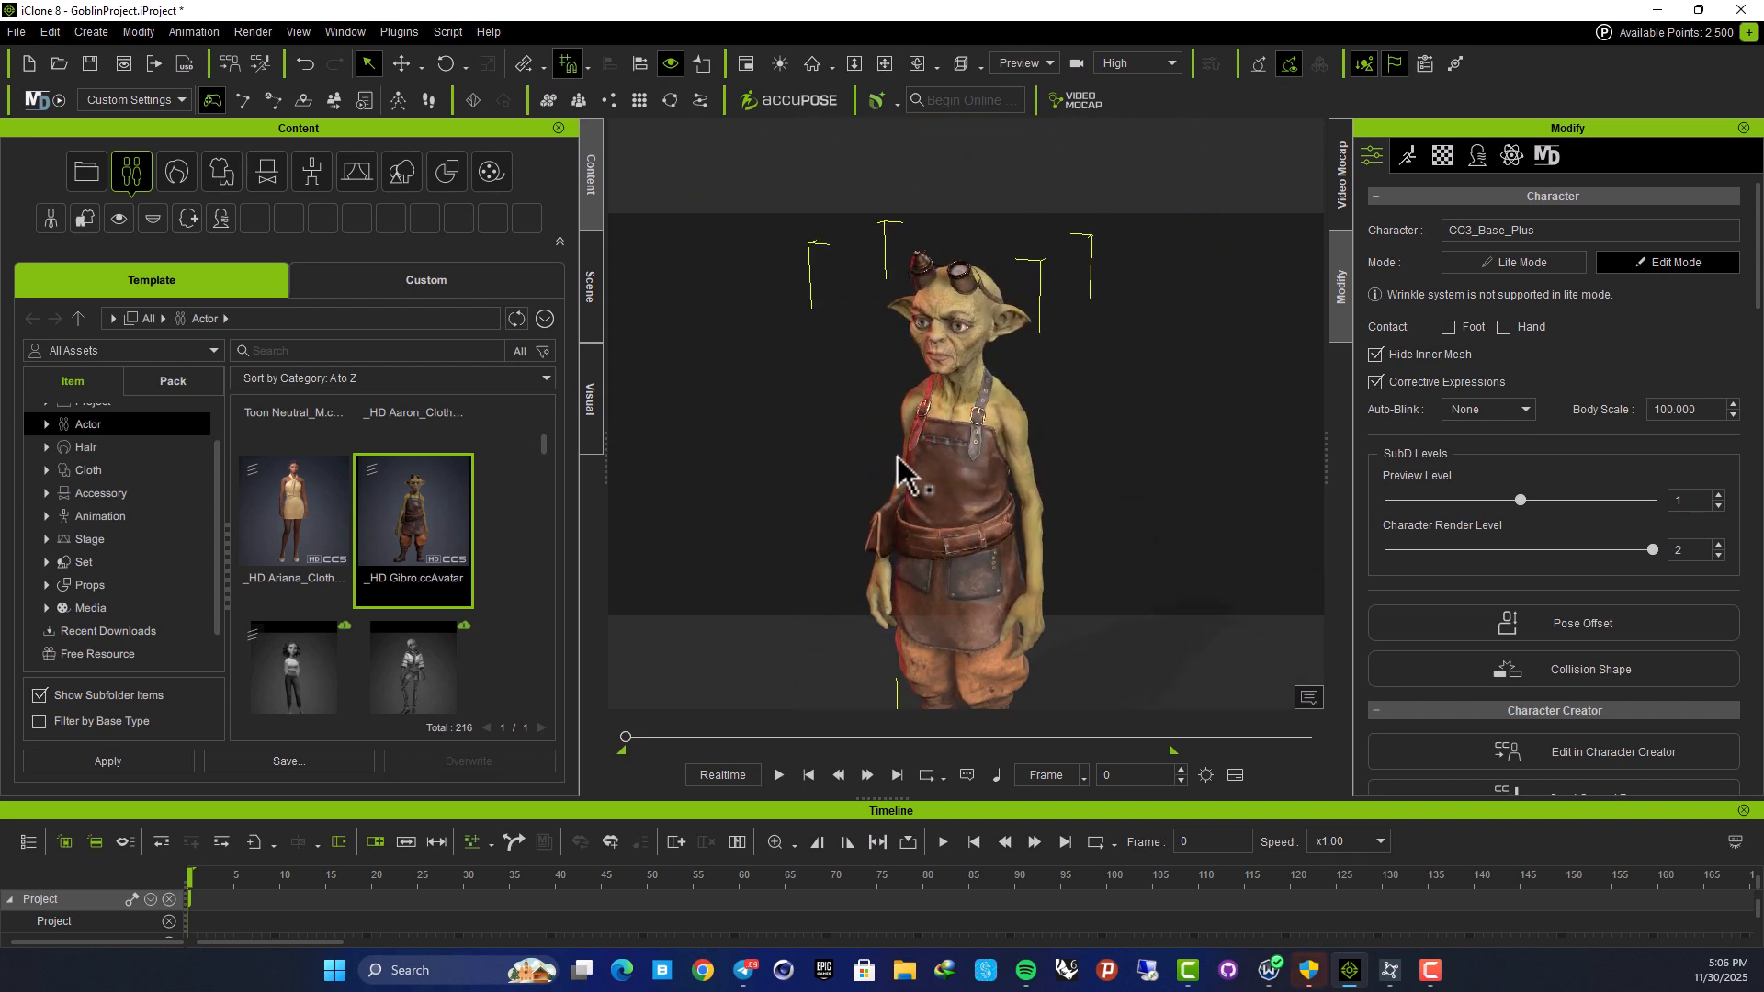
{"action": "right_click_drag", "start_coordinate": [937, 461], "coordinate": [1033, 327]}
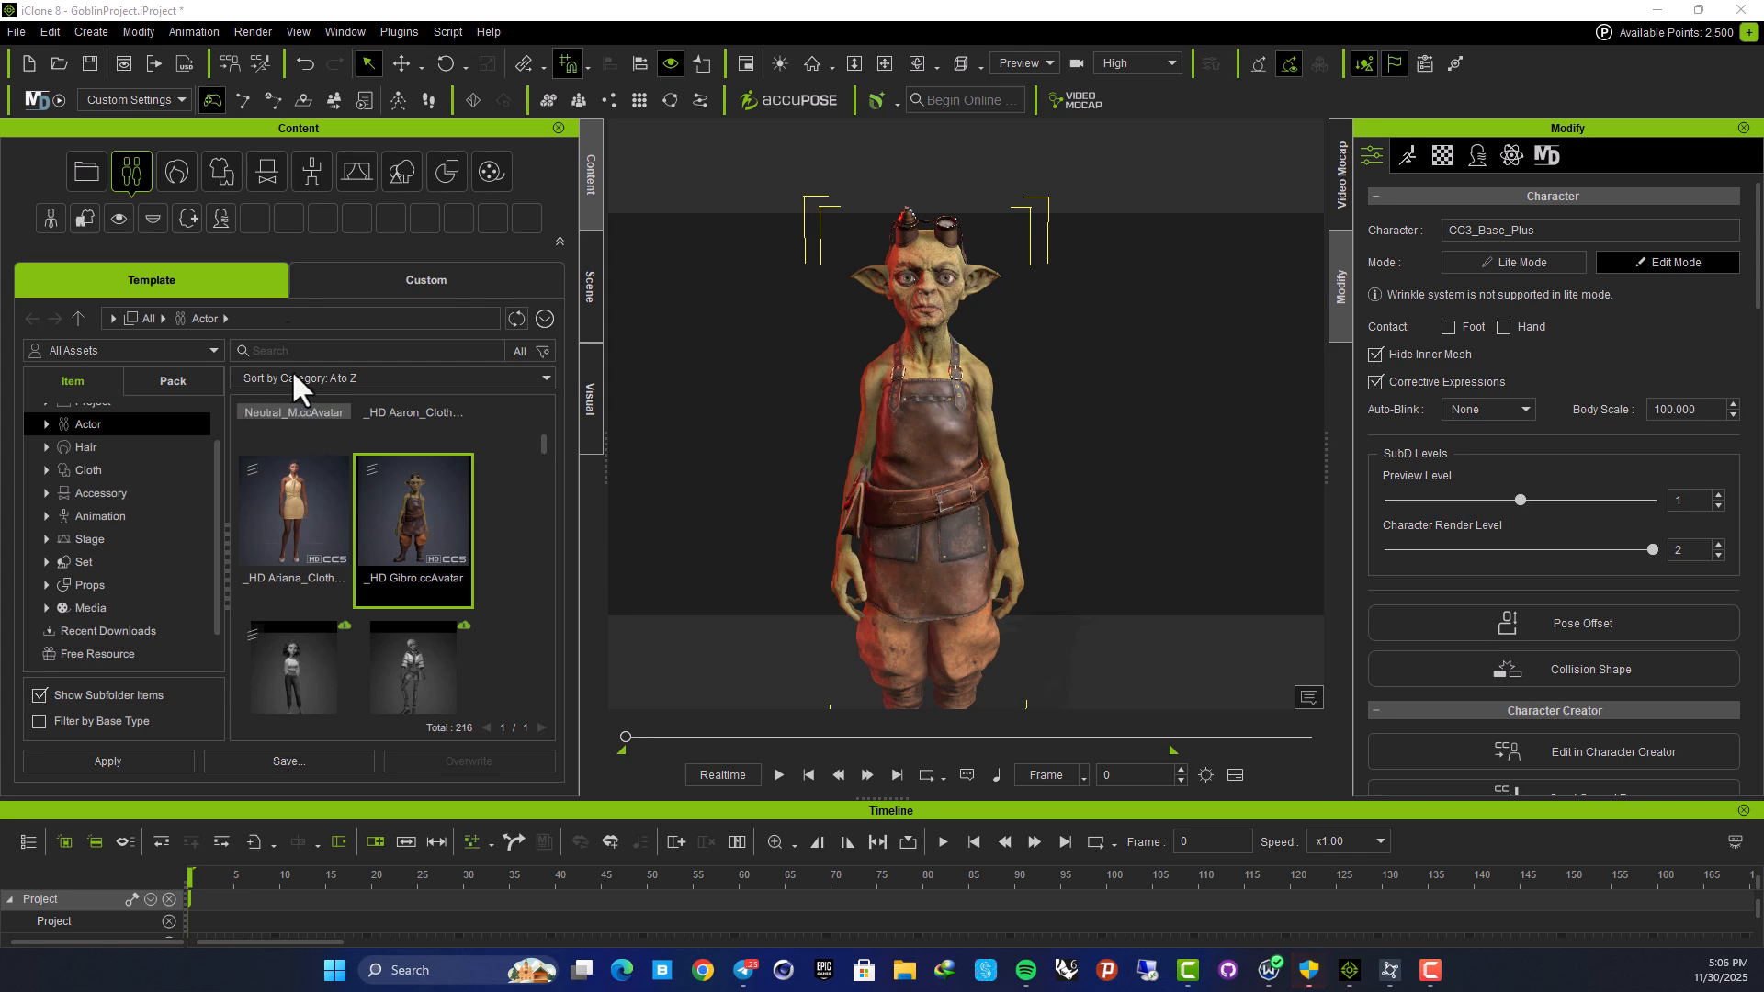
Open Animation > Motion Puppet and pick the Idle 01_Boxing motion
{"action": "left_click", "coordinate": [173, 25]}
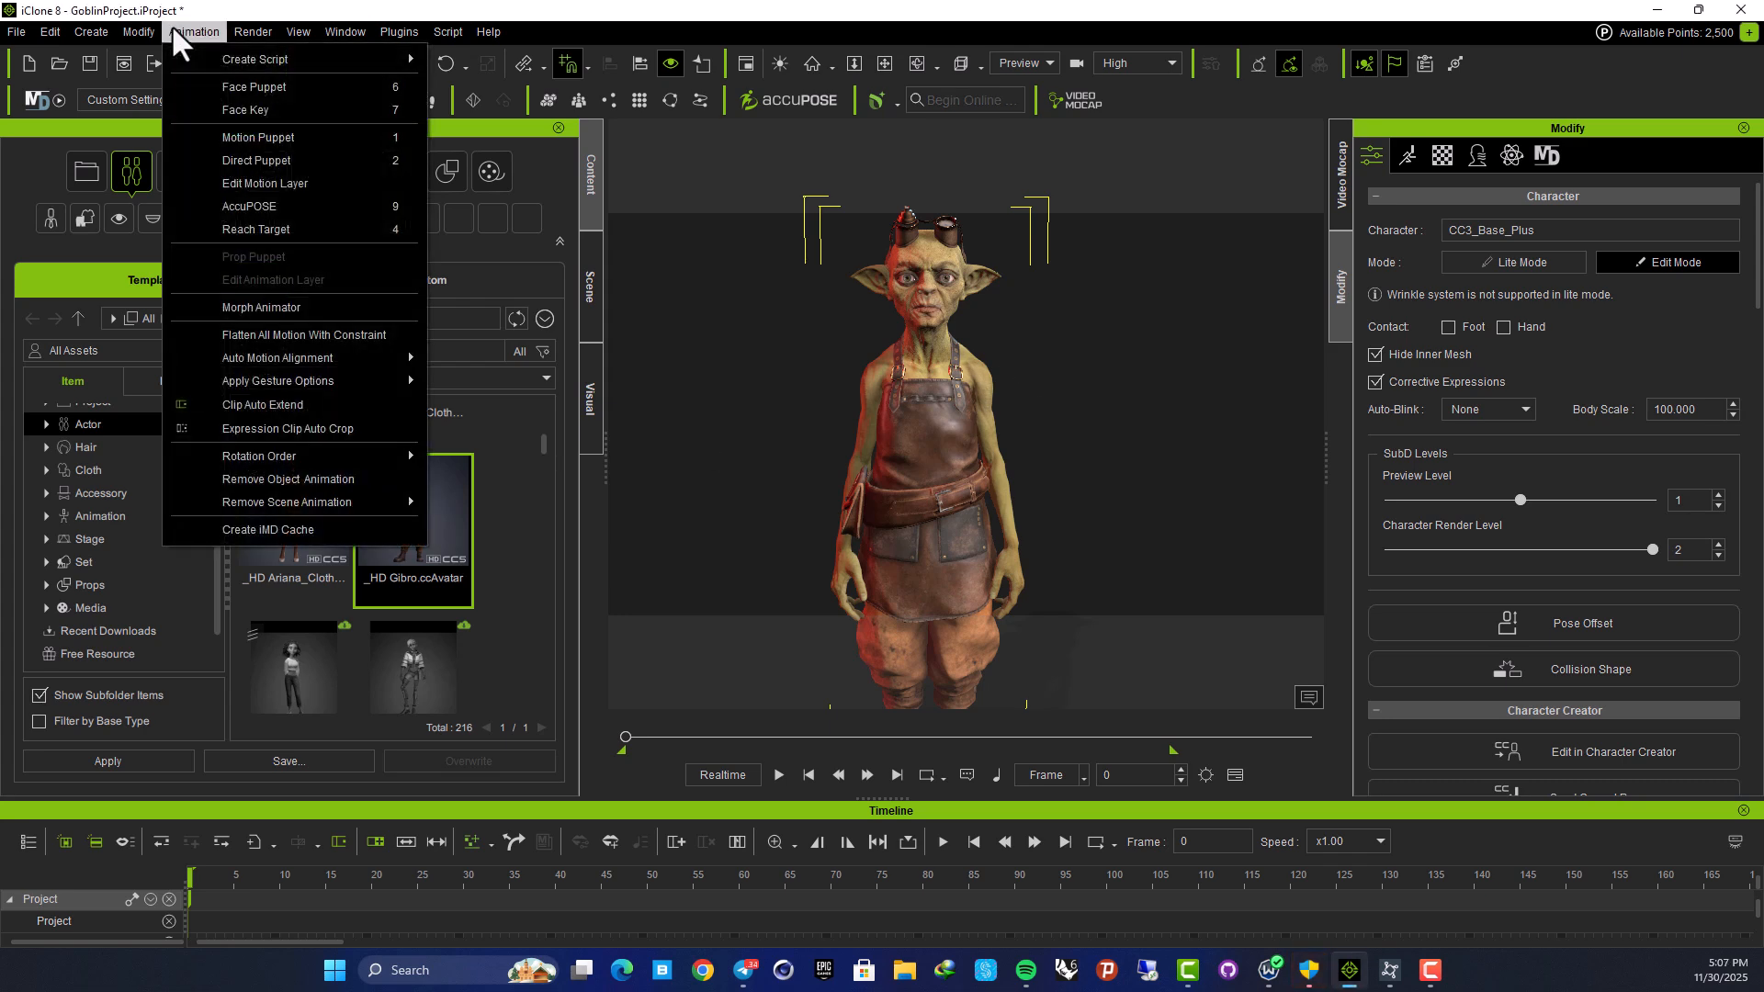
{"action": "left_click", "coordinate": [319, 139]}
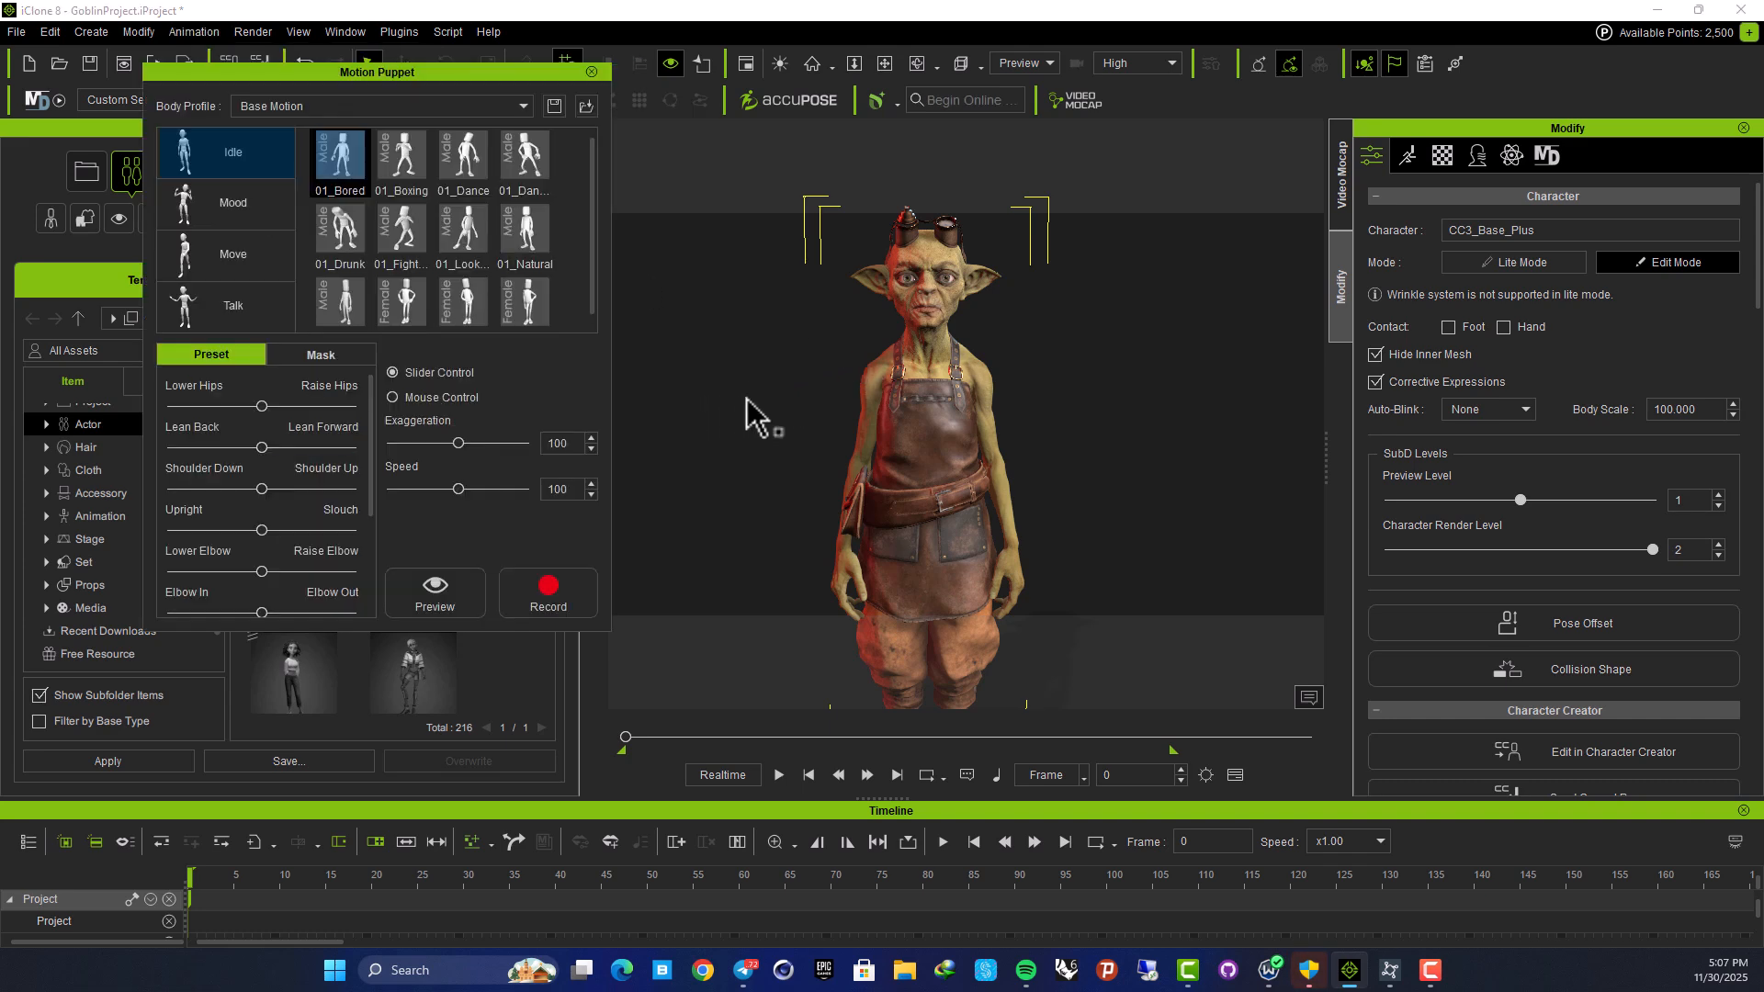
{"action": "mouse_move", "coordinate": [439, 71]}
{"action": "left_mouse_down"}
{"action": "mouse_move", "coordinate": [435, 167]}
{"action": "mouse_move", "coordinate": [450, 87]}
{"action": "left_mouse_up"}
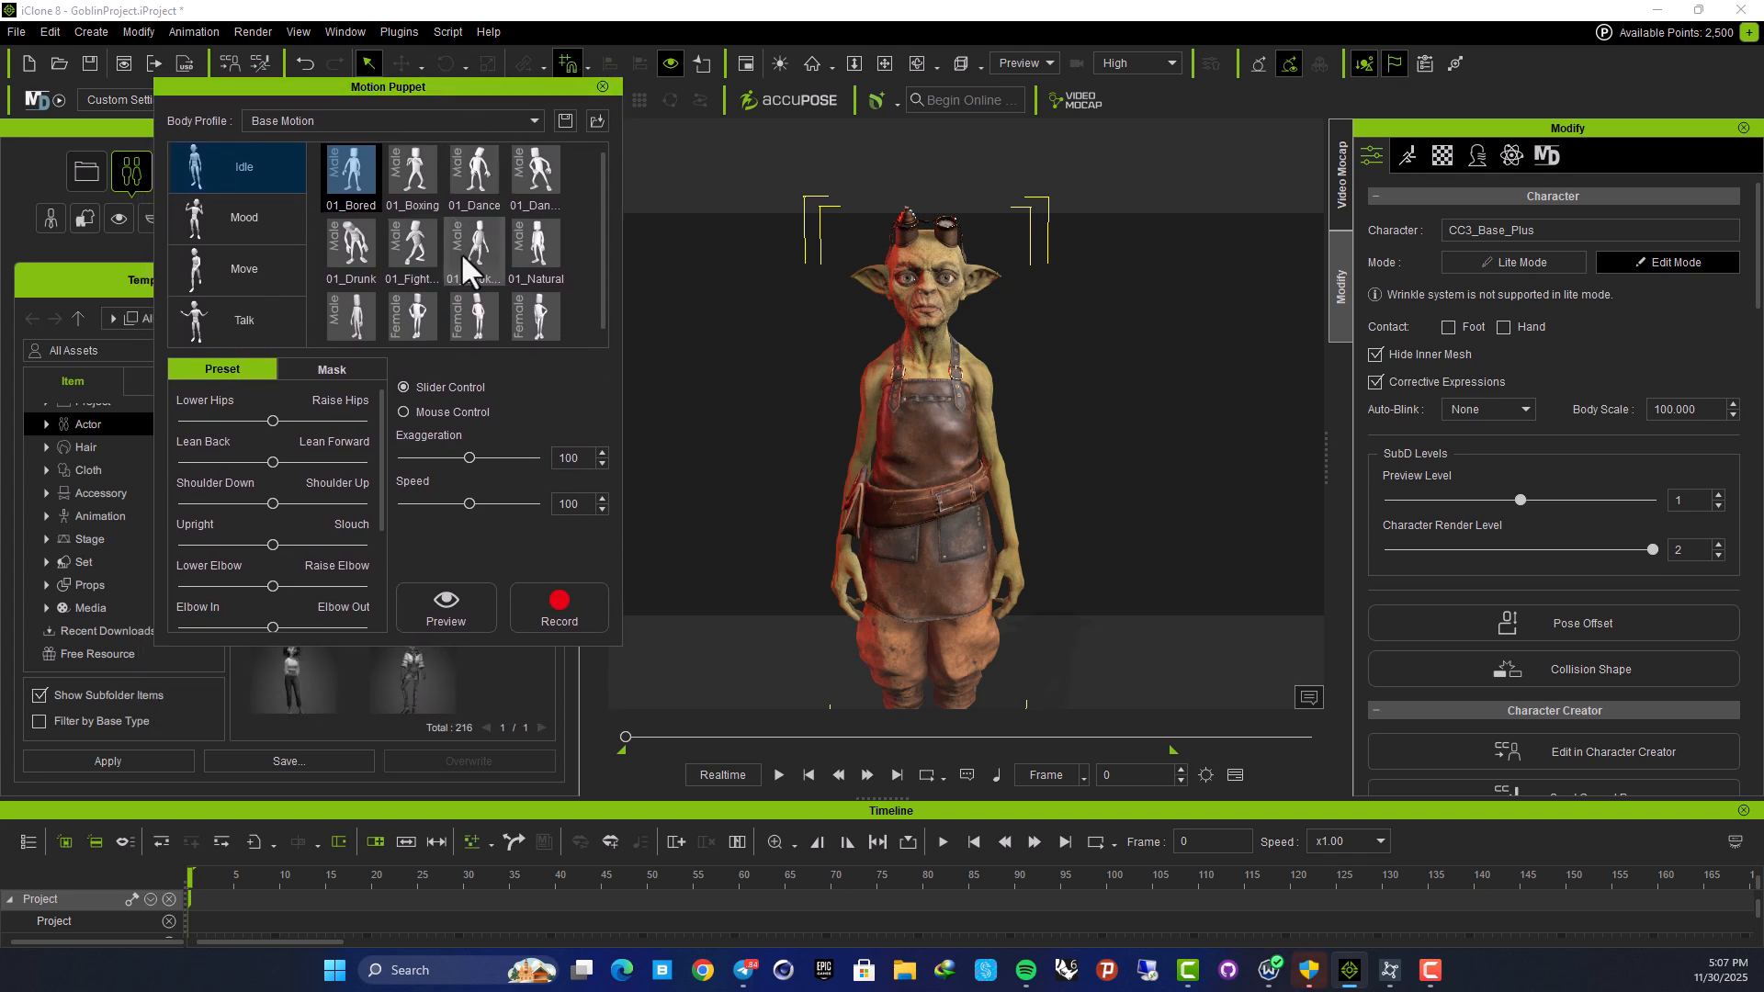
{"action": "left_click", "coordinate": [410, 169]}
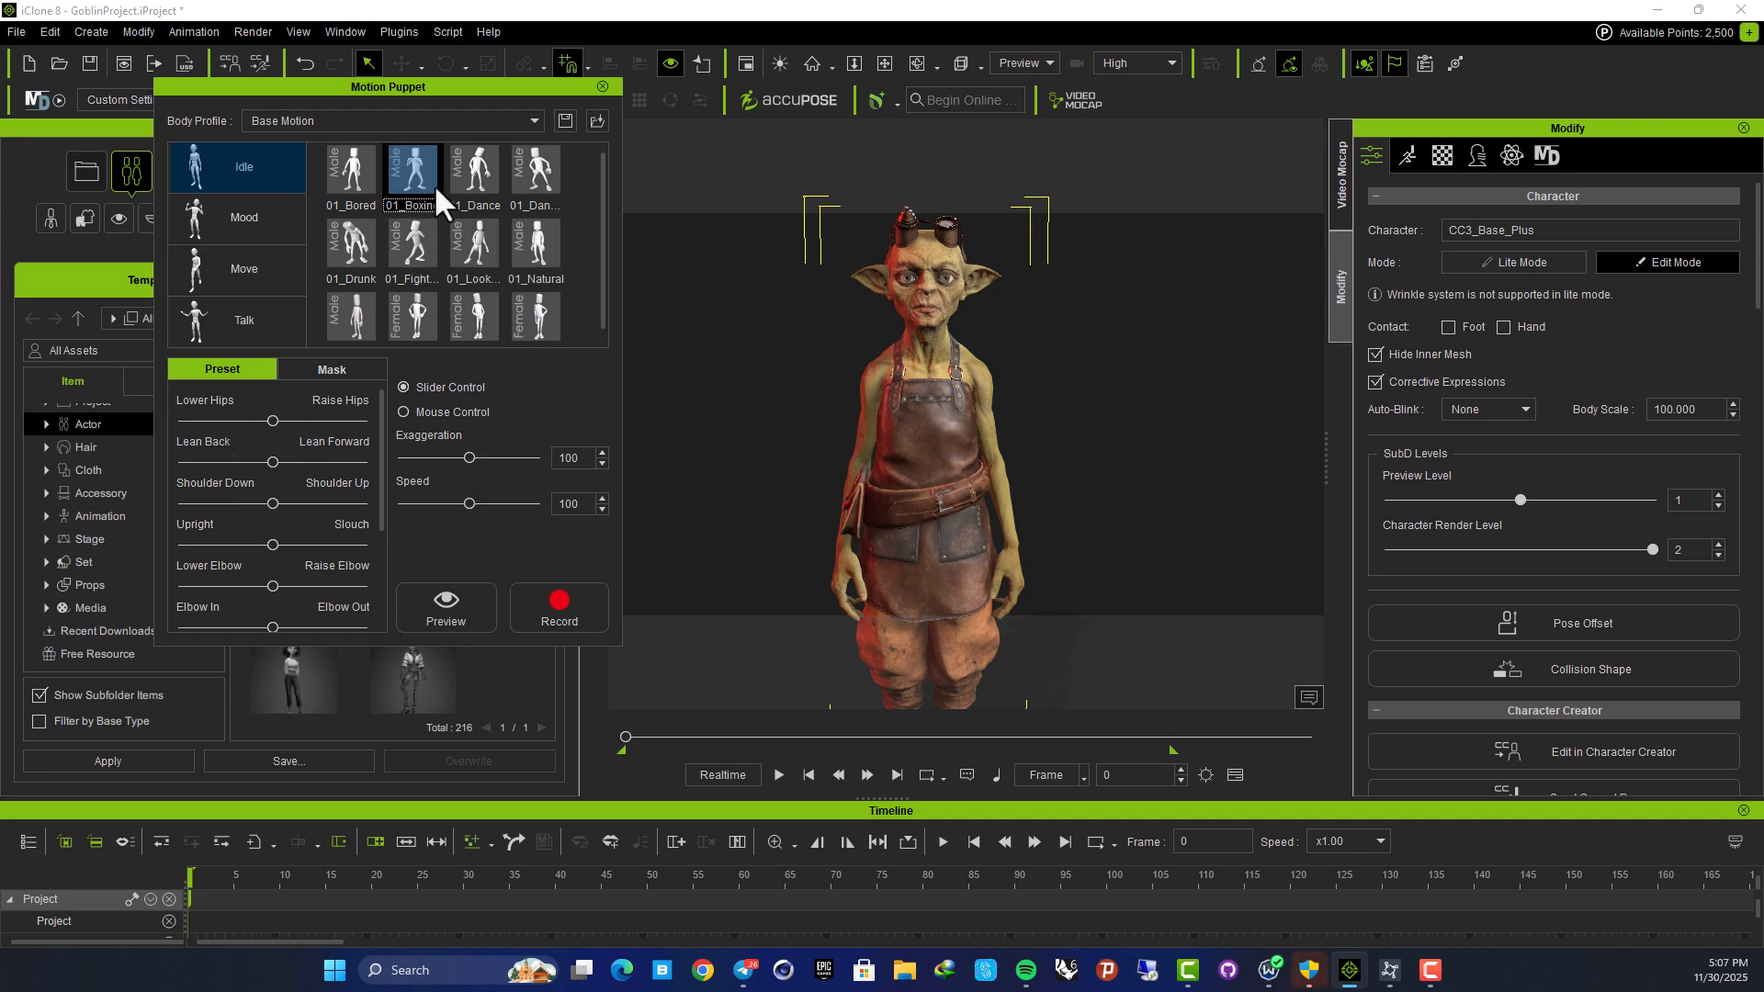
Browse the Mood and Move presets, then reselect Idle 01_Boxing and preview it
{"action": "left_click", "coordinate": [257, 215]}
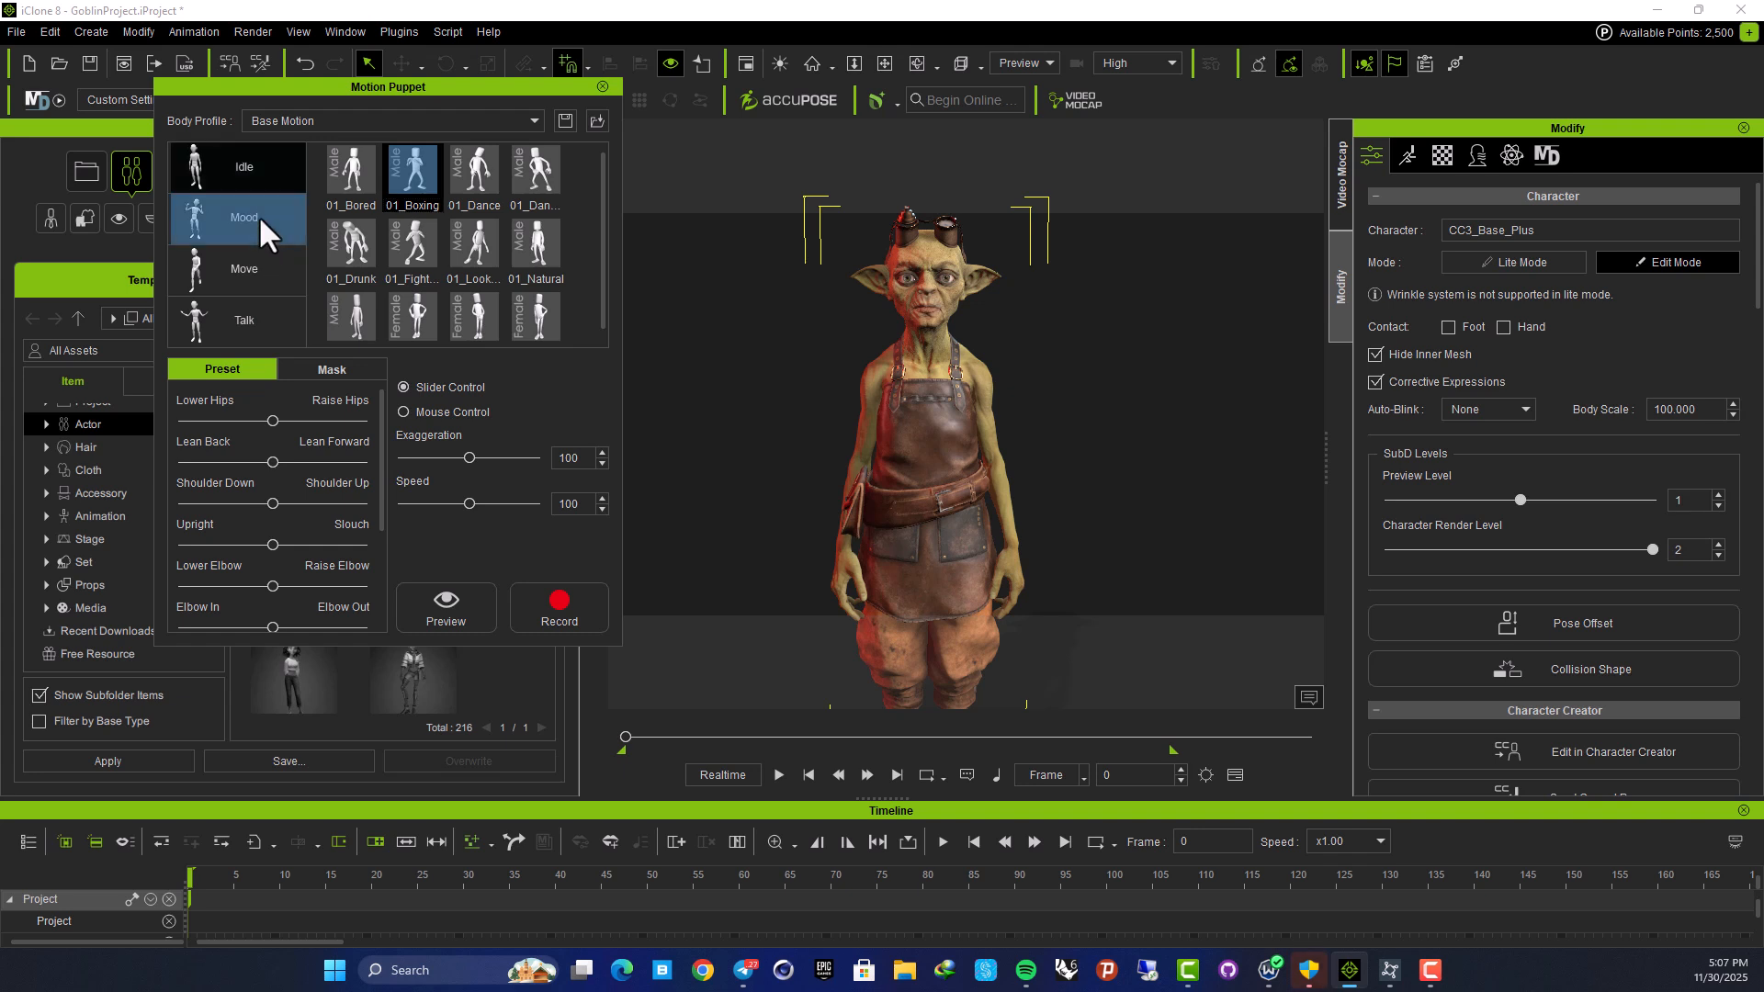
{"action": "left_click", "coordinate": [254, 273]}
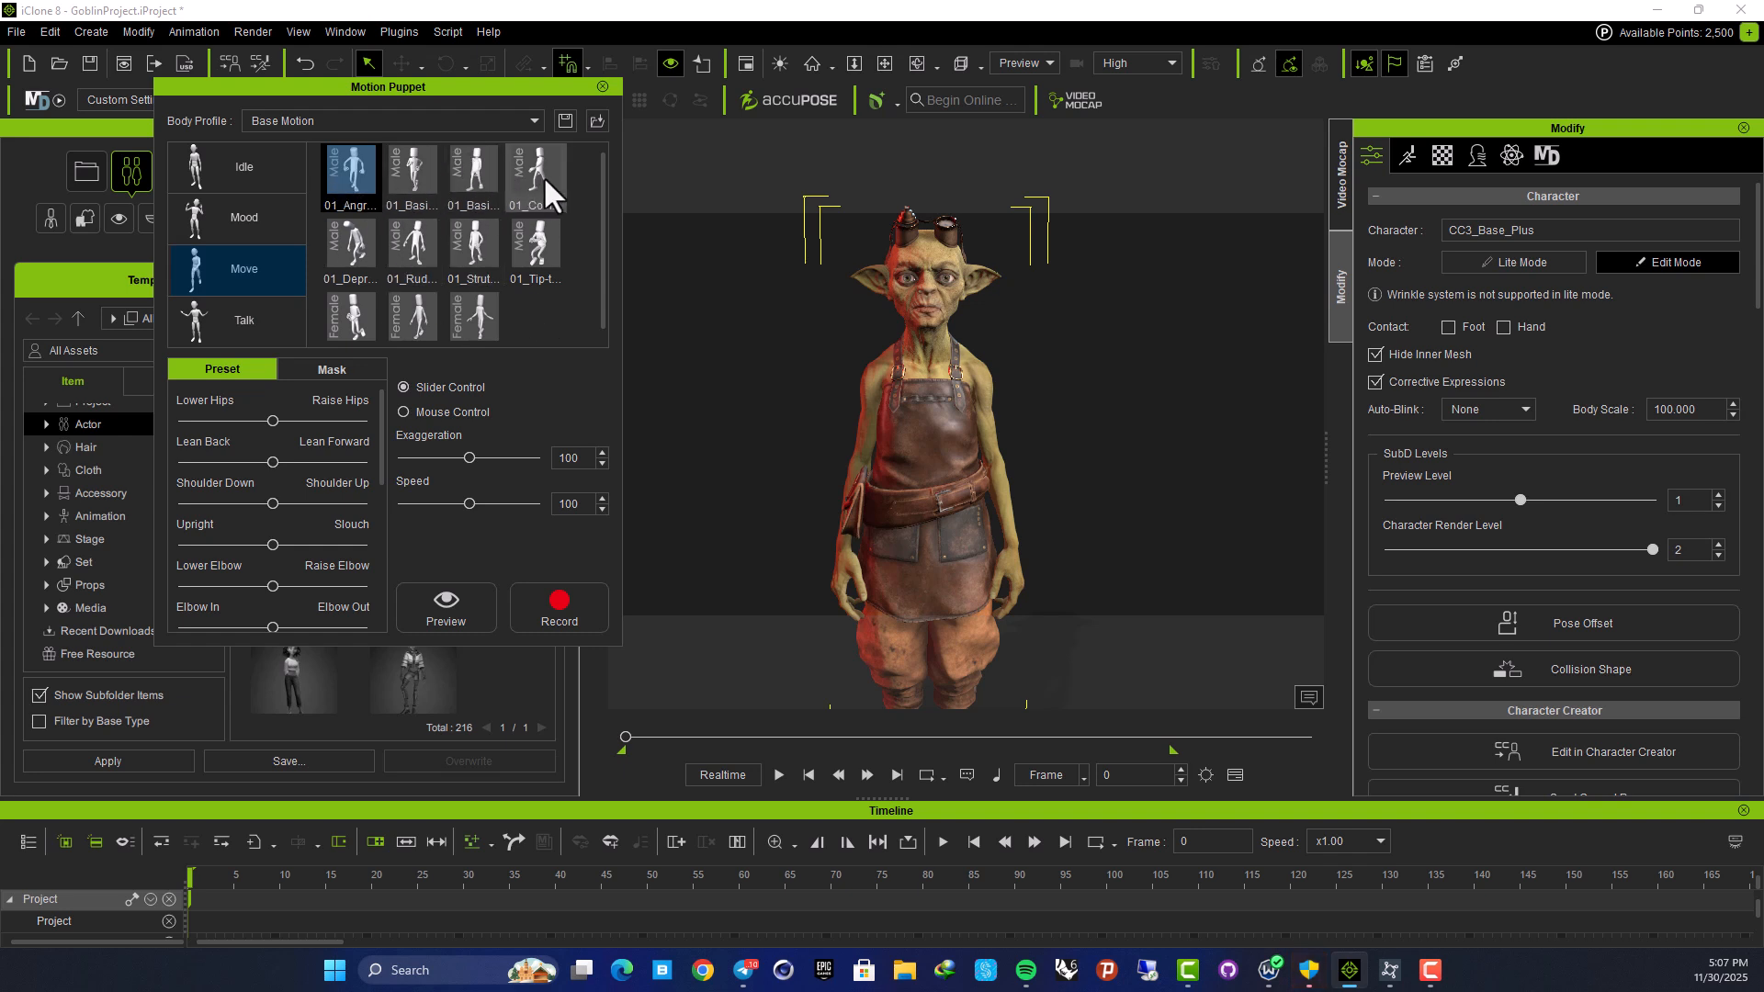
{"action": "left_click", "coordinate": [255, 163]}
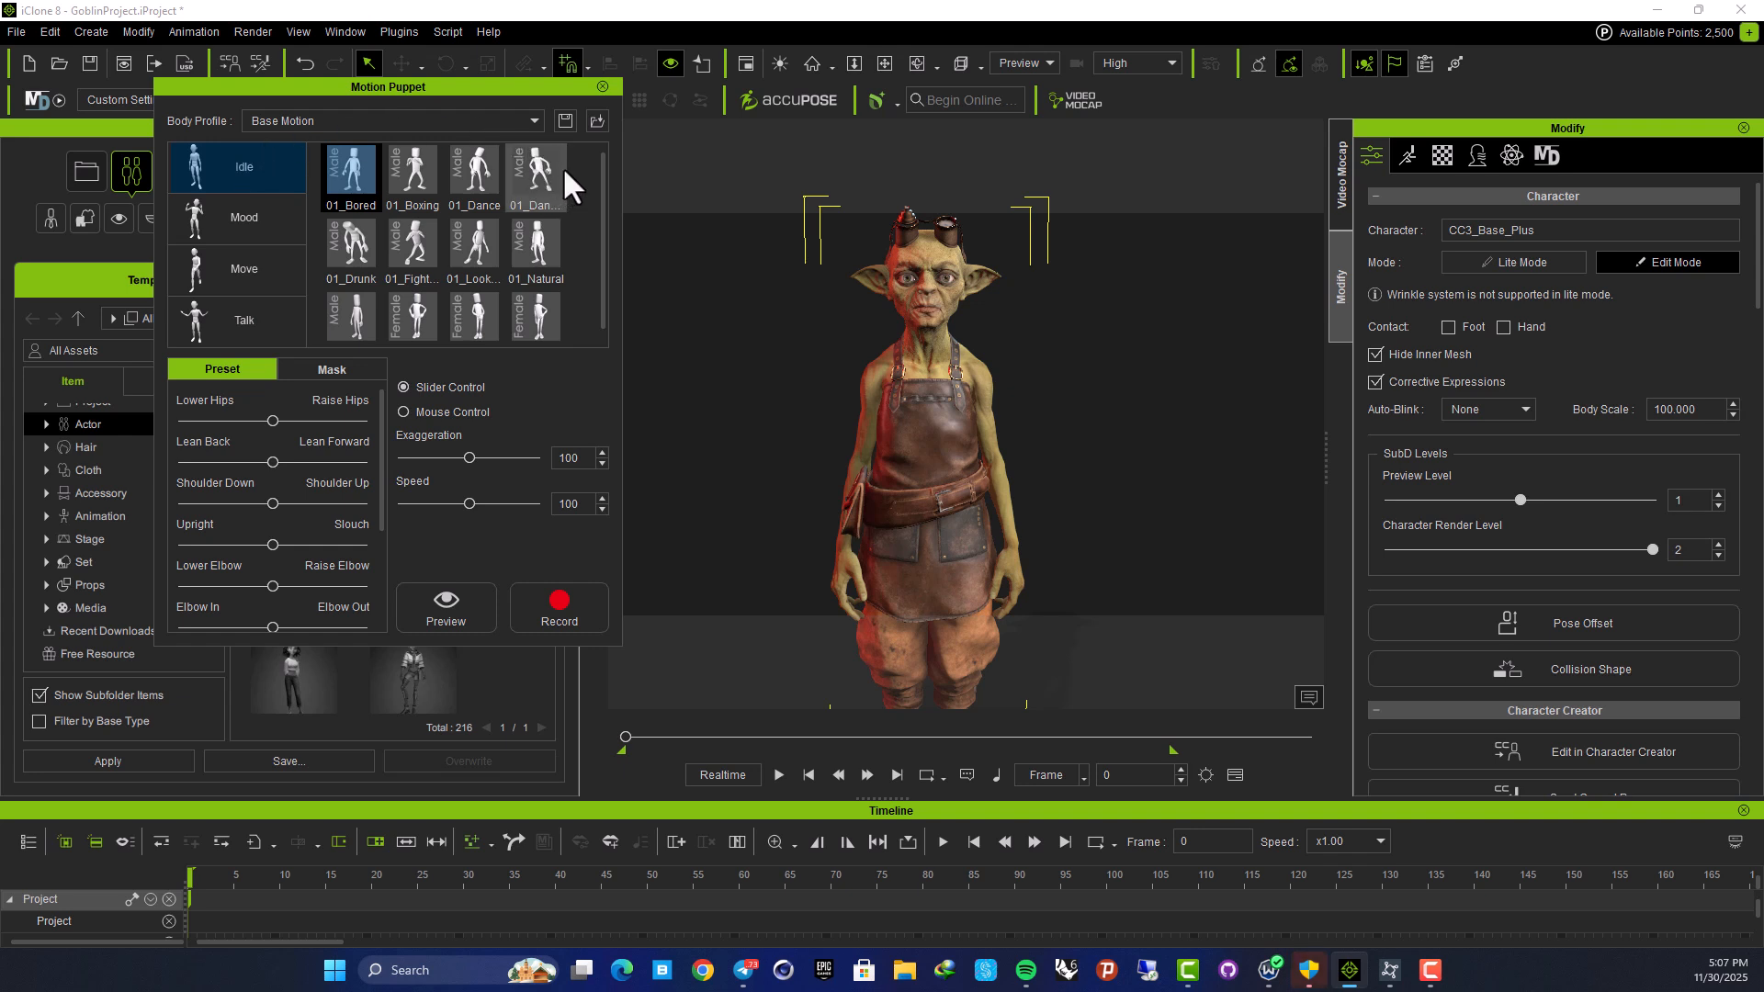
{"action": "left_click", "coordinate": [410, 168]}
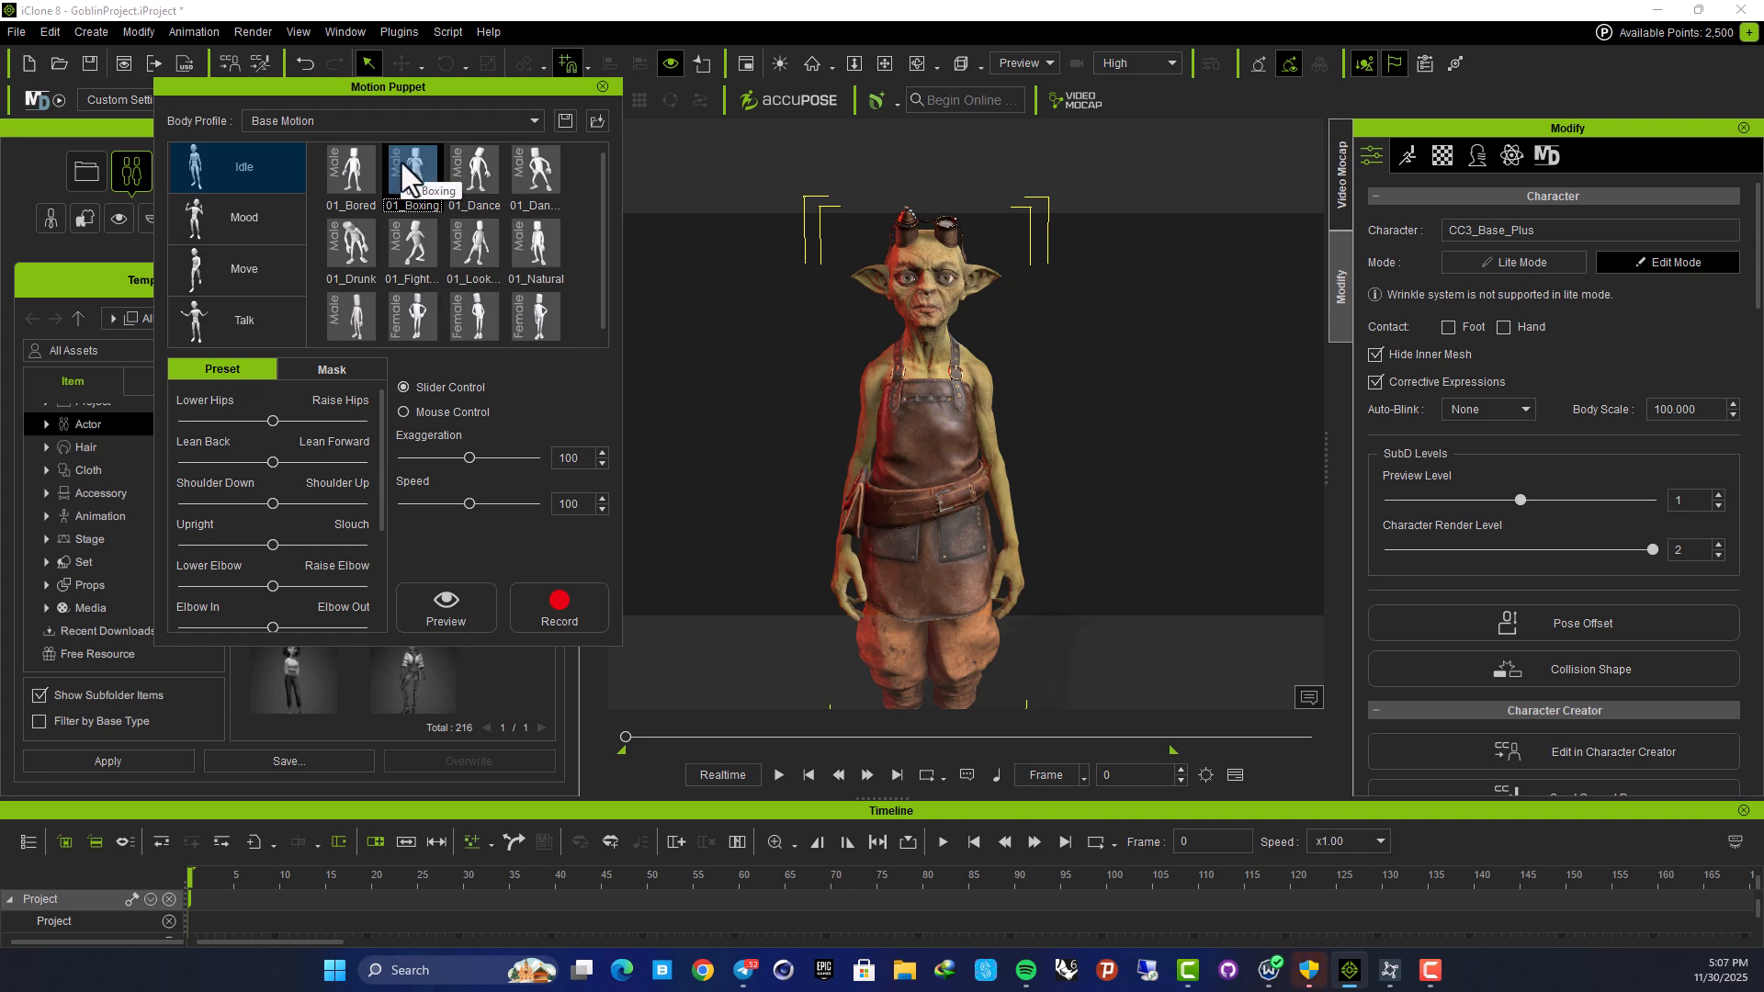
{"action": "left_click", "coordinate": [472, 614]}
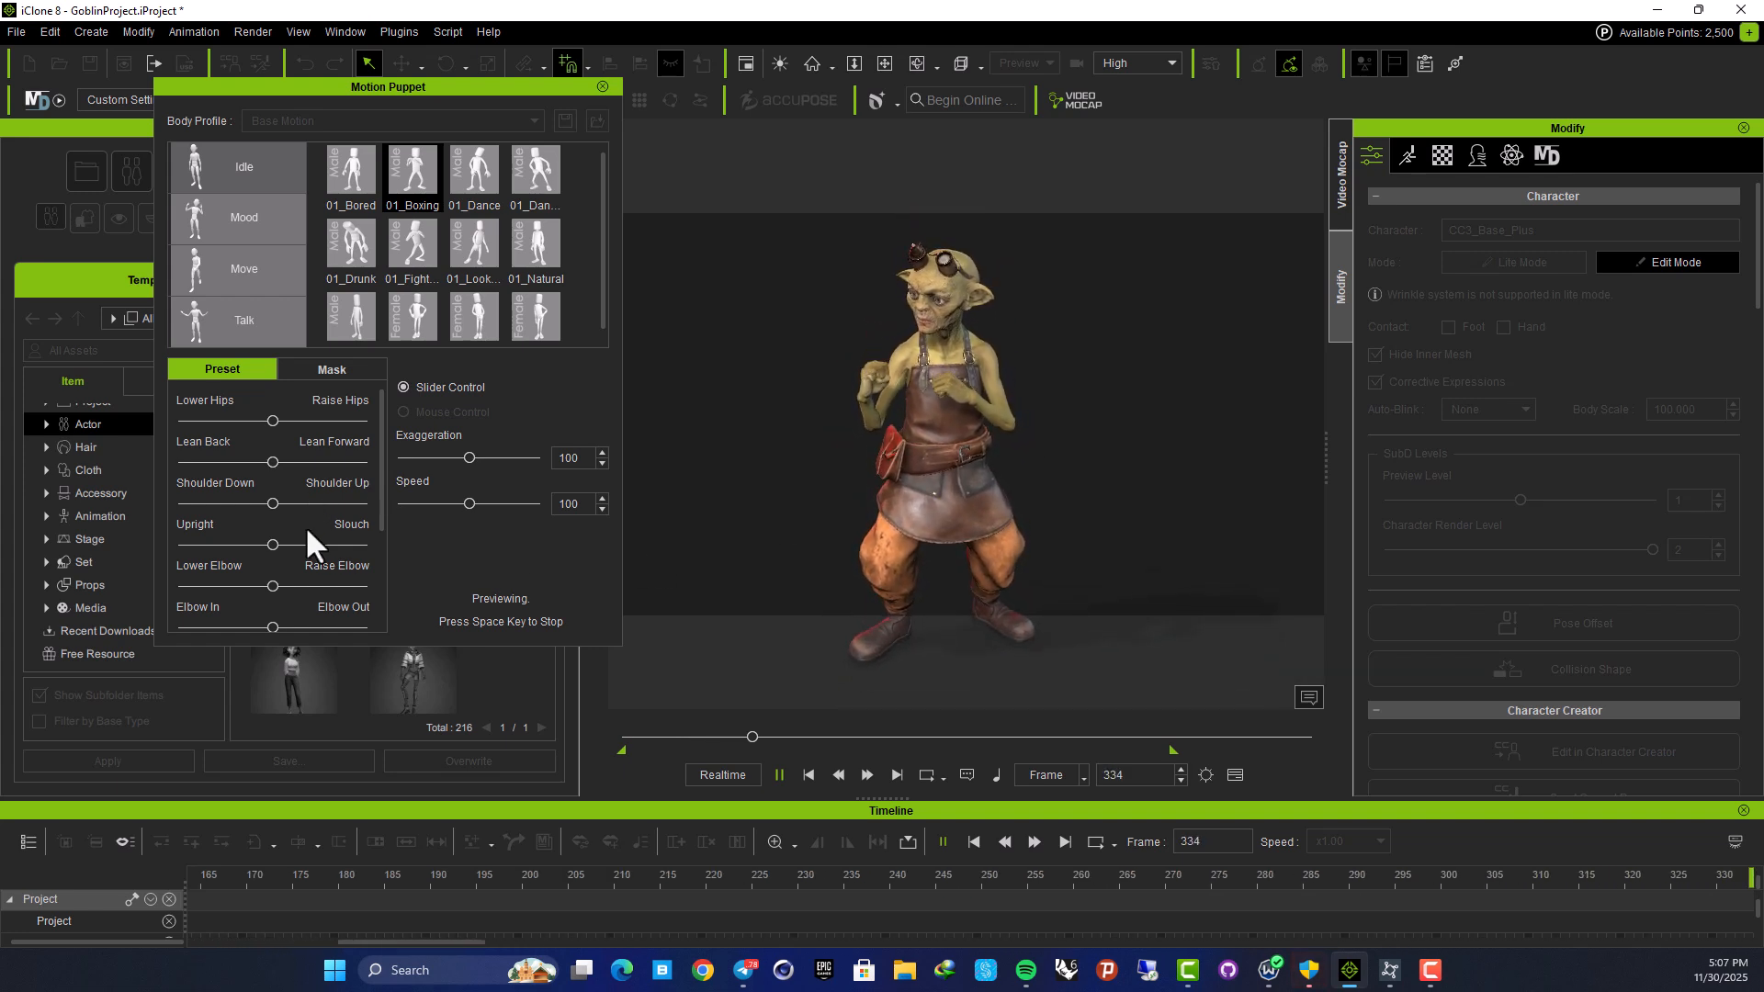
Lower the hips, raise the shoulders, set Exaggeration 98 and Speed 102, then stop the preview
{"action": "left_click_drag", "start_coordinate": [273, 420], "coordinate": [318, 462]}
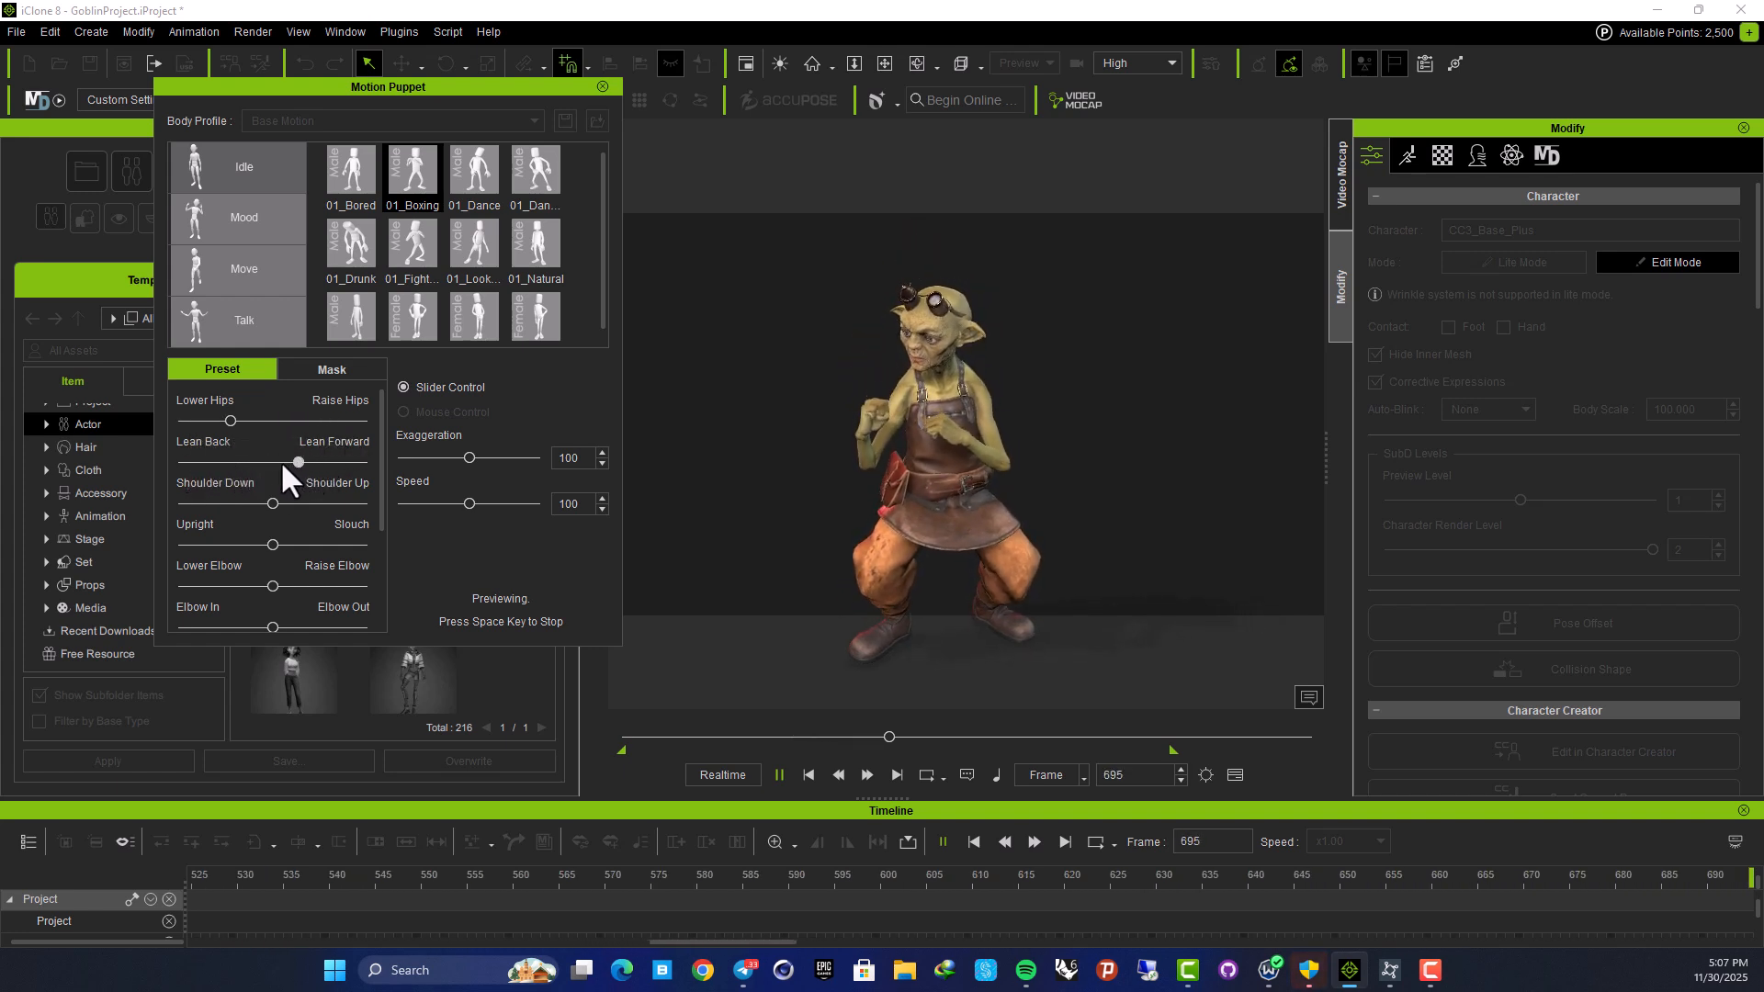
{"action": "left_click_drag", "start_coordinate": [253, 503], "coordinate": [310, 501]}
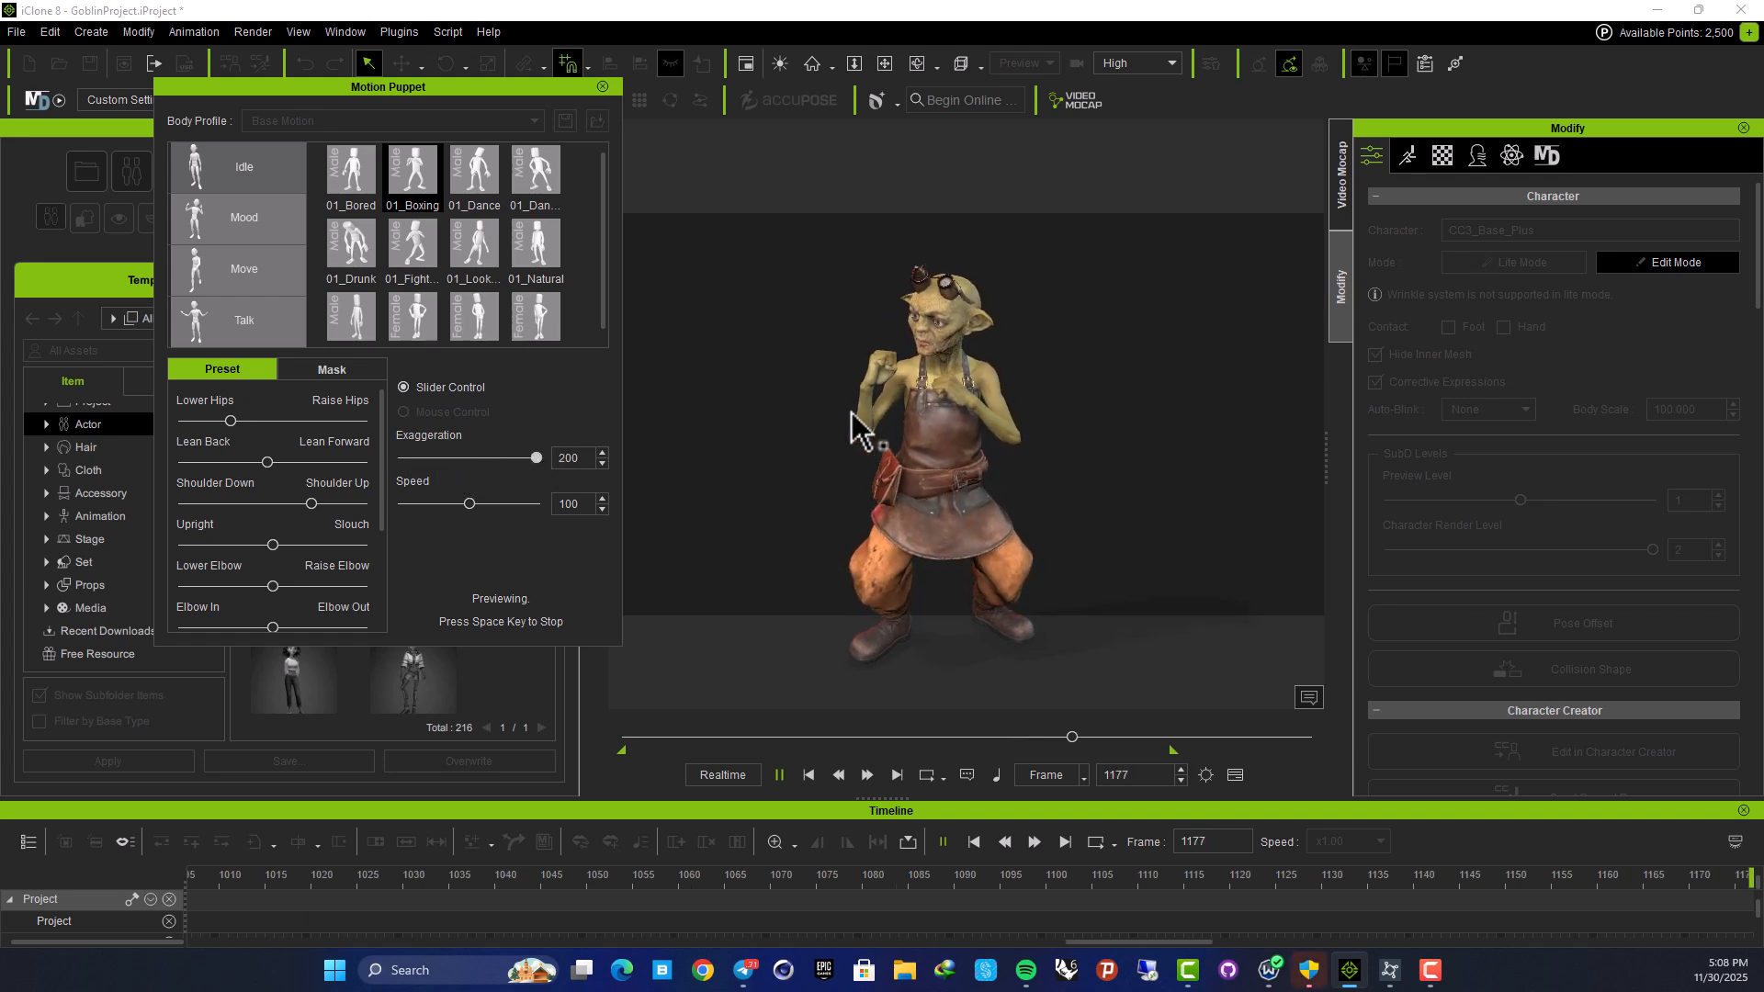
{"action": "left_click_drag", "start_coordinate": [526, 457], "coordinate": [467, 507]}
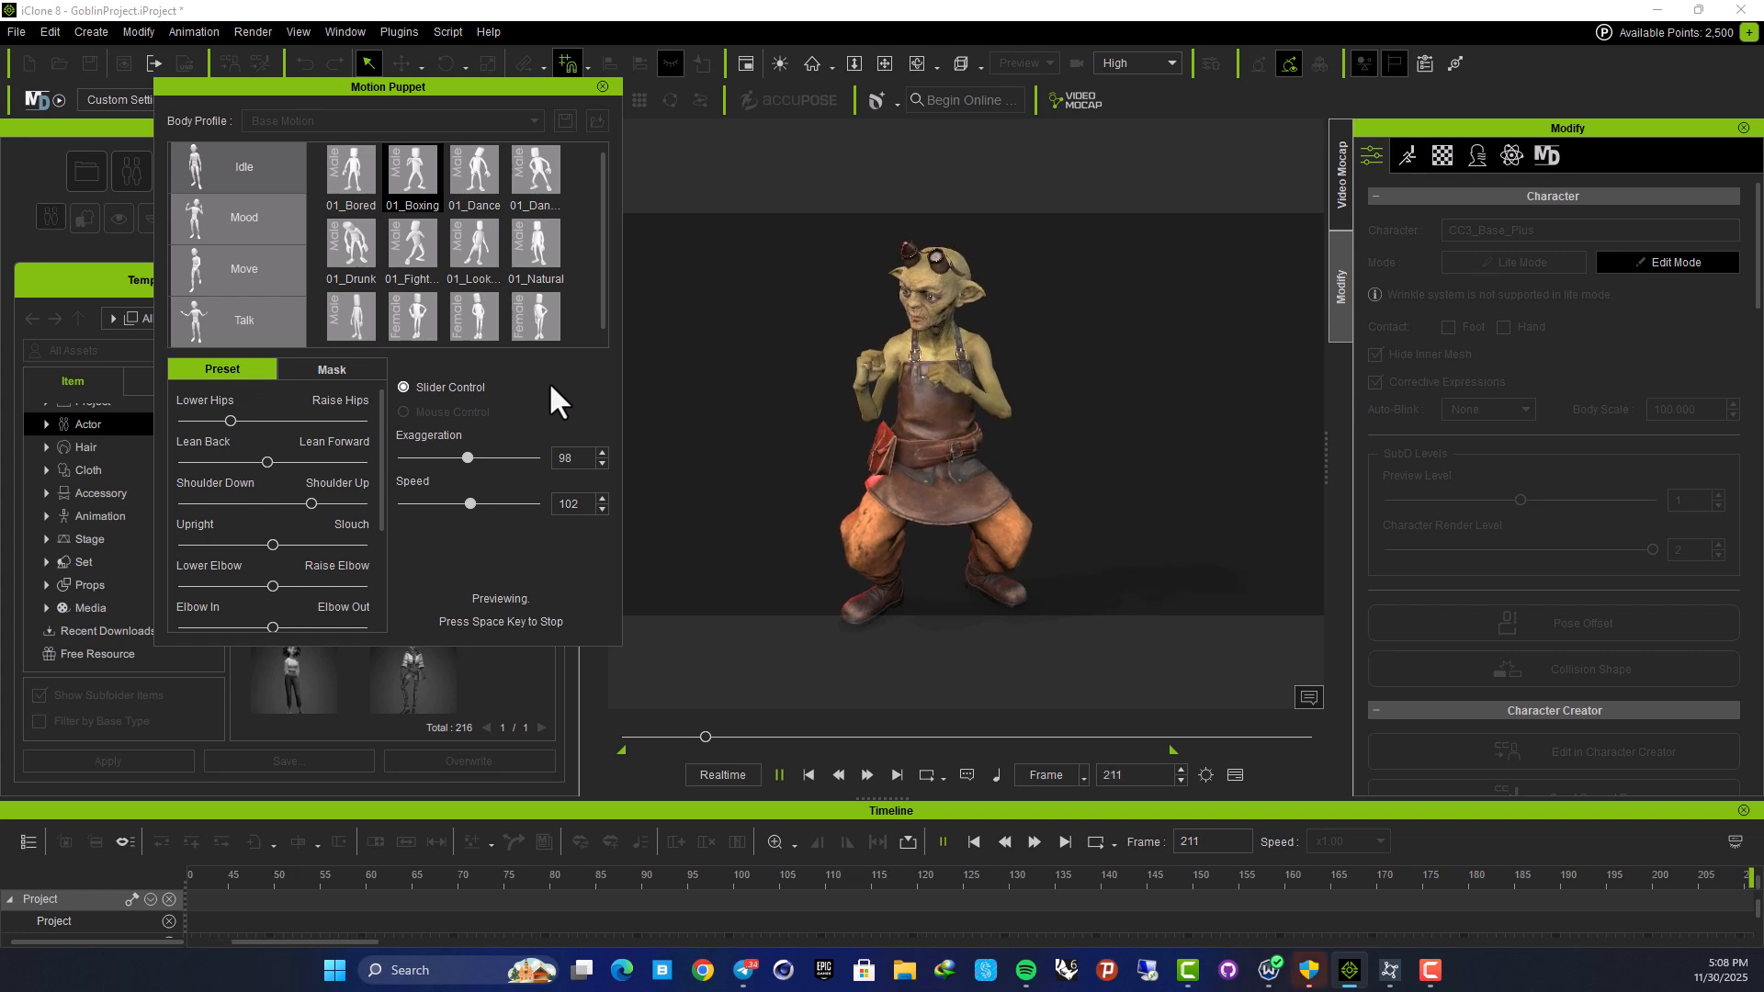
{"action": "key", "text": "space"}
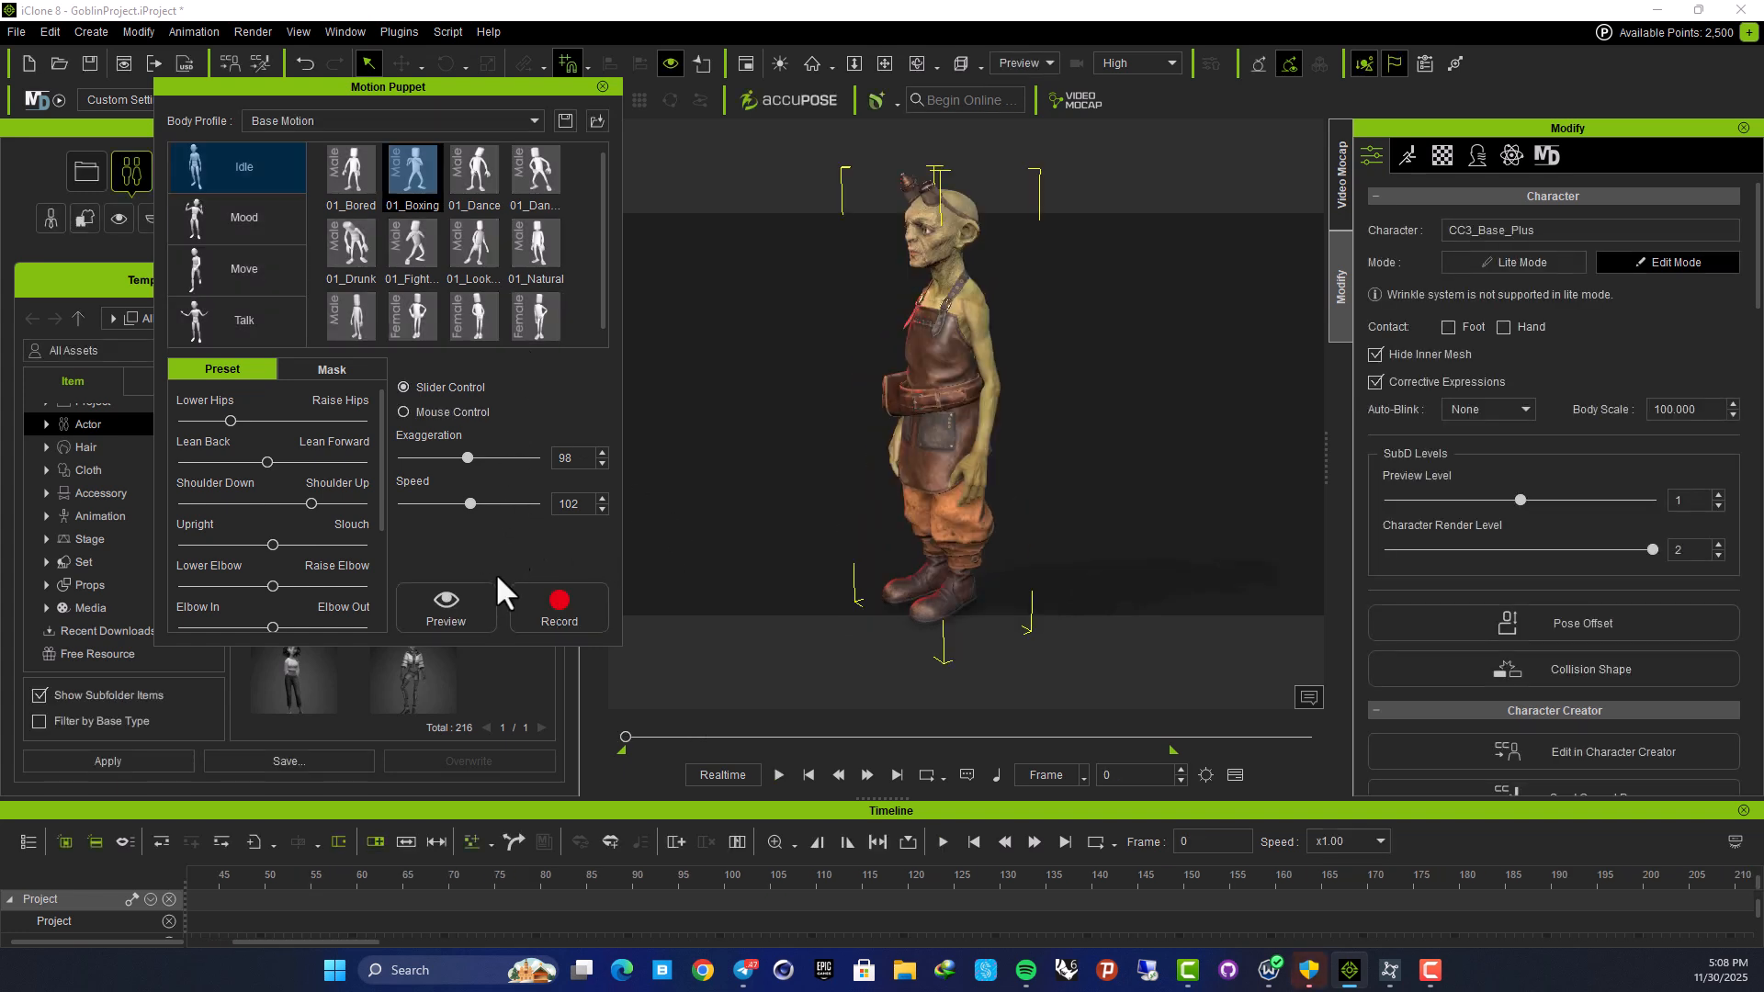
Record the boxing idle take to about frame 559, varying the hips, shoulders and elbows
{"action": "left_click", "coordinate": [559, 599]}
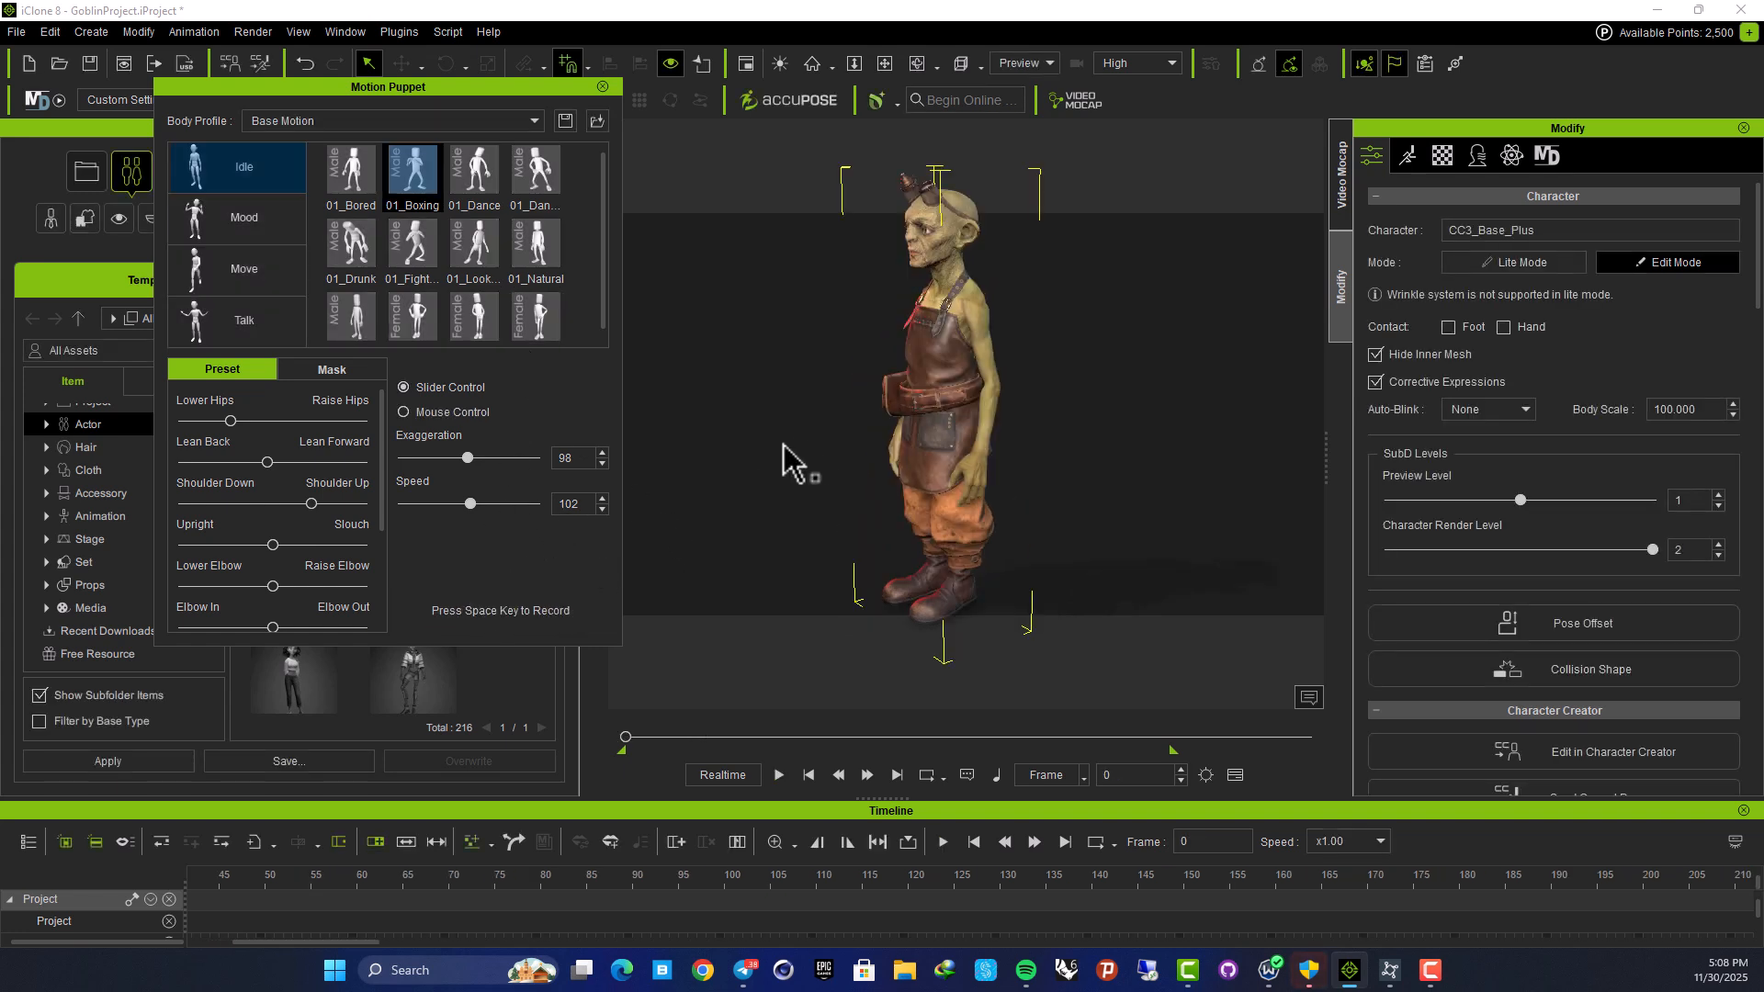
{"action": "key", "text": "space"}
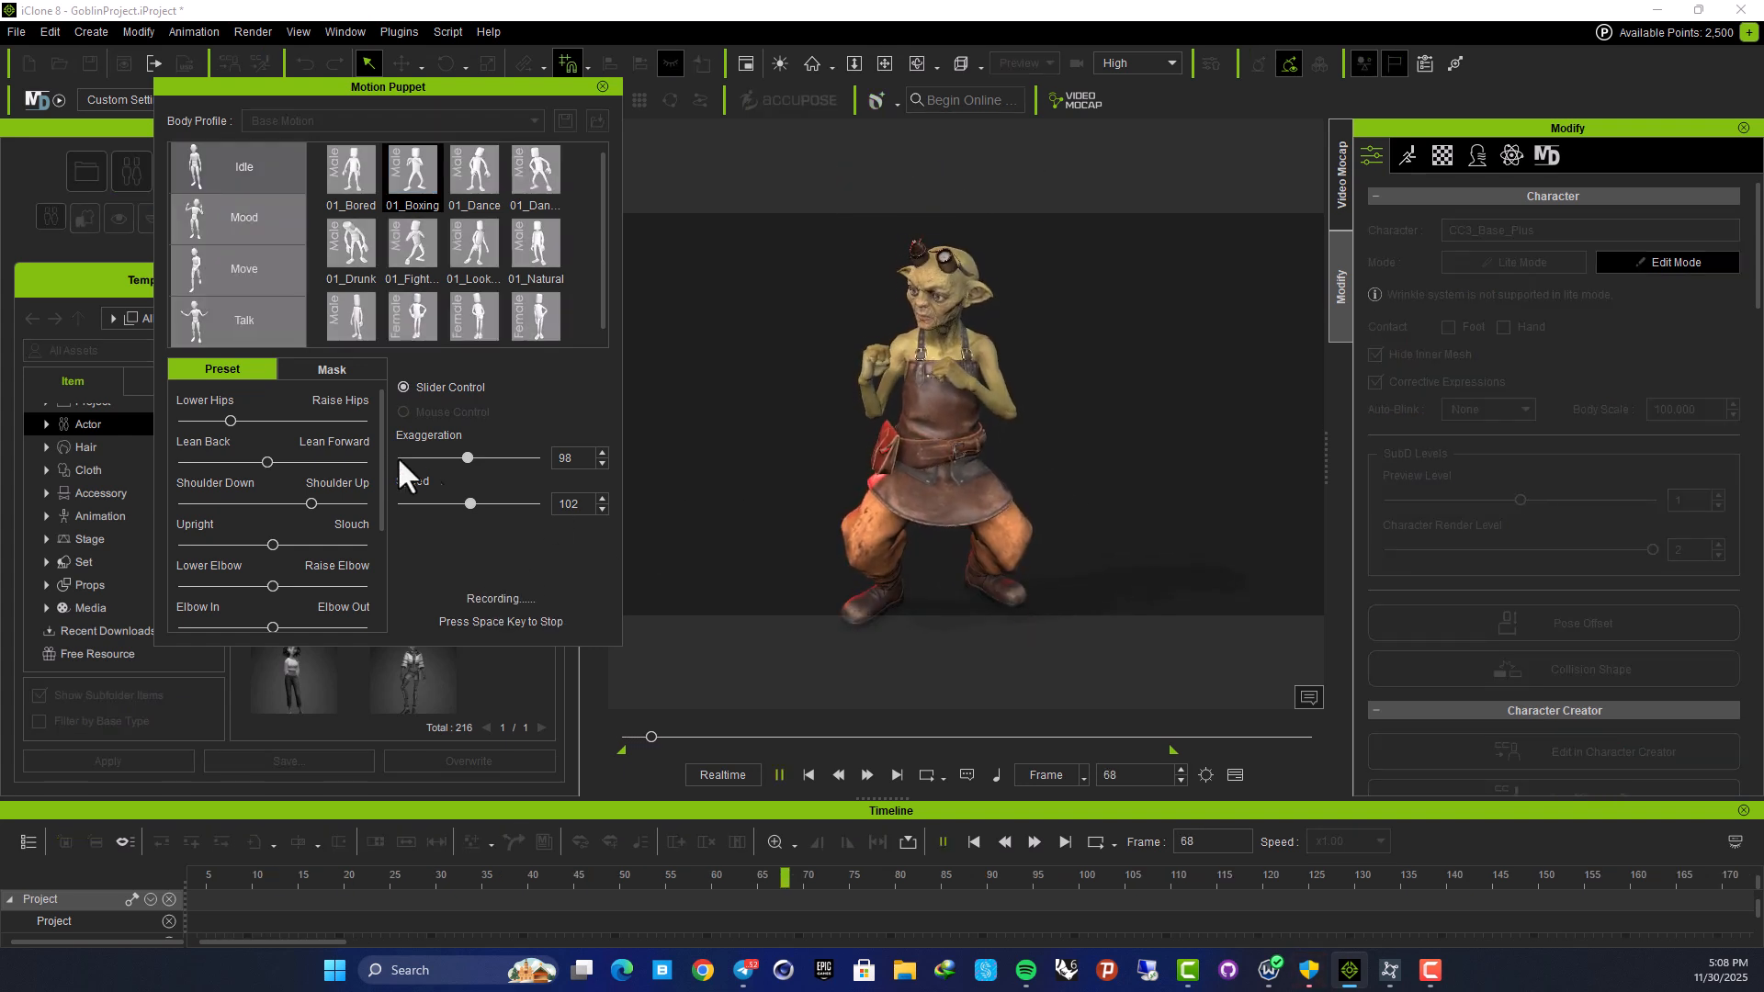
{"action": "left_click_drag", "start_coordinate": [255, 417], "coordinate": [220, 425]}
{"action": "mouse_move", "coordinate": [312, 502]}
{"action": "left_mouse_down"}
{"action": "mouse_move", "coordinate": [285, 504]}
{"action": "mouse_move", "coordinate": [303, 504]}
{"action": "left_mouse_up"}
{"action": "mouse_move", "coordinate": [273, 585]}
{"action": "left_mouse_down"}
{"action": "mouse_move", "coordinate": [312, 582]}
{"action": "mouse_move", "coordinate": [272, 584]}
{"action": "left_mouse_up"}
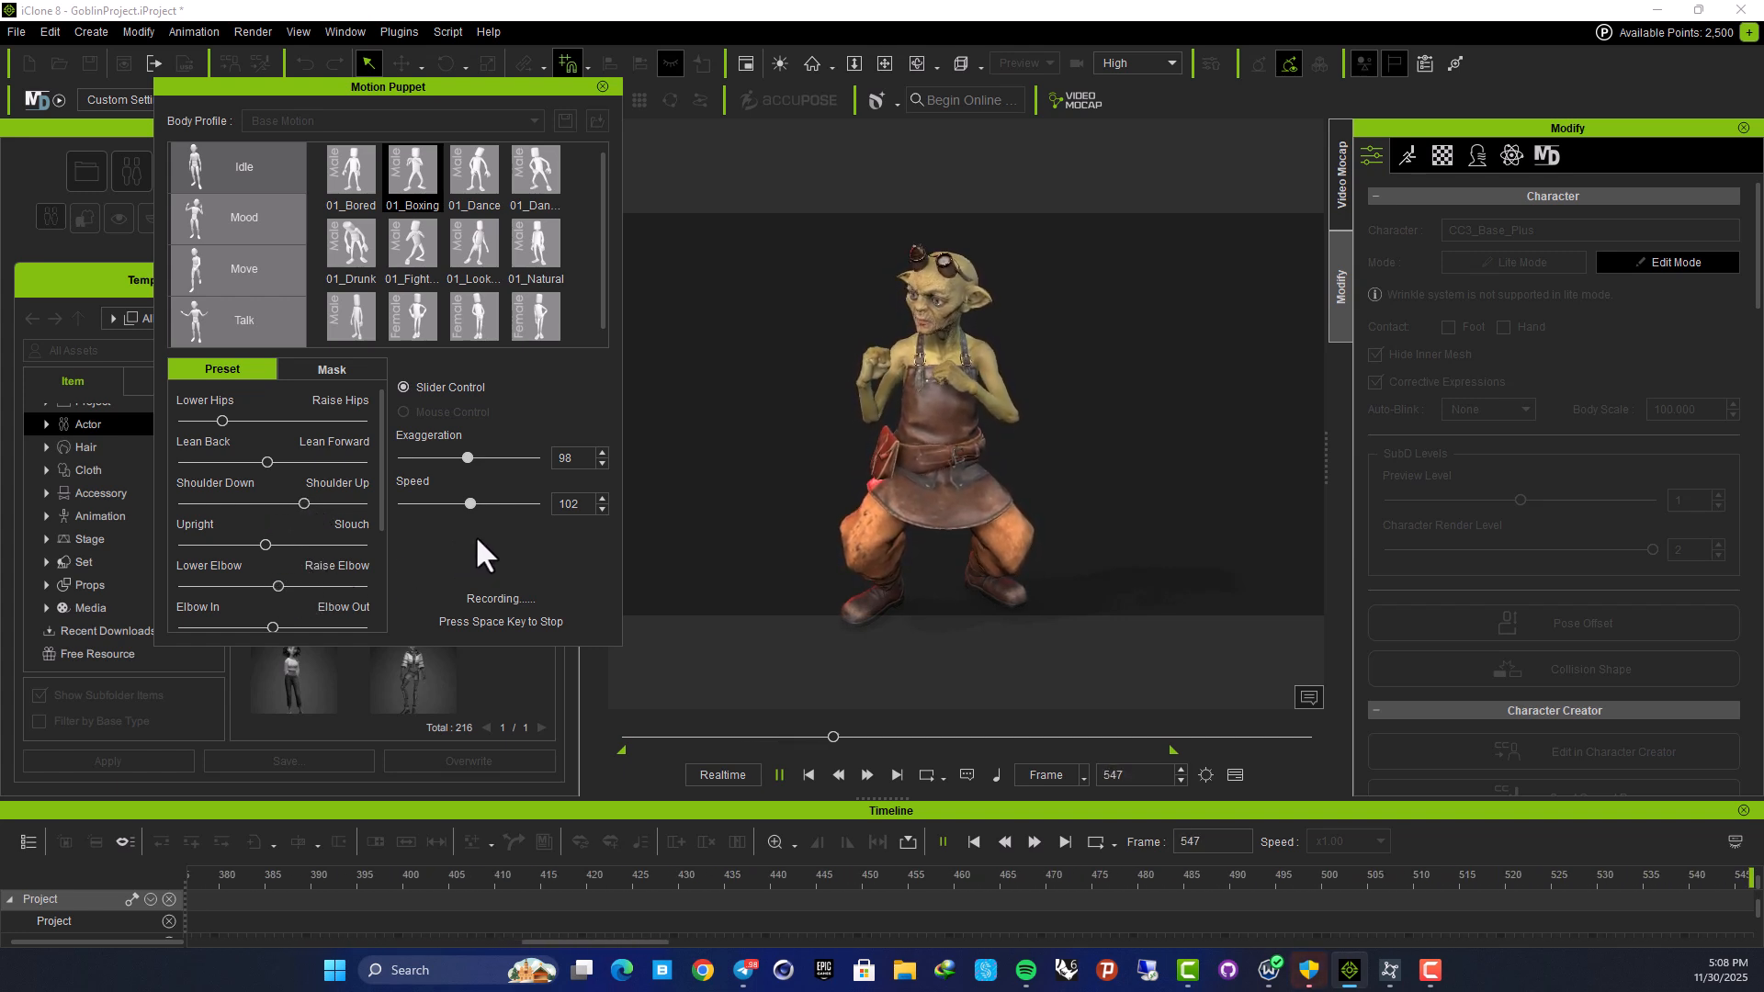
{"action": "key", "text": "space"}
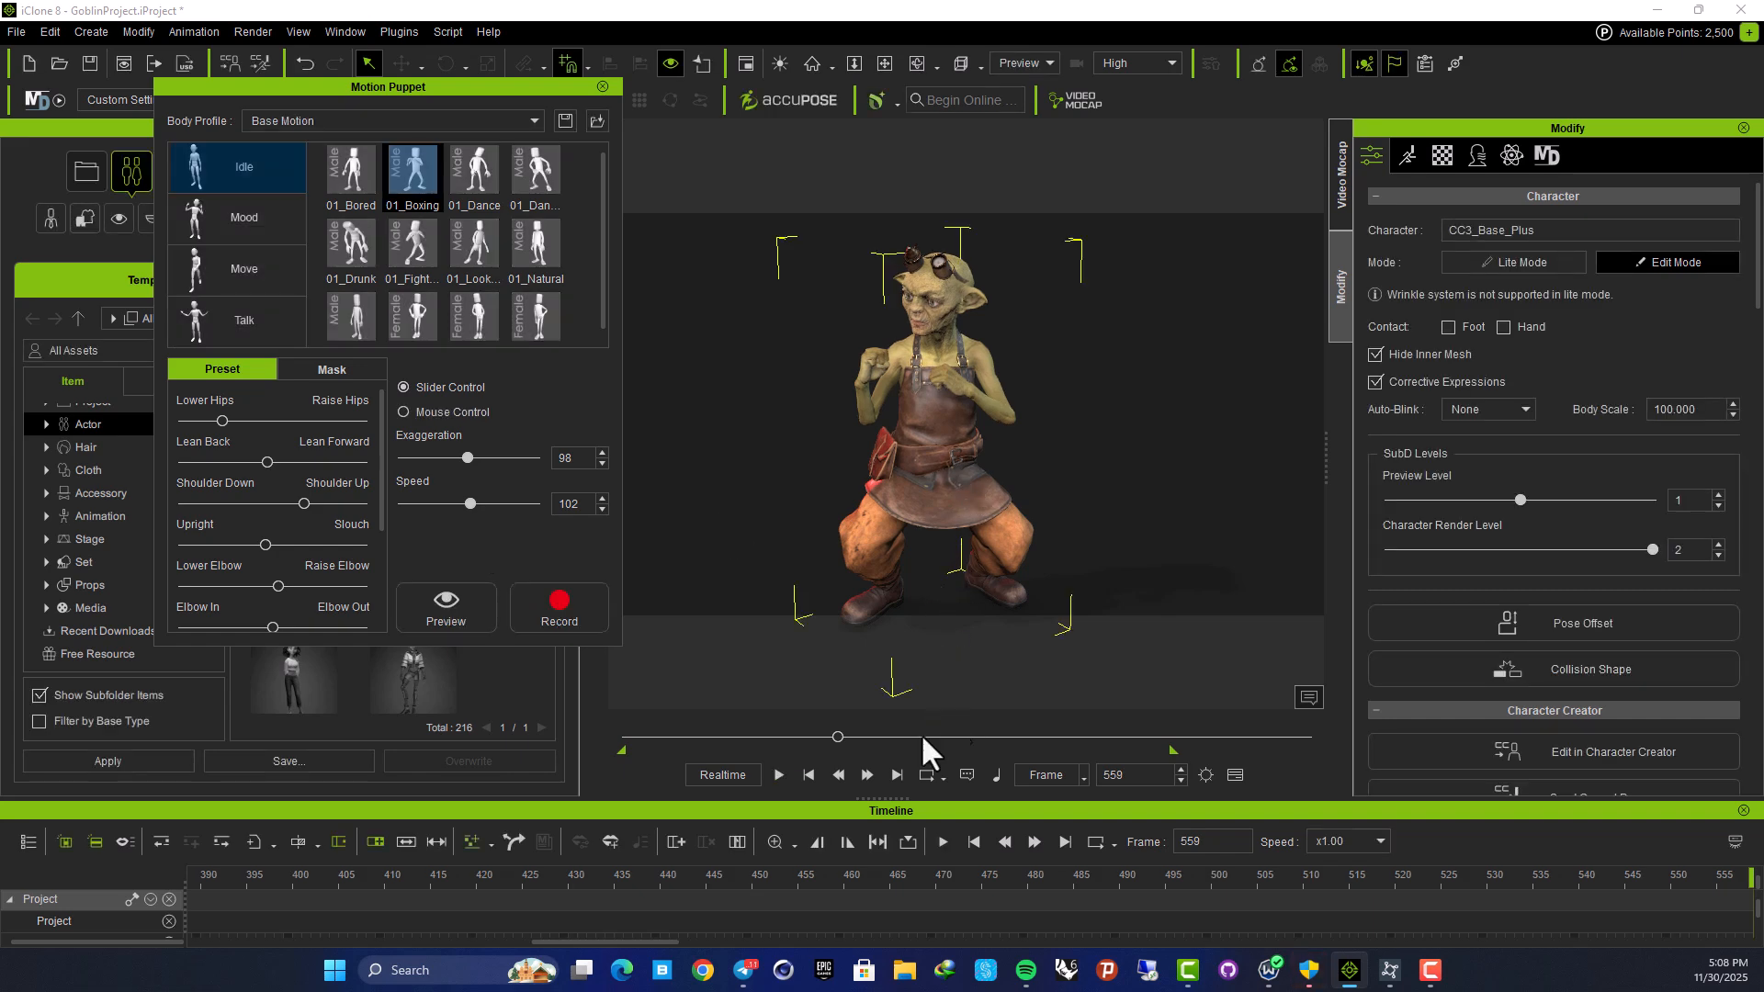
Enlarge the timeline and play back part of the recorded Puppet Clip
{"action": "left_click_drag", "start_coordinate": [685, 799], "coordinate": [698, 611]}
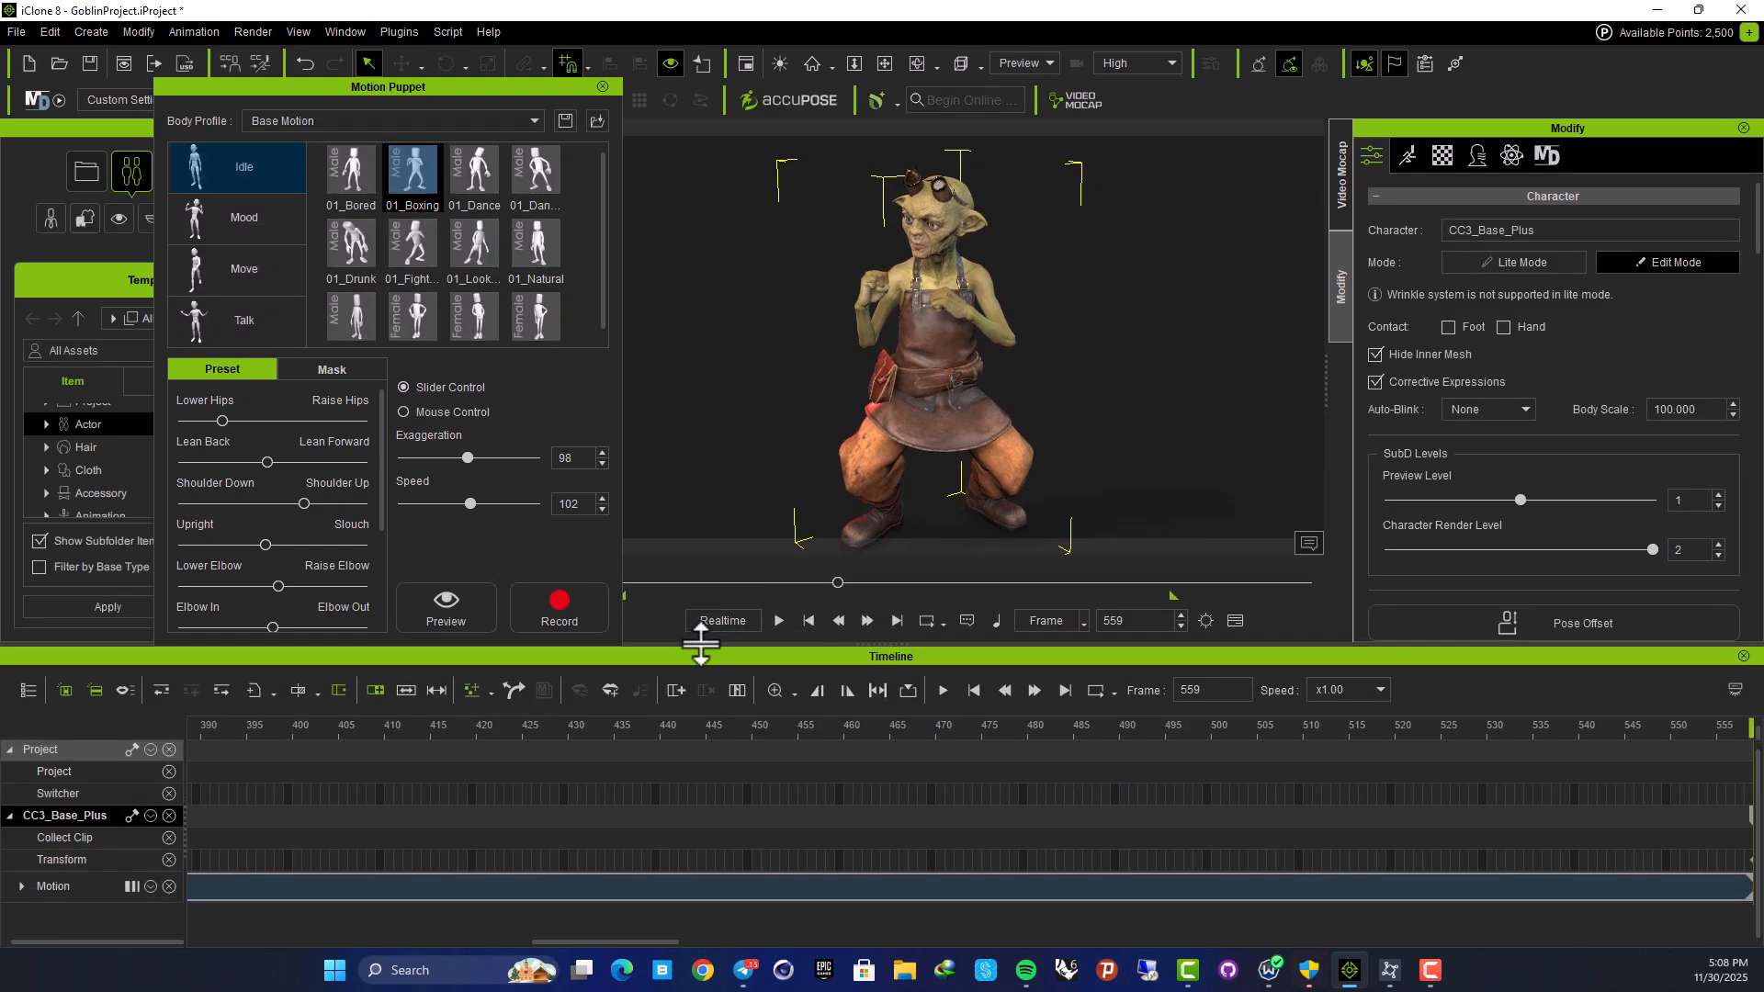
{"action": "left_click", "coordinate": [241, 725]}
{"action": "key", "text": "space"}
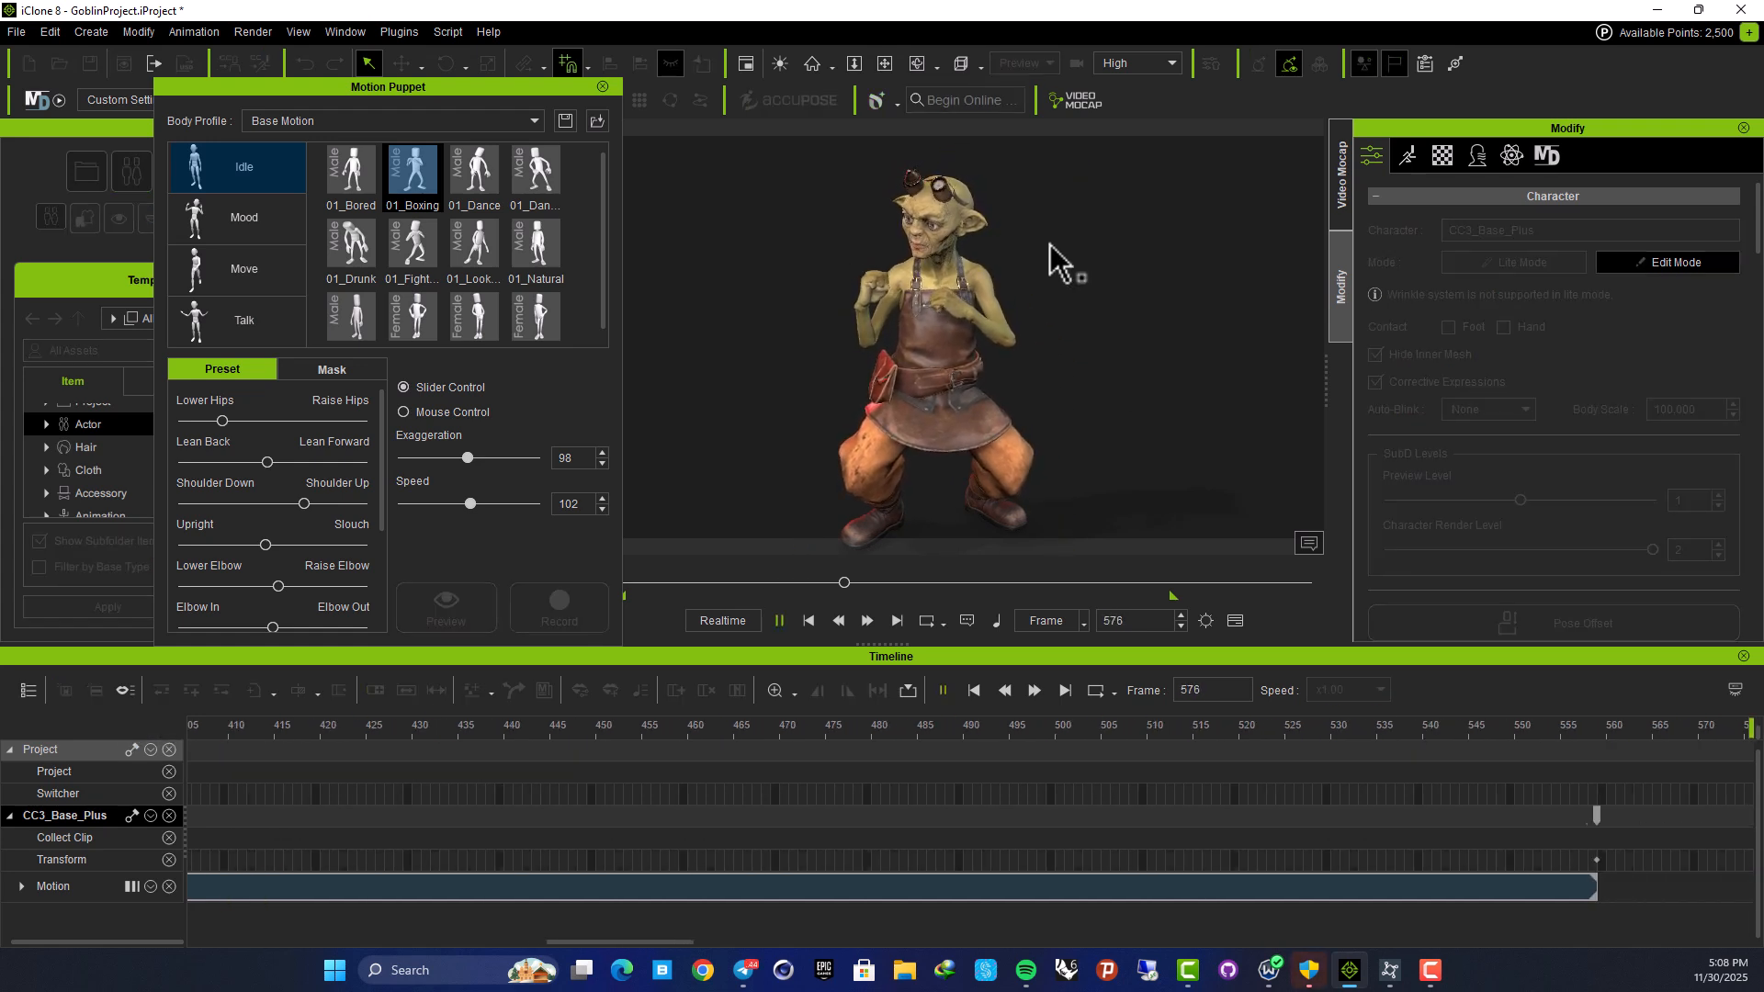
{"action": "key", "text": "space"}
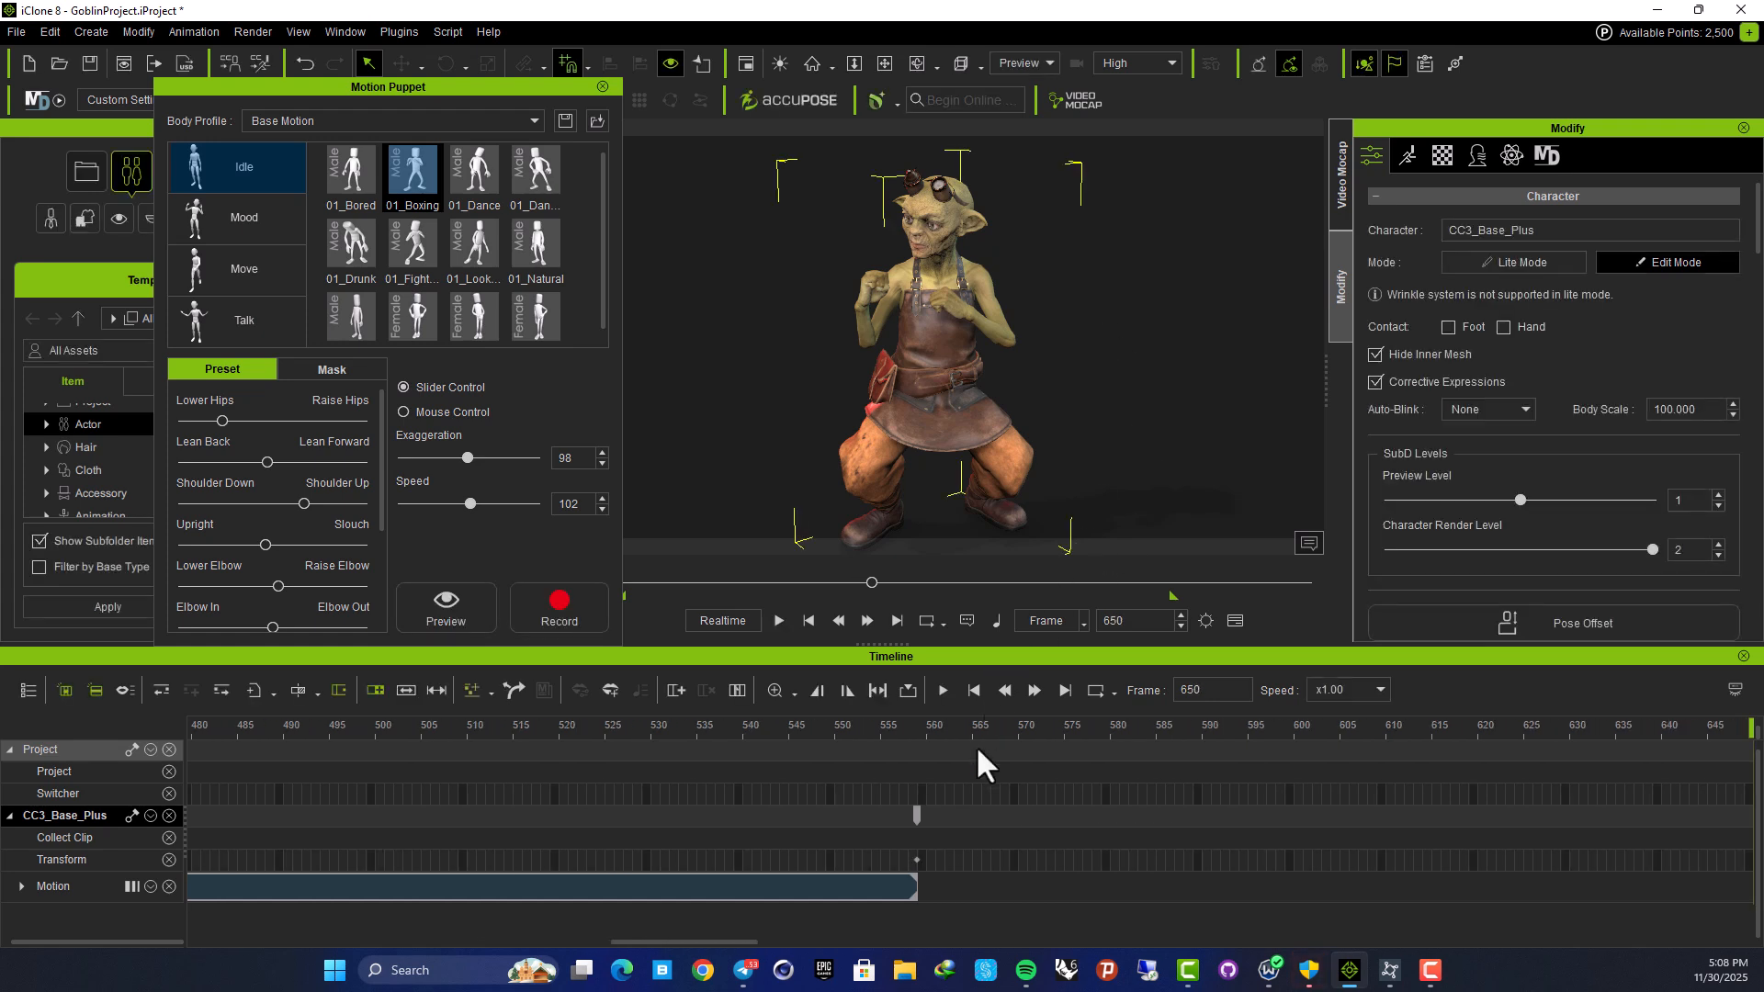
Zoom the timeline out and play the Puppet Clip from frame 0
{"action": "scroll", "coordinate": [960, 799], "scroll_direction": "down", "scroll_amount": 2}
{"action": "scroll", "coordinate": [970, 796], "scroll_direction": "down", "scroll_amount": 4}
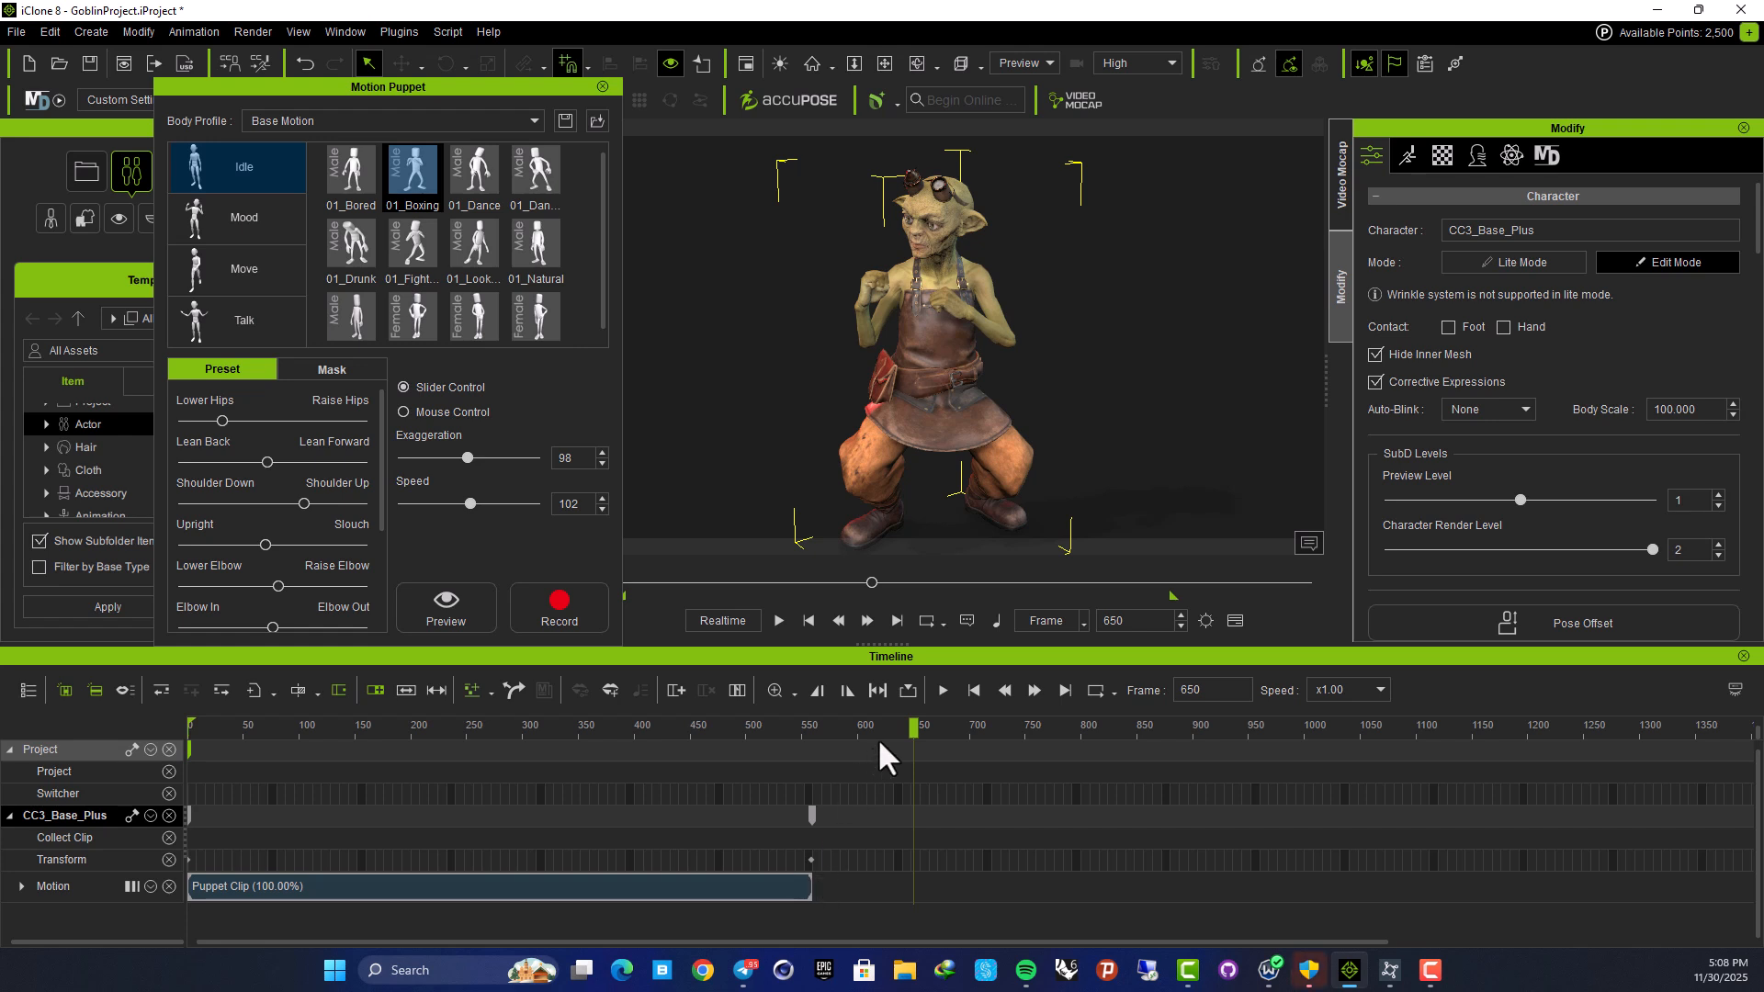
{"action": "left_click_drag", "start_coordinate": [839, 733], "coordinate": [143, 757]}
{"action": "key", "text": "space"}
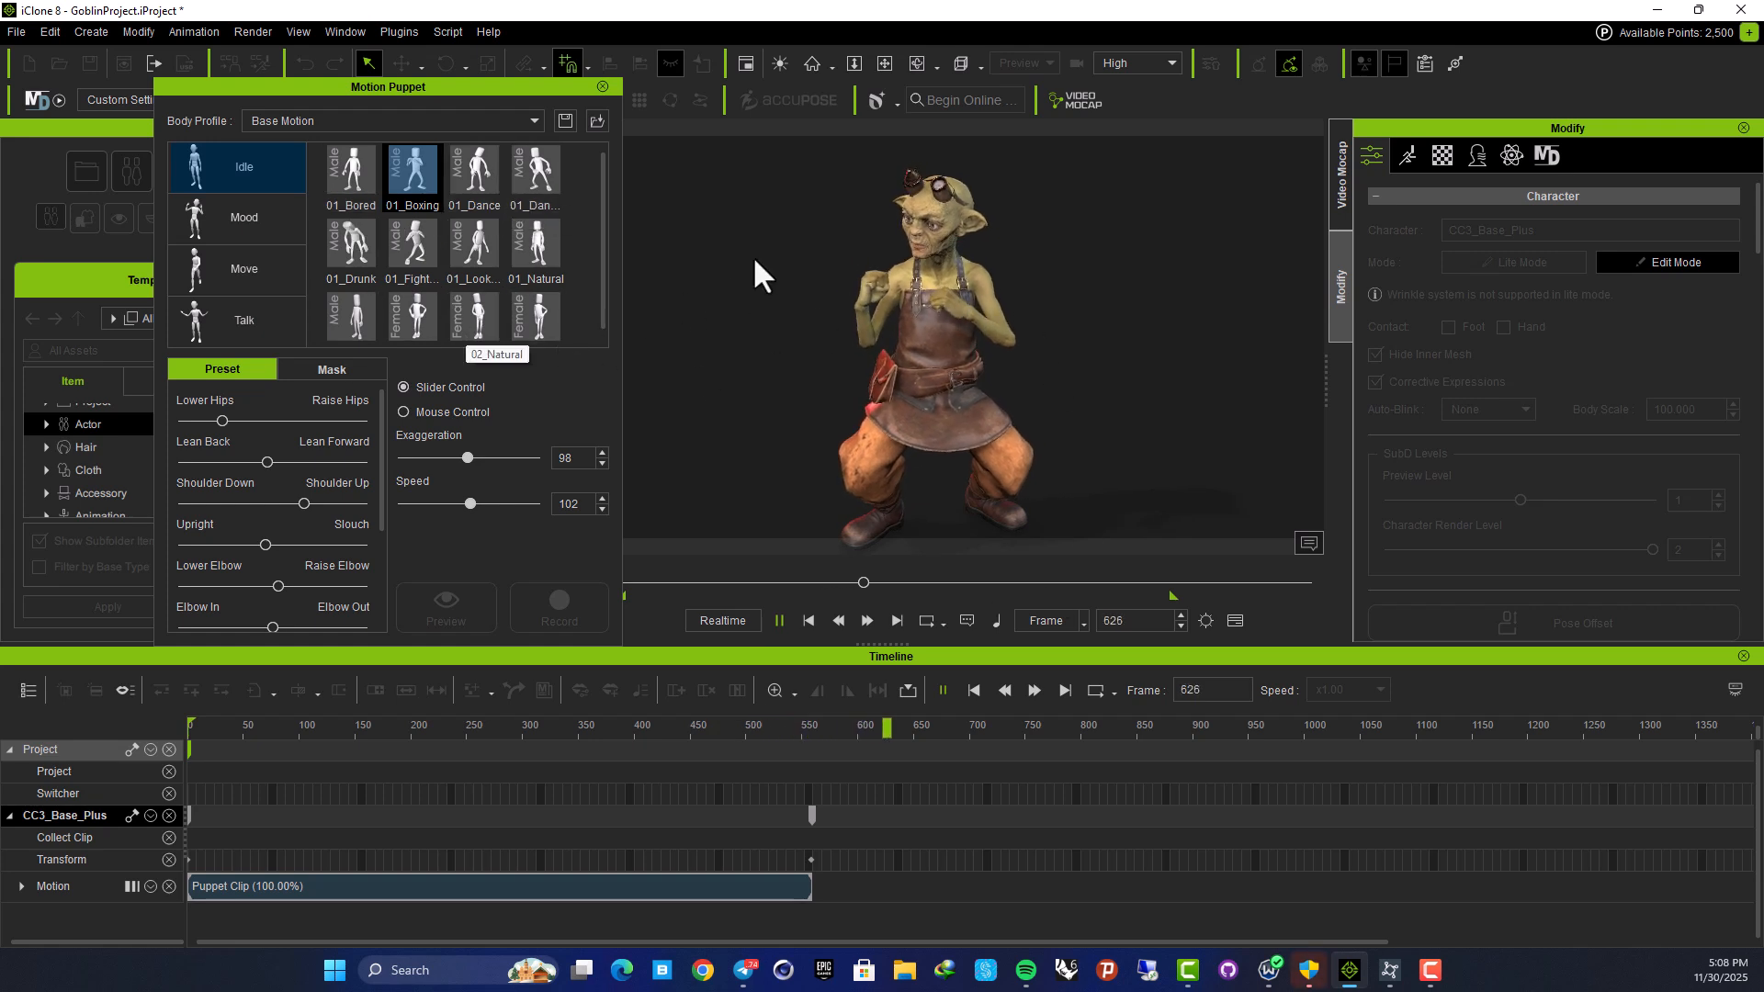
{"action": "key", "text": "space"}
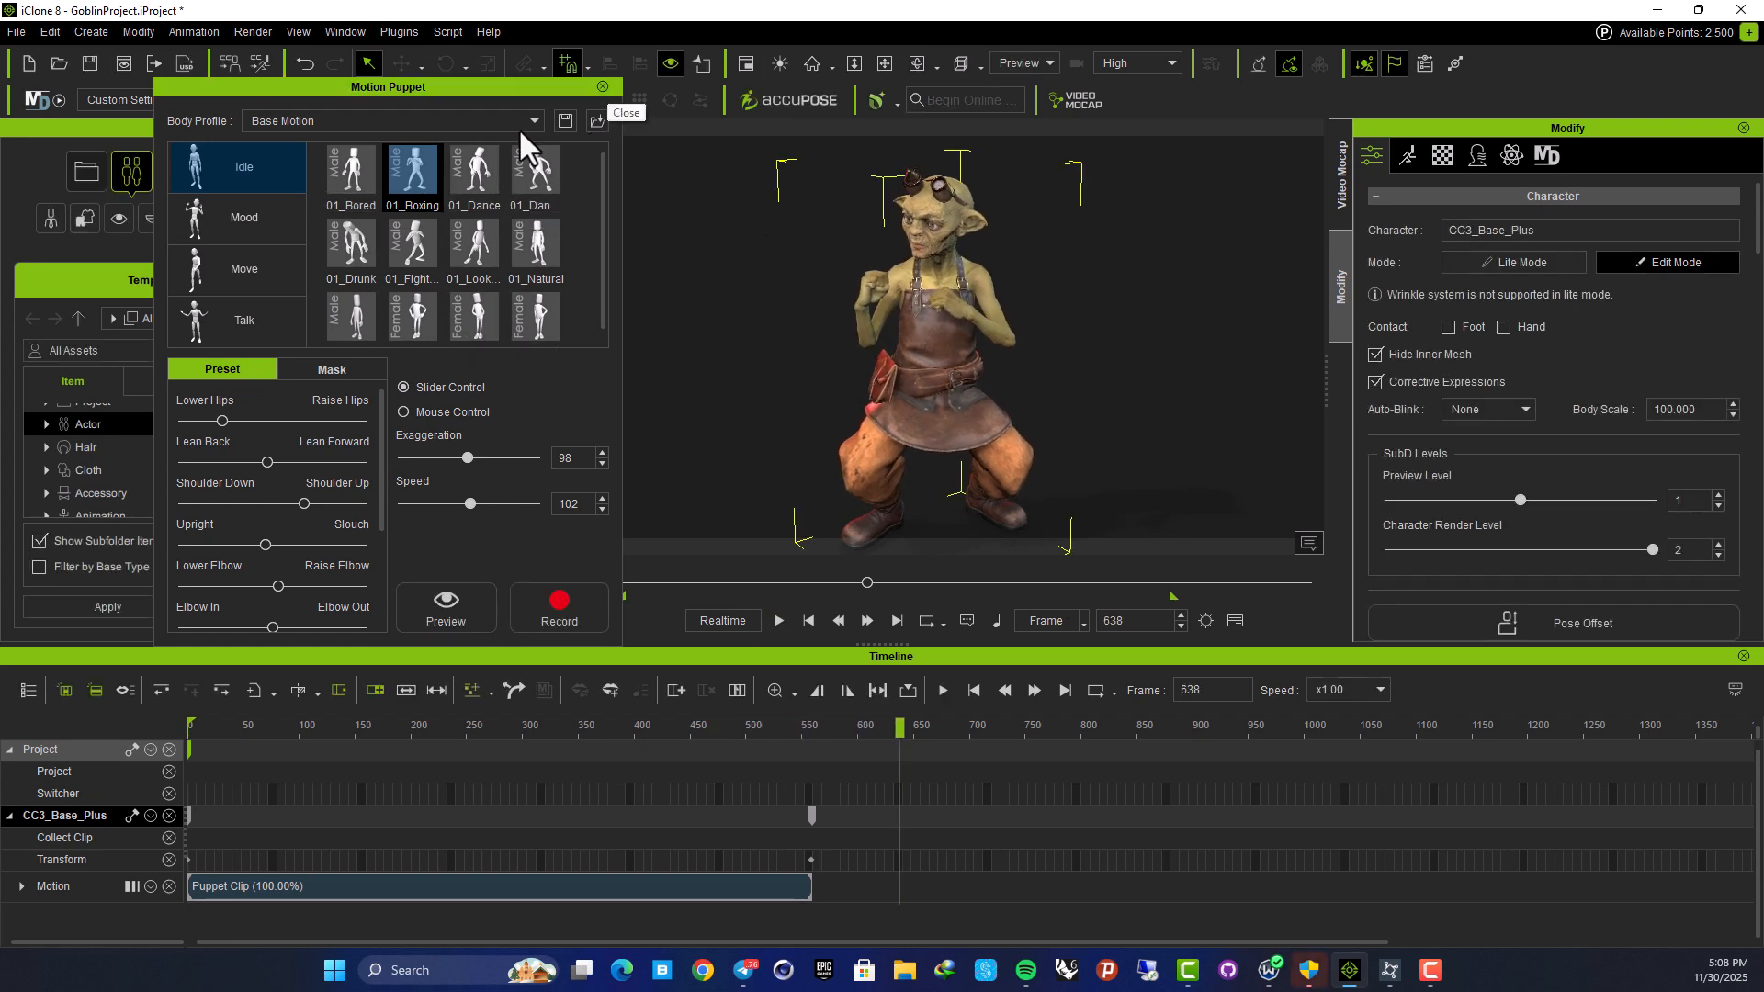
Close Motion Puppet and start Animation > Edit Motion Layer on the goblin
{"action": "left_click", "coordinate": [603, 87]}
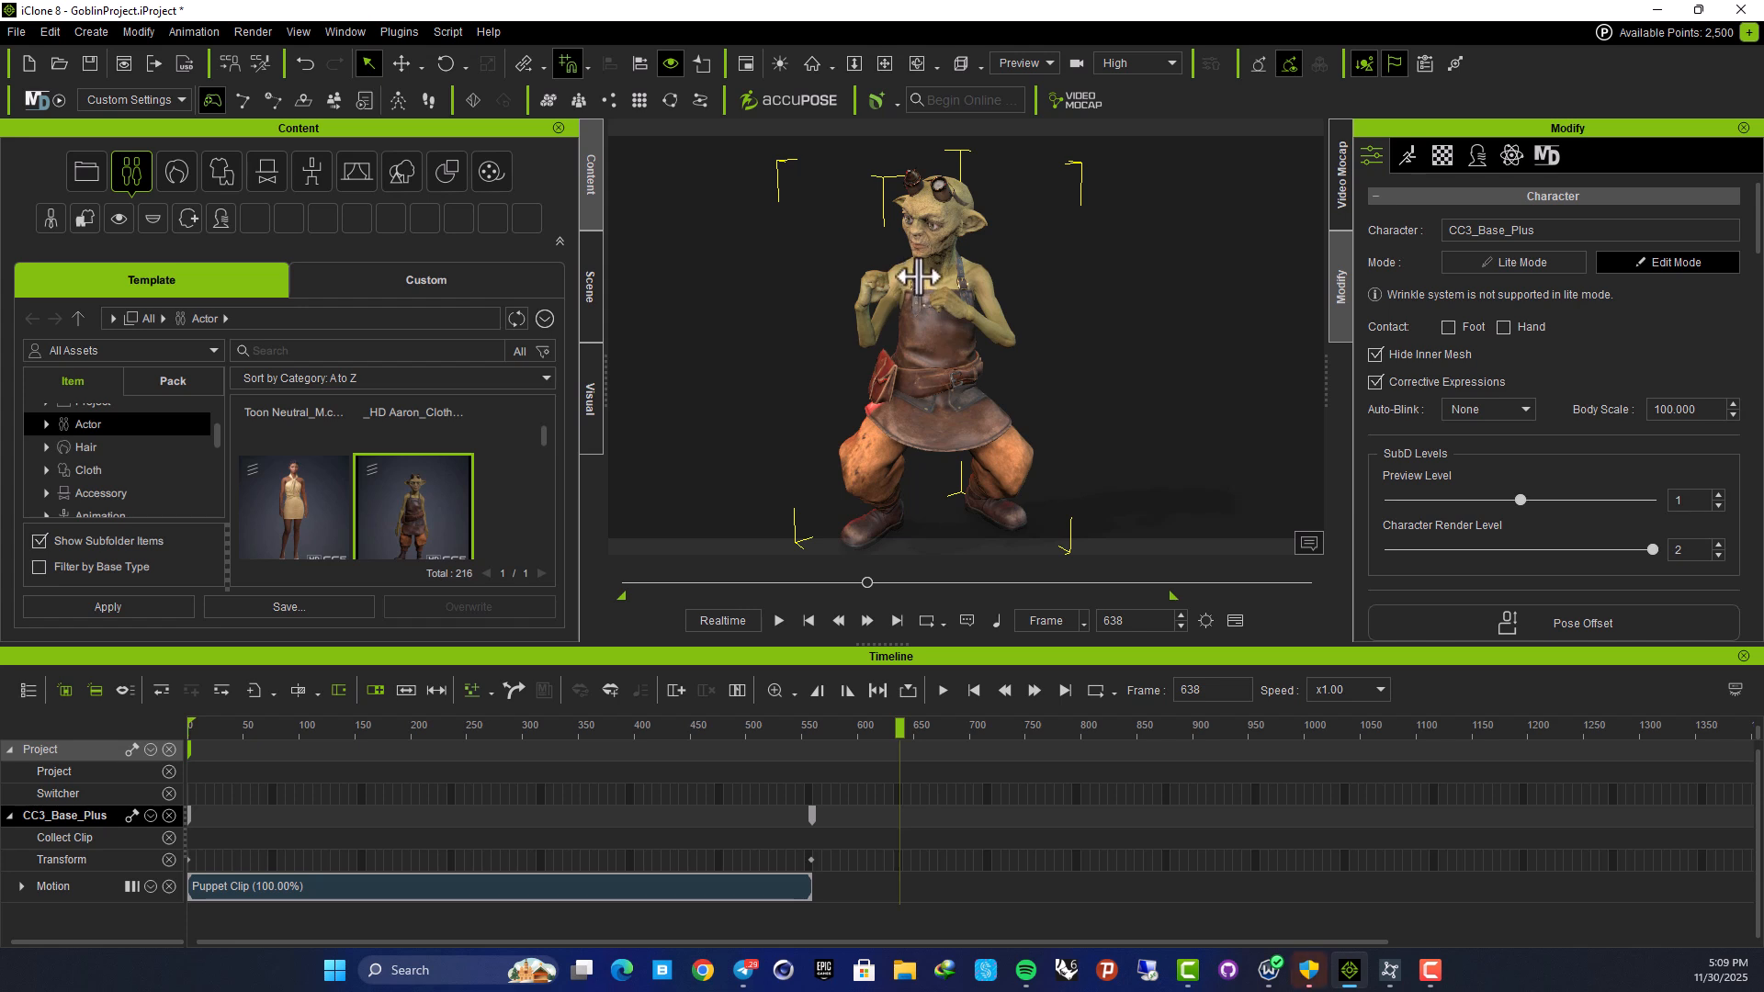
{"action": "left_click", "coordinate": [169, 31]}
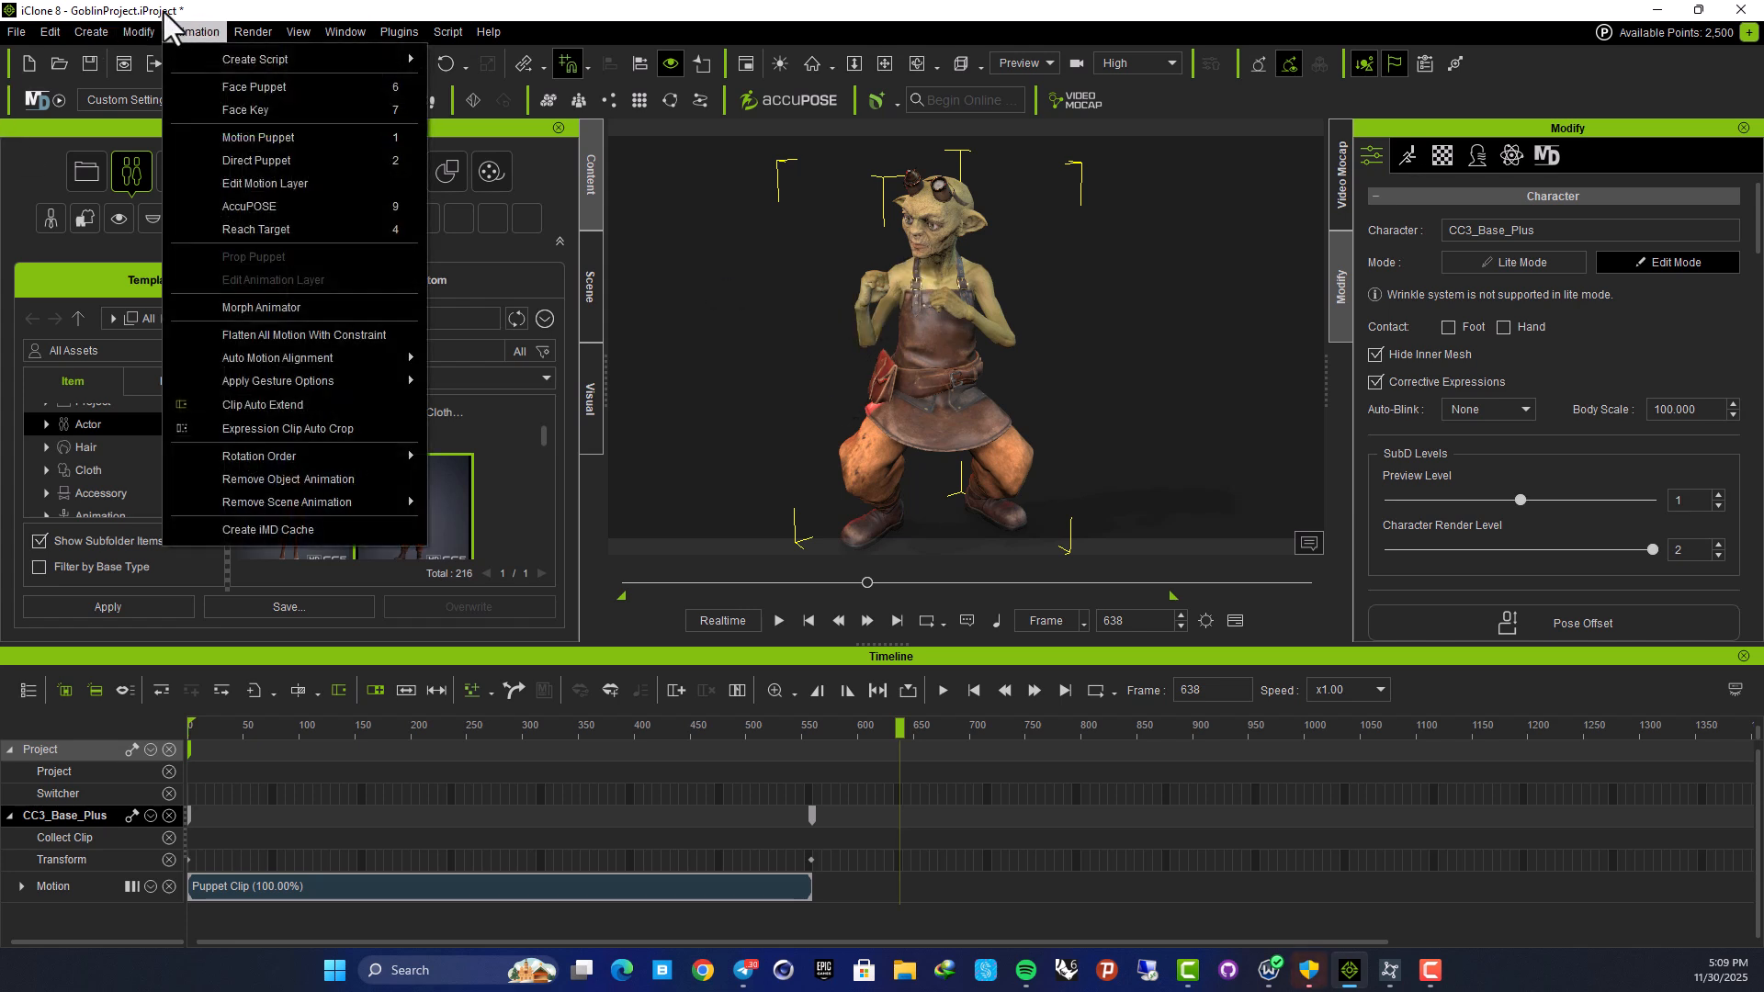
{"action": "left_click", "coordinate": [285, 185]}
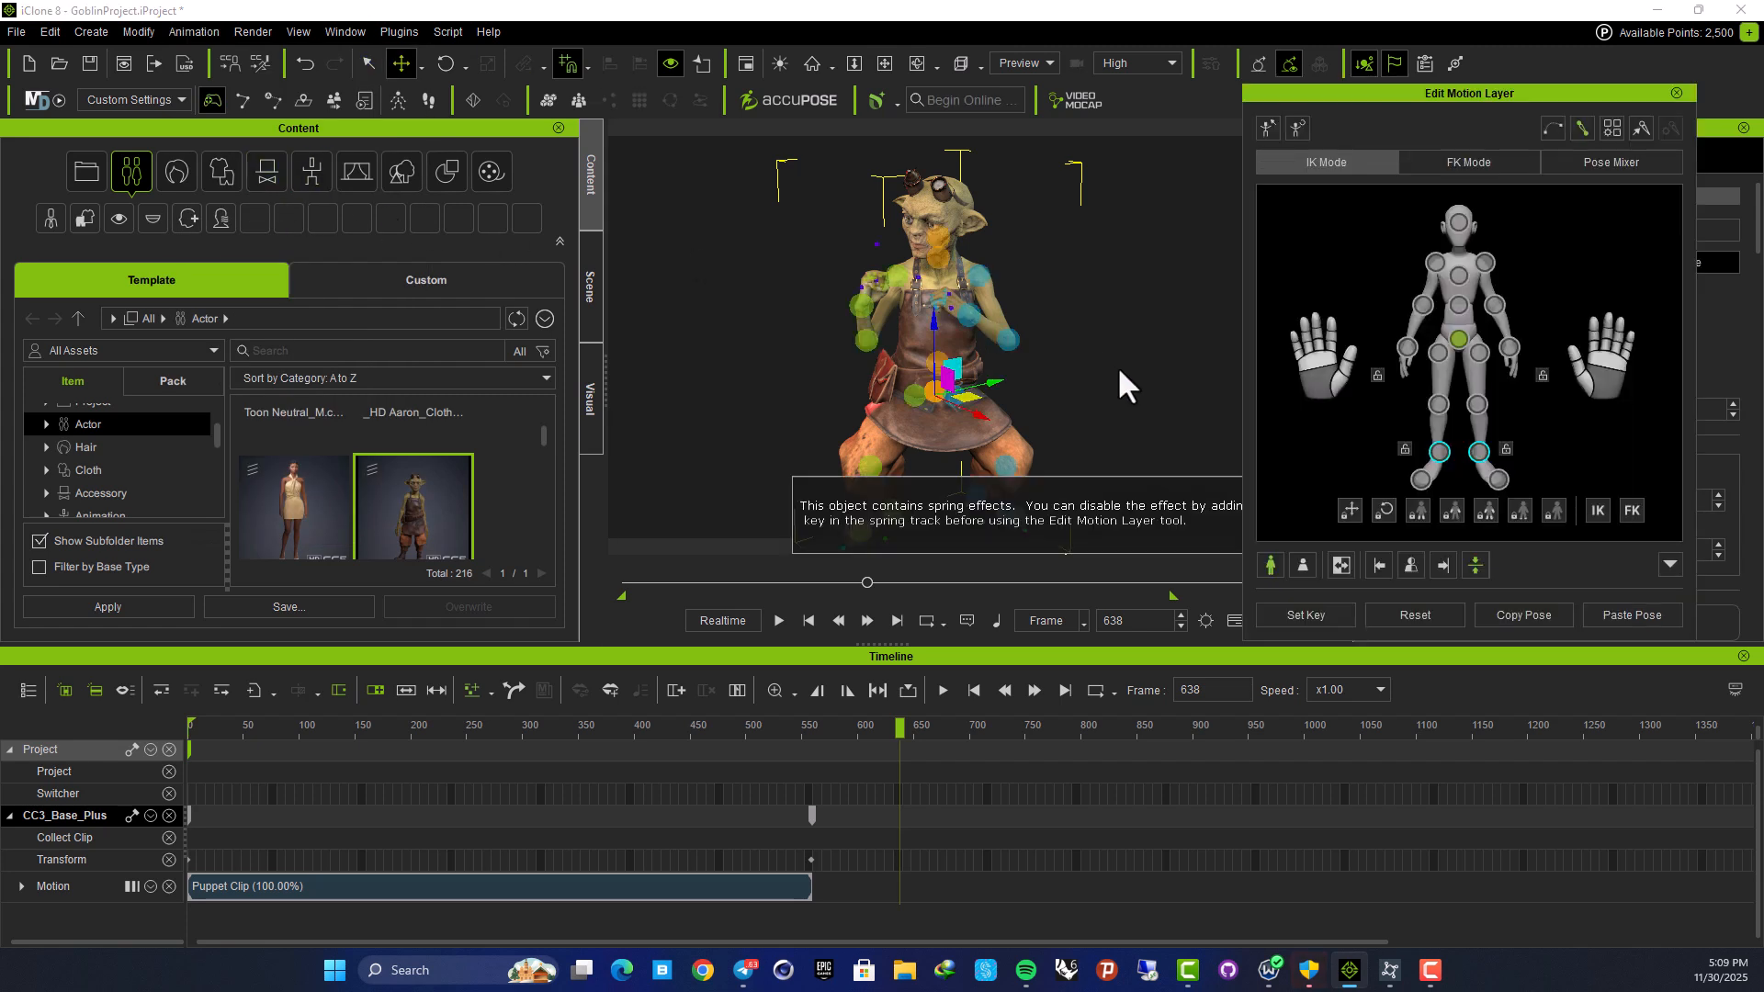
Key the goblin's pose at frame 58, then move to frame 99 and select its hand
{"action": "left_click_drag", "start_coordinate": [904, 735], "coordinate": [302, 760]}
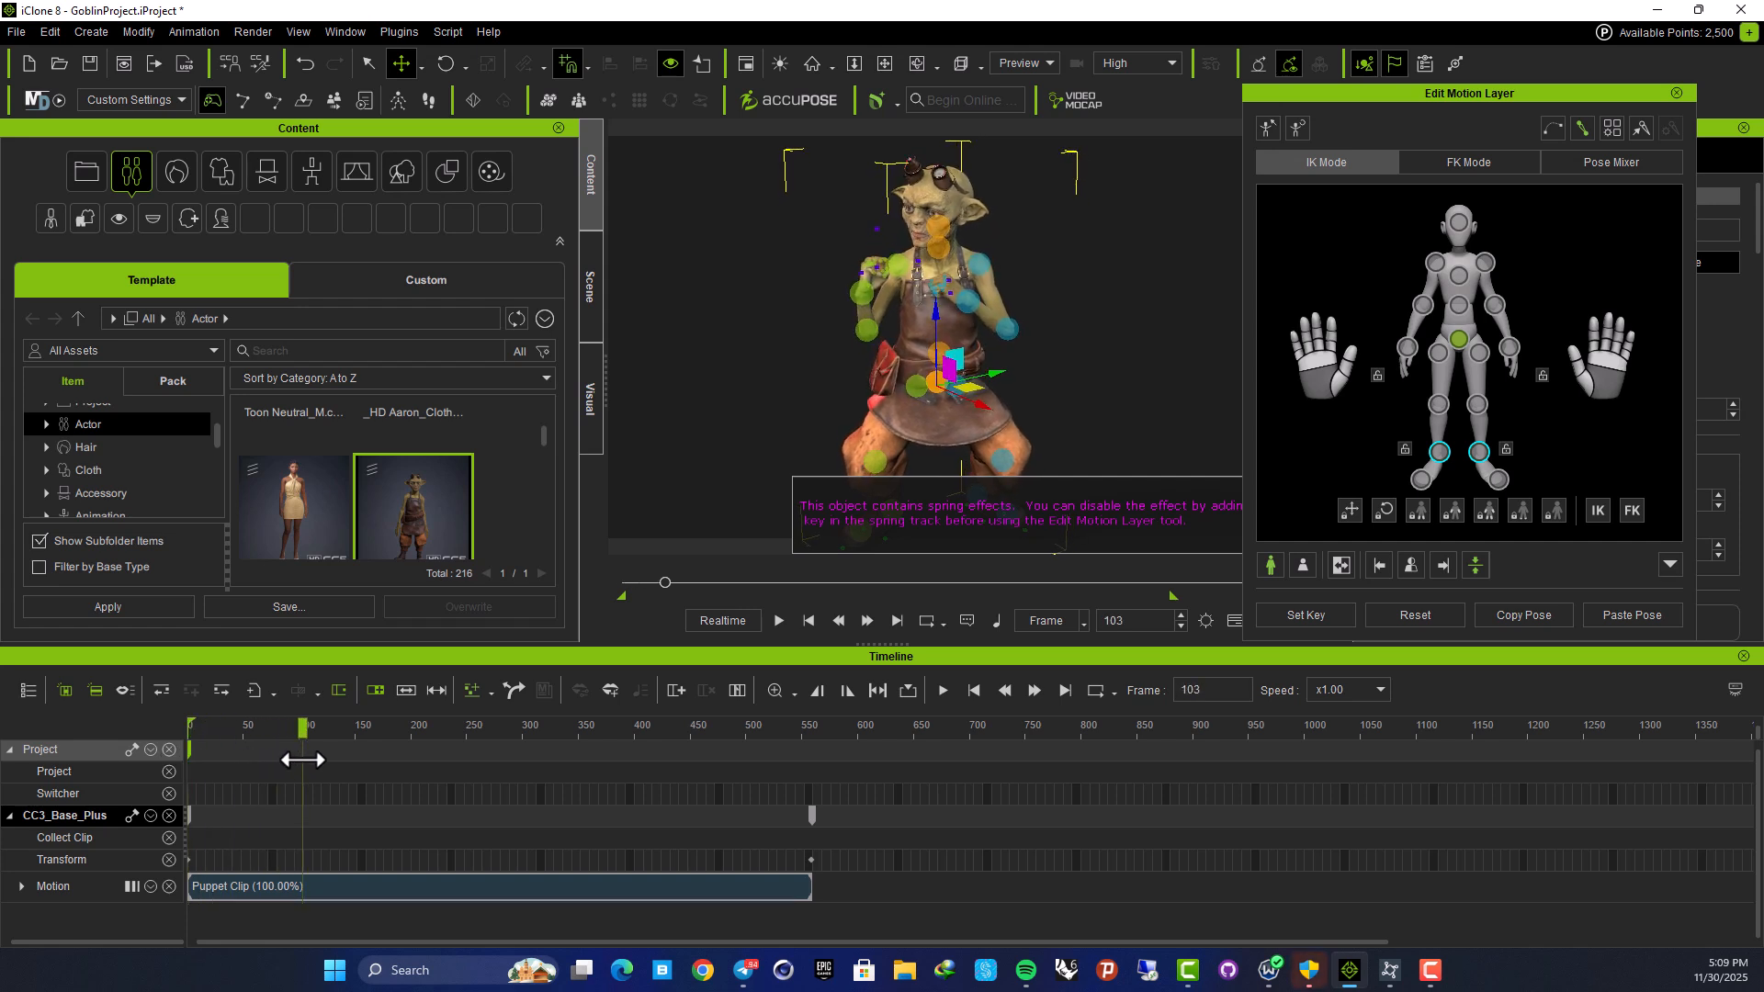
{"action": "left_click_drag", "start_coordinate": [302, 760], "coordinate": [251, 765]}
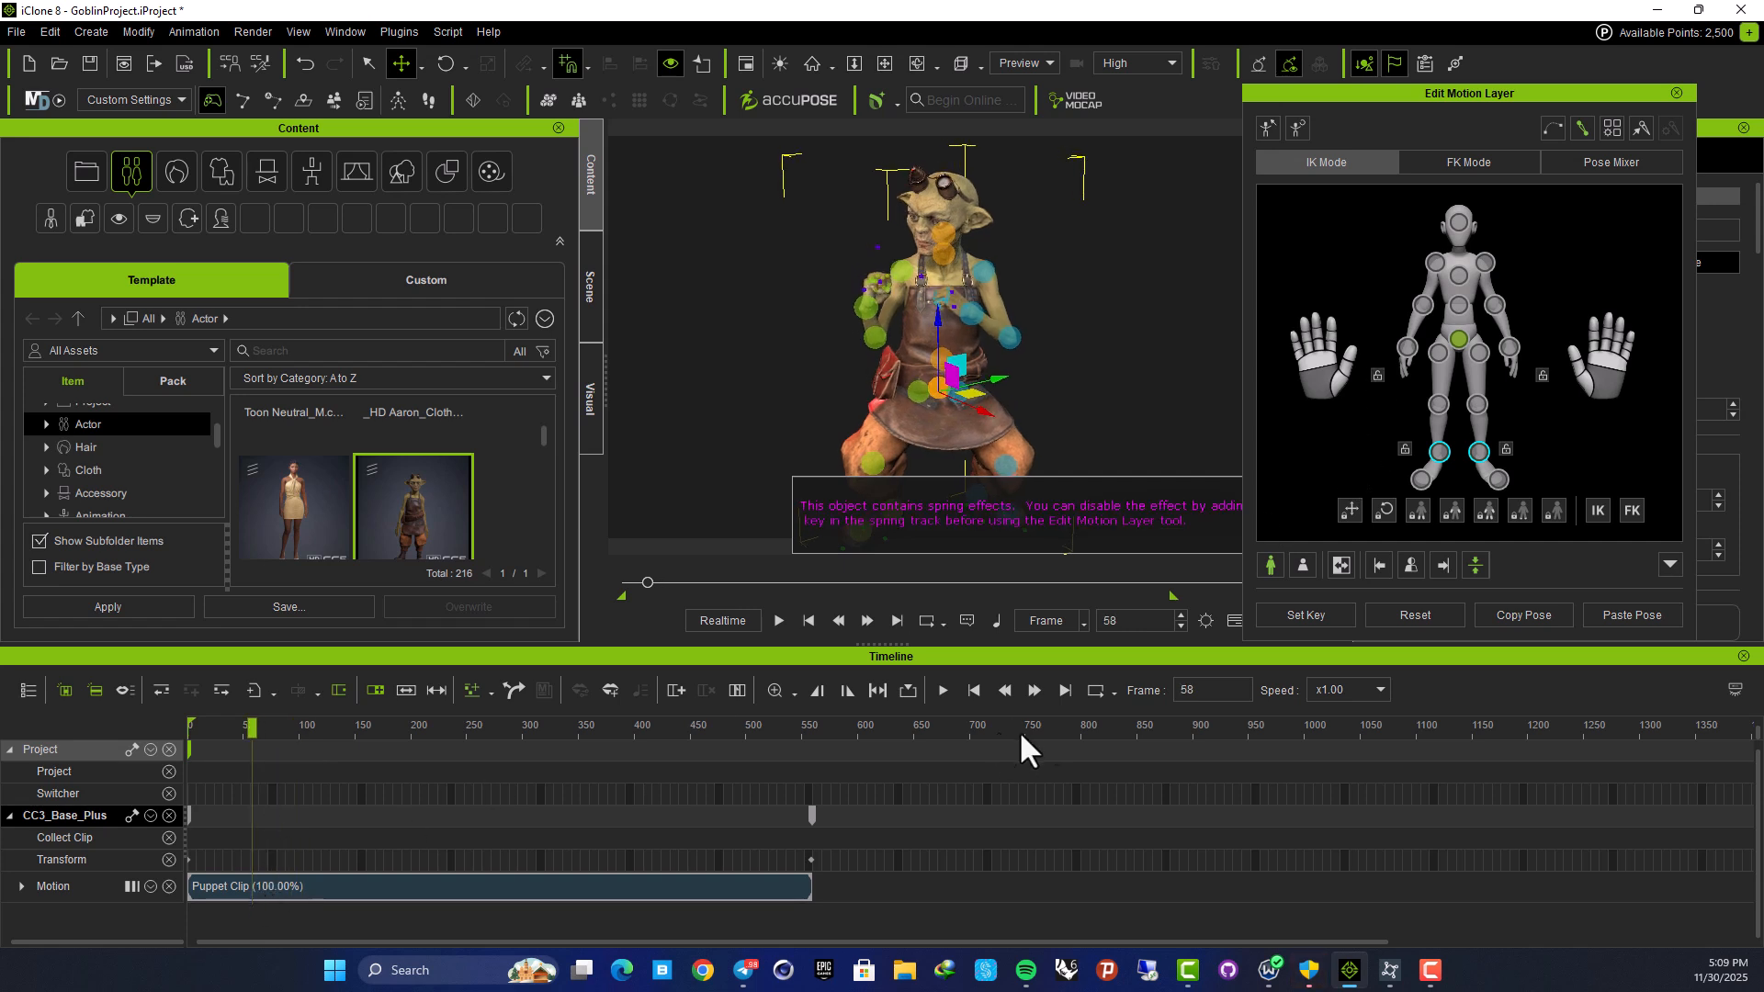
{"action": "left_click", "coordinate": [1298, 619]}
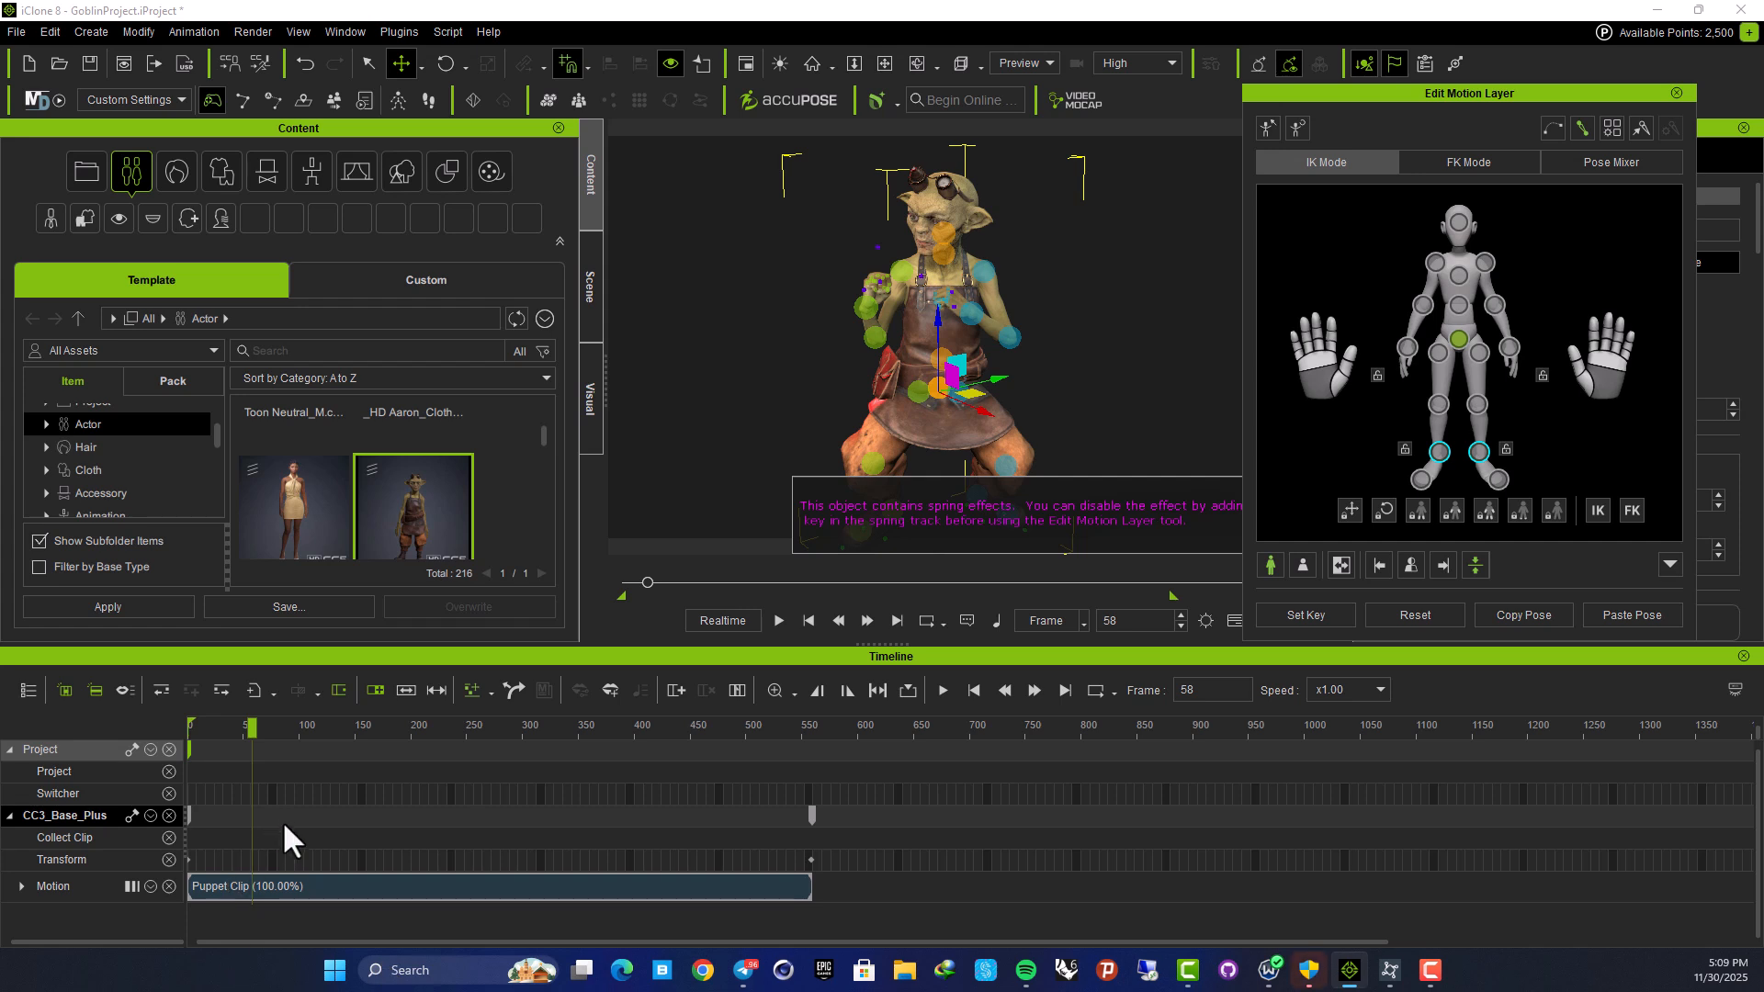
{"action": "left_click_drag", "start_coordinate": [251, 732], "coordinate": [297, 732]}
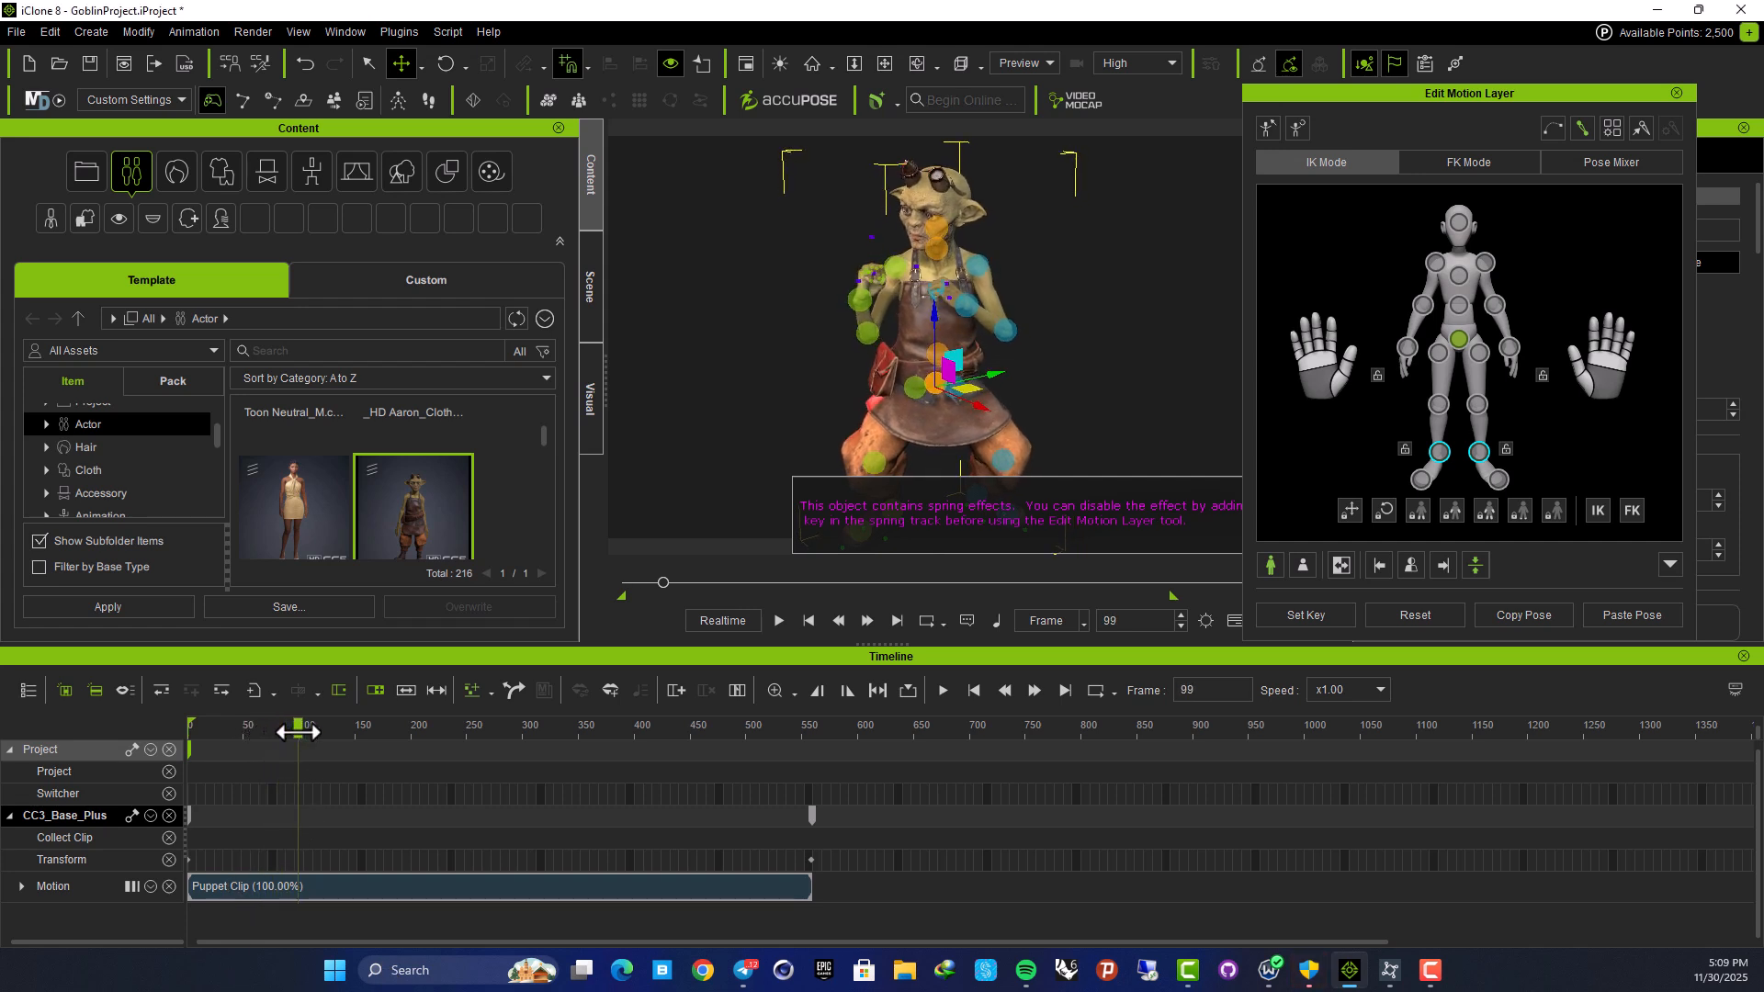
{"action": "left_click", "coordinate": [1407, 347]}
Orbit to the goblin's side and key its hand raised above its head at frame 146
{"action": "middle_click_drag", "start_coordinate": [1012, 262], "coordinate": [876, 270]}
{"action": "right_click_drag", "start_coordinate": [876, 271], "coordinate": [732, 306]}
{"action": "left_click_drag", "start_coordinate": [298, 728], "coordinate": [350, 728]}
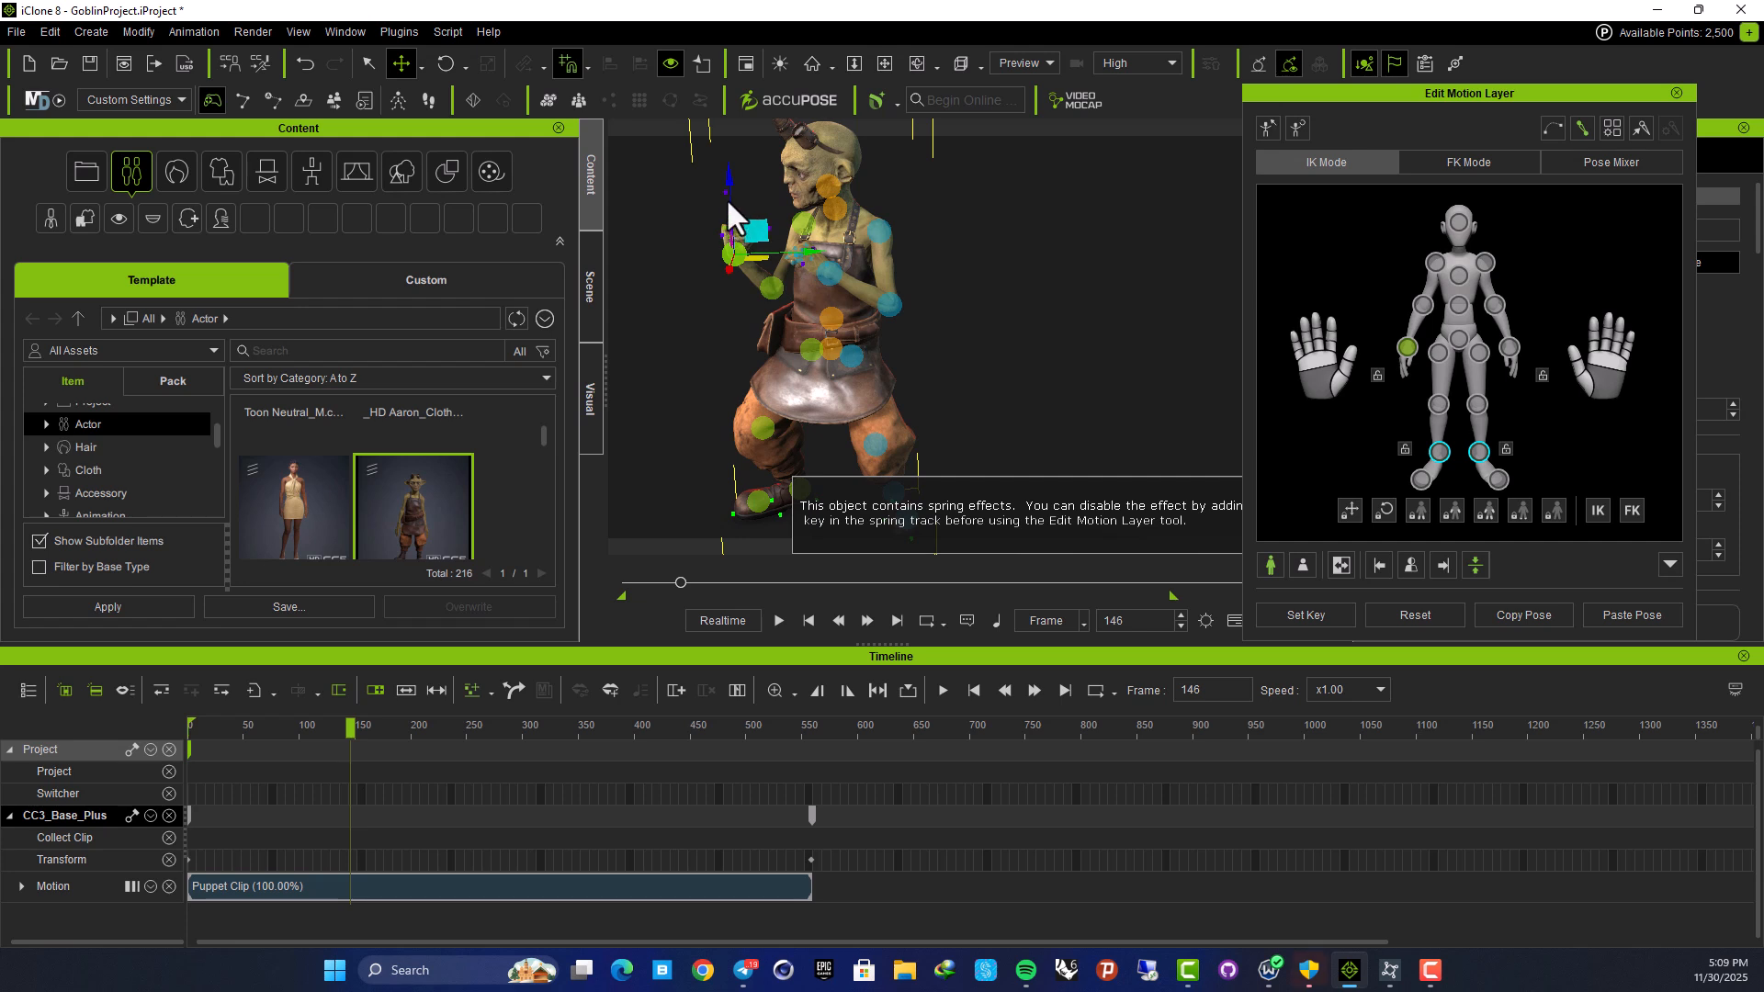
{"action": "left_click_drag", "start_coordinate": [729, 185], "coordinate": [720, 127]}
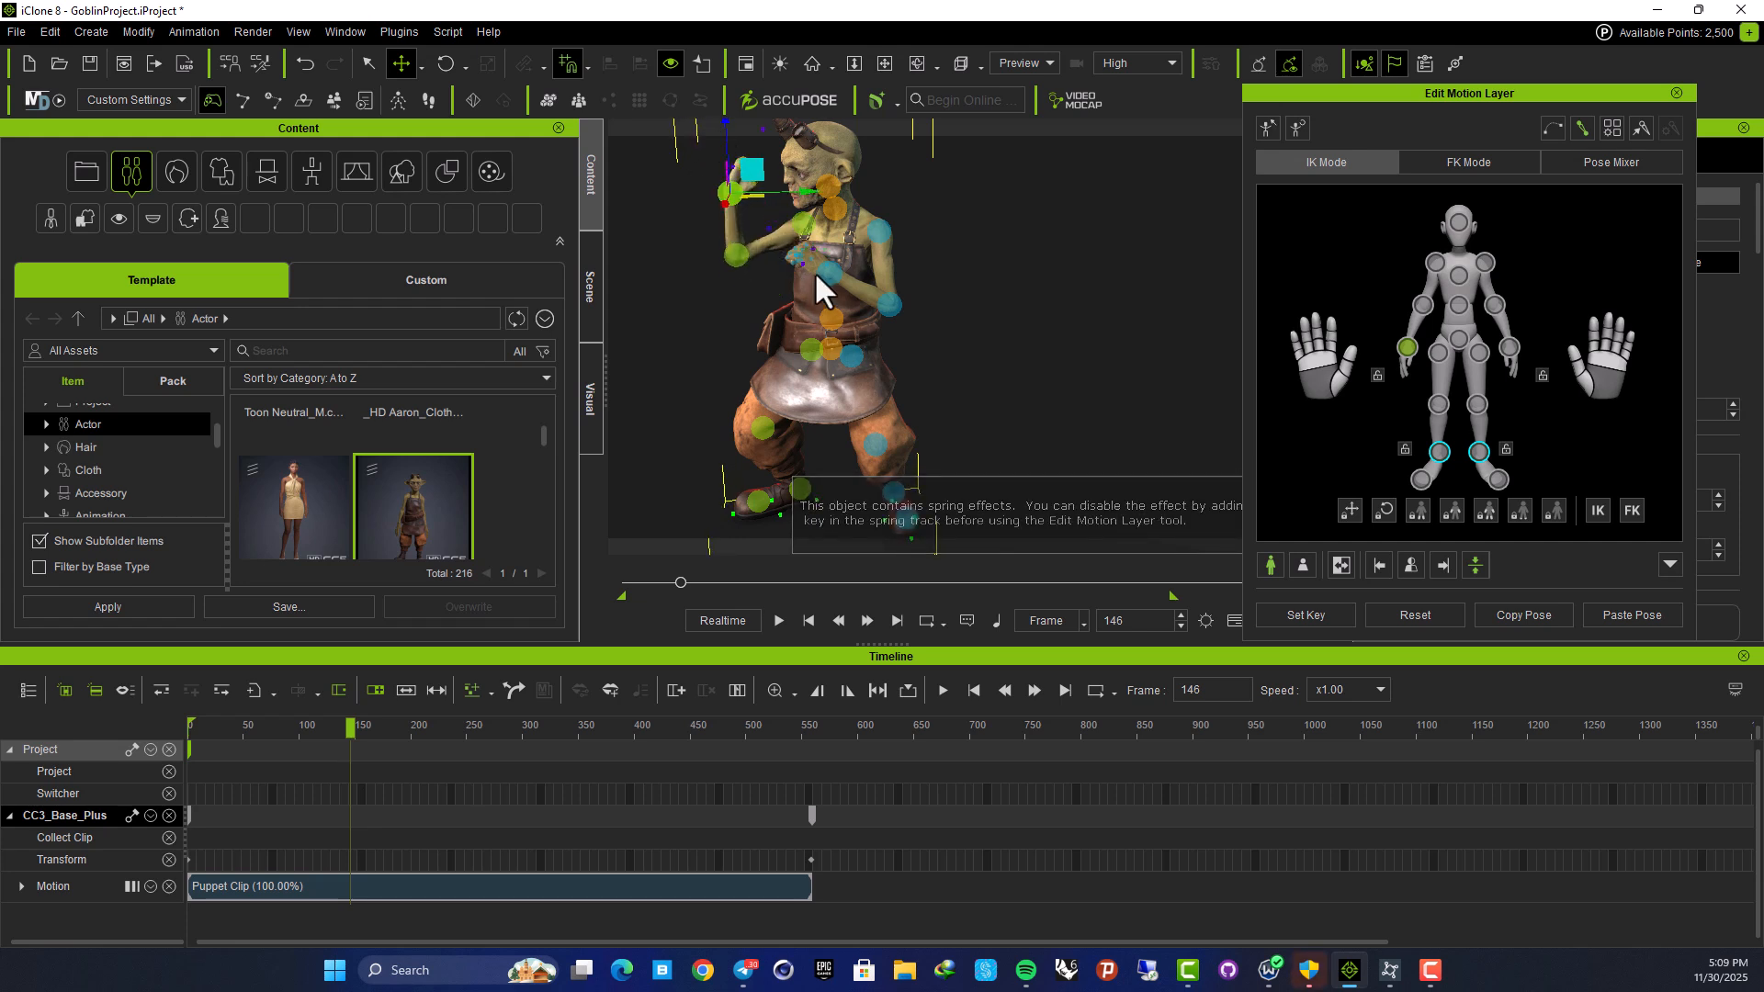
{"action": "middle_click_drag", "start_coordinate": [822, 277], "coordinate": [902, 366]}
{"action": "left_click_drag", "start_coordinate": [807, 209], "coordinate": [808, 118]}
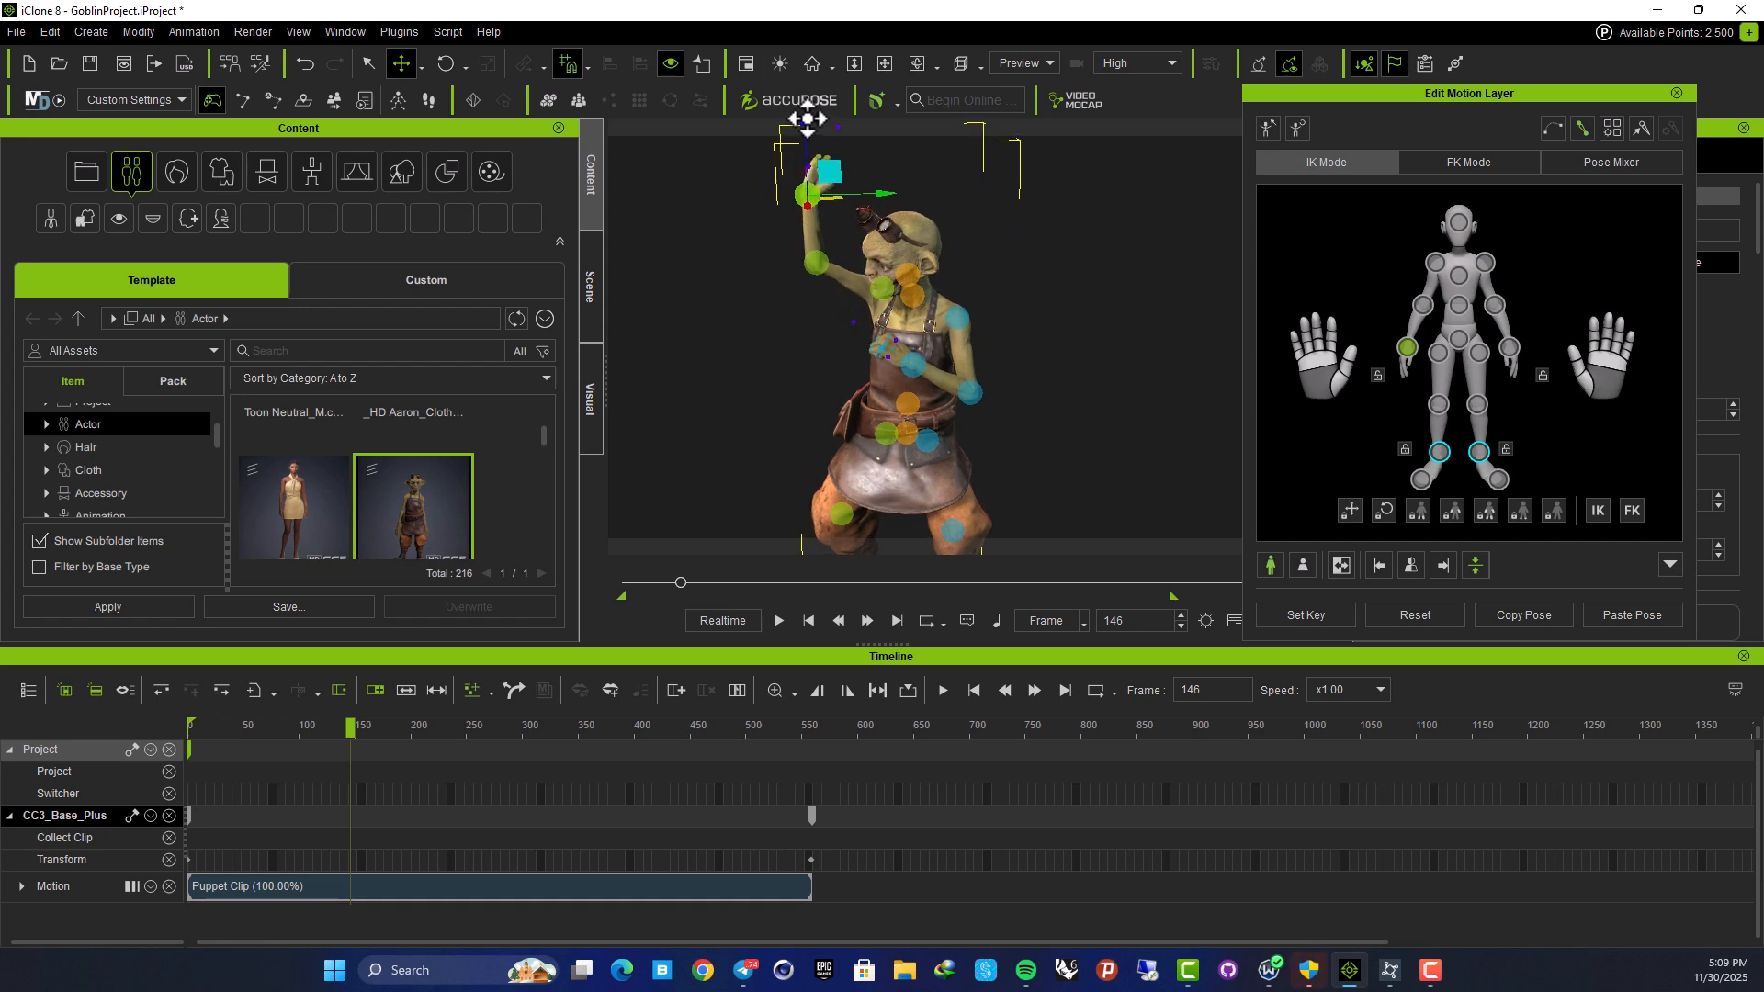
{"action": "left_click", "coordinate": [1274, 614]}
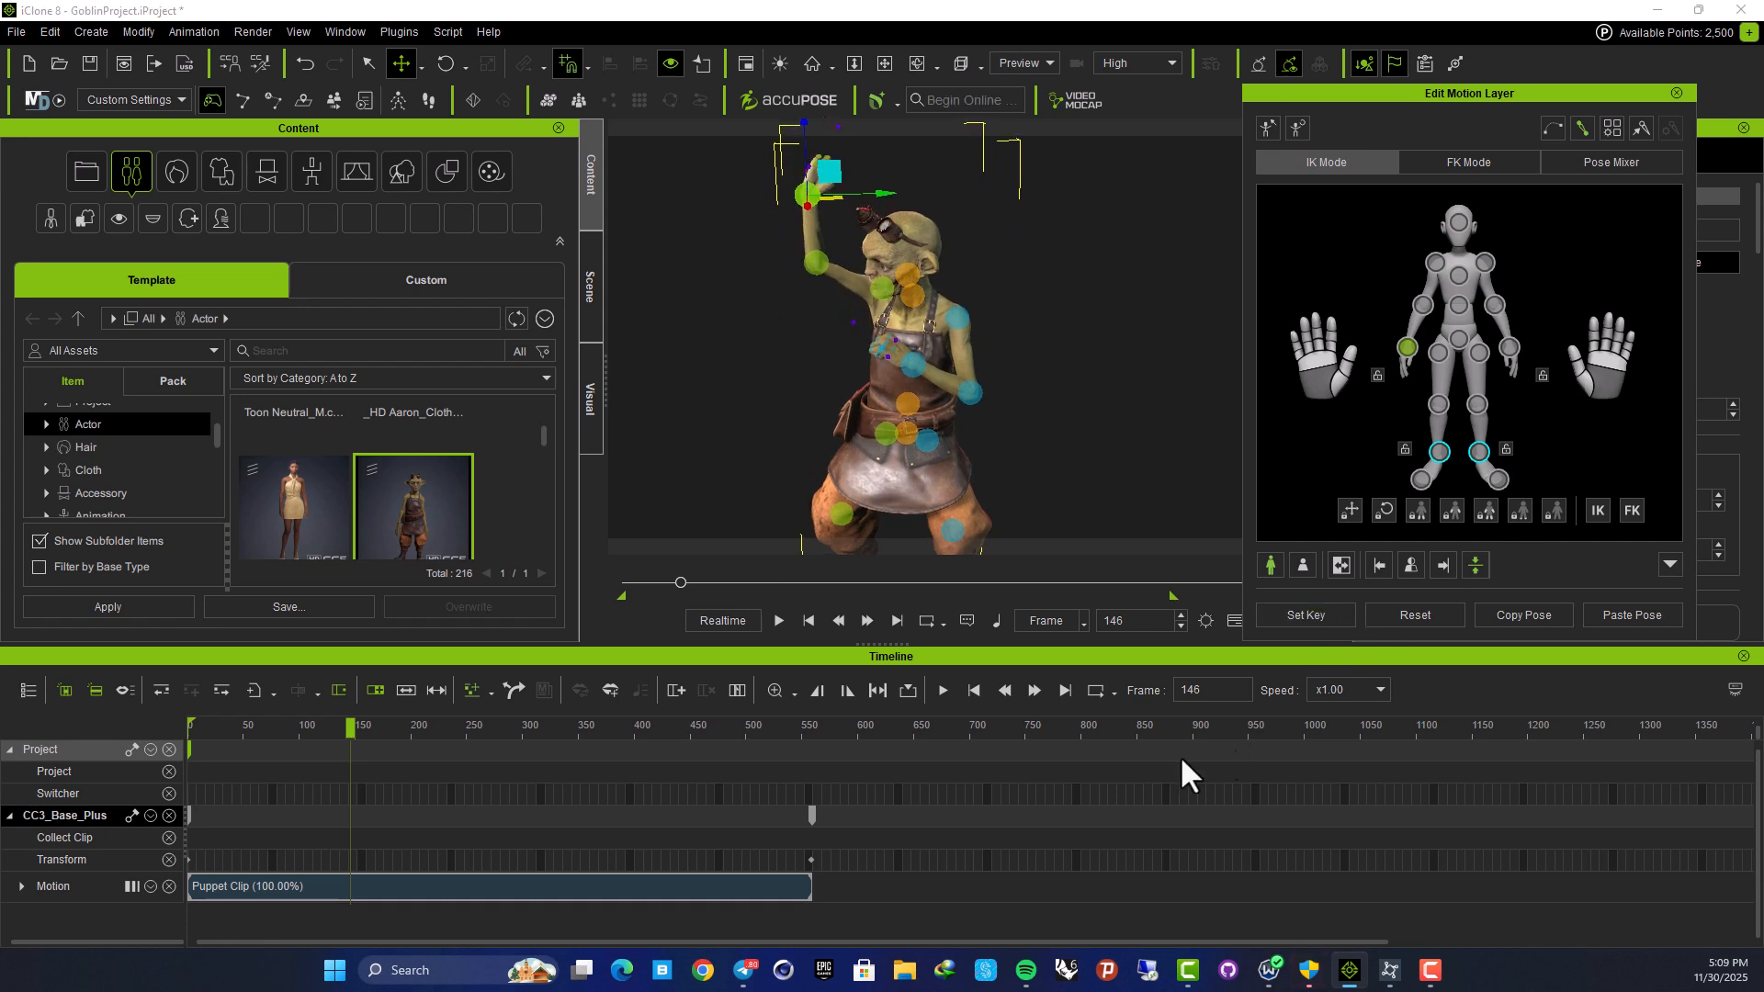
Reset the arm down at frame 203, then play from frame 0 to check it
{"action": "left_click_drag", "start_coordinate": [350, 726], "coordinate": [414, 727]}
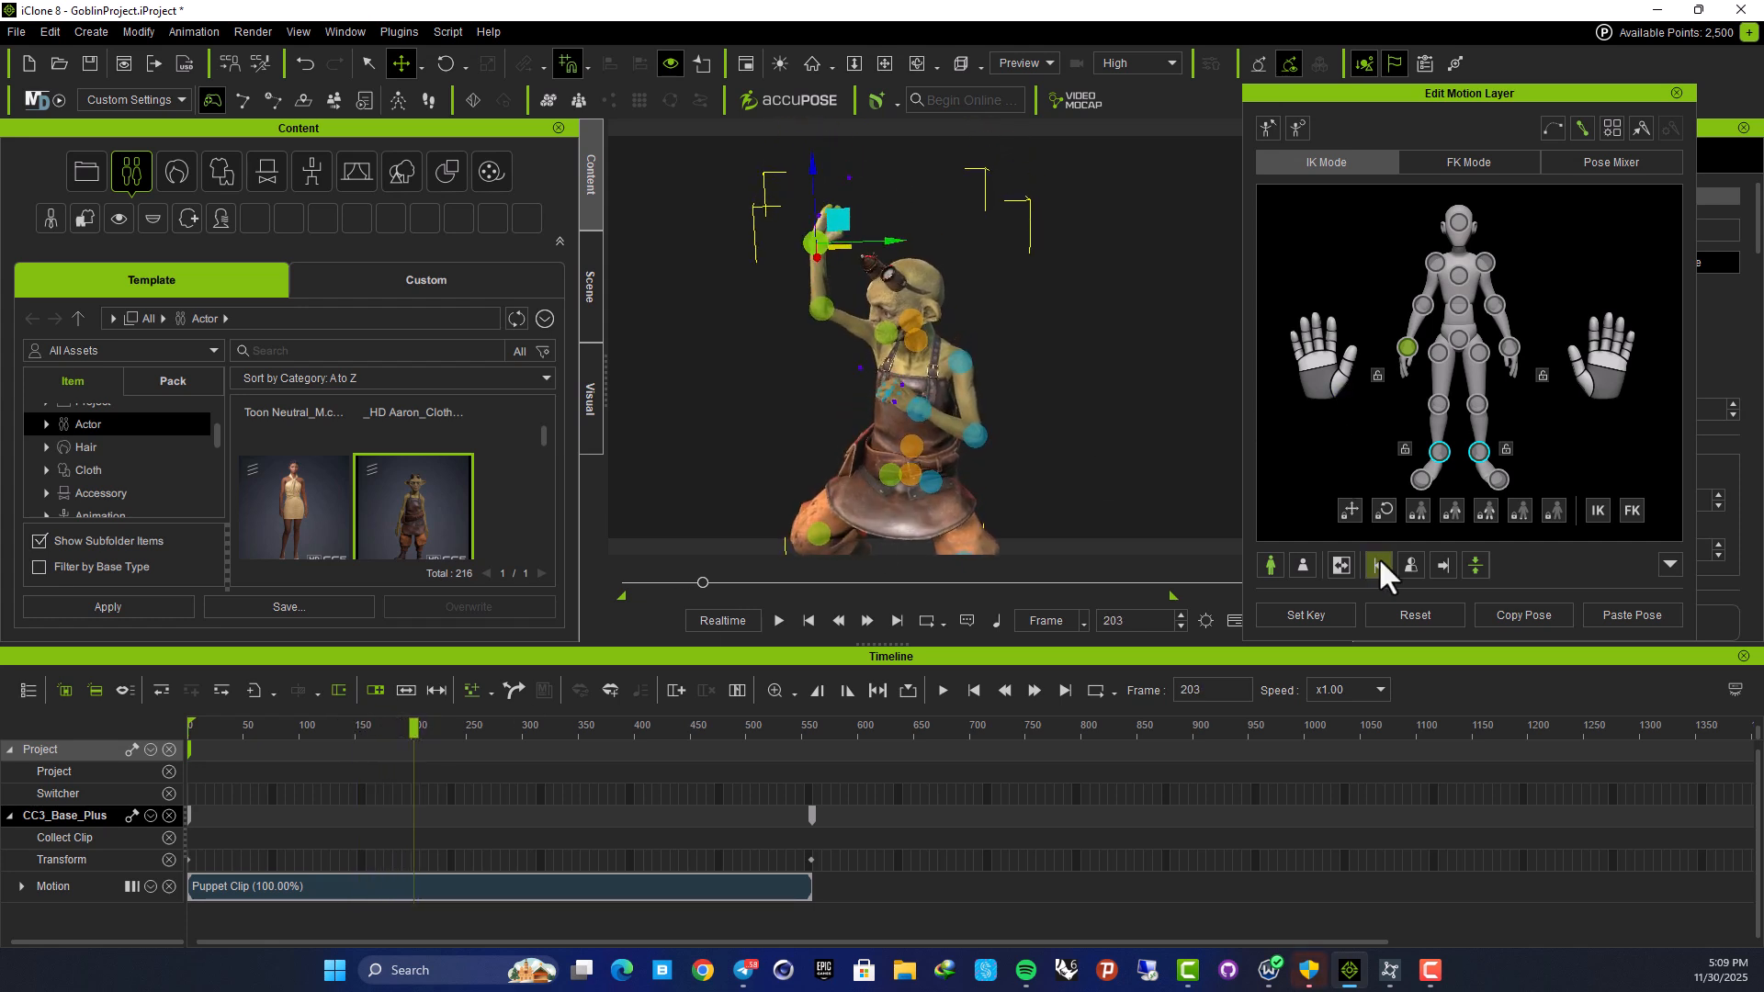
{"action": "left_click", "coordinate": [1416, 616]}
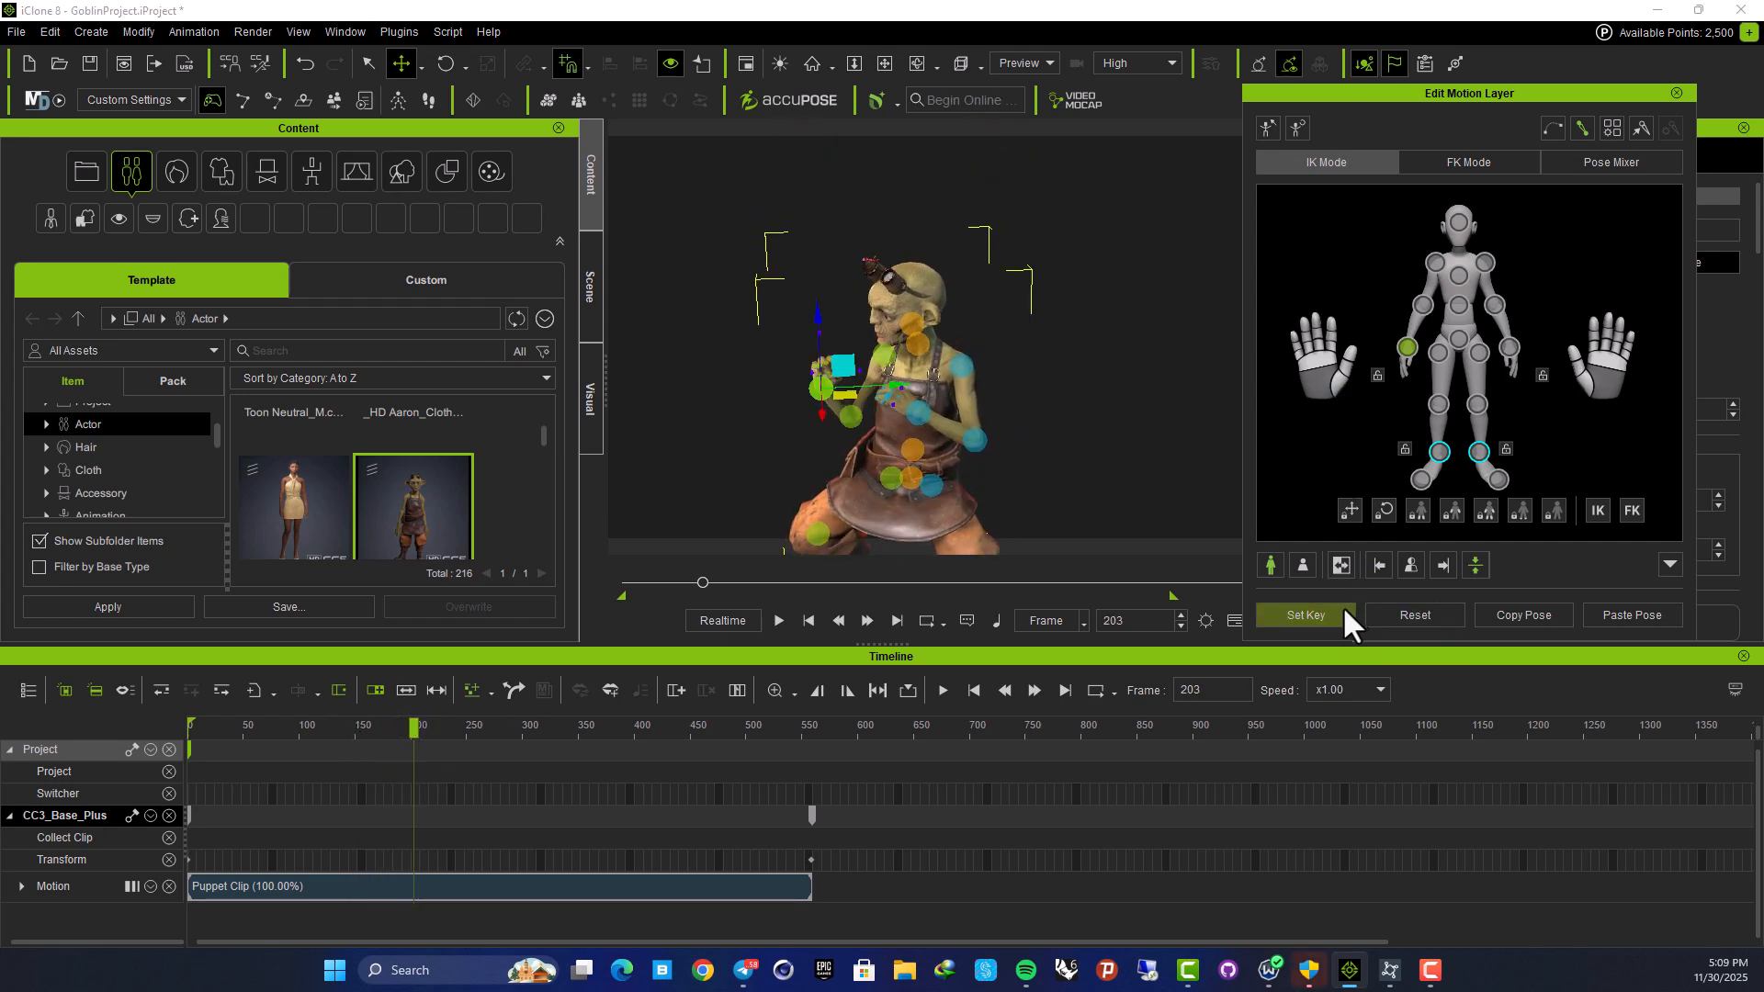
{"action": "left_click_drag", "start_coordinate": [416, 730], "coordinate": [188, 740]}
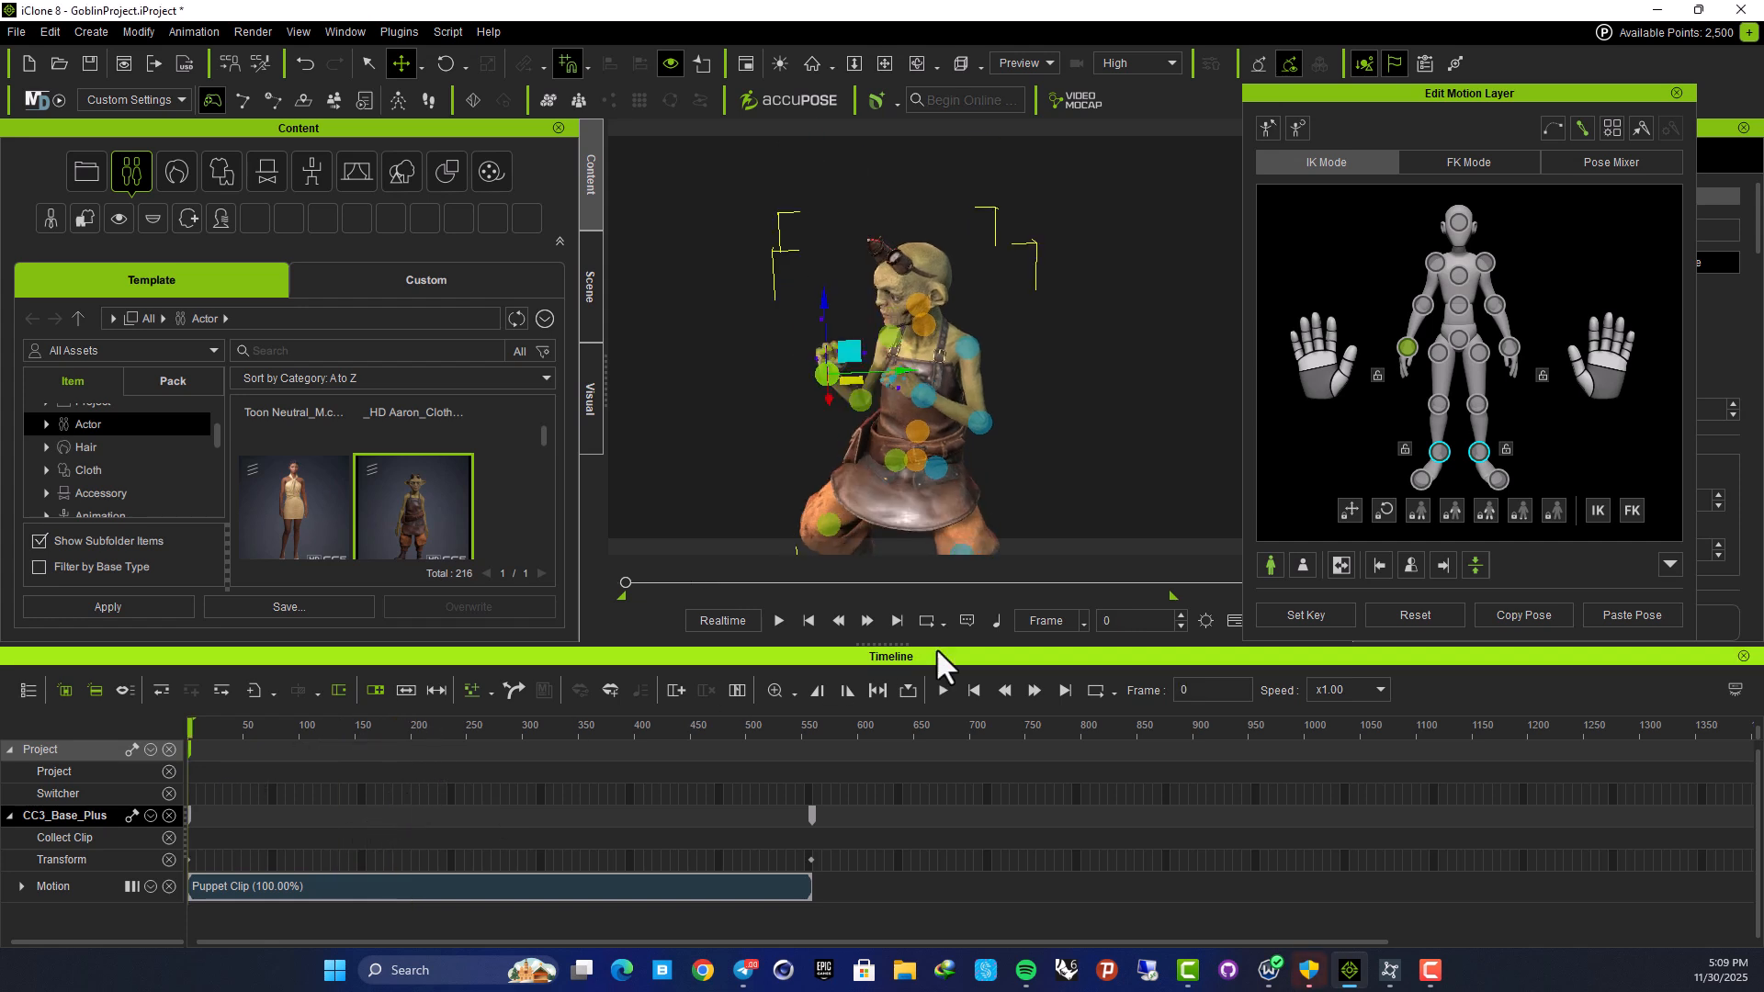
{"action": "left_click", "coordinate": [778, 620]}
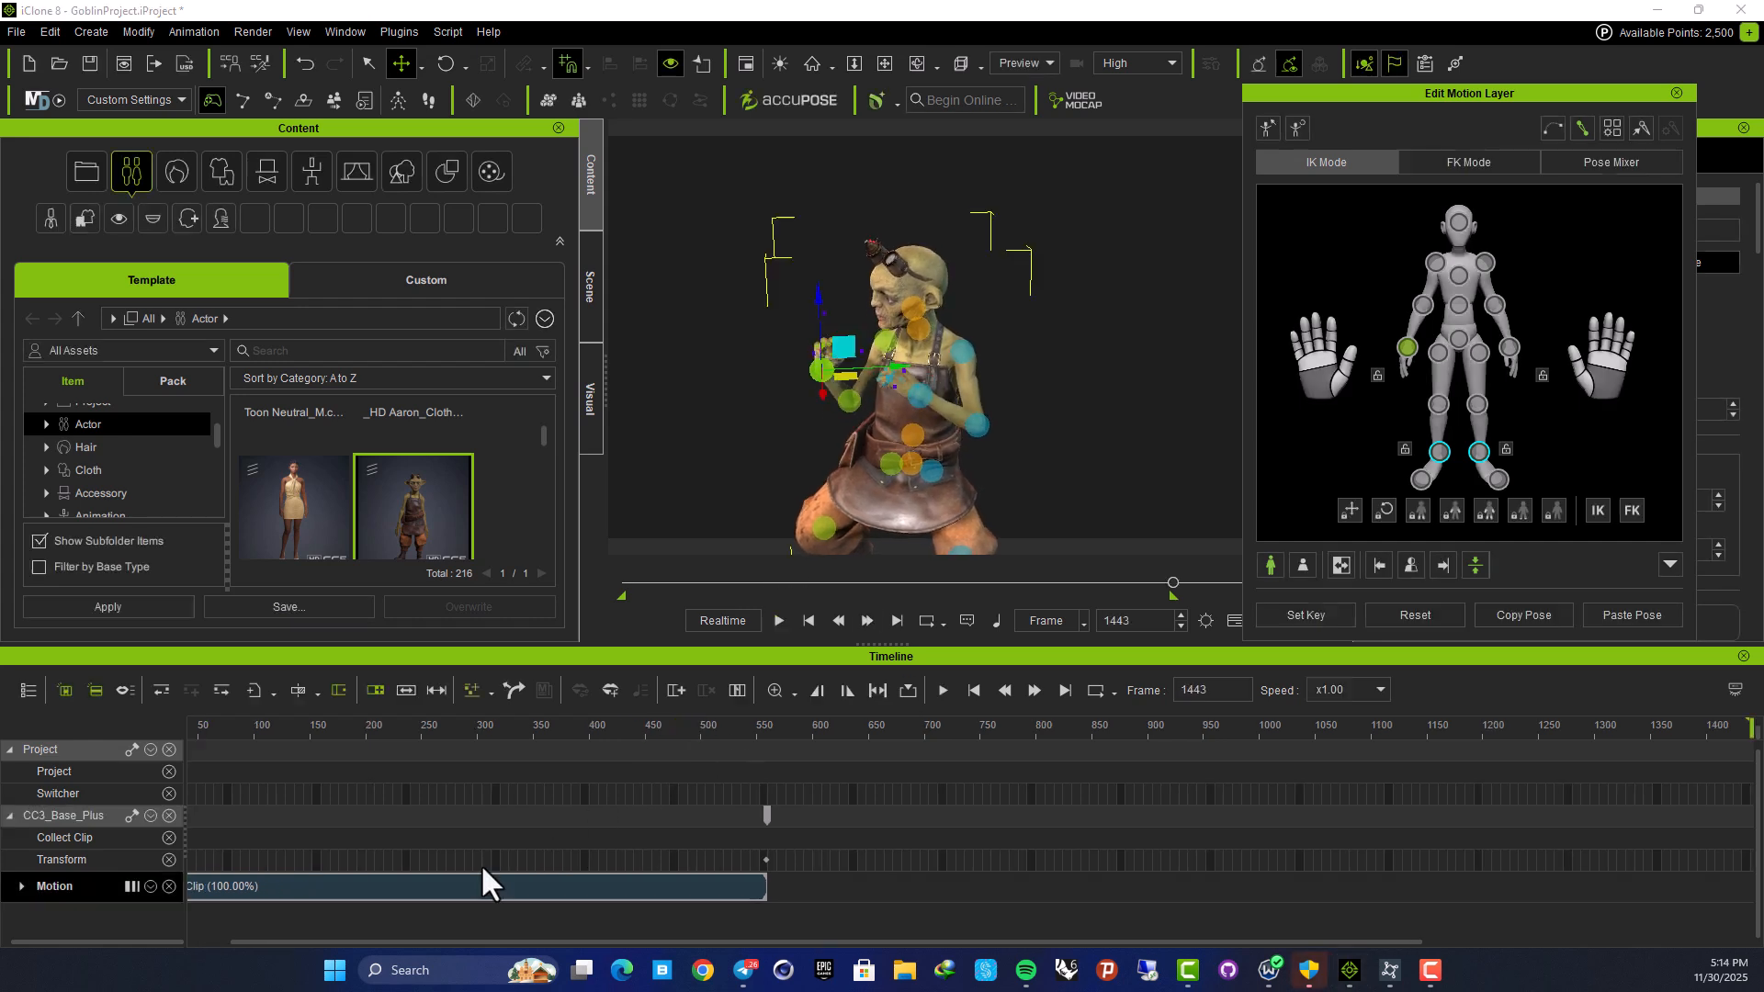
Delete all four Motion Layer keys, leaving only the recorded Puppet Clip on the goblin's timeline
{"action": "left_click", "coordinate": [19, 887]}
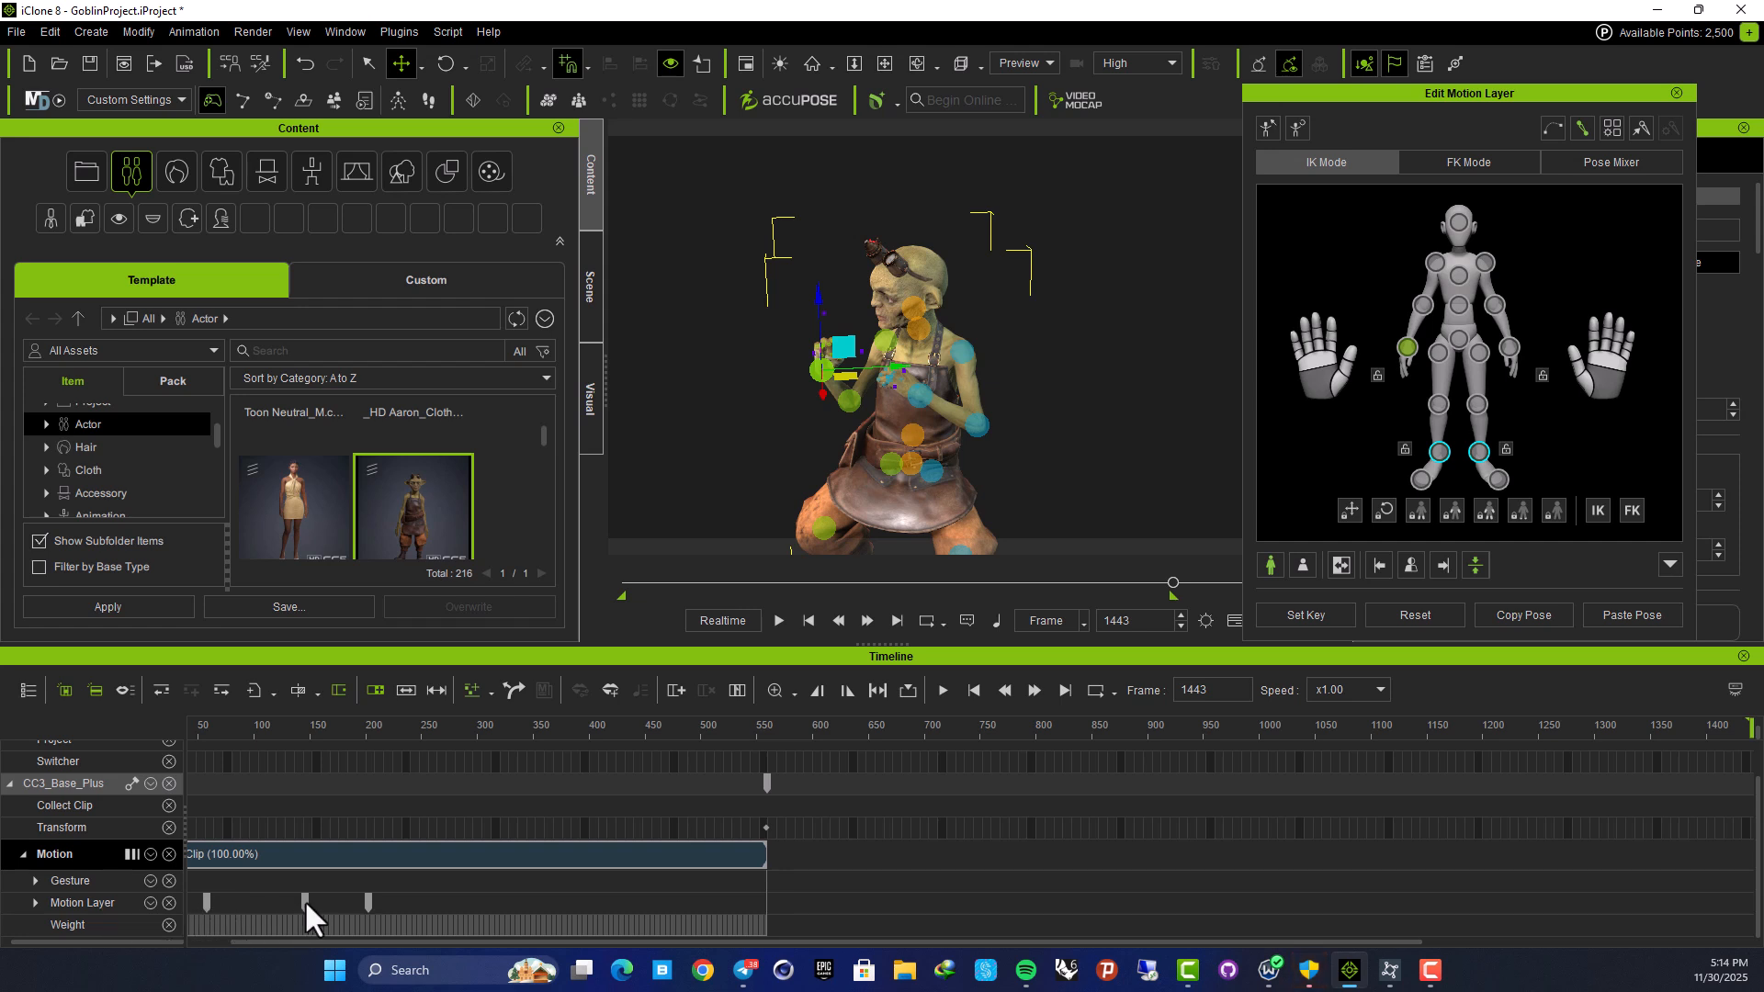
{"action": "left_click", "coordinate": [367, 900]}
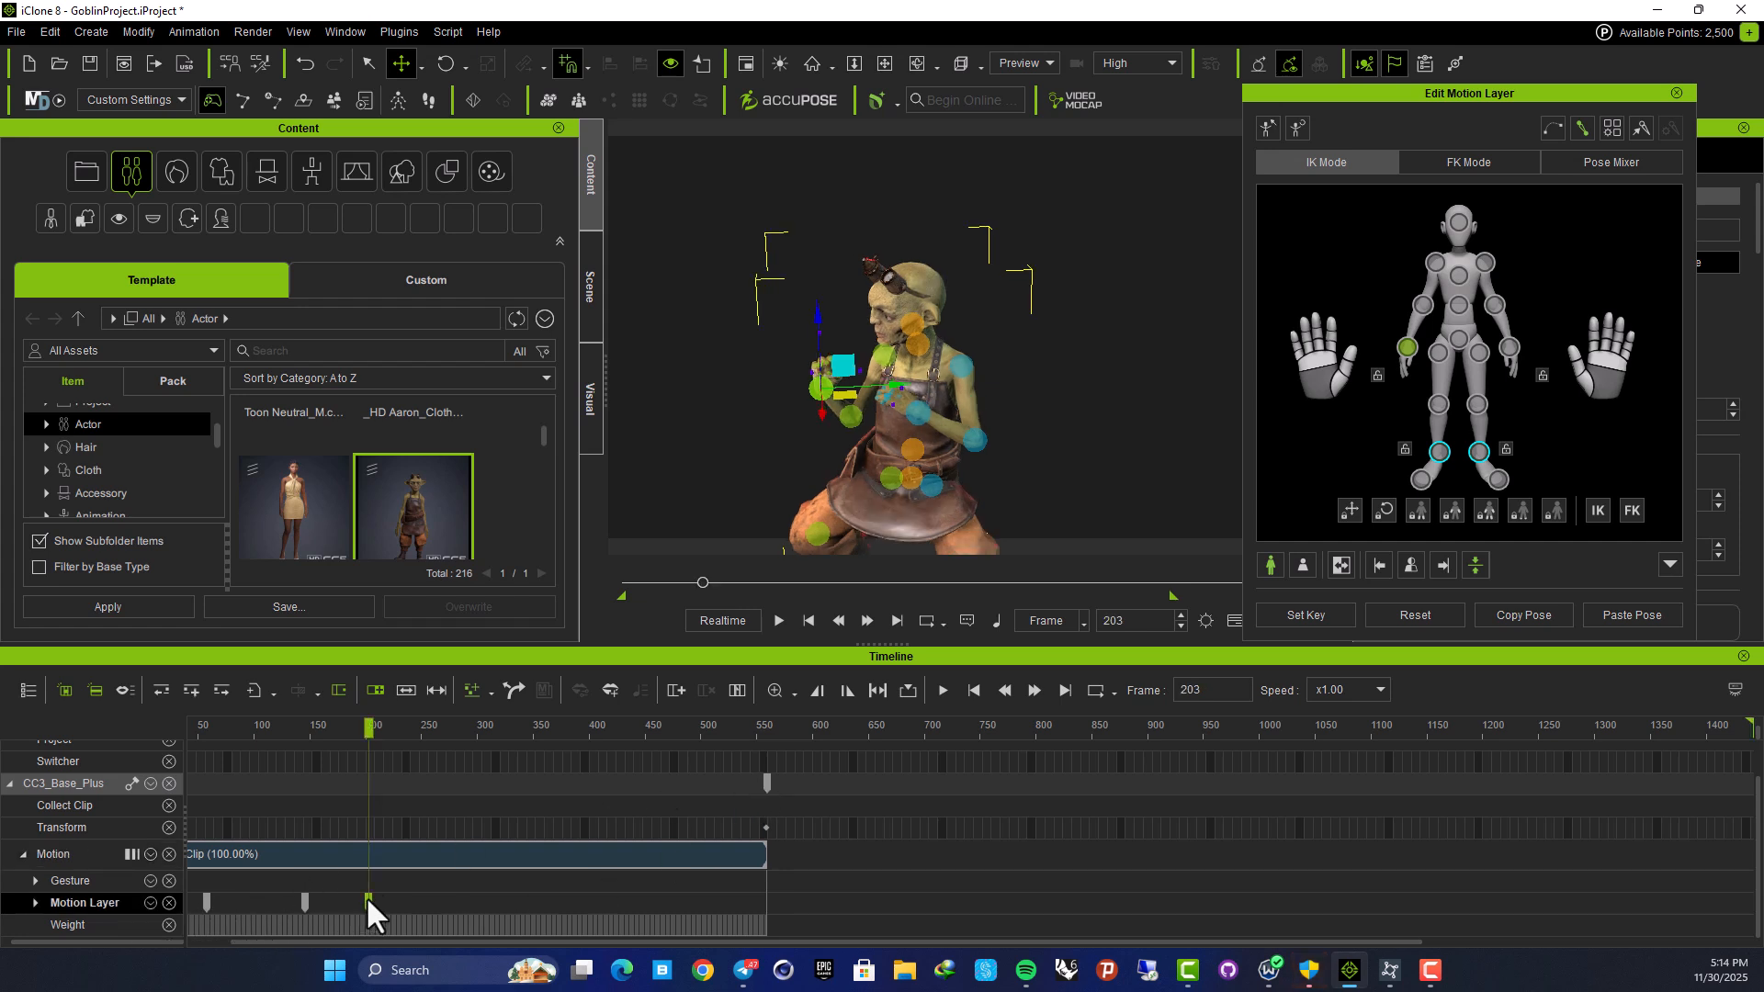
{"action": "left_click_drag", "start_coordinate": [368, 730], "coordinate": [161, 792]}
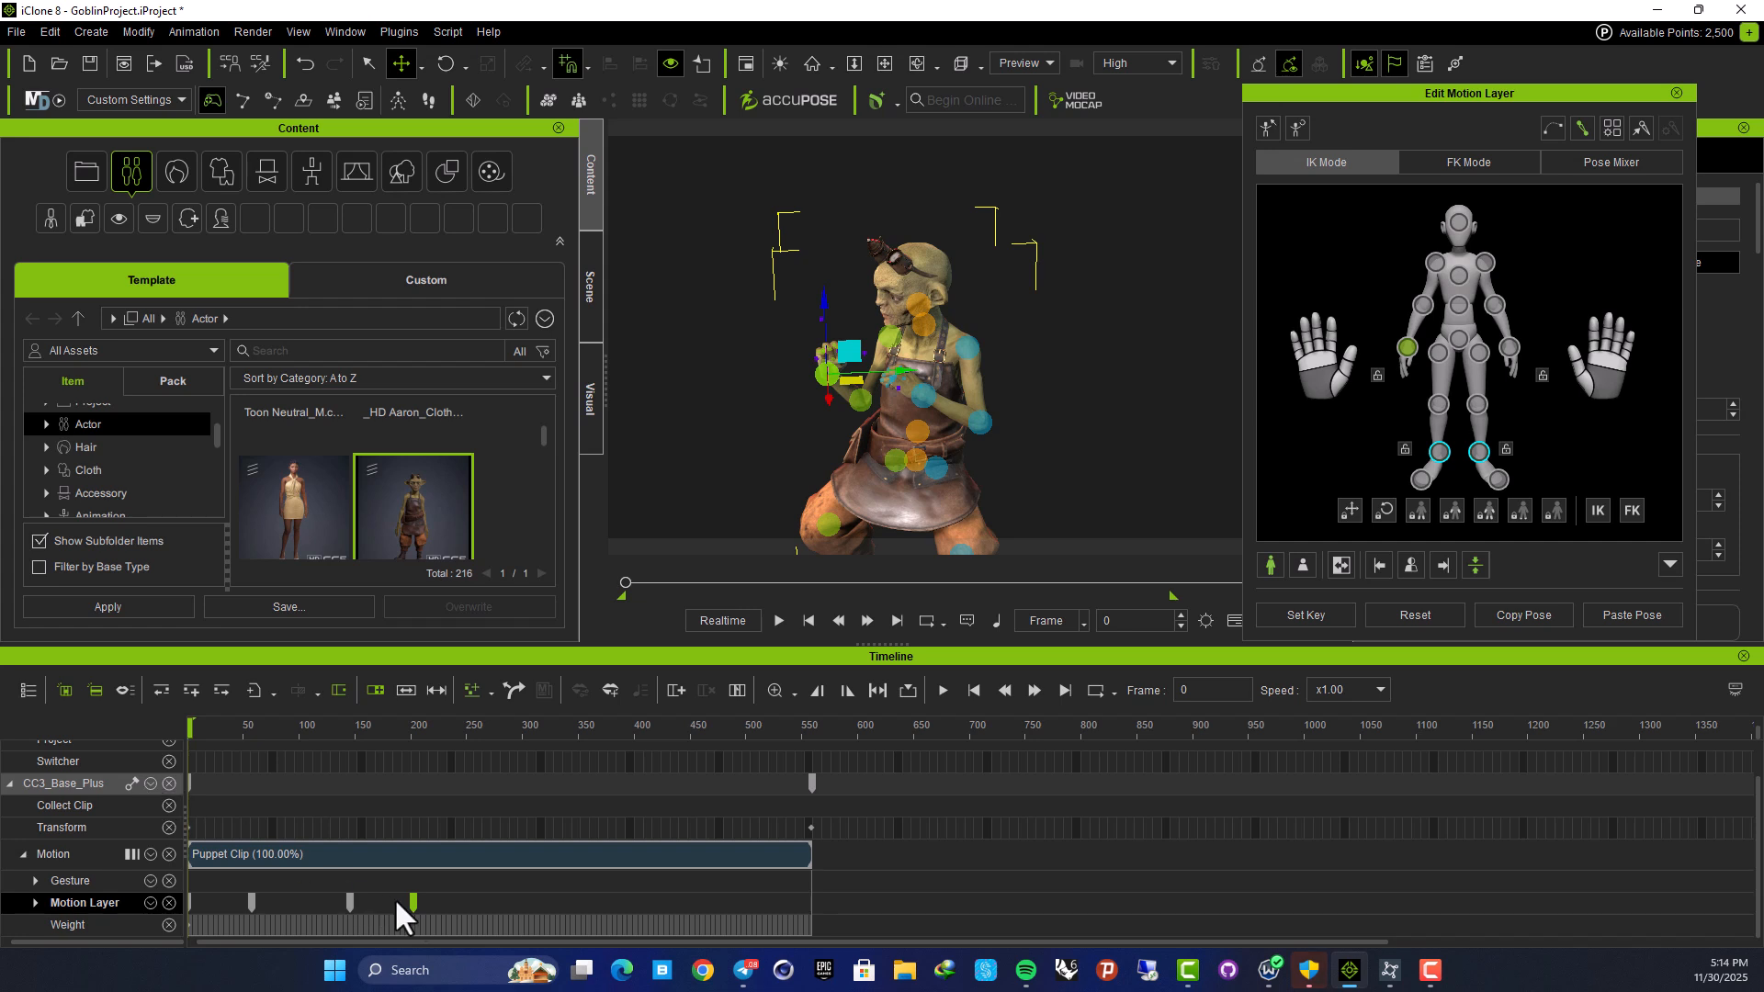
{"action": "left_click_drag", "start_coordinate": [213, 897], "coordinate": [191, 895]}
{"action": "key", "text": "Delete"}
{"action": "left_click_drag", "start_coordinate": [191, 731], "coordinate": [292, 766]}
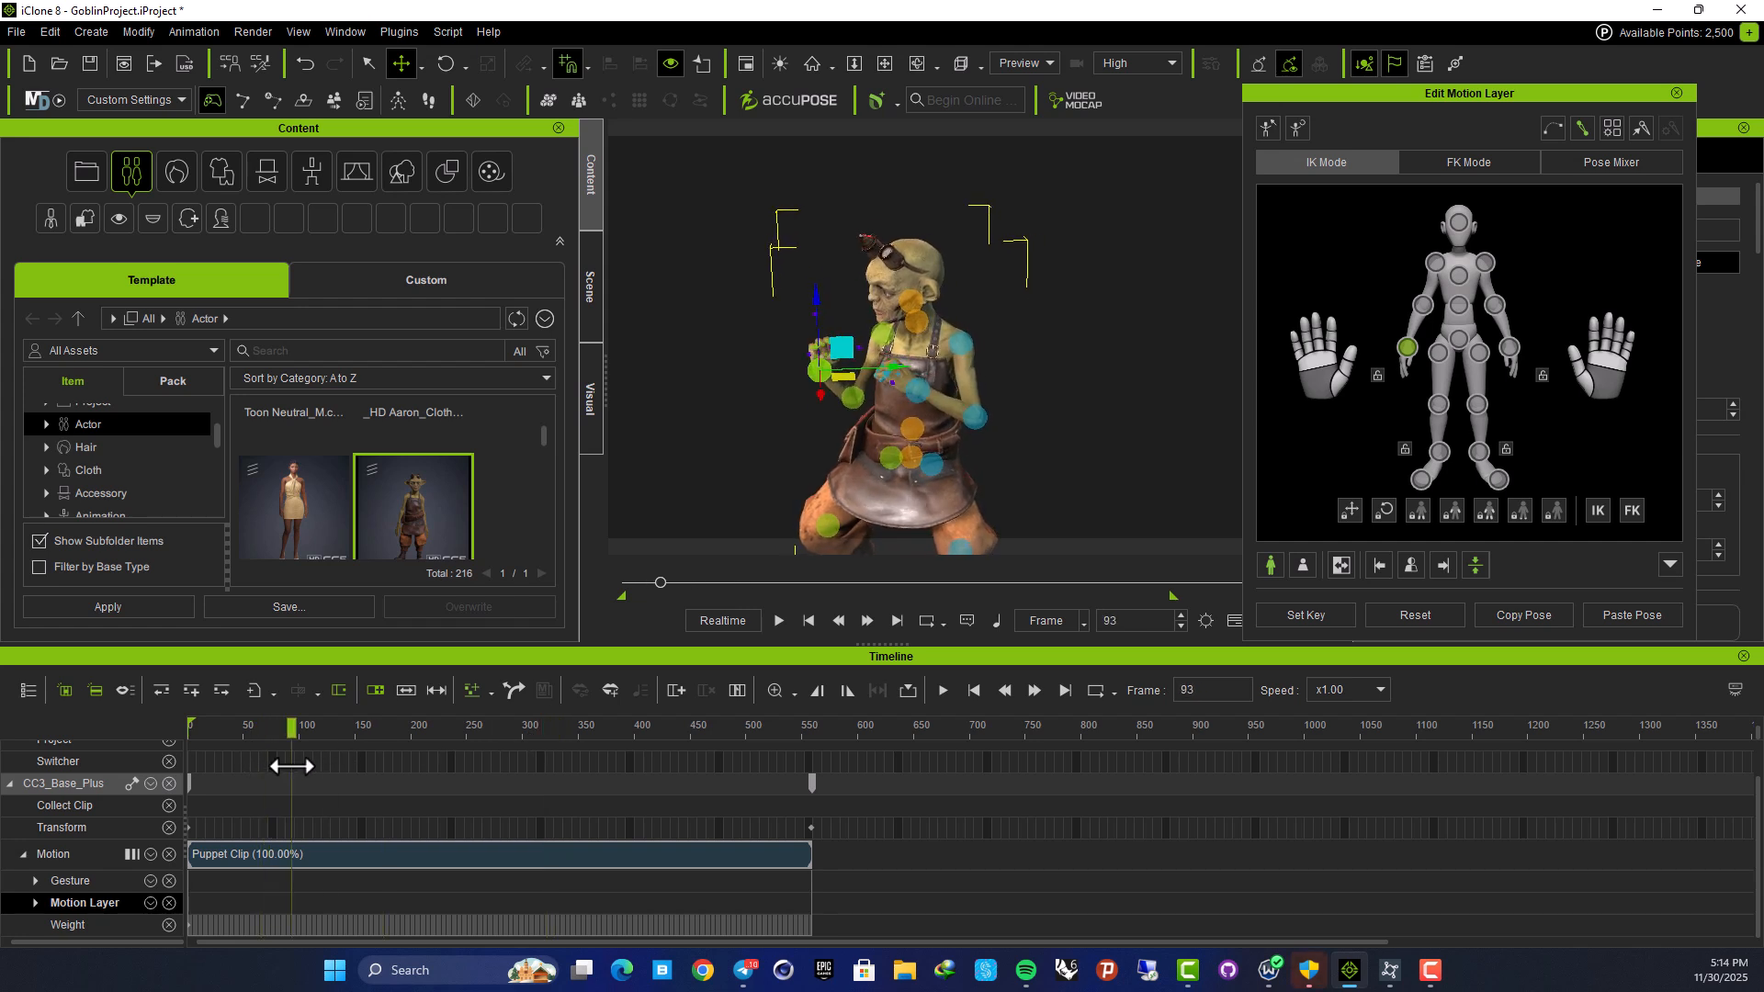
Key the goblin's pose at frame 93, then pull its right arm forward and up at frame 143
{"action": "left_click", "coordinate": [1304, 618]}
{"action": "left_click_drag", "start_coordinate": [291, 729], "coordinate": [347, 729]}
{"action": "left_click", "coordinate": [912, 363]}
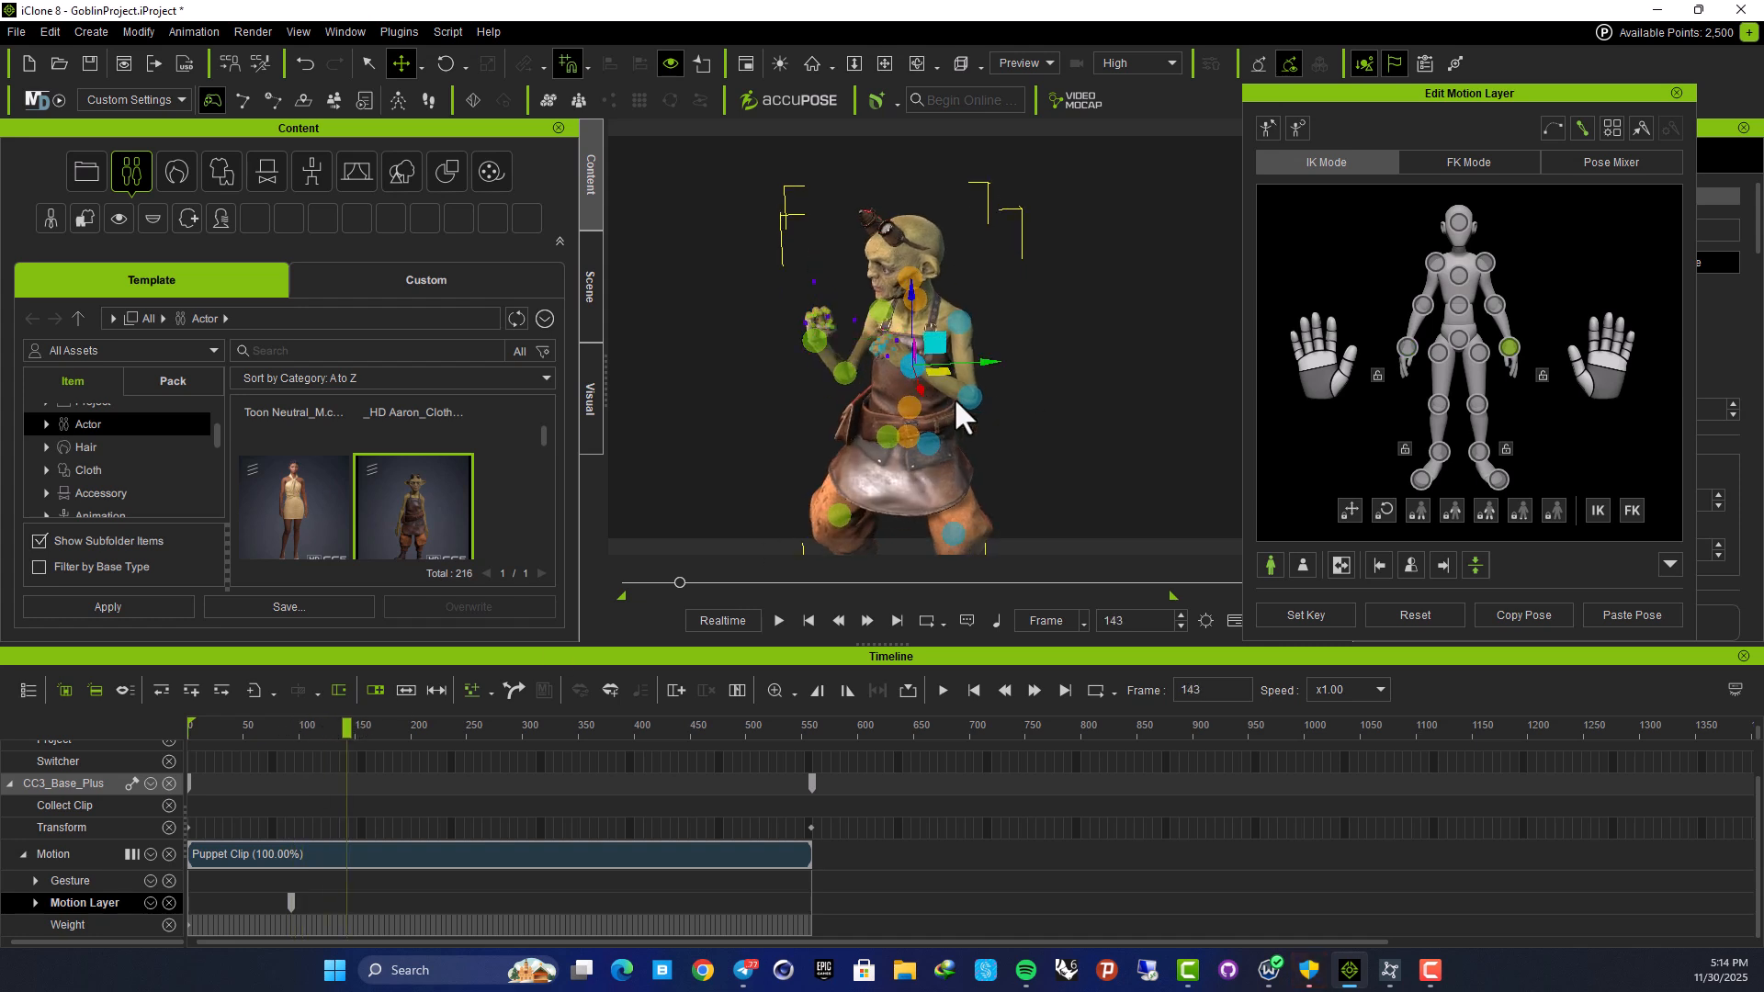
{"action": "left_click_drag", "start_coordinate": [991, 365], "coordinate": [830, 372]}
{"action": "left_click_drag", "start_coordinate": [748, 307], "coordinate": [739, 258]}
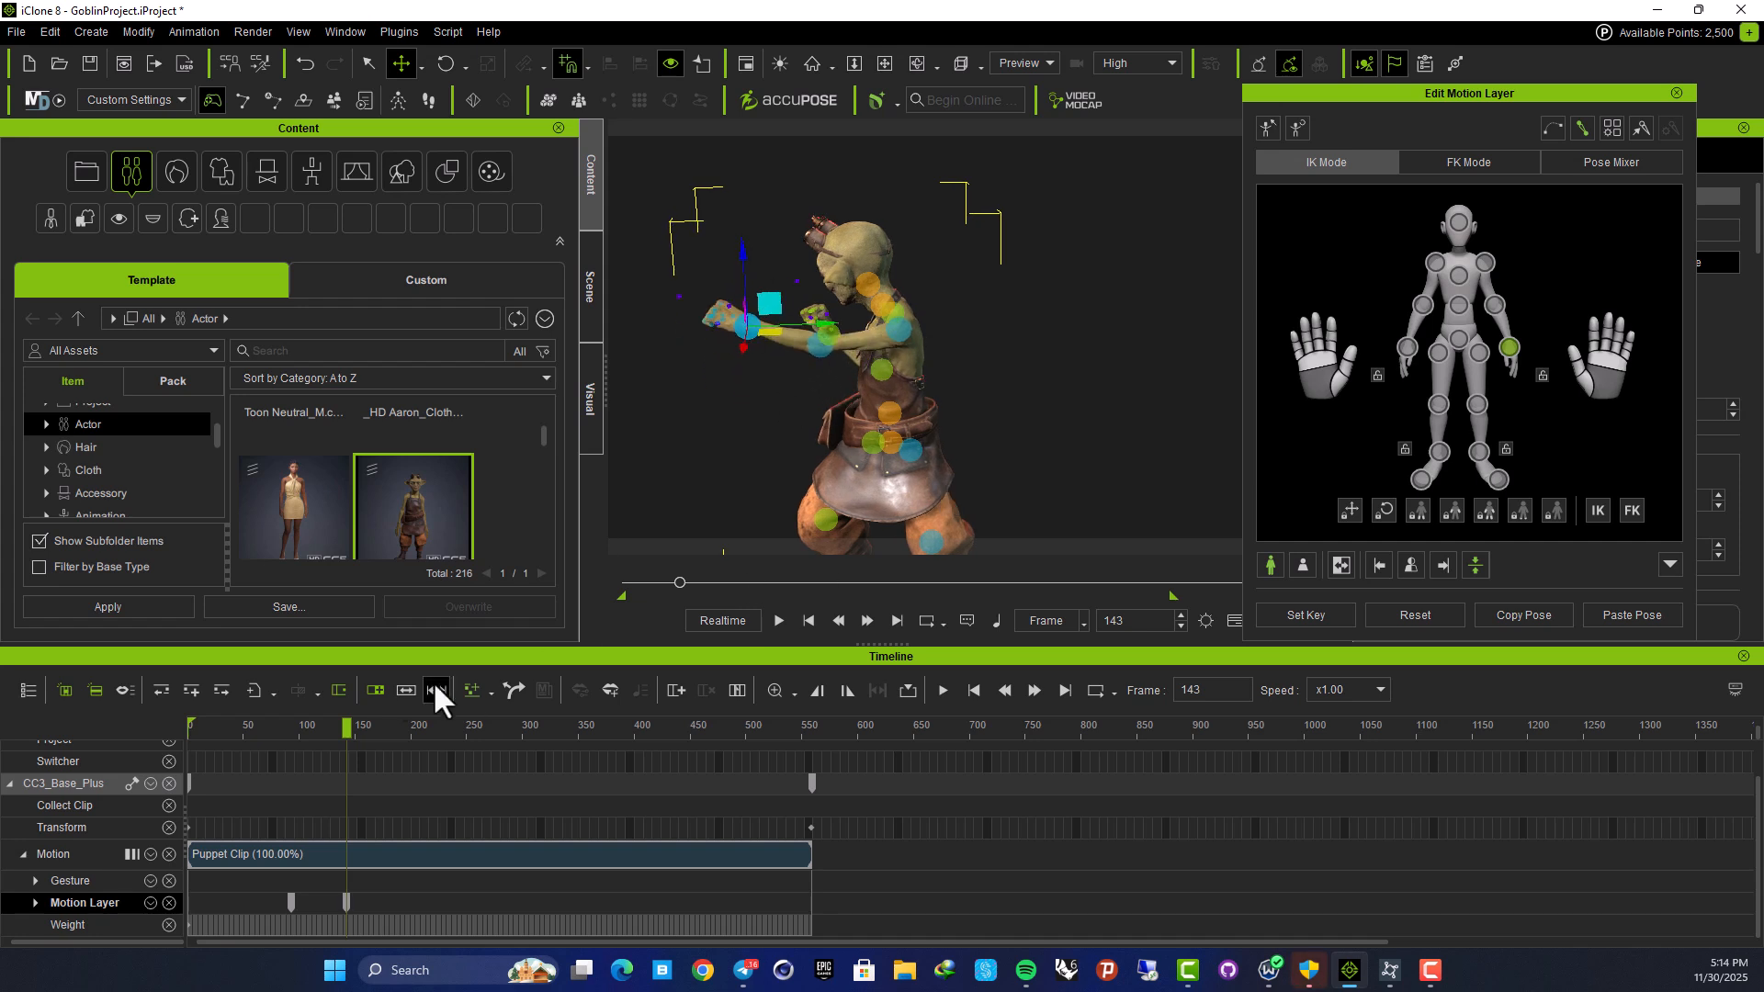
Preview the arm move, undo the last arm key change, and replay it
{"action": "left_click_drag", "start_coordinate": [346, 727], "coordinate": [219, 729]}
{"action": "key", "text": "space"}
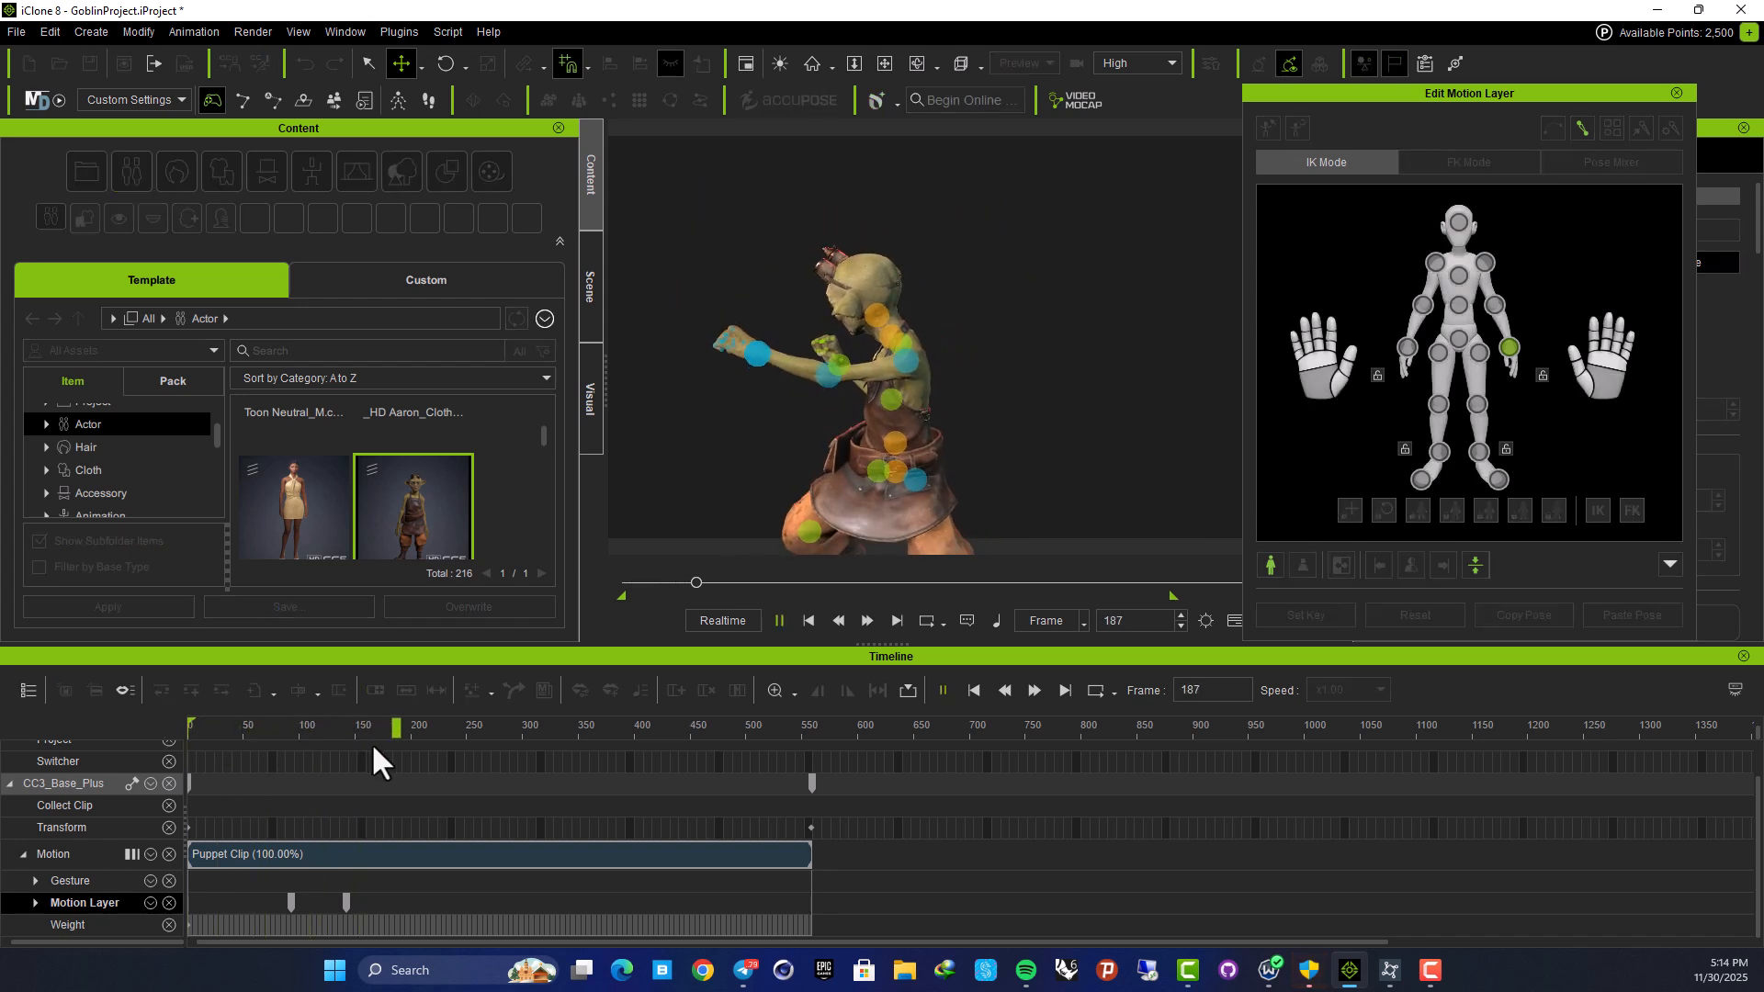
{"action": "key", "text": "space"}
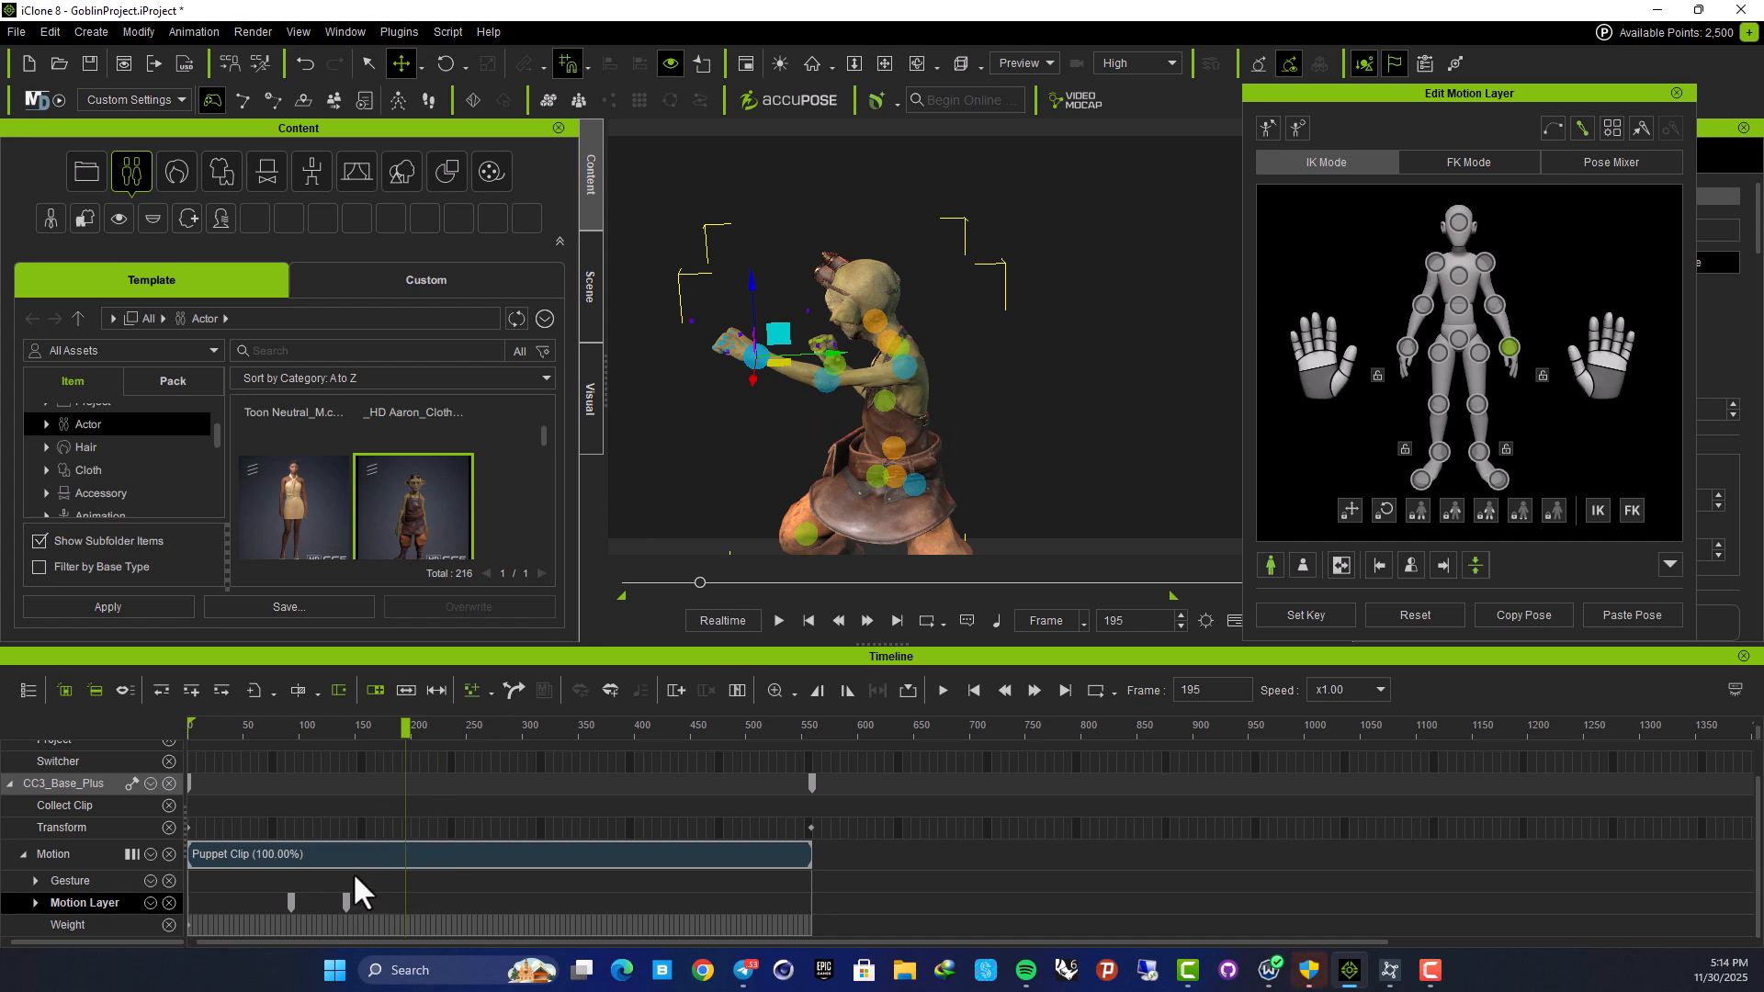
{"action": "key", "text": "ctrl+z"}
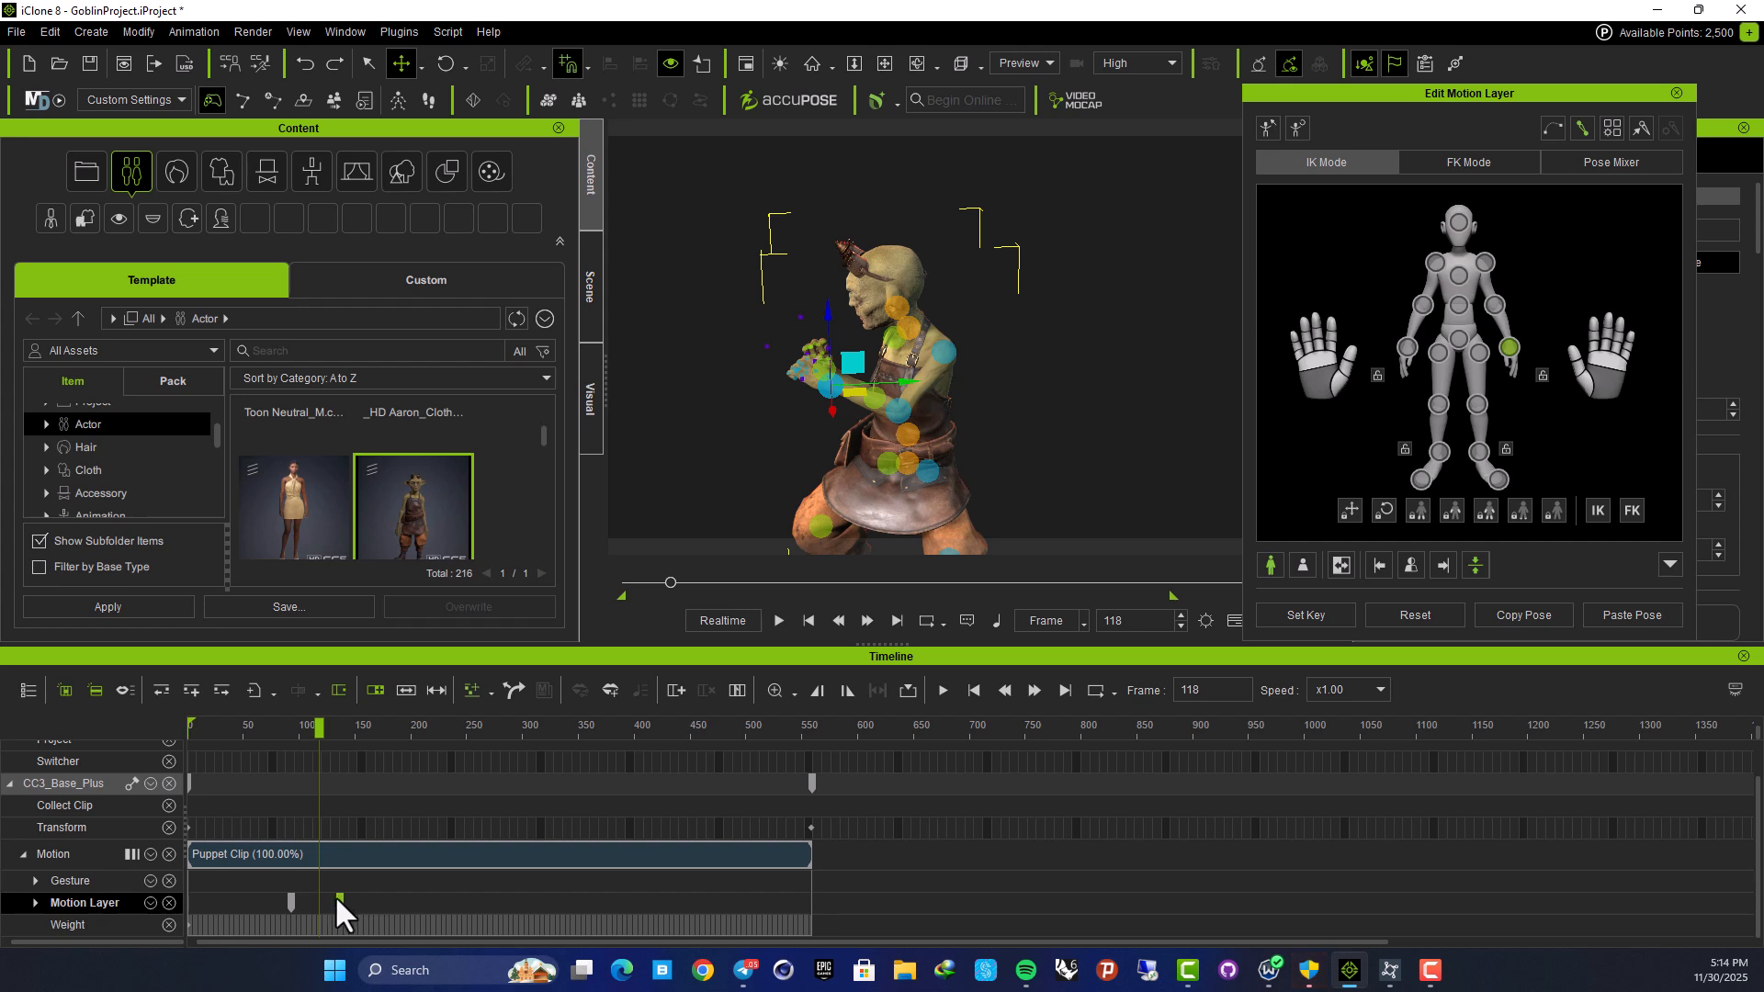
{"action": "key", "text": "space"}
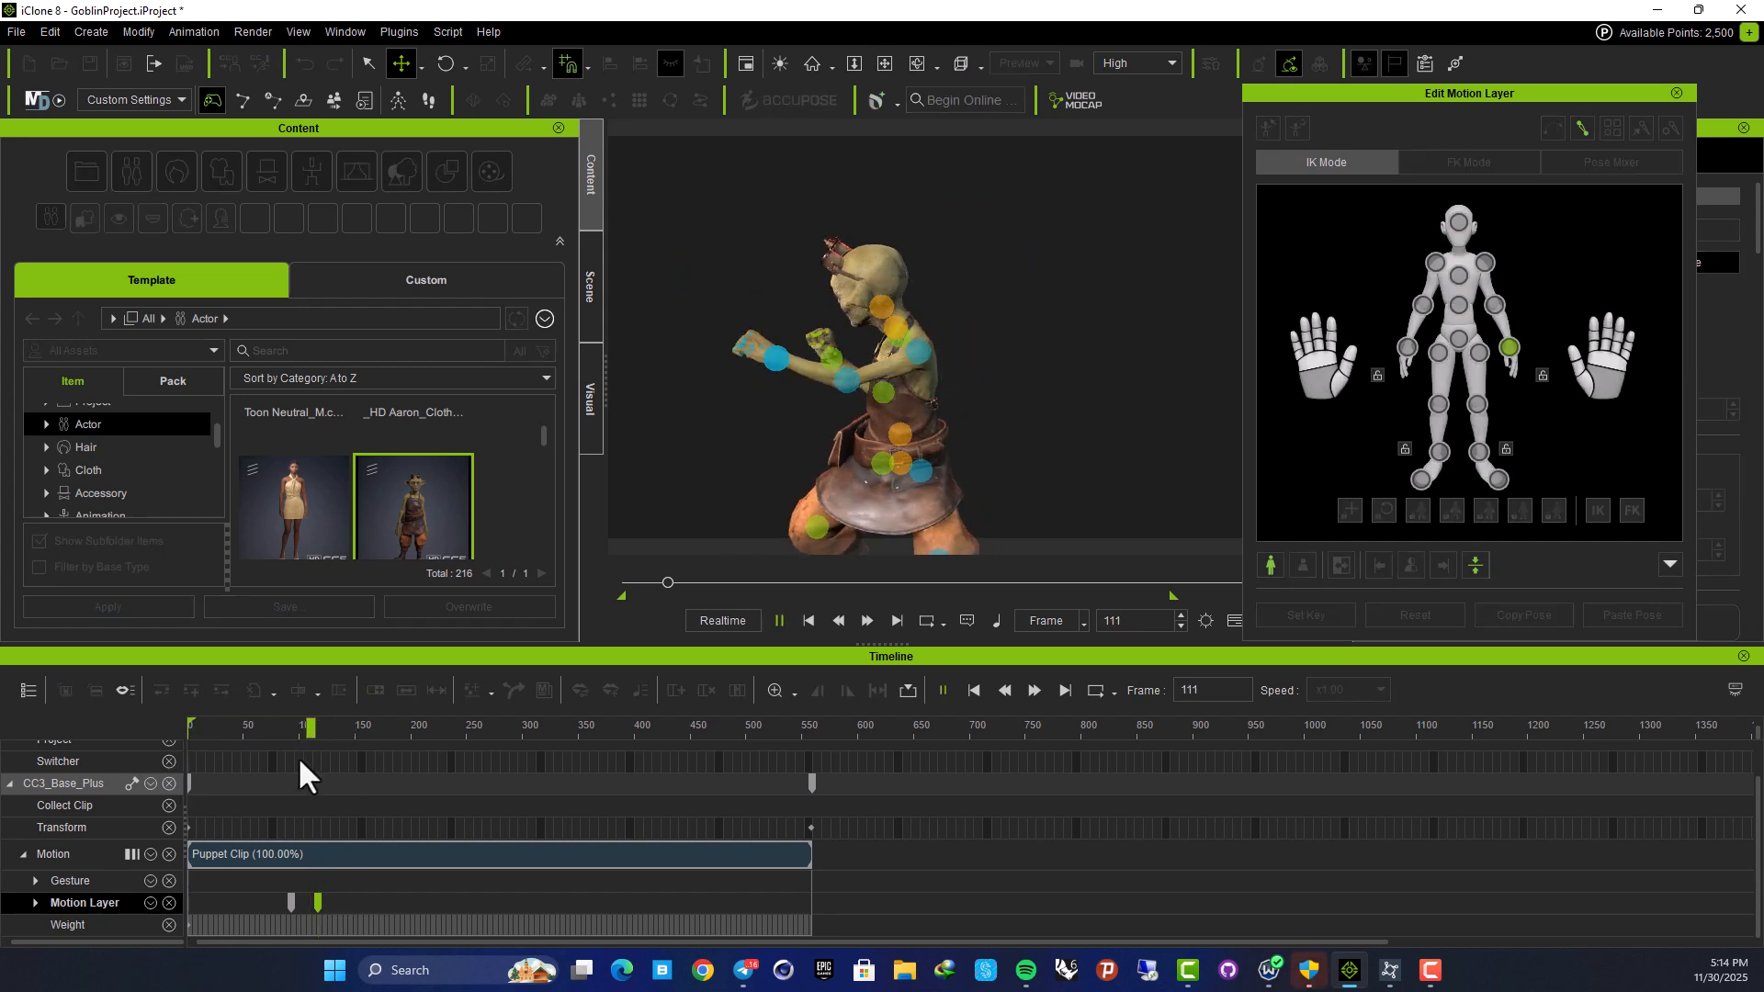
{"action": "key", "text": "space"}
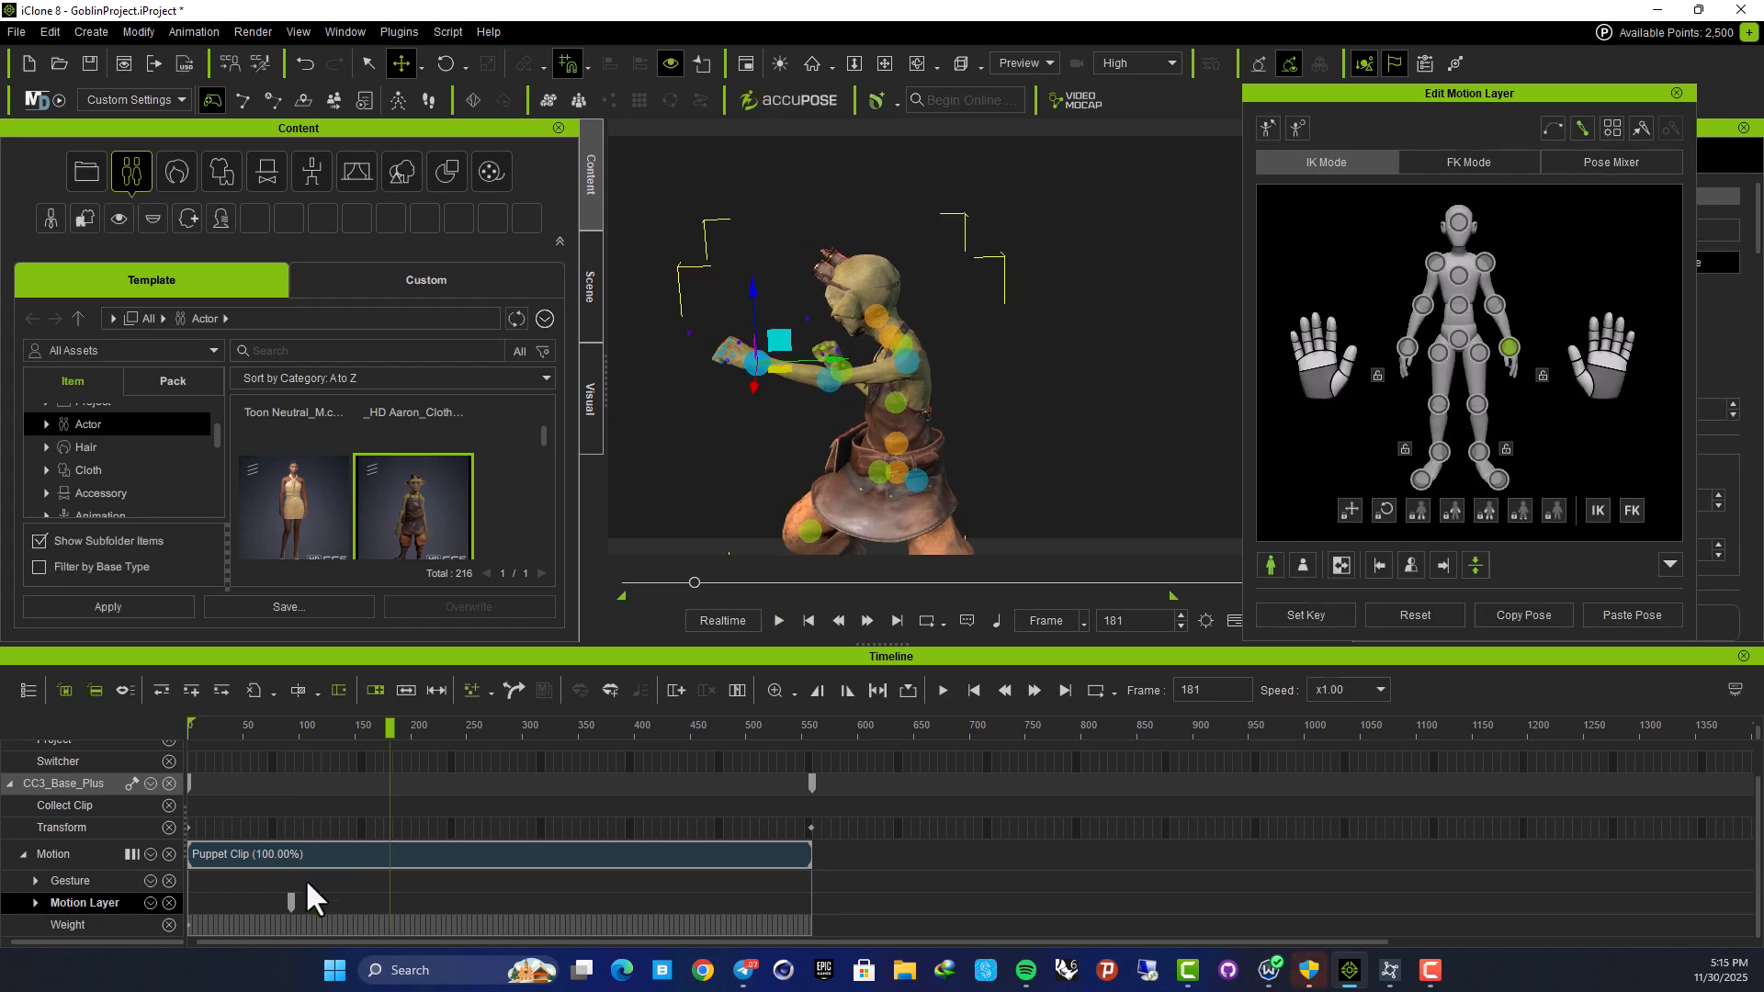
Paste the frame 93 pose near frame 155 and play back from the start
{"action": "left_click", "coordinate": [290, 900]}
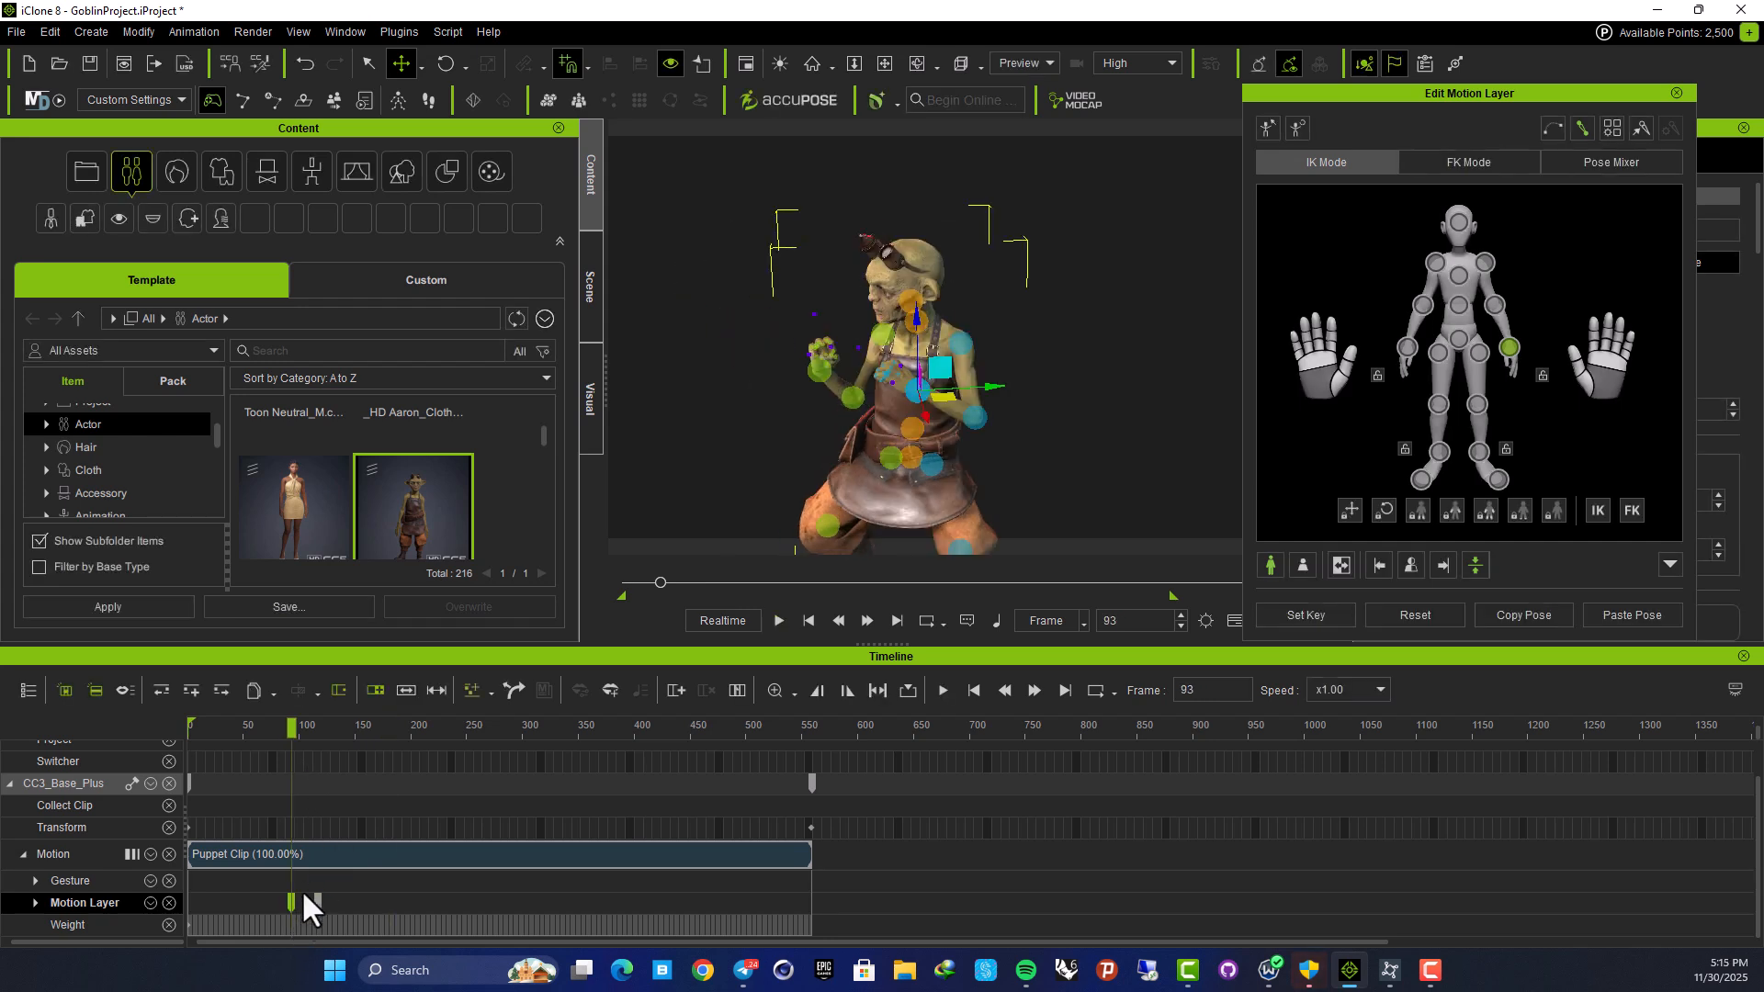
{"action": "left_click_drag", "start_coordinate": [292, 730], "coordinate": [360, 734]}
{"action": "key", "text": "ctrl+v"}
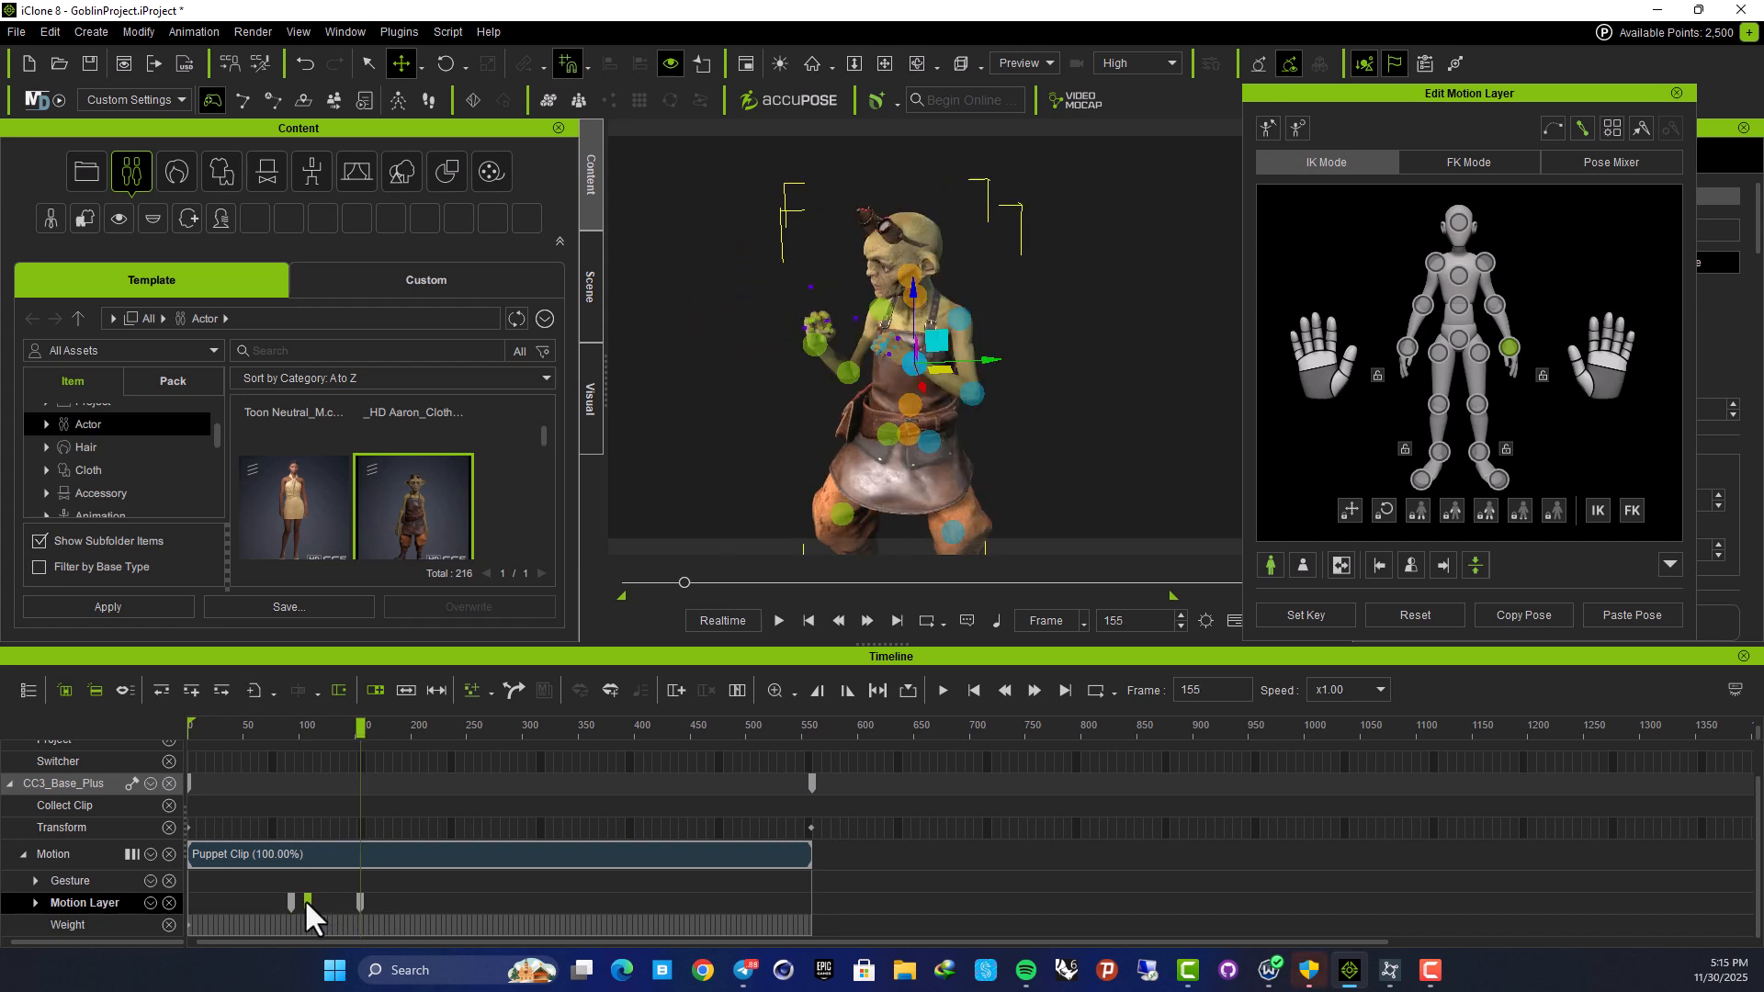
{"action": "left_click", "coordinate": [307, 900]}
{"action": "left_click", "coordinate": [350, 899]}
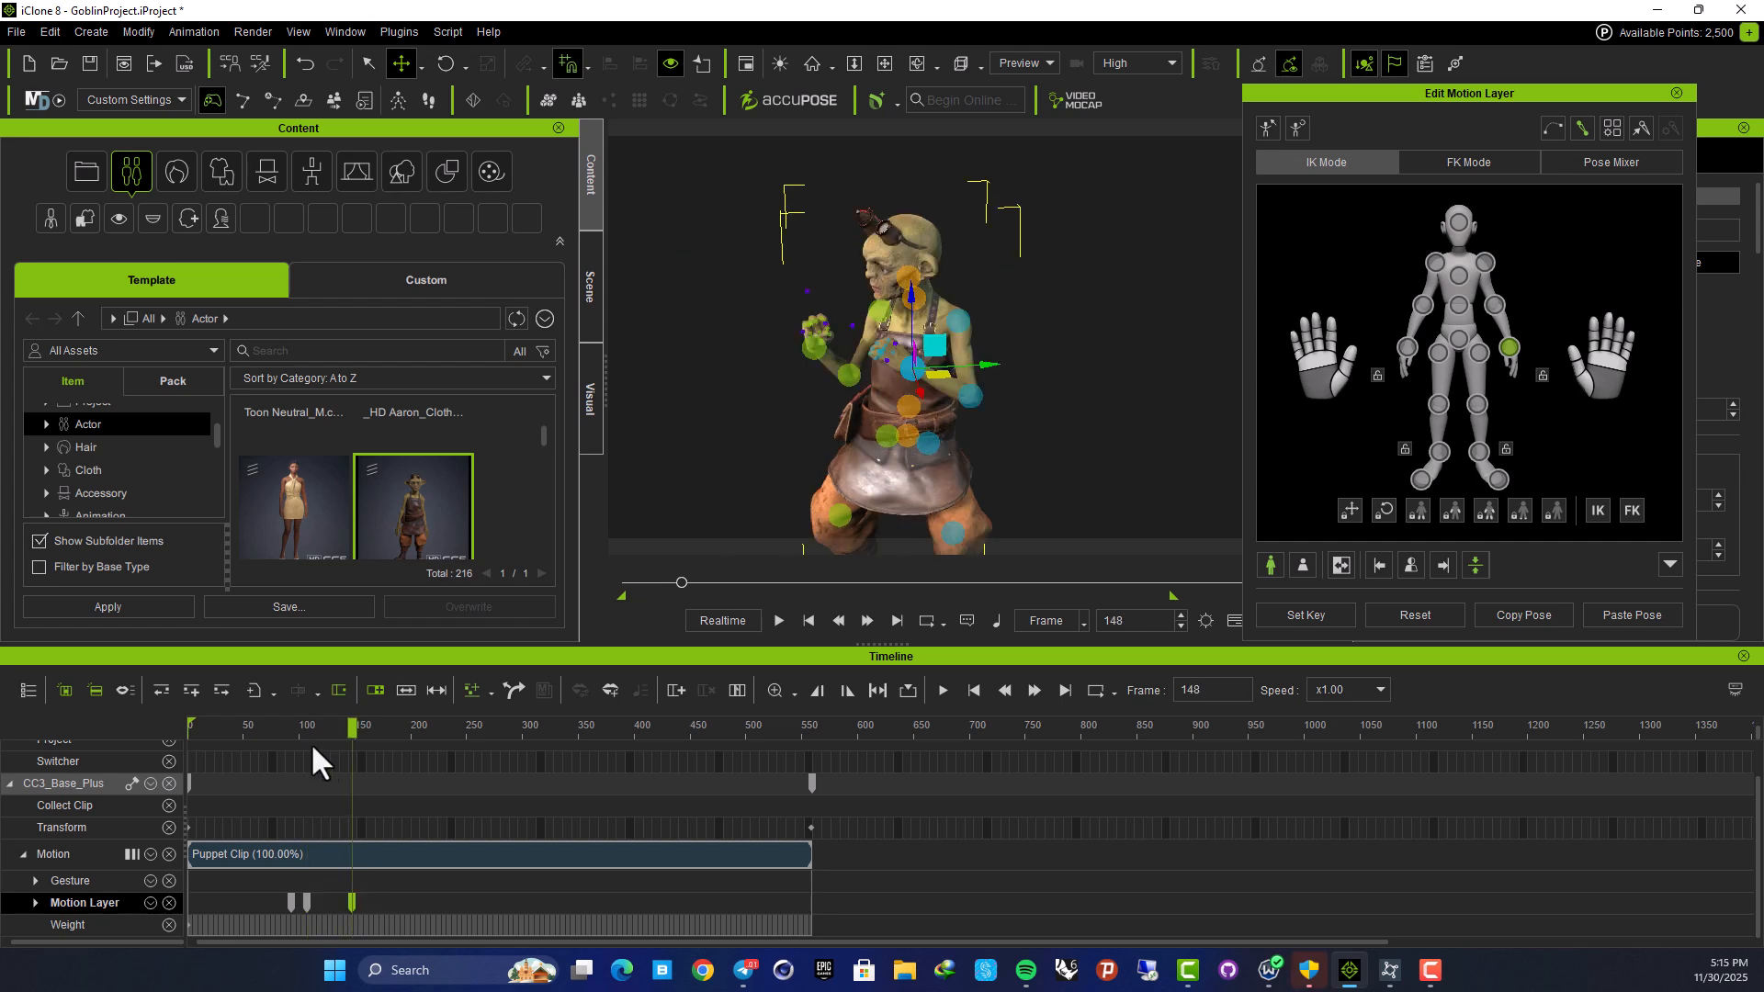
{"action": "left_click_drag", "start_coordinate": [350, 728], "coordinate": [178, 735]}
{"action": "key", "text": "space"}
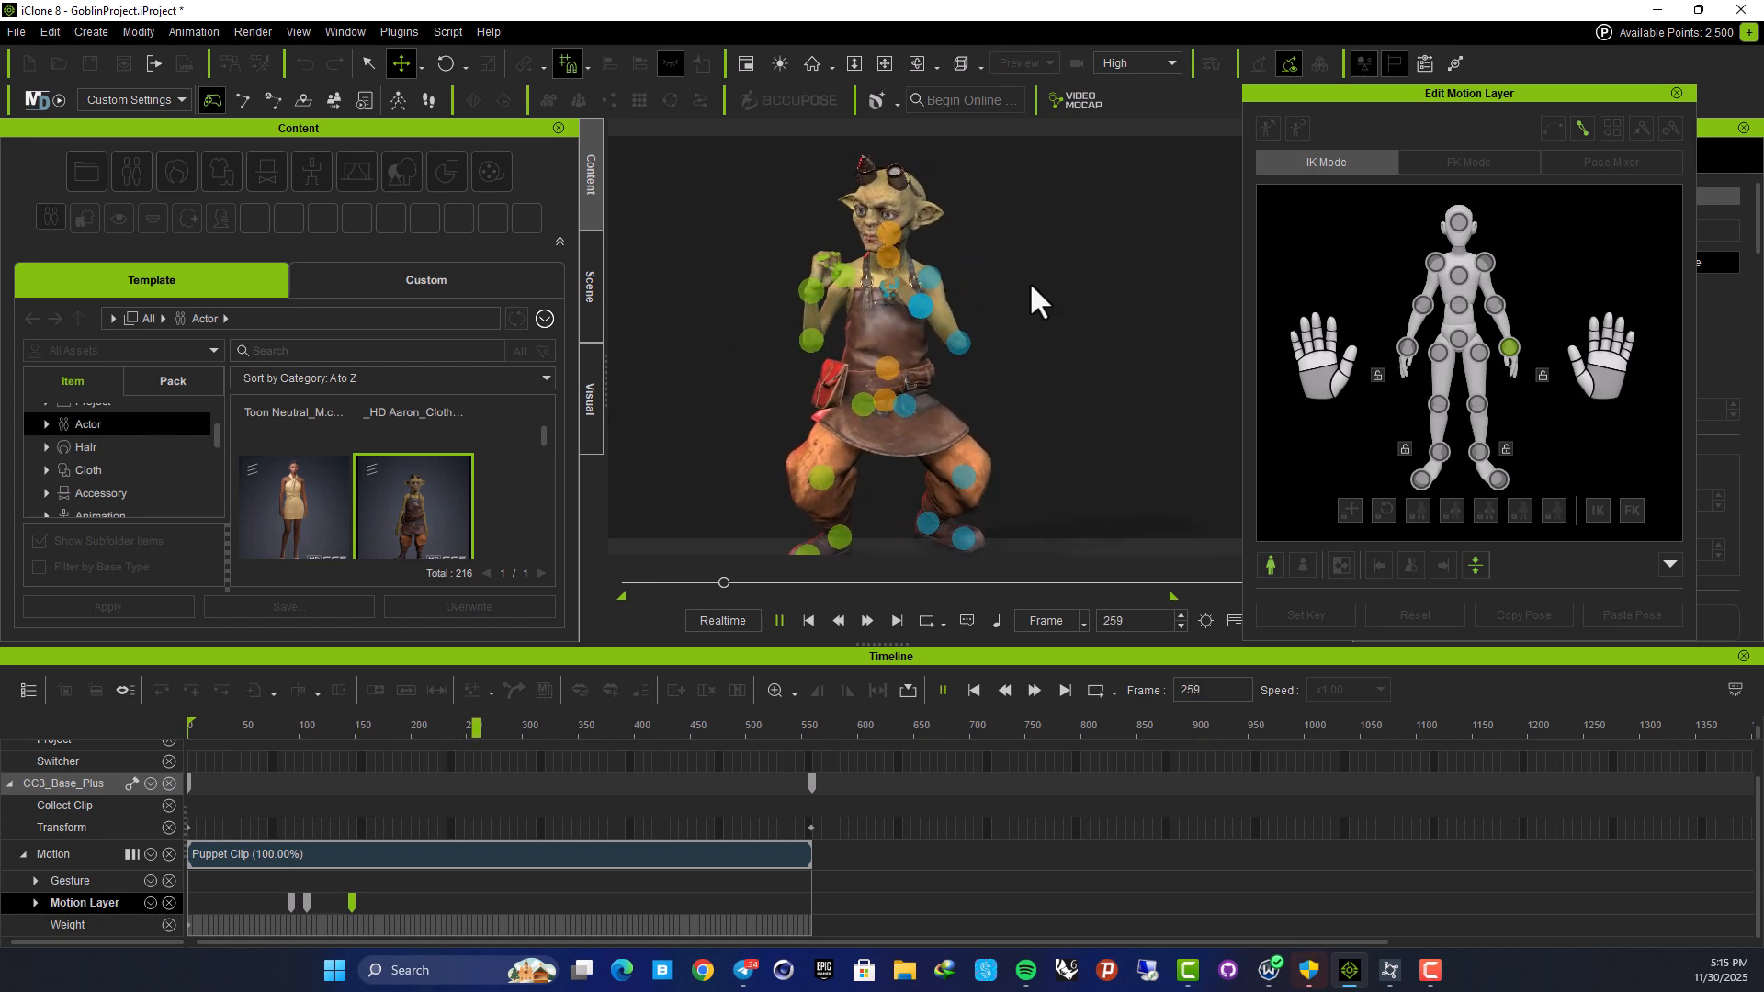
{"action": "key", "text": "space"}
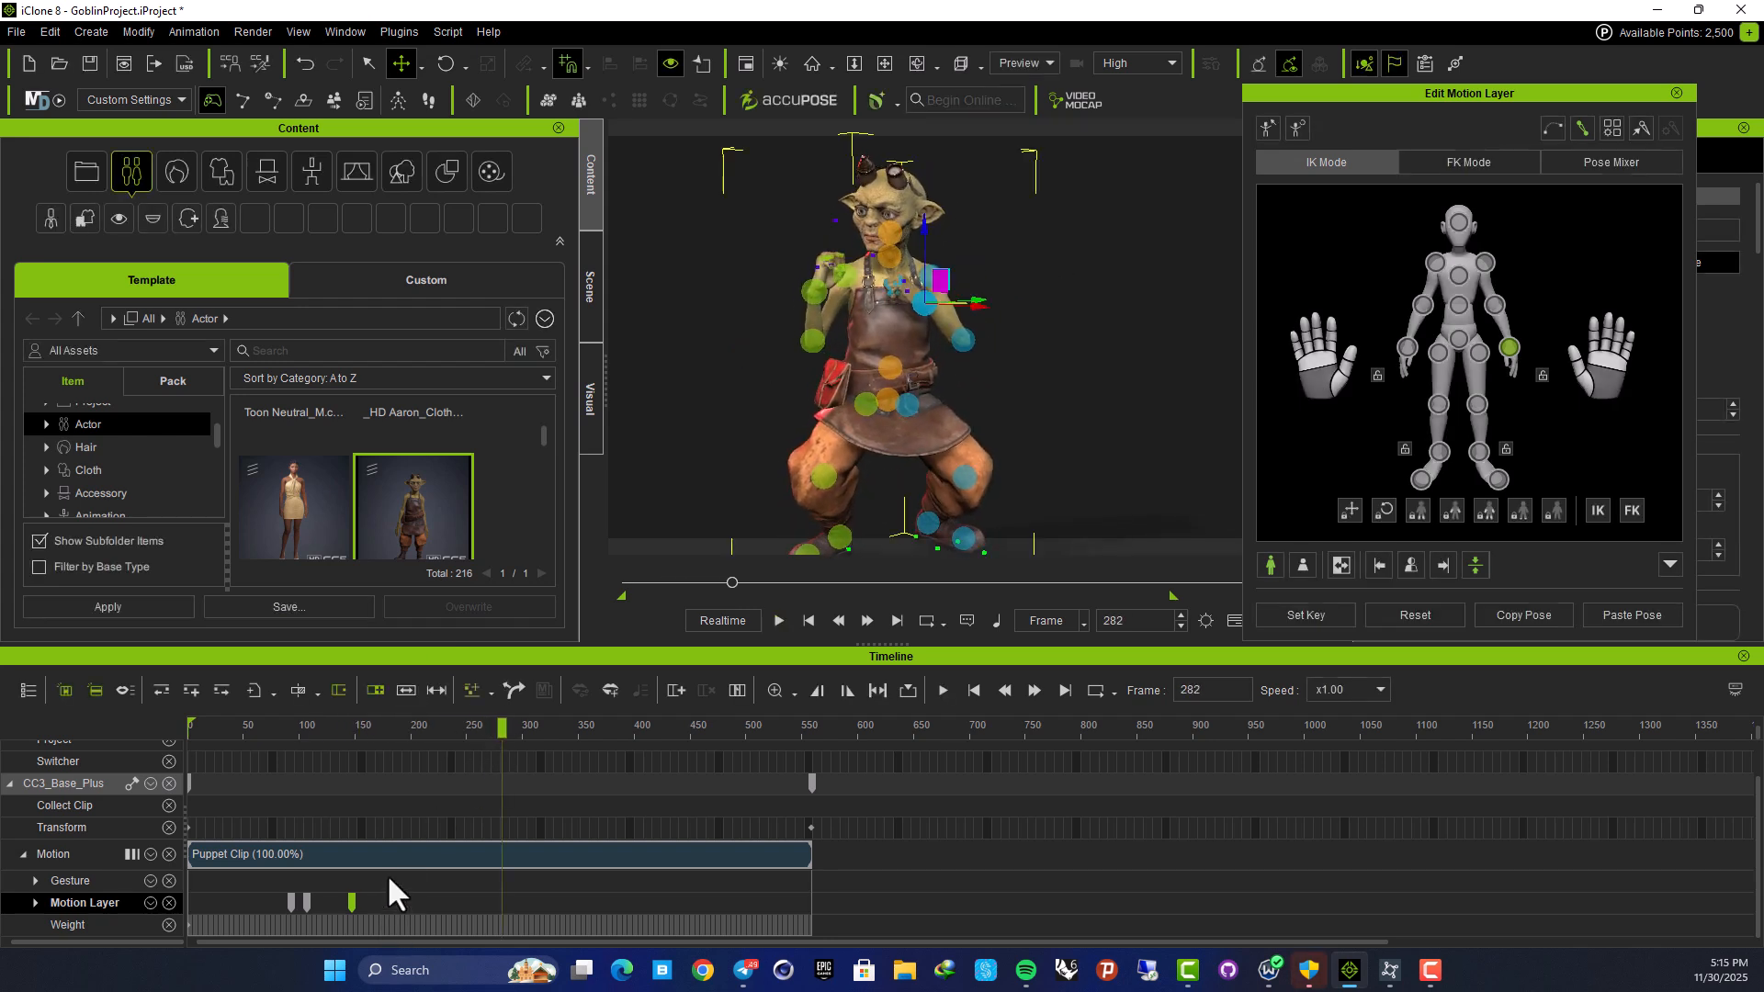
Repeat the three arm keys around frame 296 and play back to check them
{"action": "left_click_drag", "start_coordinate": [265, 901], "coordinate": [306, 900]}
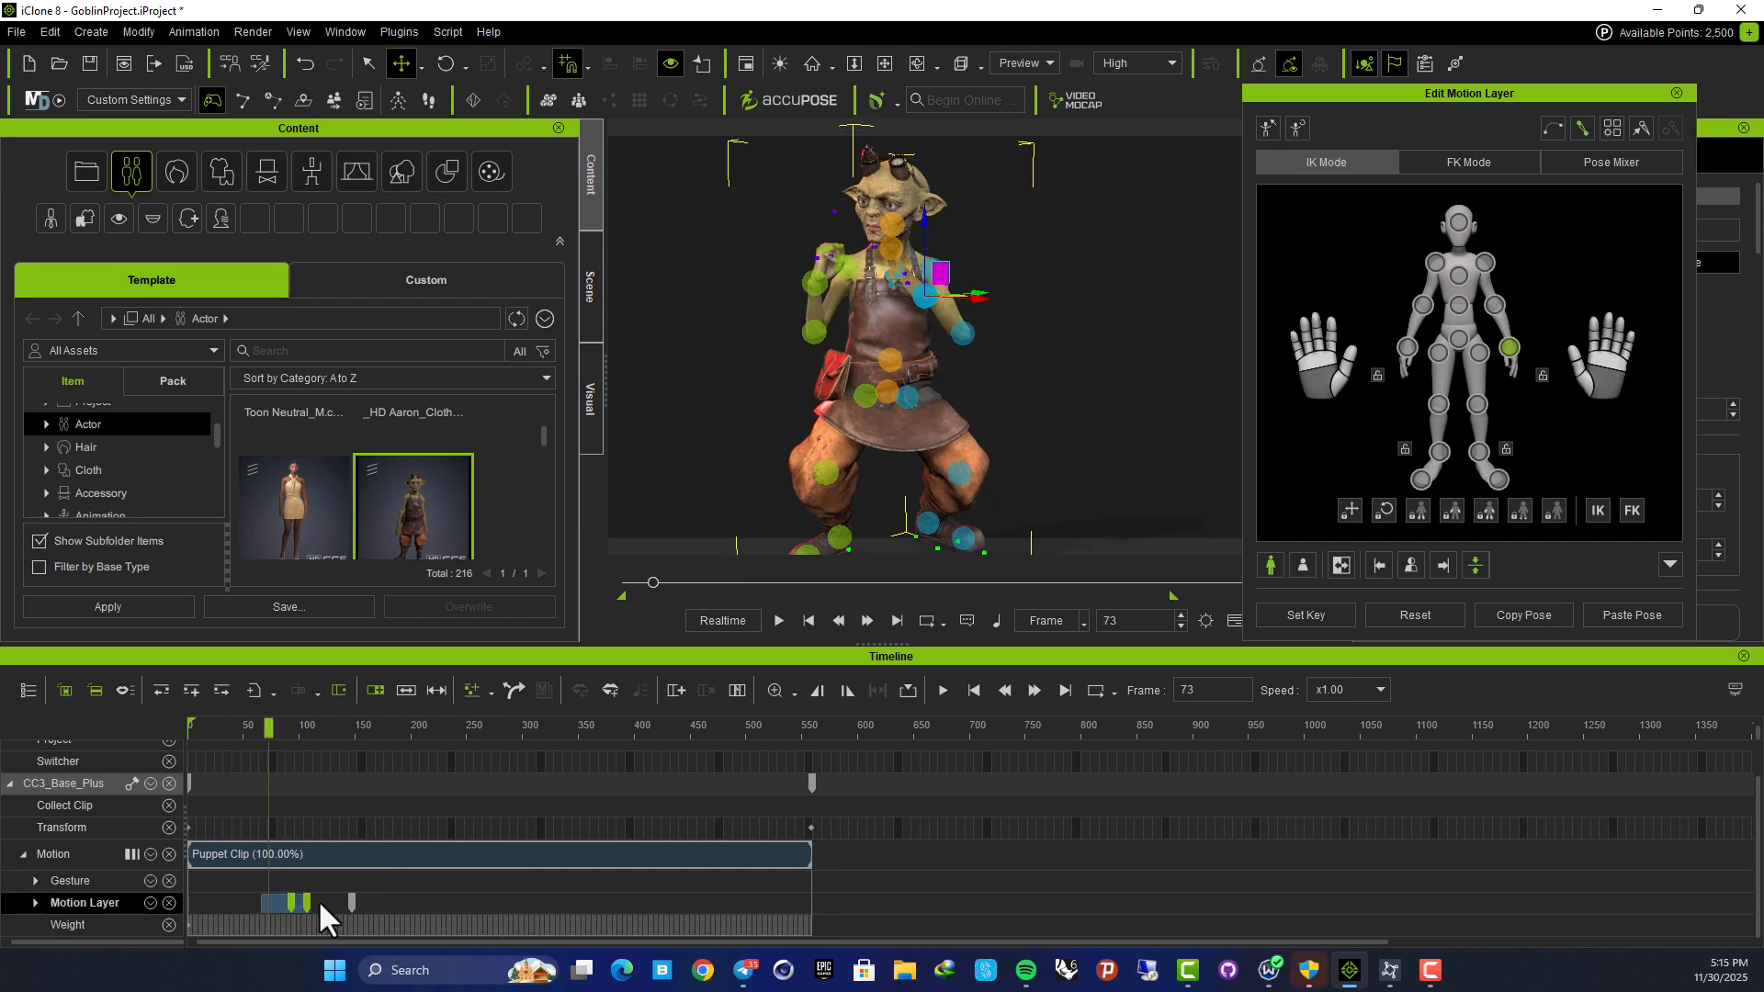
{"action": "left_click", "coordinate": [378, 896]}
{"action": "left_click_drag", "start_coordinate": [379, 729], "coordinate": [517, 726]}
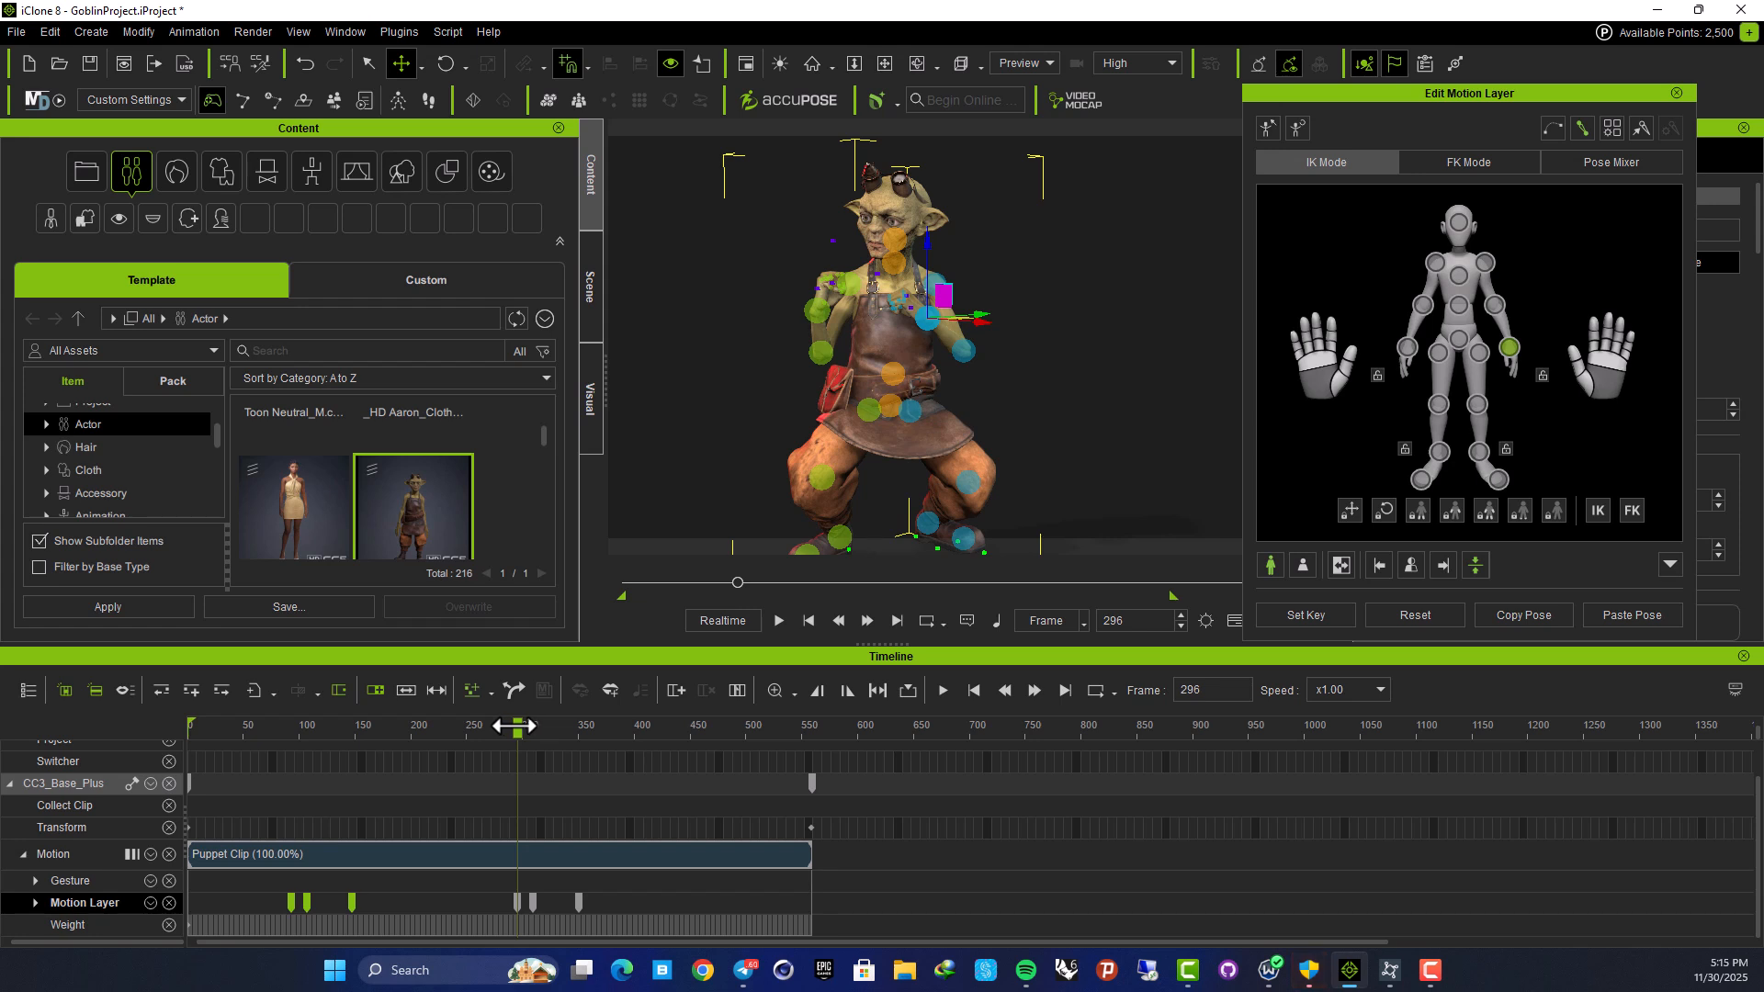
{"action": "key", "text": "space"}
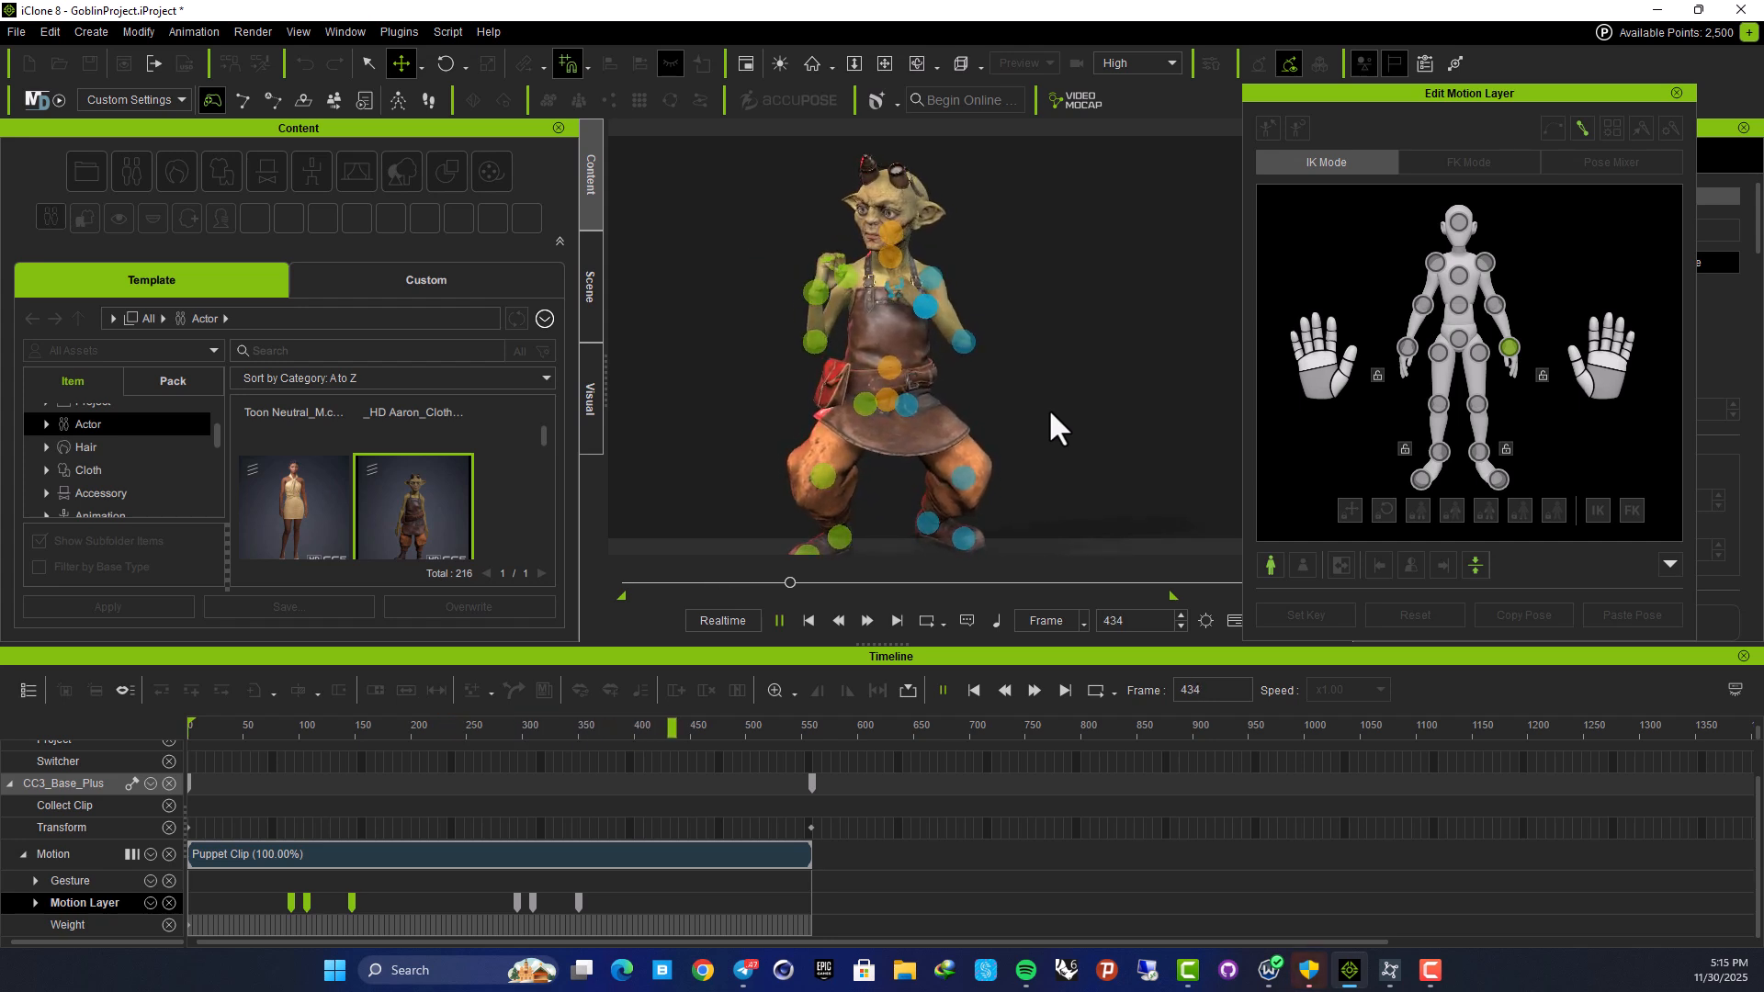
{"action": "key", "text": "space"}
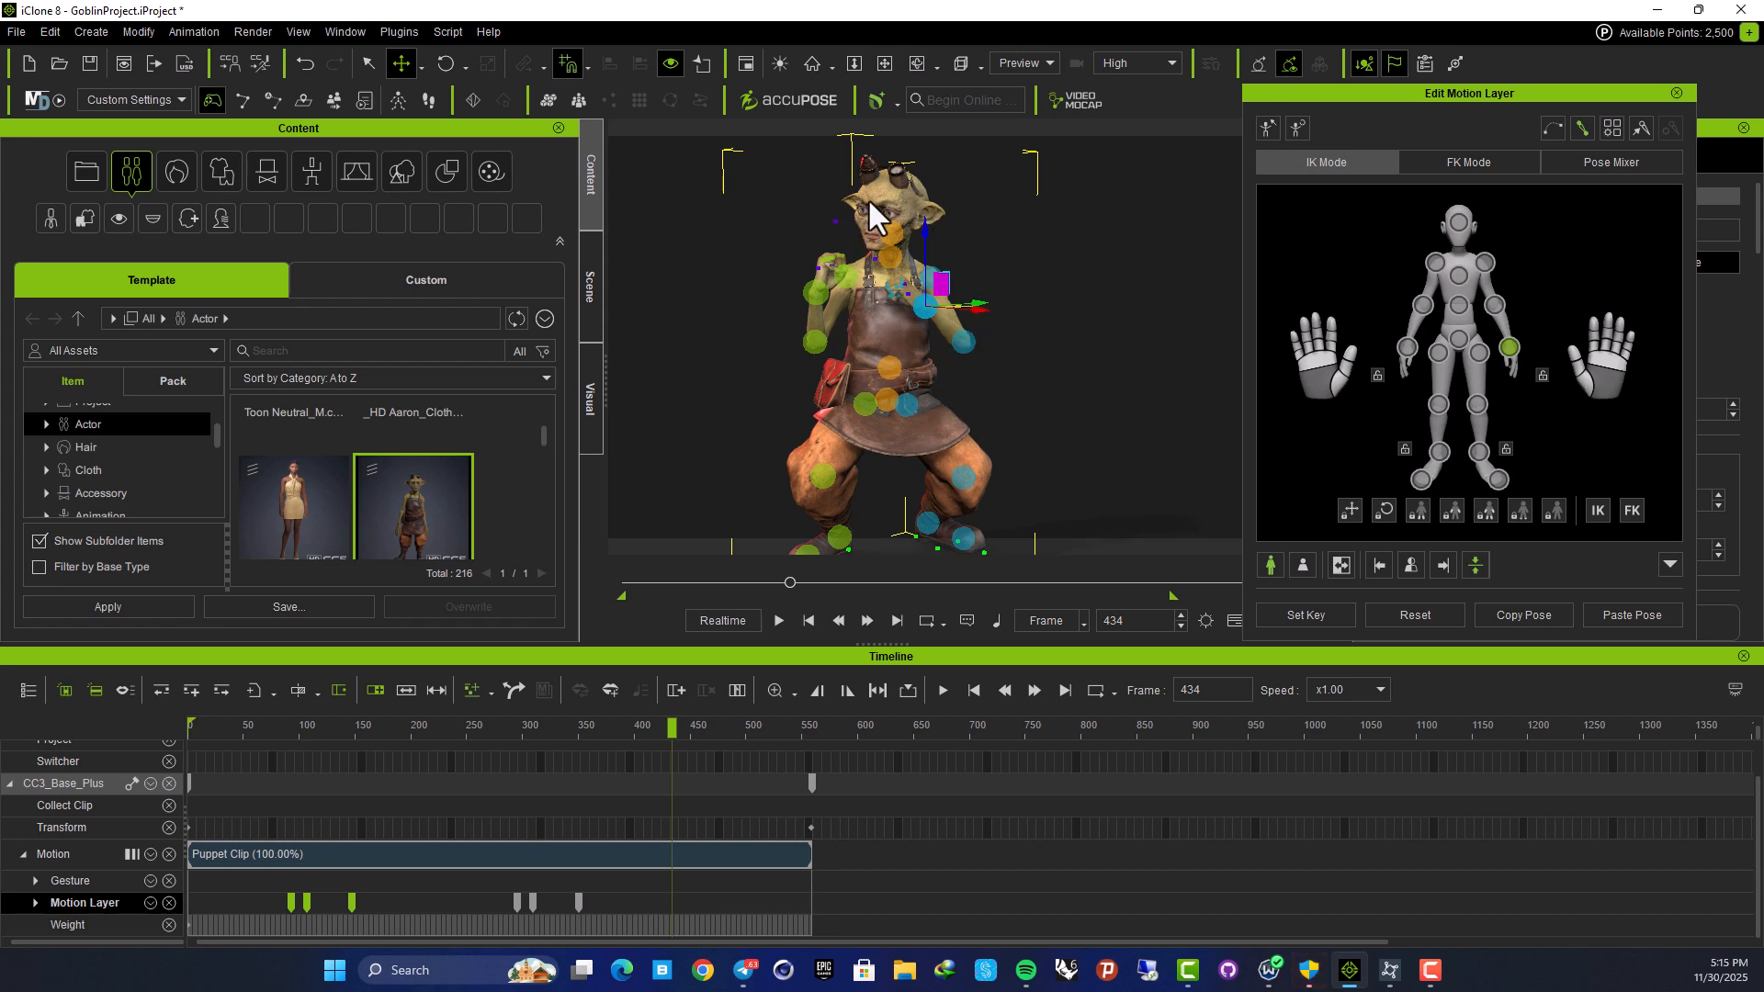
{"action": "middle_click_drag", "start_coordinate": [993, 338], "coordinate": [995, 387]}
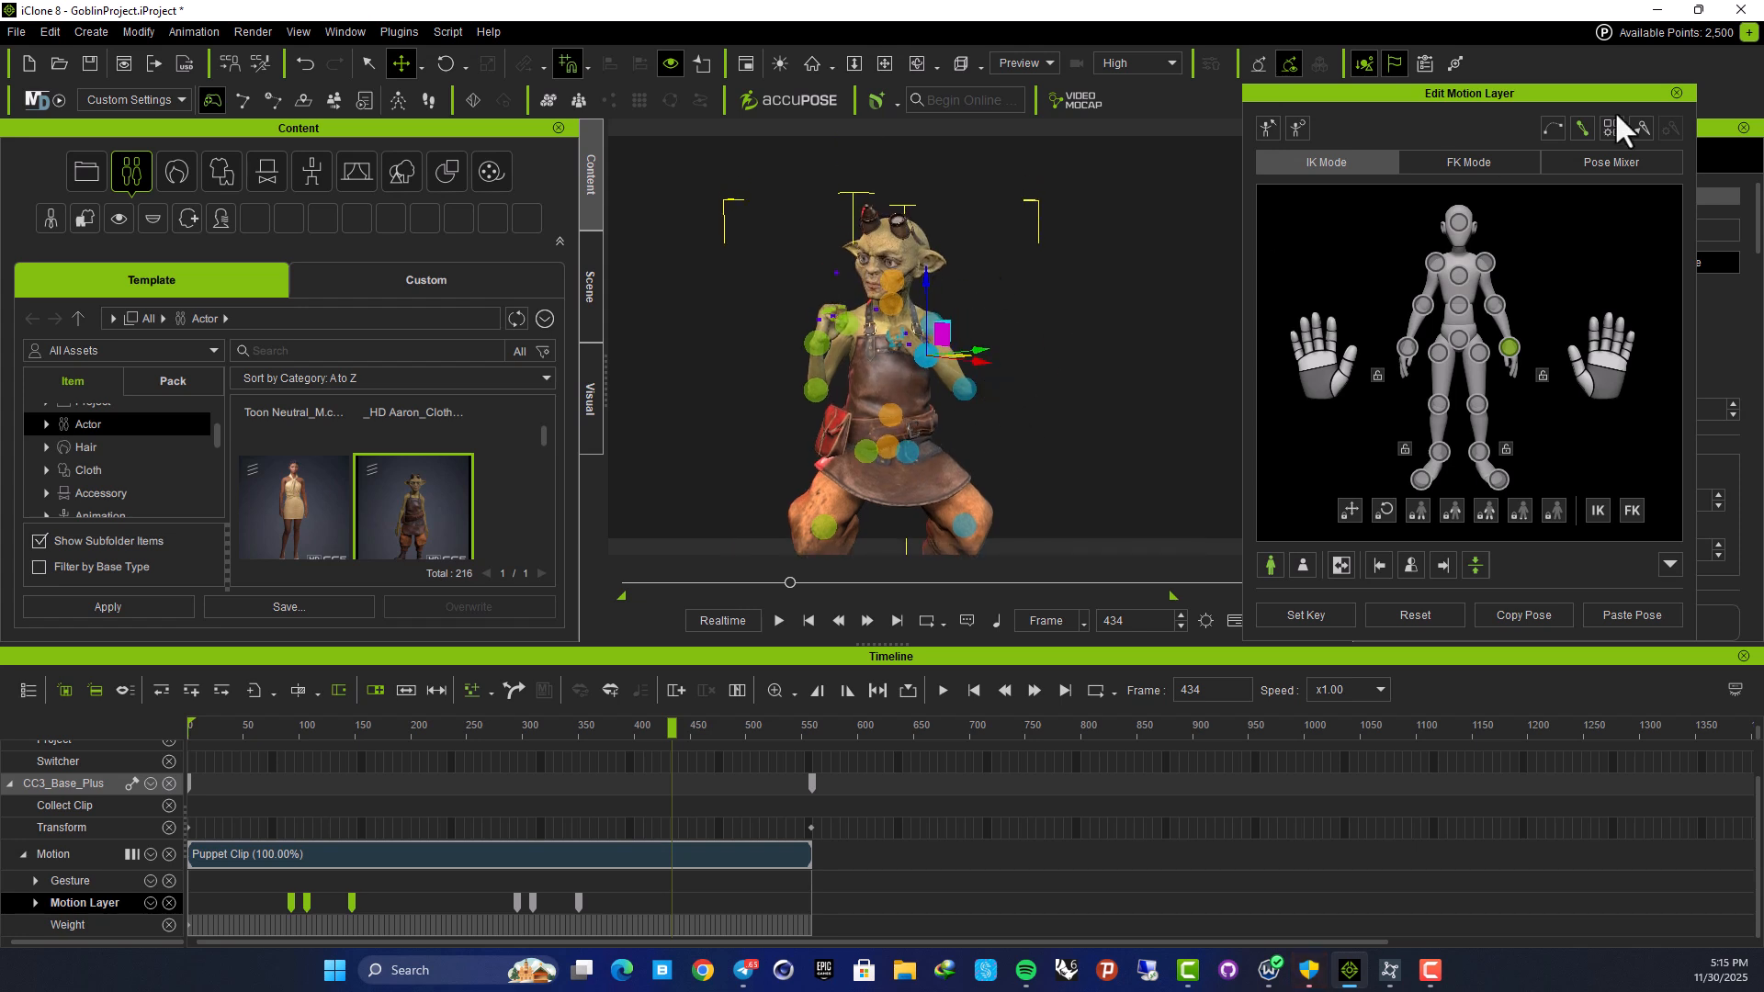
Close the Edit Motion Layer panel and set the goblin's Look At target to Preview Camera
{"action": "left_click", "coordinate": [1676, 93]}
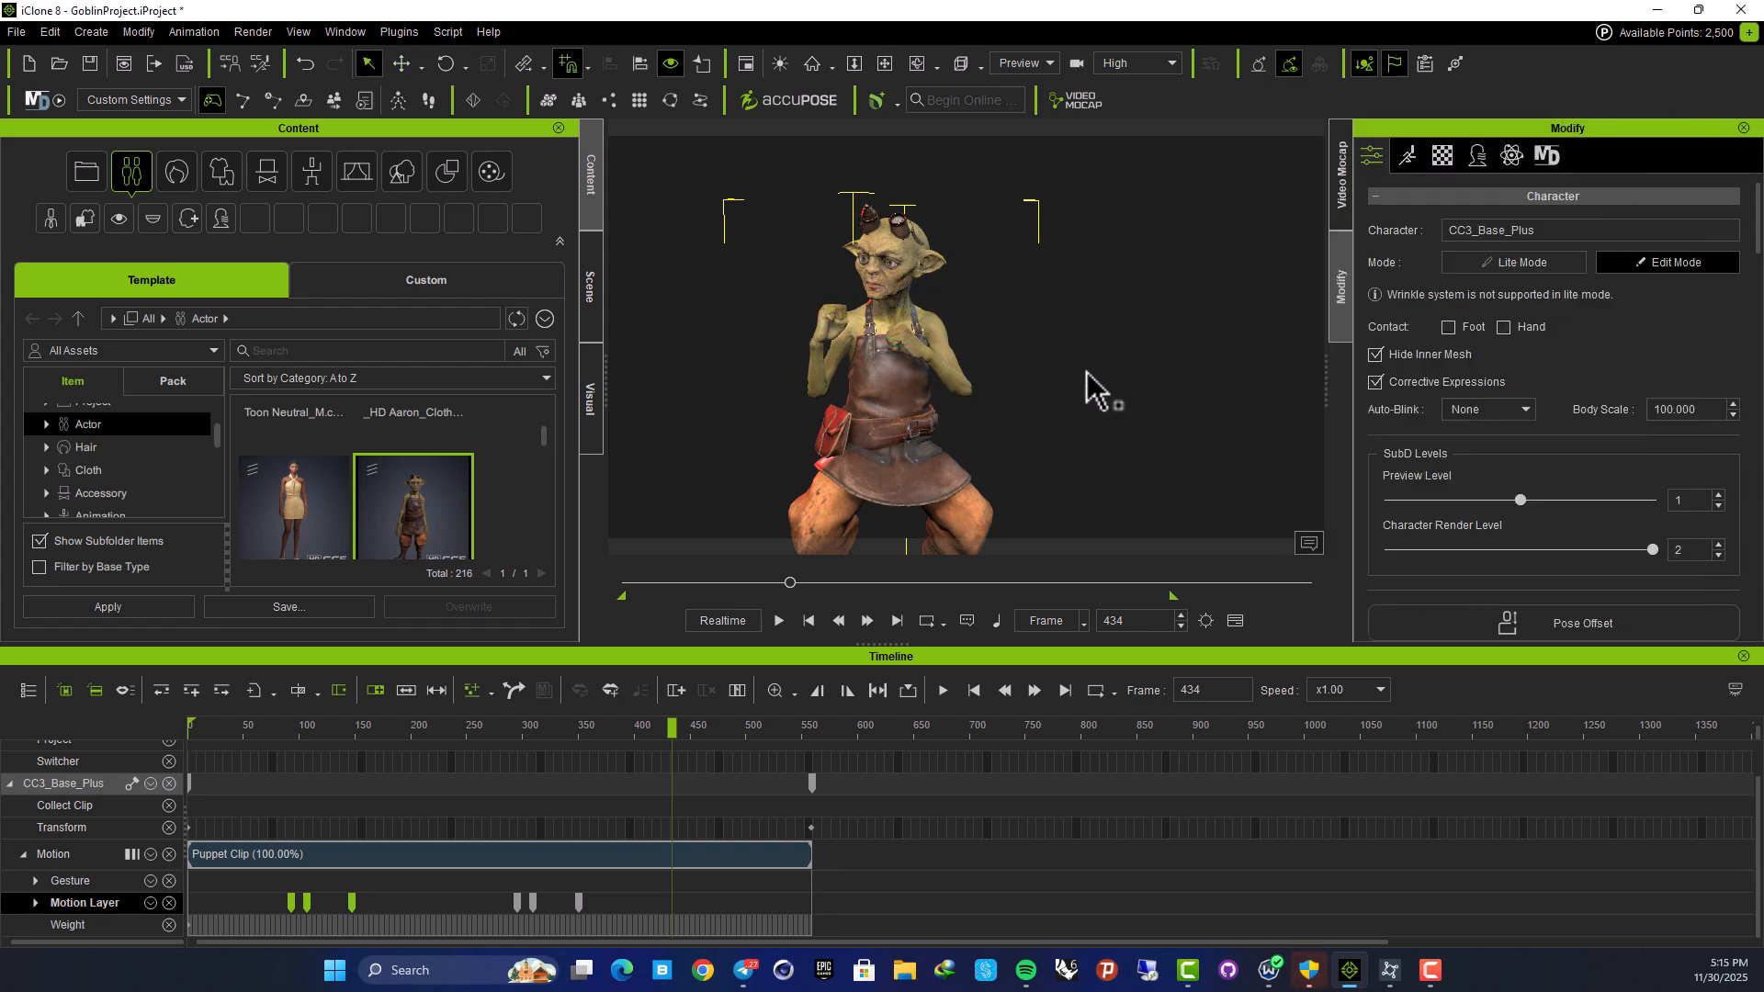
{"action": "middle_click_drag", "start_coordinate": [1016, 368], "coordinate": [1042, 344]}
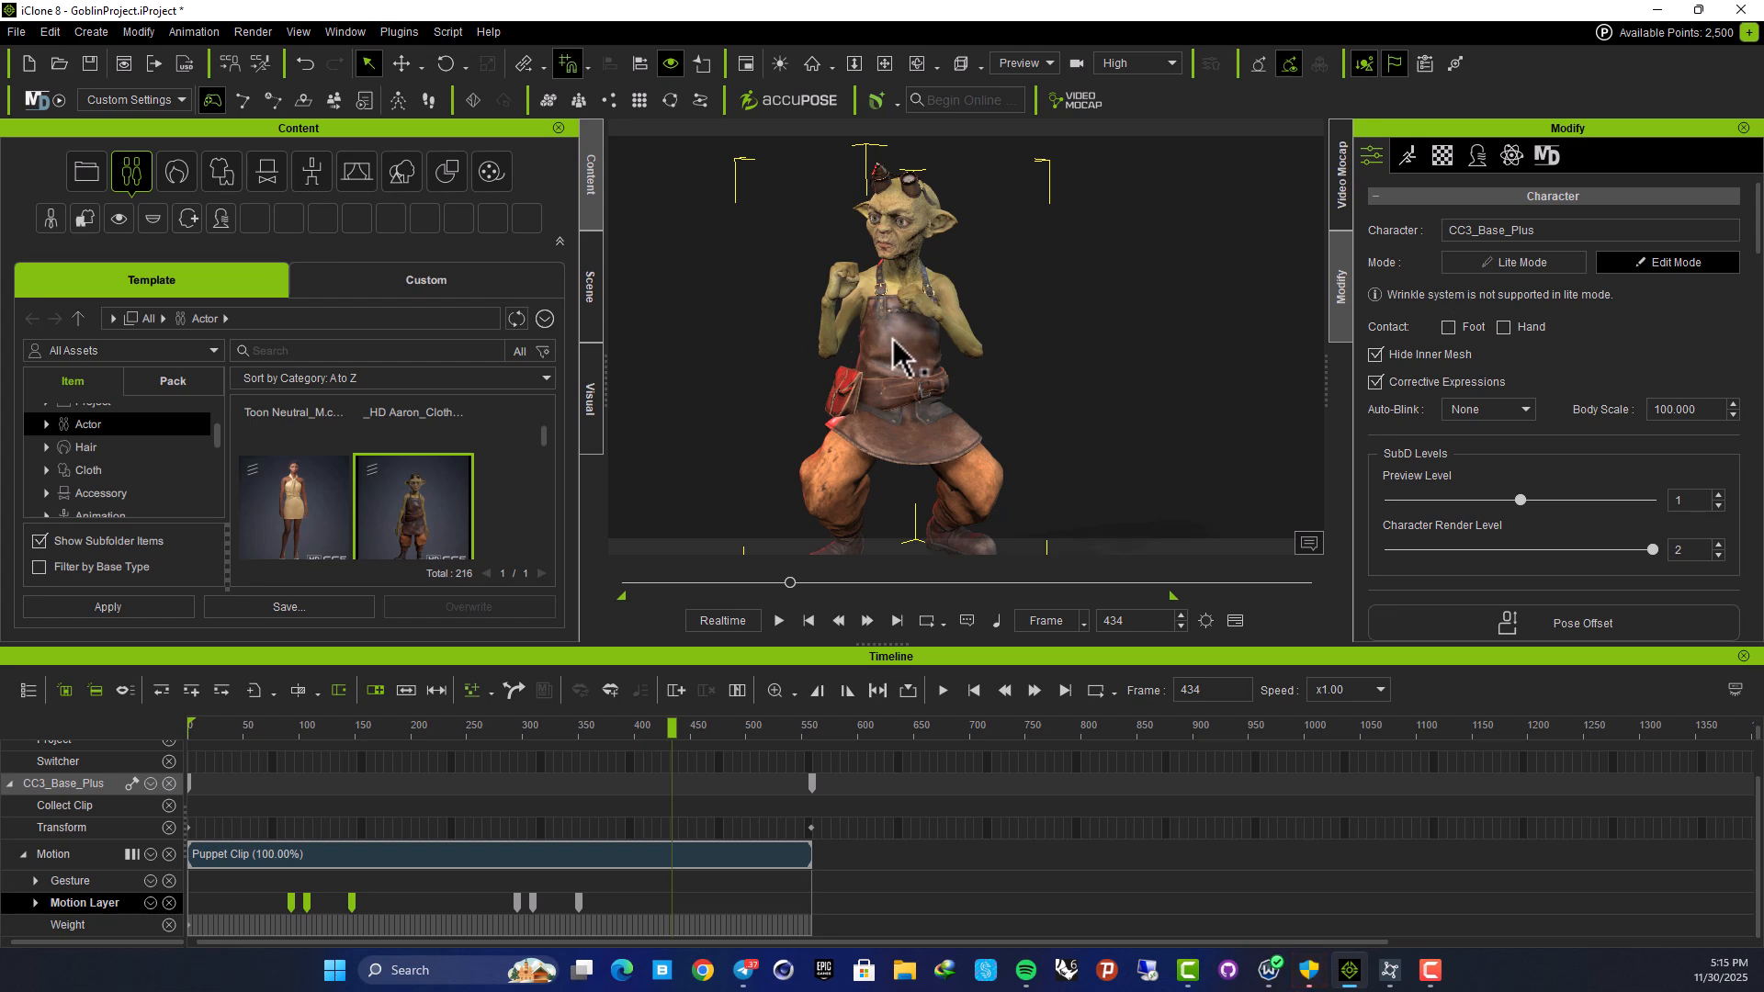
{"action": "scroll", "coordinate": [1529, 333], "scroll_direction": "down", "scroll_amount": 10}
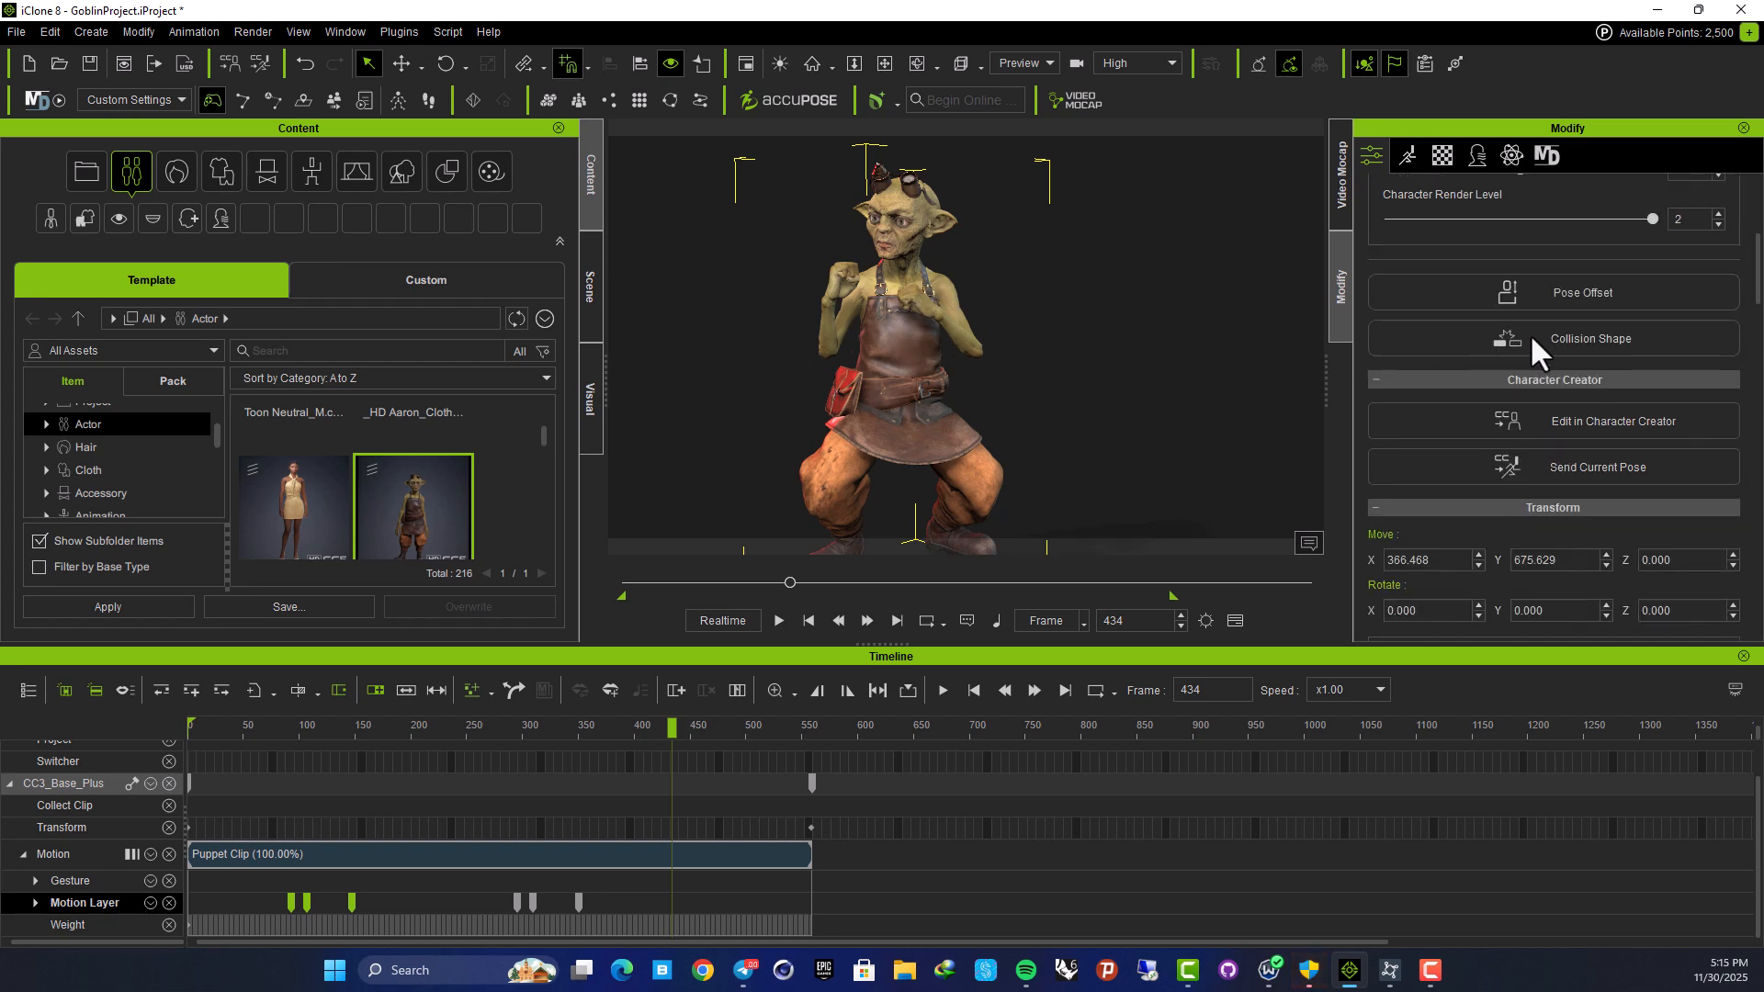
{"action": "scroll", "coordinate": [1532, 219], "scroll_direction": "up", "scroll_amount": 10}
{"action": "scroll", "coordinate": [1513, 338], "scroll_direction": "down", "scroll_amount": 10}
{"action": "scroll", "coordinate": [1513, 336], "scroll_direction": "down", "scroll_amount": 8}
{"action": "scroll", "coordinate": [1513, 336], "scroll_direction": "up", "scroll_amount": 3}
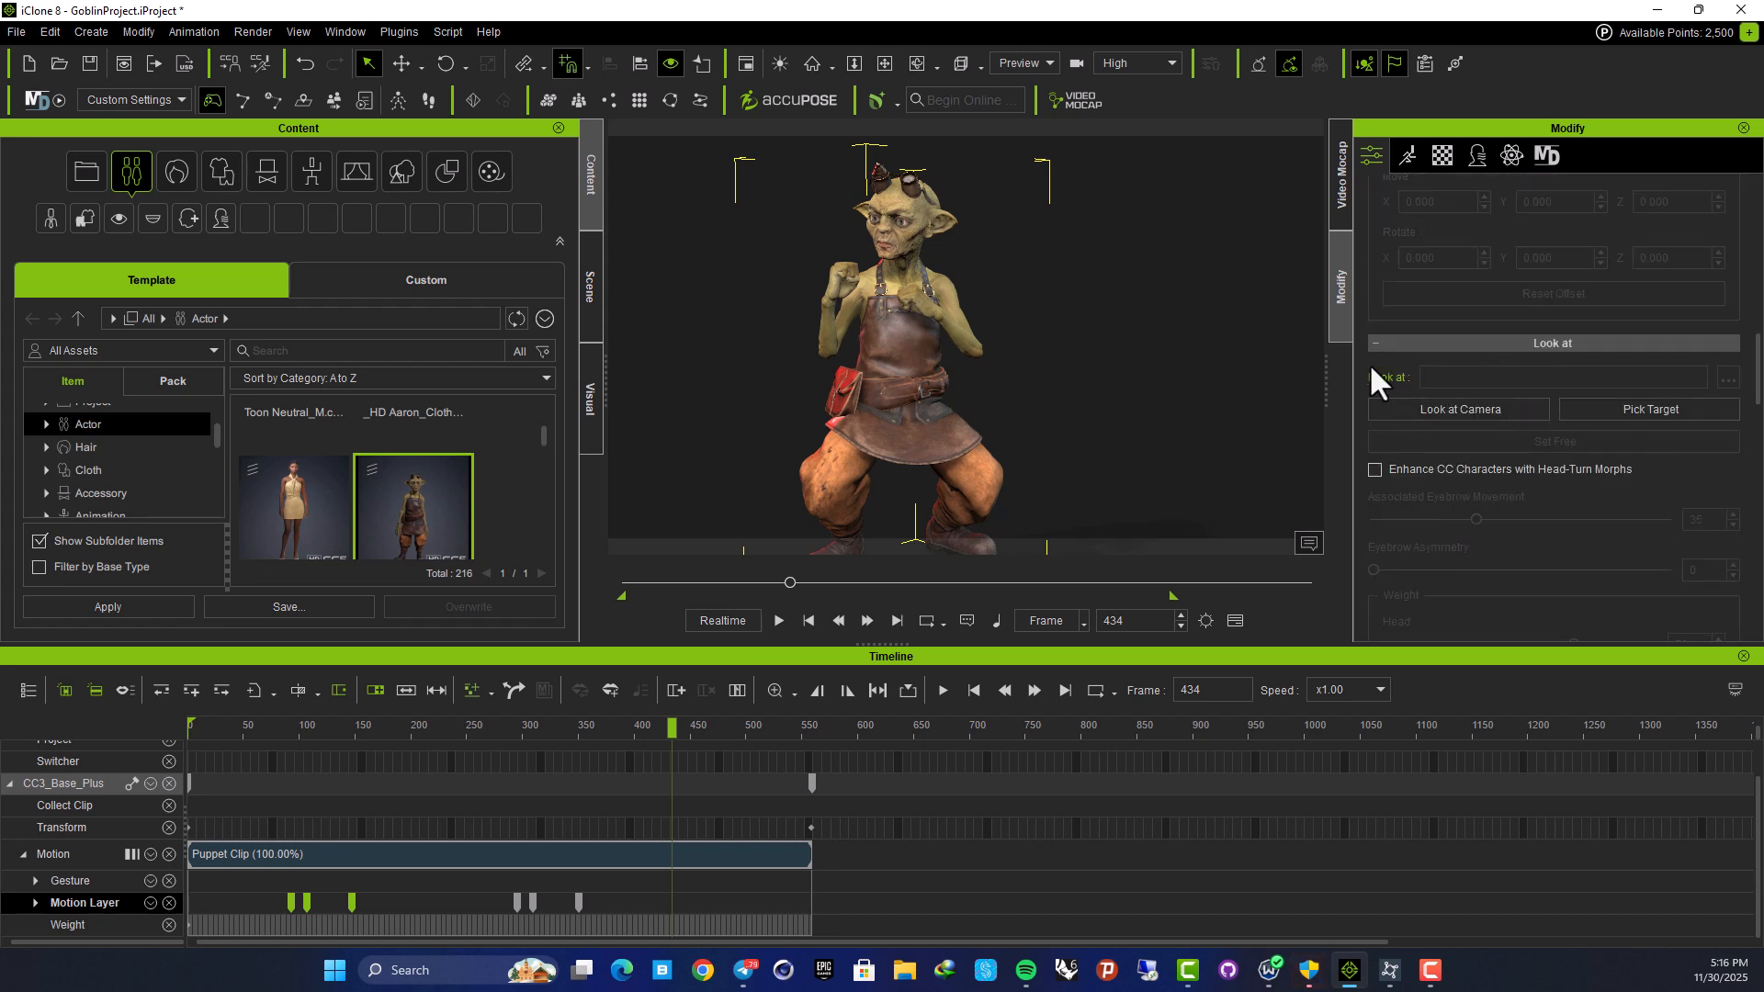
{"action": "left_click", "coordinate": [1464, 408]}
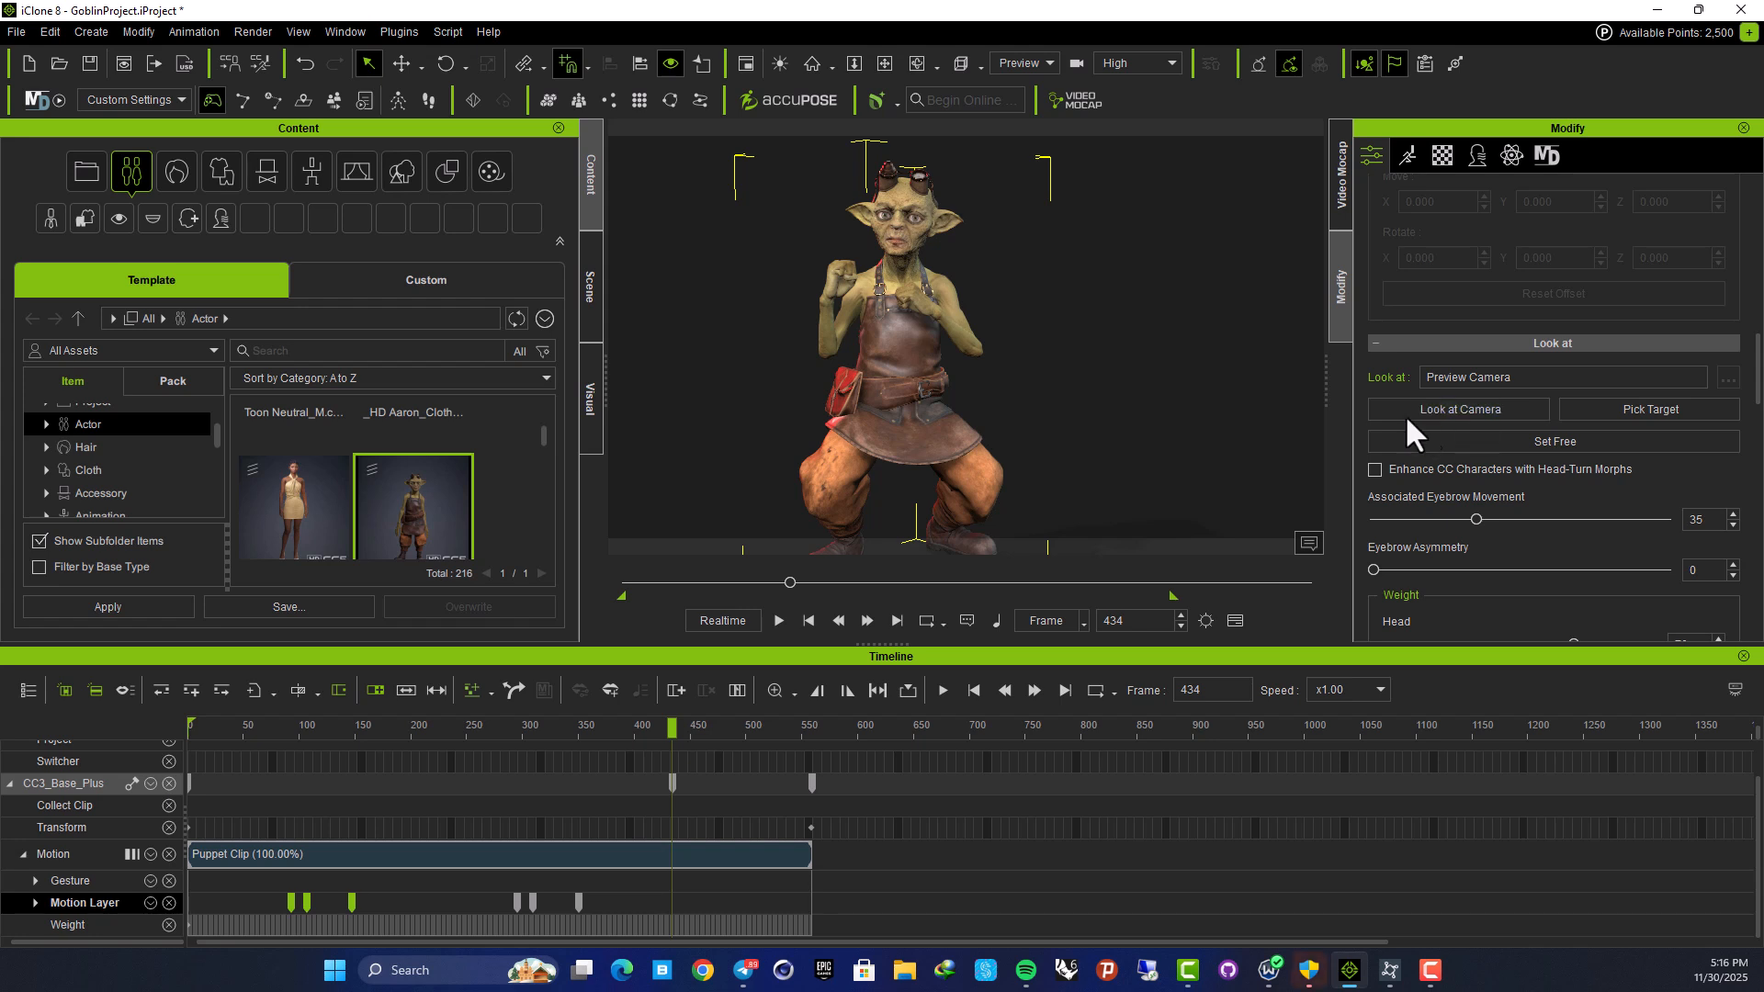
Delete the Look At key at frame 434 and apply Look at Camera at frame 0
{"action": "right_click_drag", "start_coordinate": [921, 362], "coordinate": [992, 271]}
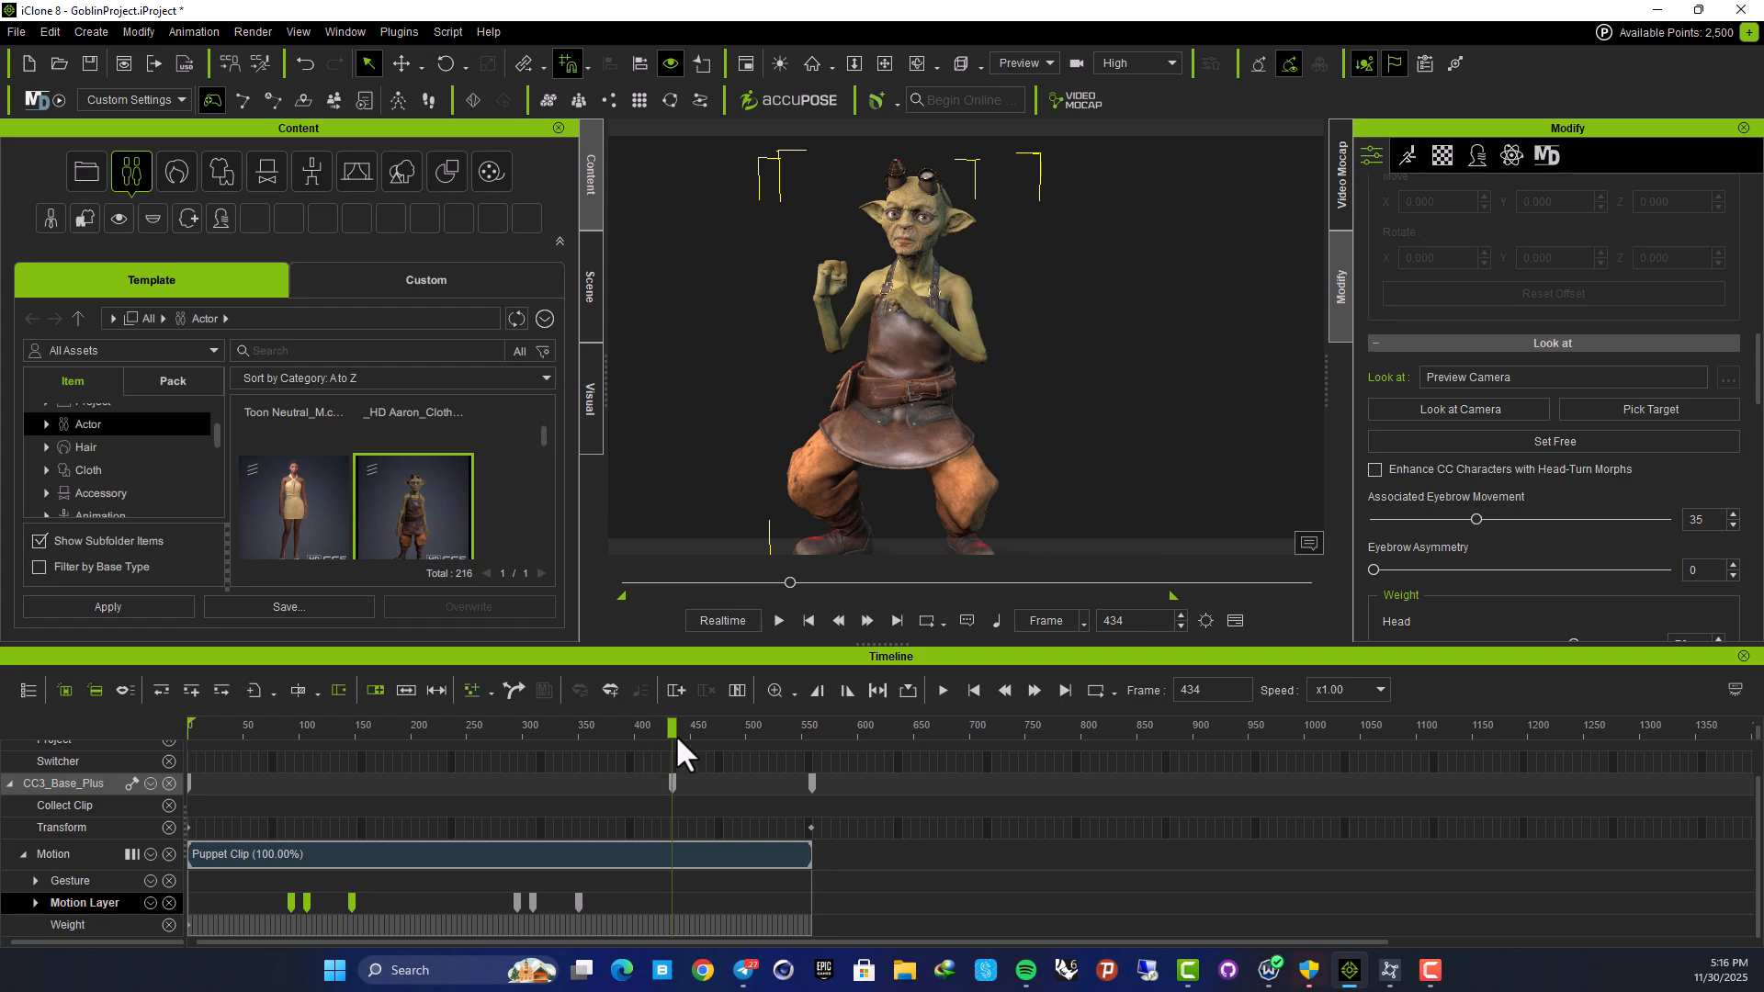
{"action": "left_click_drag", "start_coordinate": [676, 730], "coordinate": [112, 802]}
{"action": "key", "text": "space"}
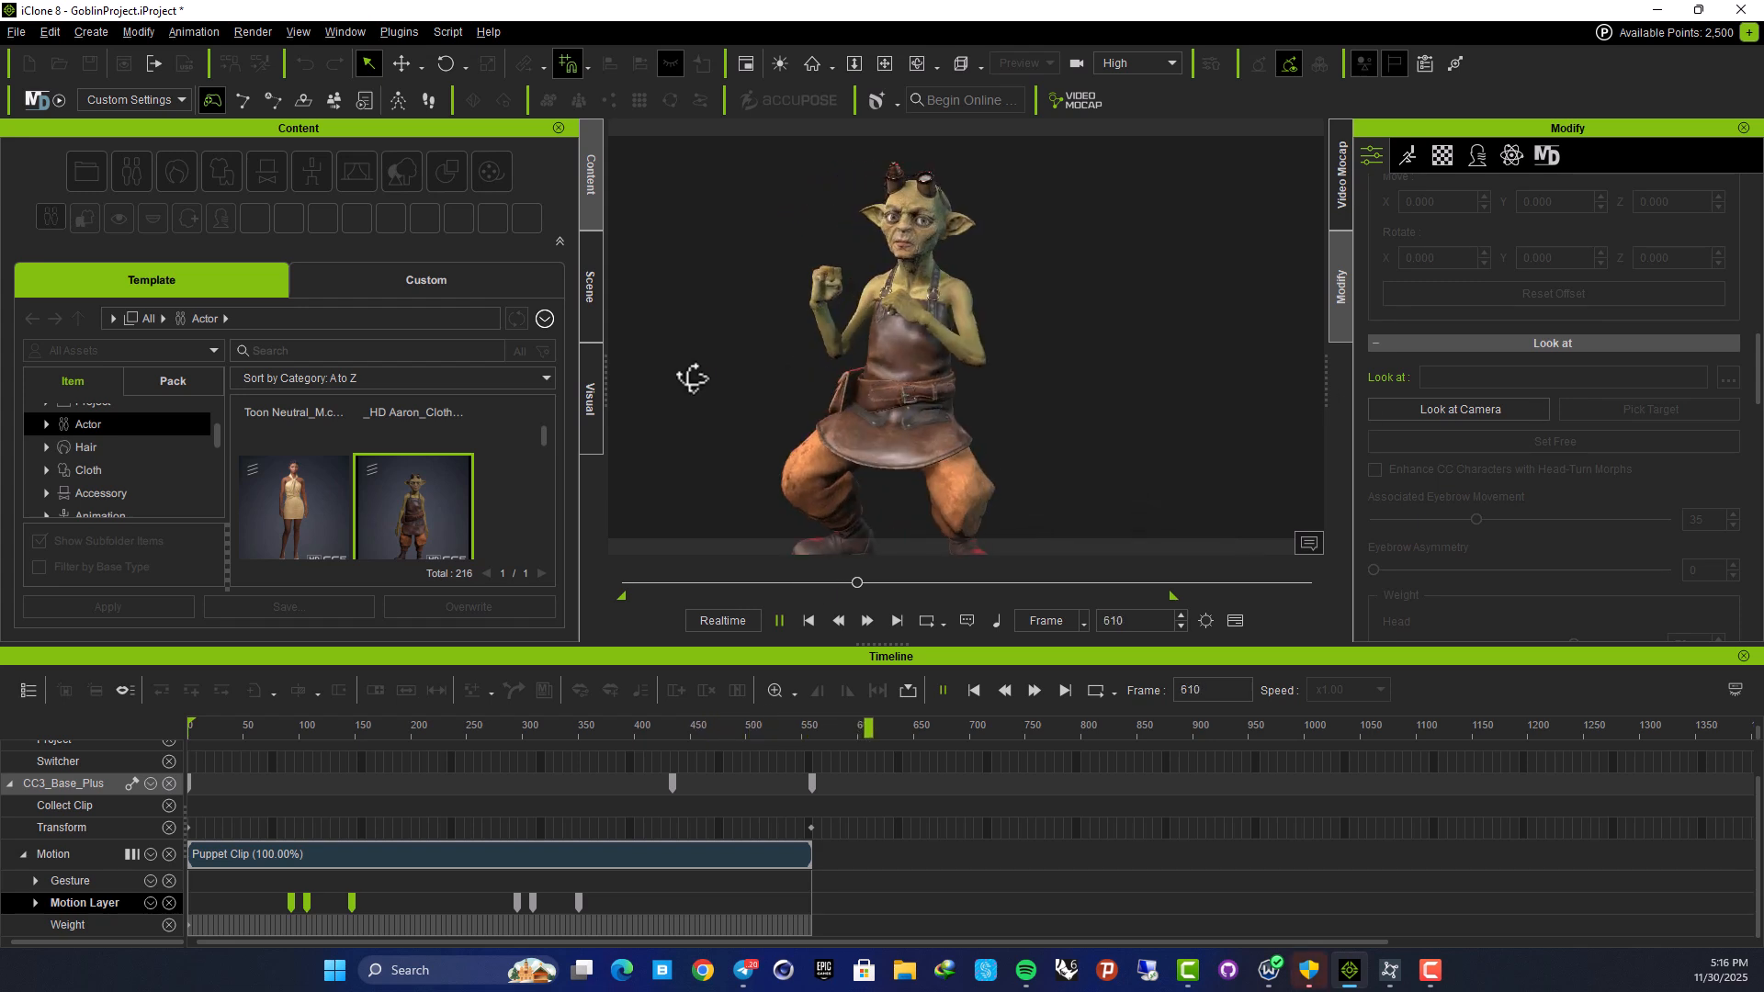
{"action": "left_click", "coordinate": [669, 730]}
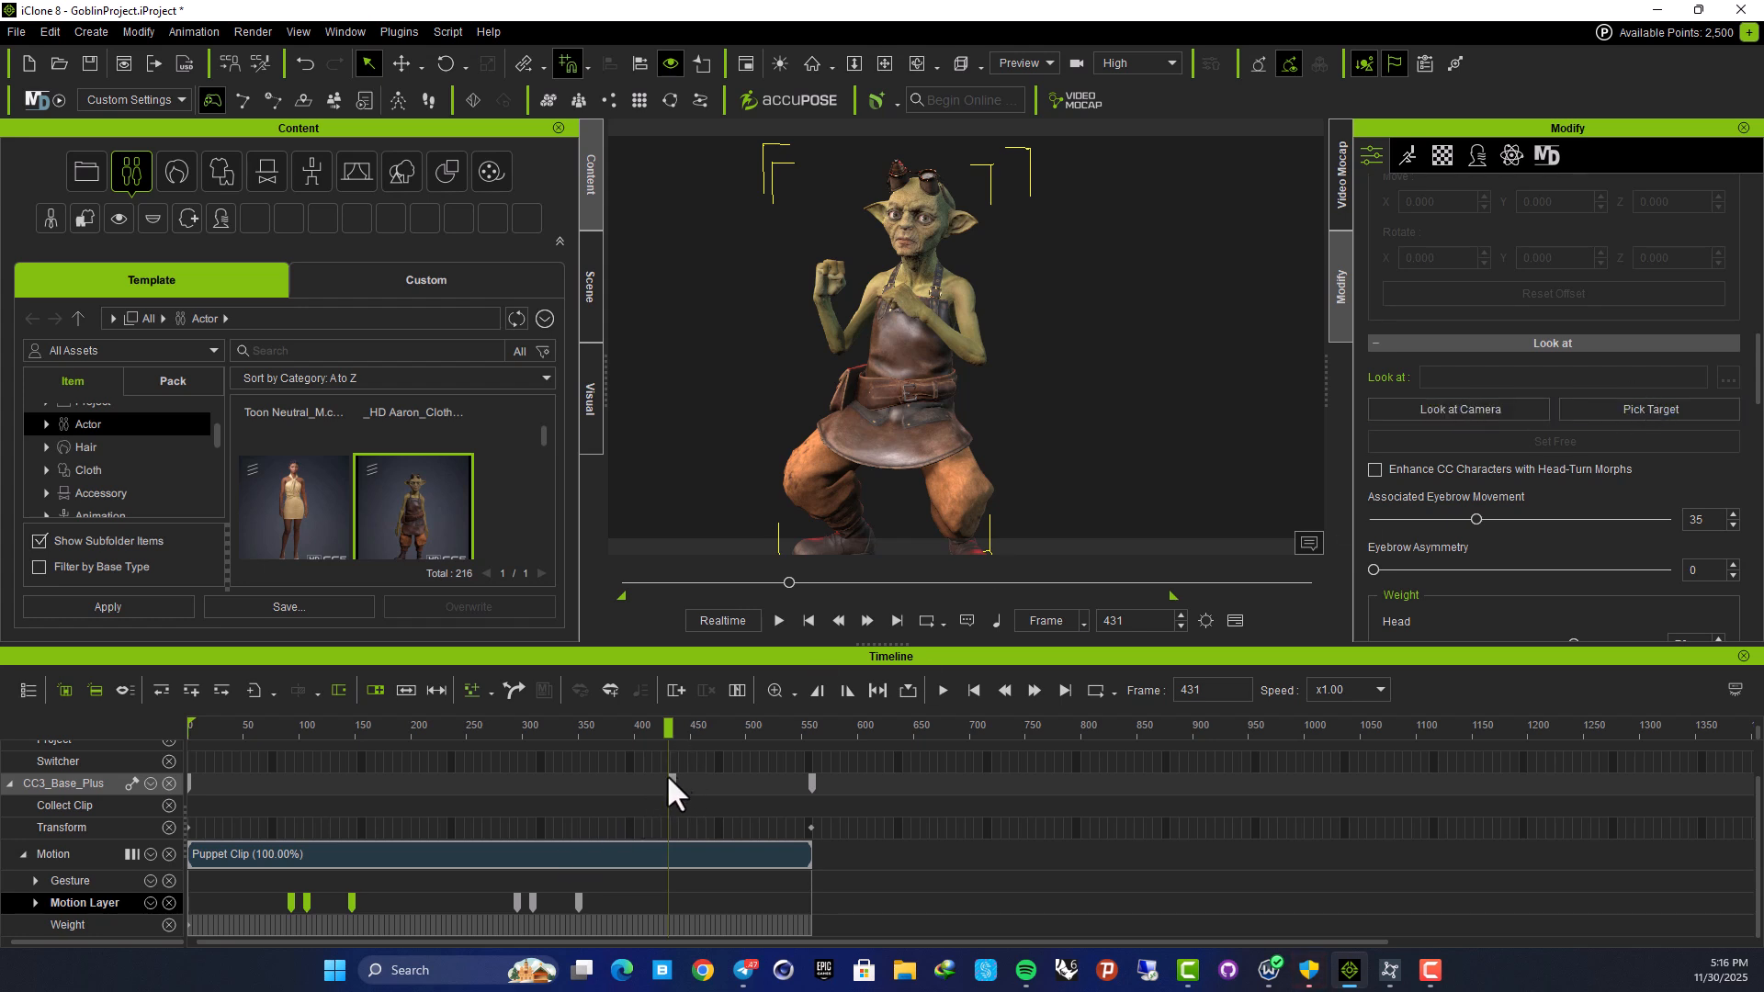
{"action": "left_click_drag", "start_coordinate": [667, 732], "coordinate": [633, 732]}
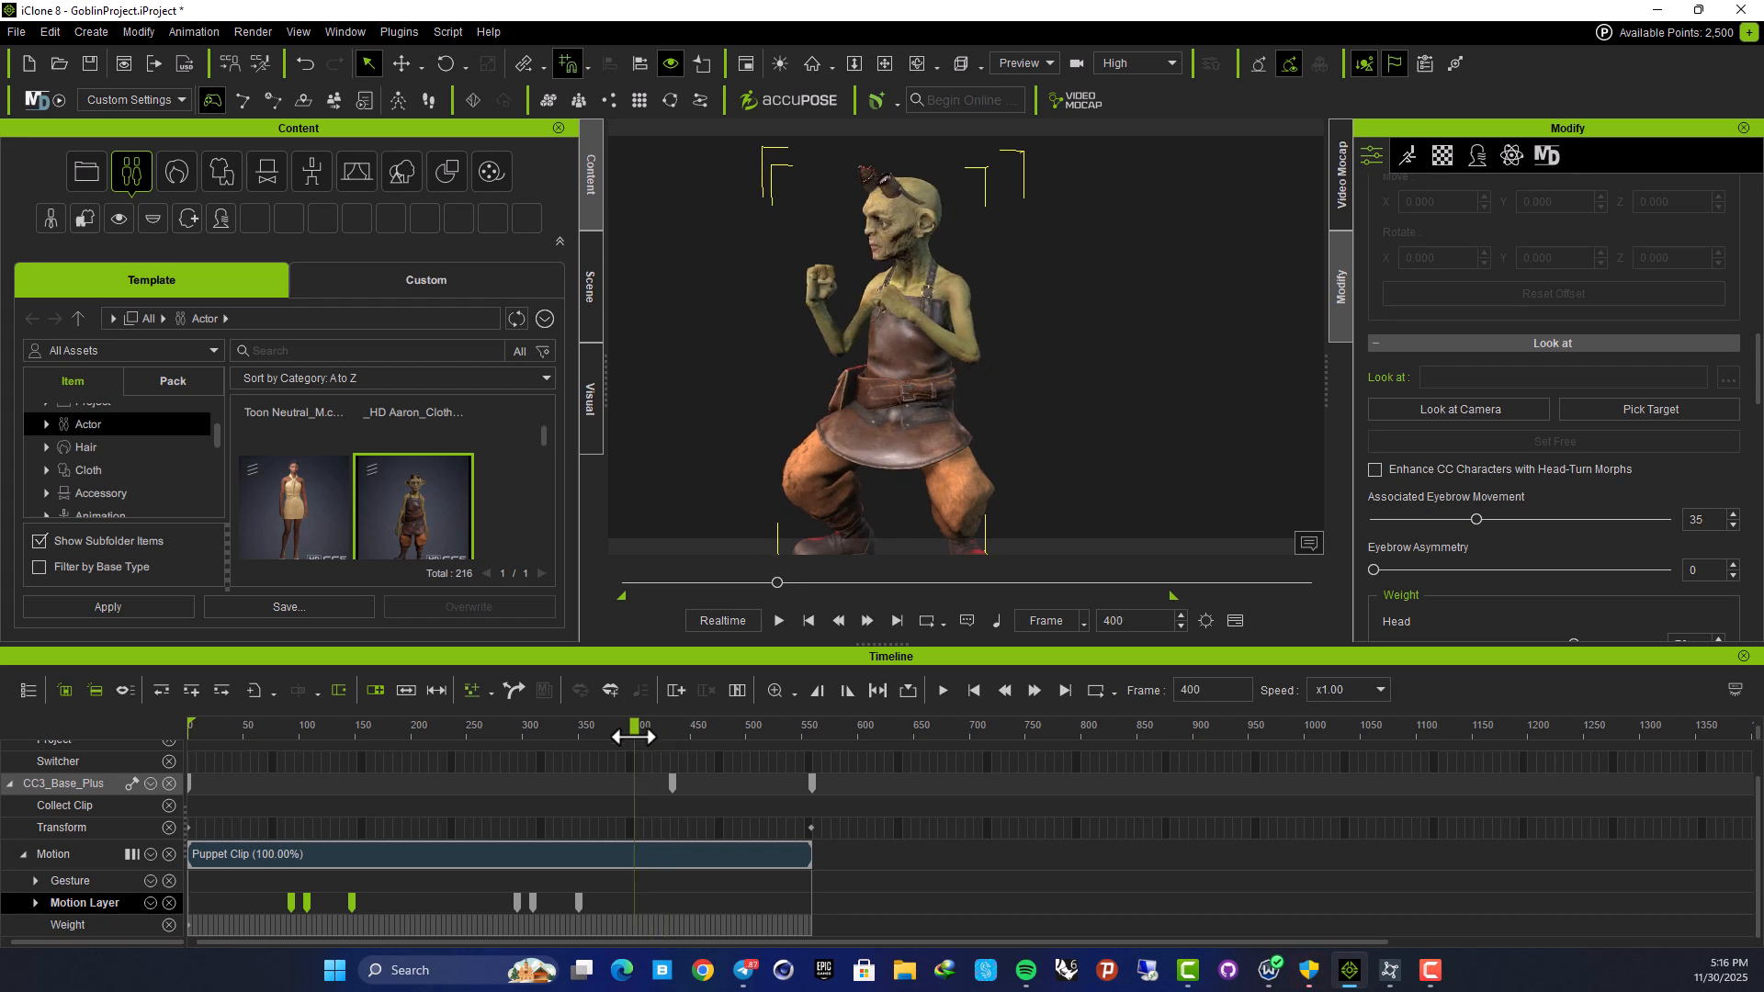
{"action": "left_click", "coordinate": [671, 779]}
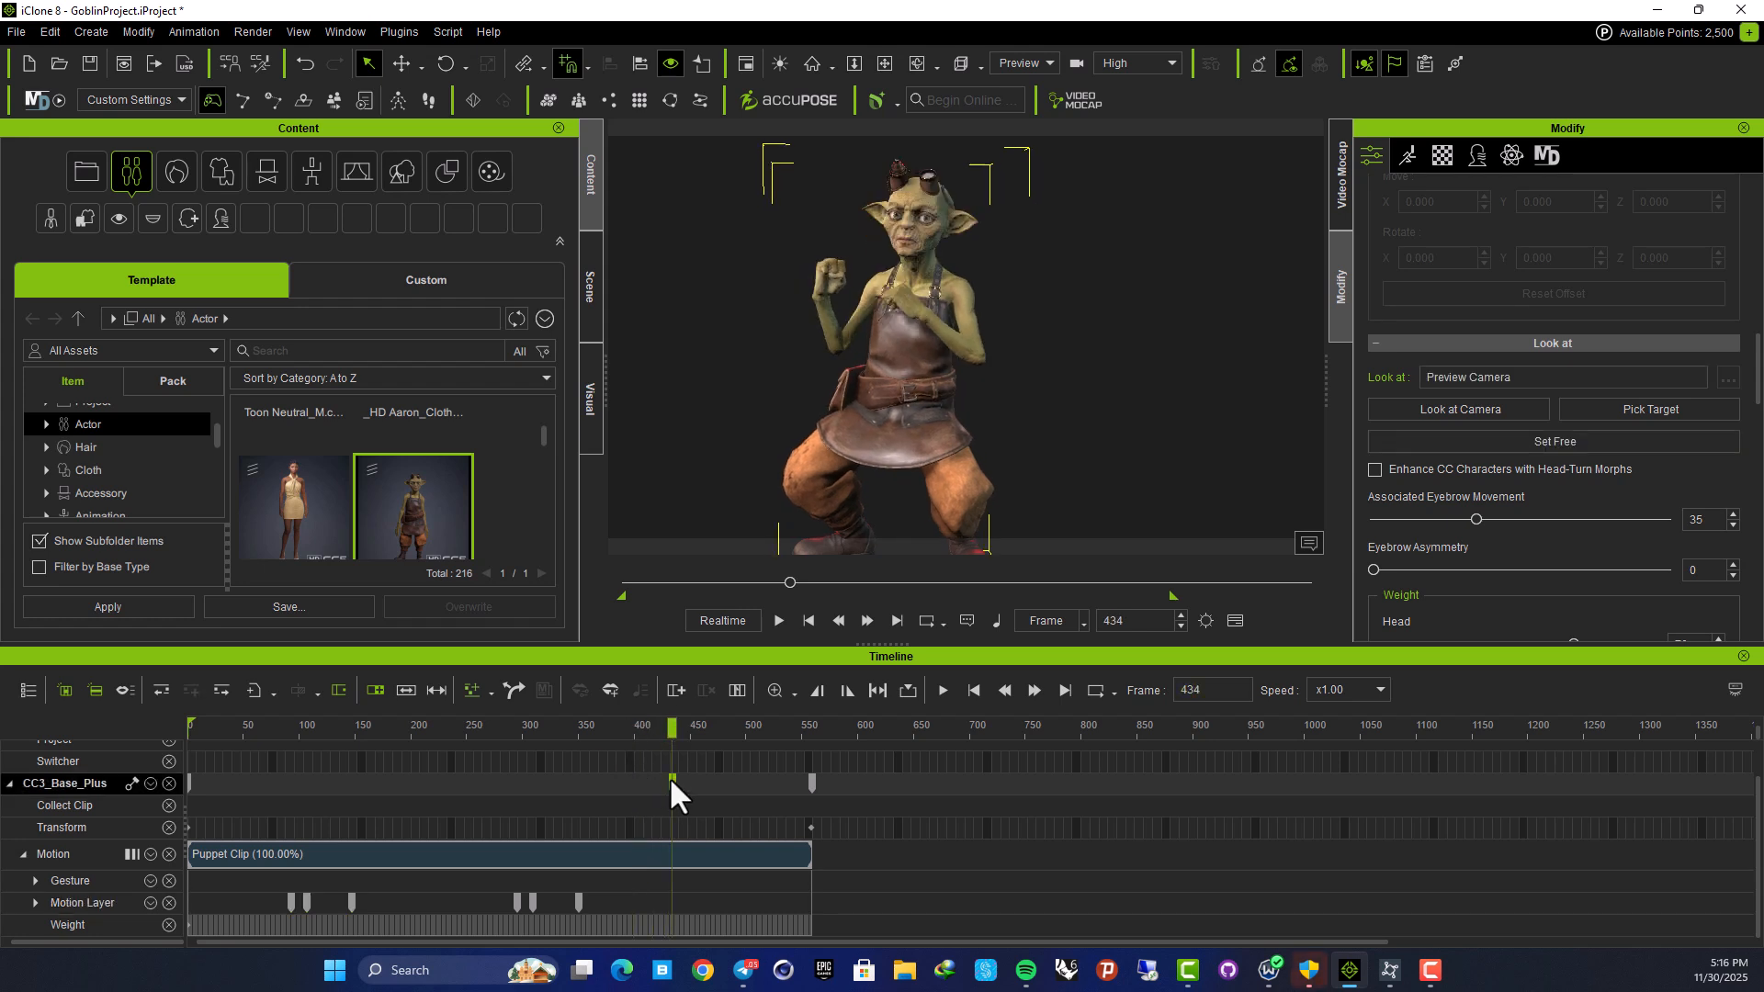
{"action": "key", "text": "Delete"}
{"action": "left_click_drag", "start_coordinate": [668, 730], "coordinate": [90, 793]}
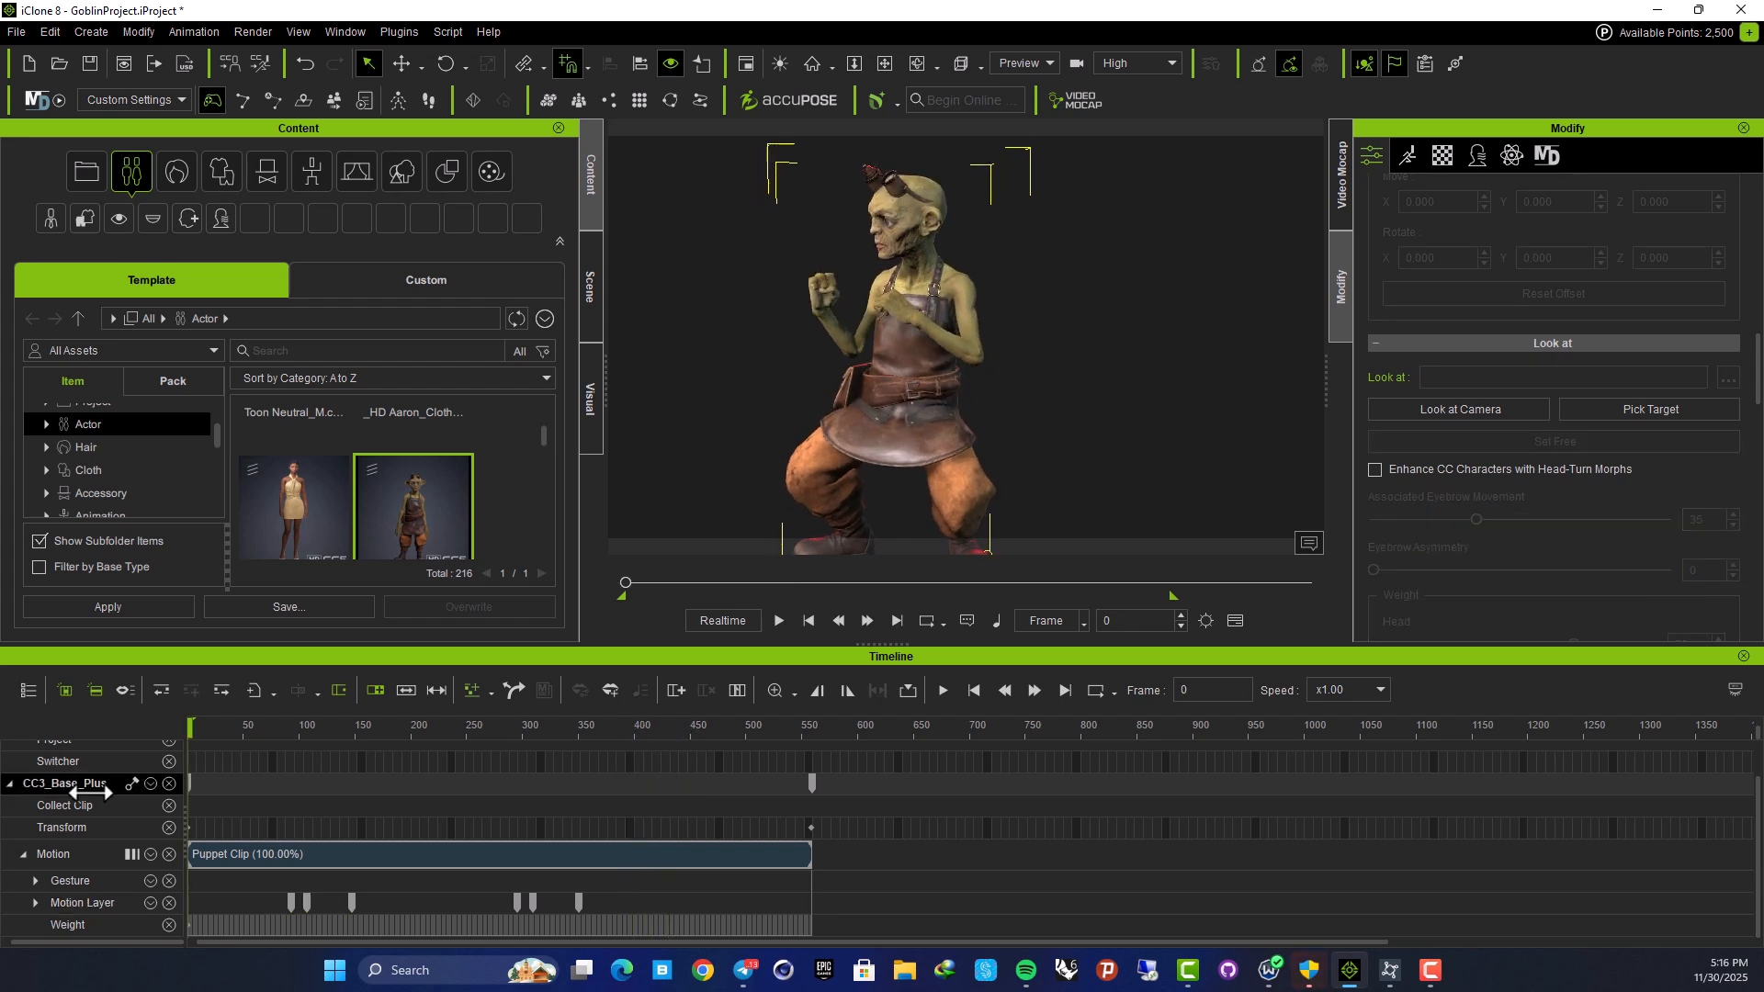
{"action": "left_click", "coordinate": [1436, 412]}
Play the animation back to confirm the goblin keeps facing the camera
{"action": "left_click_drag", "start_coordinate": [190, 726], "coordinate": [110, 785]}
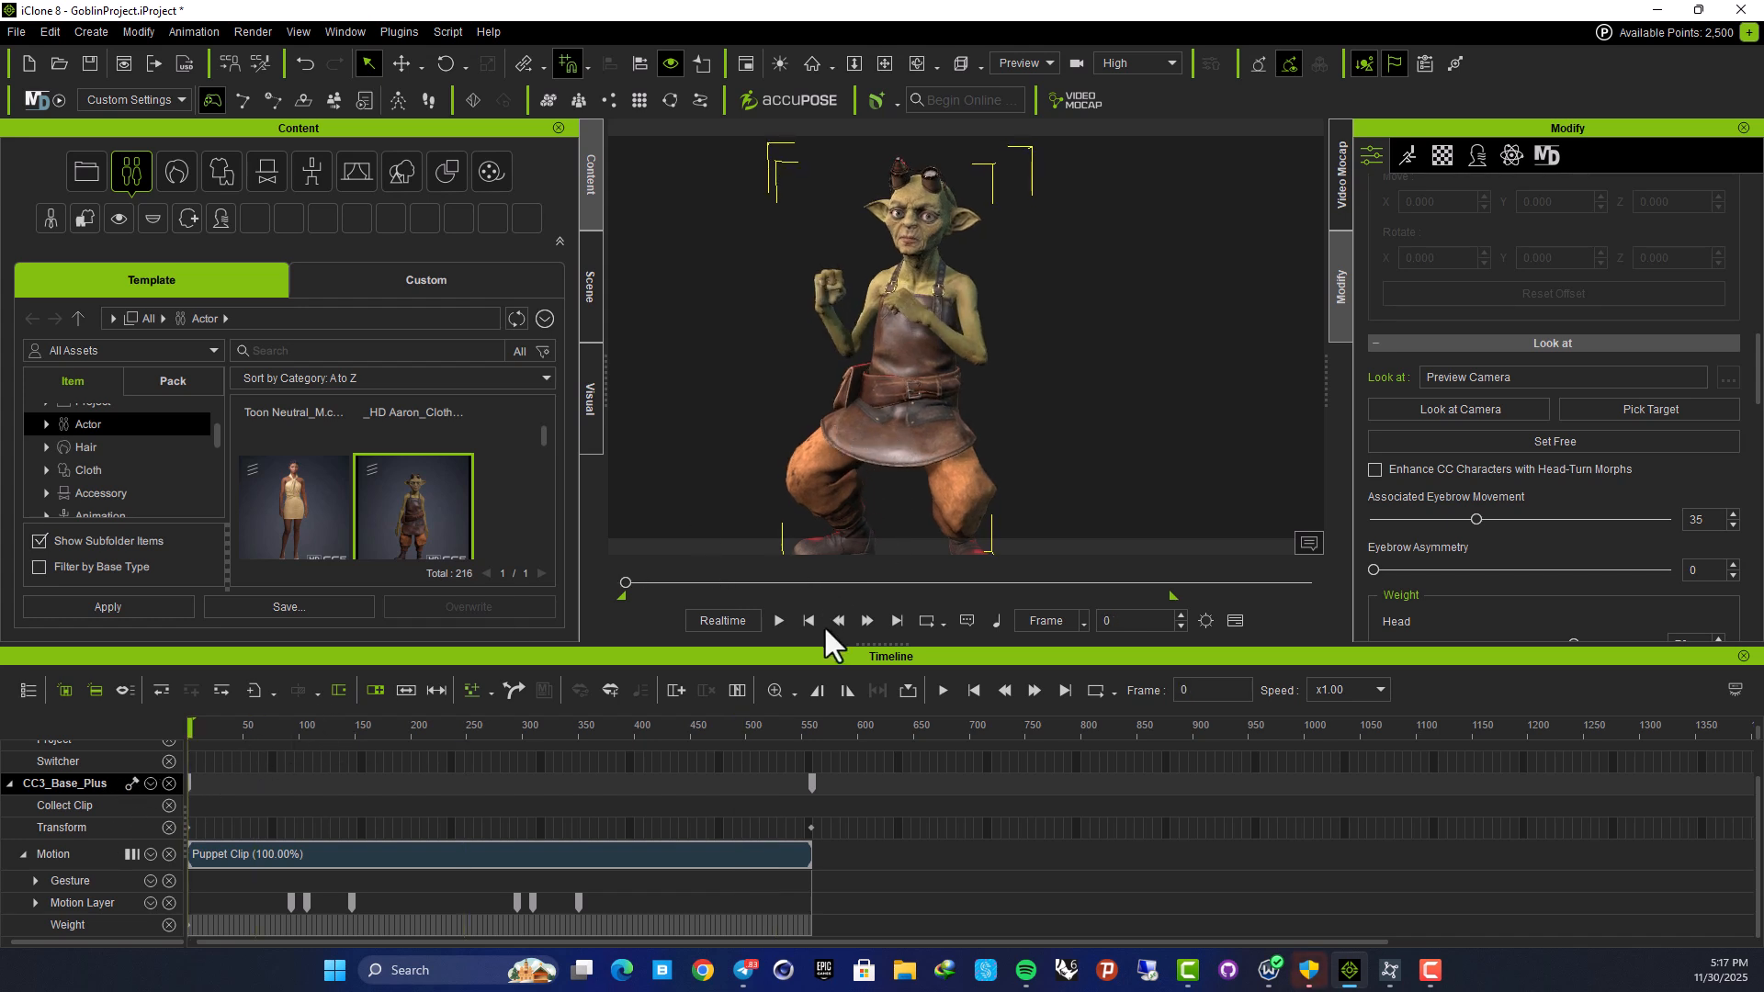
{"action": "left_click", "coordinate": [779, 621]}
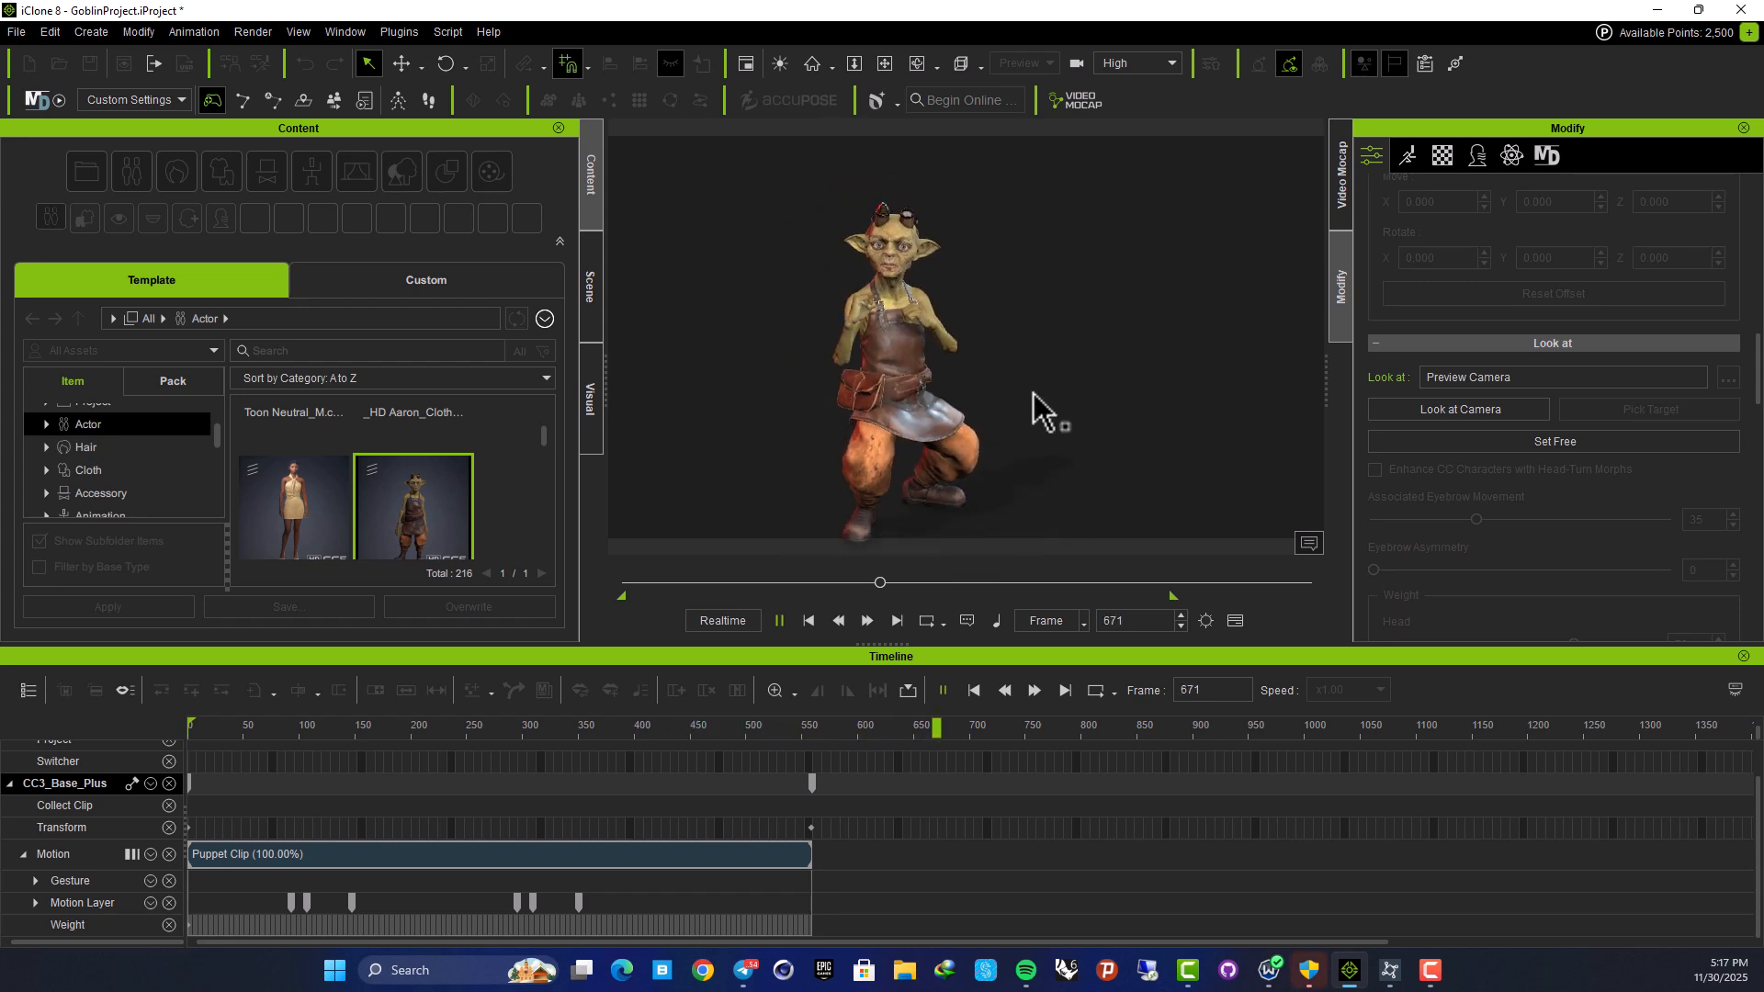
{"action": "key", "text": "space"}
{"action": "left_click", "coordinate": [1630, 404]}
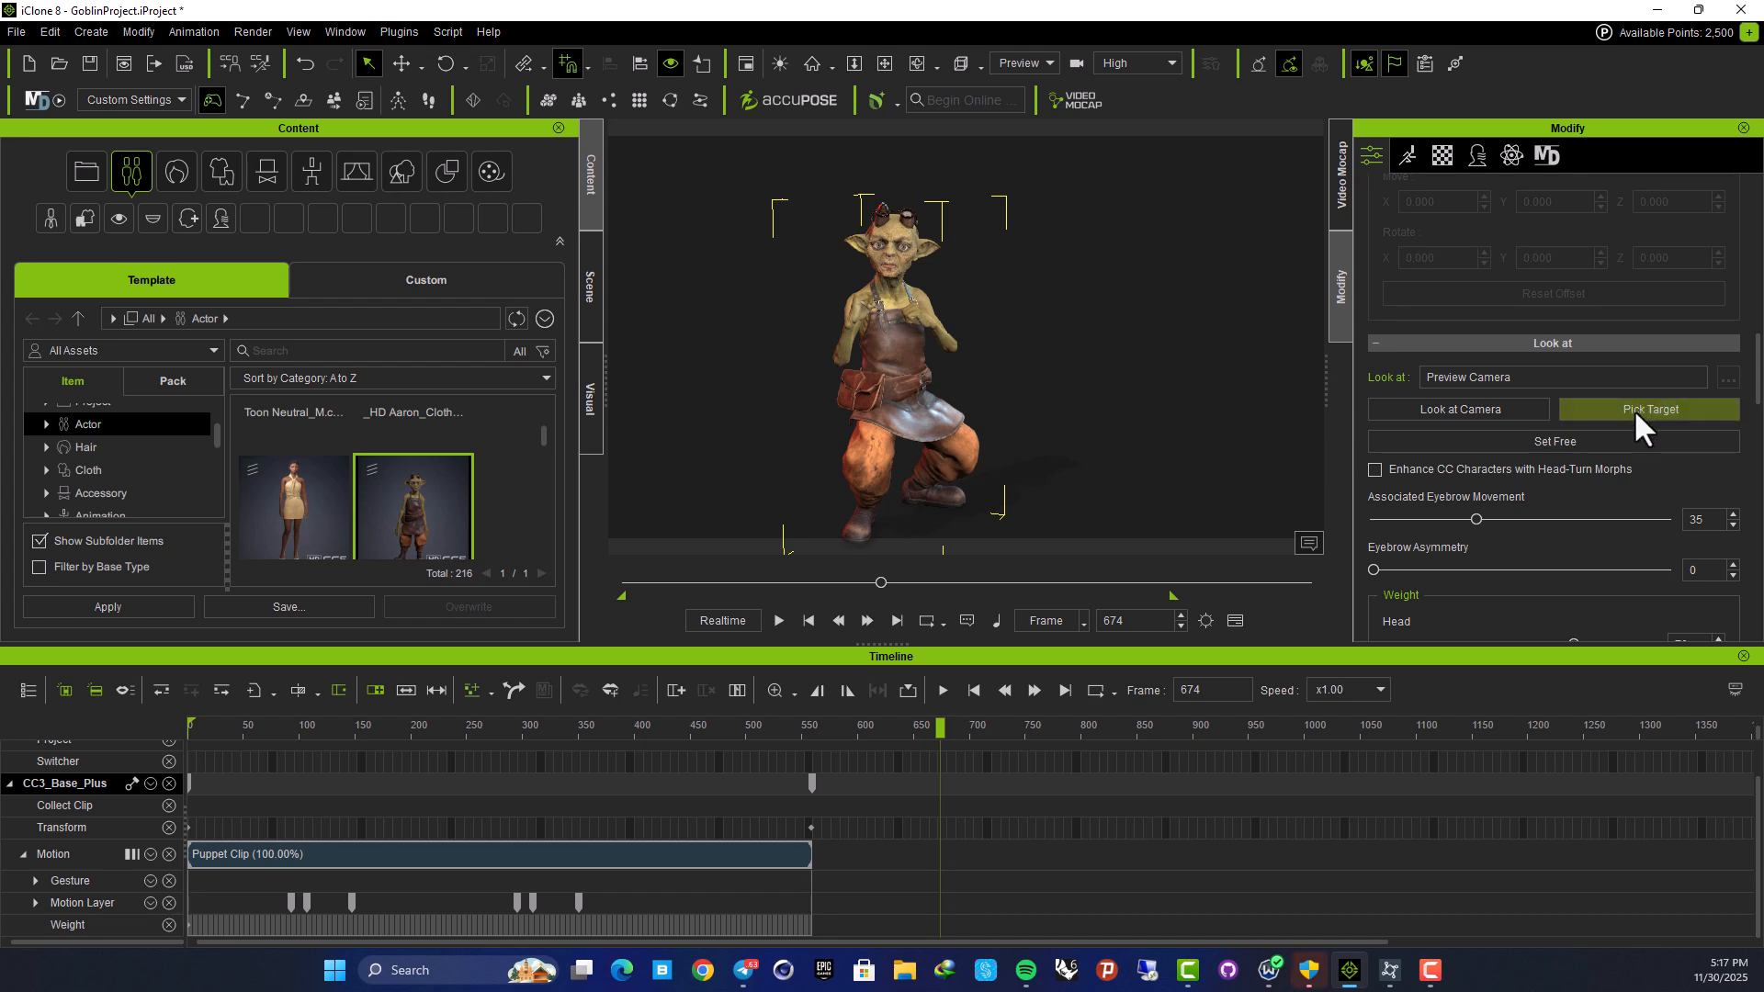
{"action": "right_click_drag", "start_coordinate": [966, 364], "coordinate": [634, 394]}
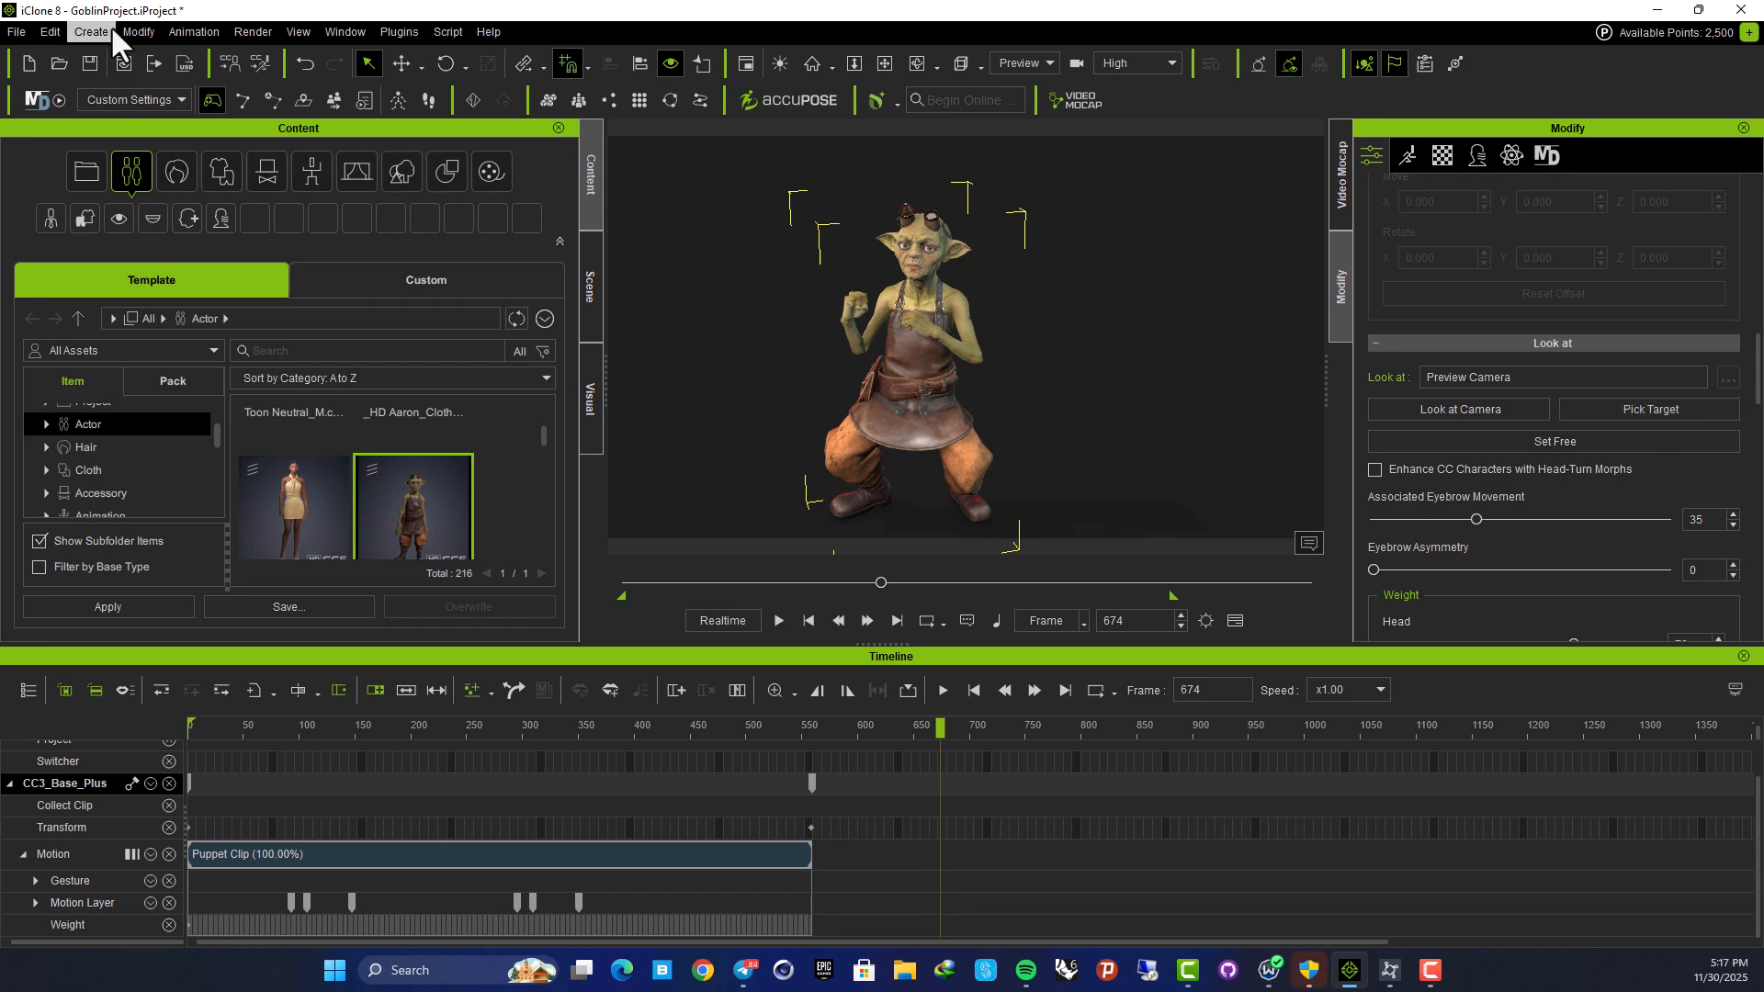
Add a sphere, Ball_000, through Create > Primitive Shape > Sphere
{"action": "left_click", "coordinate": [50, 32]}
{"action": "mouse_move", "coordinate": [93, 31]}
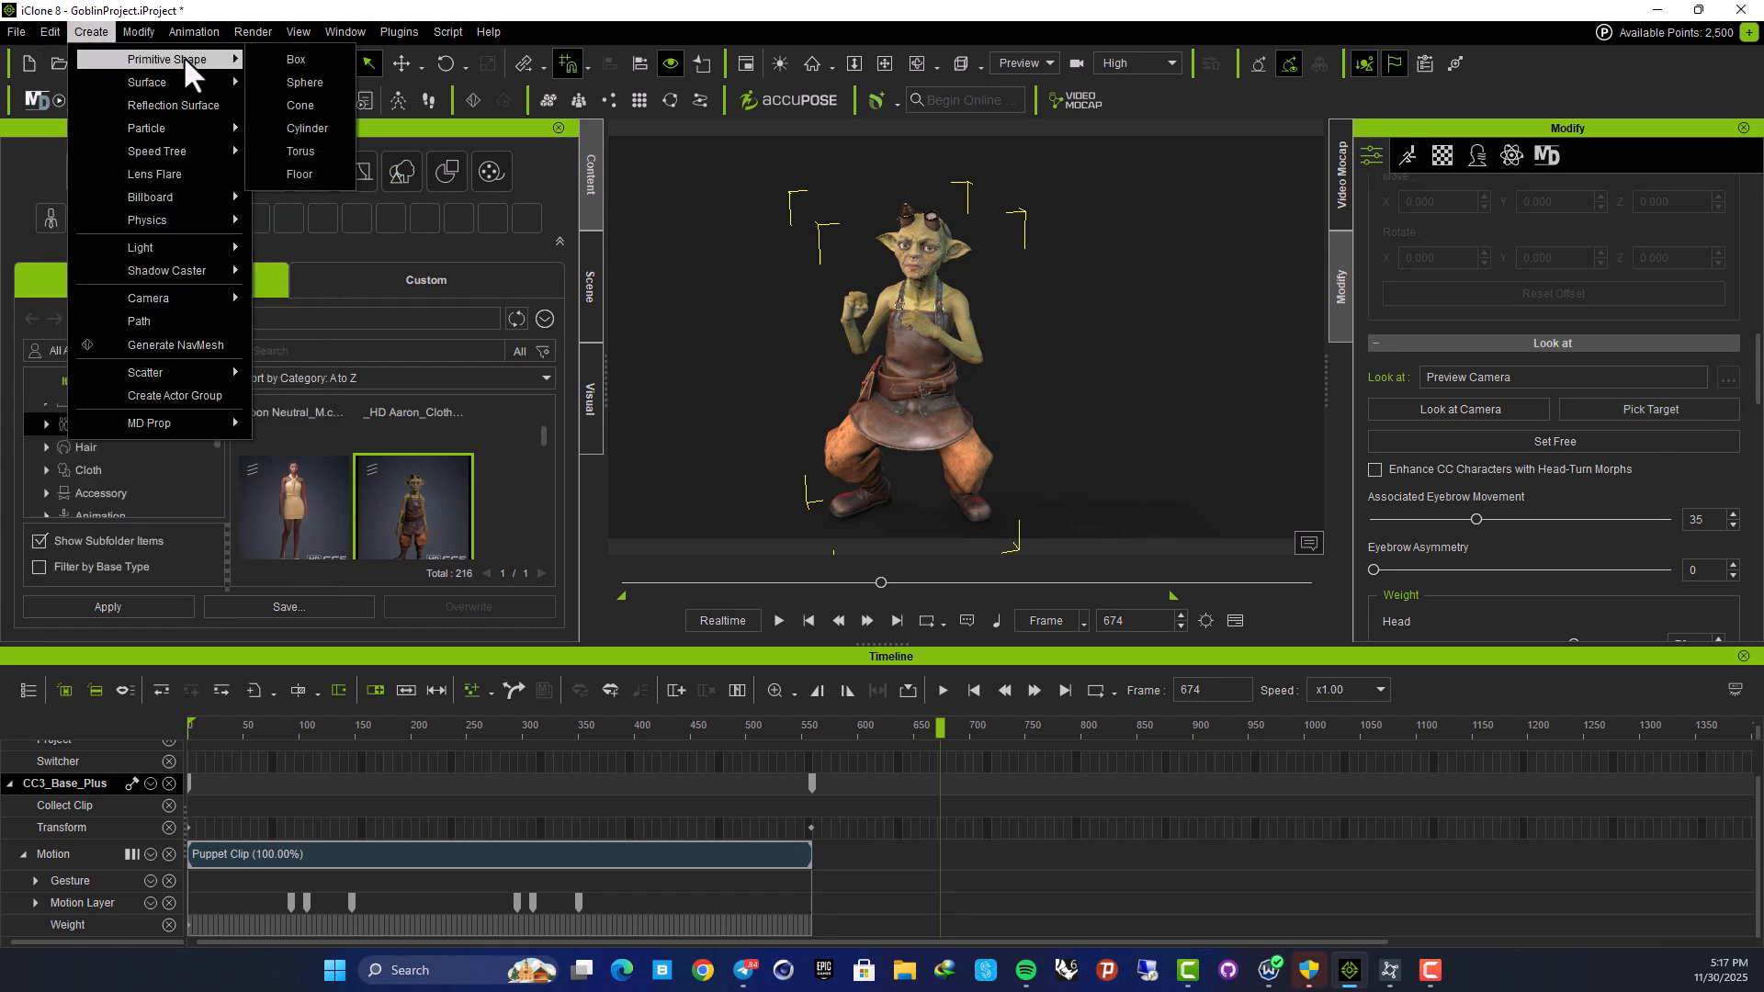
{"action": "mouse_move", "coordinate": [195, 83]}
{"action": "left_click", "coordinate": [322, 74]}
{"action": "scroll", "coordinate": [892, 460], "scroll_direction": "up", "scroll_amount": 2}
{"action": "scroll", "coordinate": [902, 496], "scroll_direction": "down", "scroll_amount": 5}
{"action": "right_click_drag", "start_coordinate": [905, 467], "coordinate": [885, 453]}
{"action": "scroll", "coordinate": [886, 453], "scroll_direction": "up", "scroll_amount": 2}
{"action": "mouse_move", "coordinate": [886, 452]}
{"action": "middle_mouse_down"}
{"action": "mouse_move", "coordinate": [842, 441]}
{"action": "mouse_move", "coordinate": [901, 429]}
{"action": "middle_mouse_up"}
{"action": "scroll", "coordinate": [901, 429], "scroll_direction": "down", "scroll_amount": 5}
{"action": "scroll", "coordinate": [925, 435], "scroll_direction": "up", "scroll_amount": 1}
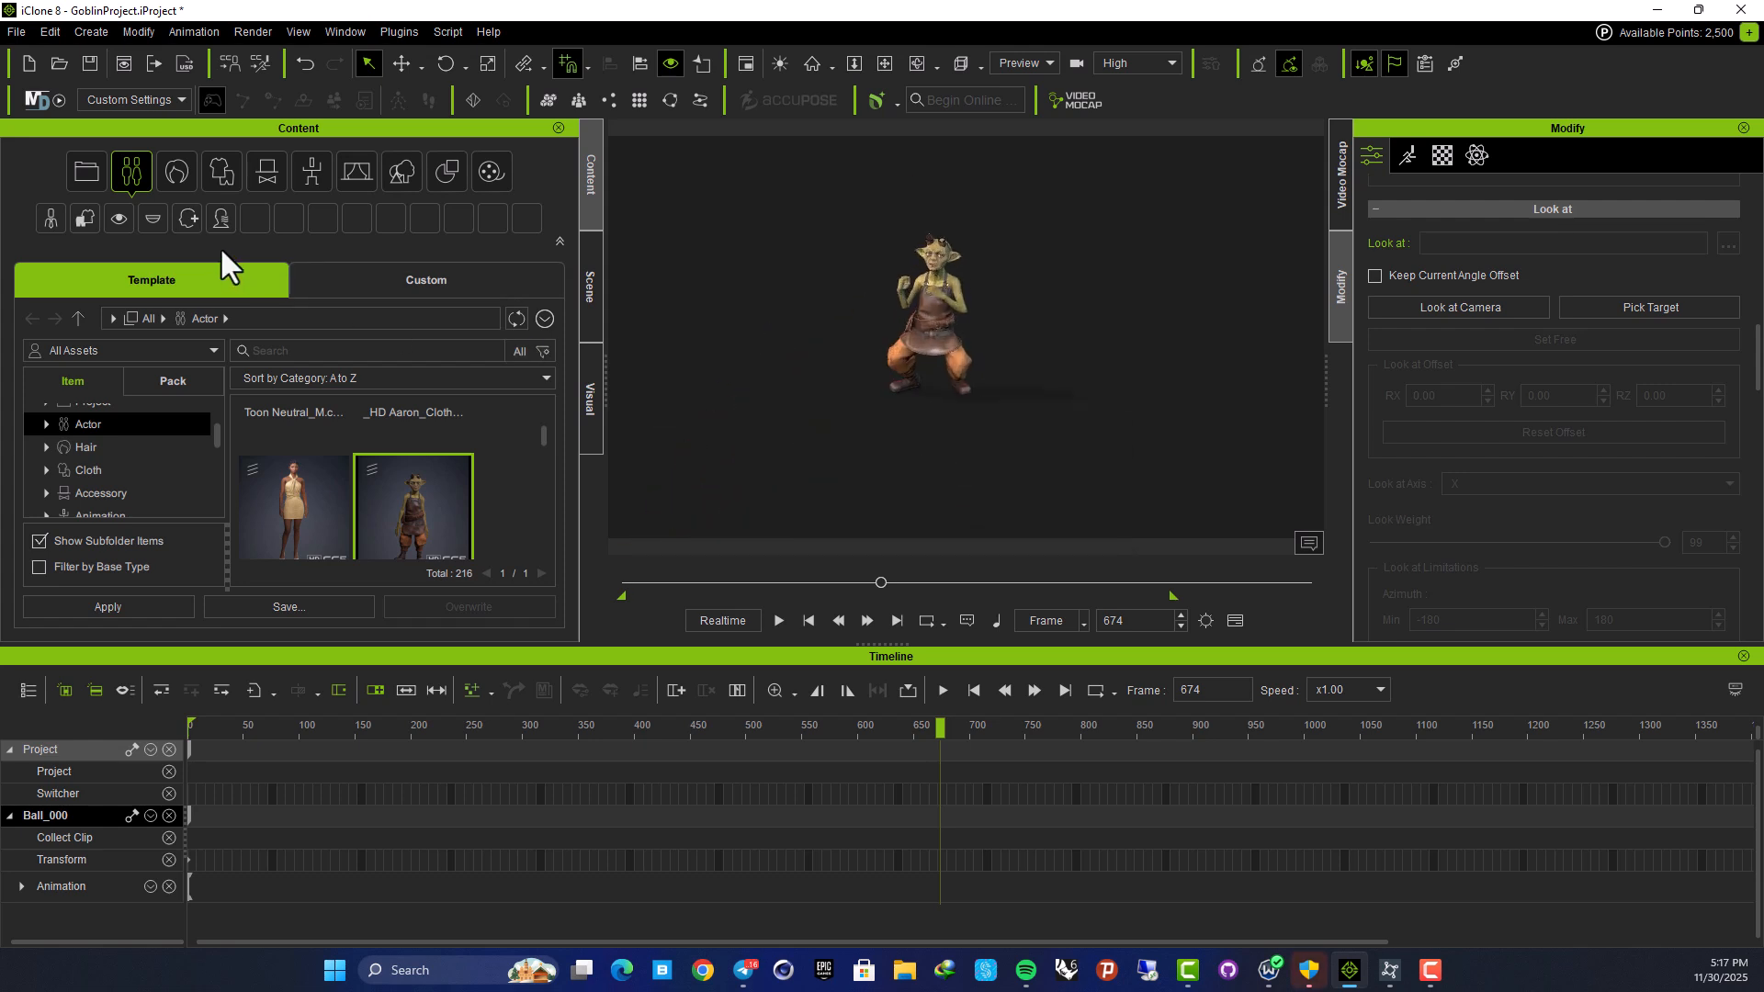
Select Ball_000 in the Scene list and set its X and Y scale to 1
{"action": "left_click", "coordinate": [588, 266]}
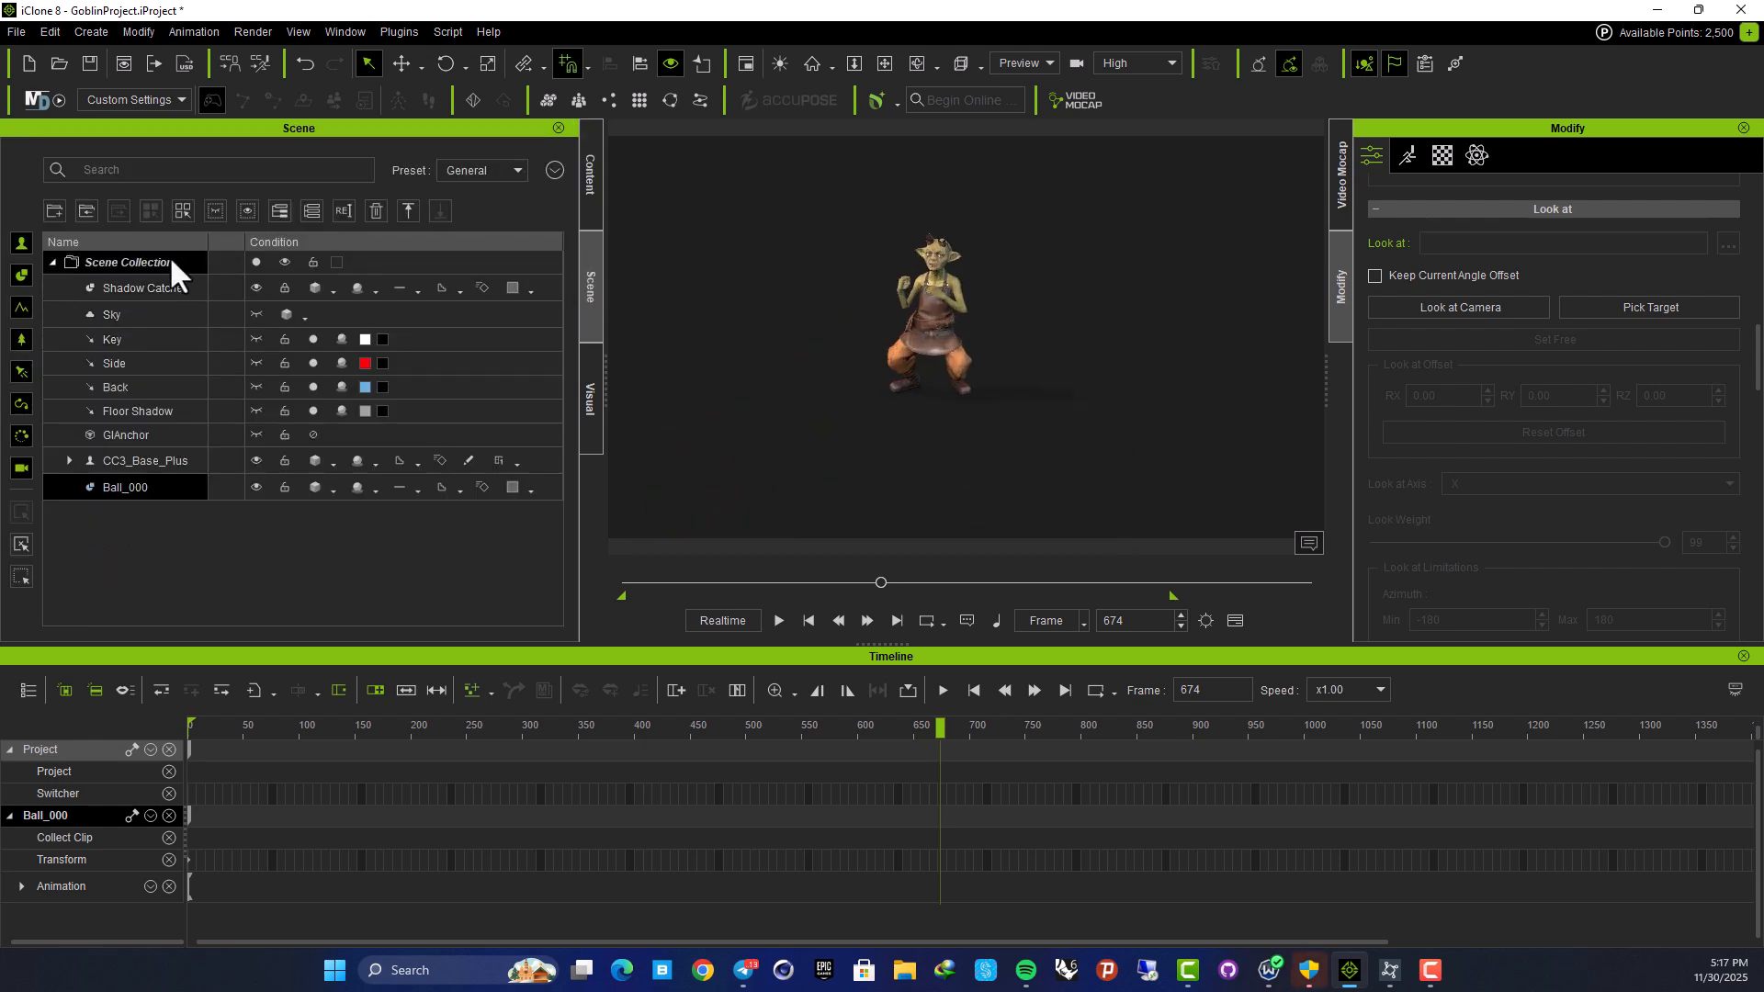
{"action": "left_click", "coordinate": [142, 481]}
{"action": "key", "text": "Home"}
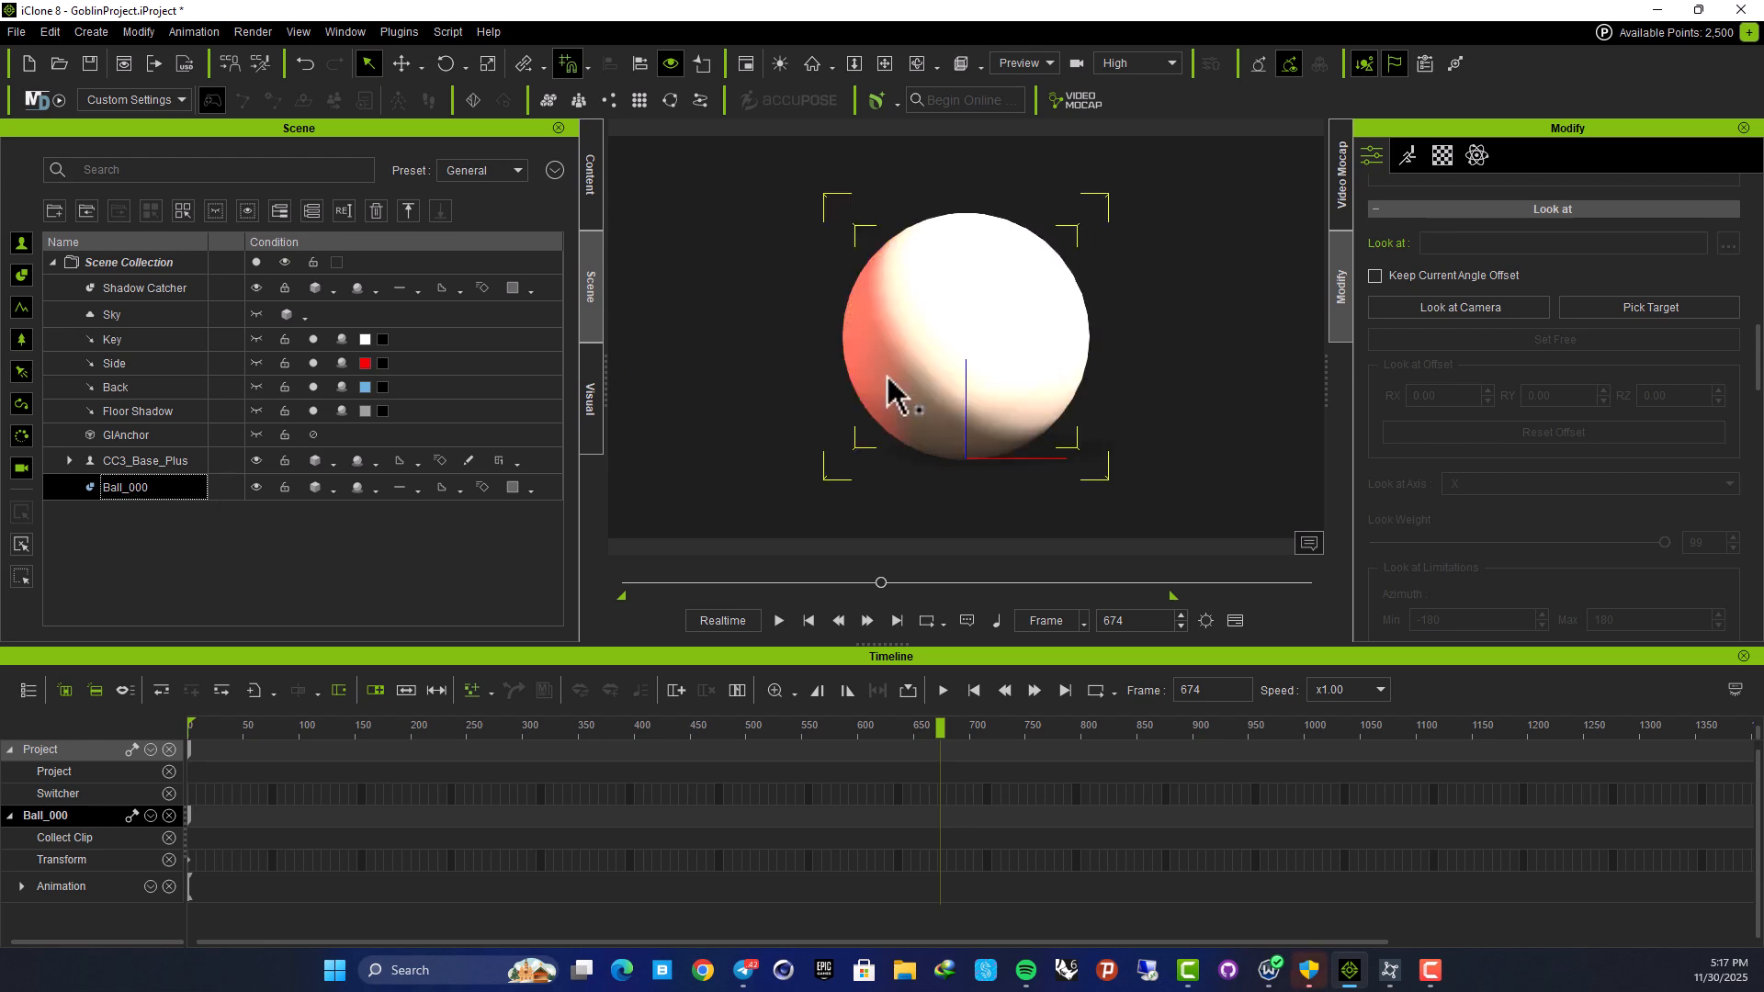
{"action": "scroll", "coordinate": [965, 350], "scroll_direction": "down", "scroll_amount": 4}
{"action": "right_click_drag", "start_coordinate": [970, 354], "coordinate": [1177, 499]}
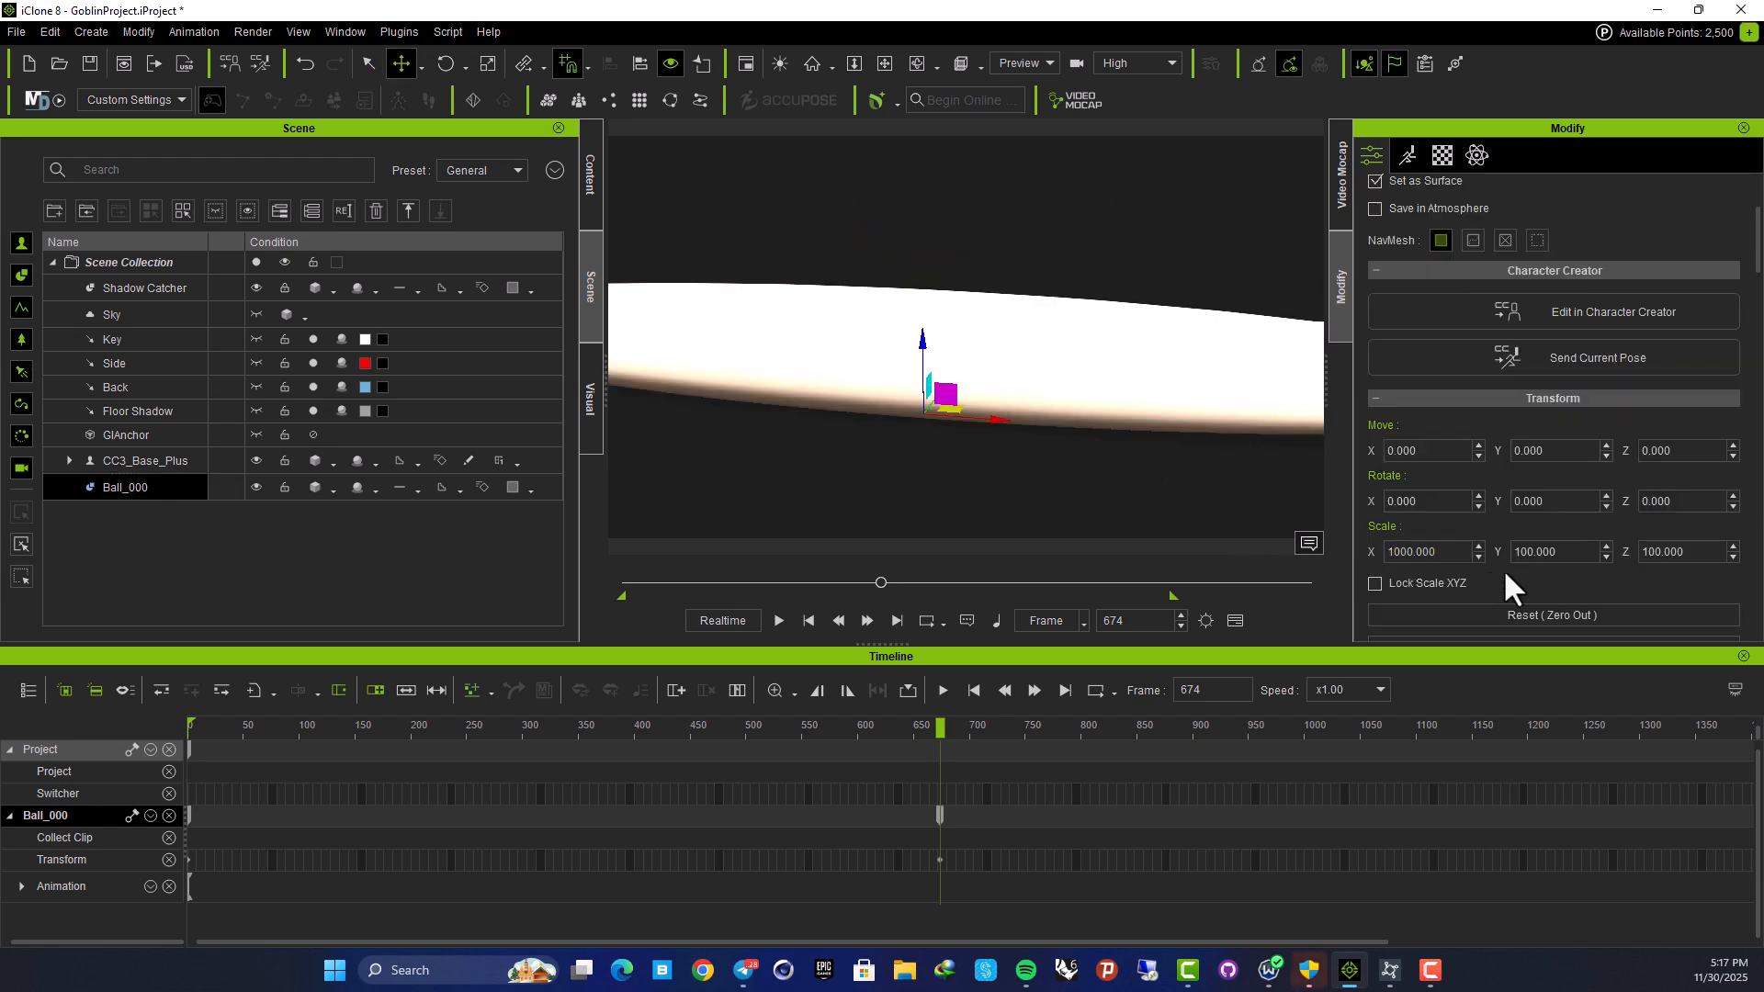
{"action": "left_click_drag", "start_coordinate": [1451, 556], "coordinate": [1247, 553]}
{"action": "type", "text": "1"}
{"action": "double_click", "coordinate": [1544, 552]}
{"action": "type", "text": "1"}
{"action": "left_click", "coordinate": [1683, 552]}
Move the ball along X and Y up beside the goblin, at about X 400
{"action": "middle_click_drag", "start_coordinate": [952, 361], "coordinate": [786, 391]}
{"action": "scroll", "coordinate": [780, 343], "scroll_direction": "down", "scroll_amount": 2}
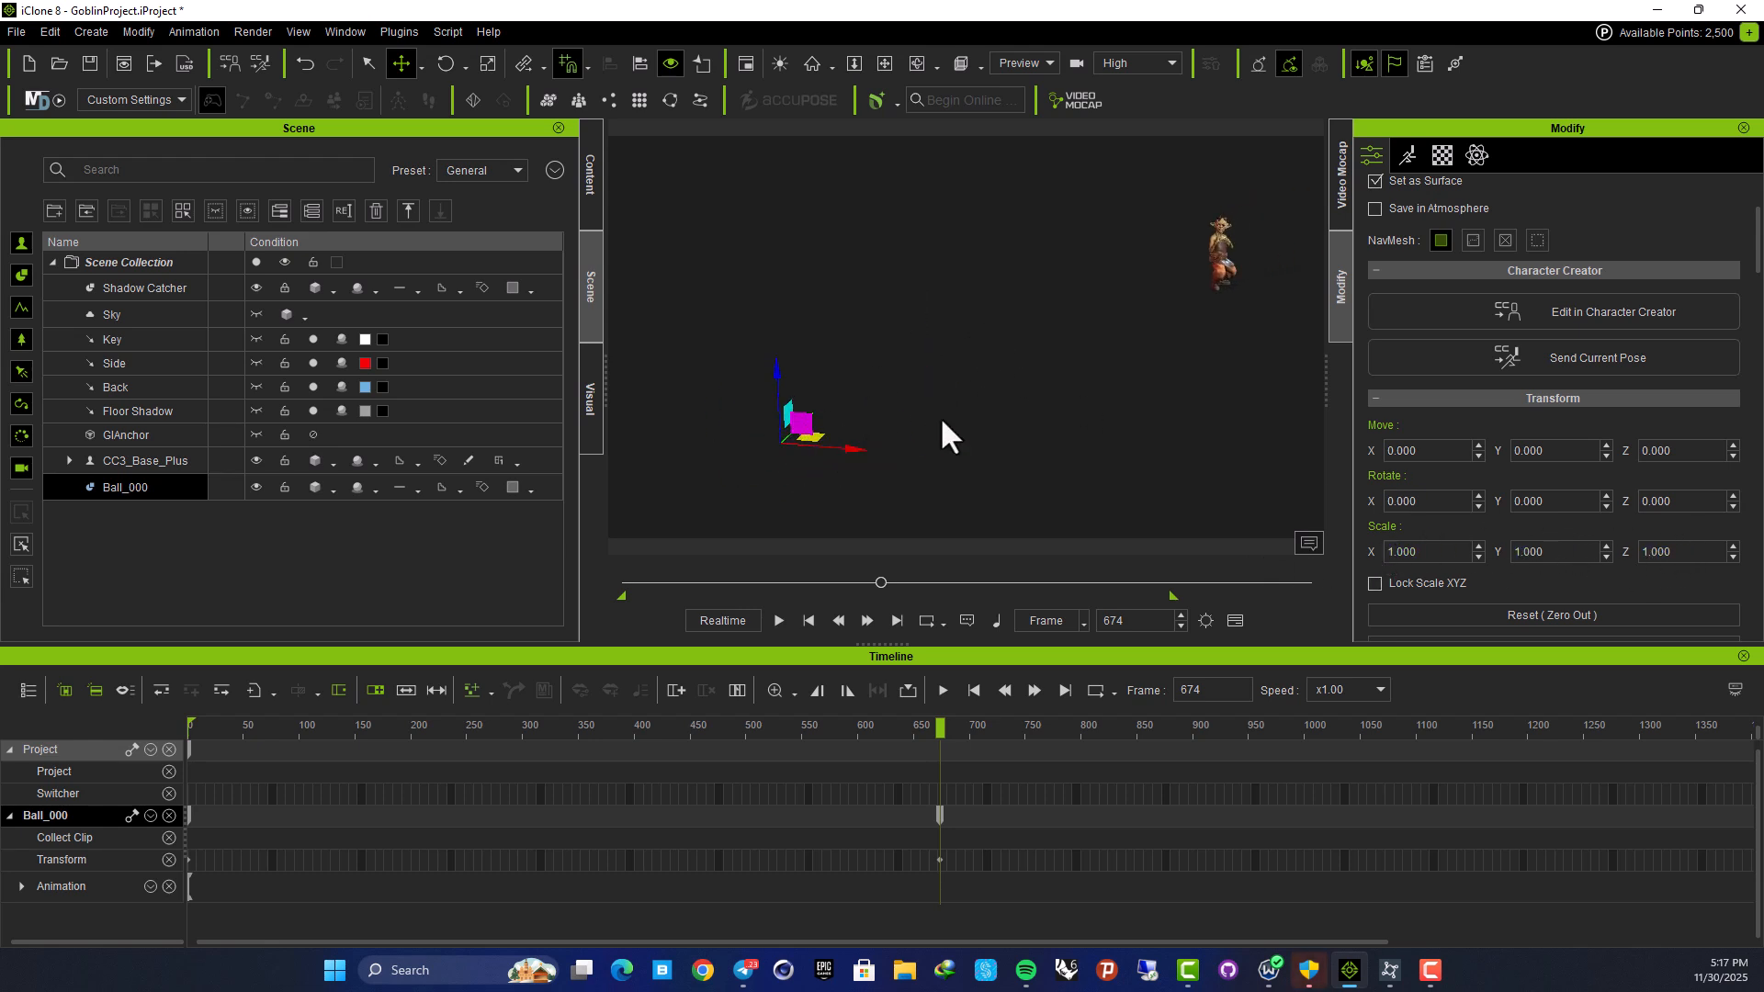
{"action": "left_click_drag", "start_coordinate": [858, 450], "coordinate": [1217, 459]}
{"action": "right_click_drag", "start_coordinate": [1061, 369], "coordinate": [1040, 371]}
{"action": "middle_click_drag", "start_coordinate": [1039, 371], "coordinate": [827, 375]}
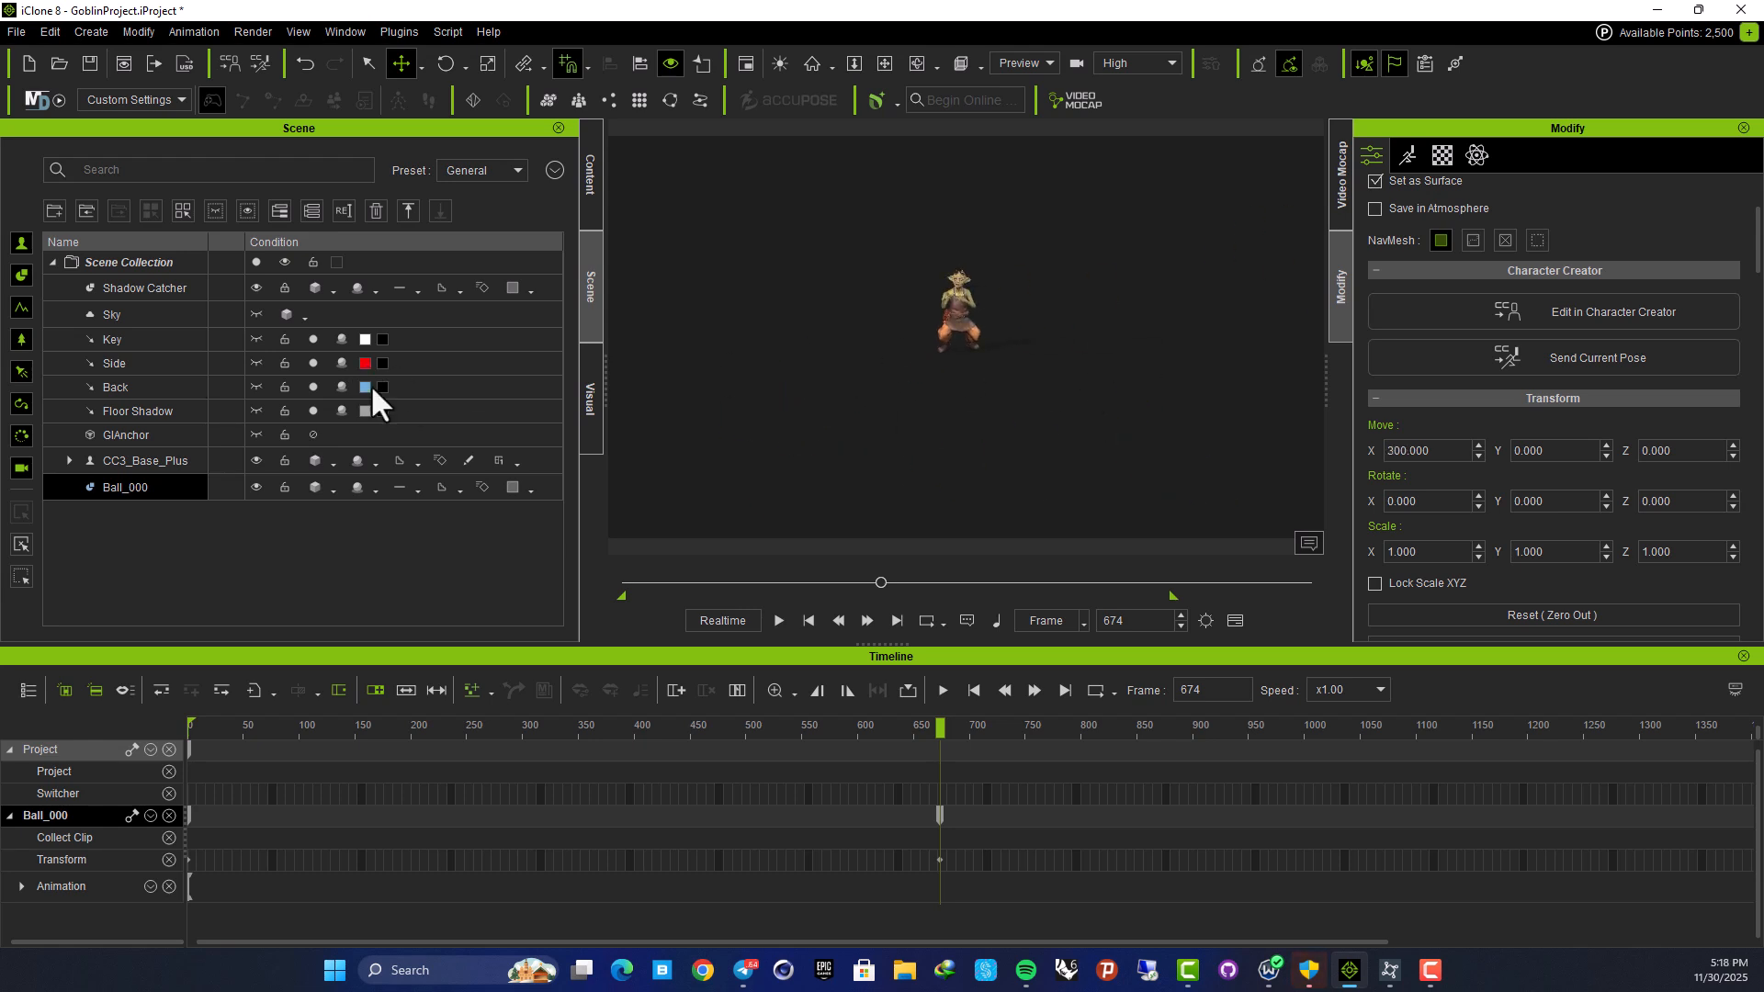
{"action": "middle_click_drag", "start_coordinate": [678, 445], "coordinate": [1102, 354]}
{"action": "left_click_drag", "start_coordinate": [840, 387], "coordinate": [1258, 257]}
{"action": "middle_click_drag", "start_coordinate": [1154, 267], "coordinate": [909, 272]}
{"action": "left_click_drag", "start_coordinate": [914, 312], "coordinate": [980, 349]}
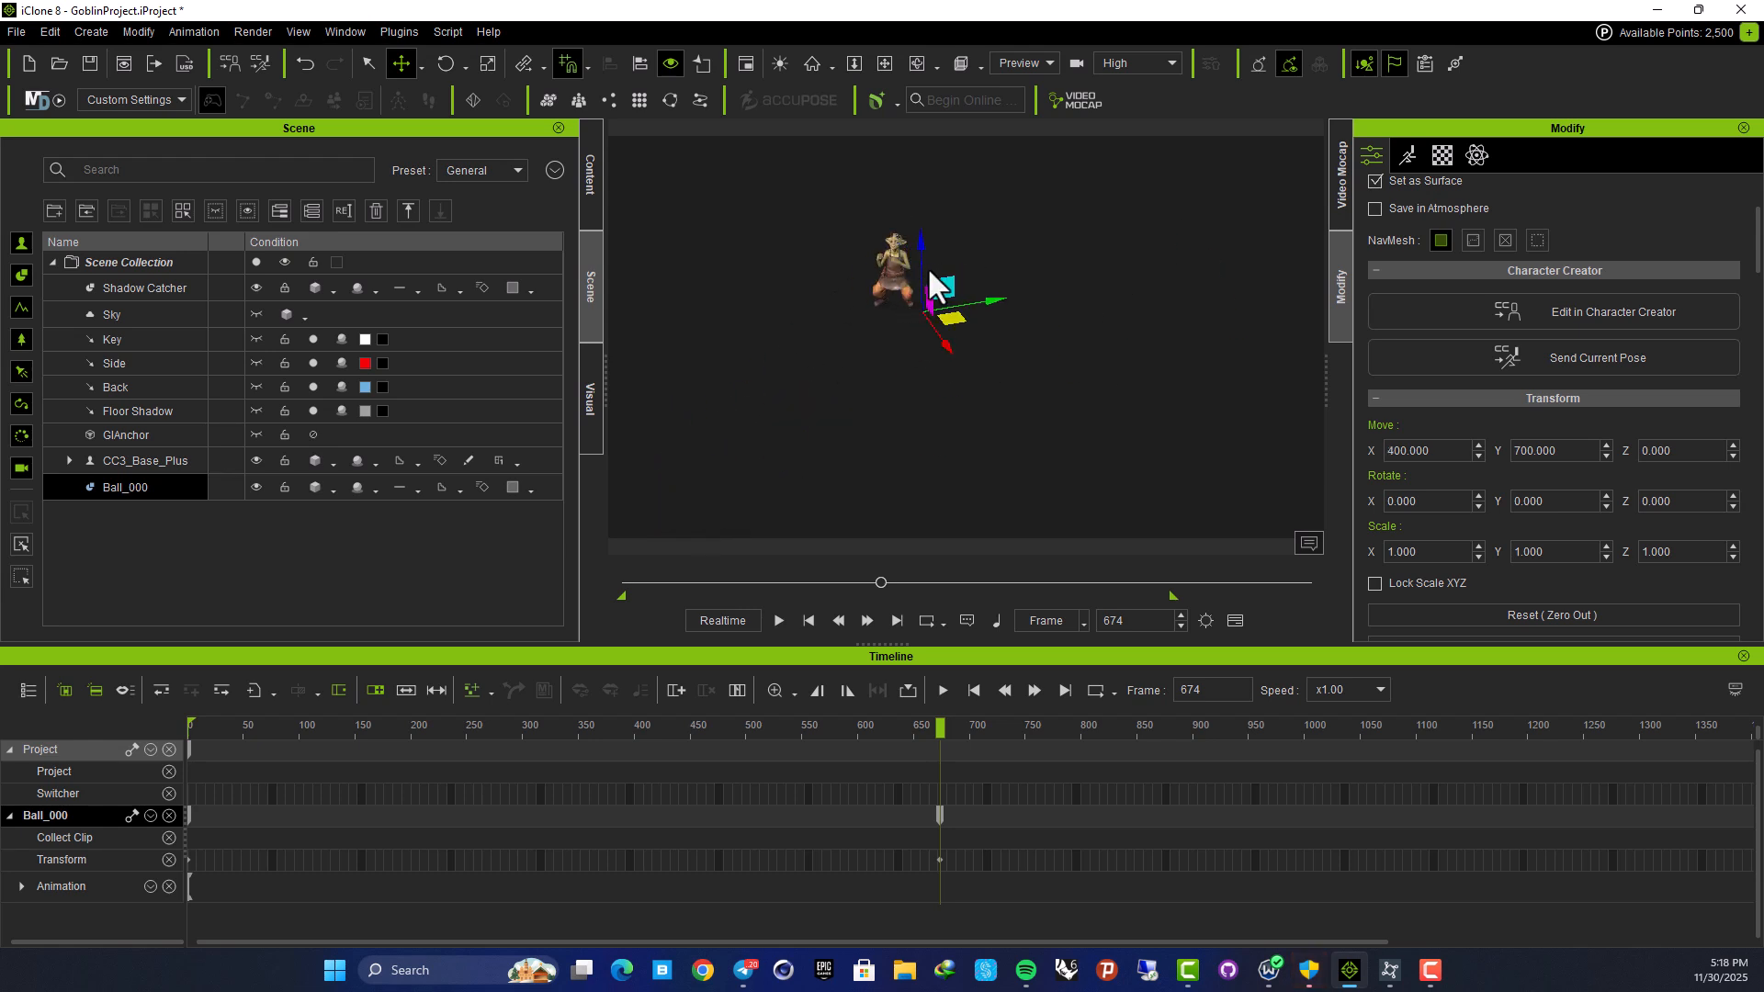
{"action": "left_click_drag", "start_coordinate": [922, 248], "coordinate": [919, 206]}
{"action": "scroll", "coordinate": [815, 180], "scroll_direction": "up", "scroll_amount": 5}
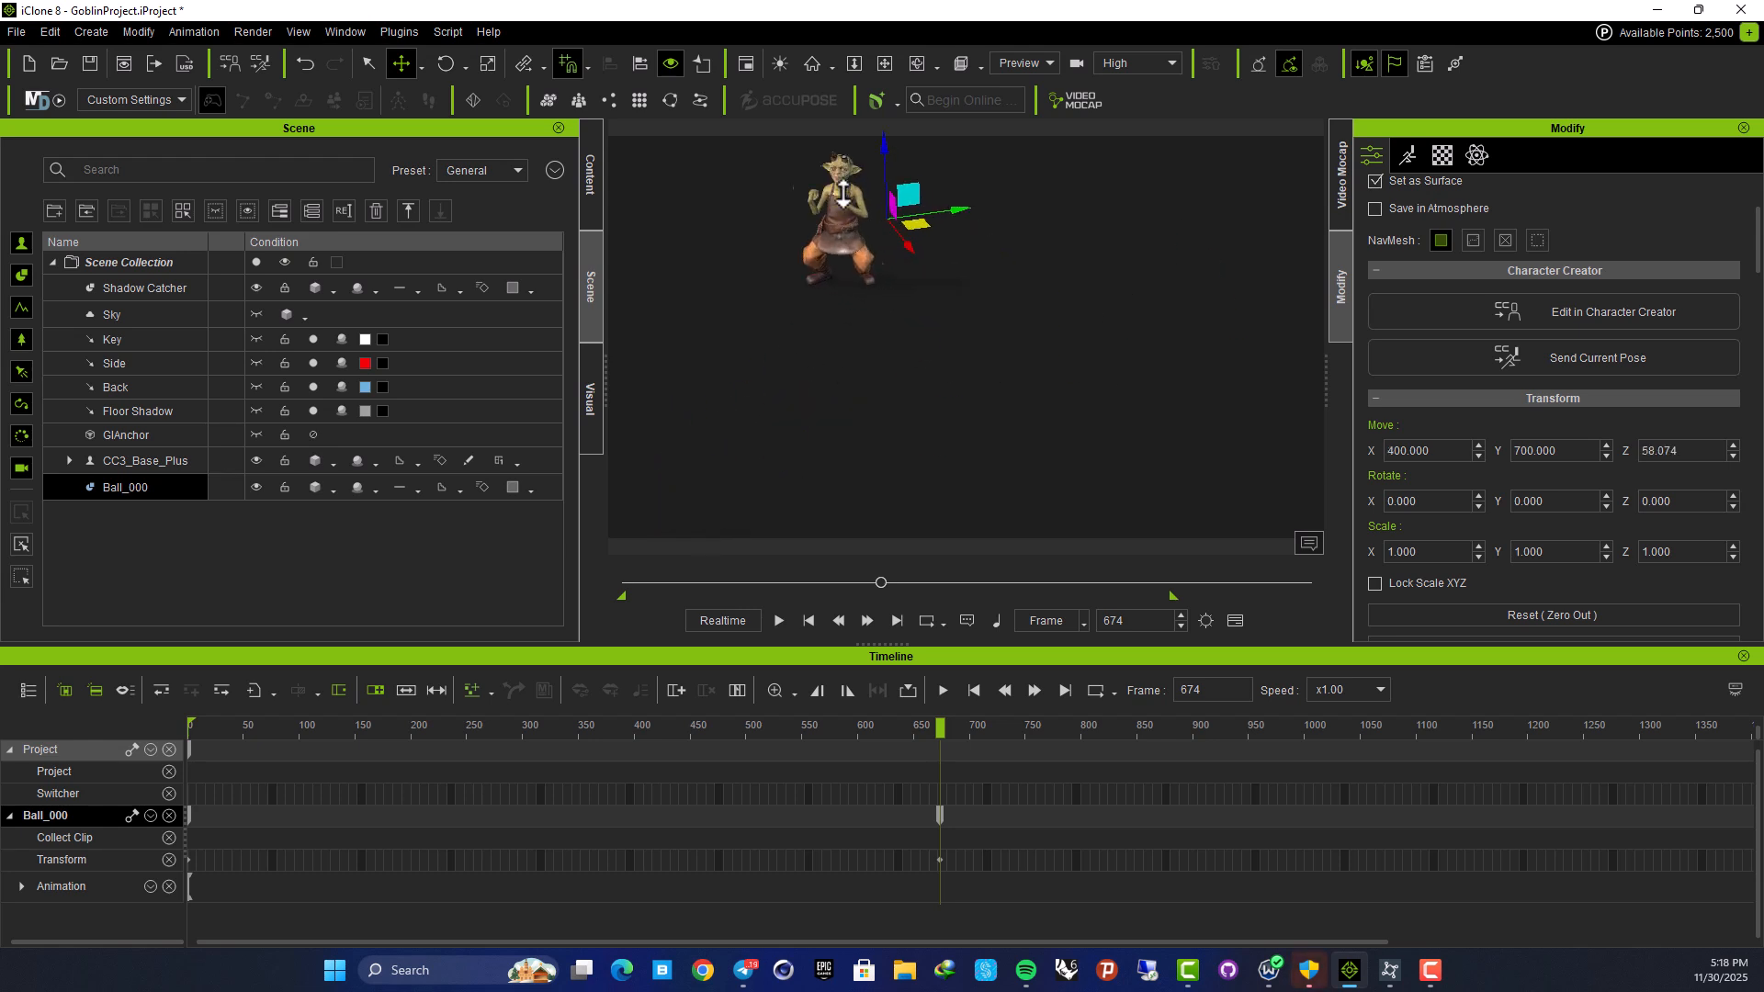
{"action": "middle_click_drag", "start_coordinate": [816, 180], "coordinate": [927, 409]}
{"action": "scroll", "coordinate": [927, 409], "scroll_direction": "up", "scroll_amount": 5}
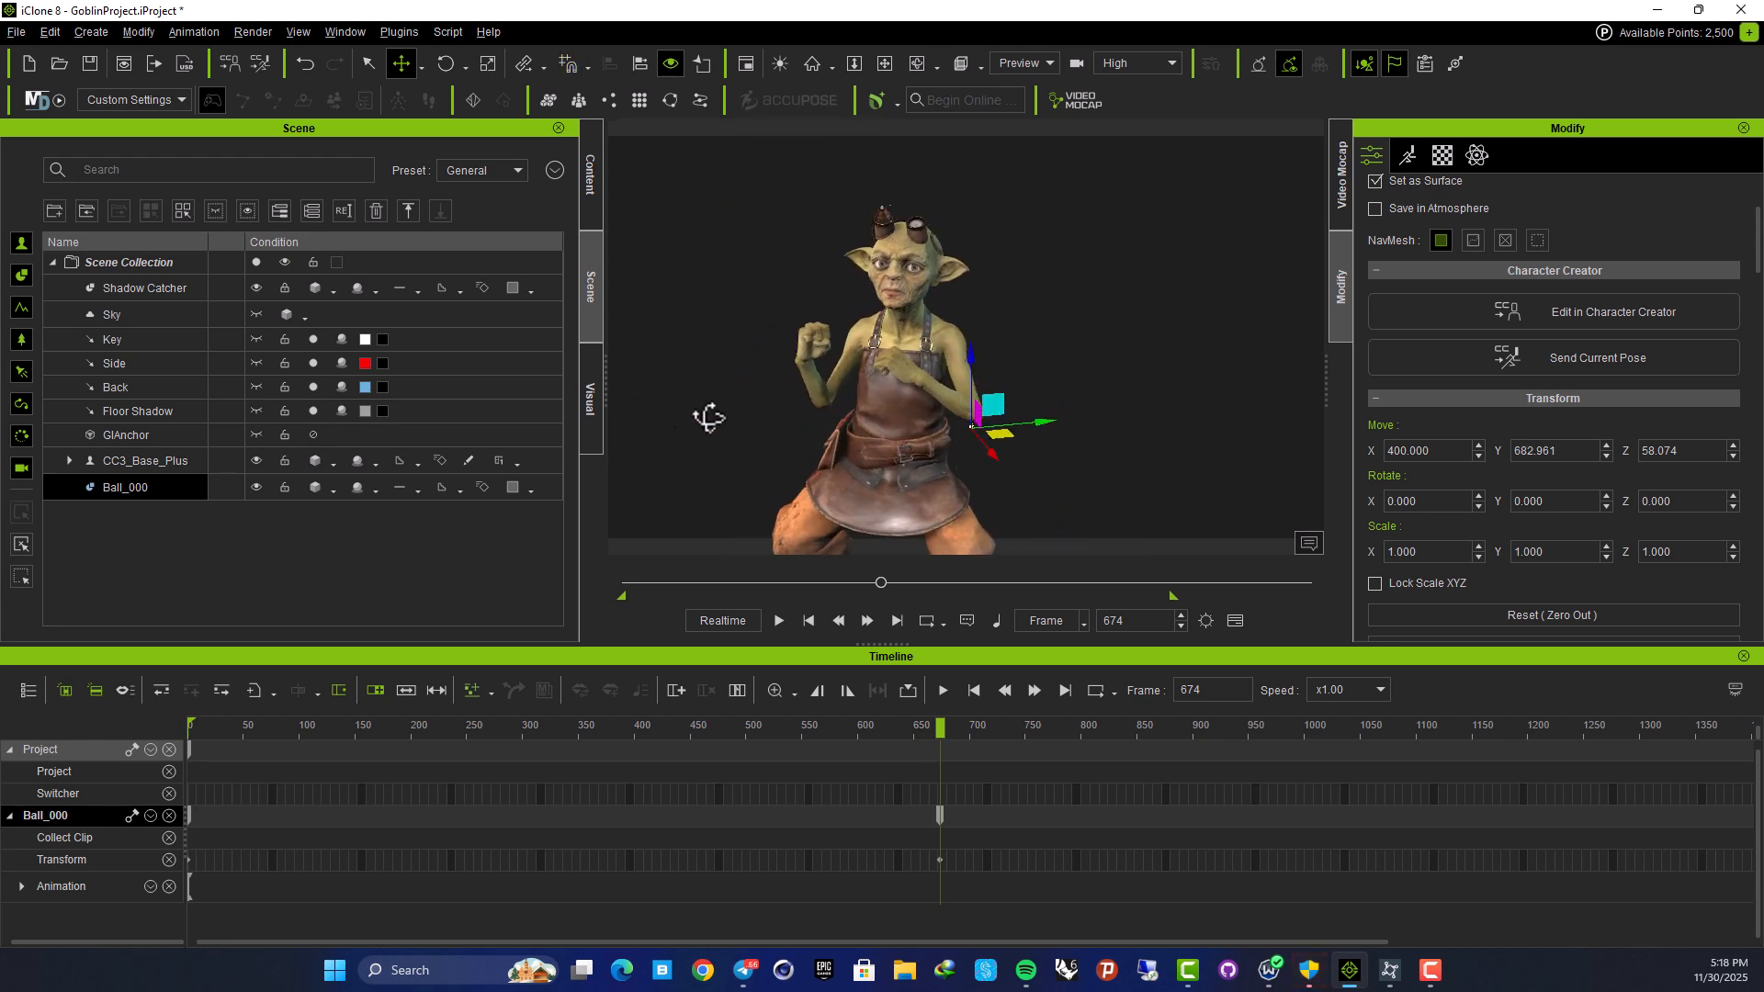
Scale the ball to 3 on all axes and raise it to about Z 80
{"action": "type", "text": "3"}
{"action": "key", "text": "Return"}
{"action": "left_click", "coordinate": [1563, 552]}
{"action": "type", "text": "3"}
{"action": "key", "text": "Tab"}
{"action": "type", "text": "3"}
{"action": "key", "text": "Return"}
{"action": "left_click_drag", "start_coordinate": [970, 352], "coordinate": [973, 249]}
{"action": "right_click_drag", "start_coordinate": [933, 305], "coordinate": [1157, 340]}
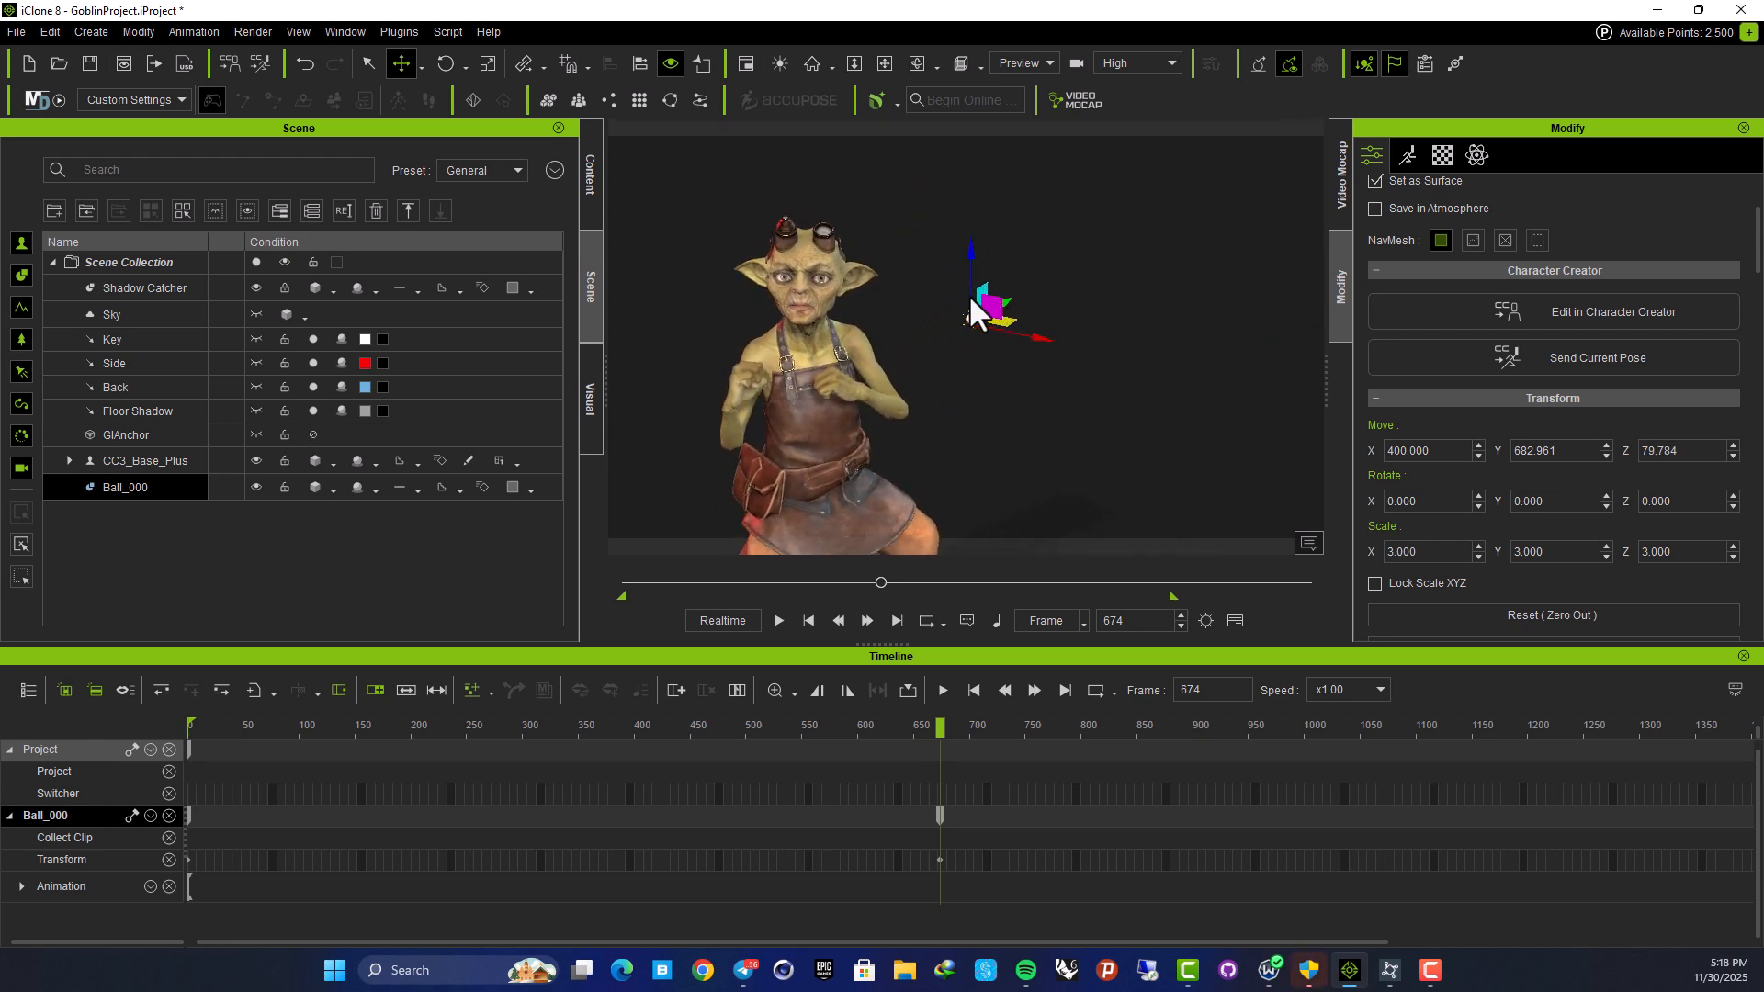
Pick the sphere as the goblin's Look At target, then reselect the sphere
{"action": "left_click", "coordinate": [816, 274]}
{"action": "scroll", "coordinate": [1451, 446], "scroll_direction": "down", "scroll_amount": 5}
{"action": "scroll", "coordinate": [1440, 443], "scroll_direction": "down", "scroll_amount": 3}
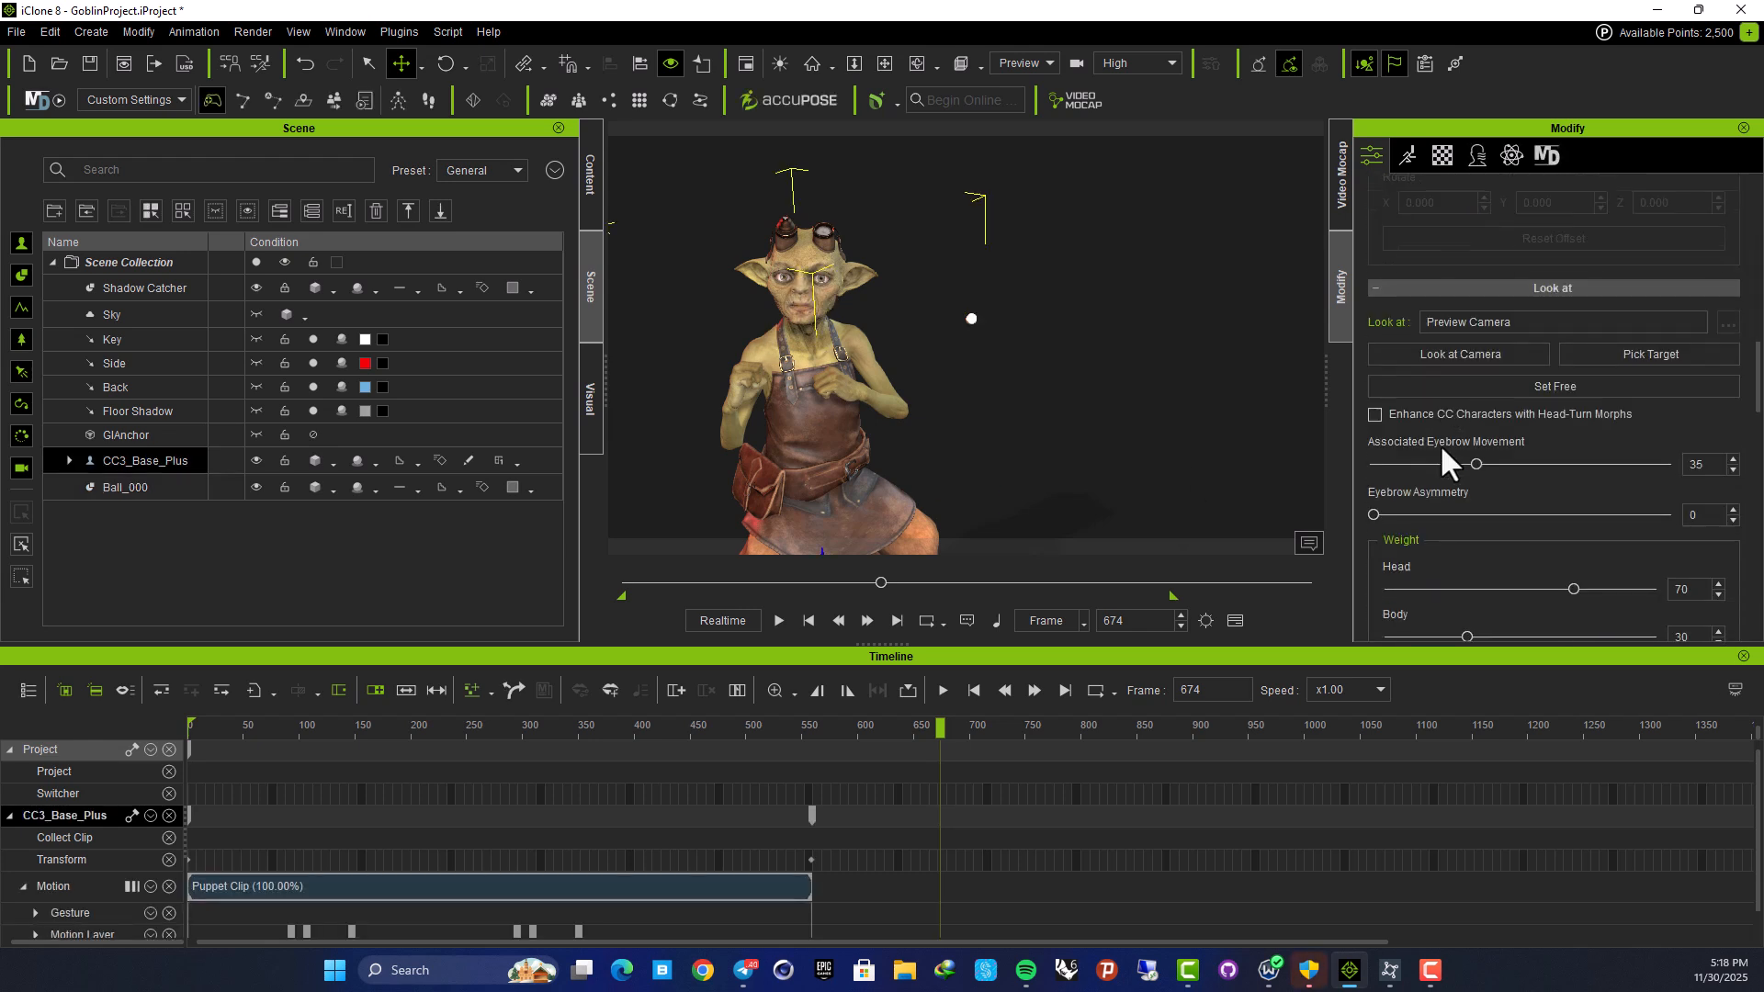
{"action": "left_click", "coordinate": [1623, 299]}
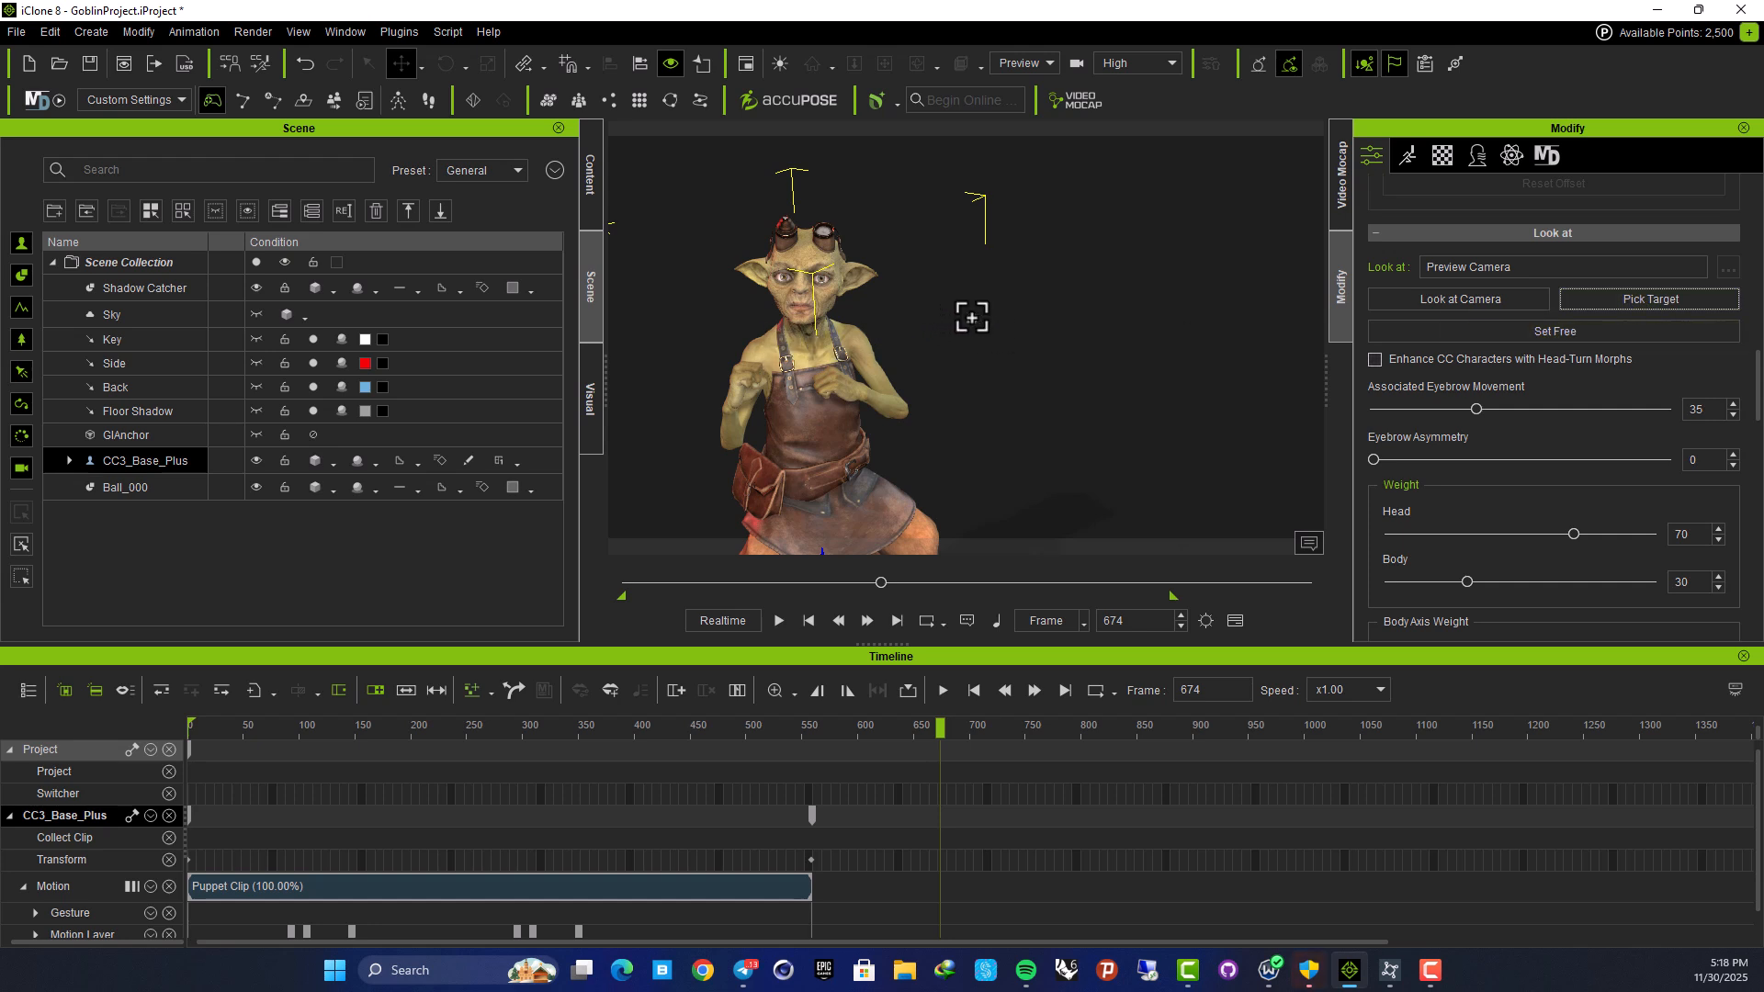
{"action": "left_click", "coordinate": [972, 318]}
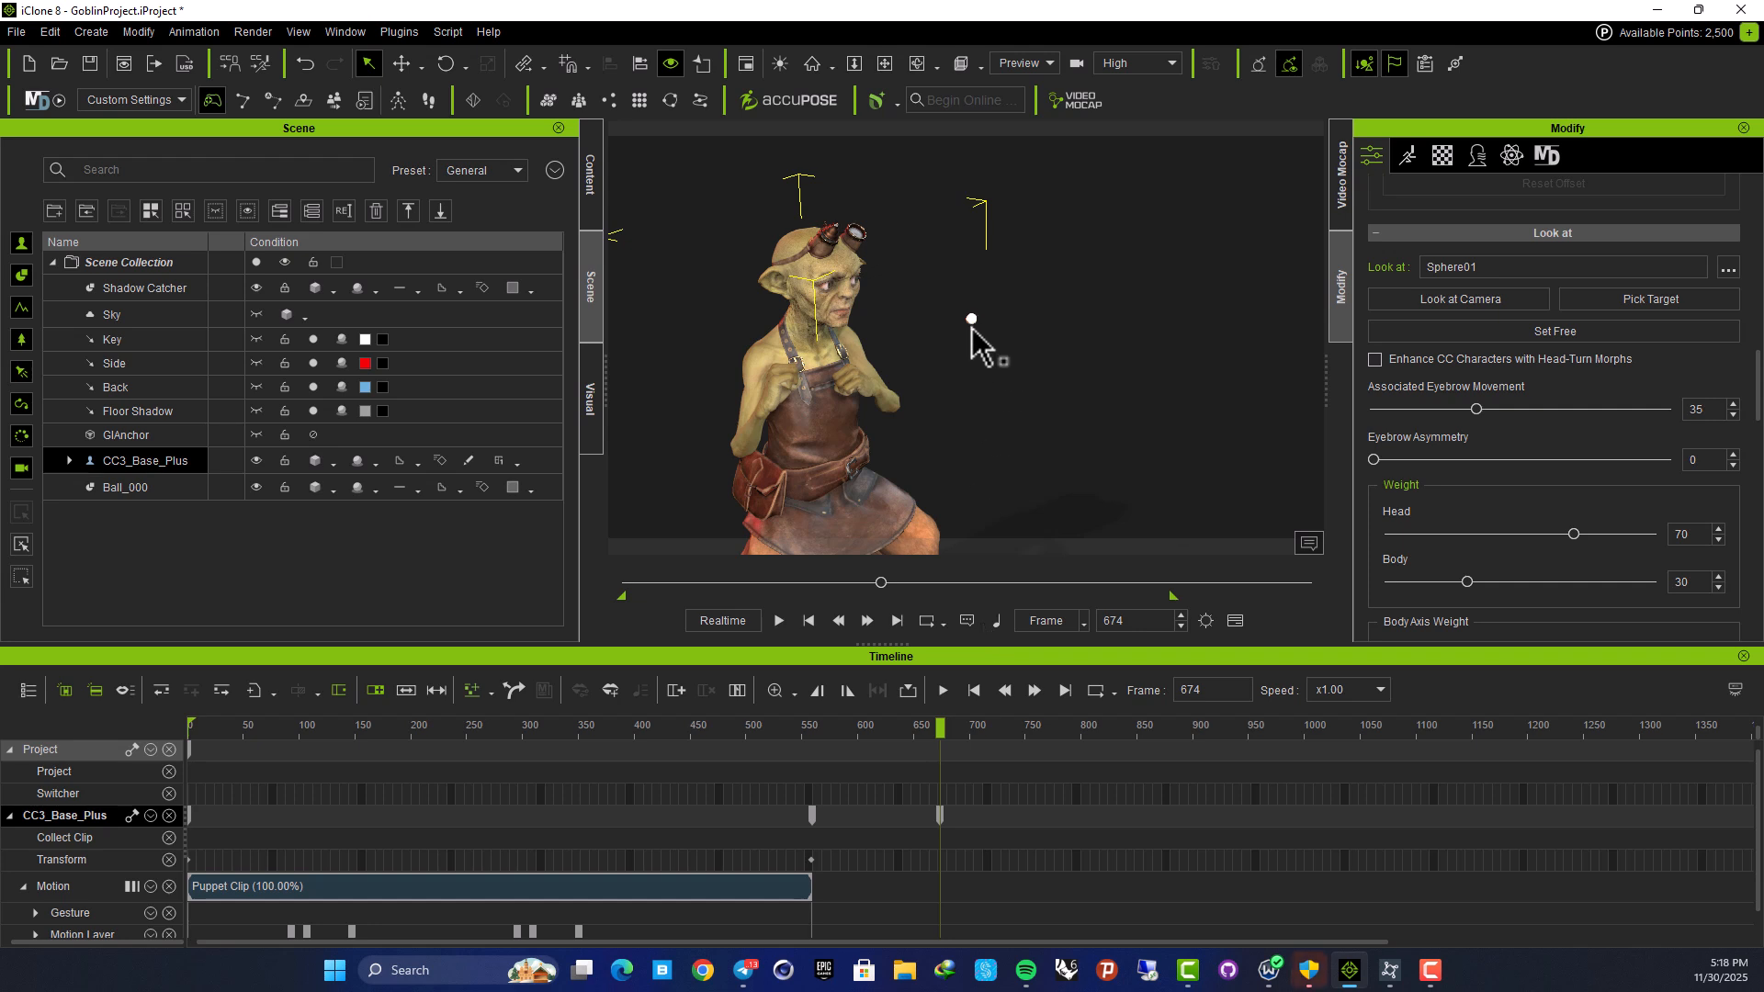
{"action": "left_click", "coordinate": [972, 322]}
Drag the sphere around to test head tracking, leaving it in front of the goblin's chest
{"action": "key", "text": "w"}
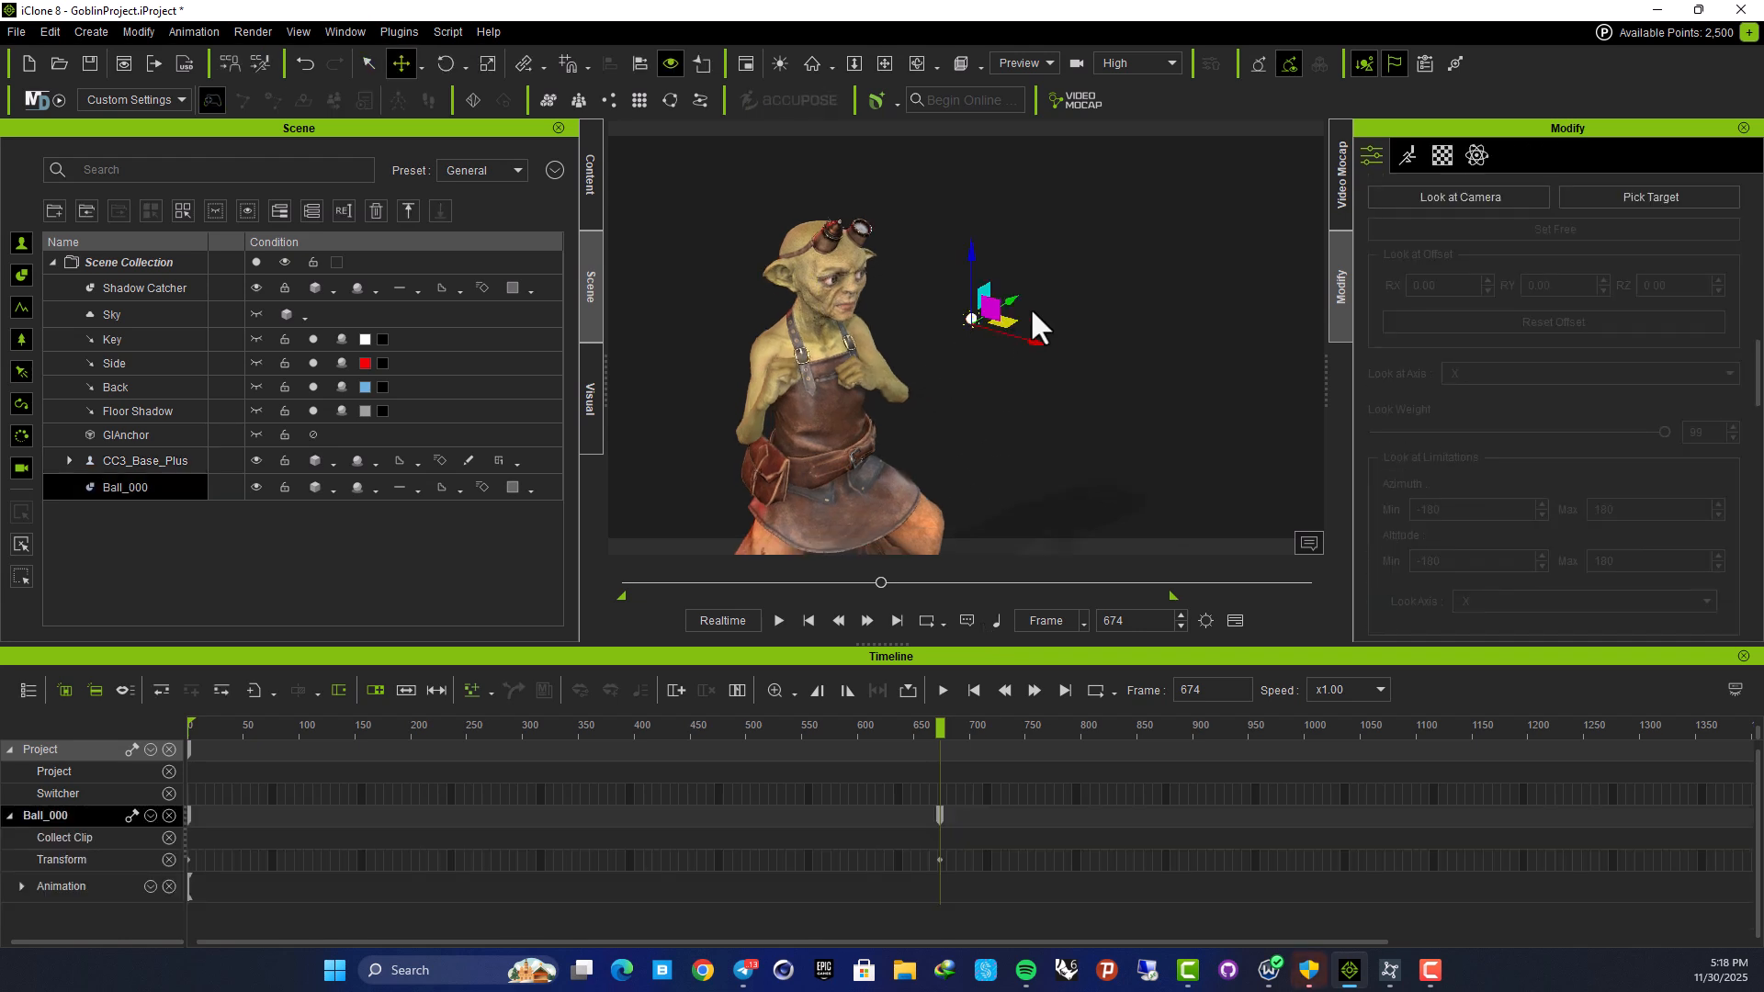
{"action": "left_click_drag", "start_coordinate": [1015, 299], "coordinate": [908, 406]}
{"action": "right_click_drag", "start_coordinate": [894, 355], "coordinate": [567, 351]}
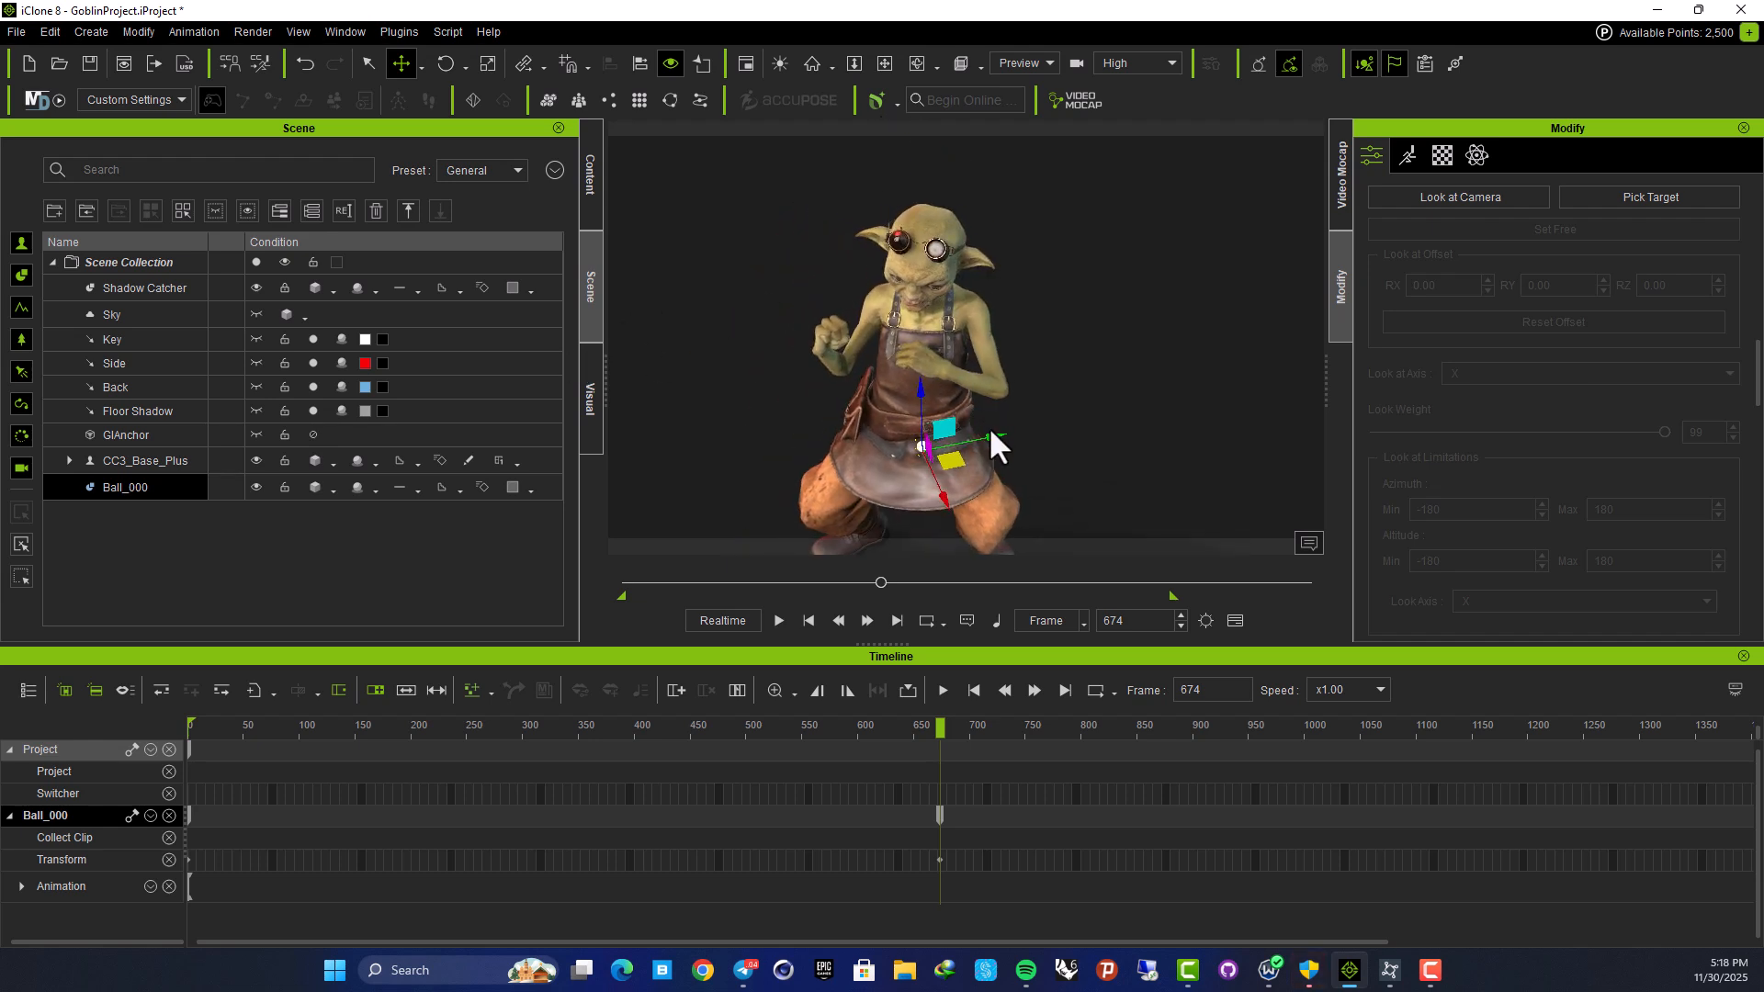
{"action": "mouse_move", "coordinate": [986, 436]}
{"action": "left_mouse_down"}
{"action": "mouse_move", "coordinate": [1184, 372]}
{"action": "mouse_move", "coordinate": [768, 437]}
{"action": "mouse_move", "coordinate": [997, 427]}
{"action": "mouse_move", "coordinate": [1006, 411]}
{"action": "left_mouse_up"}
{"action": "right_click_drag", "start_coordinate": [867, 371], "coordinate": [933, 353]}
{"action": "middle_click_drag", "start_coordinate": [934, 353], "coordinate": [920, 262]}
{"action": "left_click_drag", "start_coordinate": [1021, 295], "coordinate": [1029, 230]}
{"action": "right_click_drag", "start_coordinate": [929, 267], "coordinate": [746, 297]}
{"action": "right_click_drag", "start_coordinate": [1088, 279], "coordinate": [1025, 296]}
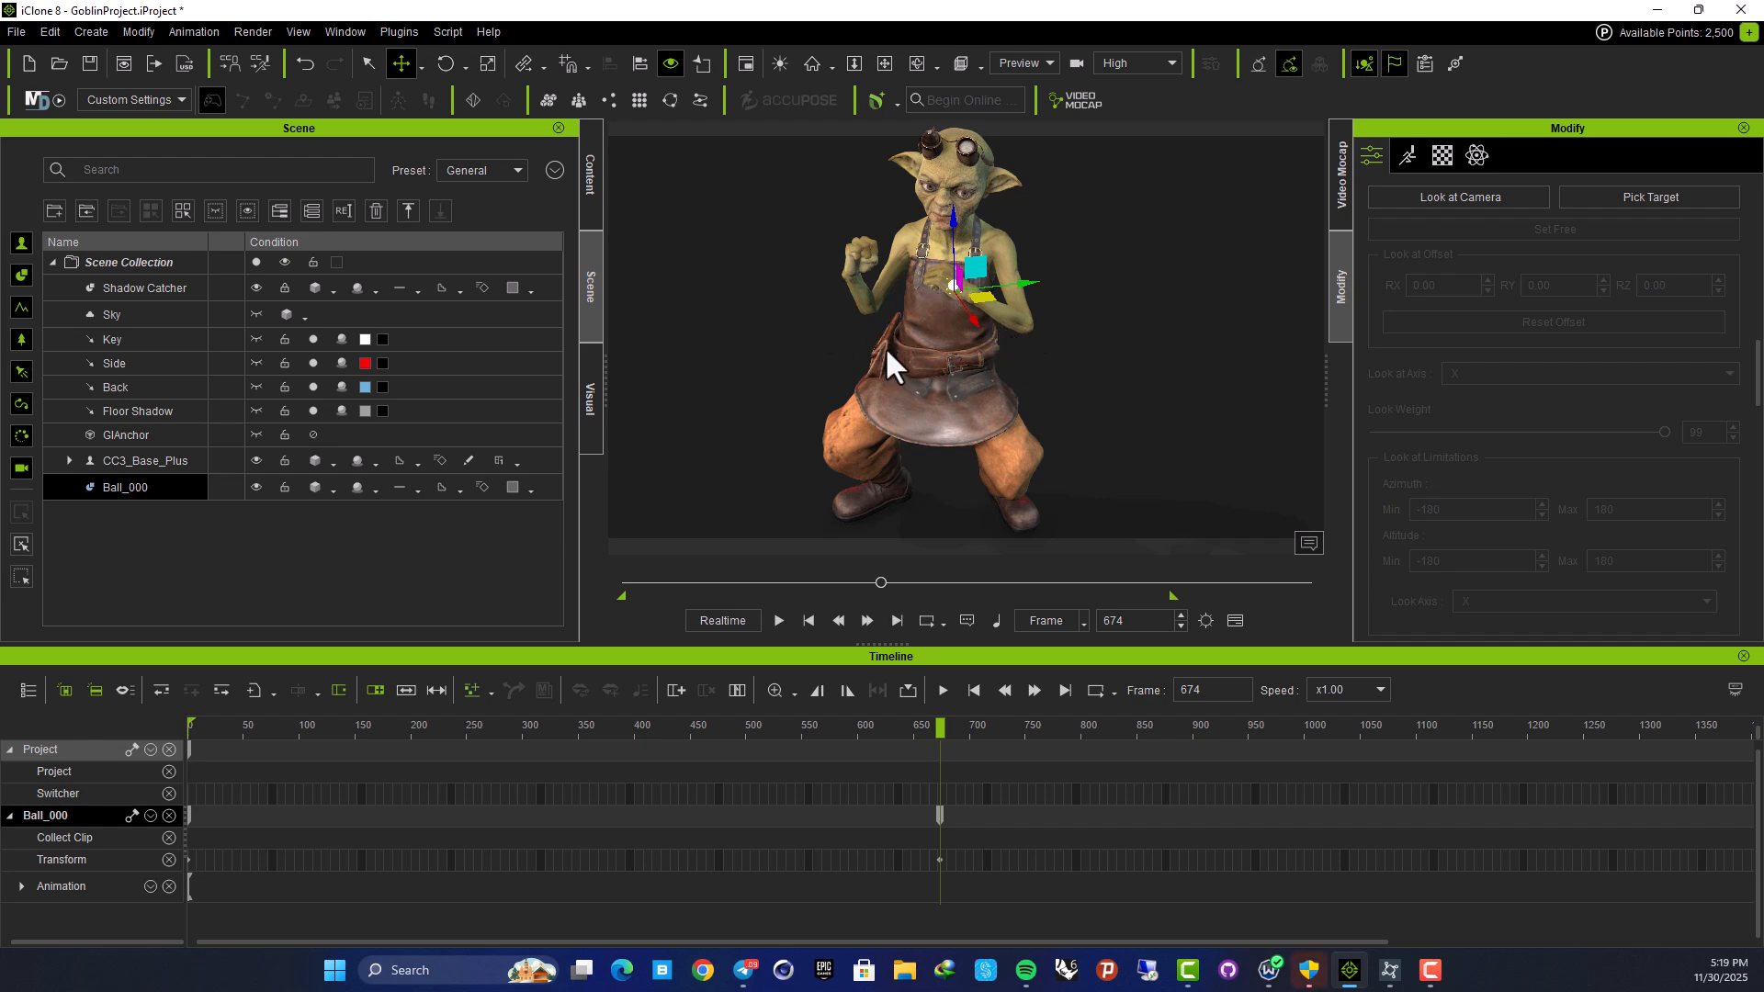
{"action": "middle_click_drag", "start_coordinate": [912, 281], "coordinate": [867, 349]}
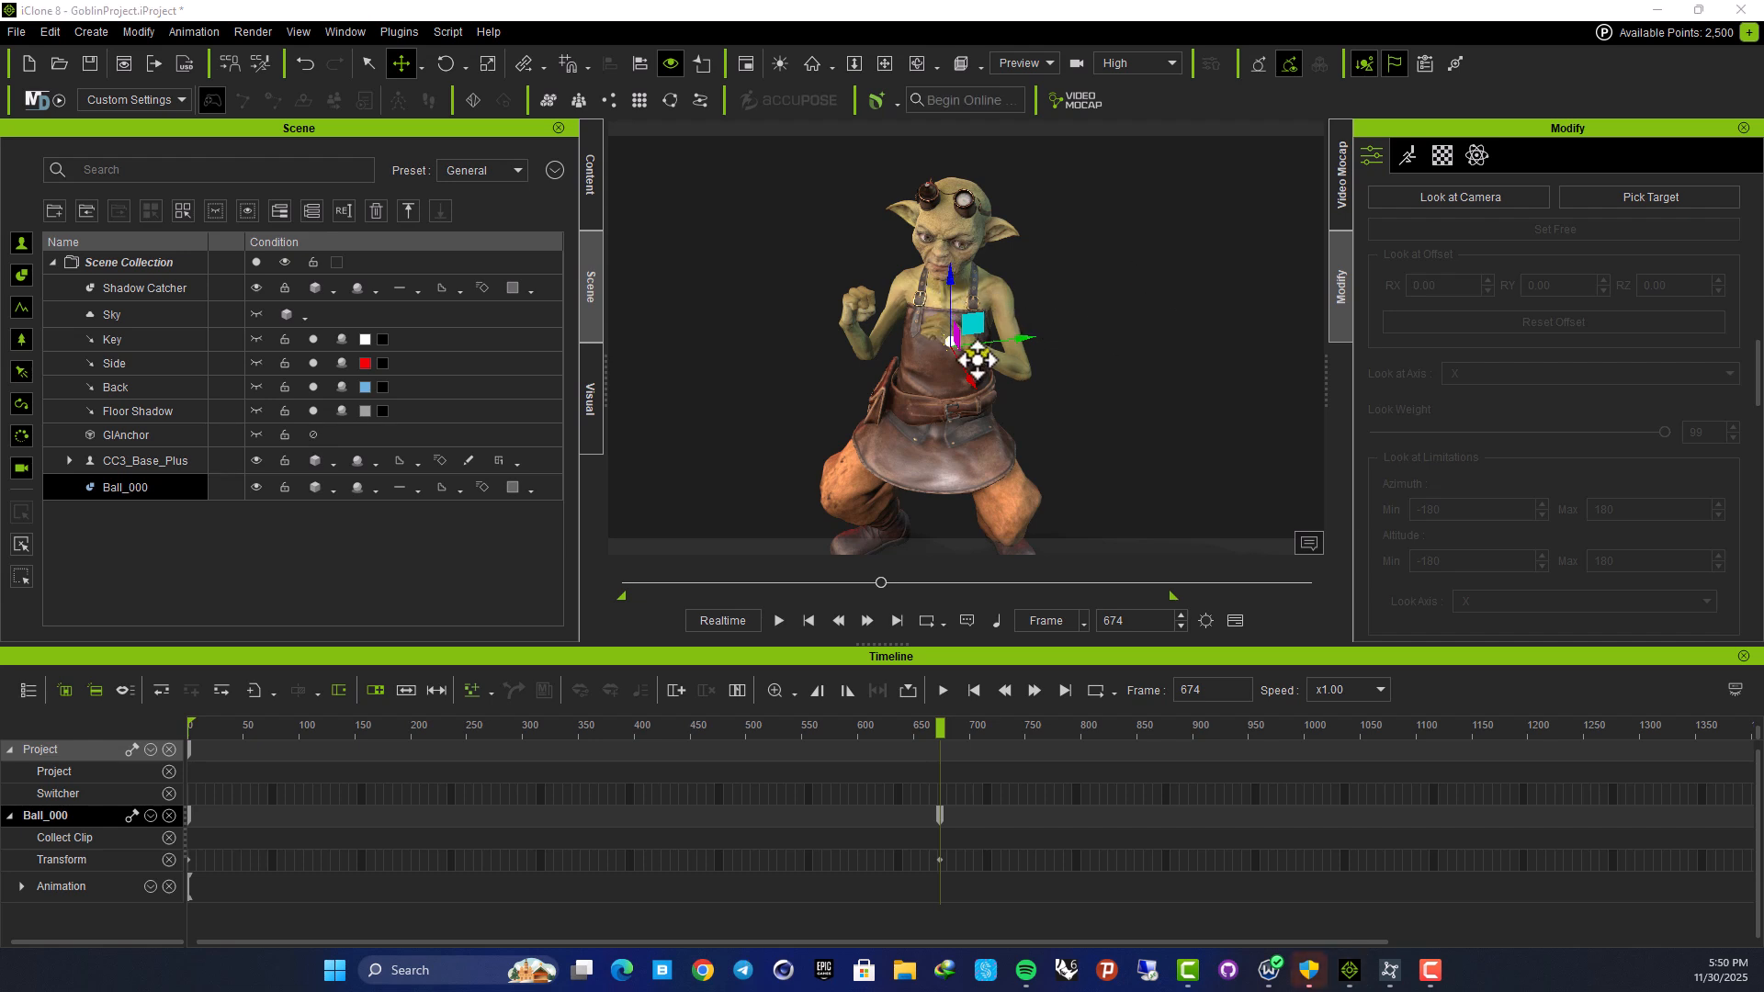
{"action": "middle_click_drag", "start_coordinate": [957, 402], "coordinate": [931, 359]}
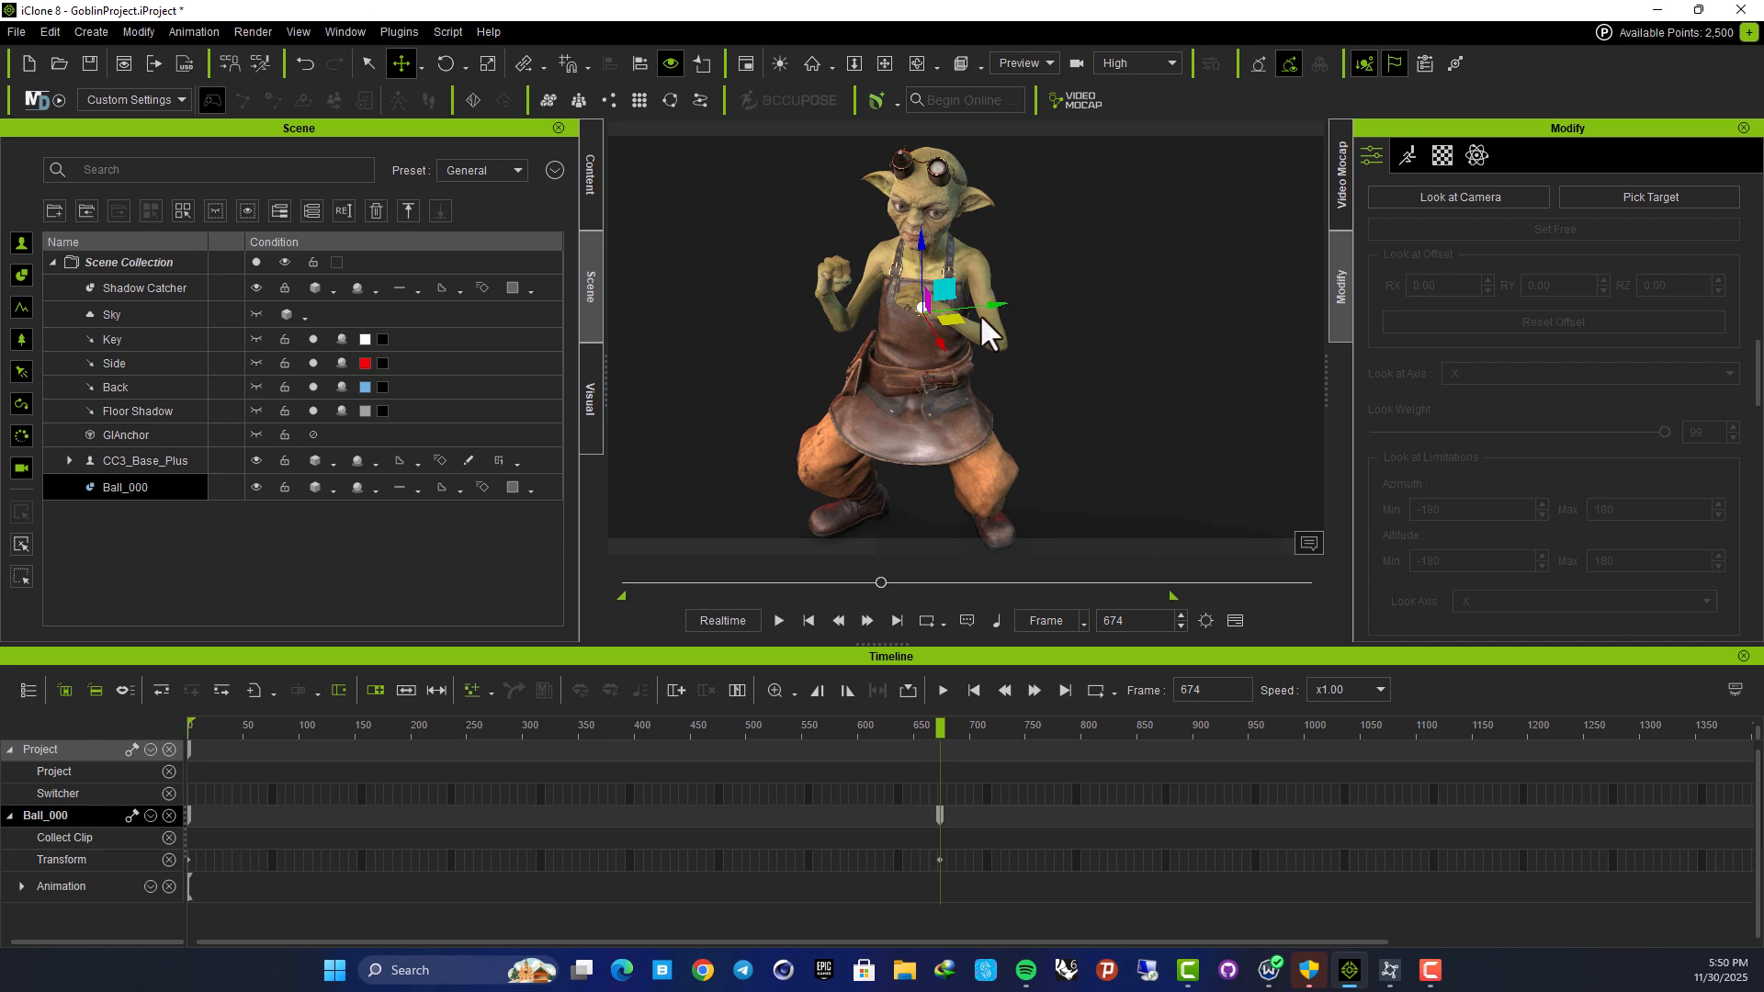
Open Content > Template > Animation and choose the Stand to Sit motion
{"action": "left_click", "coordinate": [592, 161]}
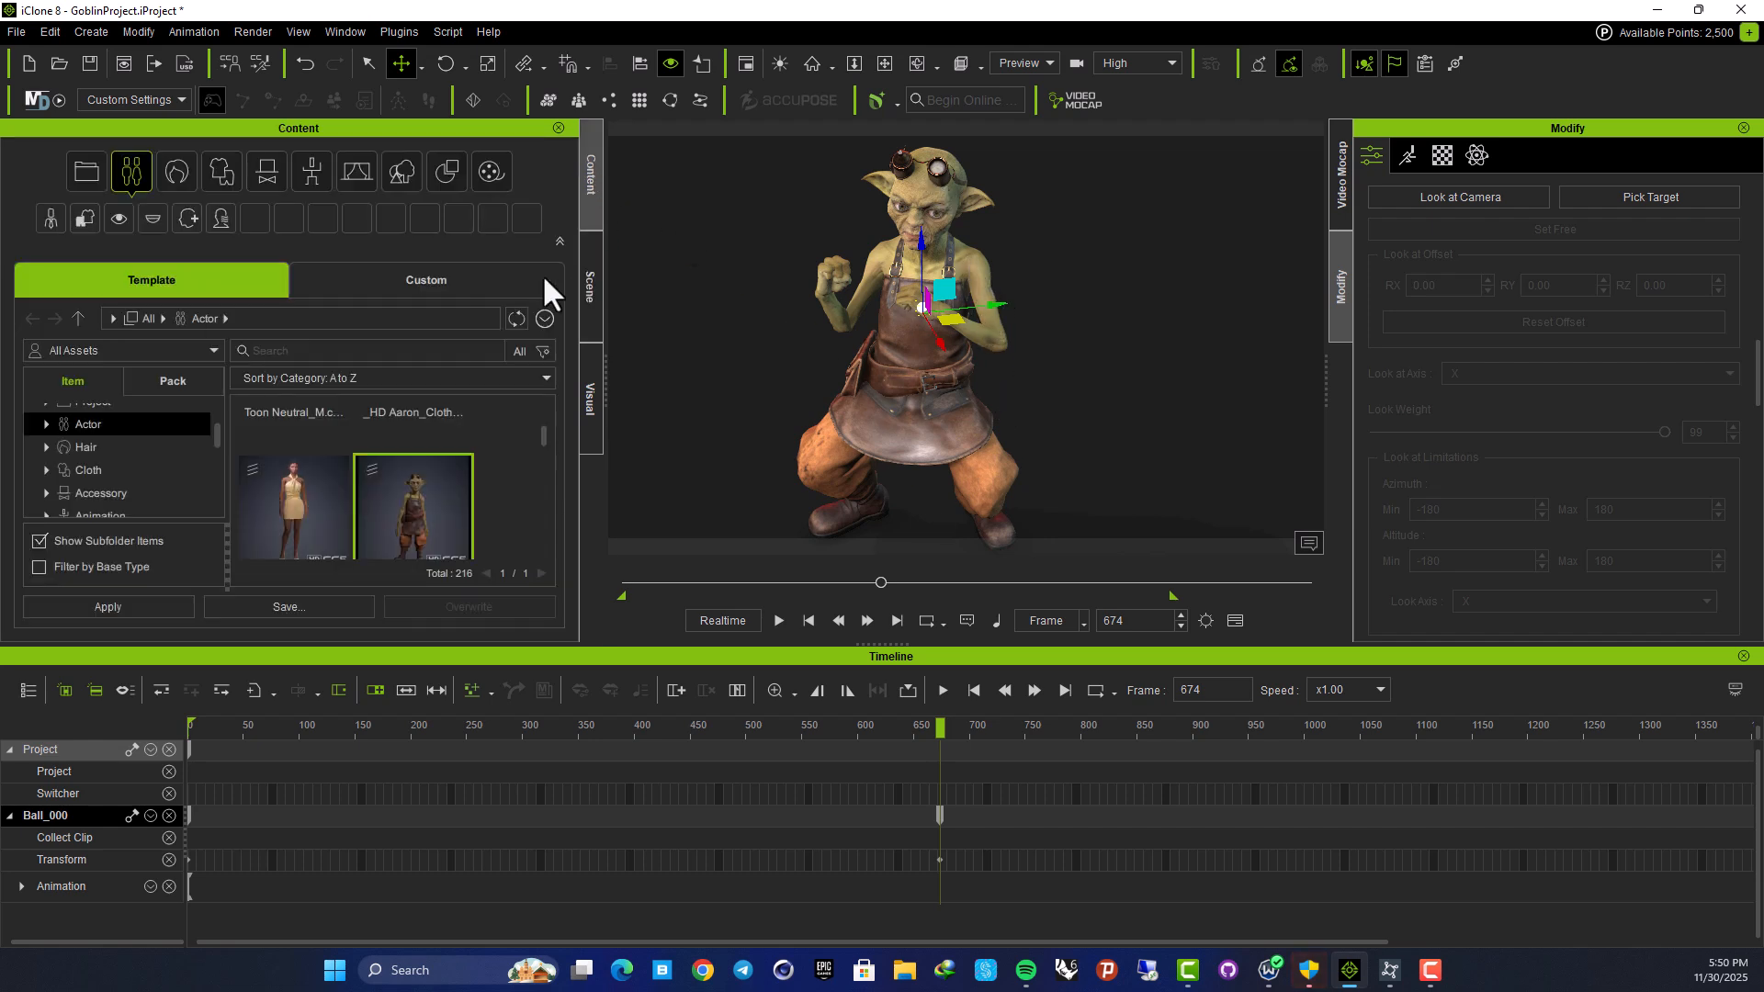
{"action": "scroll", "coordinate": [184, 485], "scroll_direction": "down", "scroll_amount": 1}
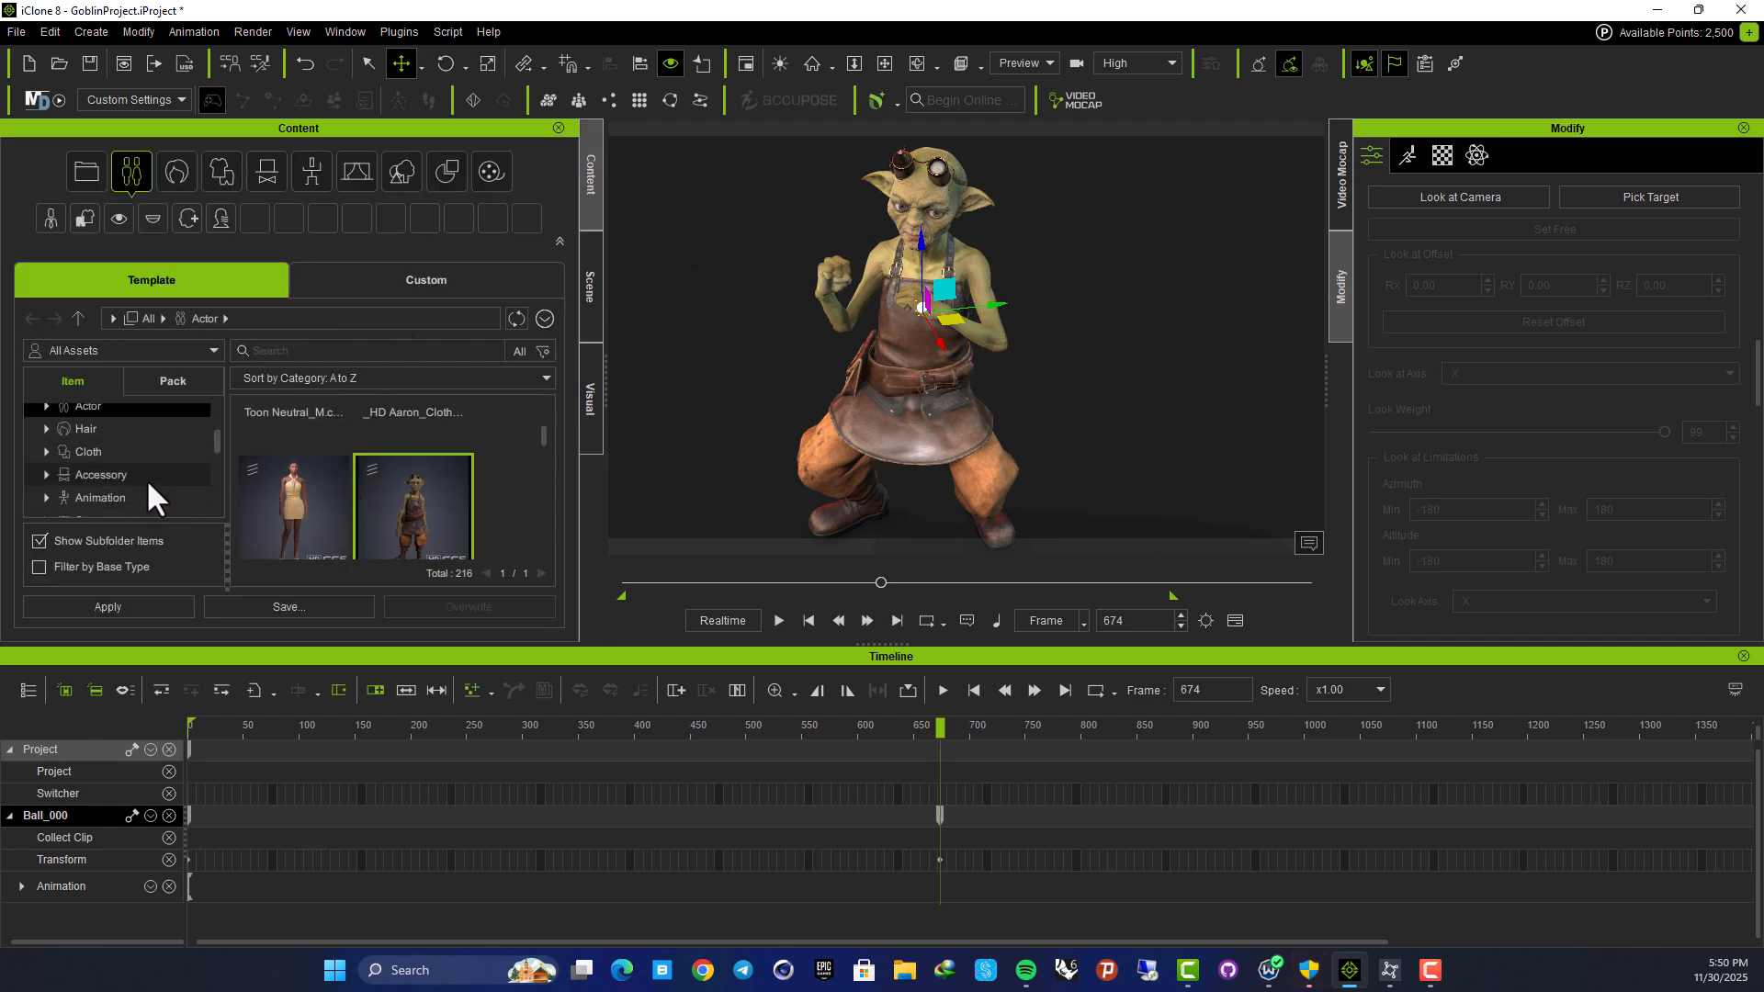
{"action": "left_click", "coordinate": [107, 498]}
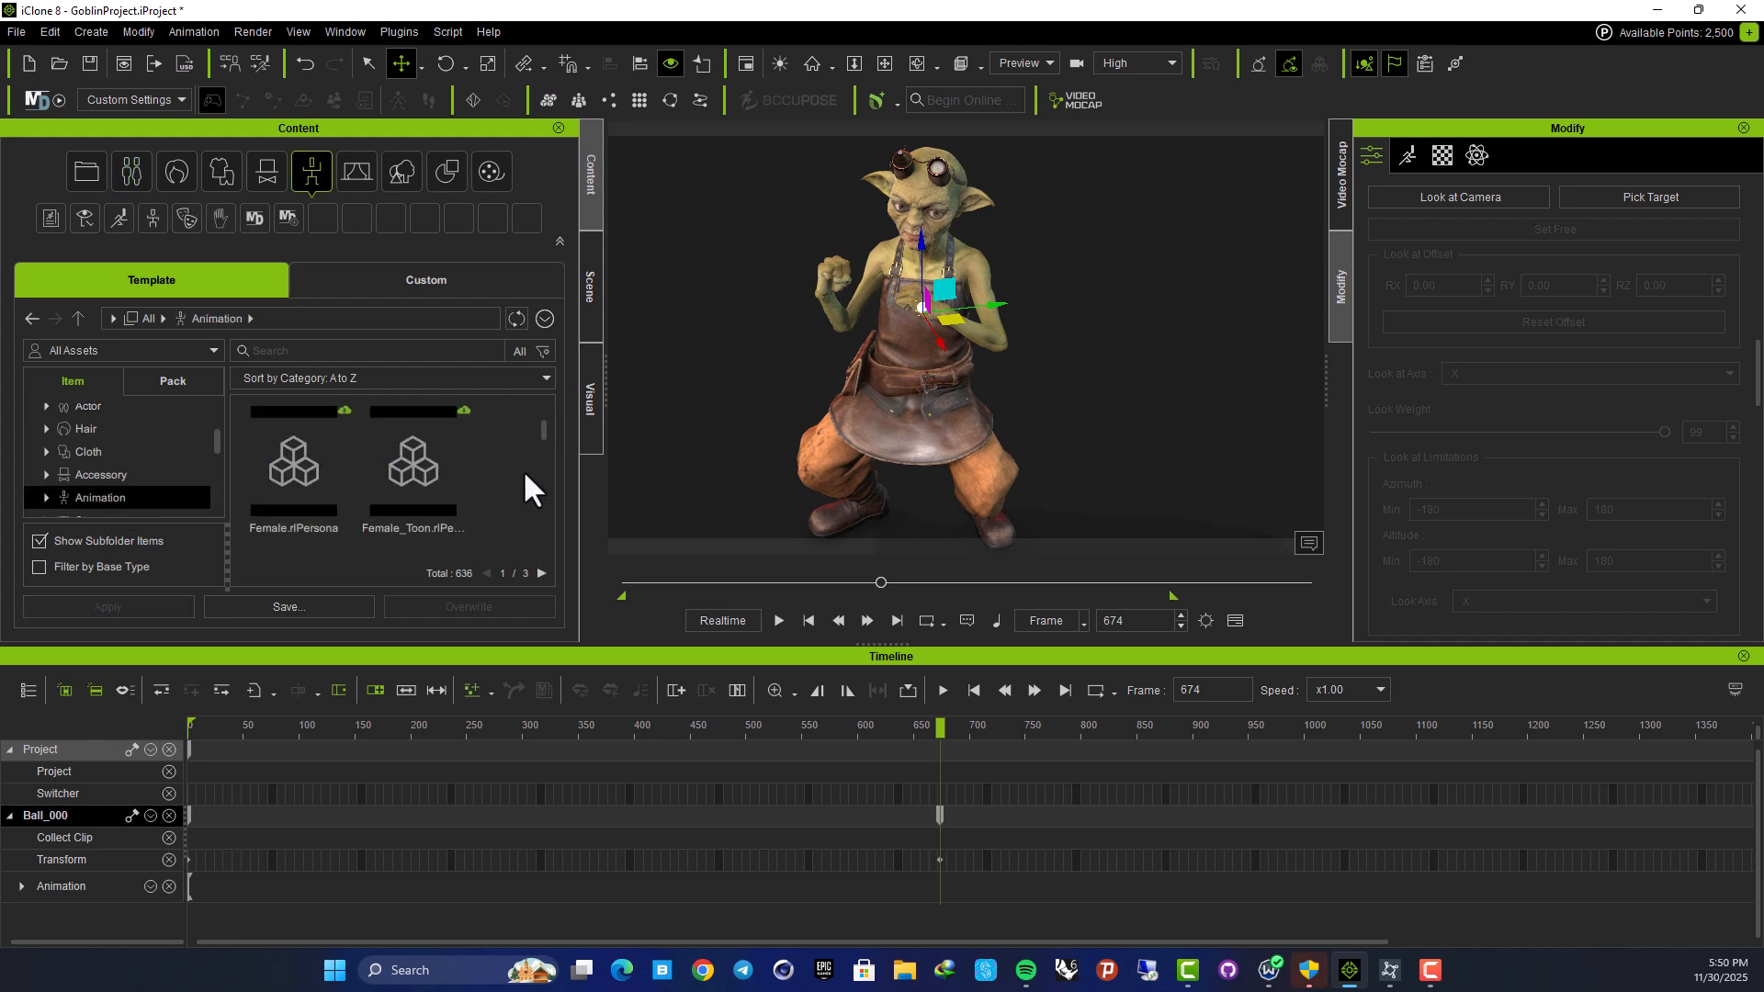
{"action": "left_click_drag", "start_coordinate": [544, 410], "coordinate": [536, 497]}
{"action": "left_click", "coordinate": [396, 464]}
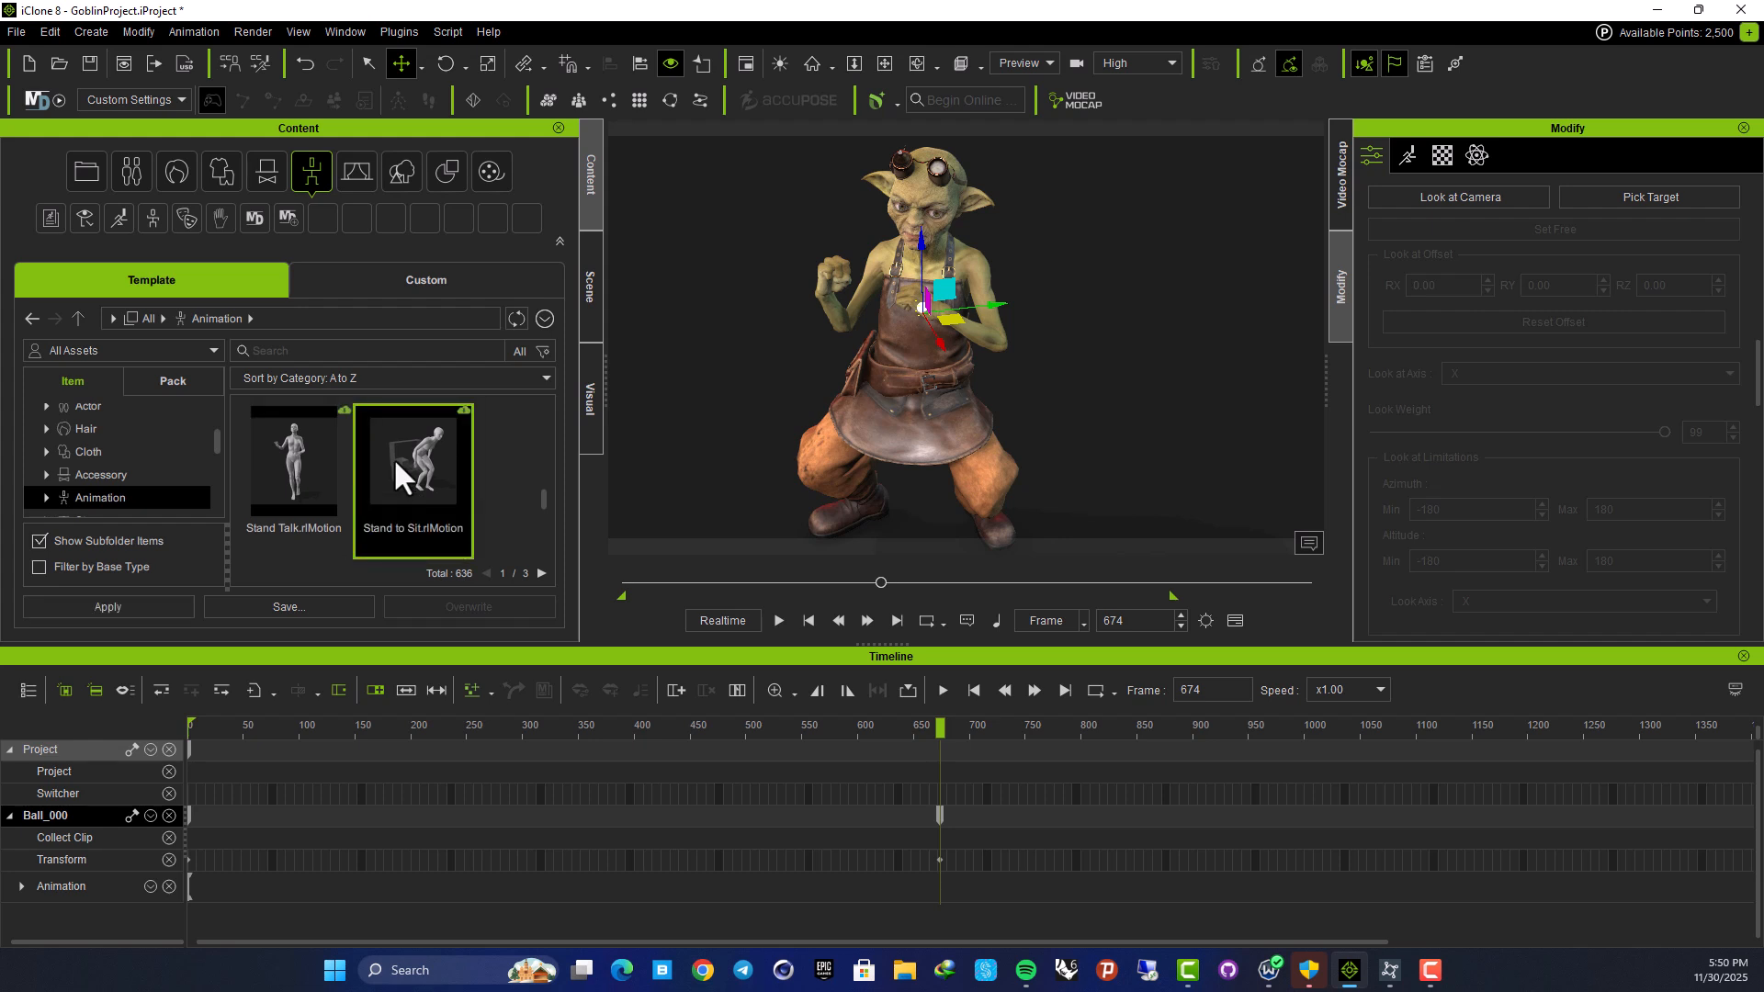
{"action": "middle_click_drag", "start_coordinate": [740, 387], "coordinate": [761, 349]}
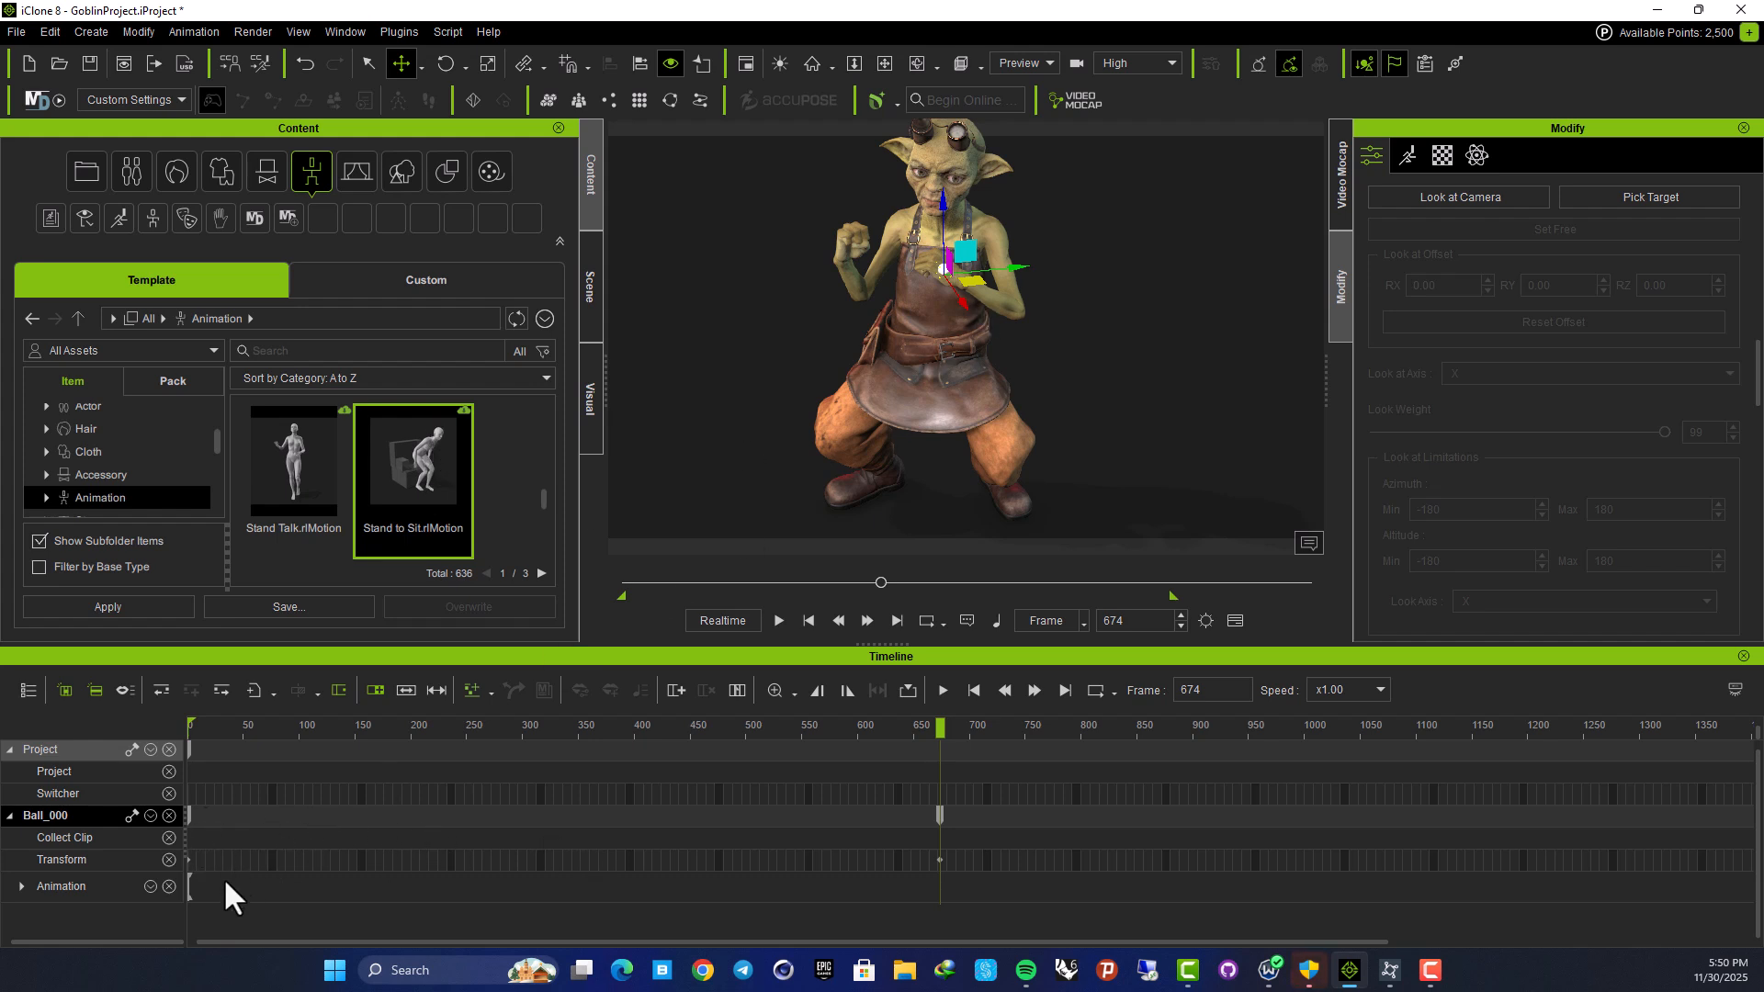
{"action": "left_click", "coordinate": [79, 886]}
{"action": "left_click", "coordinate": [191, 25]}
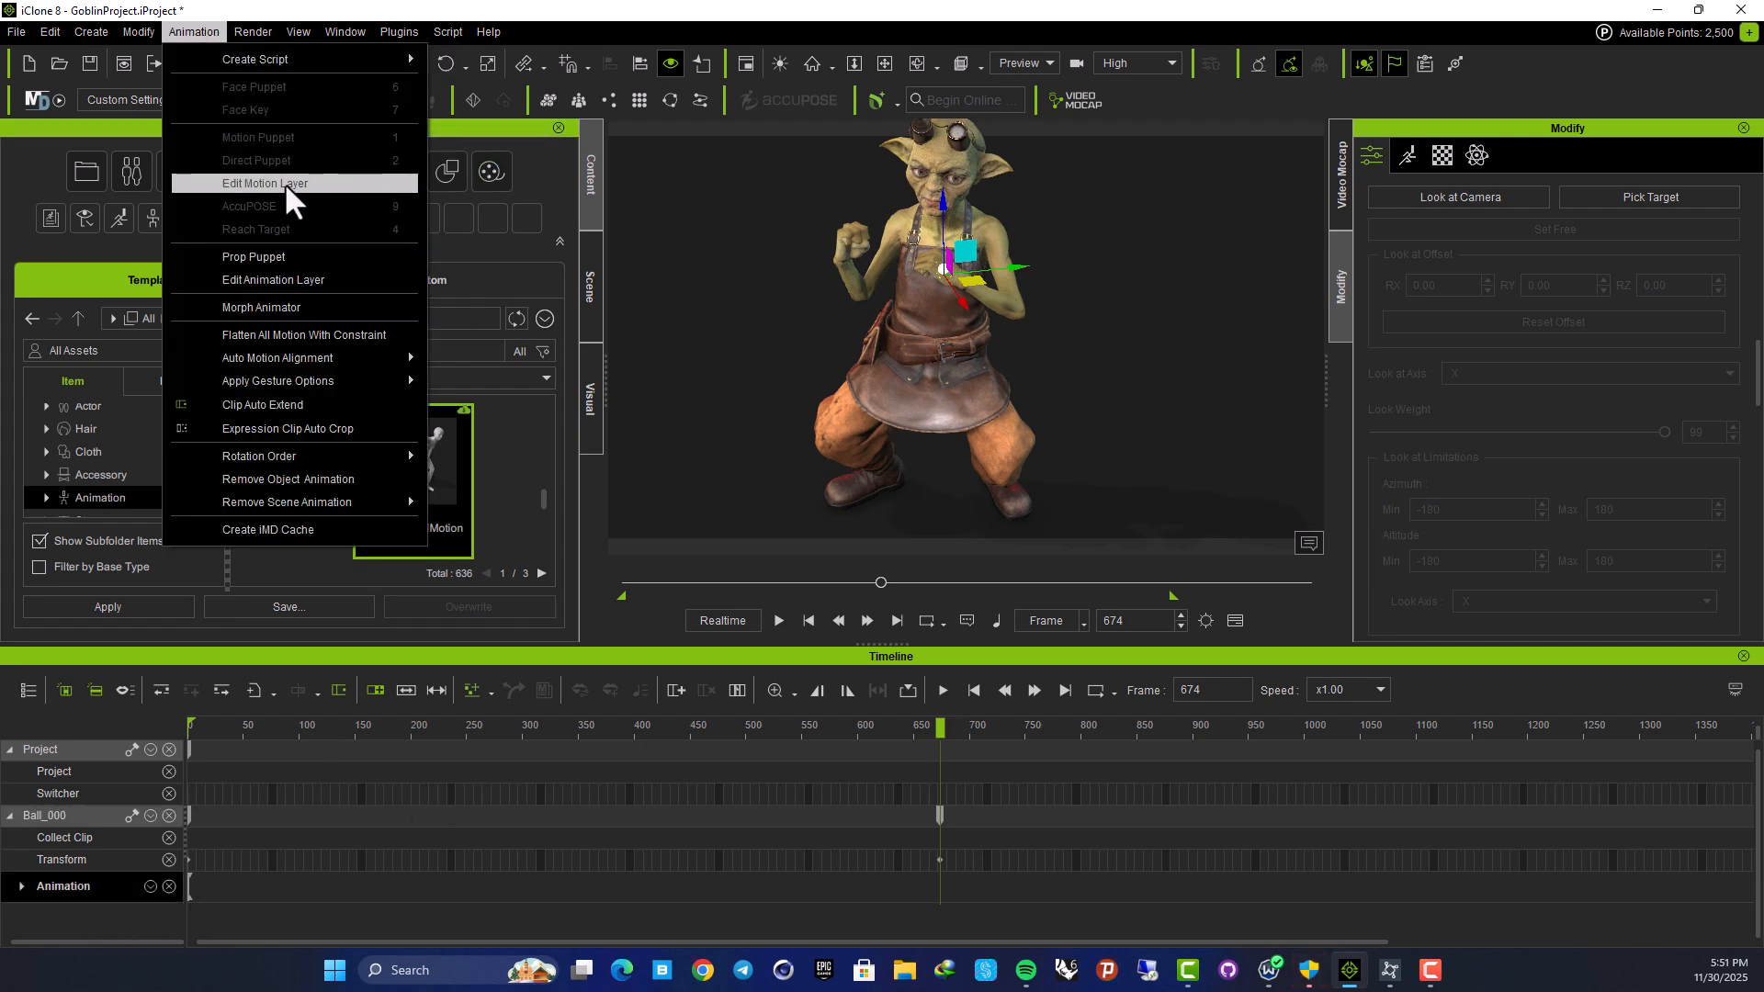
{"action": "middle_click_drag", "start_coordinate": [832, 366], "coordinate": [839, 248]}
{"action": "middle_click_drag", "start_coordinate": [918, 426], "coordinate": [915, 492]}
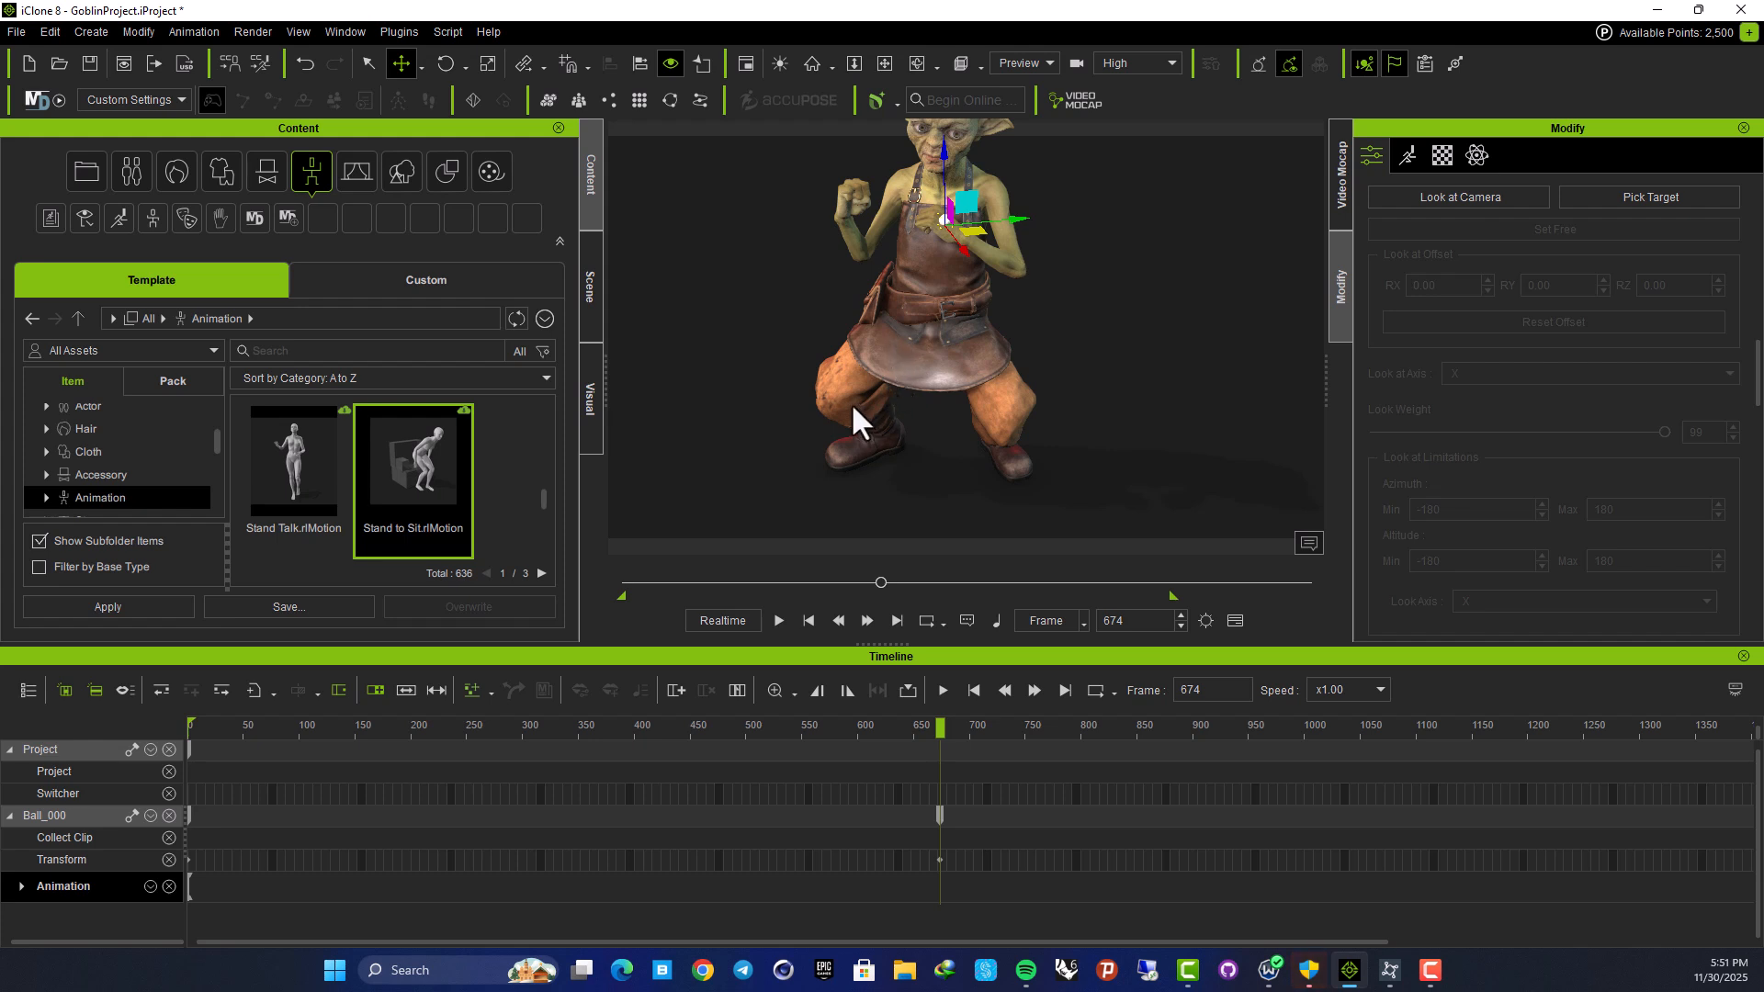
{"action": "middle_click_drag", "start_coordinate": [813, 253], "coordinate": [809, 321]}
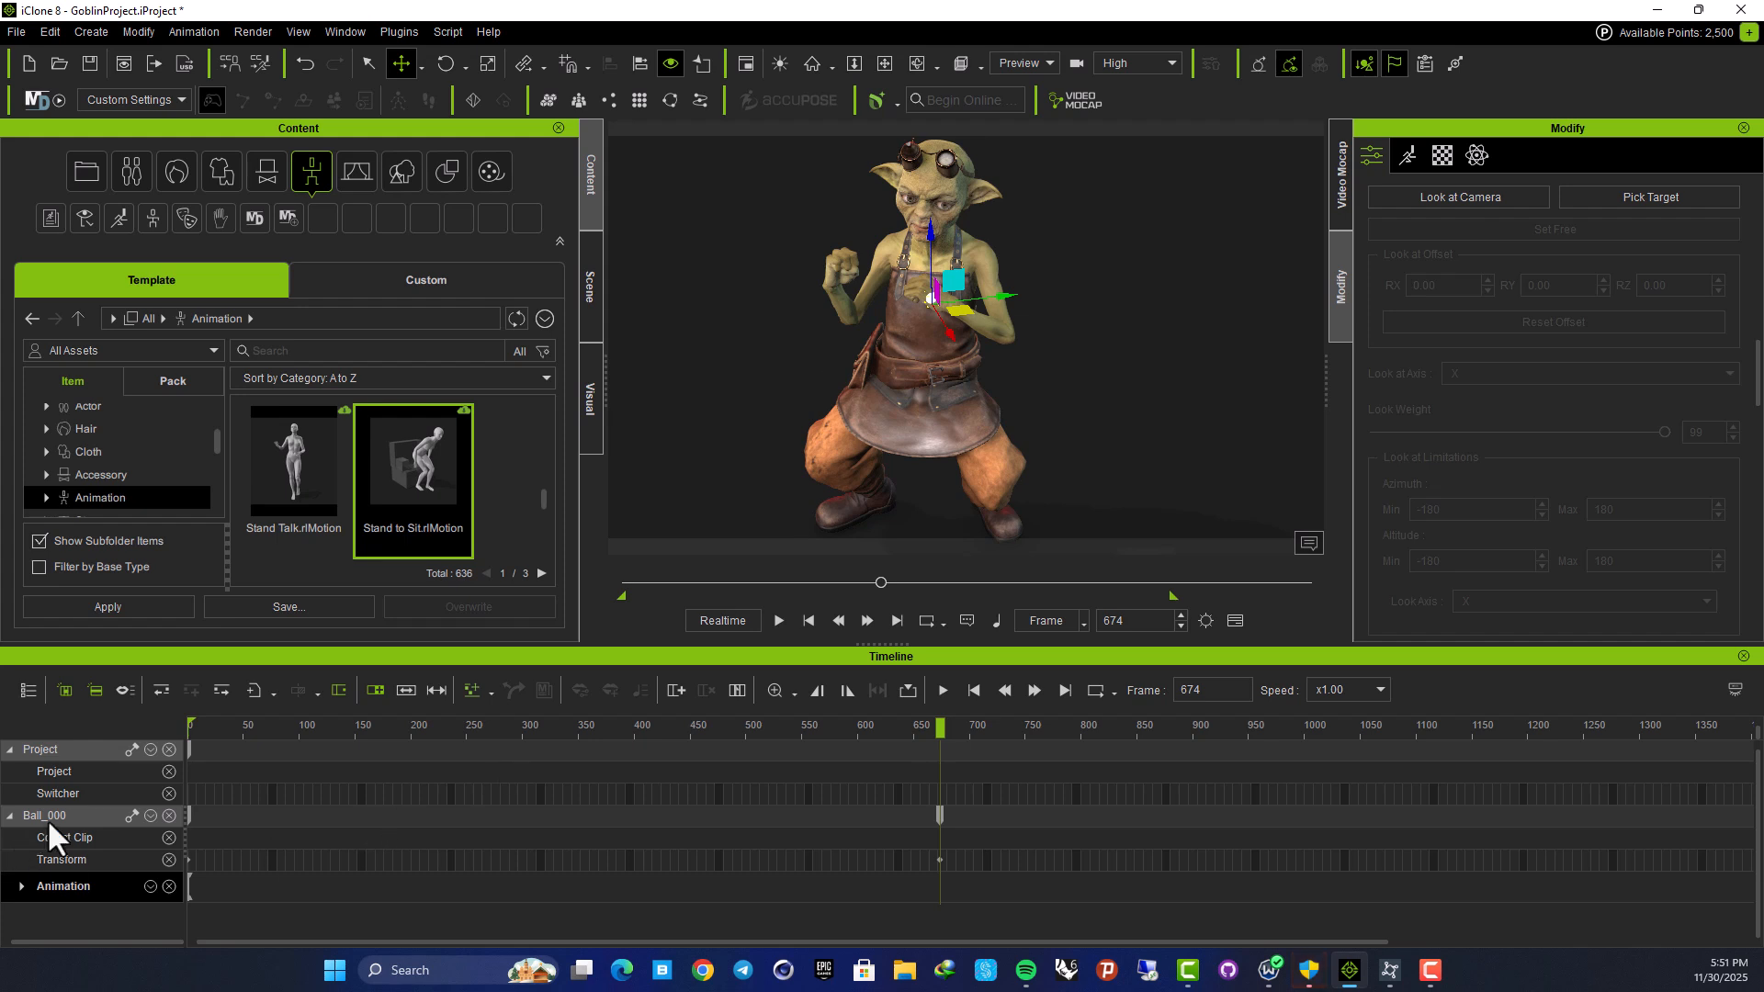
{"action": "left_click", "coordinate": [48, 820]}
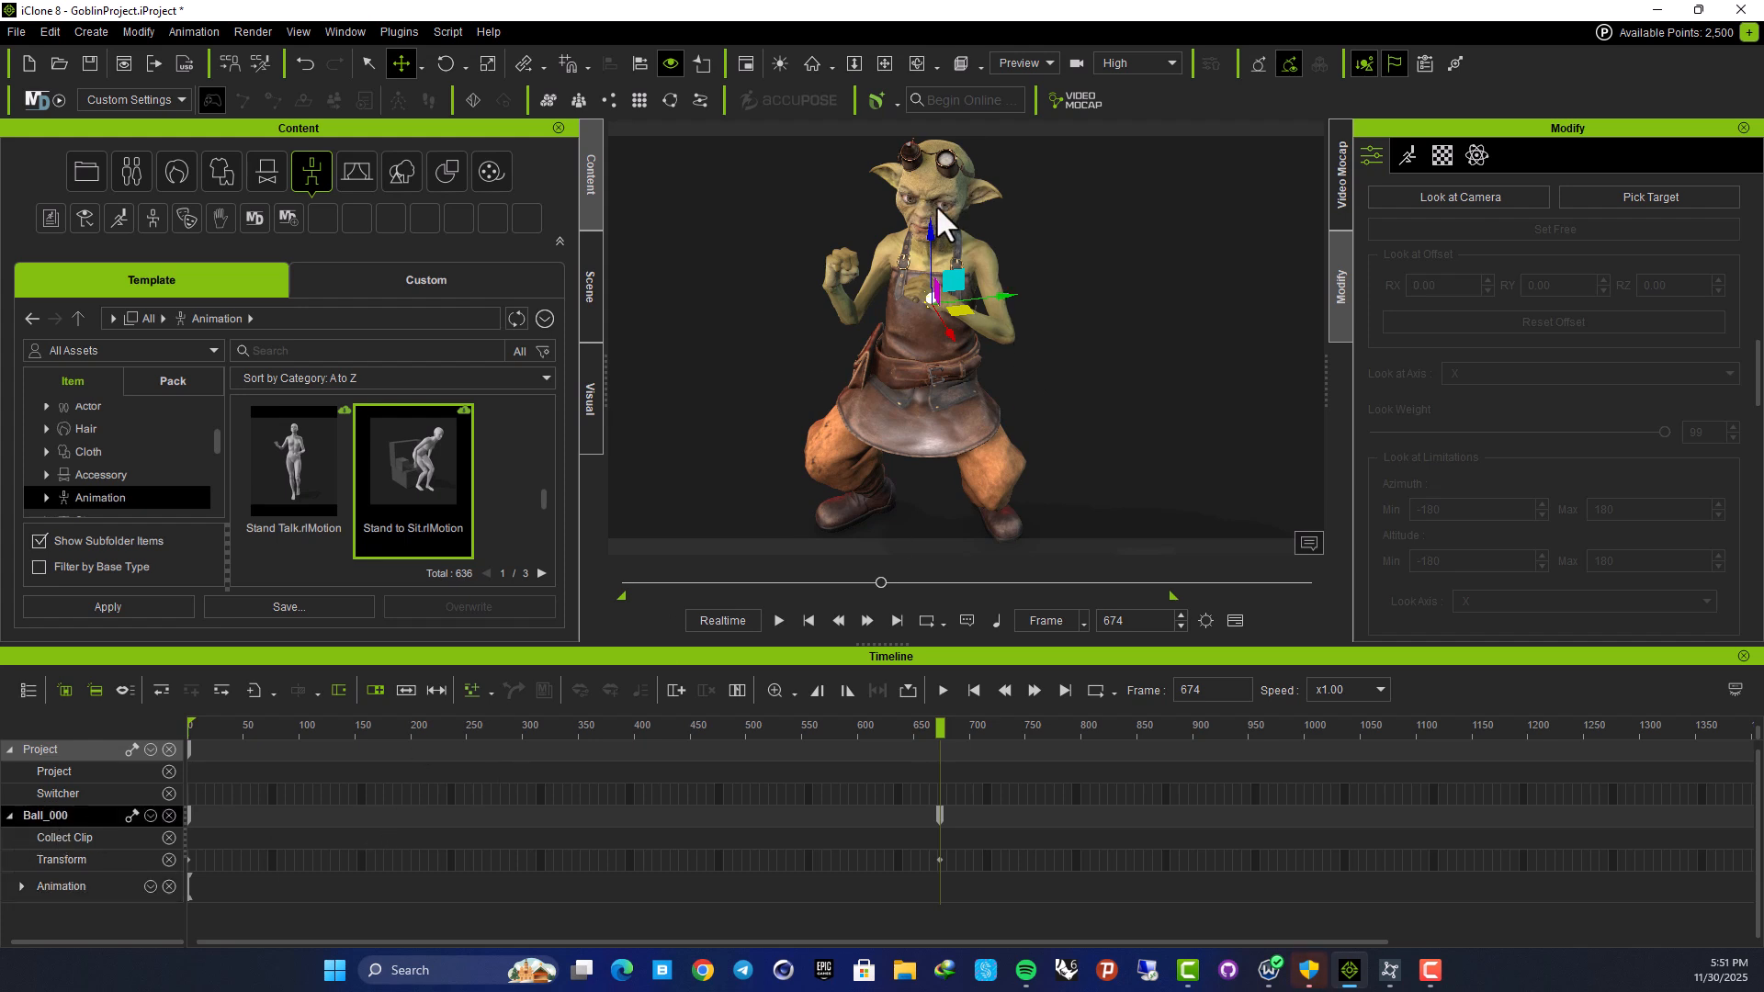
{"action": "middle_click_drag", "start_coordinate": [935, 204], "coordinate": [940, 235]}
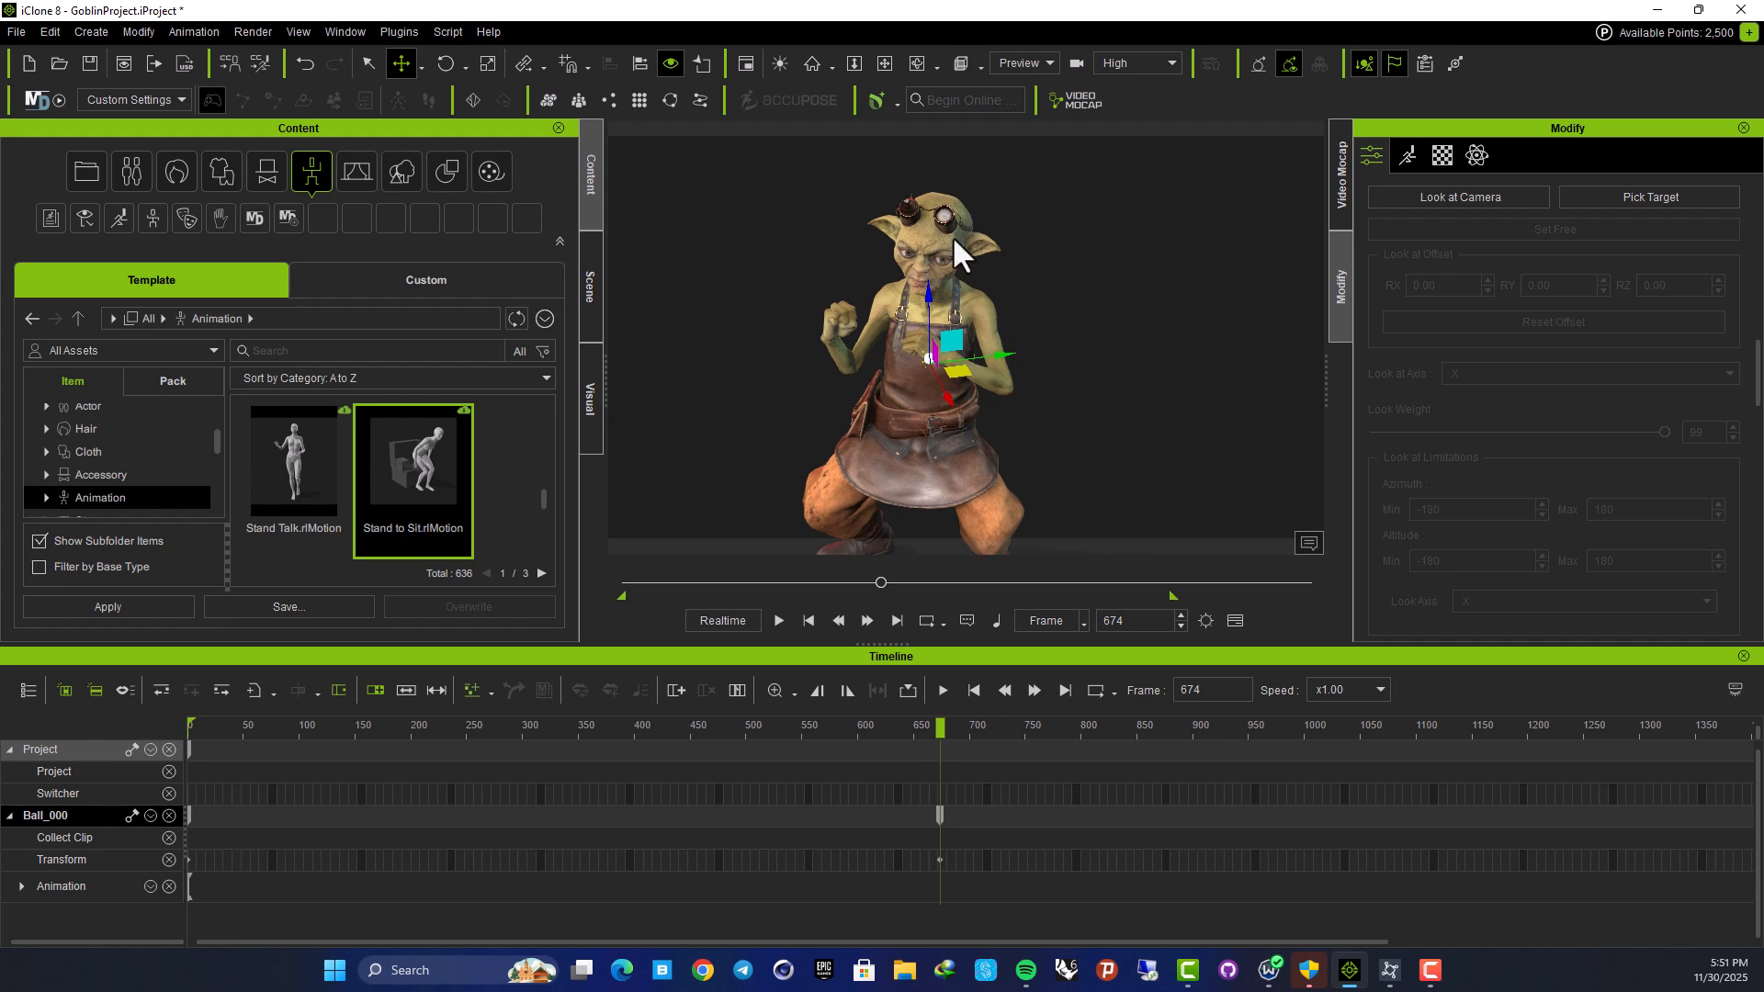
{"action": "left_click", "coordinate": [68, 888]}
{"action": "left_click", "coordinate": [59, 818]}
Select the goblin and delete the Puppet Clip motion from its timeline
{"action": "left_click", "coordinate": [1114, 413]}
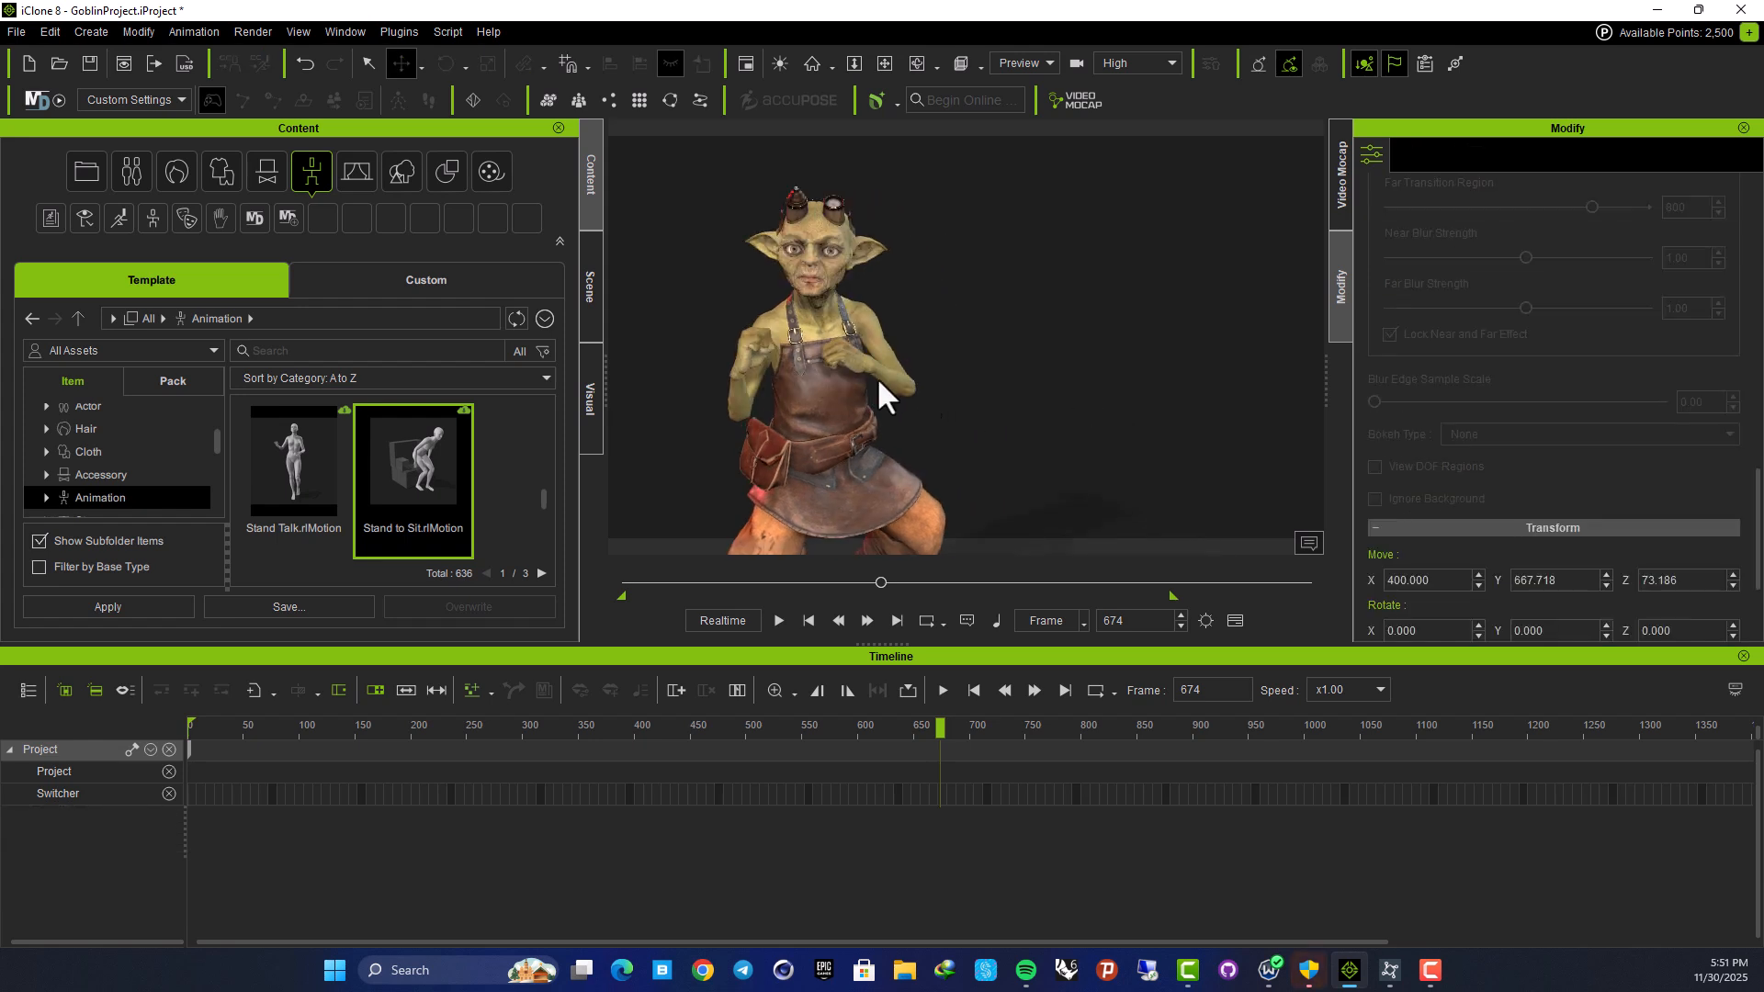
{"action": "left_click", "coordinate": [822, 321]}
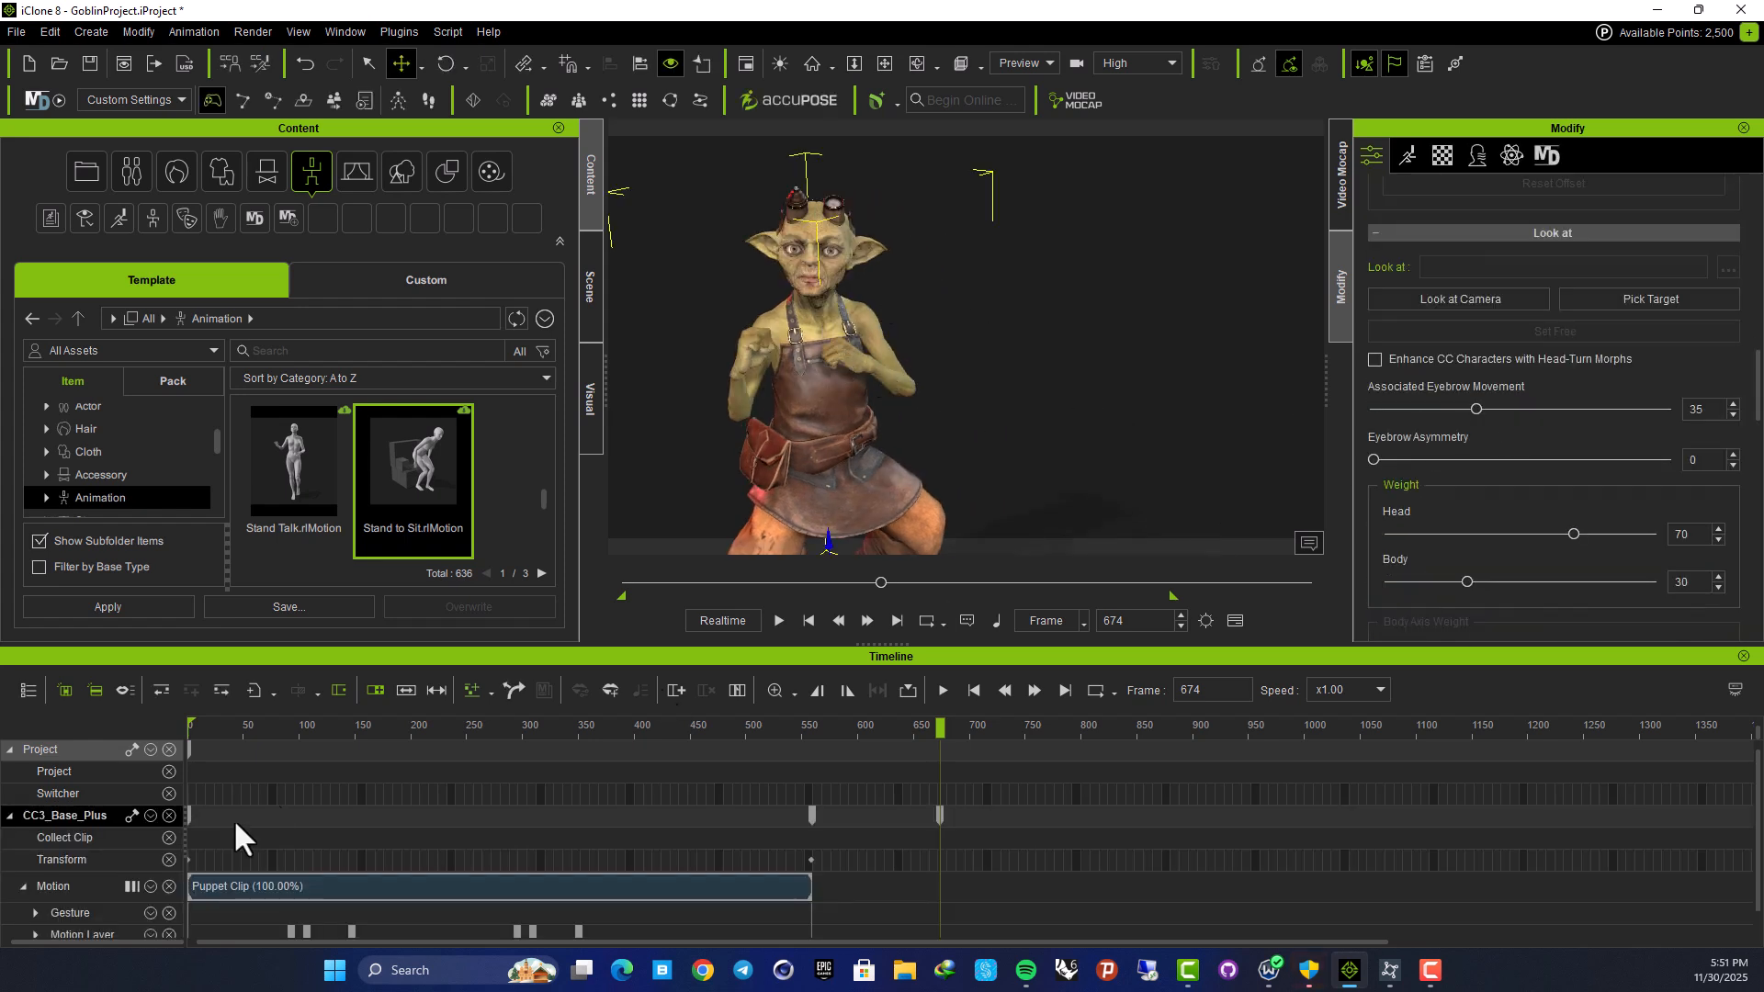
{"action": "scroll", "coordinate": [213, 829], "scroll_direction": "down", "scroll_amount": 1}
{"action": "left_click", "coordinate": [263, 852]}
{"action": "key", "text": "Delete"}
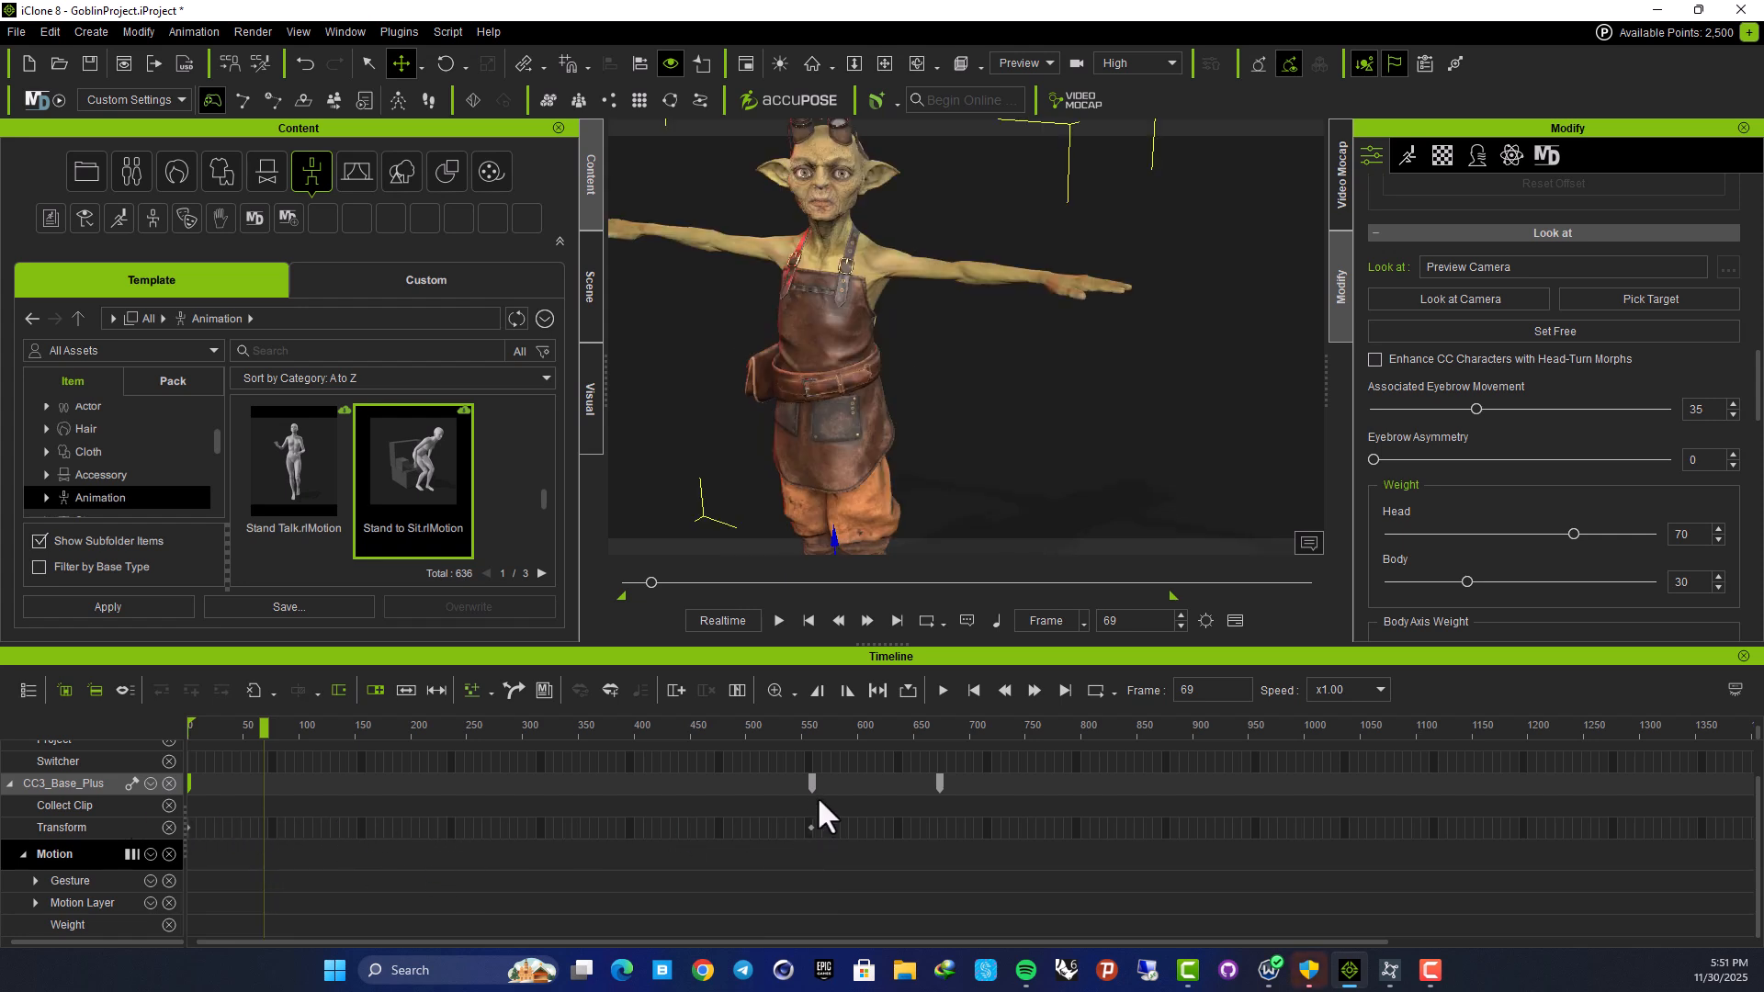
{"action": "scroll", "coordinate": [731, 799], "scroll_direction": "up", "scroll_amount": 1}
Stop the goblin's look-at target and delete a range of keys on its track
{"action": "left_click", "coordinate": [1521, 330]}
{"action": "left_click_drag", "start_coordinate": [267, 733], "coordinate": [58, 768]}
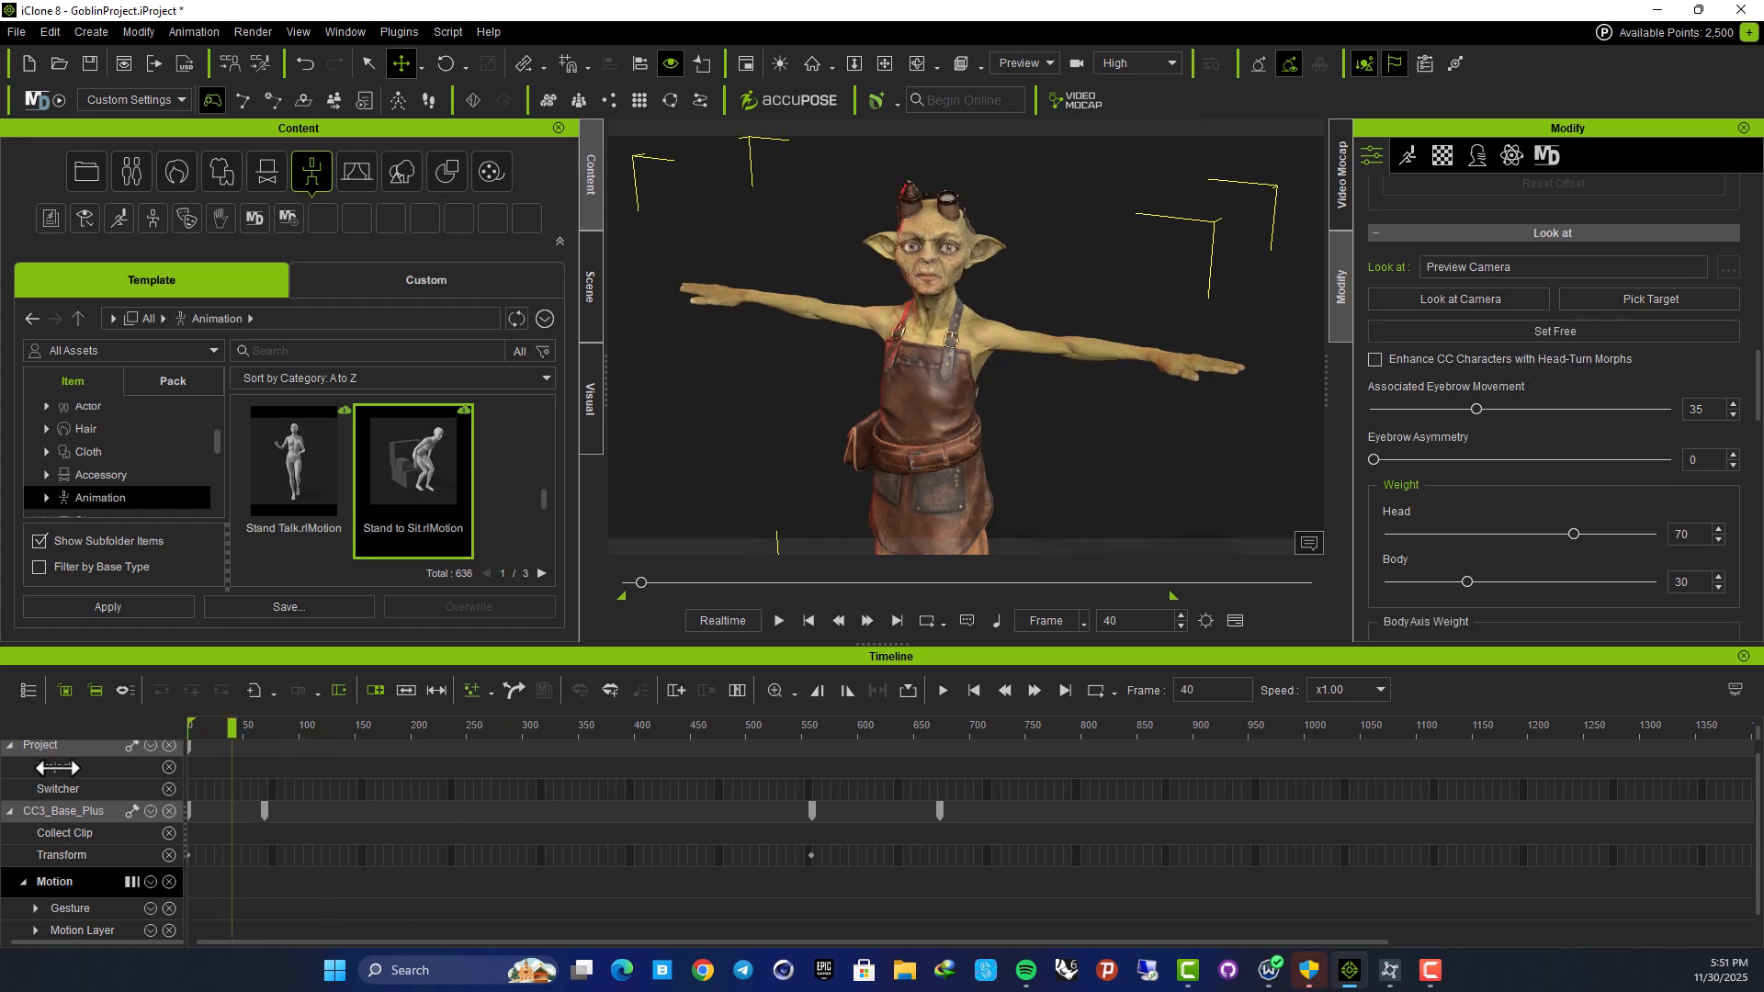
{"action": "left_click_drag", "start_coordinate": [994, 818], "coordinate": [248, 818]}
{"action": "key", "text": "Delete"}
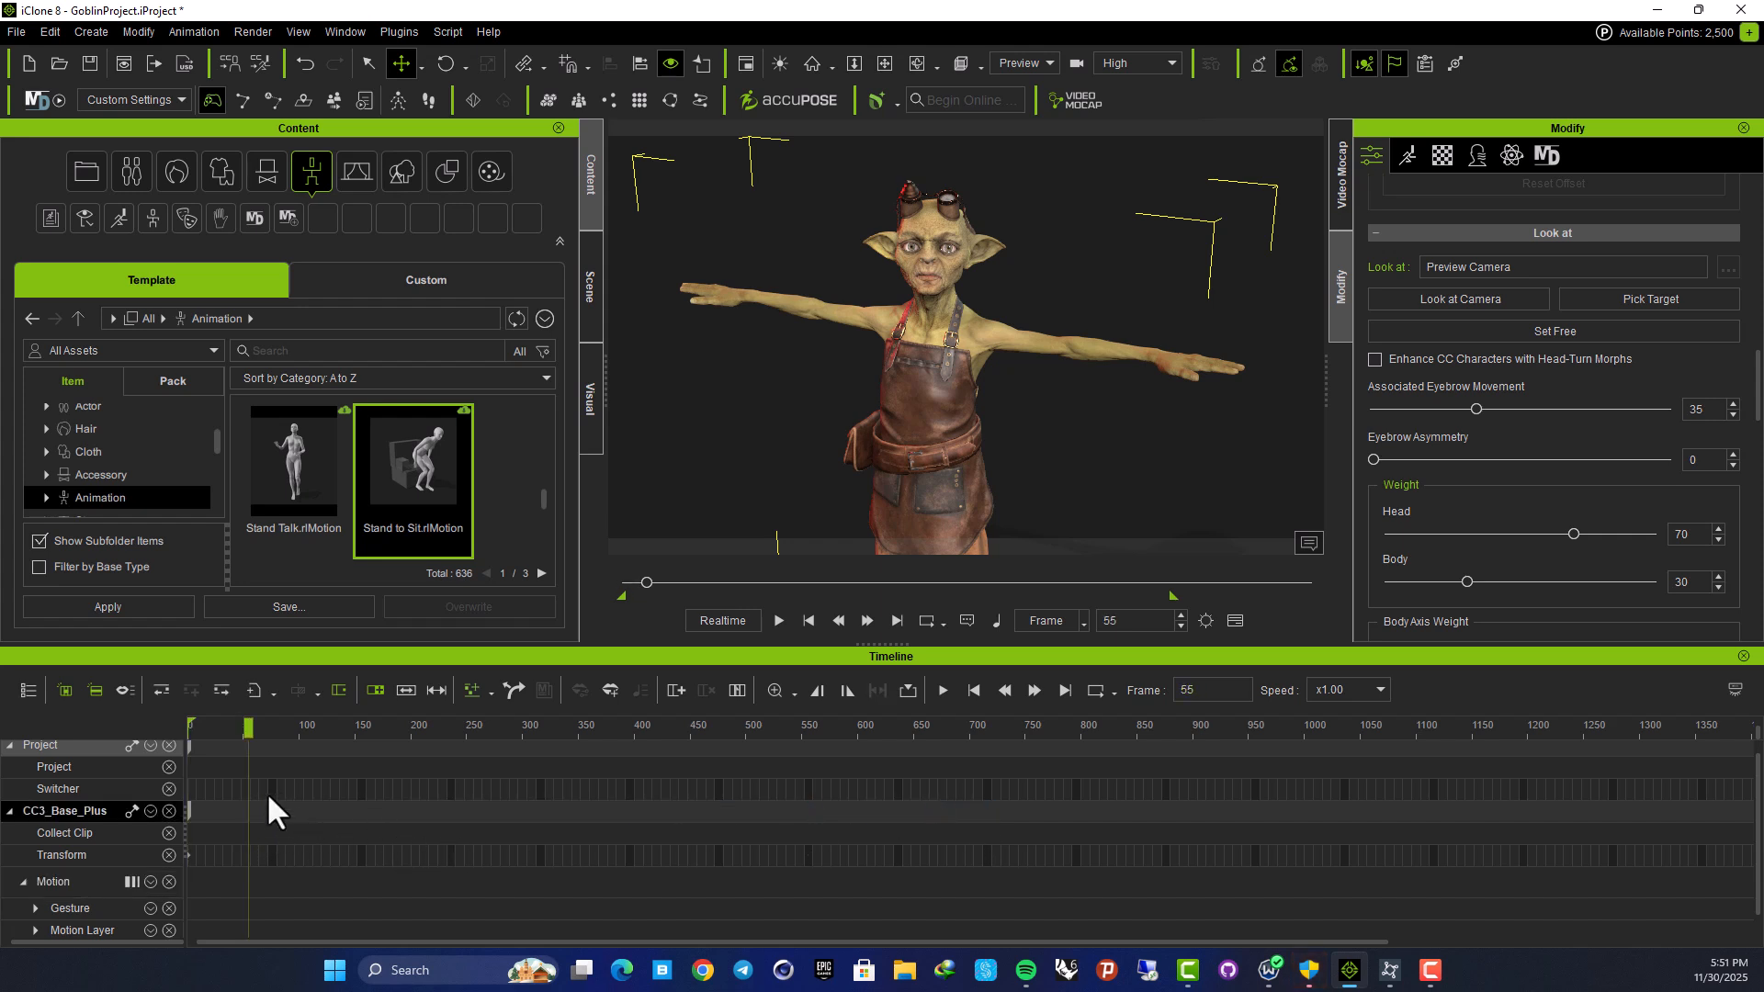
{"action": "left_click_drag", "start_coordinate": [247, 731], "coordinate": [99, 744]}
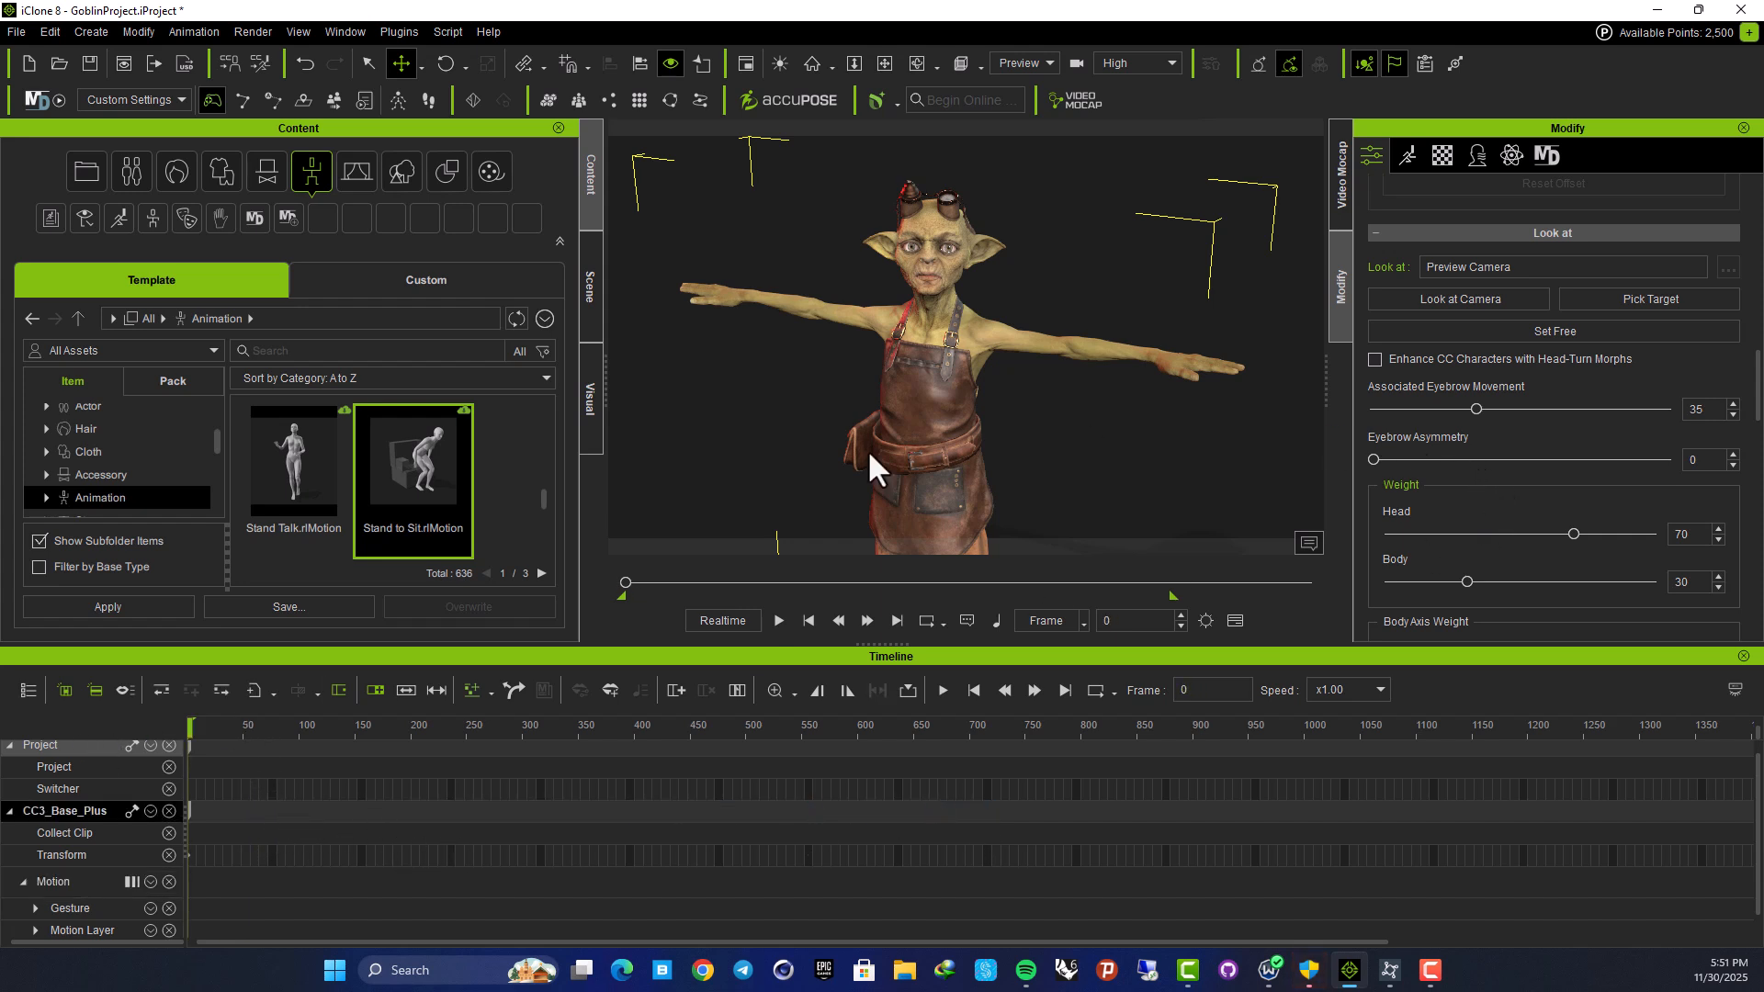
Set the goblin's Look At to free and frame the view on his head
{"action": "left_click", "coordinate": [1480, 332]}
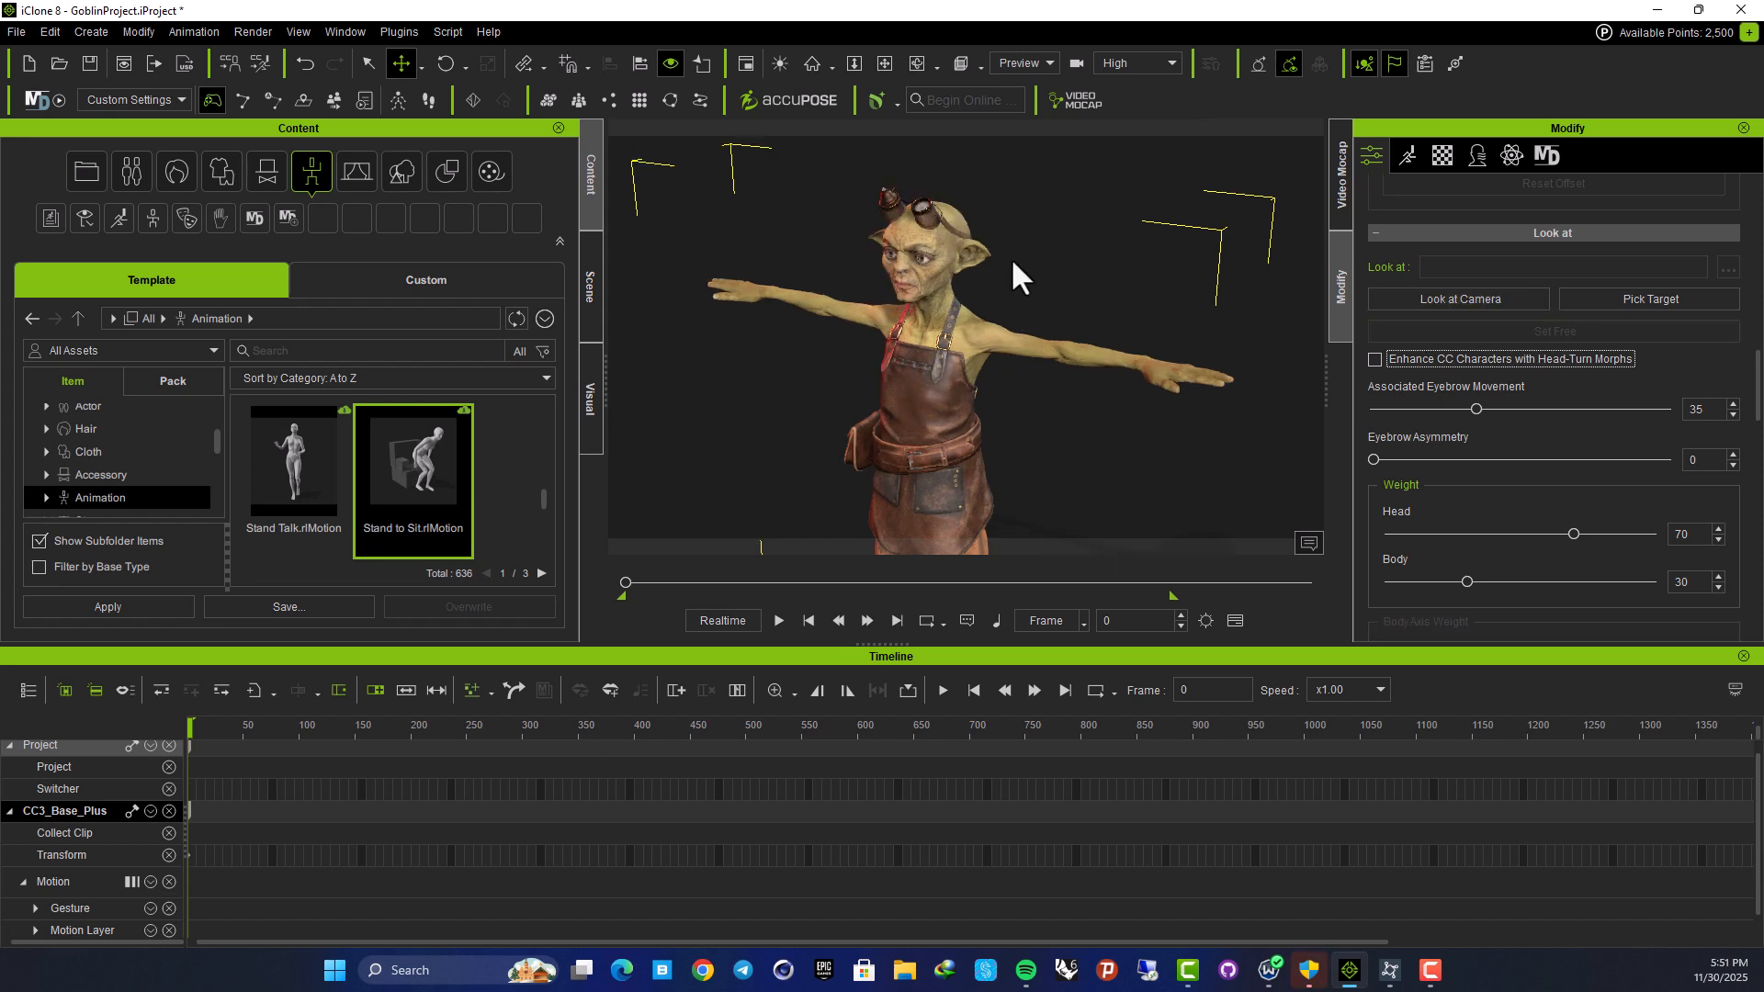
{"action": "right_click_drag", "start_coordinate": [895, 384], "coordinate": [1118, 371]}
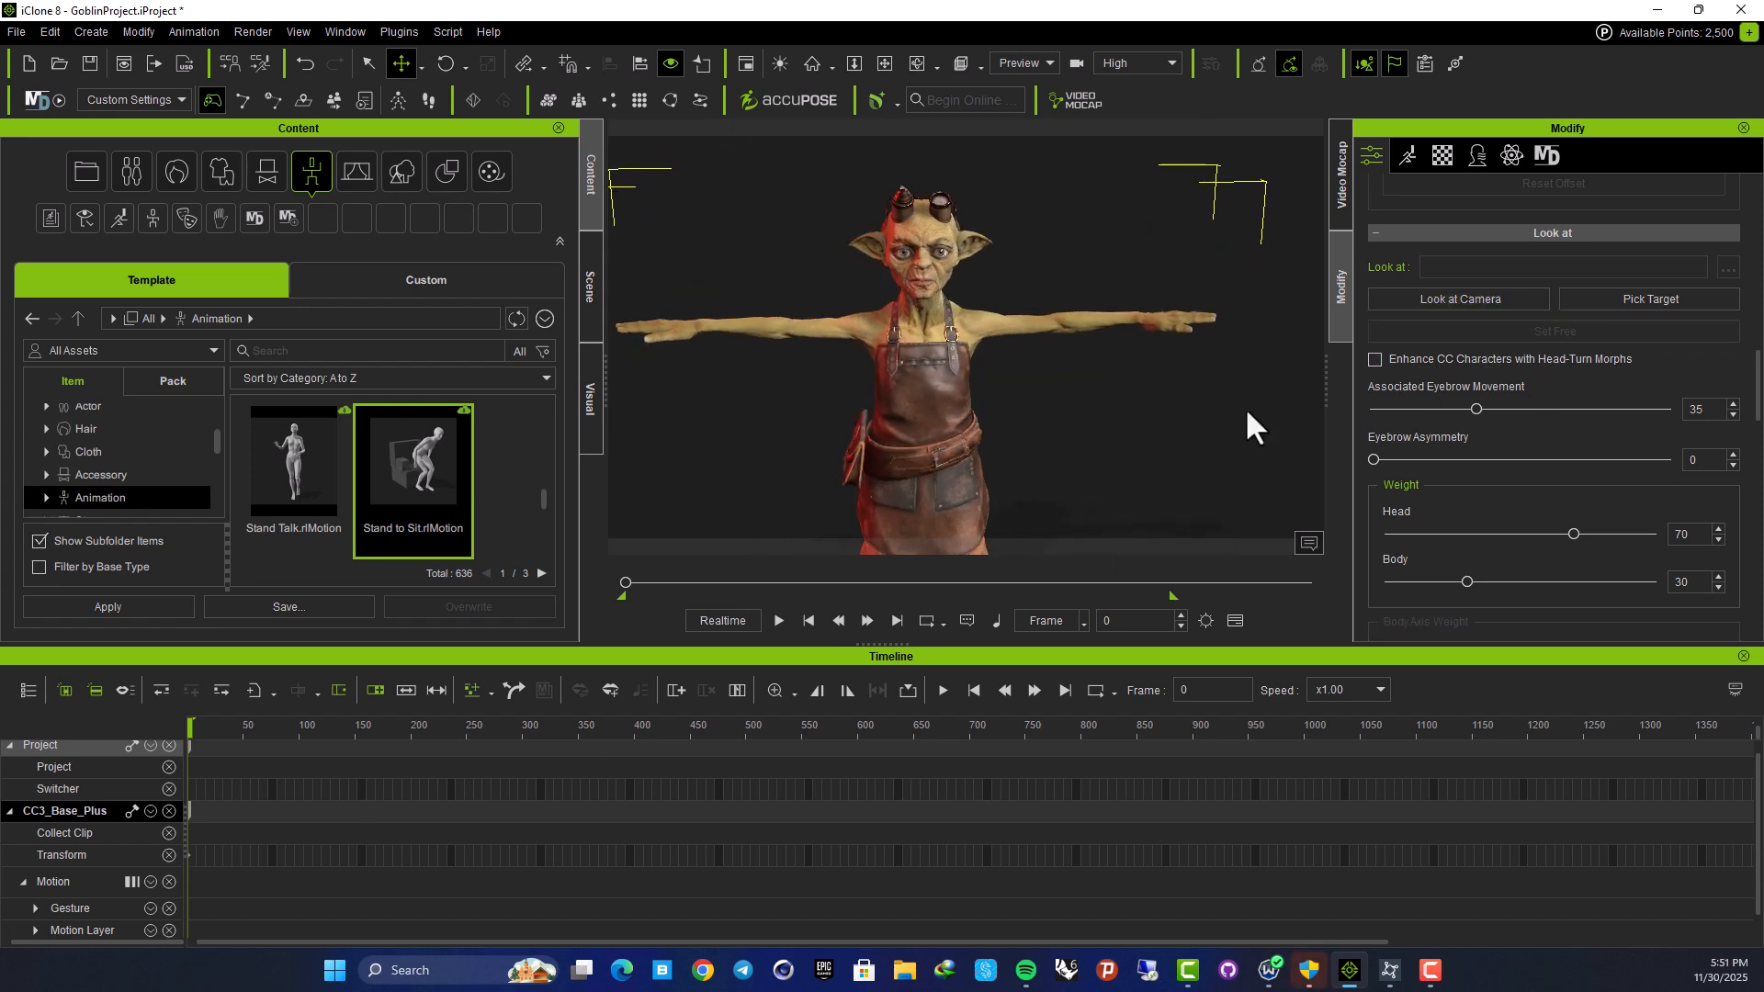
{"action": "scroll", "coordinate": [893, 290], "scroll_direction": "up", "scroll_amount": 3}
{"action": "middle_click_drag", "start_coordinate": [889, 270], "coordinate": [944, 433]}
{"action": "right_click_drag", "start_coordinate": [944, 432], "coordinate": [947, 307]}
{"action": "scroll", "coordinate": [955, 310], "scroll_direction": "up", "scroll_amount": 4}
{"action": "scroll", "coordinate": [976, 316], "scroll_direction": "down", "scroll_amount": 3}
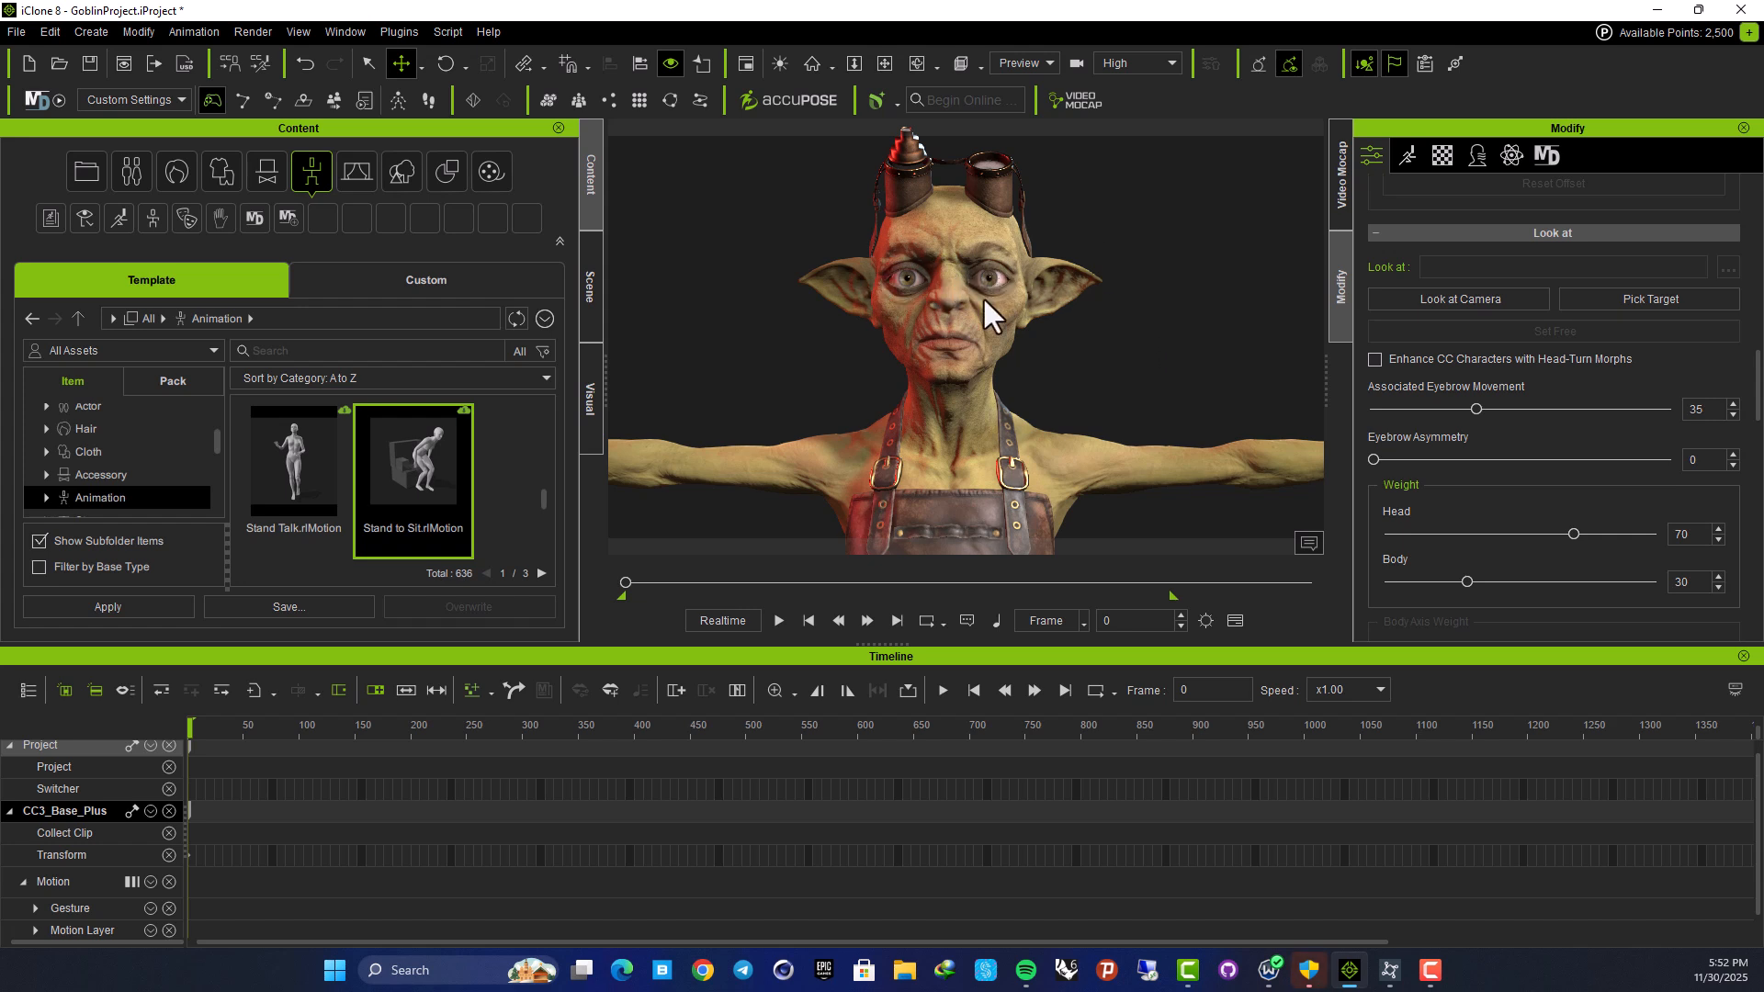
Open the Face Key editor from the Modify panel's Motion tab
{"action": "left_click", "coordinate": [1408, 156]}
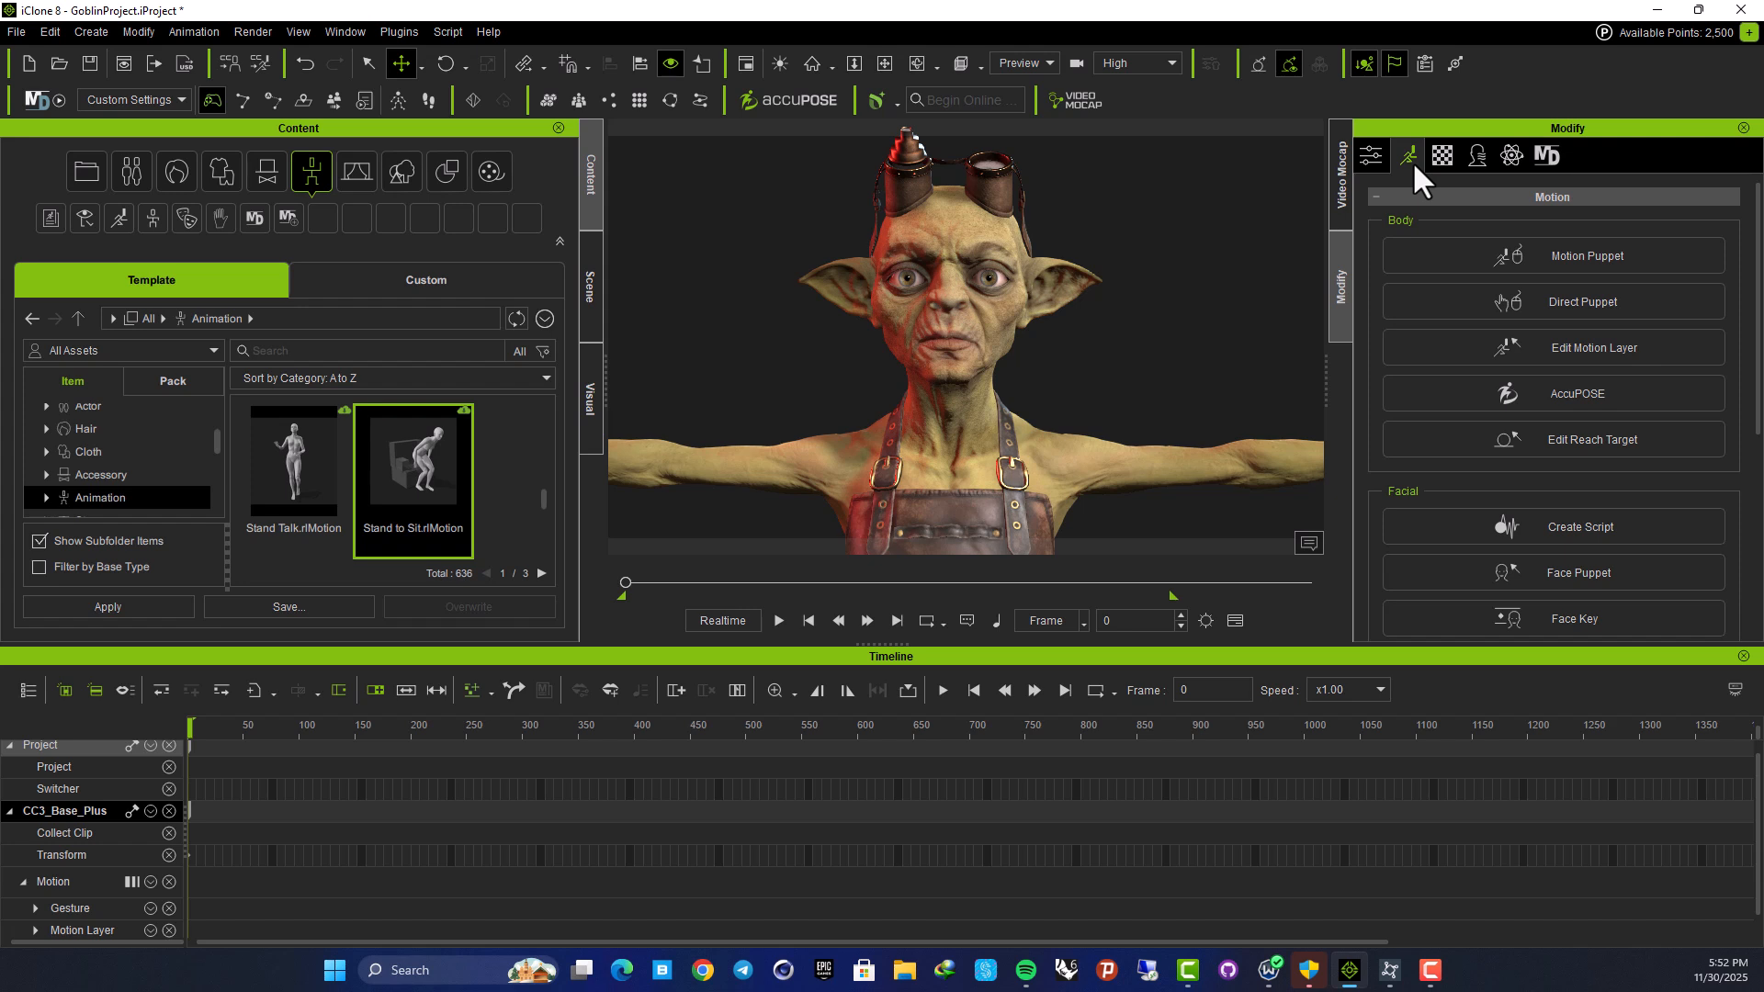
{"action": "scroll", "coordinate": [1580, 422], "scroll_direction": "down", "scroll_amount": 2}
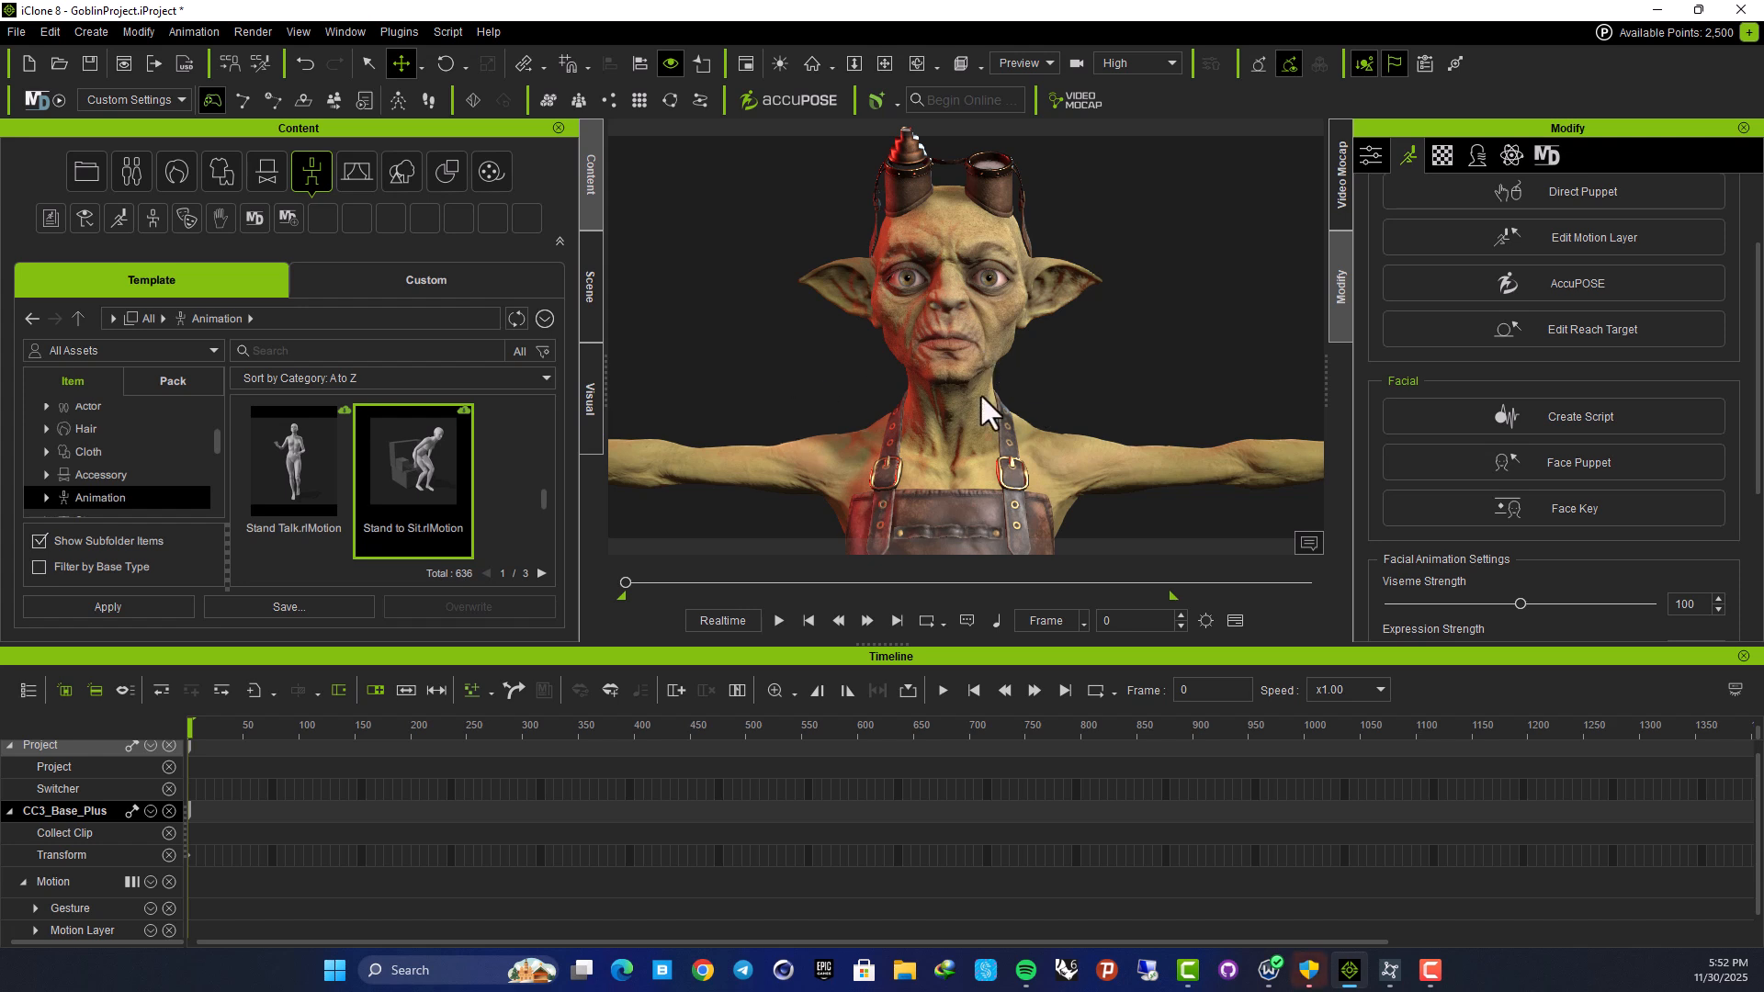
{"action": "left_click", "coordinate": [1556, 514]}
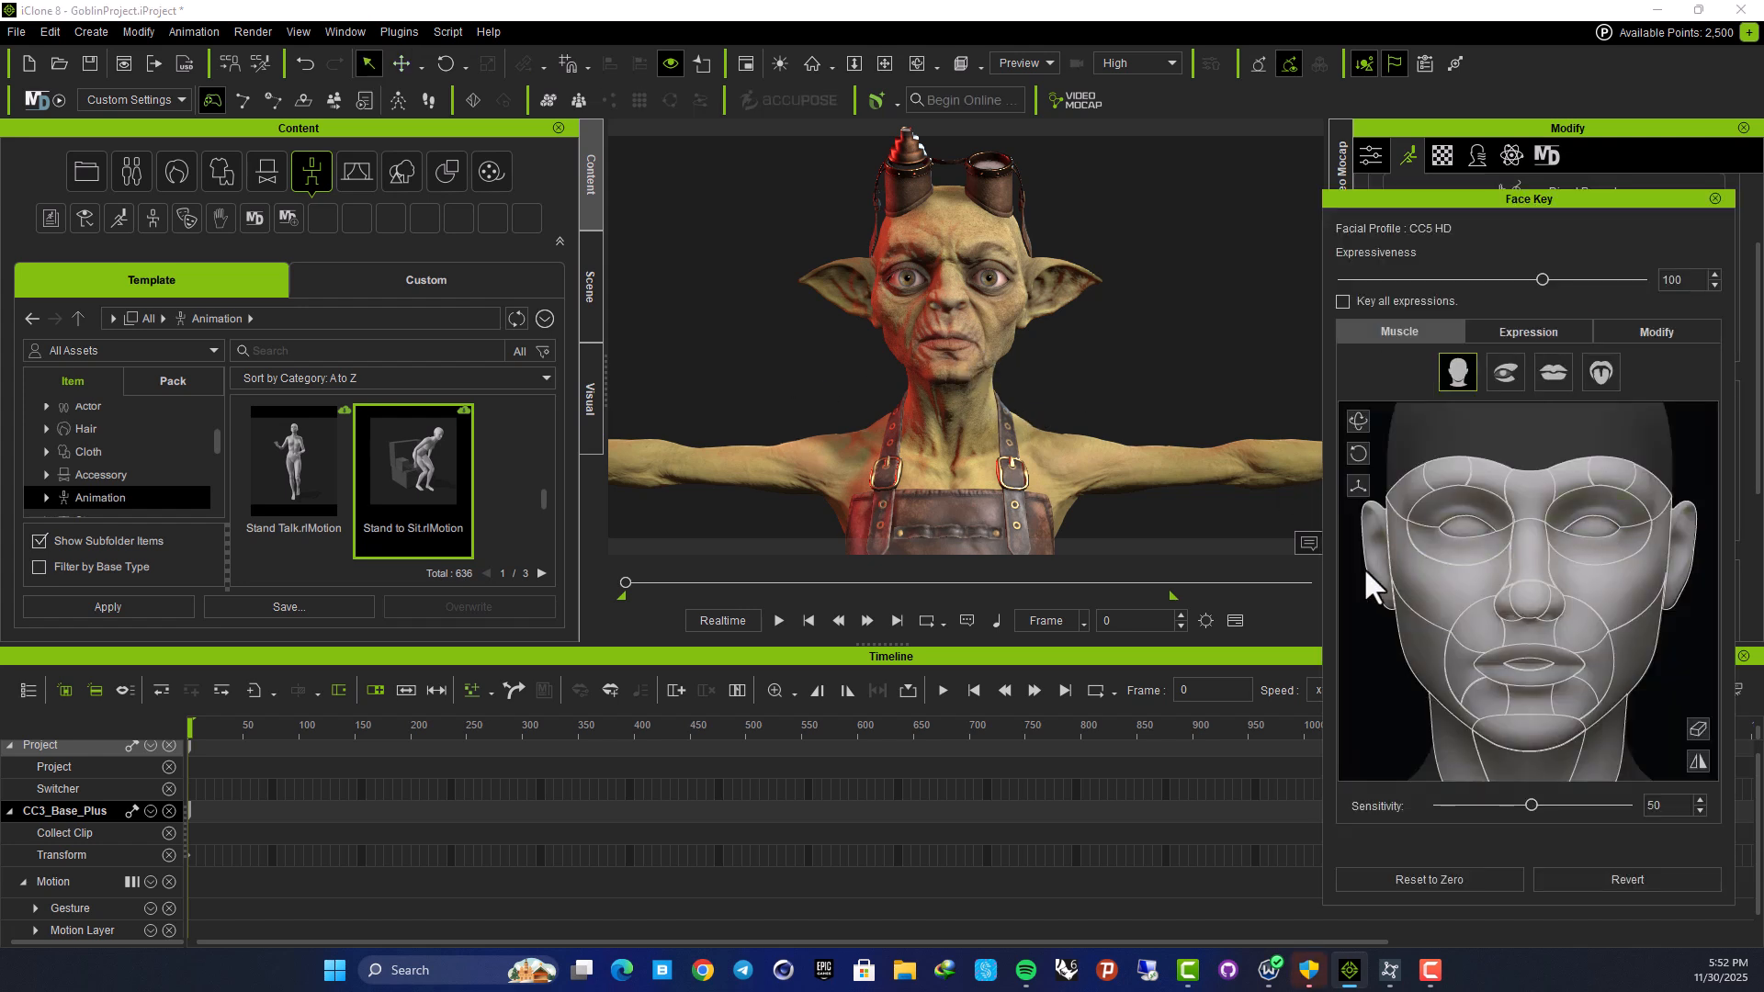
Raise the goblin's brow at frame 0 and drag the mid-brow into a frown at frame 93
{"action": "left_click_drag", "start_coordinate": [1557, 206], "coordinate": [1391, 163]}
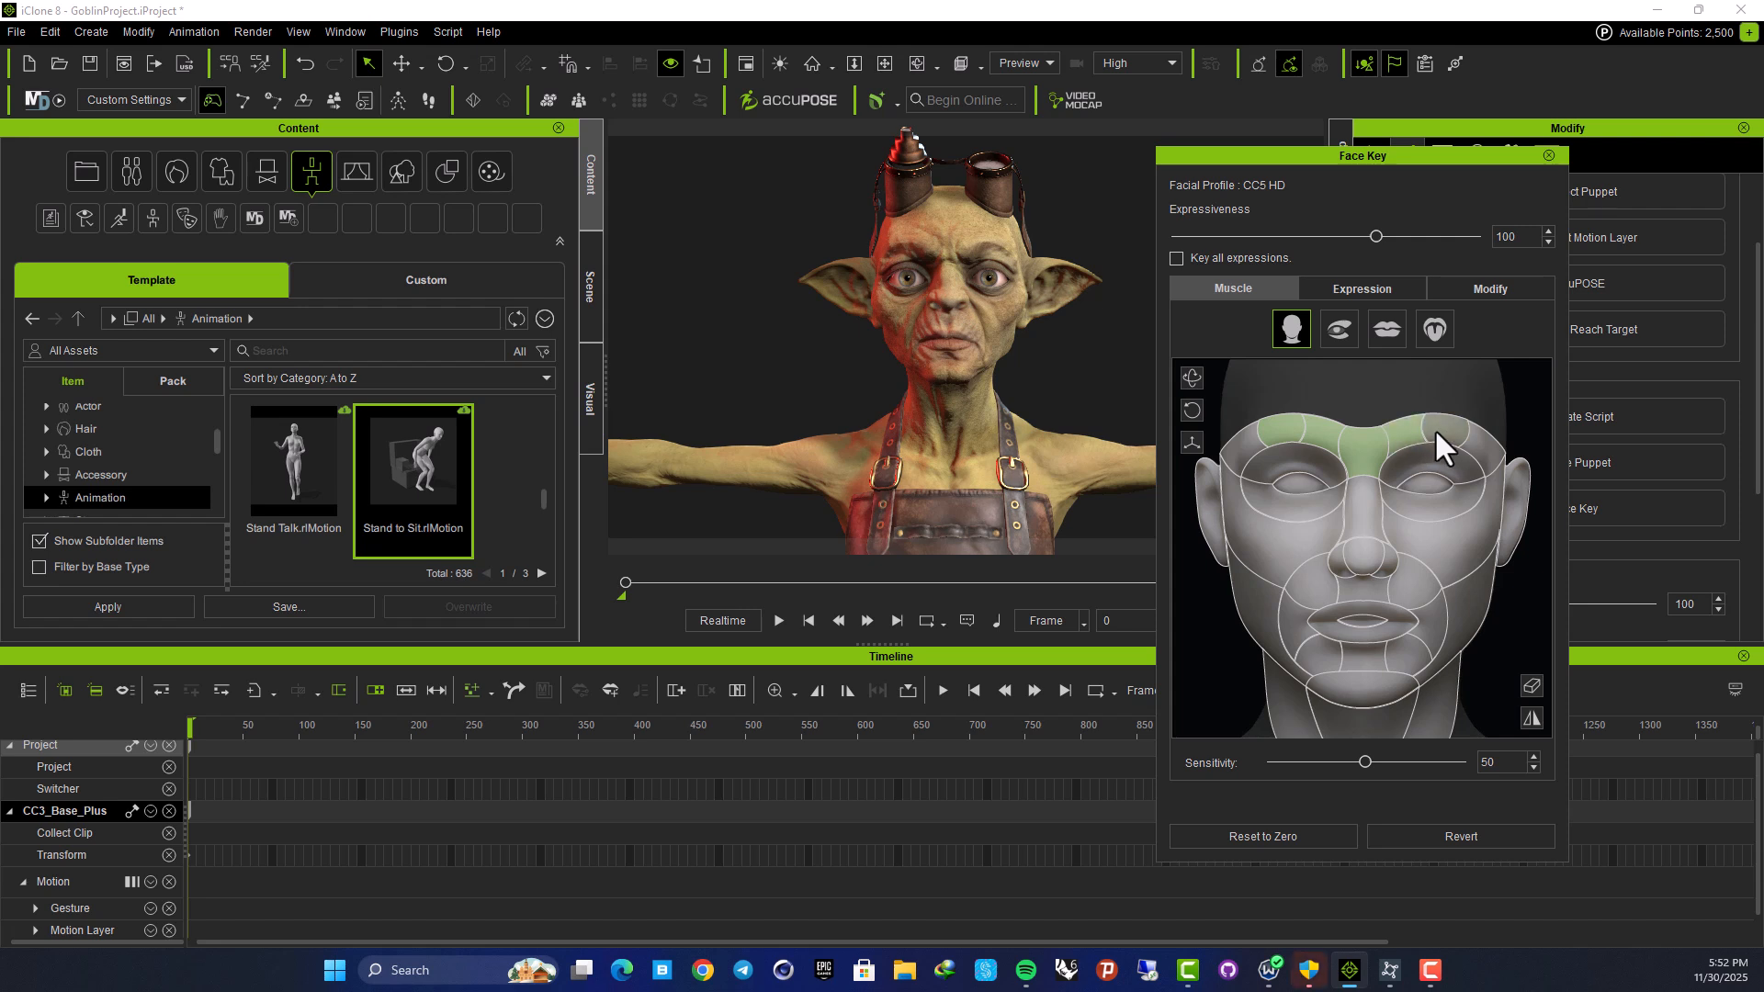
{"action": "left_click_drag", "start_coordinate": [1364, 444], "coordinate": [1364, 395]}
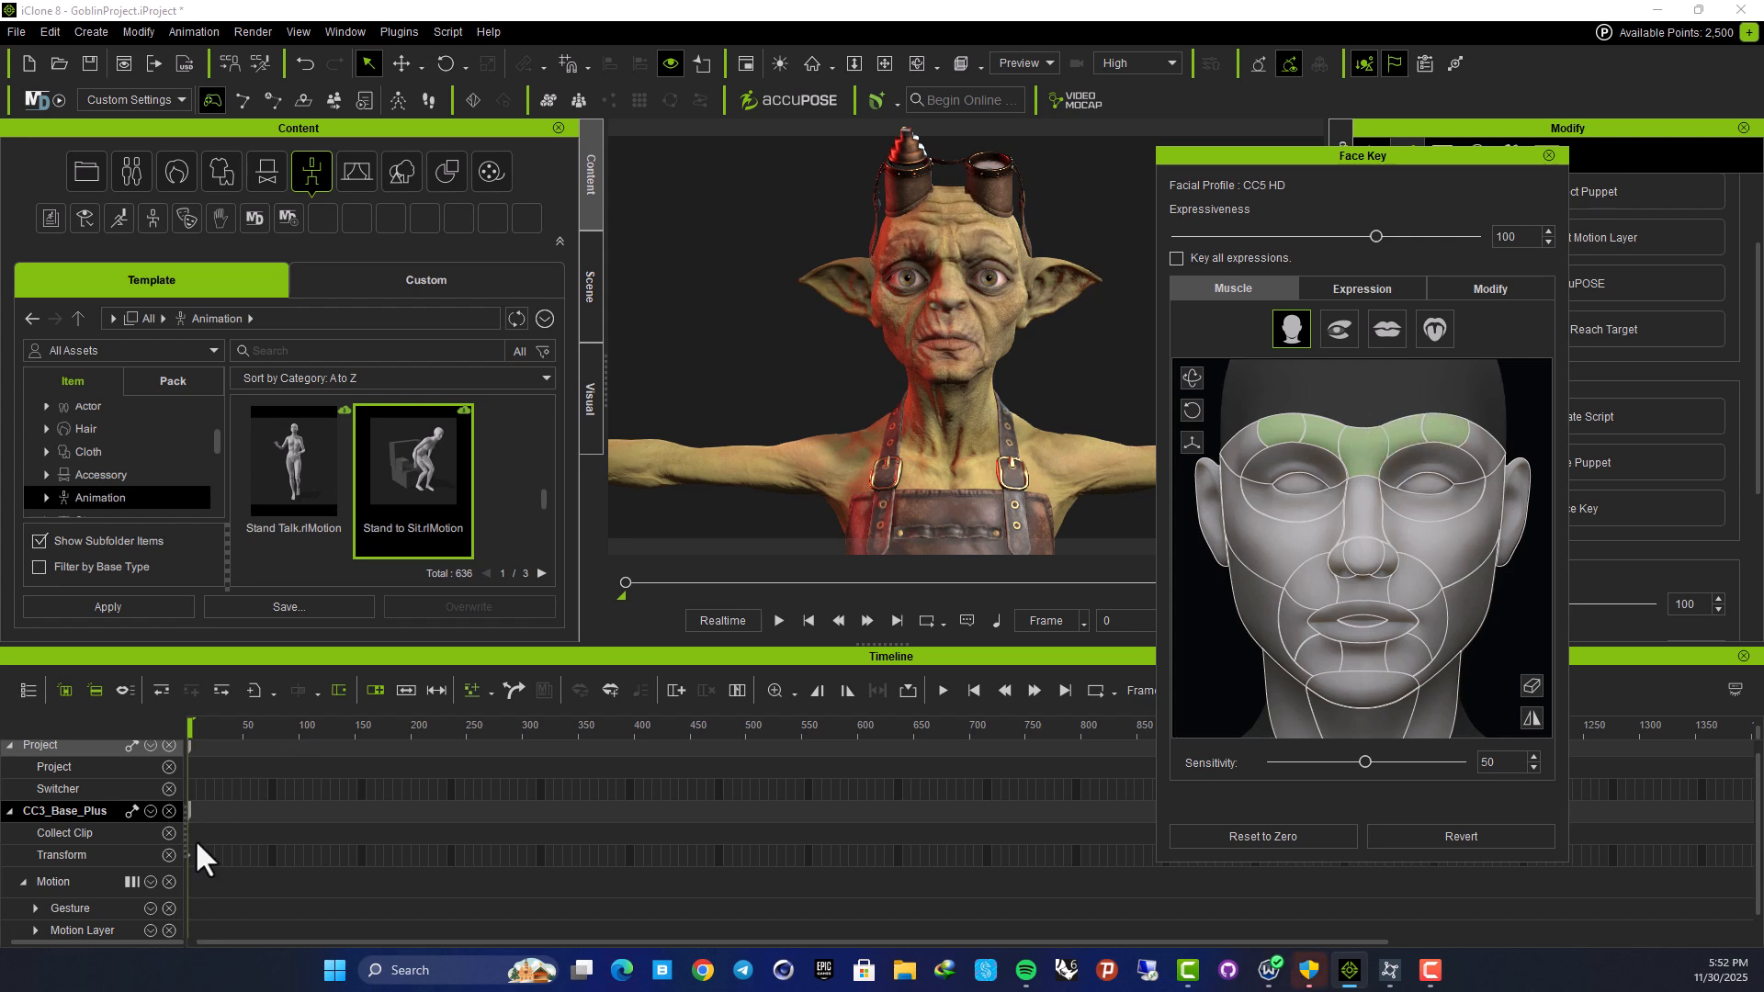
{"action": "left_click_drag", "start_coordinate": [190, 738], "coordinate": [291, 740]}
{"action": "left_click_drag", "start_coordinate": [1363, 468], "coordinate": [1341, 566]}
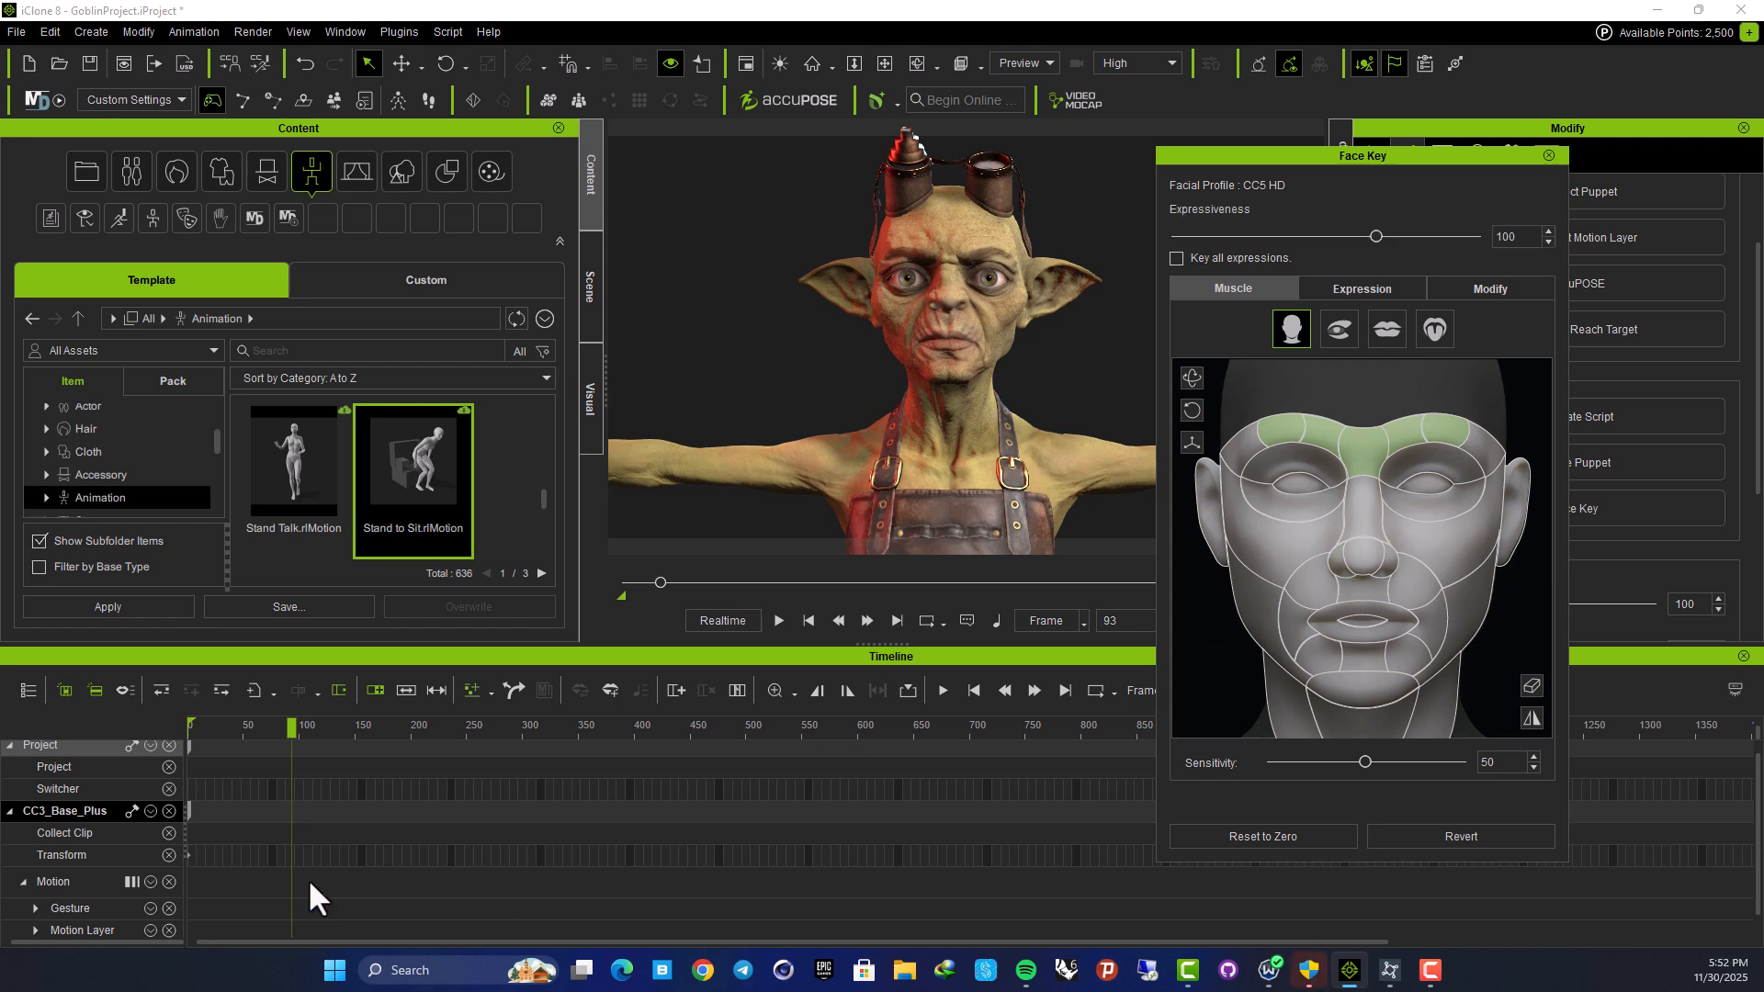
{"action": "scroll", "coordinate": [94, 855], "scroll_direction": "down", "scroll_amount": 1}
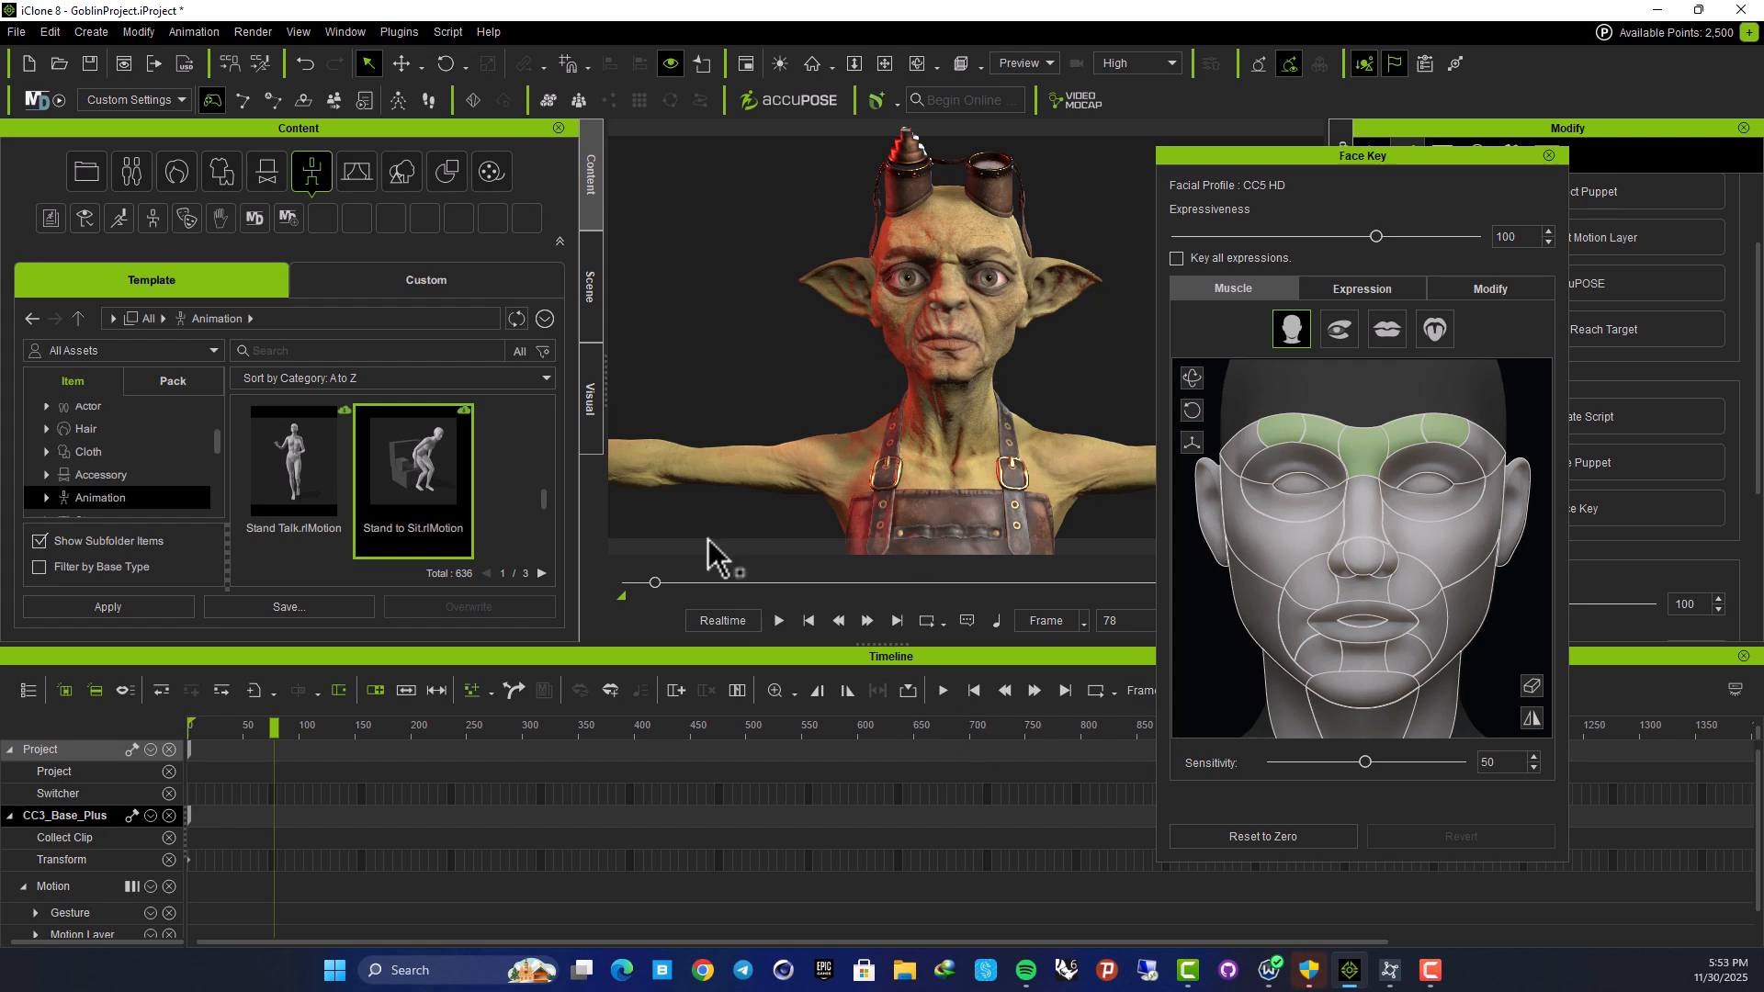
{"action": "left_click_drag", "start_coordinate": [276, 728], "coordinate": [336, 729]}
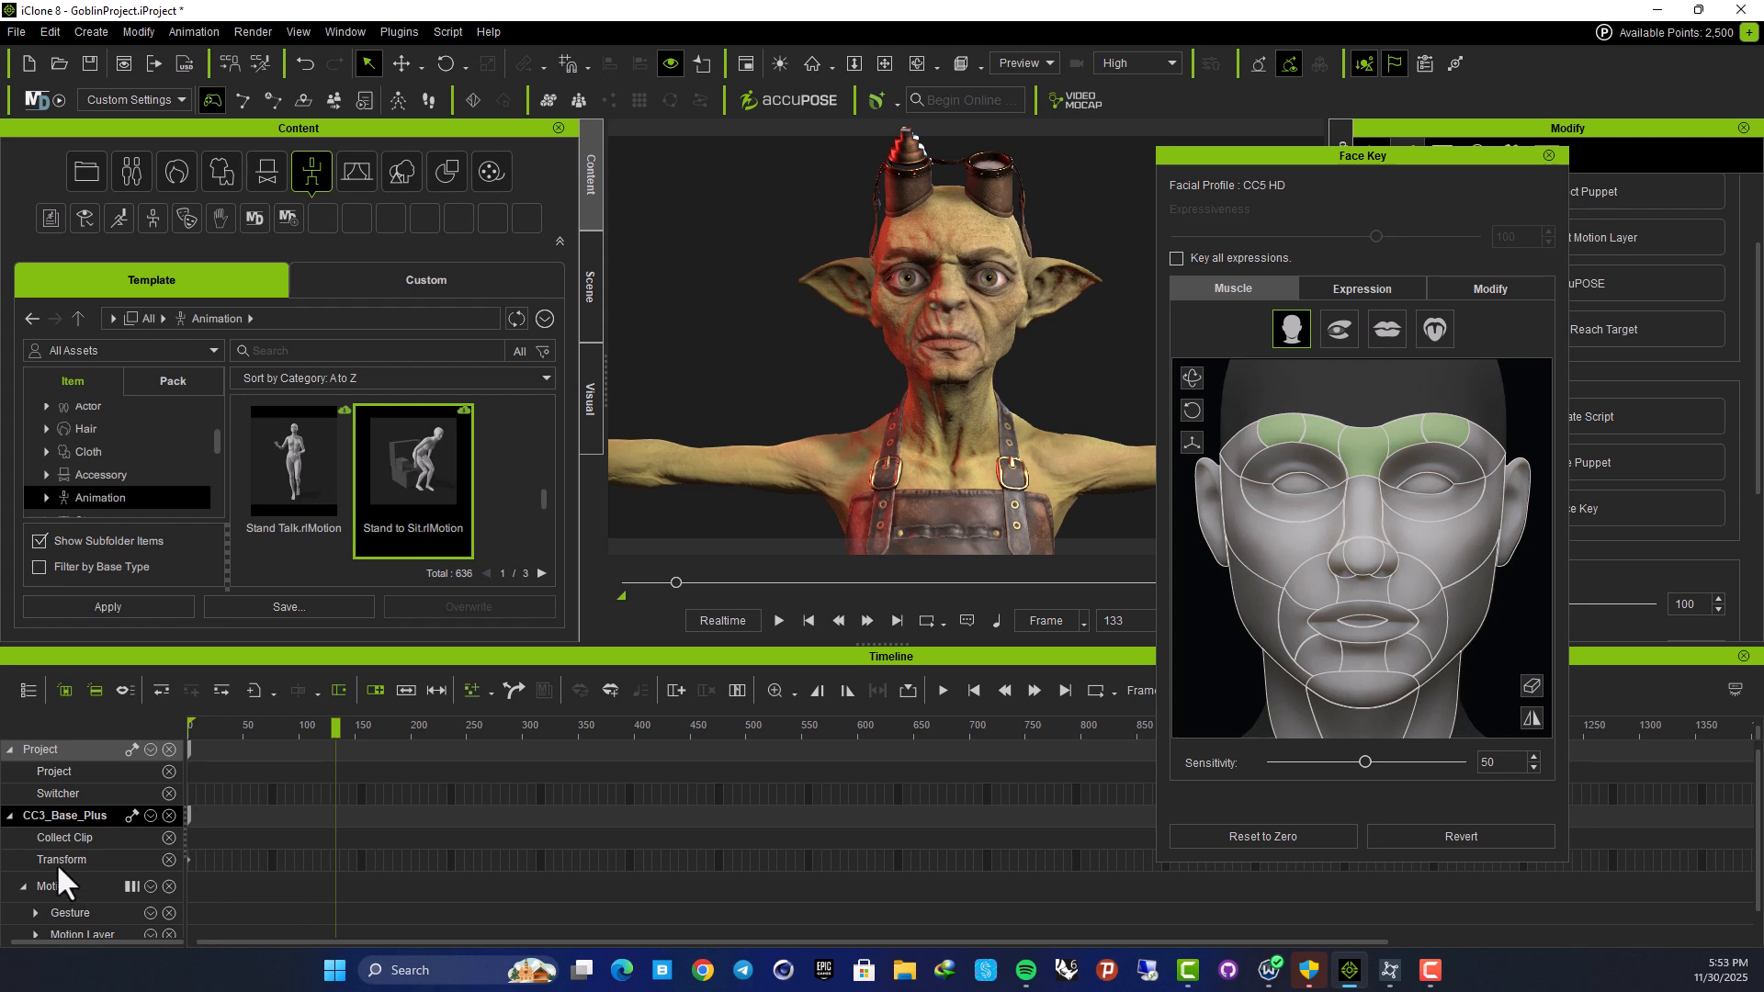
Show the Expression track for the character and expand its sub-tracks
{"action": "left_click", "coordinate": [150, 816]}
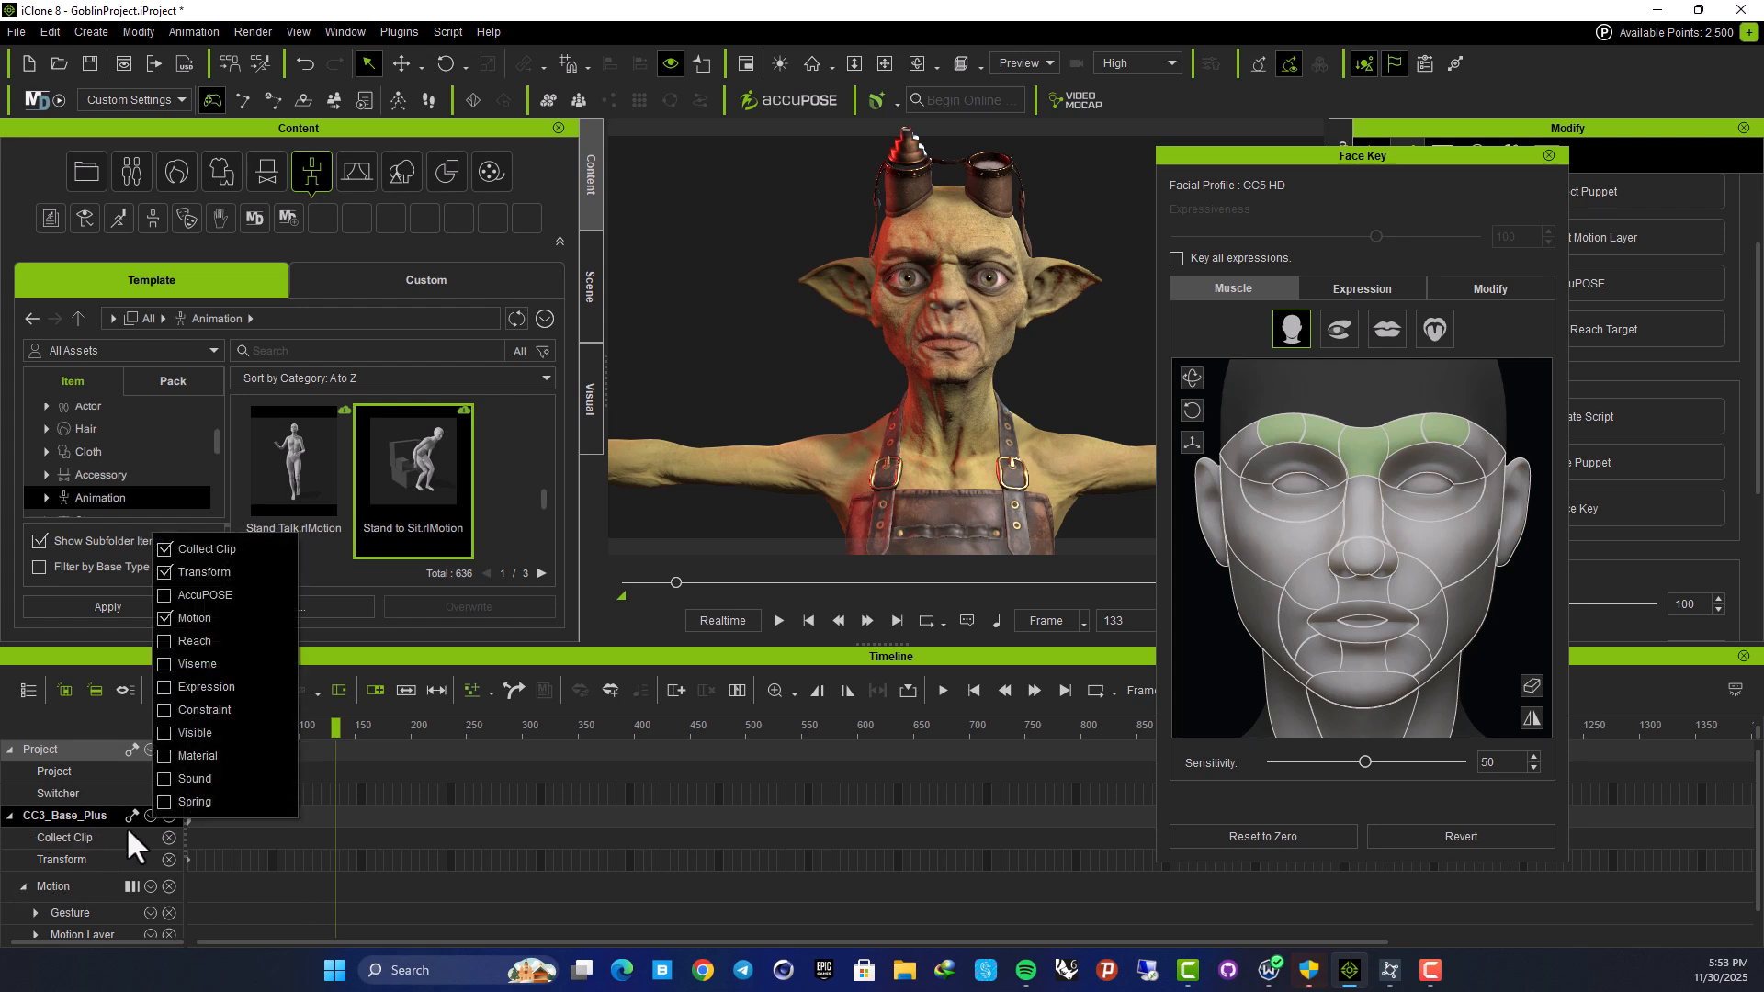
{"action": "left_click", "coordinate": [206, 688]}
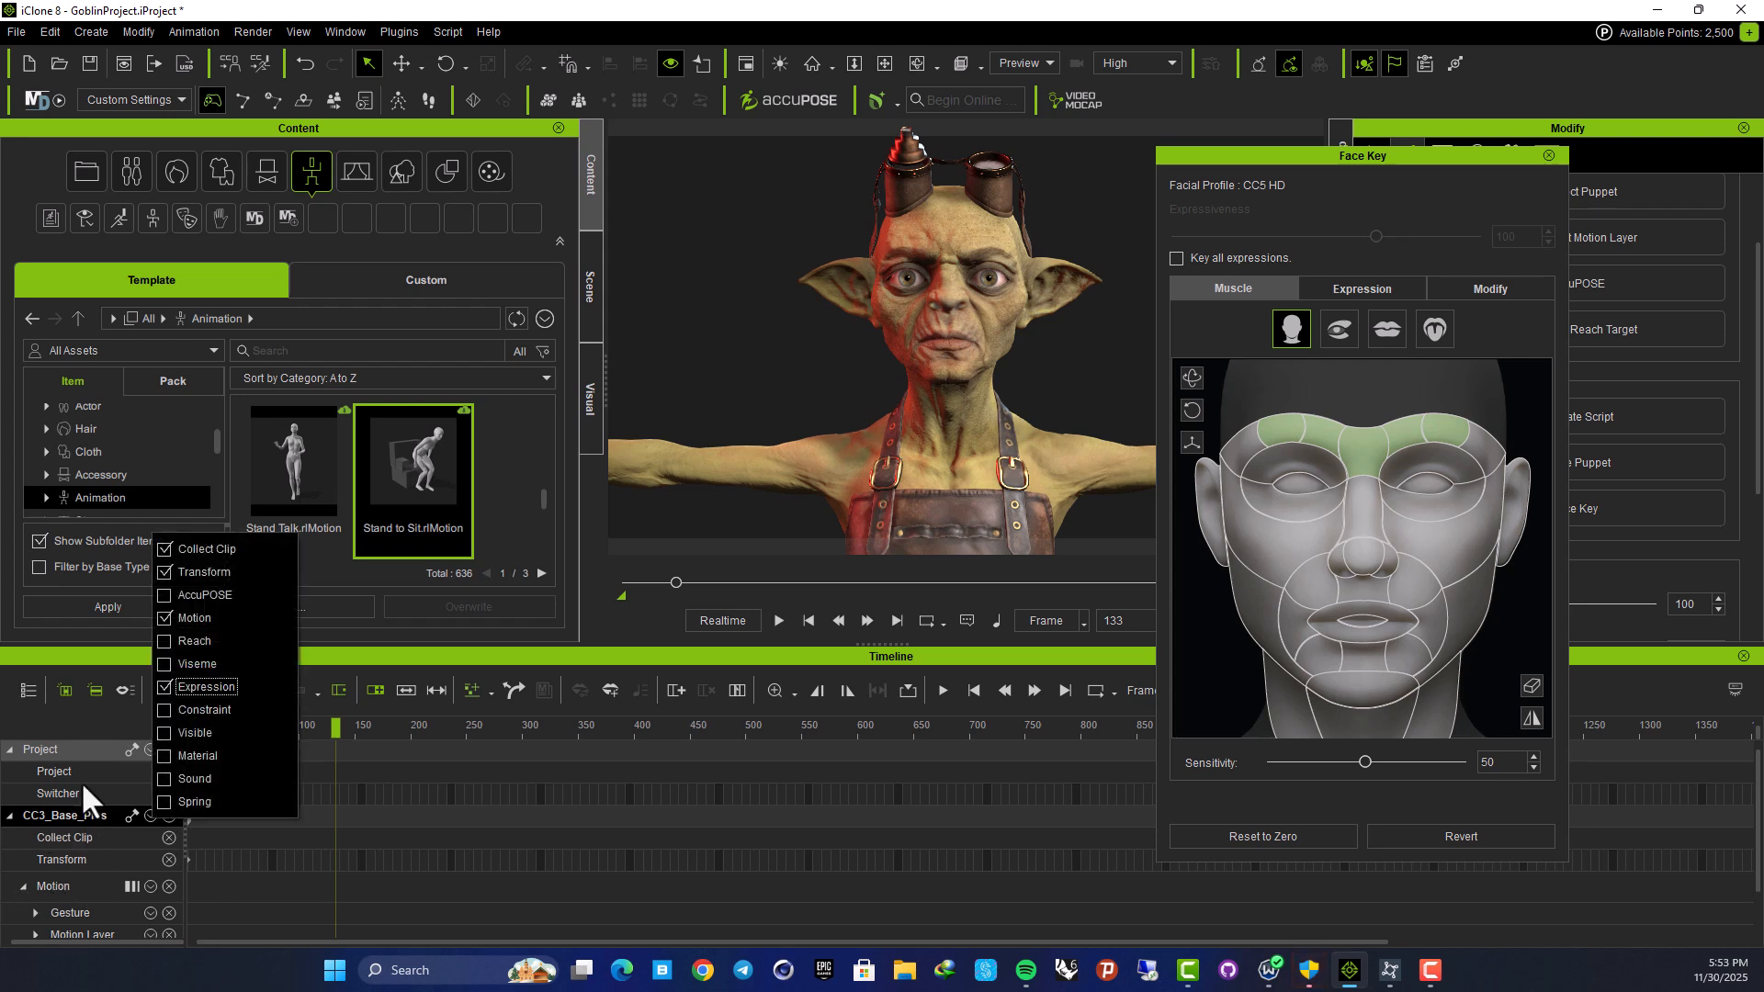
{"action": "left_click", "coordinate": [9, 819]}
{"action": "scroll", "coordinate": [51, 856], "scroll_direction": "down", "scroll_amount": 2}
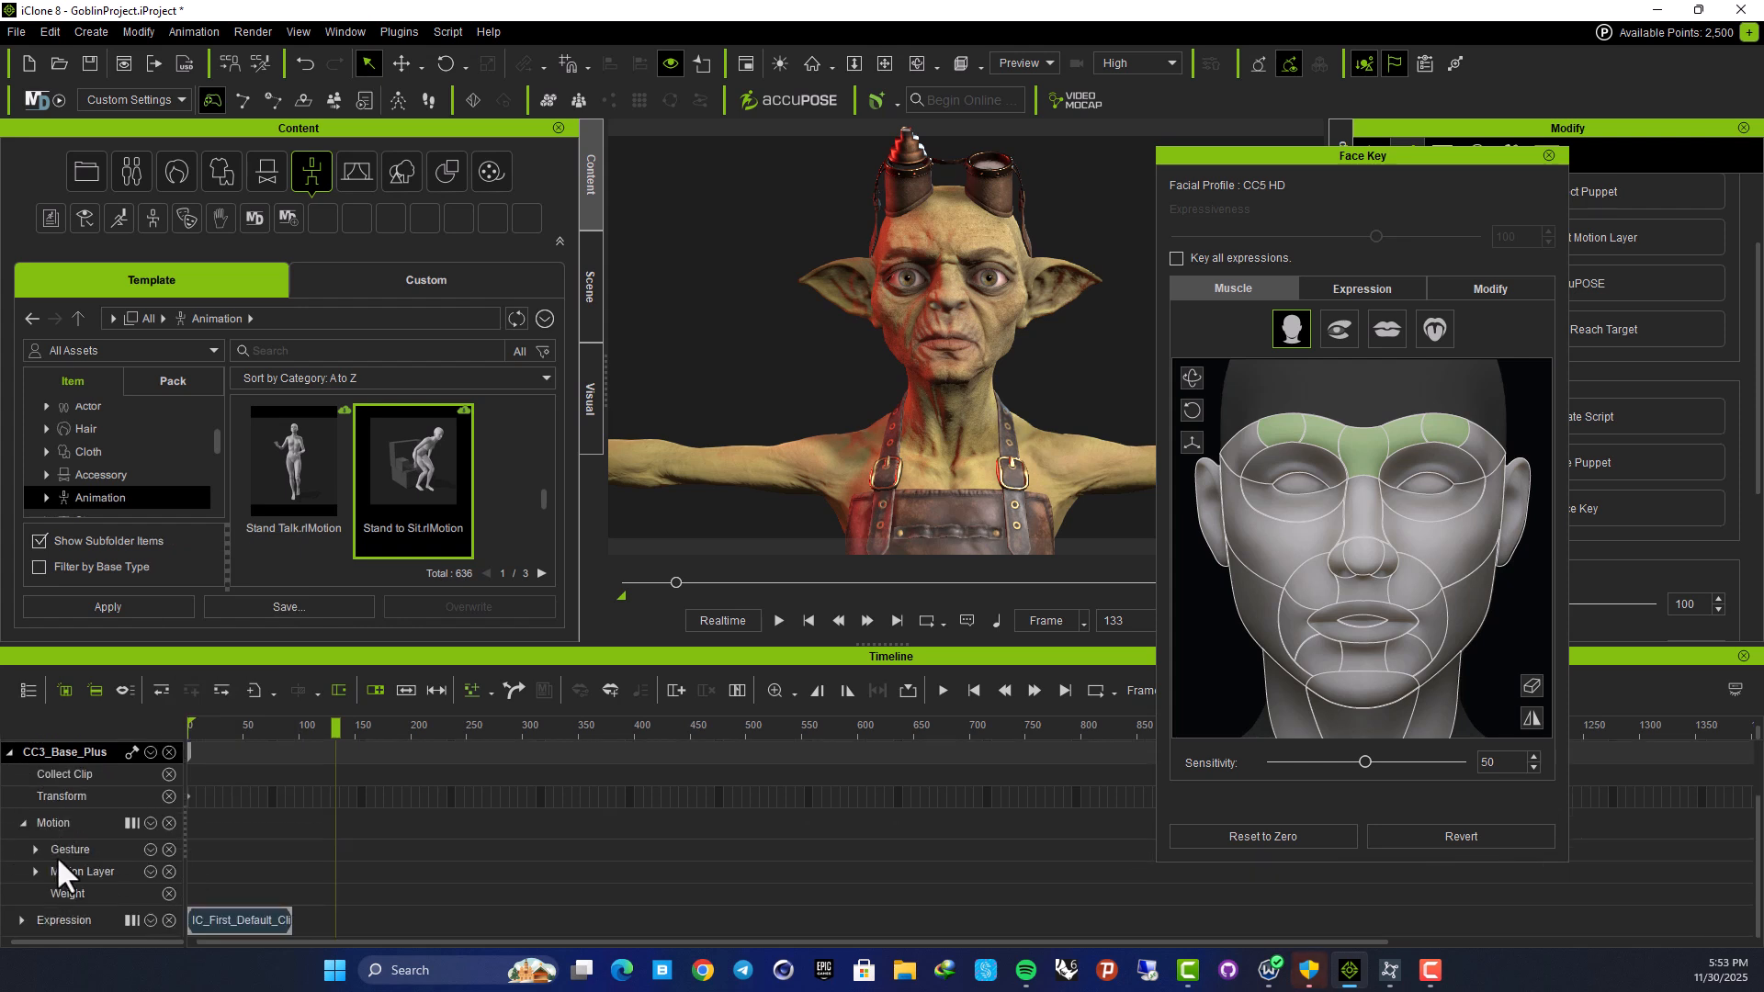
{"action": "left_click", "coordinate": [140, 921]}
{"action": "left_click", "coordinate": [293, 872]}
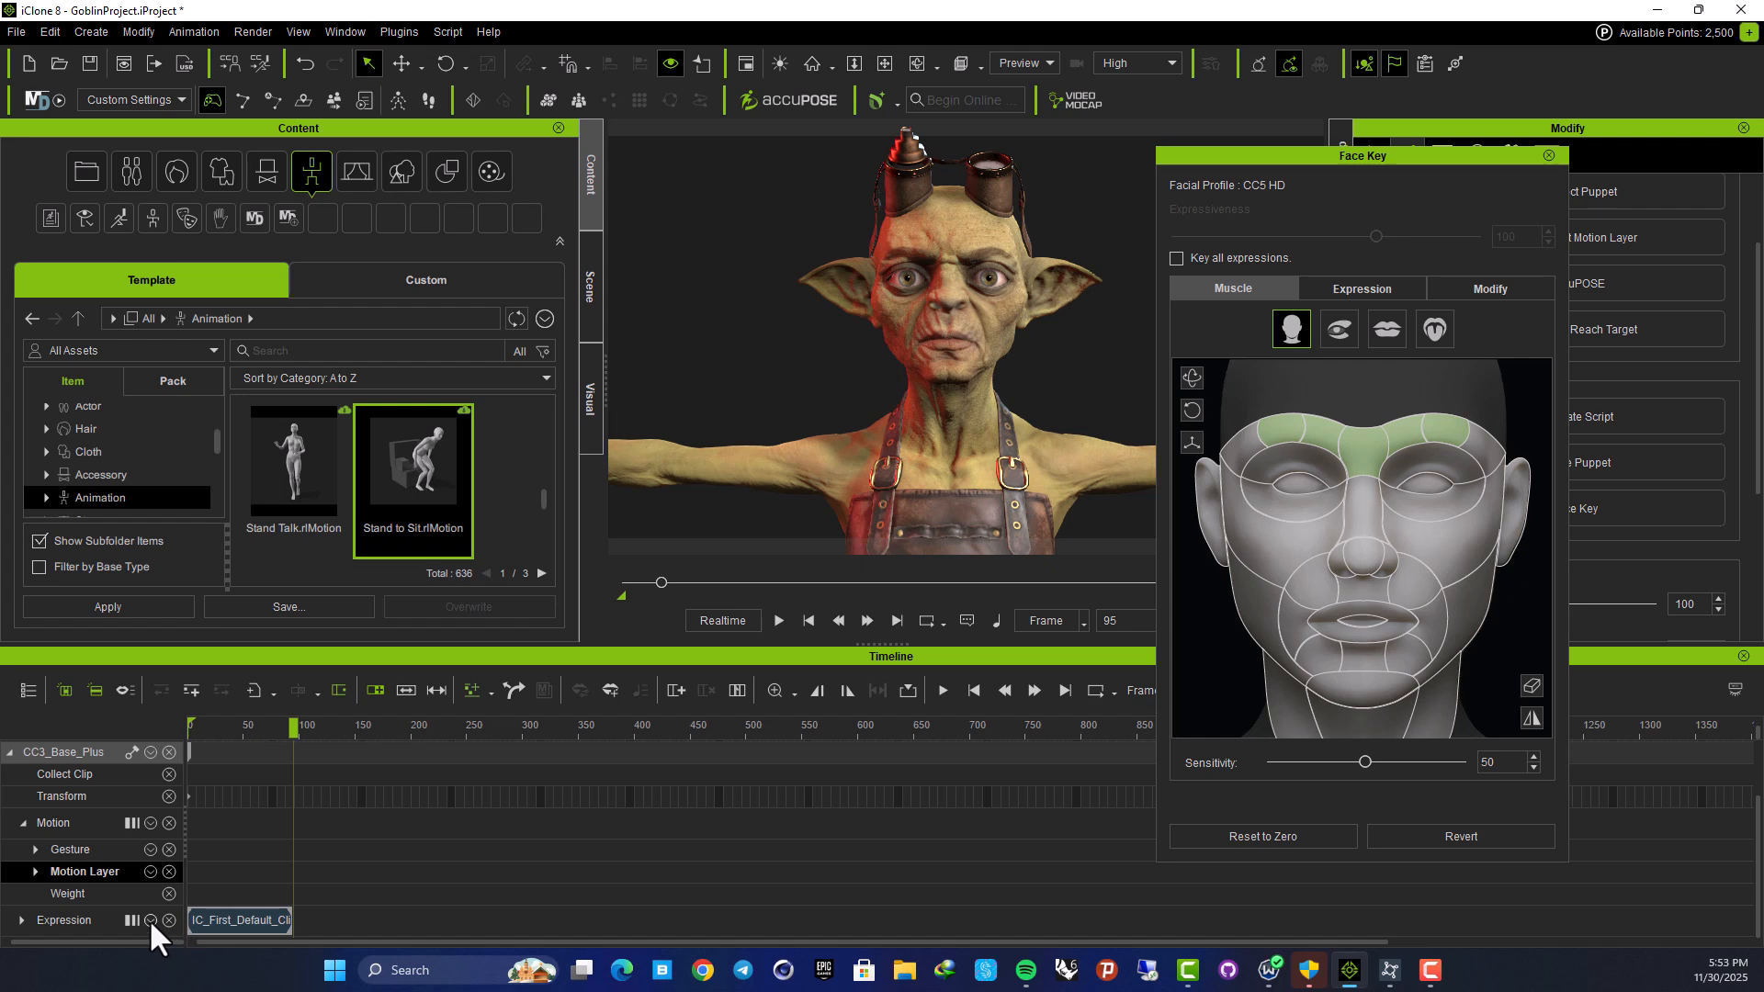
{"action": "left_click", "coordinate": [152, 921]}
{"action": "left_click", "coordinate": [17, 918]}
{"action": "left_click", "coordinate": [22, 919]}
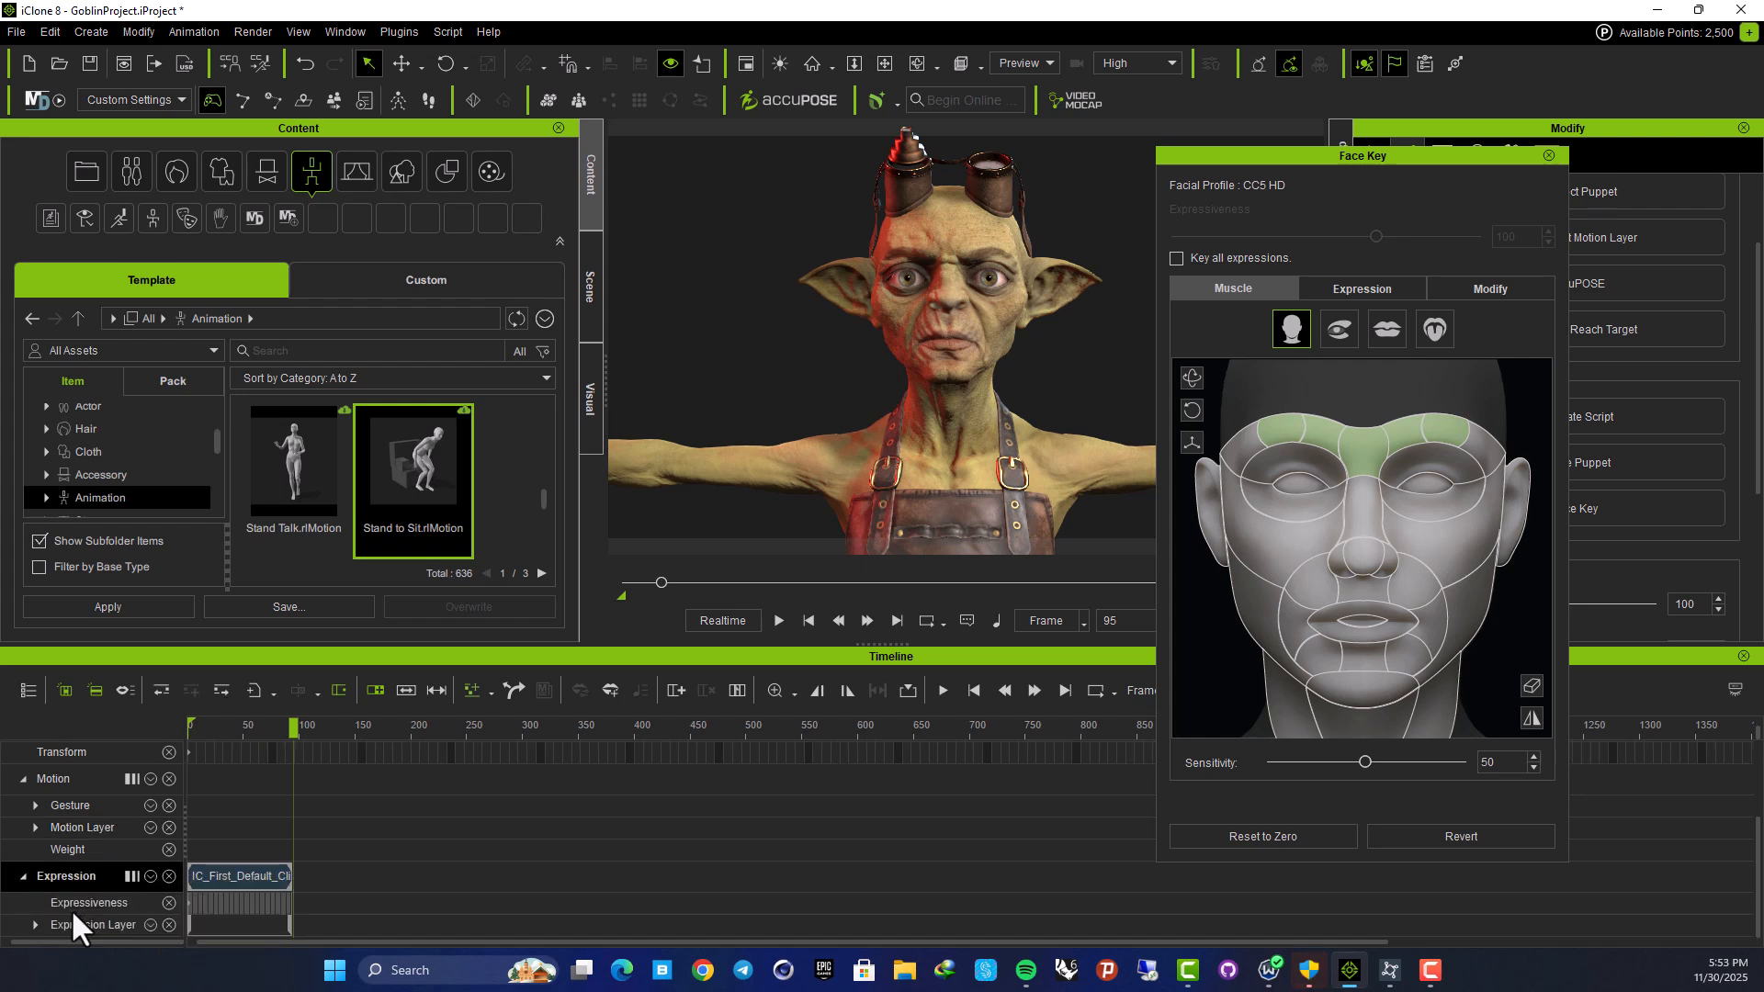
Stretch IC_First_Default_Clip to run to about frame 900
{"action": "left_click_drag", "start_coordinate": [295, 735], "coordinate": [107, 761]}
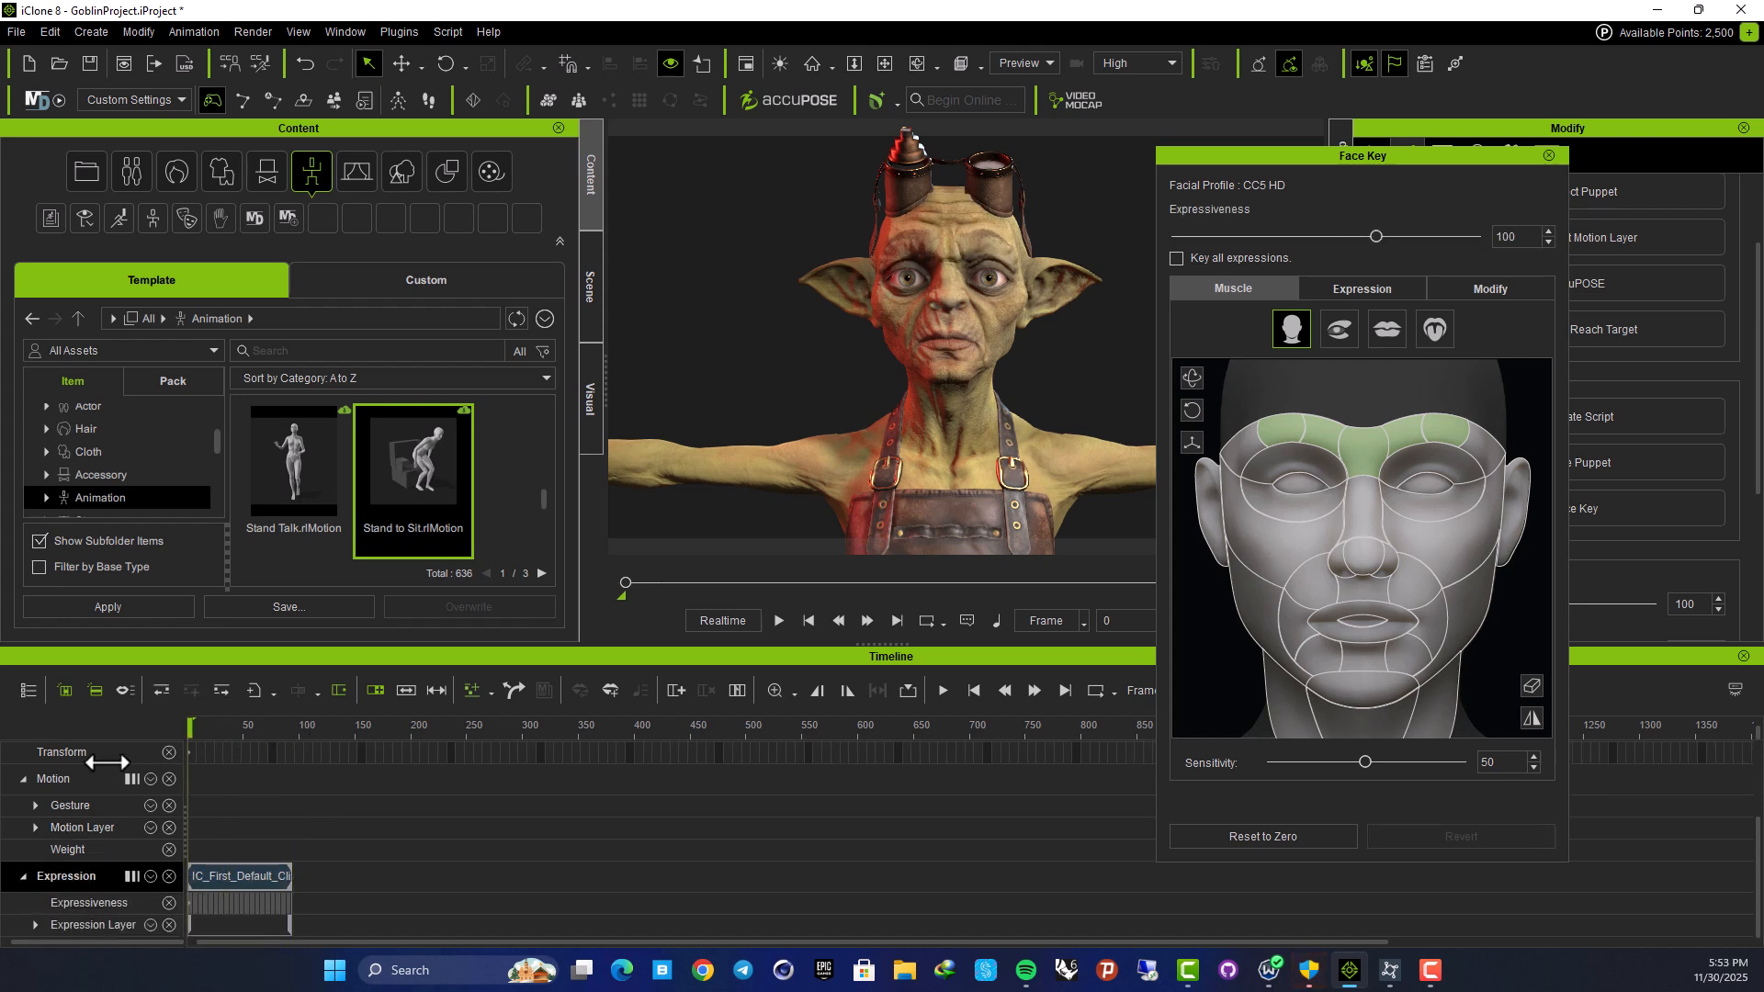
{"action": "left_click_drag", "start_coordinate": [290, 876], "coordinate": [1209, 863]}
{"action": "left_click", "coordinate": [199, 725]}
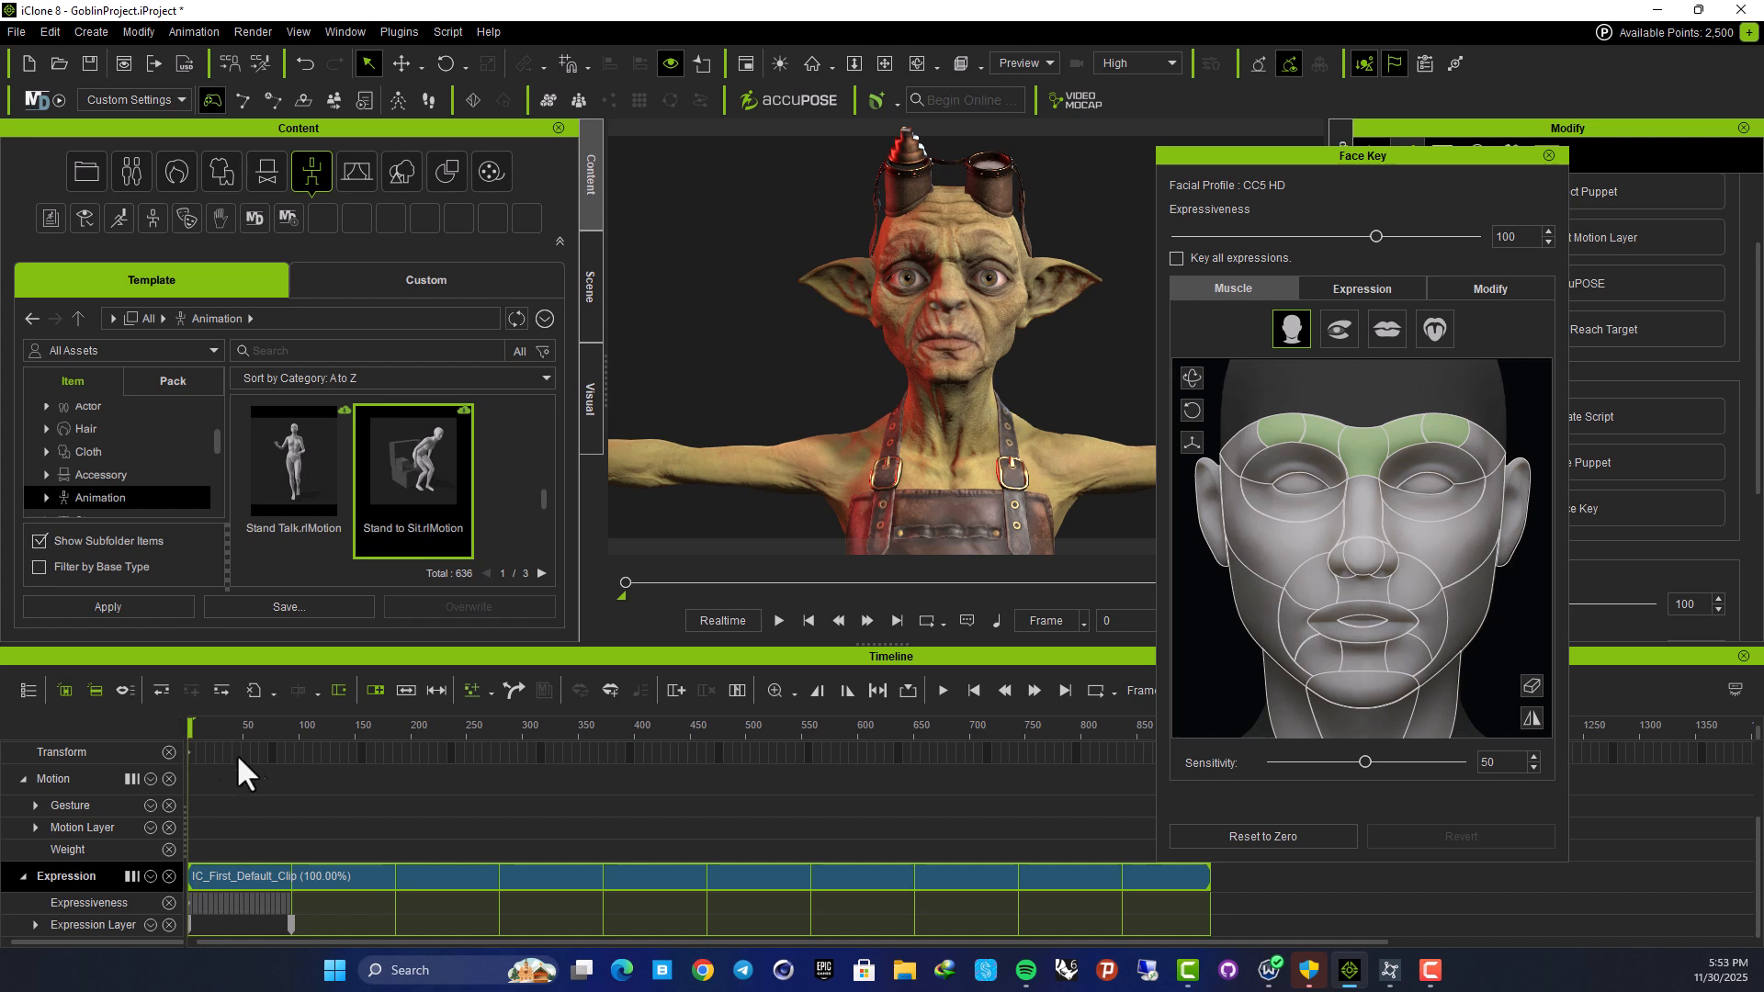
Play the animation, then shorten IC_First_Default_Clip back toward the start
{"action": "key", "text": "space"}
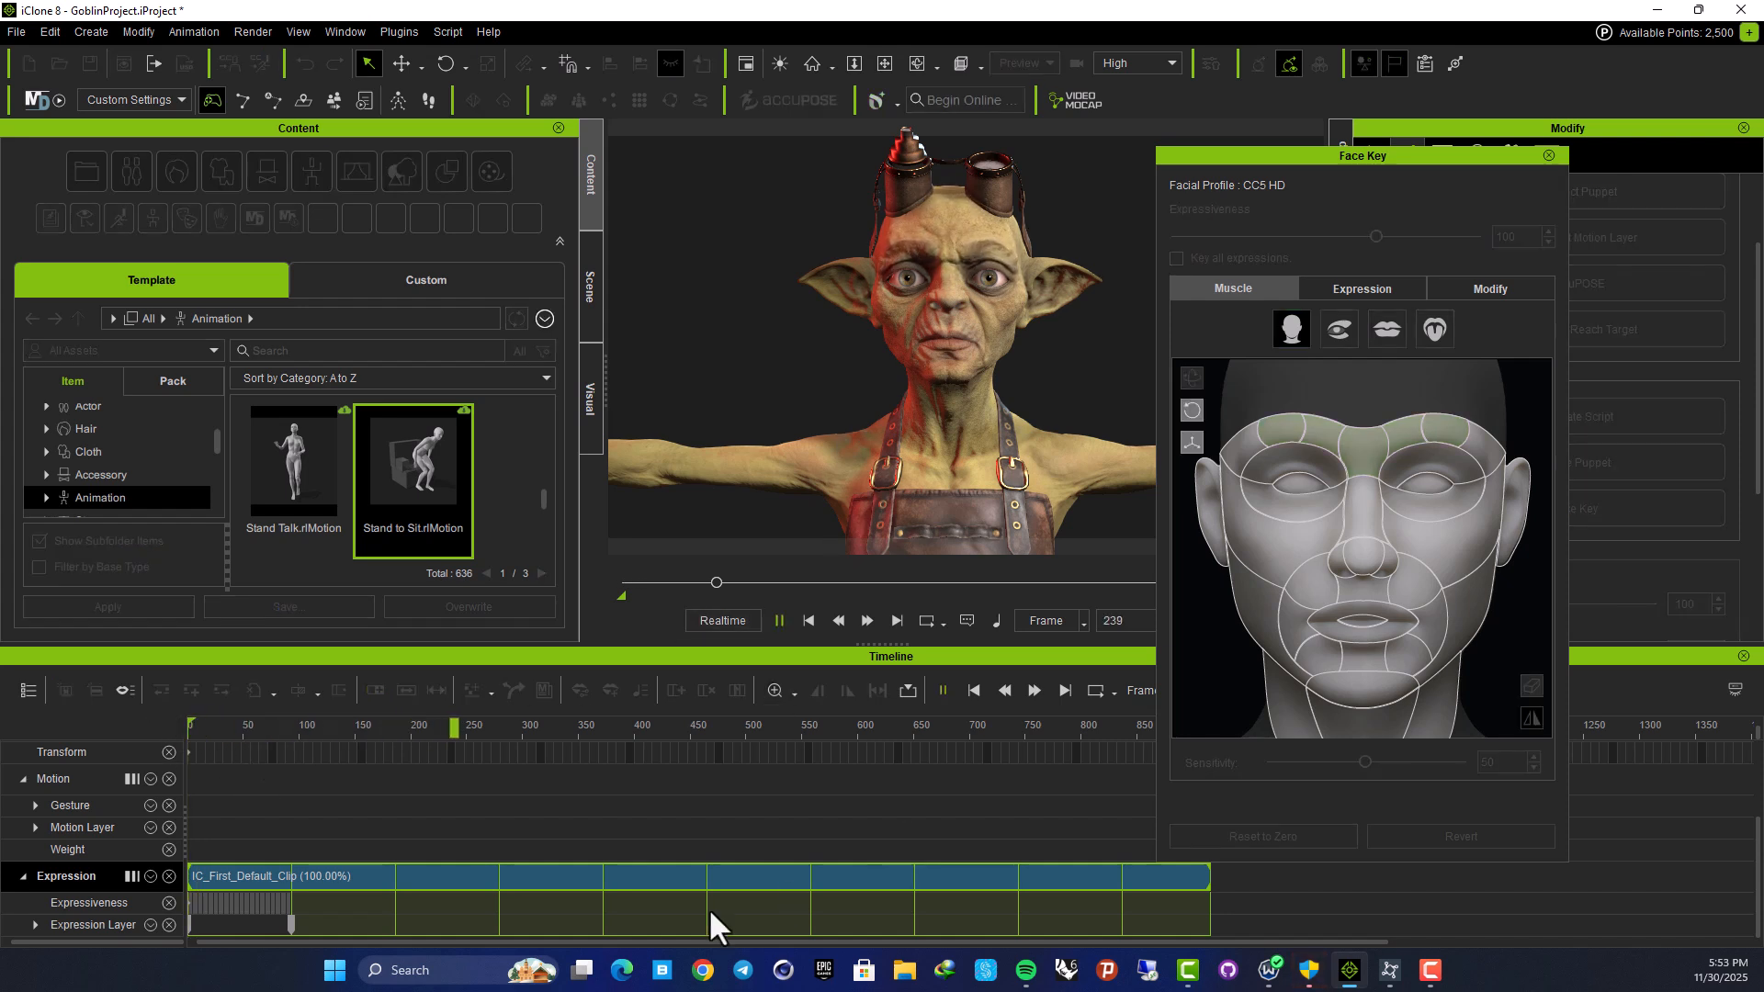
{"action": "left_click", "coordinate": [648, 841]}
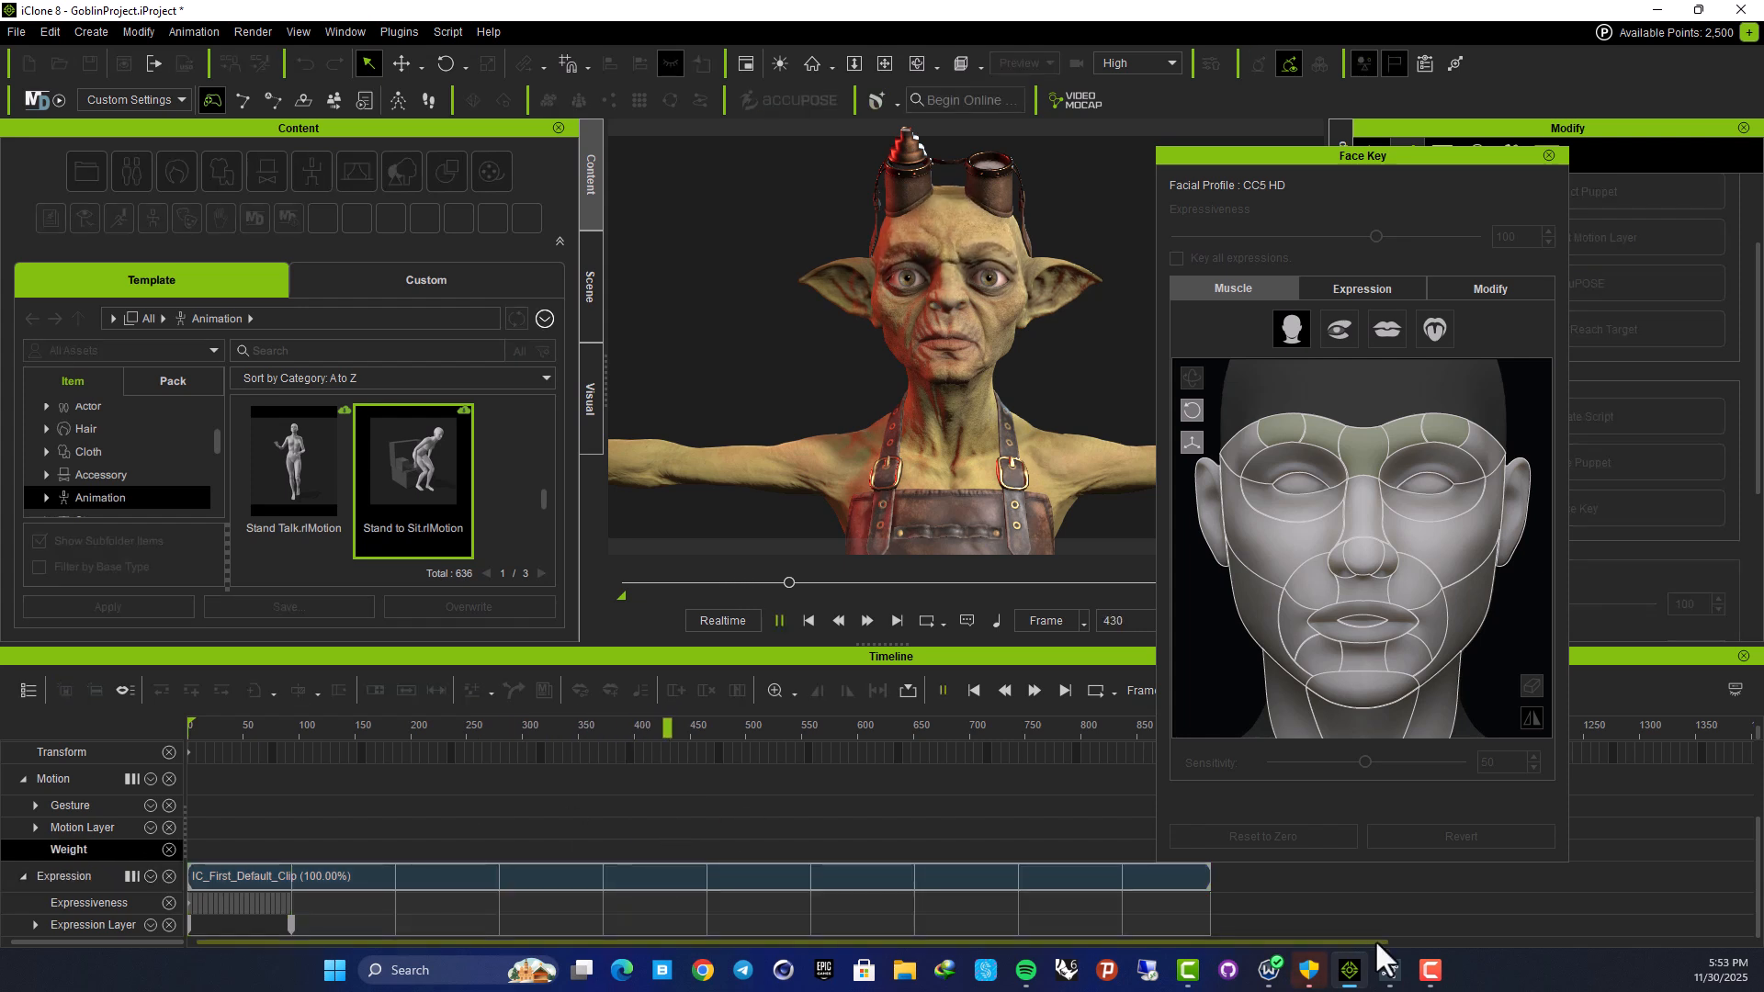
{"action": "left_click_drag", "start_coordinate": [1207, 878], "coordinate": [284, 907]}
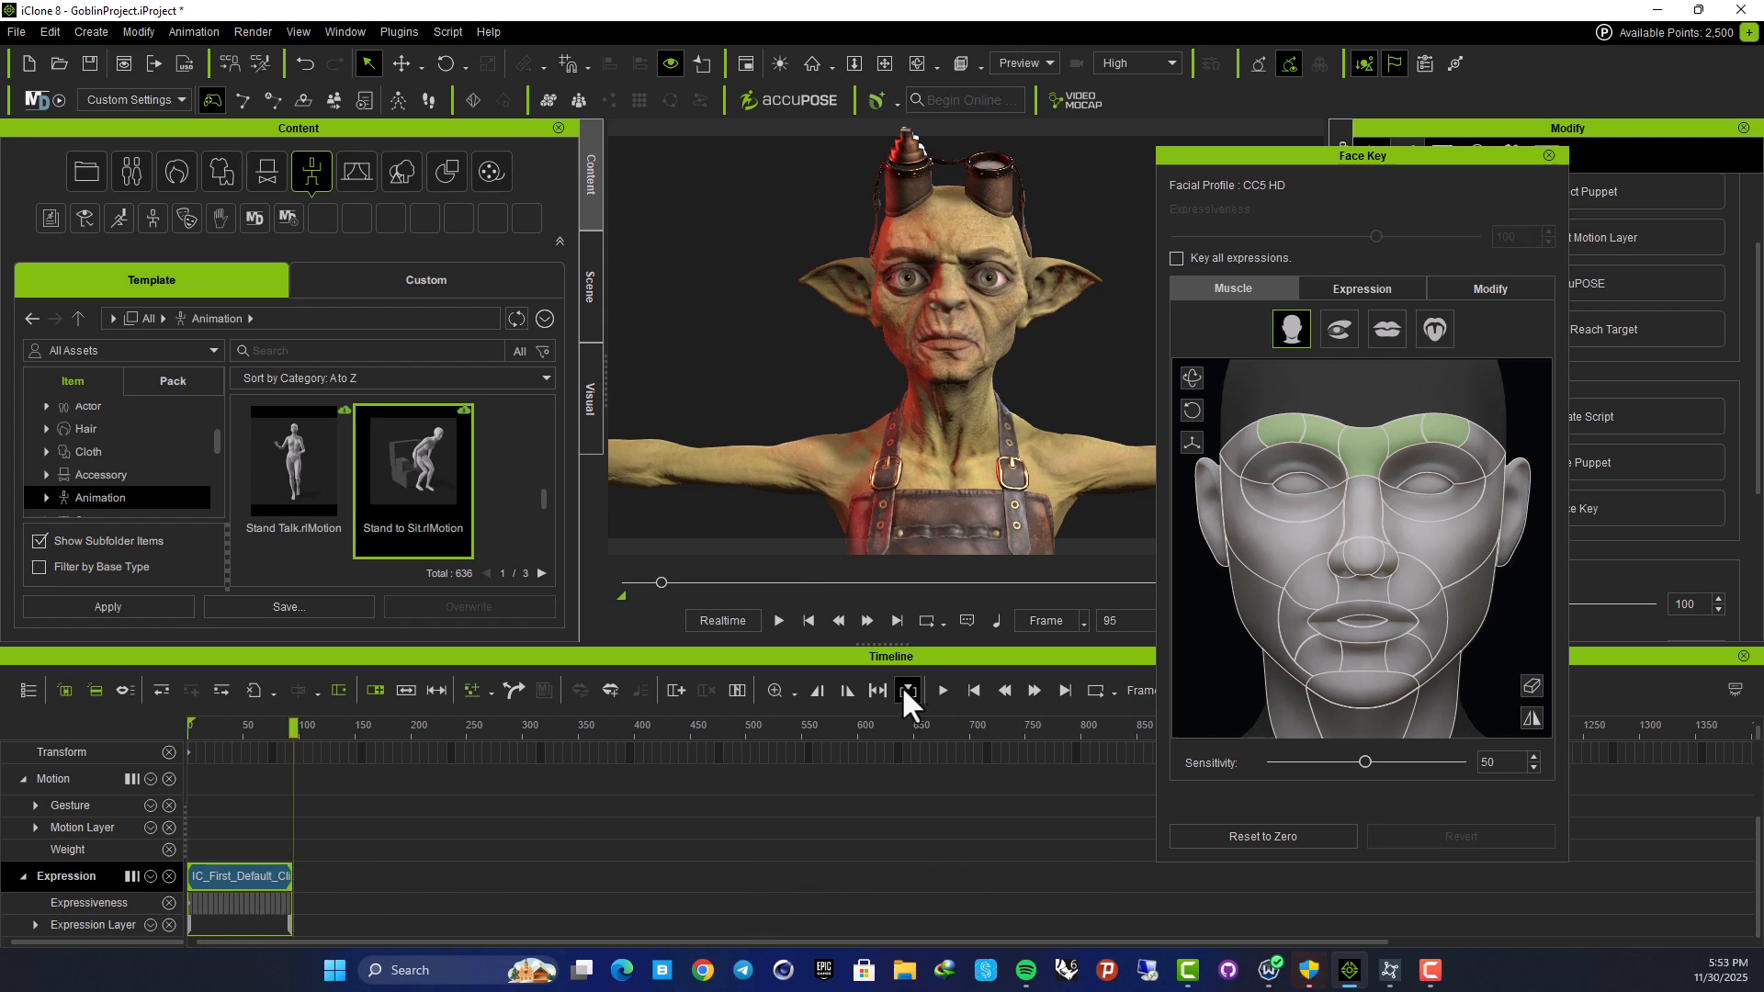
At frame 216, key the goblin's lips pushed up into a raised pucker
{"action": "left_click", "coordinate": [293, 727]}
{"action": "left_click_drag", "start_coordinate": [292, 730], "coordinate": [429, 732]}
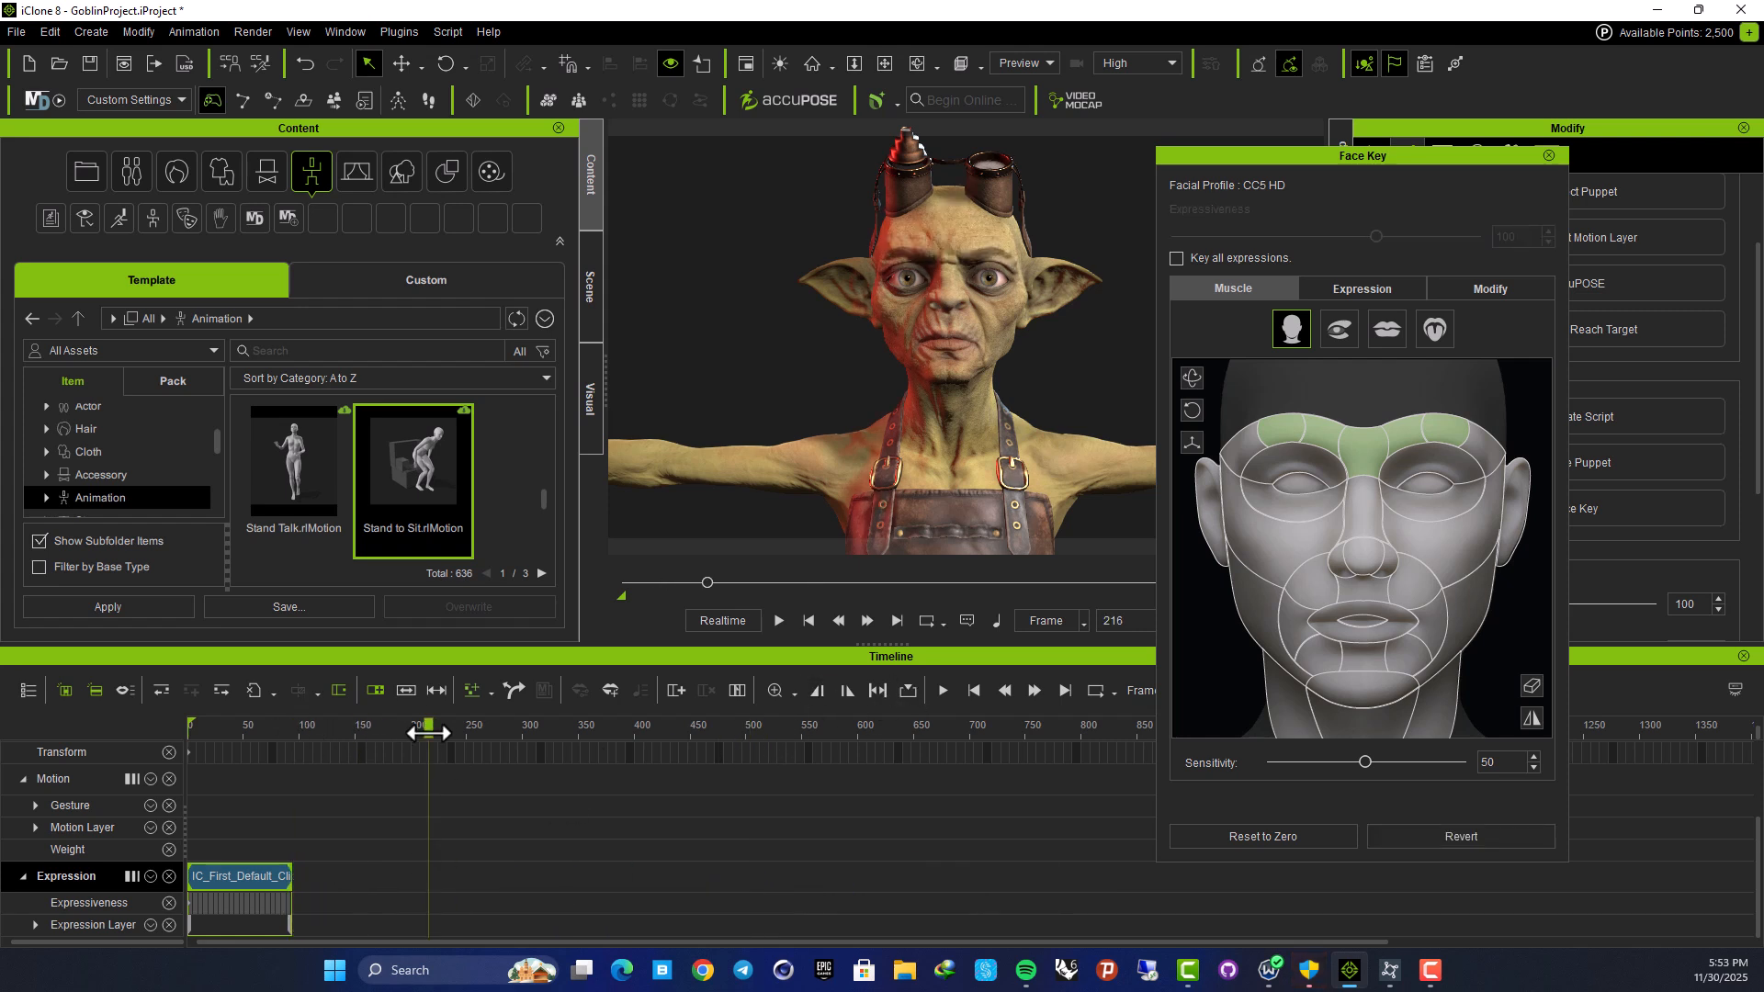
{"action": "left_click", "coordinate": [1365, 625]}
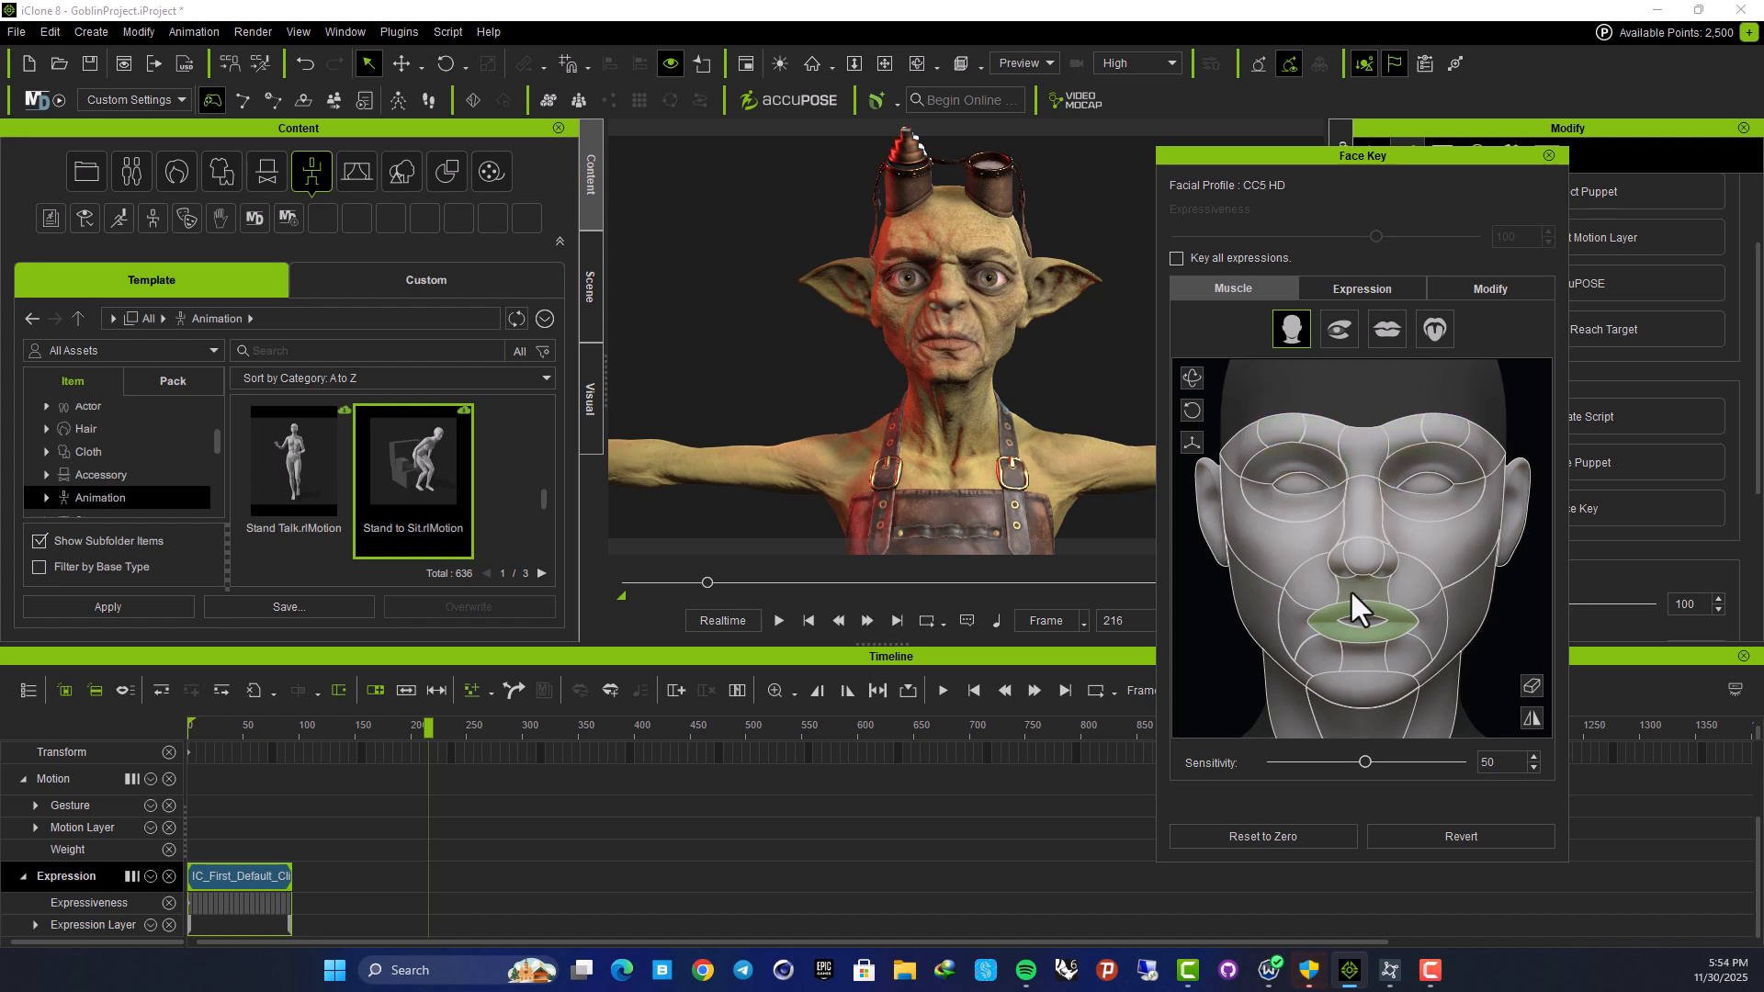
{"action": "left_click_drag", "start_coordinate": [1353, 606], "coordinate": [1363, 456]}
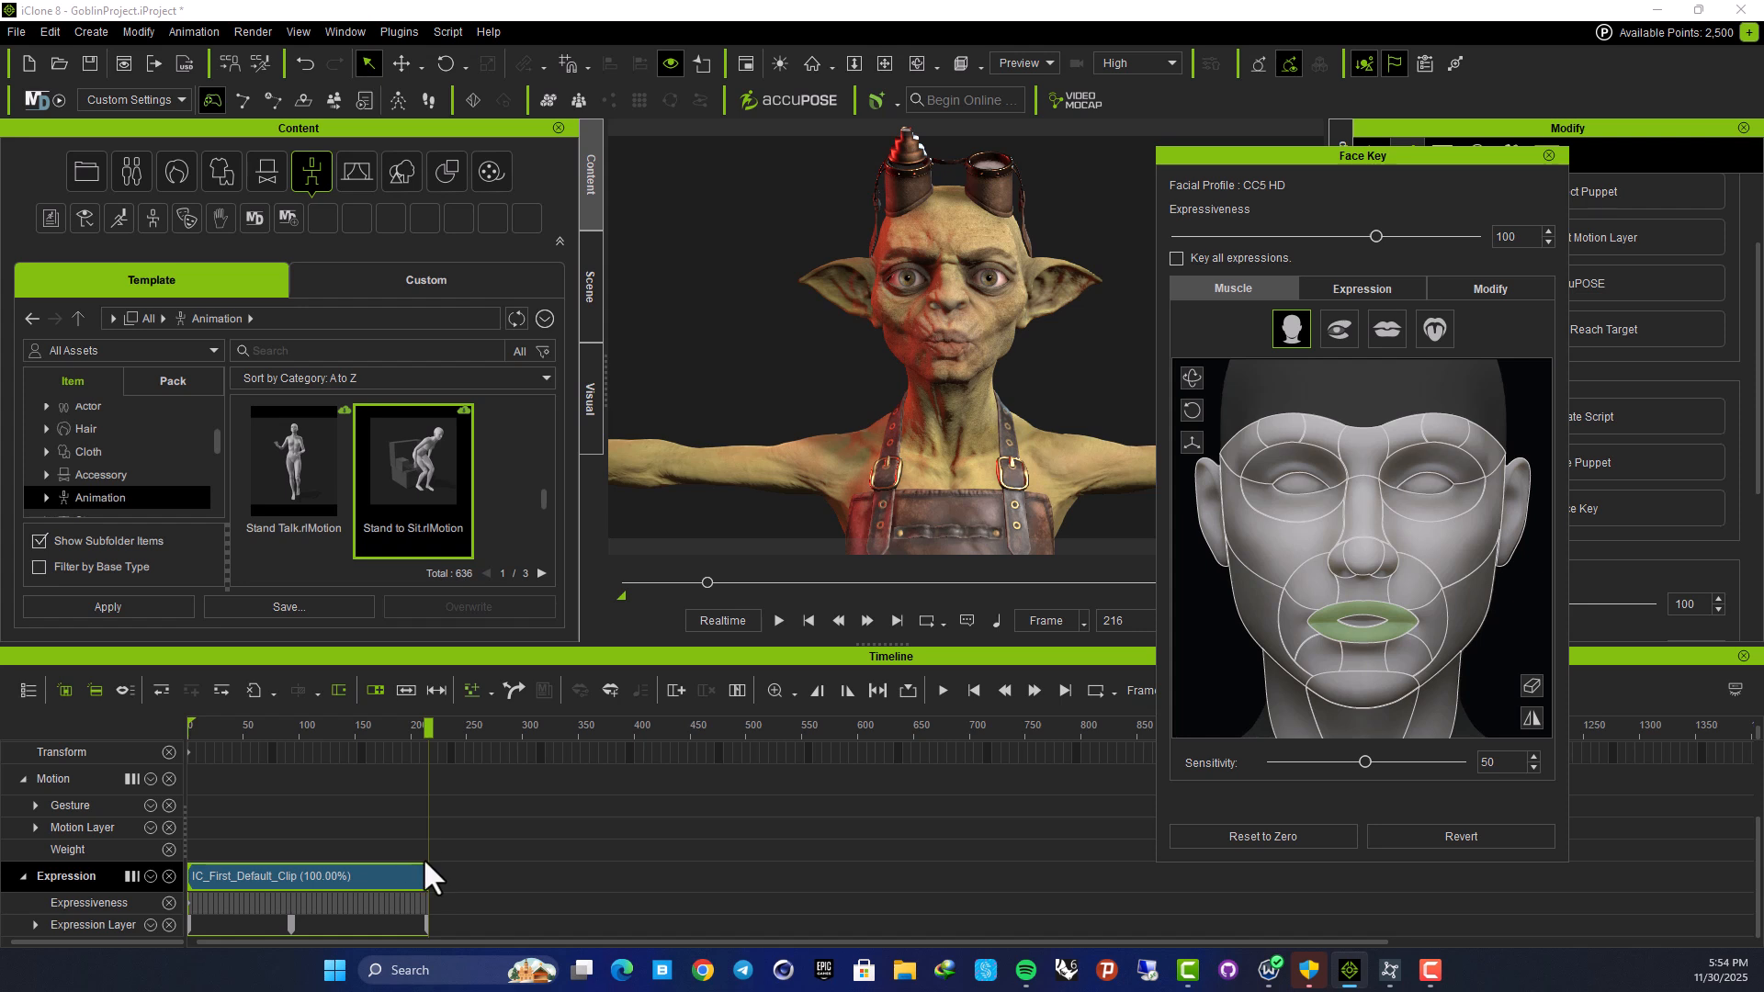
{"action": "left_click_drag", "start_coordinate": [427, 737], "coordinate": [595, 734]}
In the Mouth muscle map, key reshaped lips at frame 366 and a pucker at frame 444
{"action": "left_click", "coordinate": [1347, 326]}
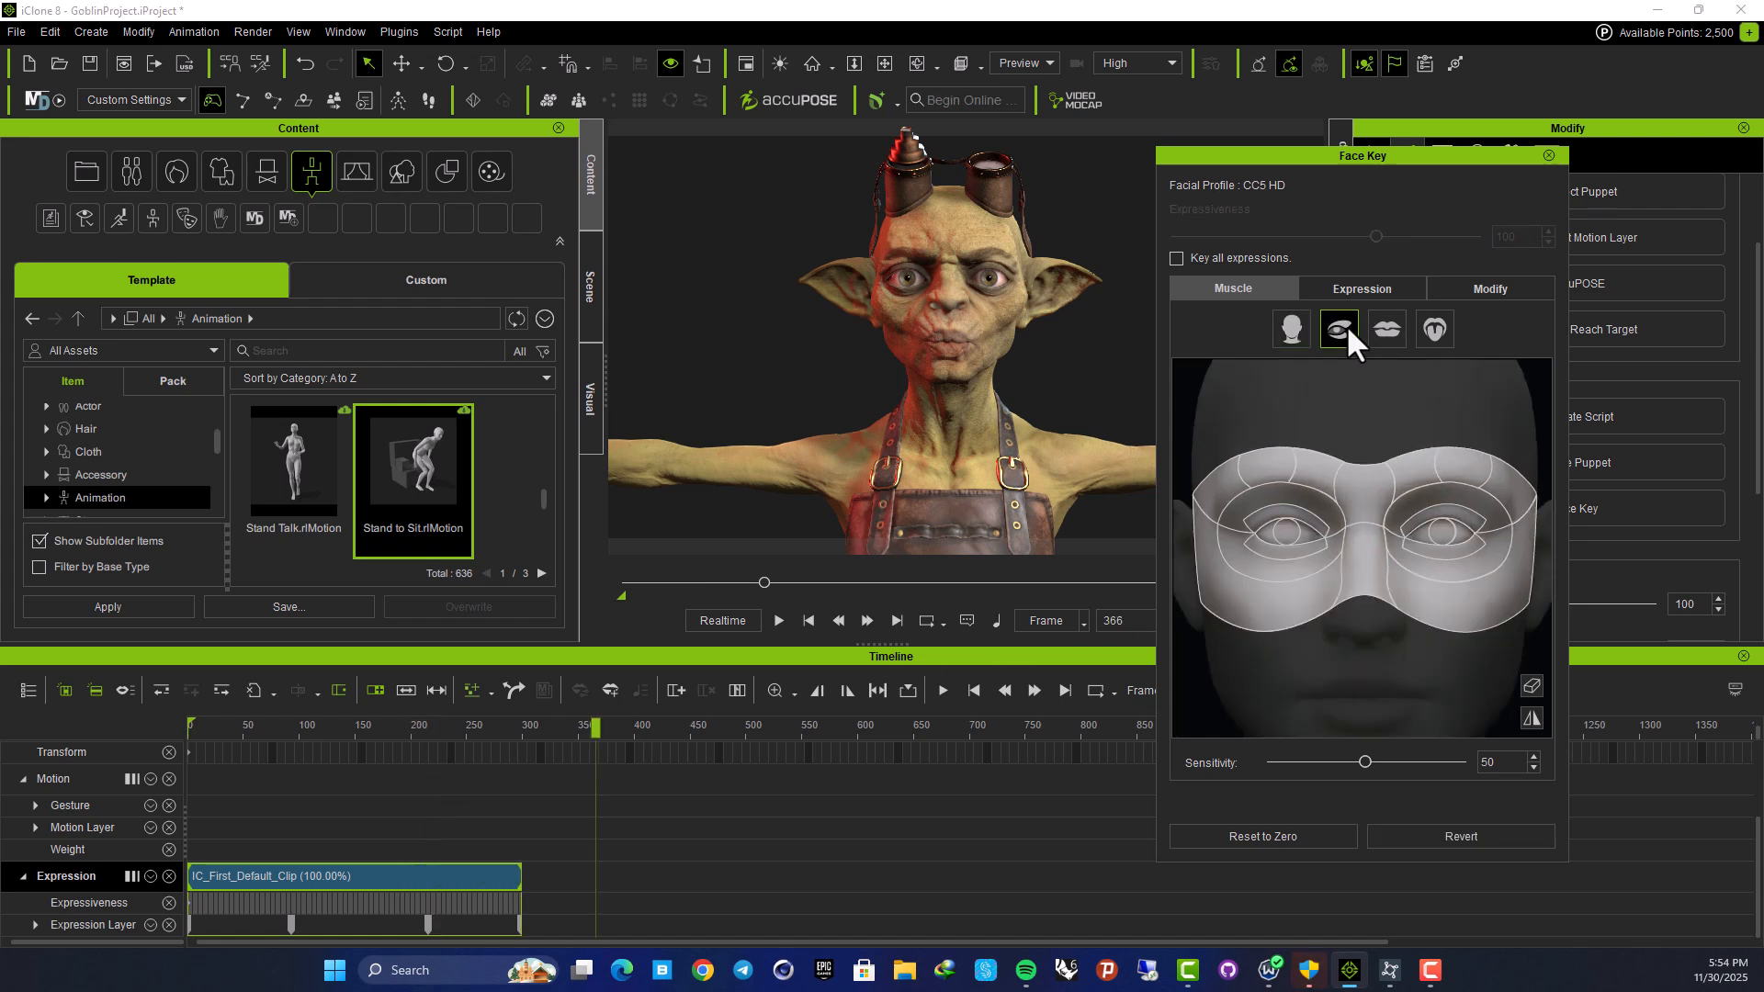
{"action": "left_click", "coordinate": [1387, 327]}
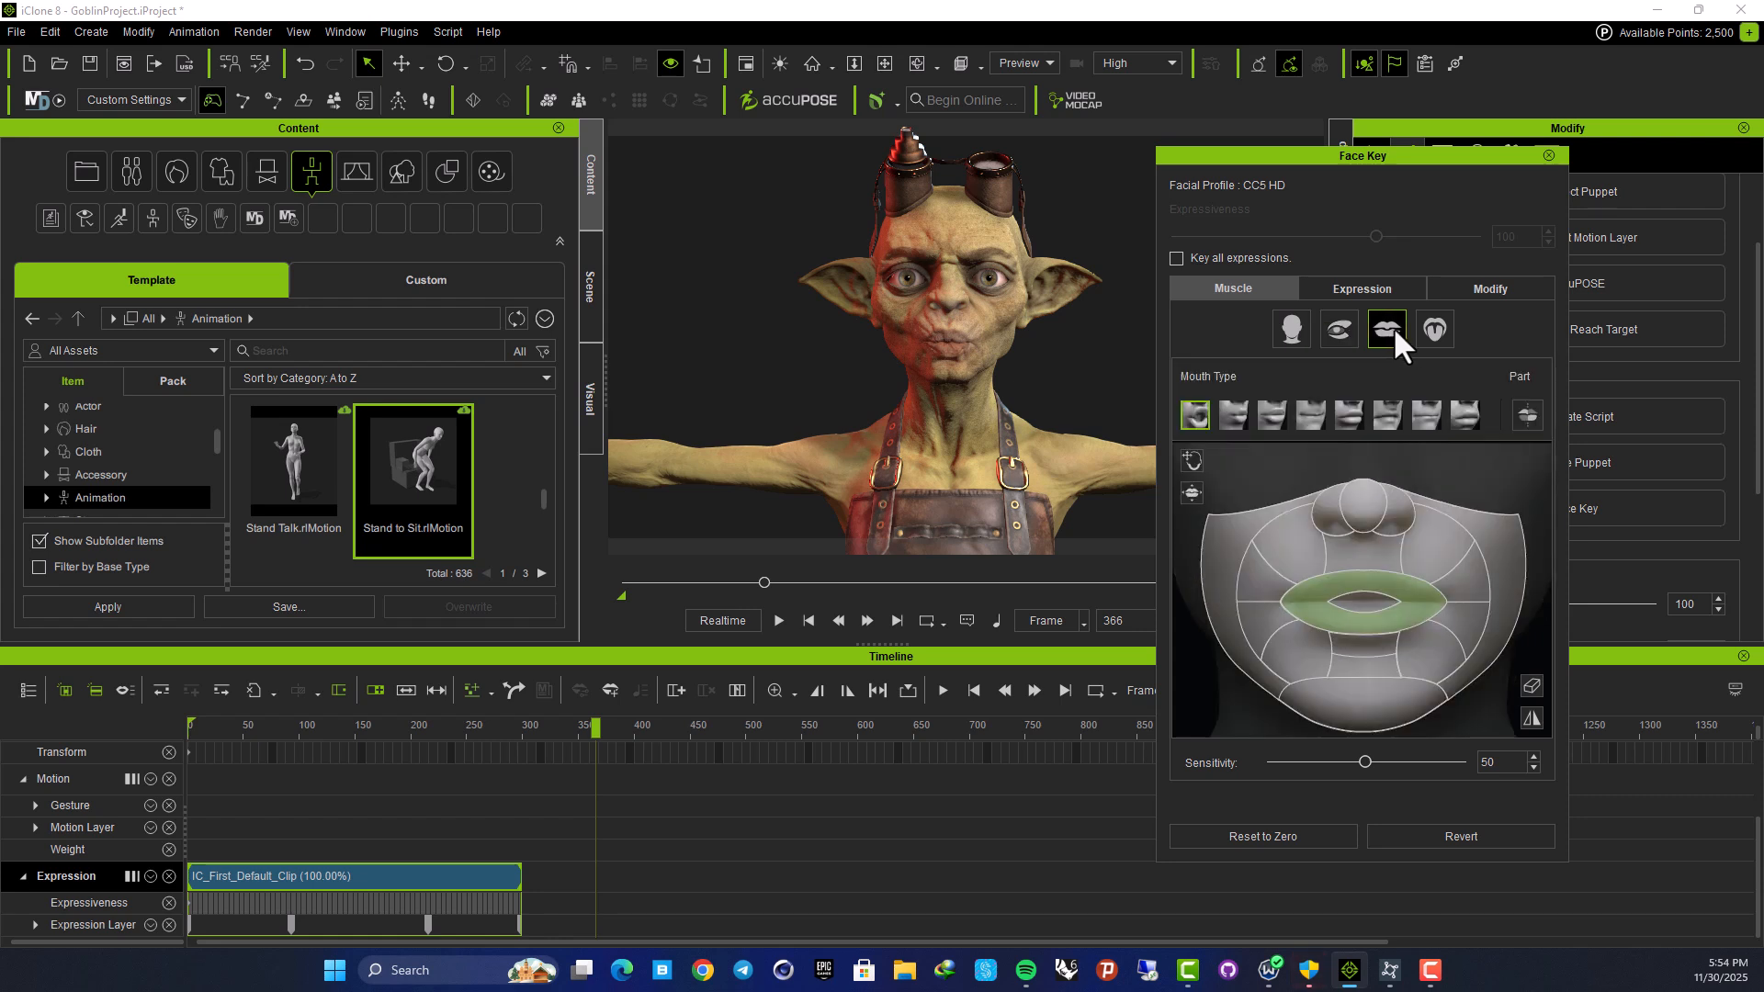
{"action": "left_click", "coordinate": [1435, 329]}
{"action": "left_click", "coordinate": [1393, 328]}
{"action": "left_click_drag", "start_coordinate": [1359, 603], "coordinate": [1162, 679]}
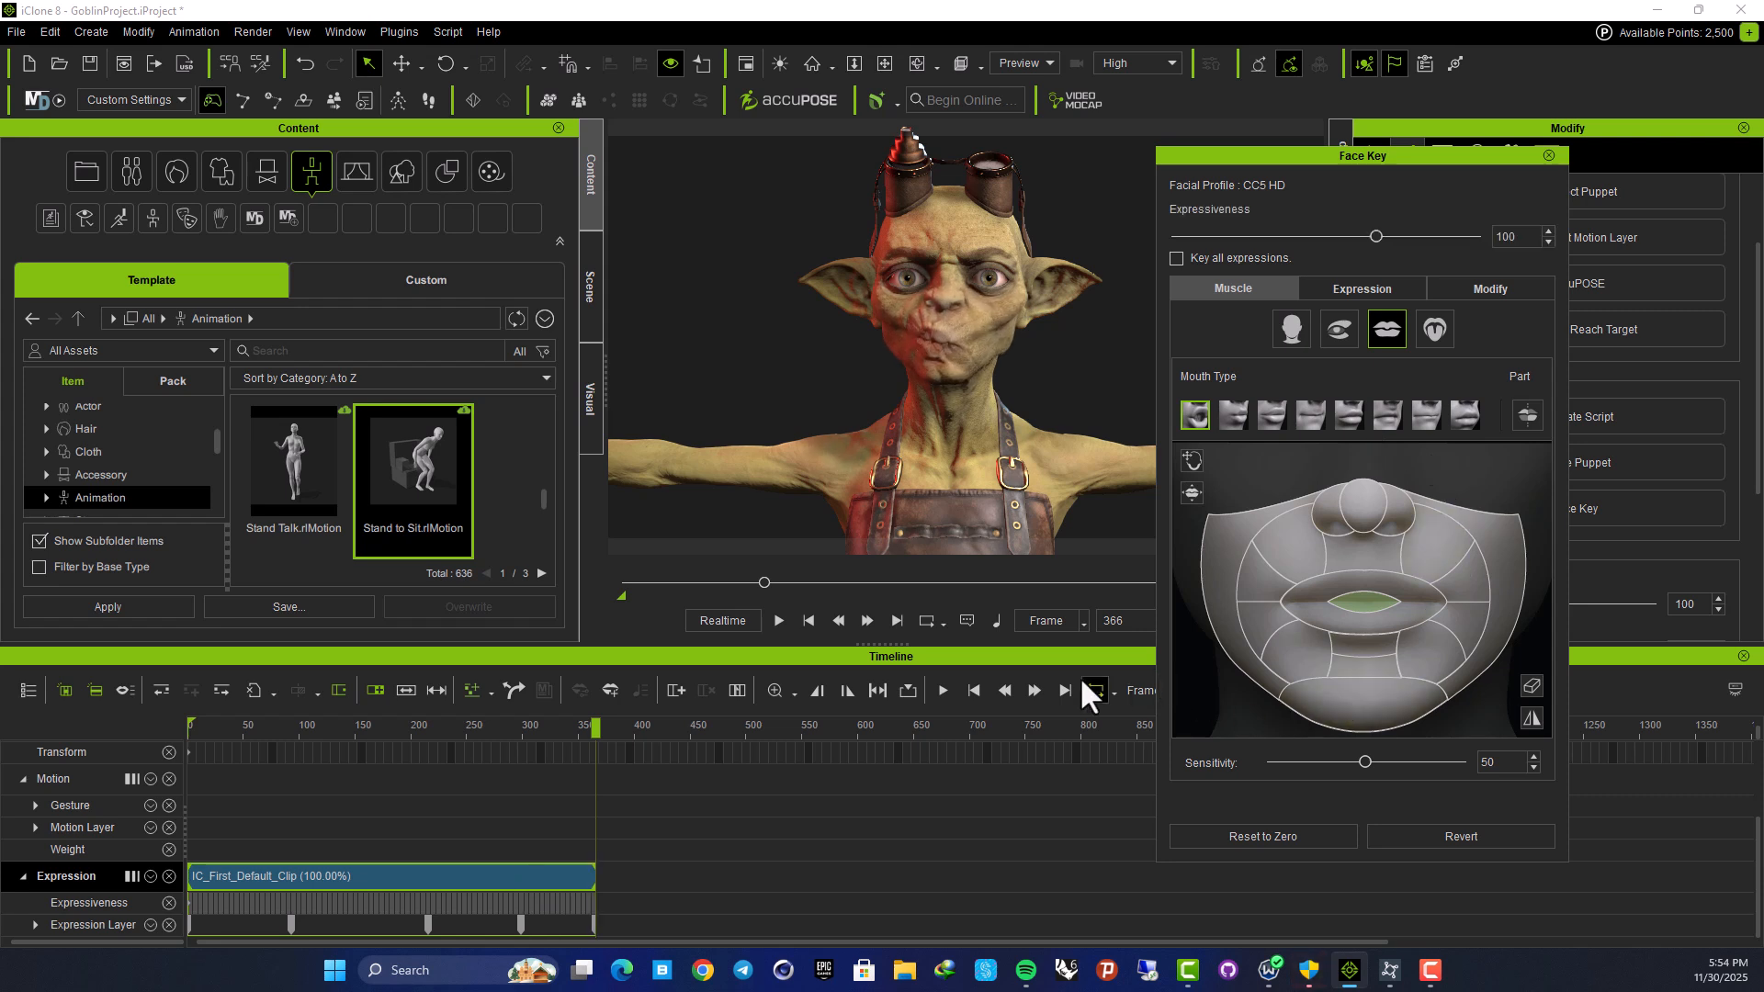
{"action": "left_click_drag", "start_coordinate": [592, 730], "coordinate": [683, 728]}
{"action": "left_click_drag", "start_coordinate": [1378, 614], "coordinate": [1567, 618]}
Play the facial animation from frame 0, then stop and return to frame 100
{"action": "left_click_drag", "start_coordinate": [684, 724], "coordinate": [150, 783]}
{"action": "key", "text": "space"}
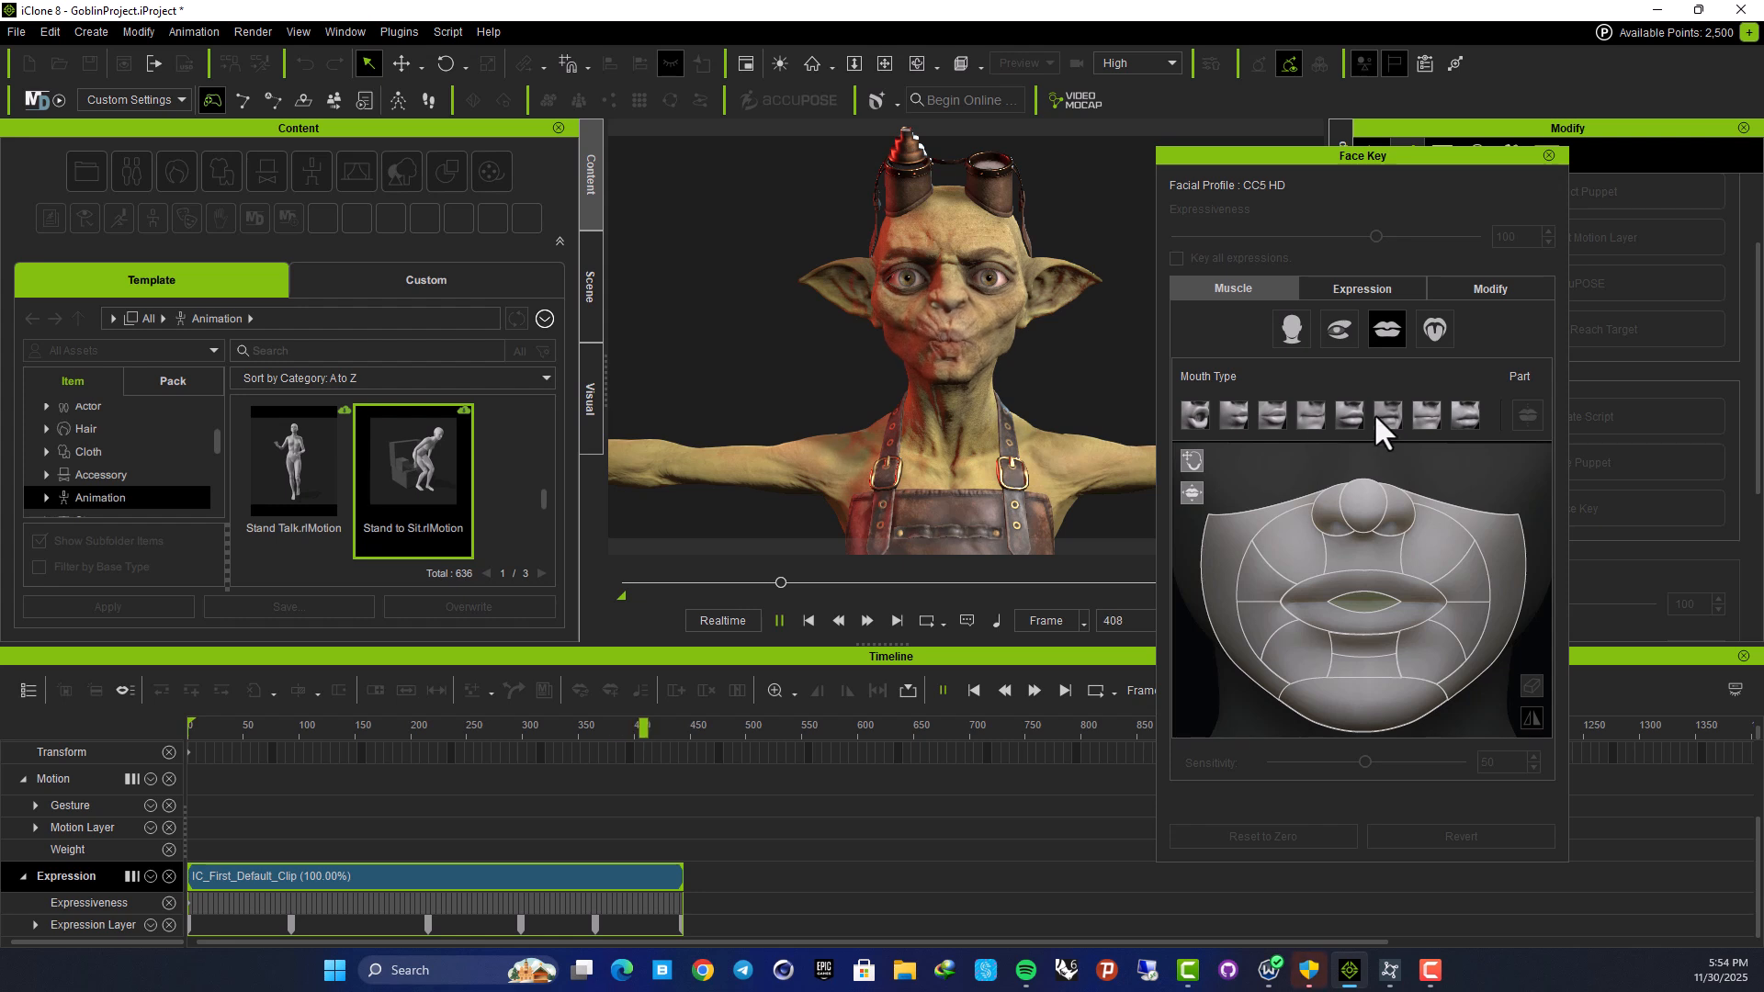
{"action": "key", "text": "space"}
{"action": "left_click_drag", "start_coordinate": [709, 732], "coordinate": [299, 732]}
Delete the Expression Layer keys and return the playhead to frame 0
{"action": "left_click", "coordinate": [1396, 290]}
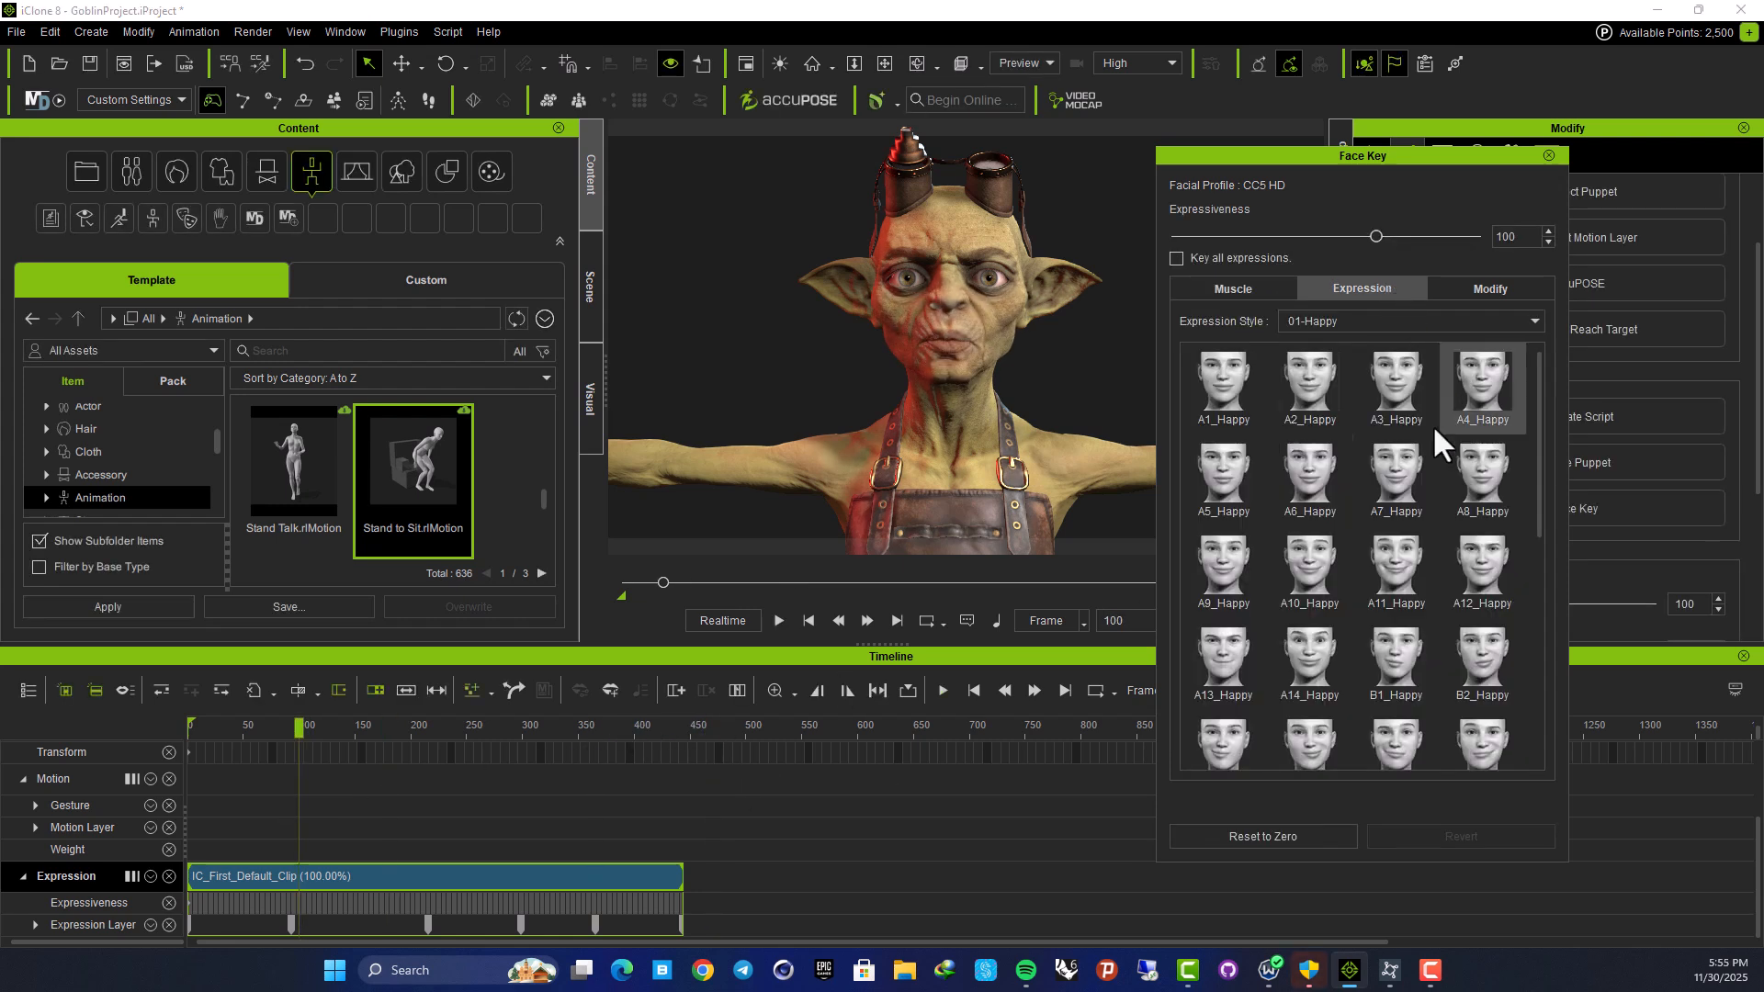
{"action": "left_click", "coordinate": [1271, 292]}
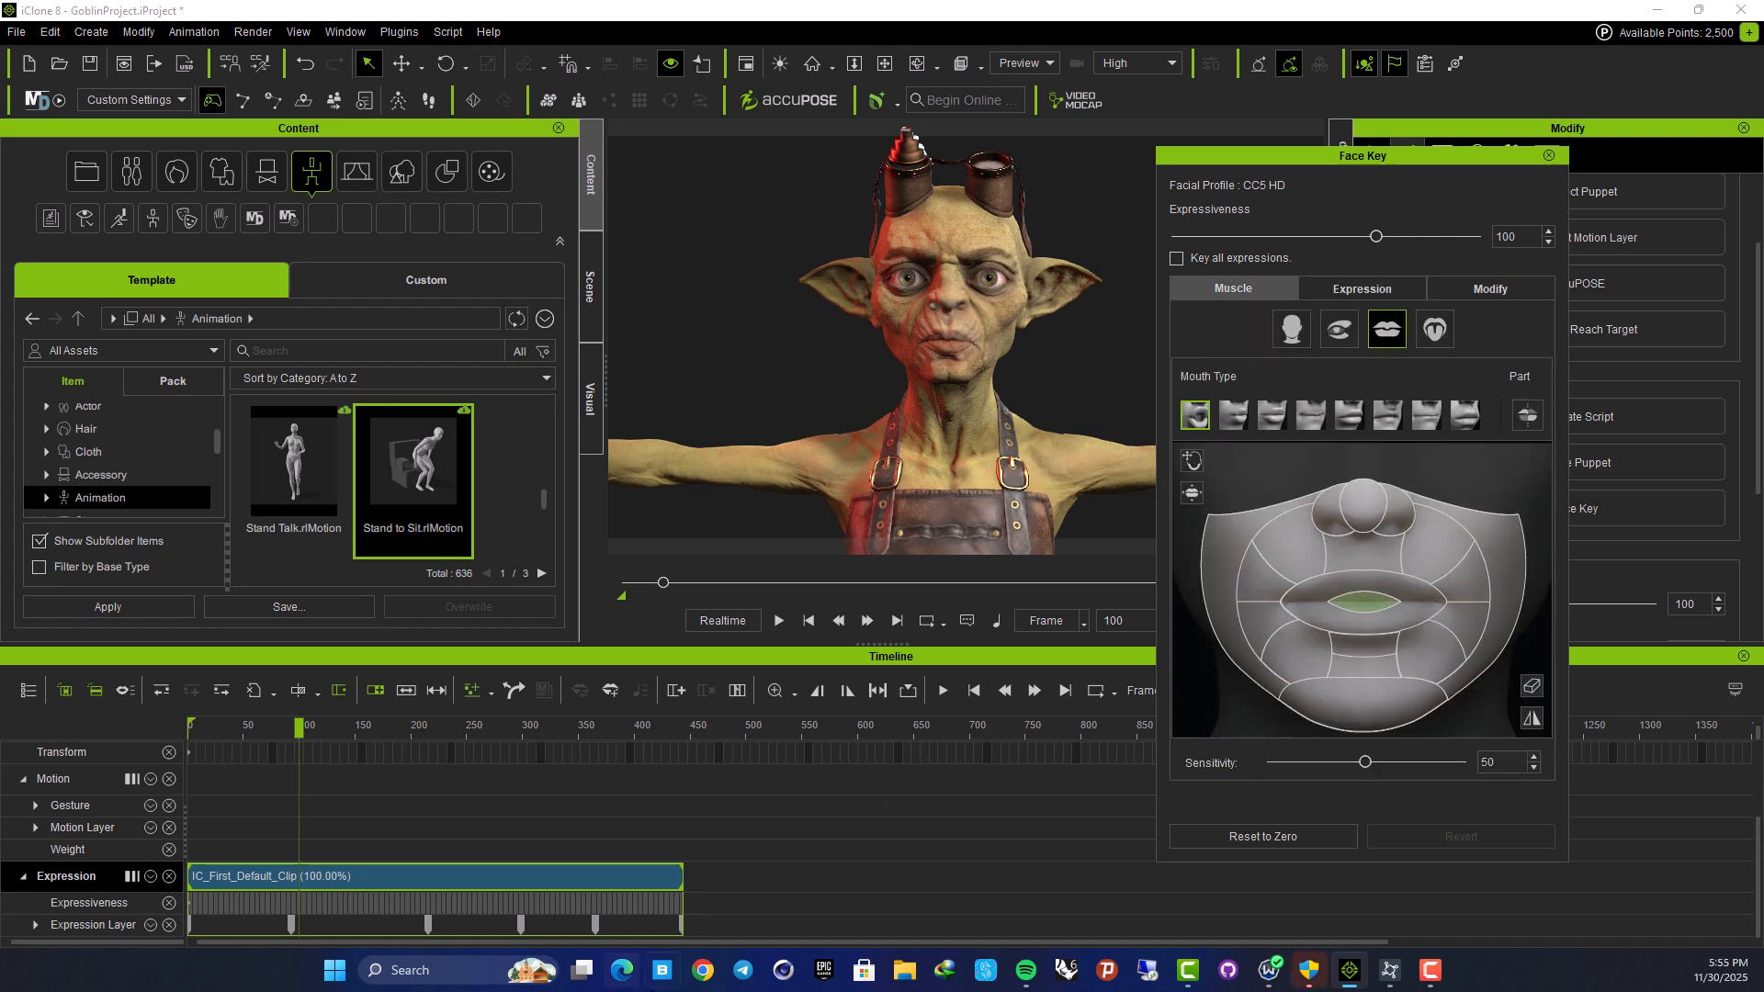
{"action": "left_click", "coordinate": [709, 925]}
{"action": "left_click", "coordinate": [290, 924]}
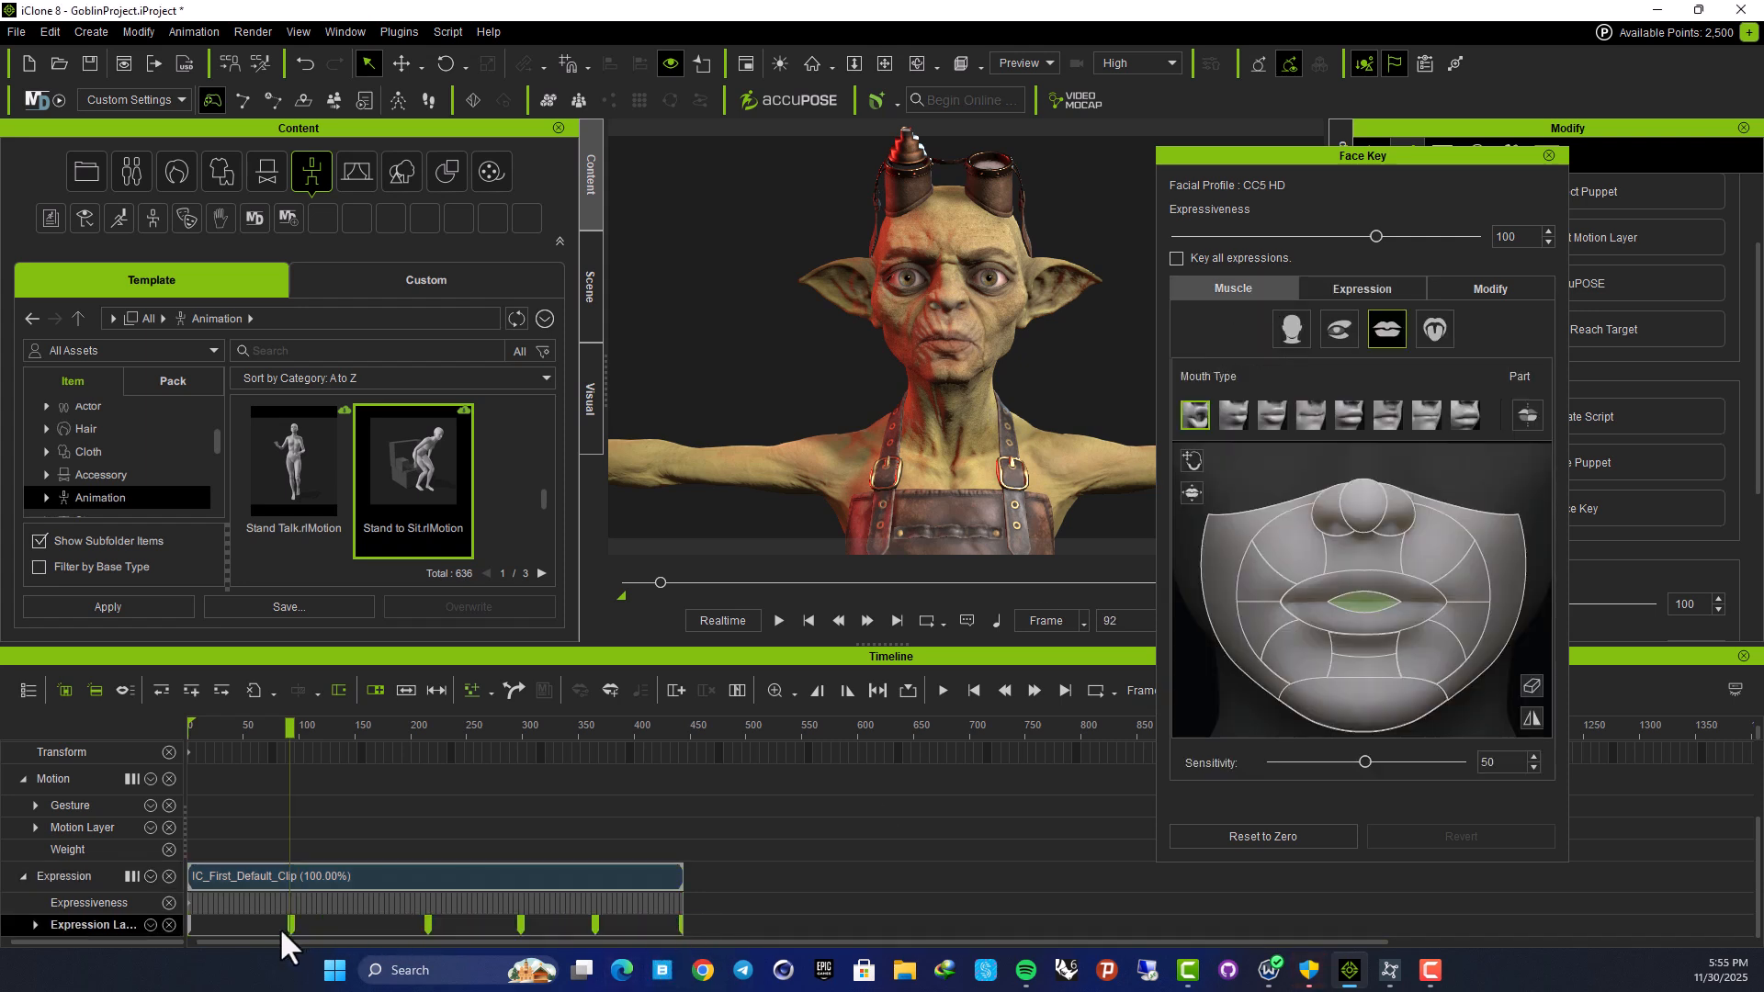
{"action": "key", "text": "Delete"}
{"action": "left_click_drag", "start_coordinate": [295, 726], "coordinate": [216, 726]}
{"action": "key", "text": "Home"}
Apply the A5_Happy smile with expressiveness raised to 150
{"action": "left_click", "coordinate": [1362, 292]}
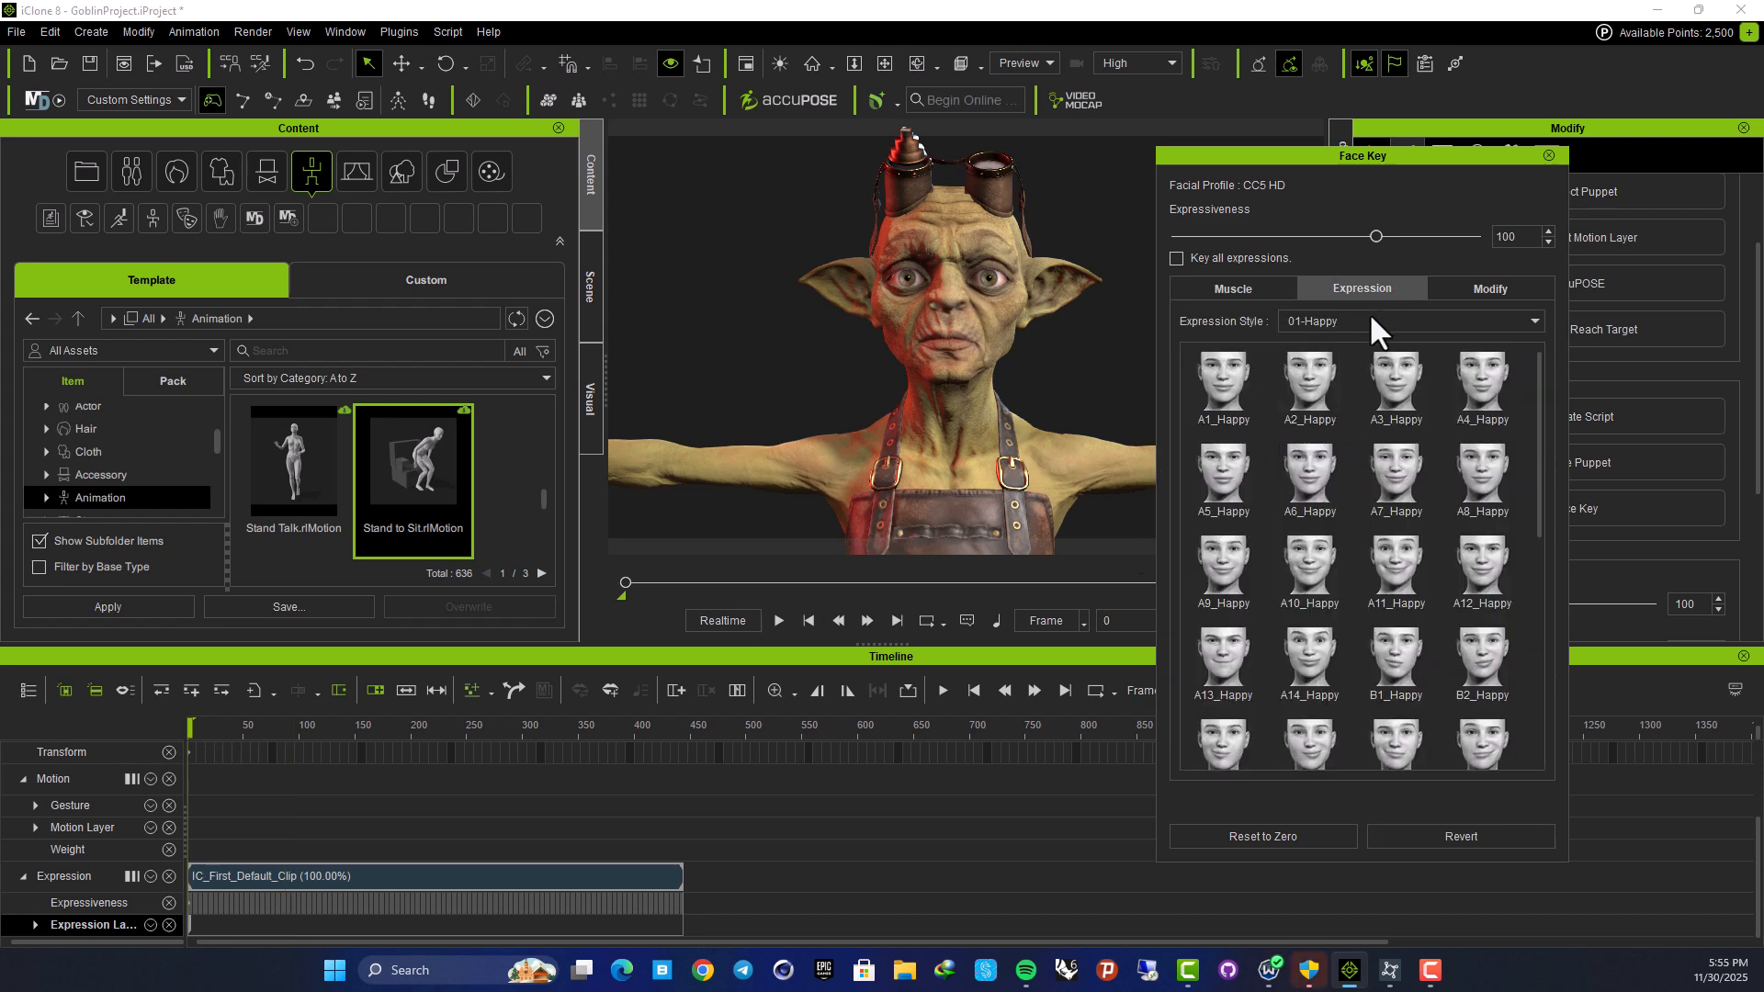
{"action": "left_click", "coordinate": [1231, 491]}
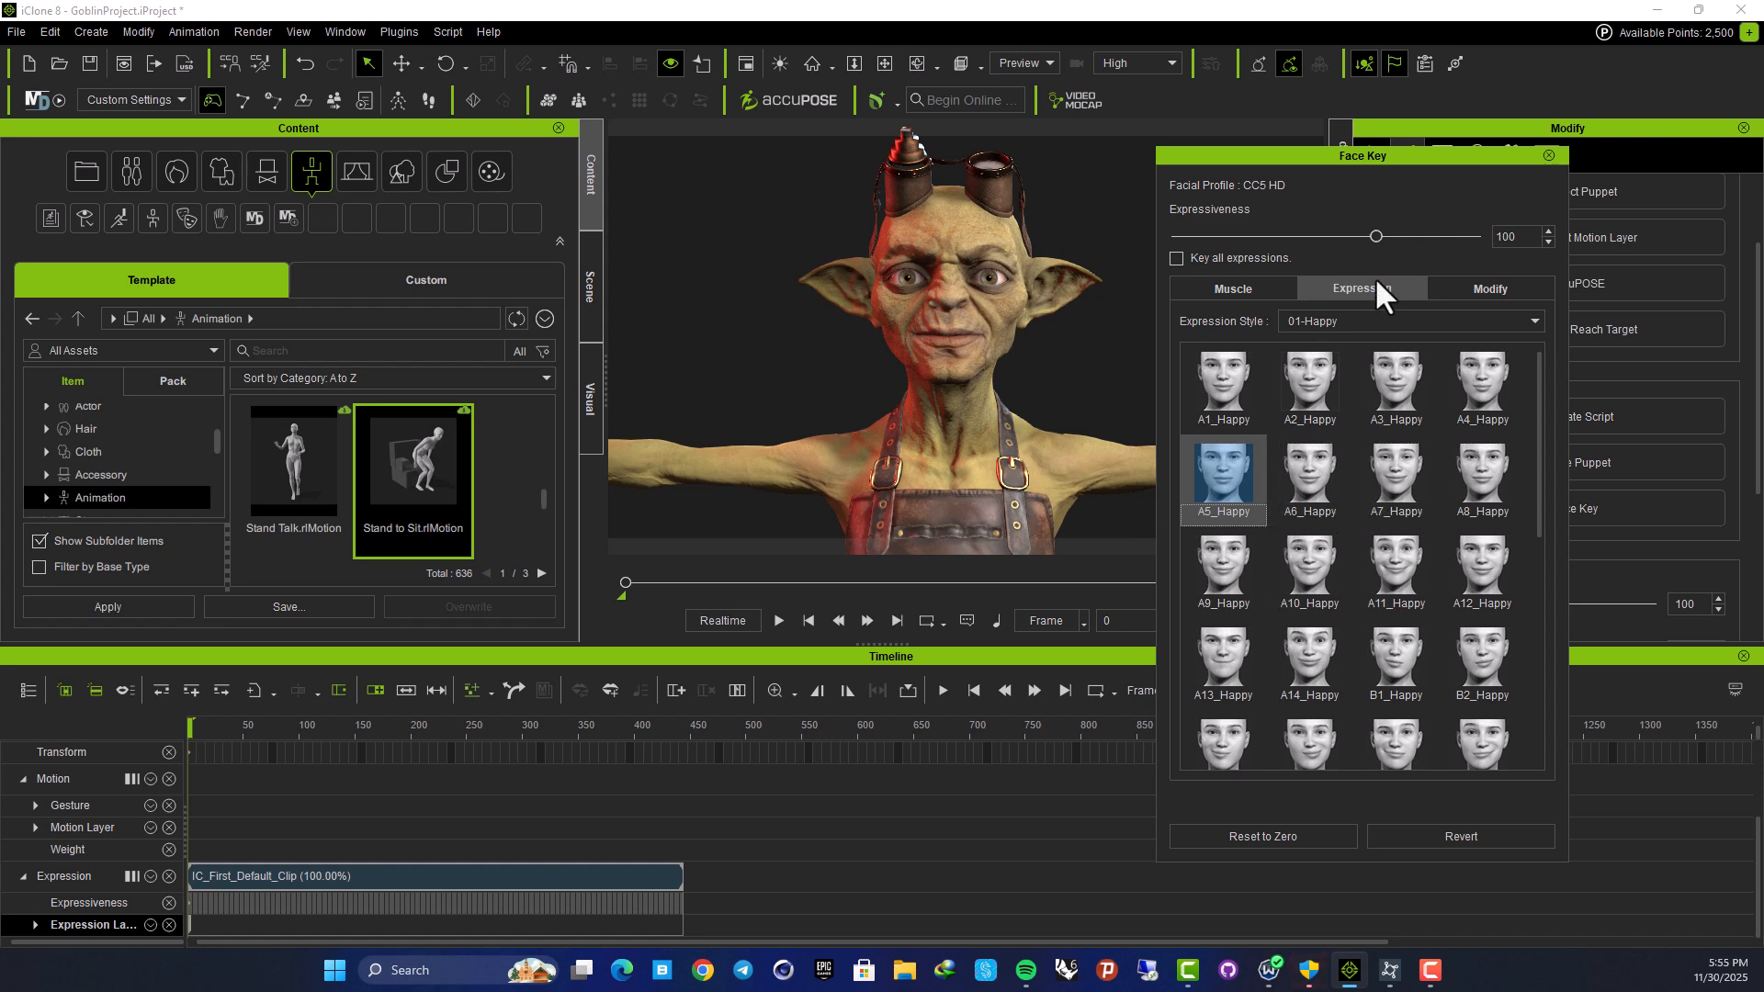
{"action": "left_click_drag", "start_coordinate": [1375, 236], "coordinate": [1523, 241]}
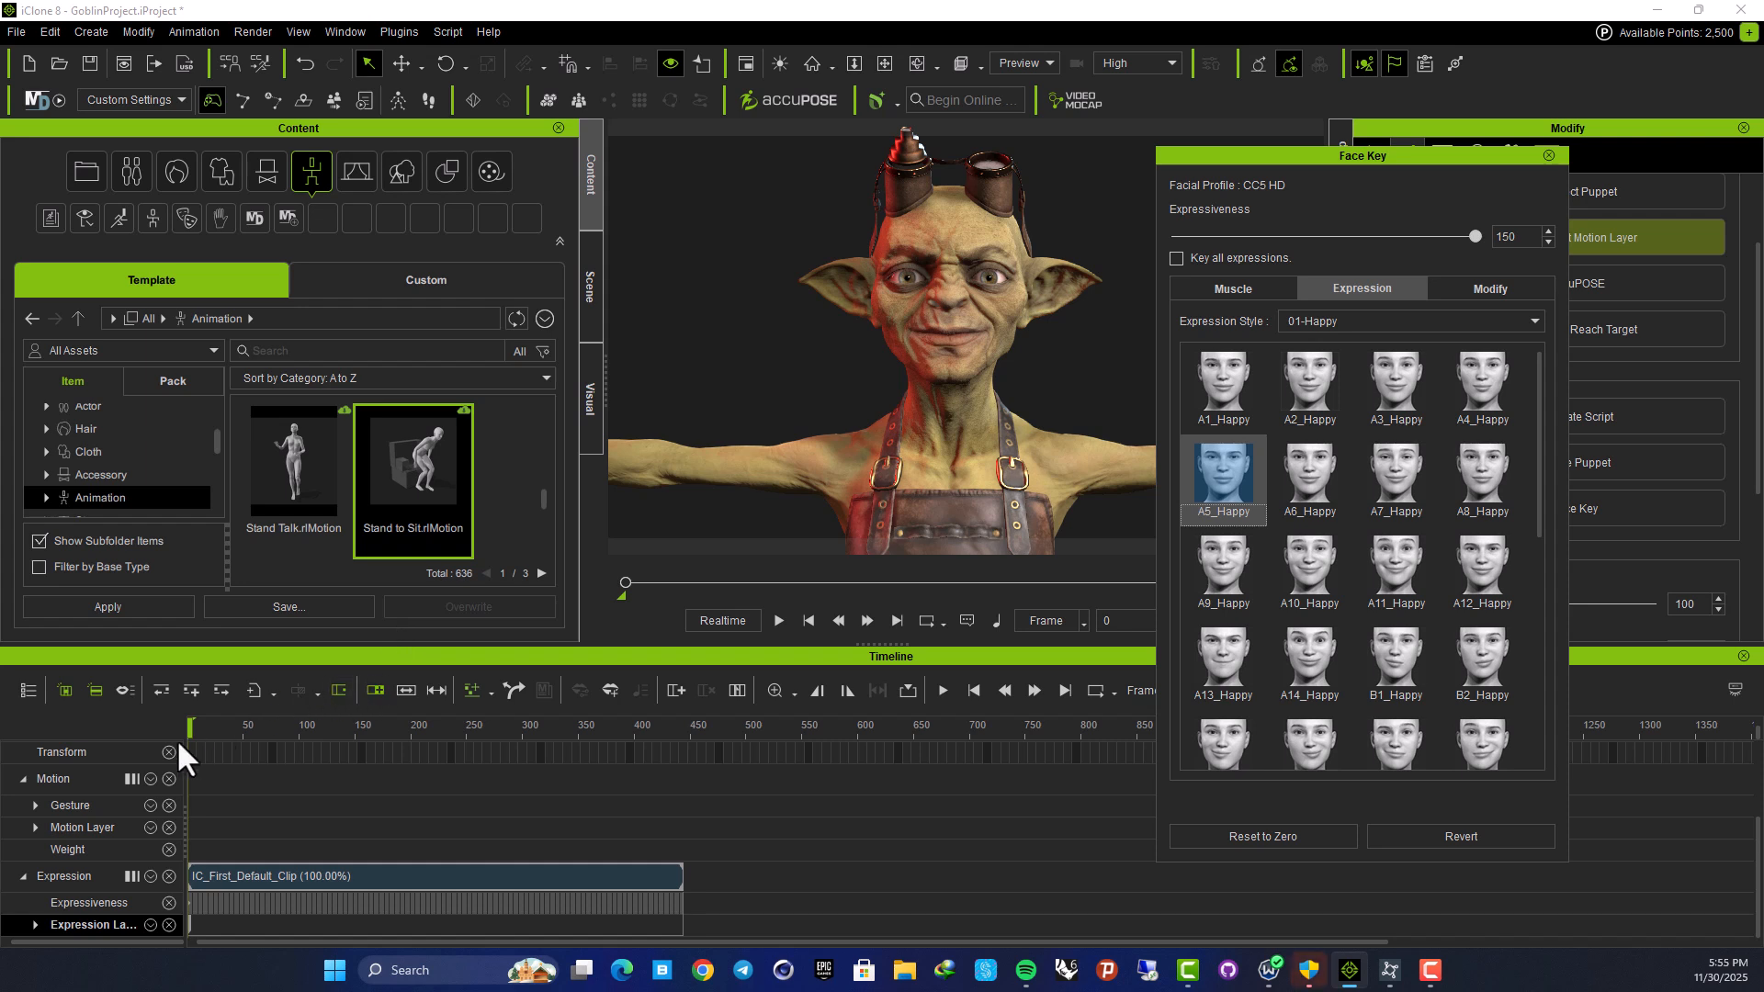
{"action": "left_click_drag", "start_coordinate": [191, 725], "coordinate": [352, 725]}
Preview several 02-Sad presets and key D1_Sad at frame 148
{"action": "left_click", "coordinate": [1312, 322]}
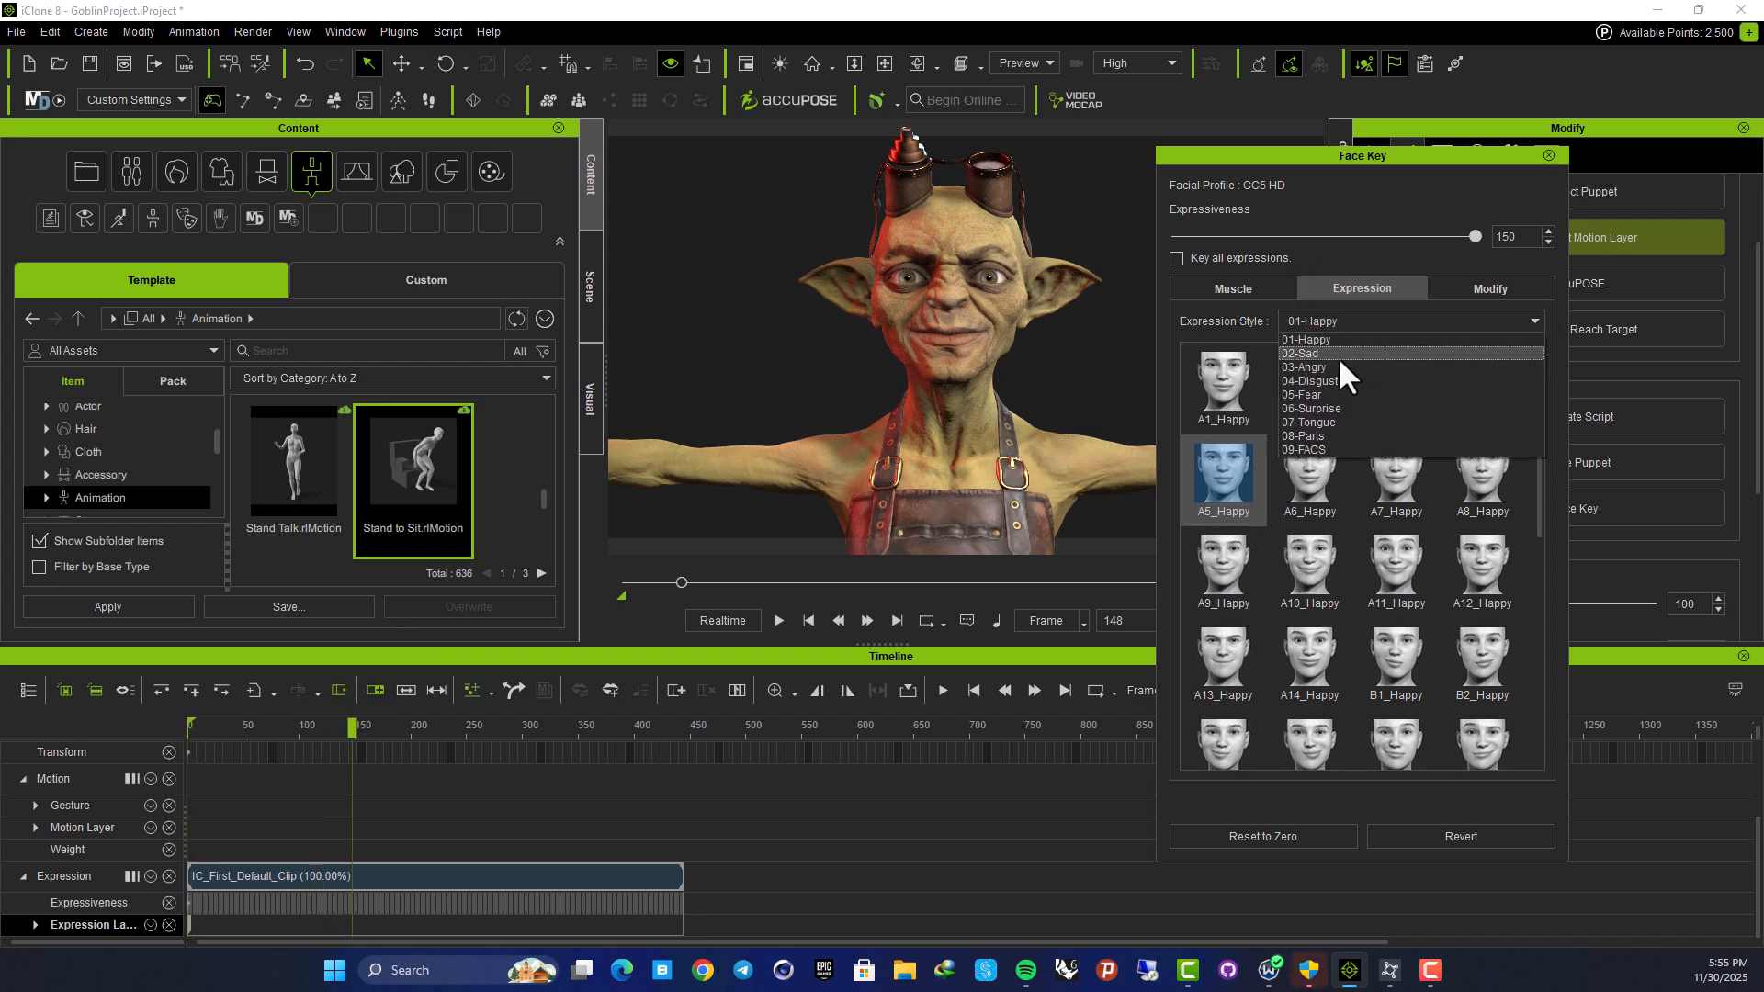
{"action": "left_click", "coordinate": [1336, 362]}
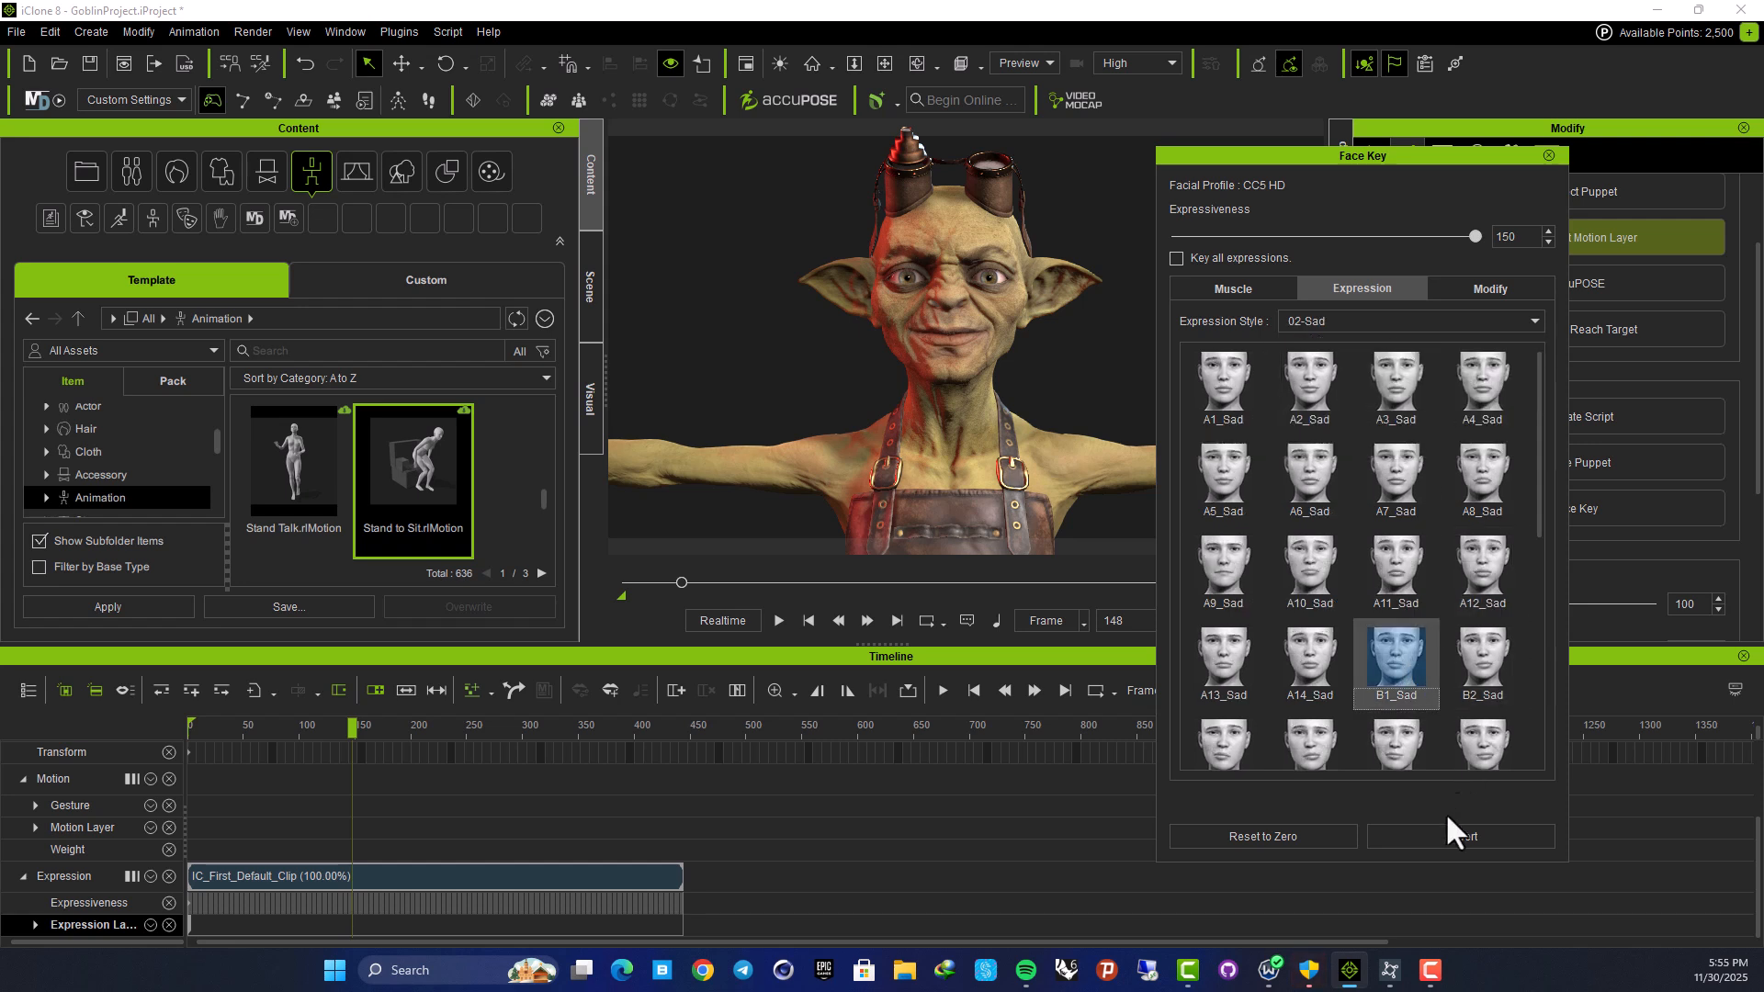
{"action": "scroll", "coordinate": [1385, 712], "scroll_direction": "down", "scroll_amount": 5}
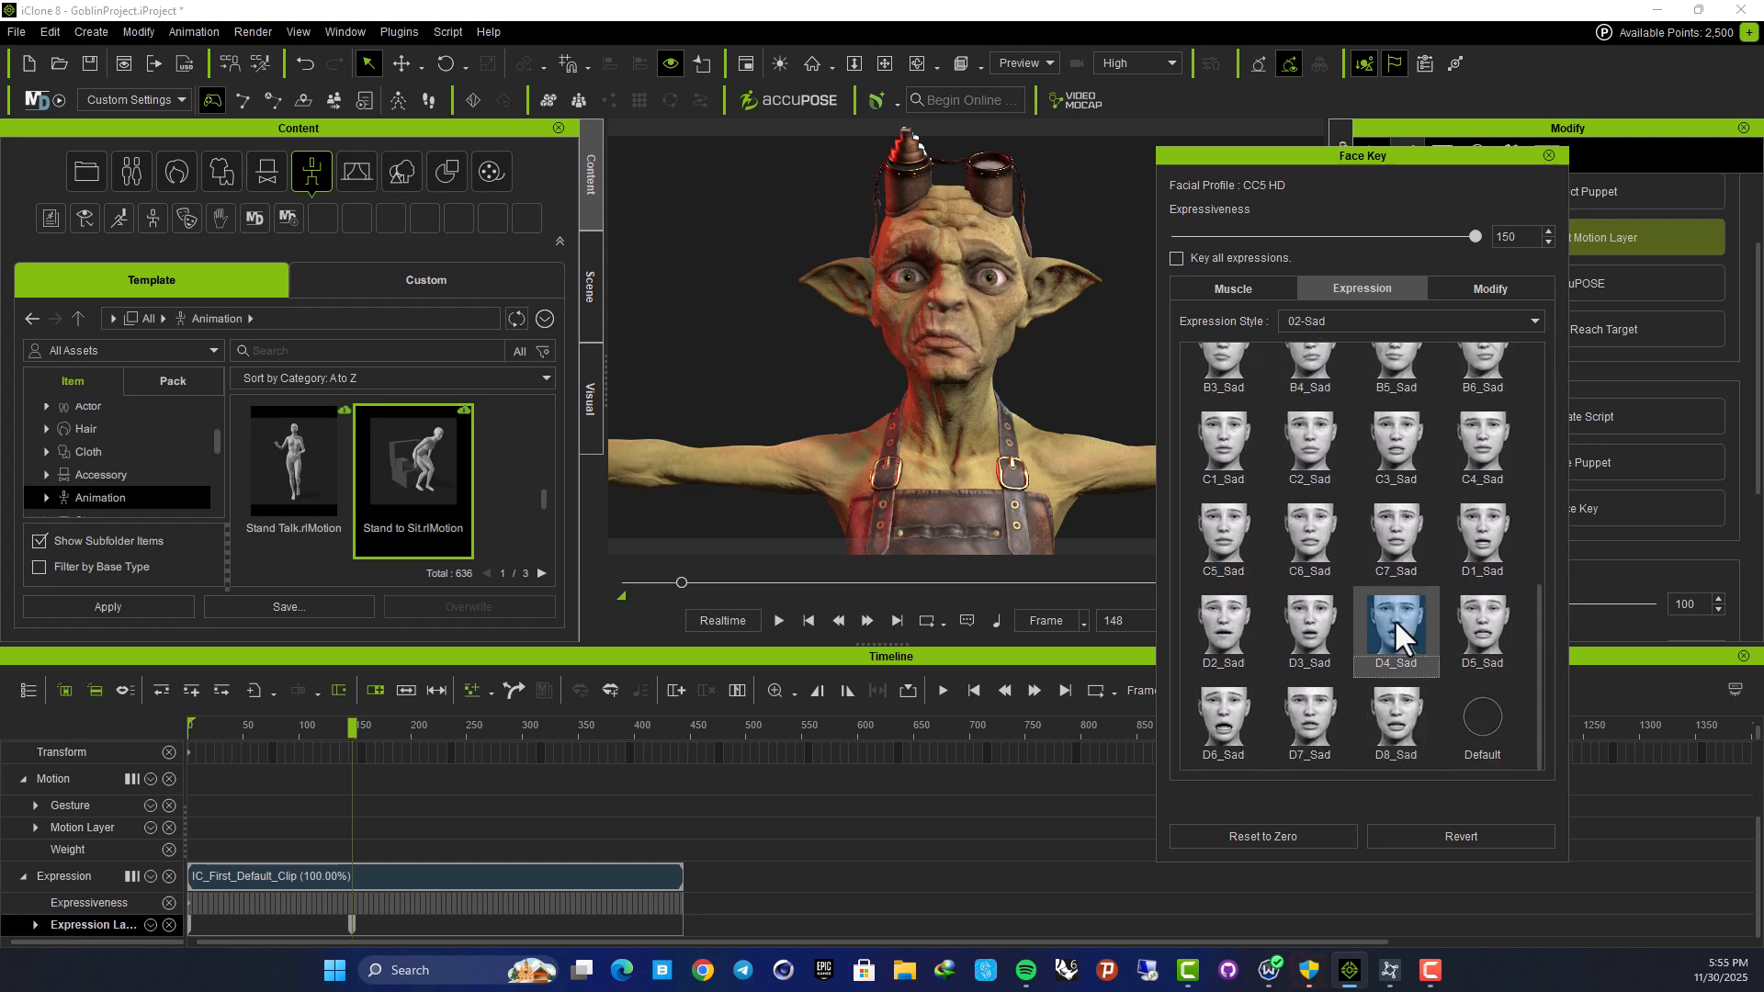
{"action": "left_click", "coordinate": [1394, 621]}
{"action": "left_click", "coordinate": [1398, 703]}
{"action": "left_click", "coordinate": [1346, 697]}
{"action": "left_click", "coordinate": [1251, 702]}
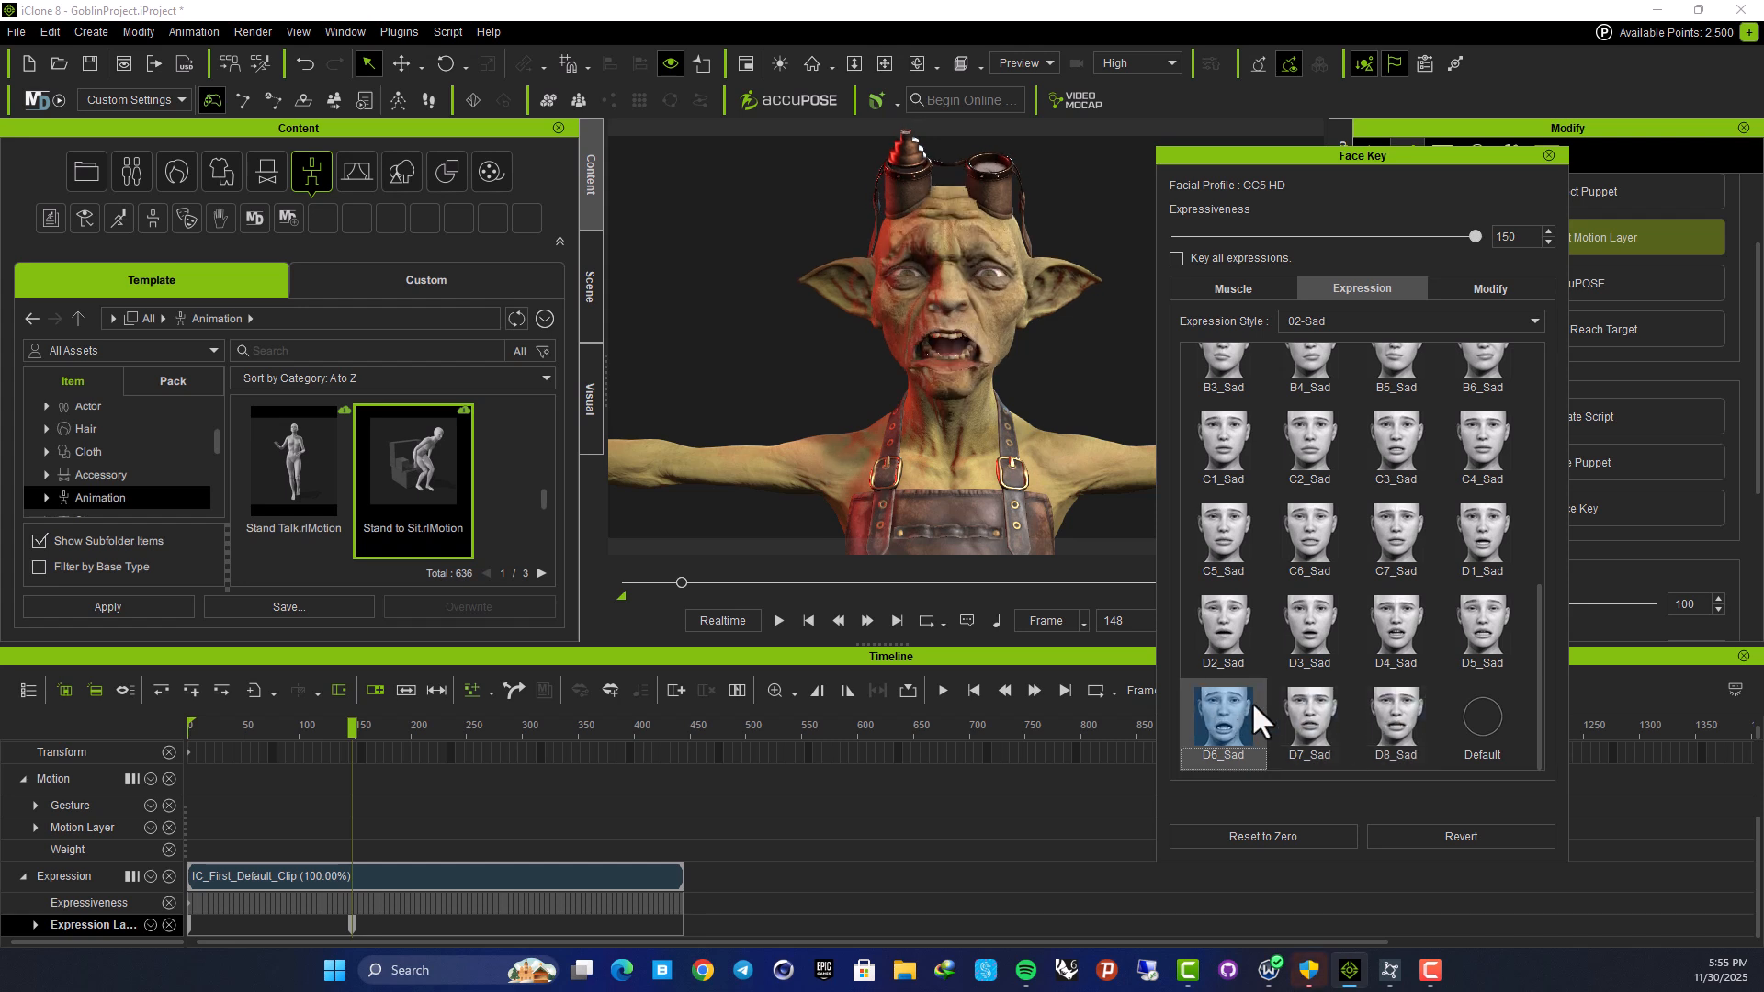
{"action": "left_click", "coordinate": [1485, 571]}
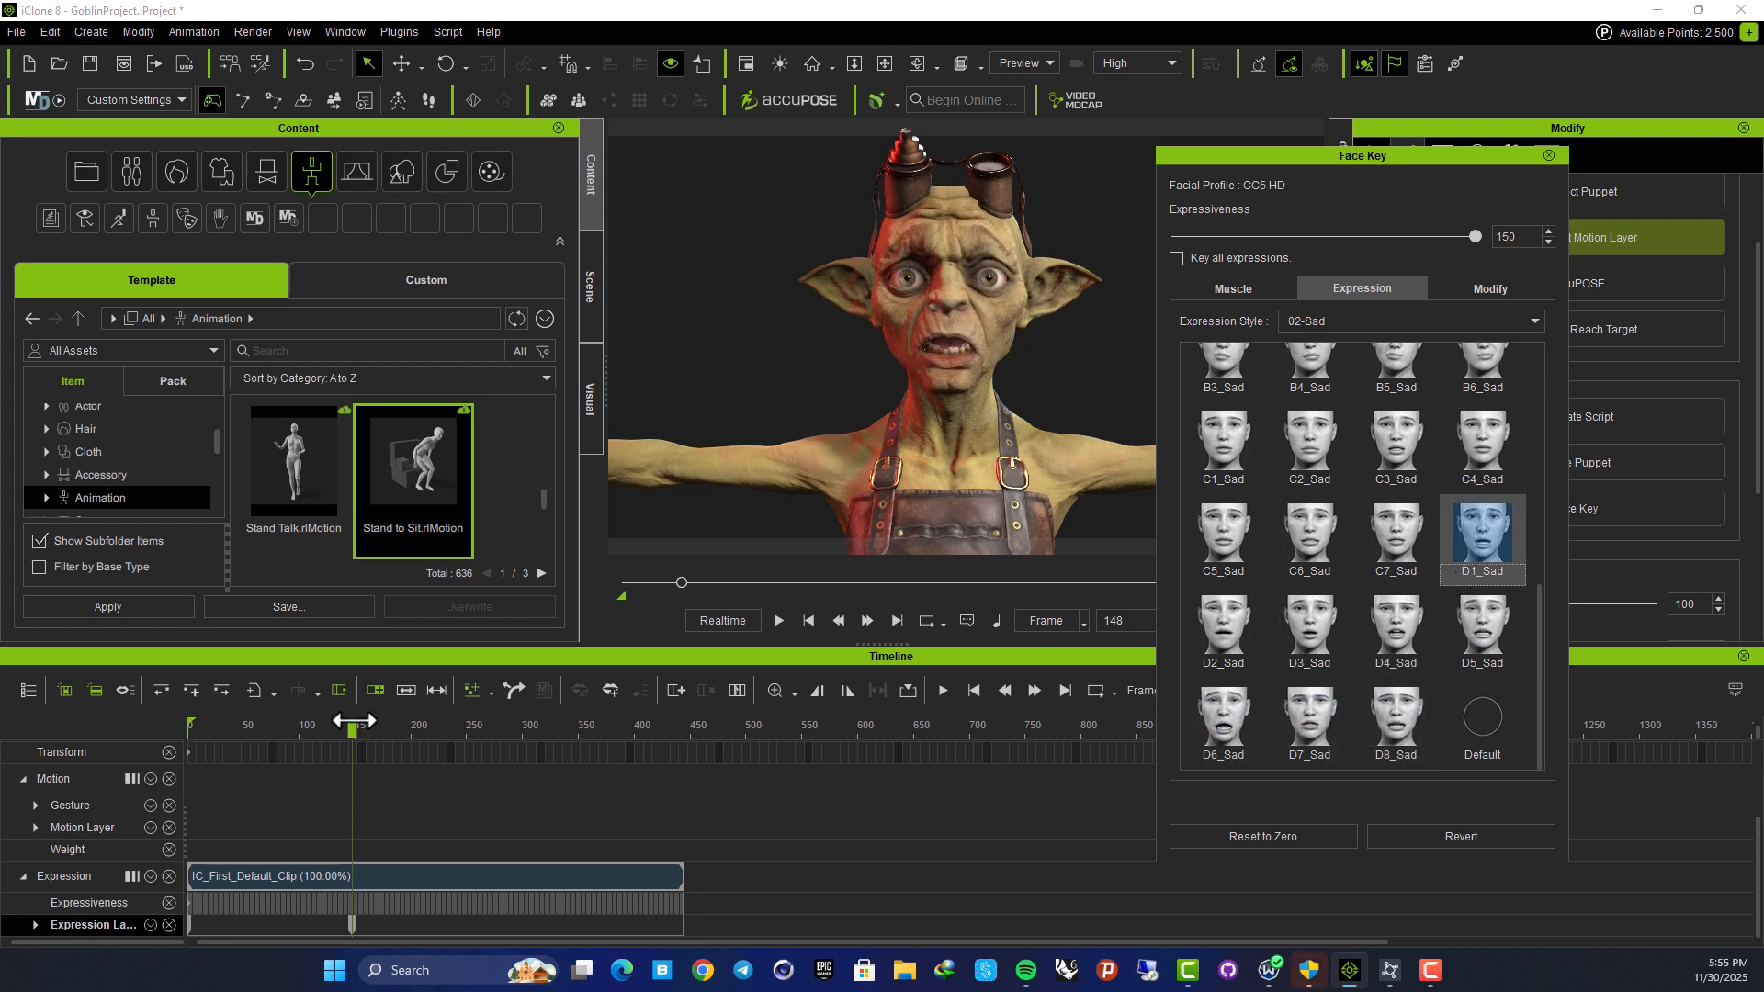
Key the D1_Surprise expression from 06-Surprise at frame 296
{"action": "left_click_drag", "start_coordinate": [353, 718], "coordinate": [517, 732]}
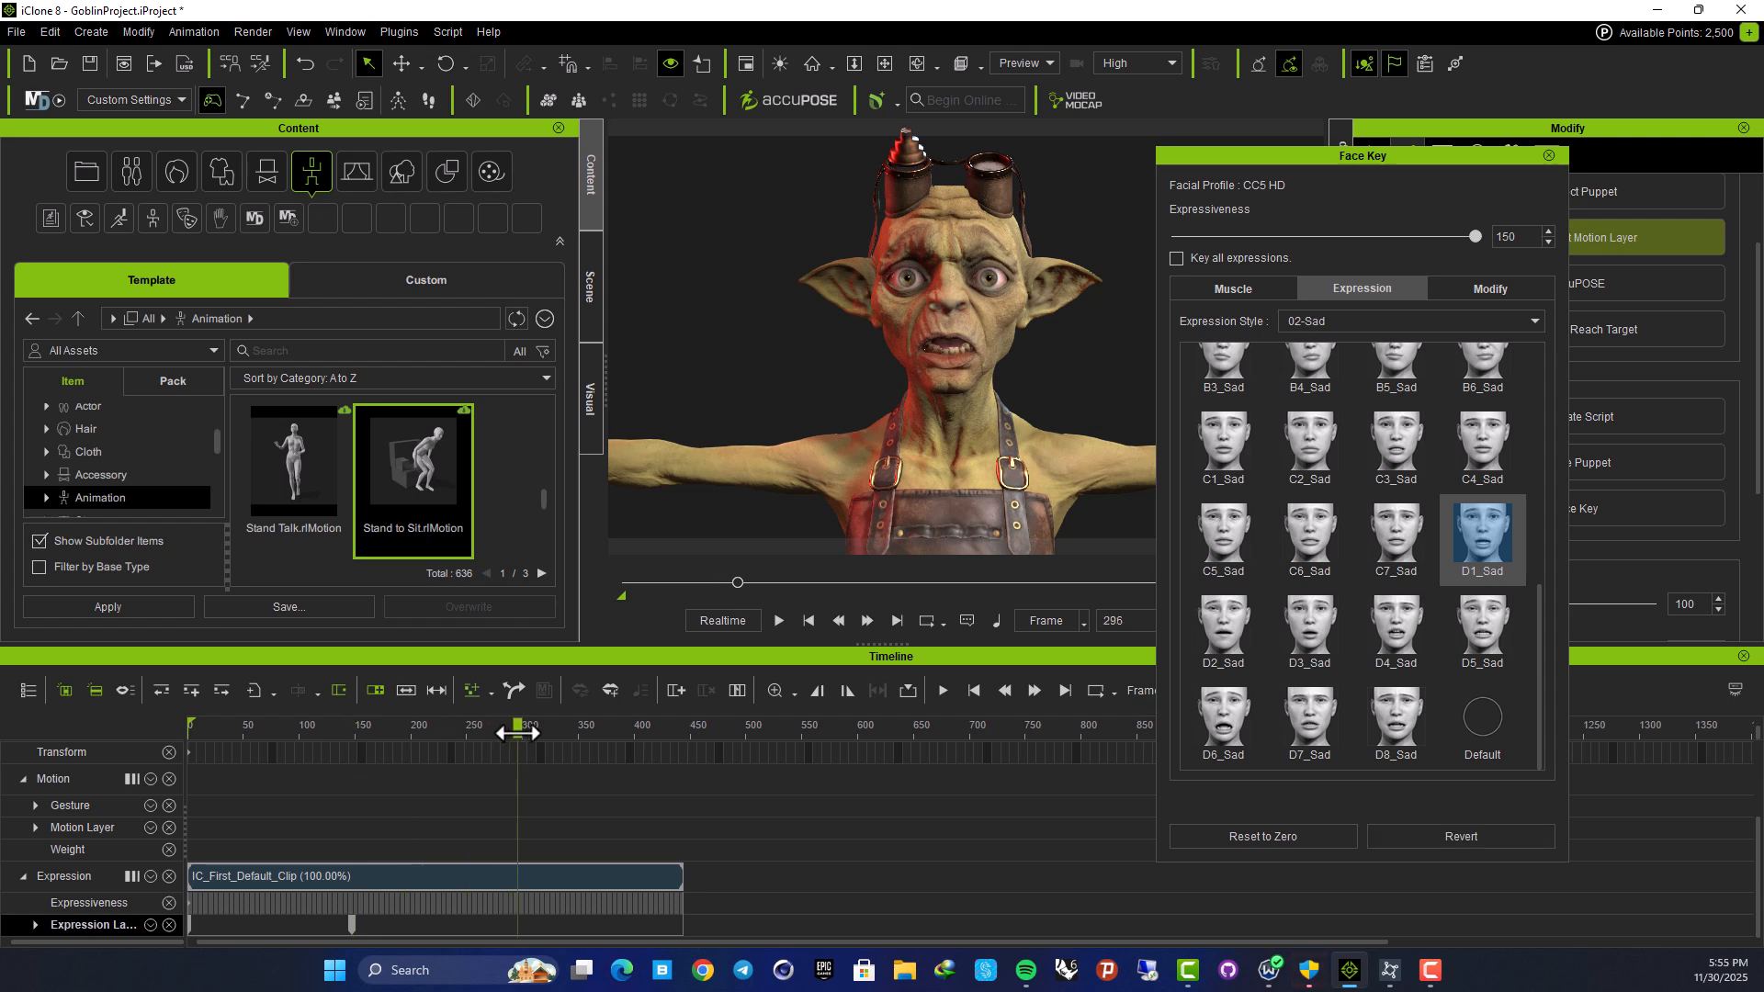
{"action": "left_click", "coordinate": [1403, 327]}
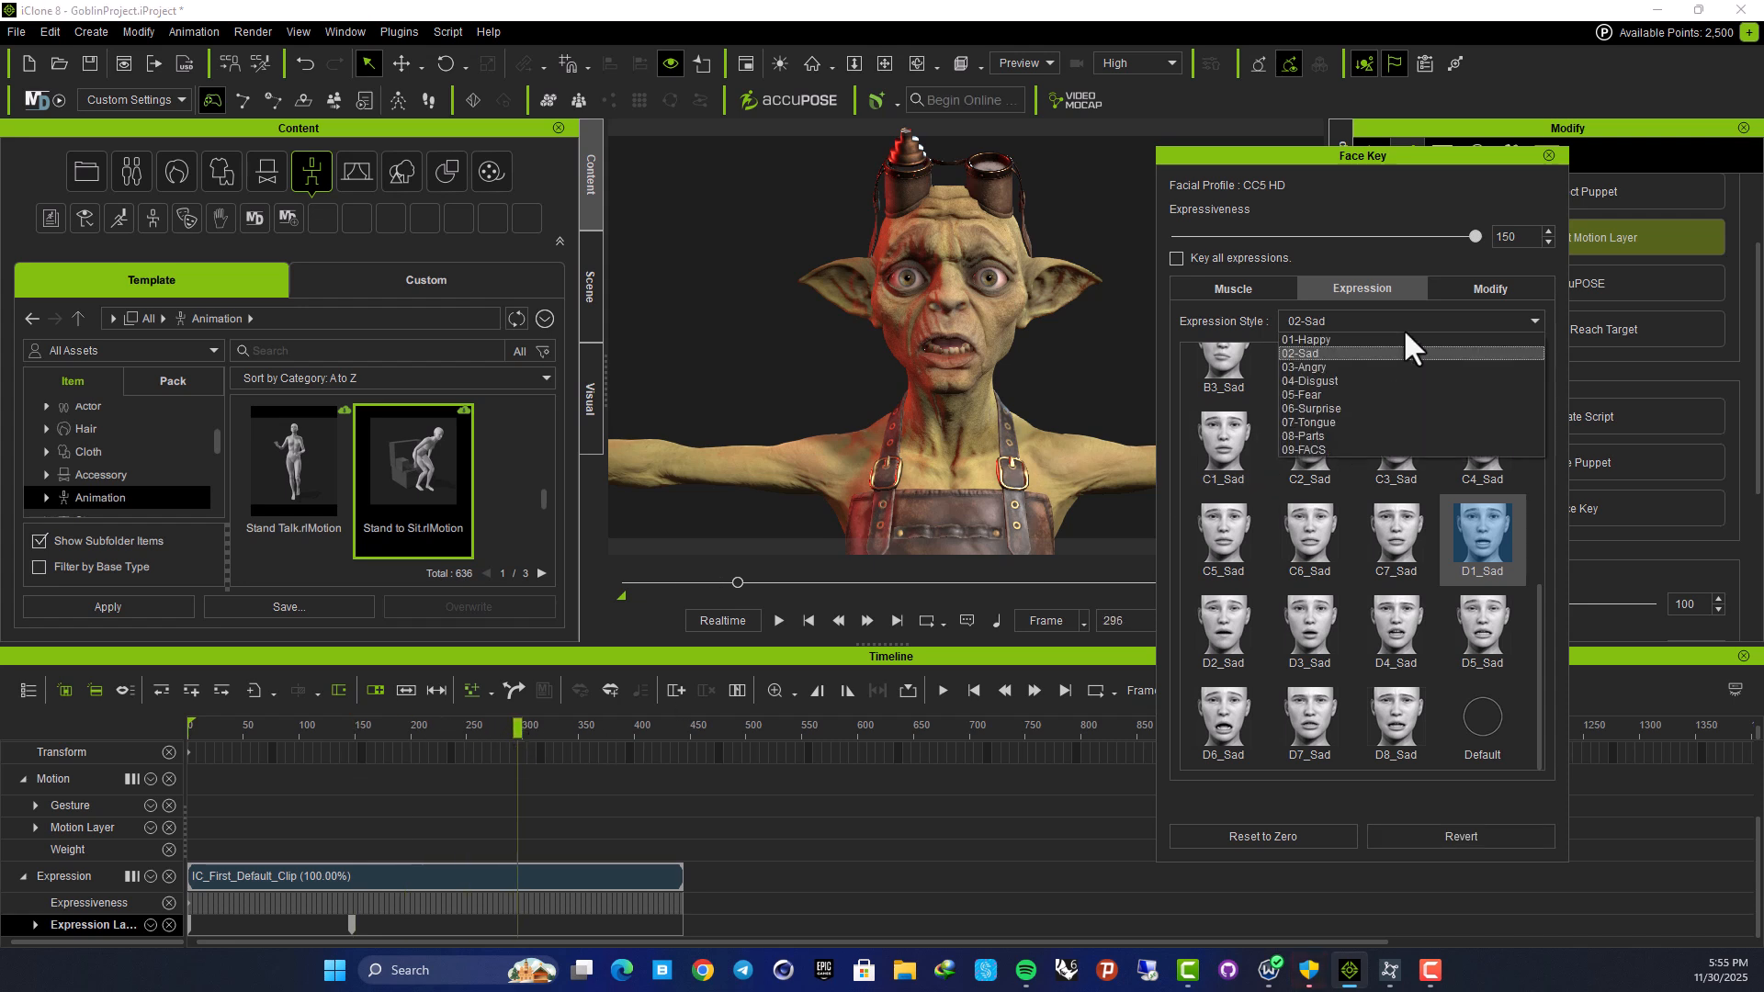
{"action": "left_click", "coordinate": [1370, 408]}
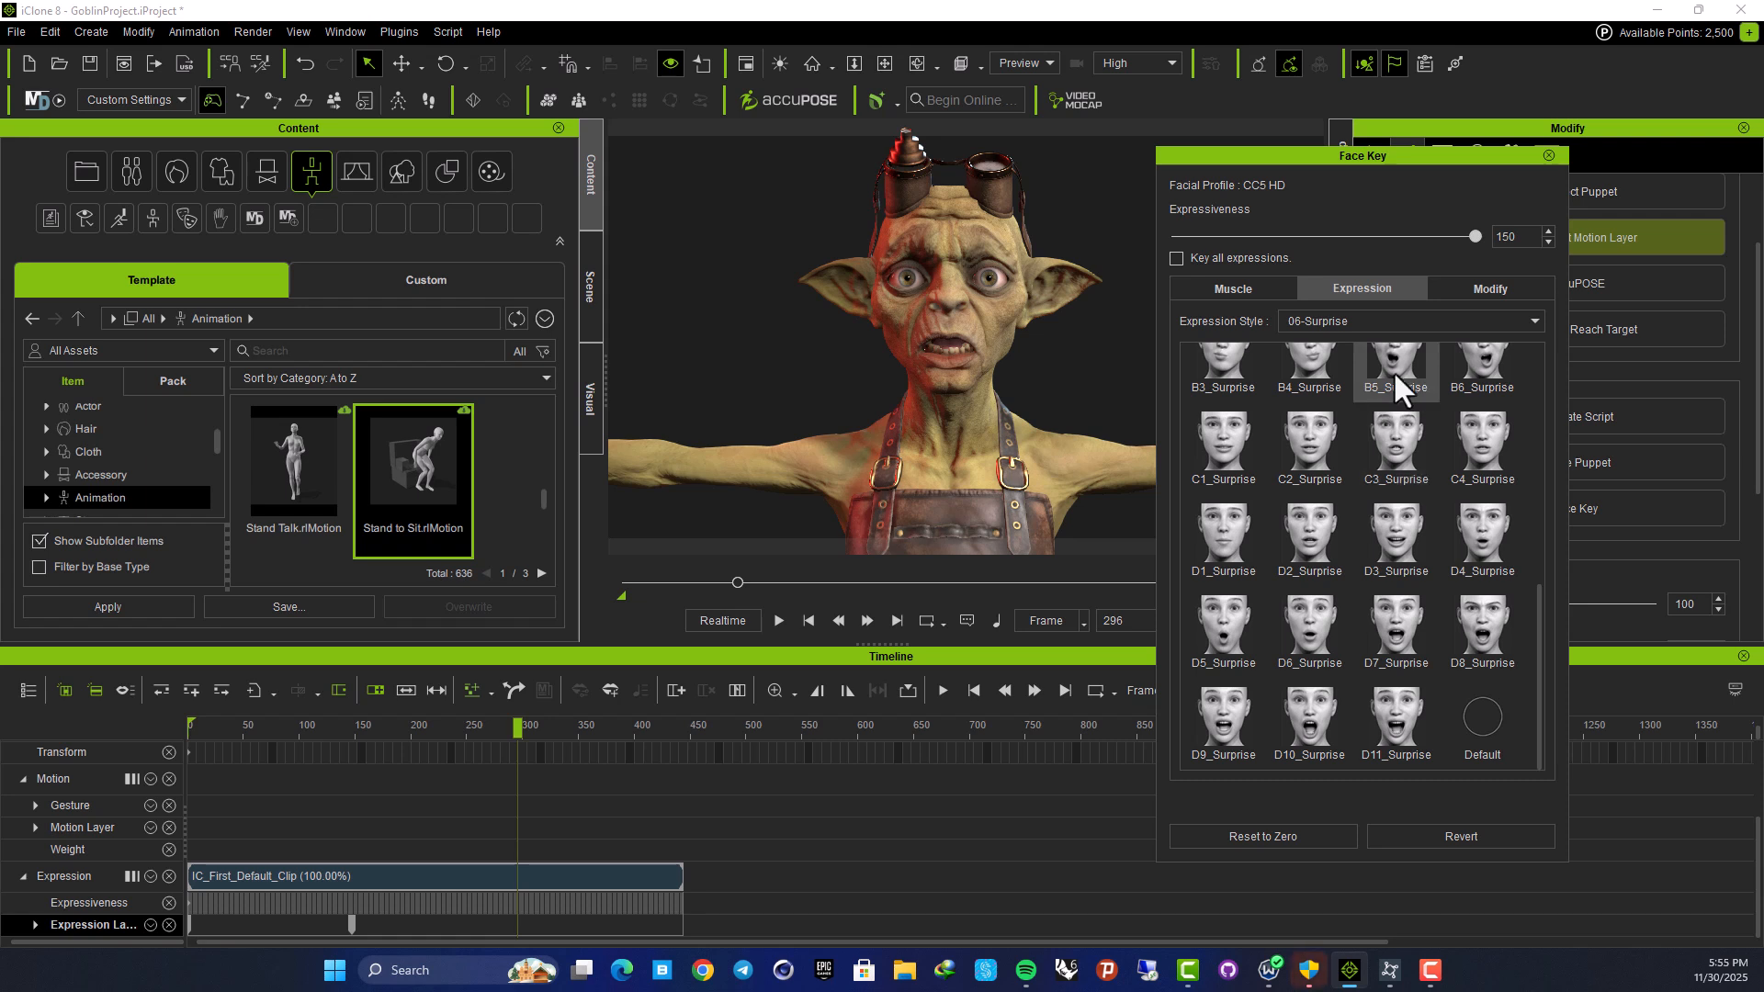
{"action": "left_click", "coordinate": [1247, 524]}
{"action": "left_click_drag", "start_coordinate": [524, 725], "coordinate": [680, 755]}
Key the D2_Angry expression from the 03-Angry style at frame 440
{"action": "left_click", "coordinate": [1428, 320]}
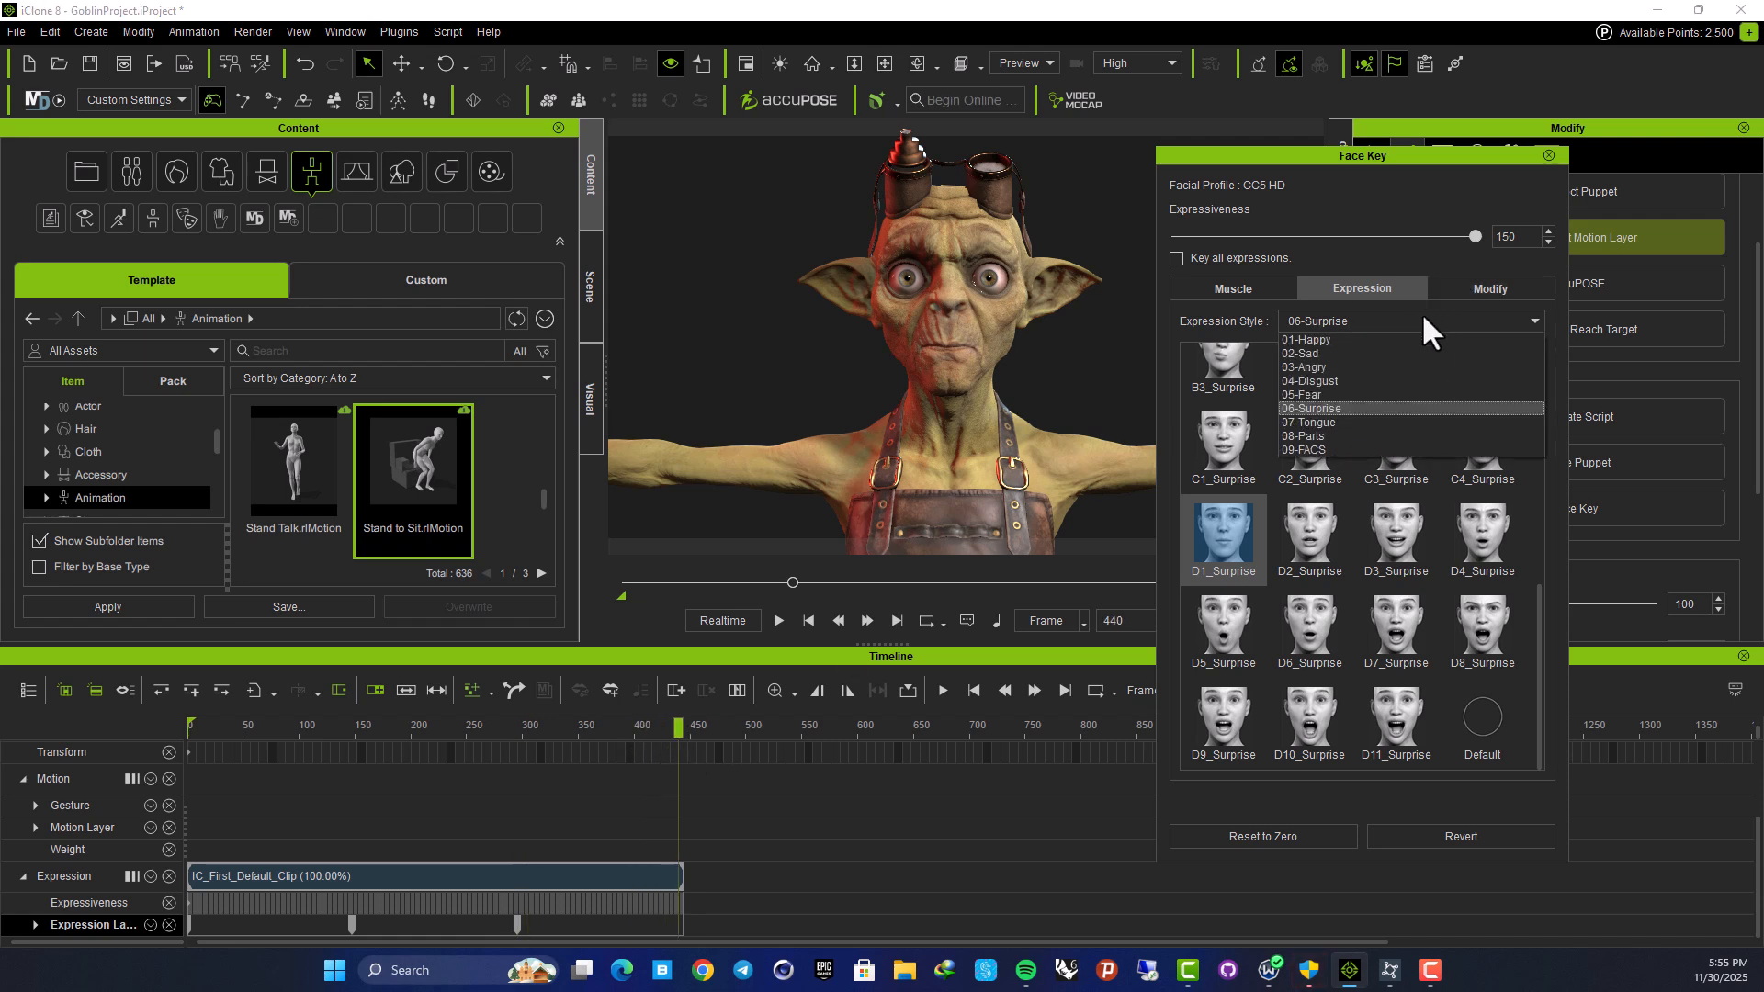
{"action": "left_click", "coordinate": [1332, 367]}
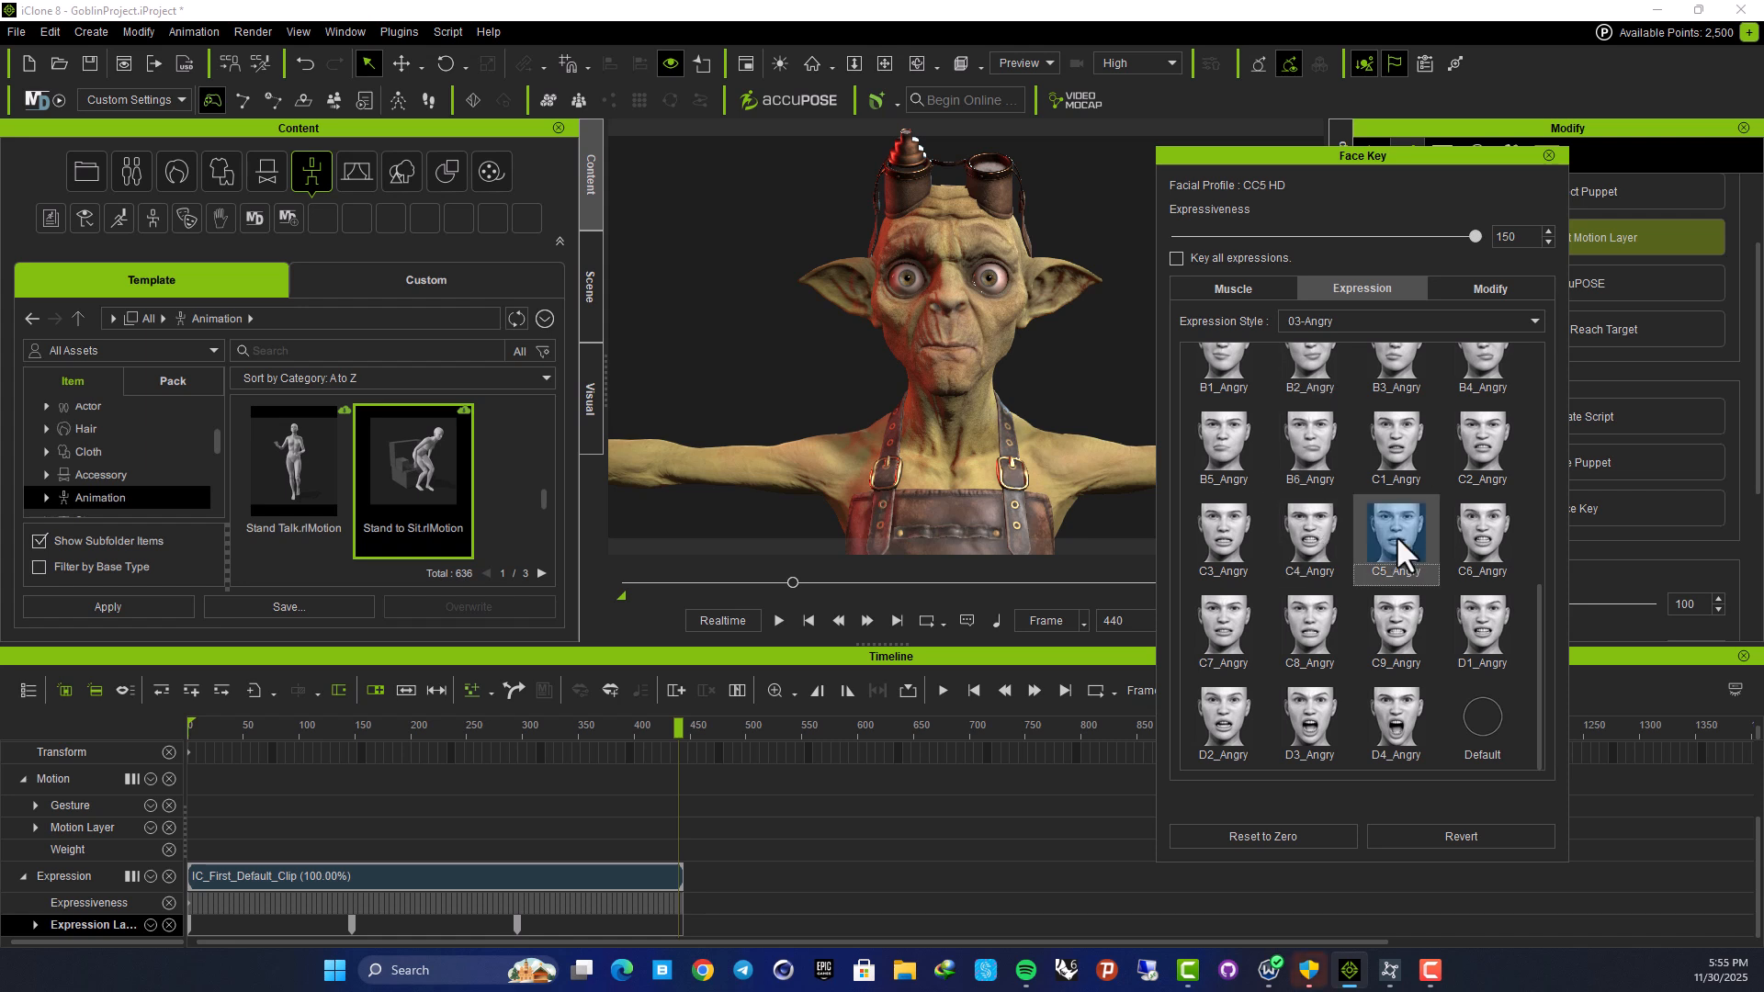
{"action": "left_click", "coordinate": [1227, 630]}
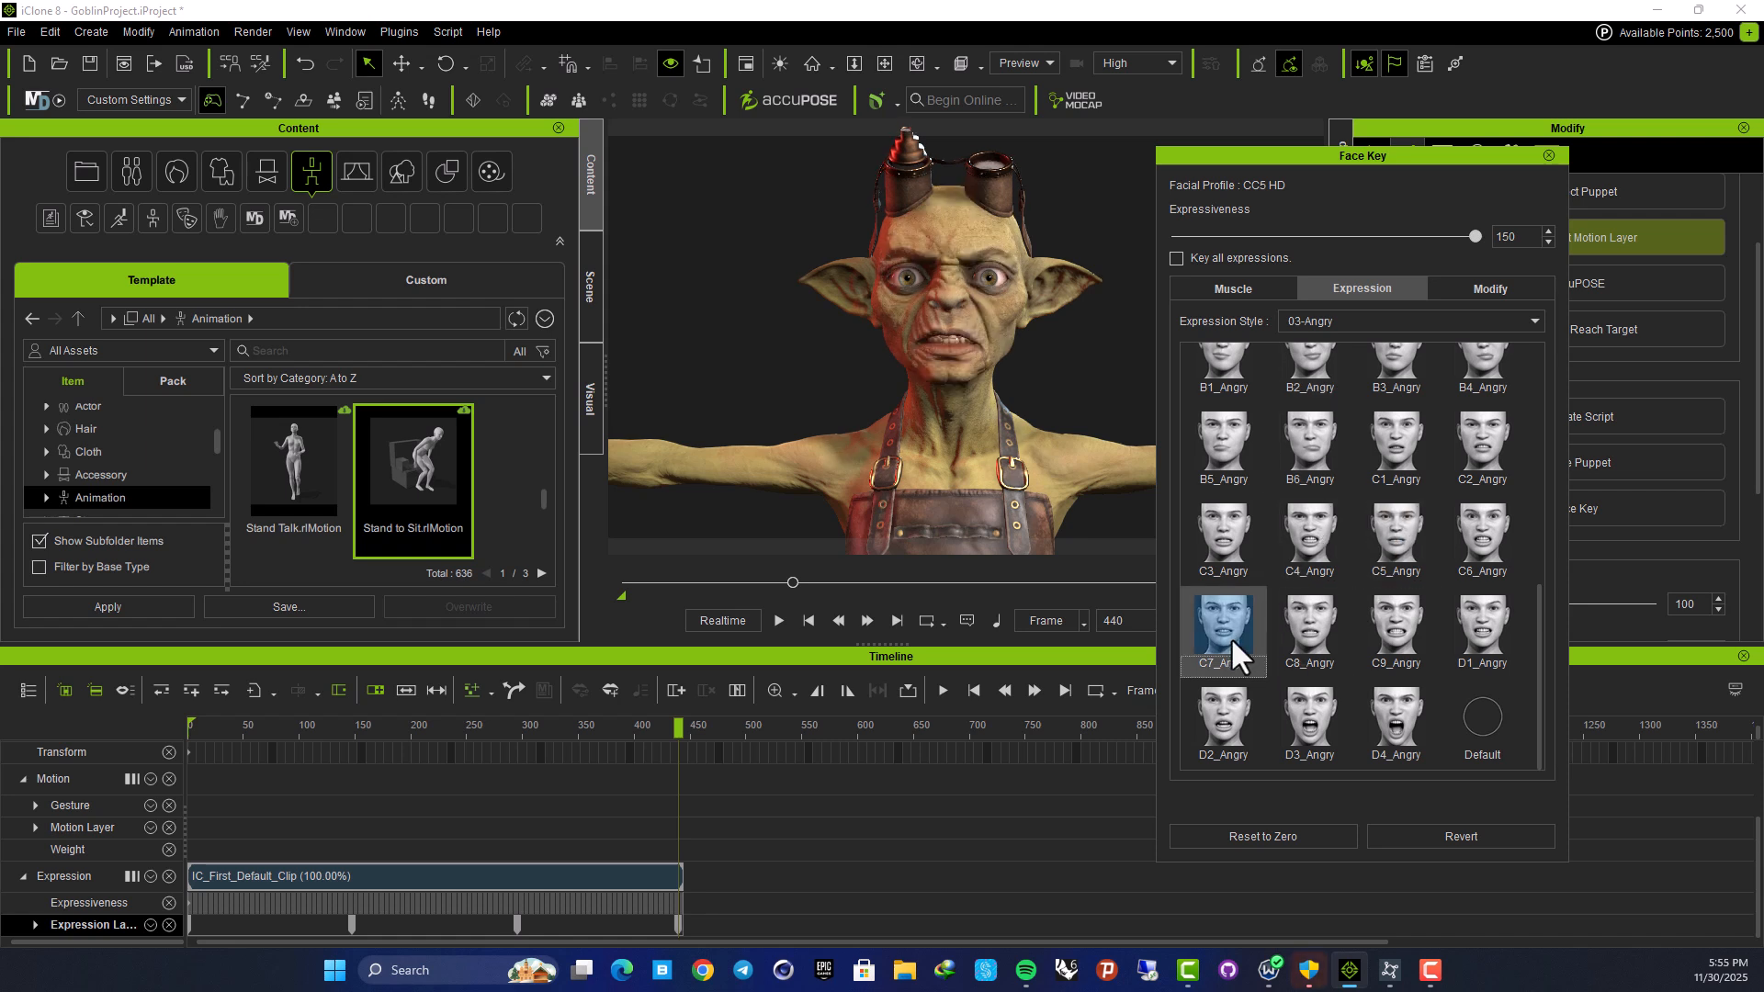
{"action": "left_click", "coordinate": [1224, 707]}
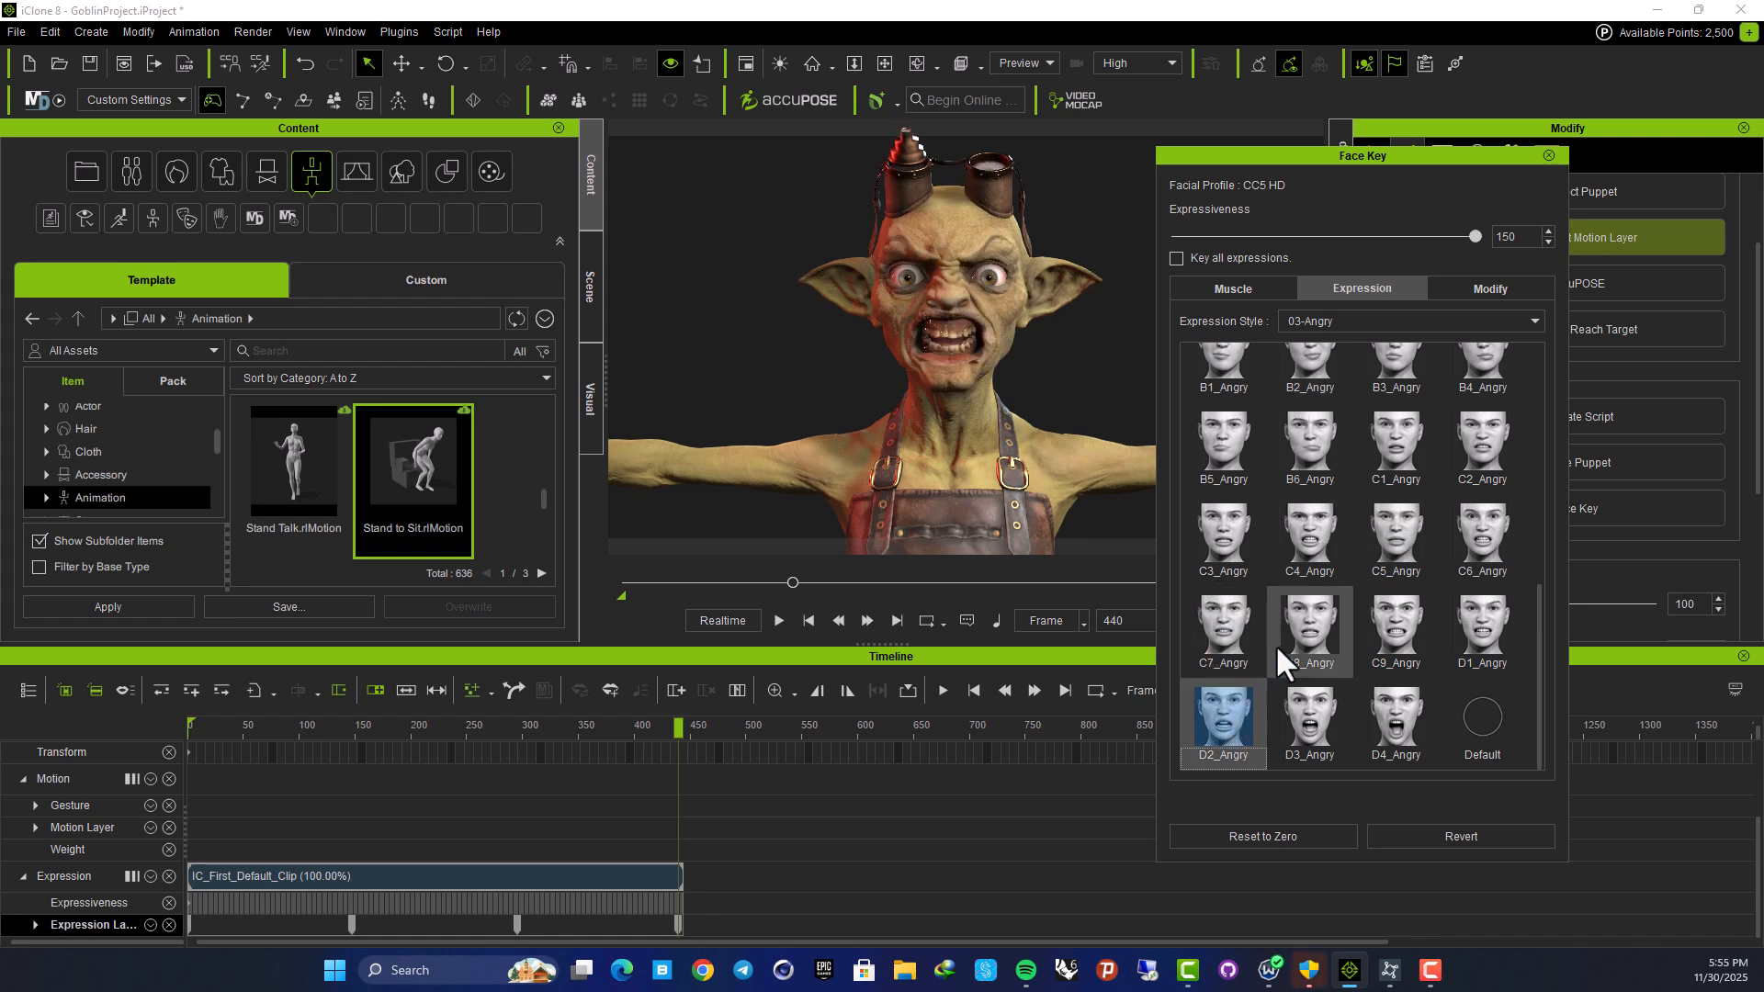
Play the facial animation from the start to preview the expression sequence
{"action": "left_click_drag", "start_coordinate": [680, 731], "coordinate": [99, 786]}
{"action": "key", "text": "space"}
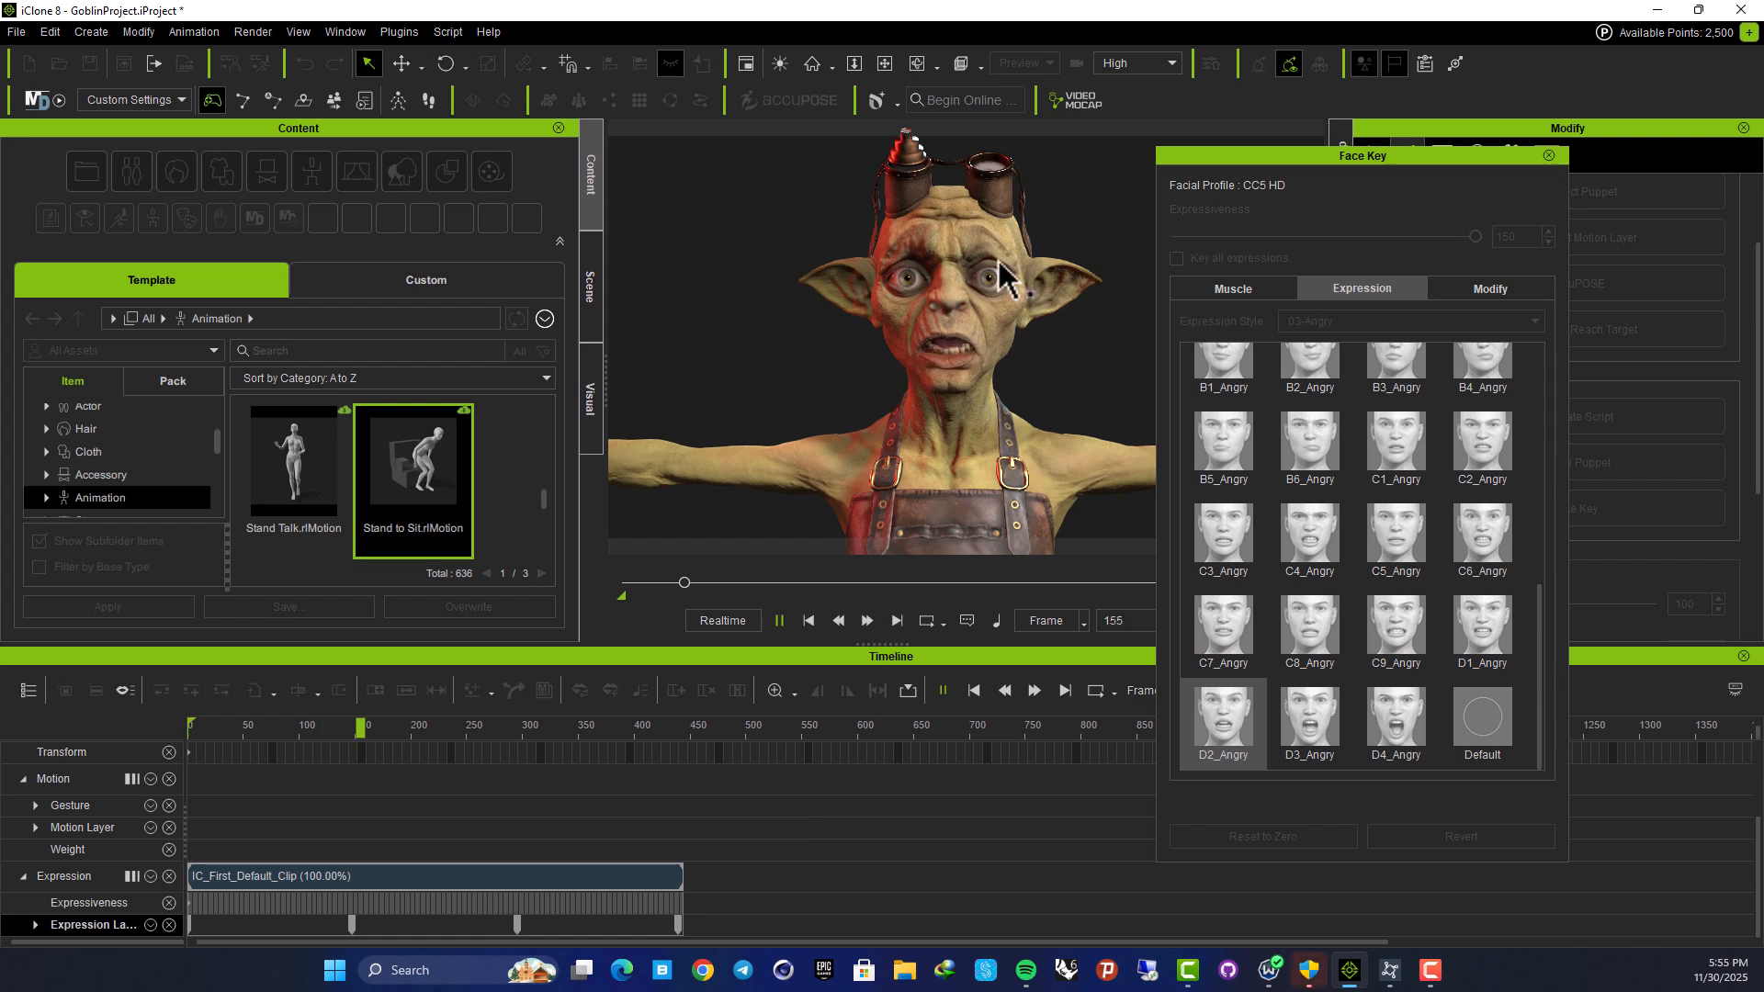
{"action": "left_click_drag", "start_coordinate": [1305, 154], "coordinate": [1478, 110]}
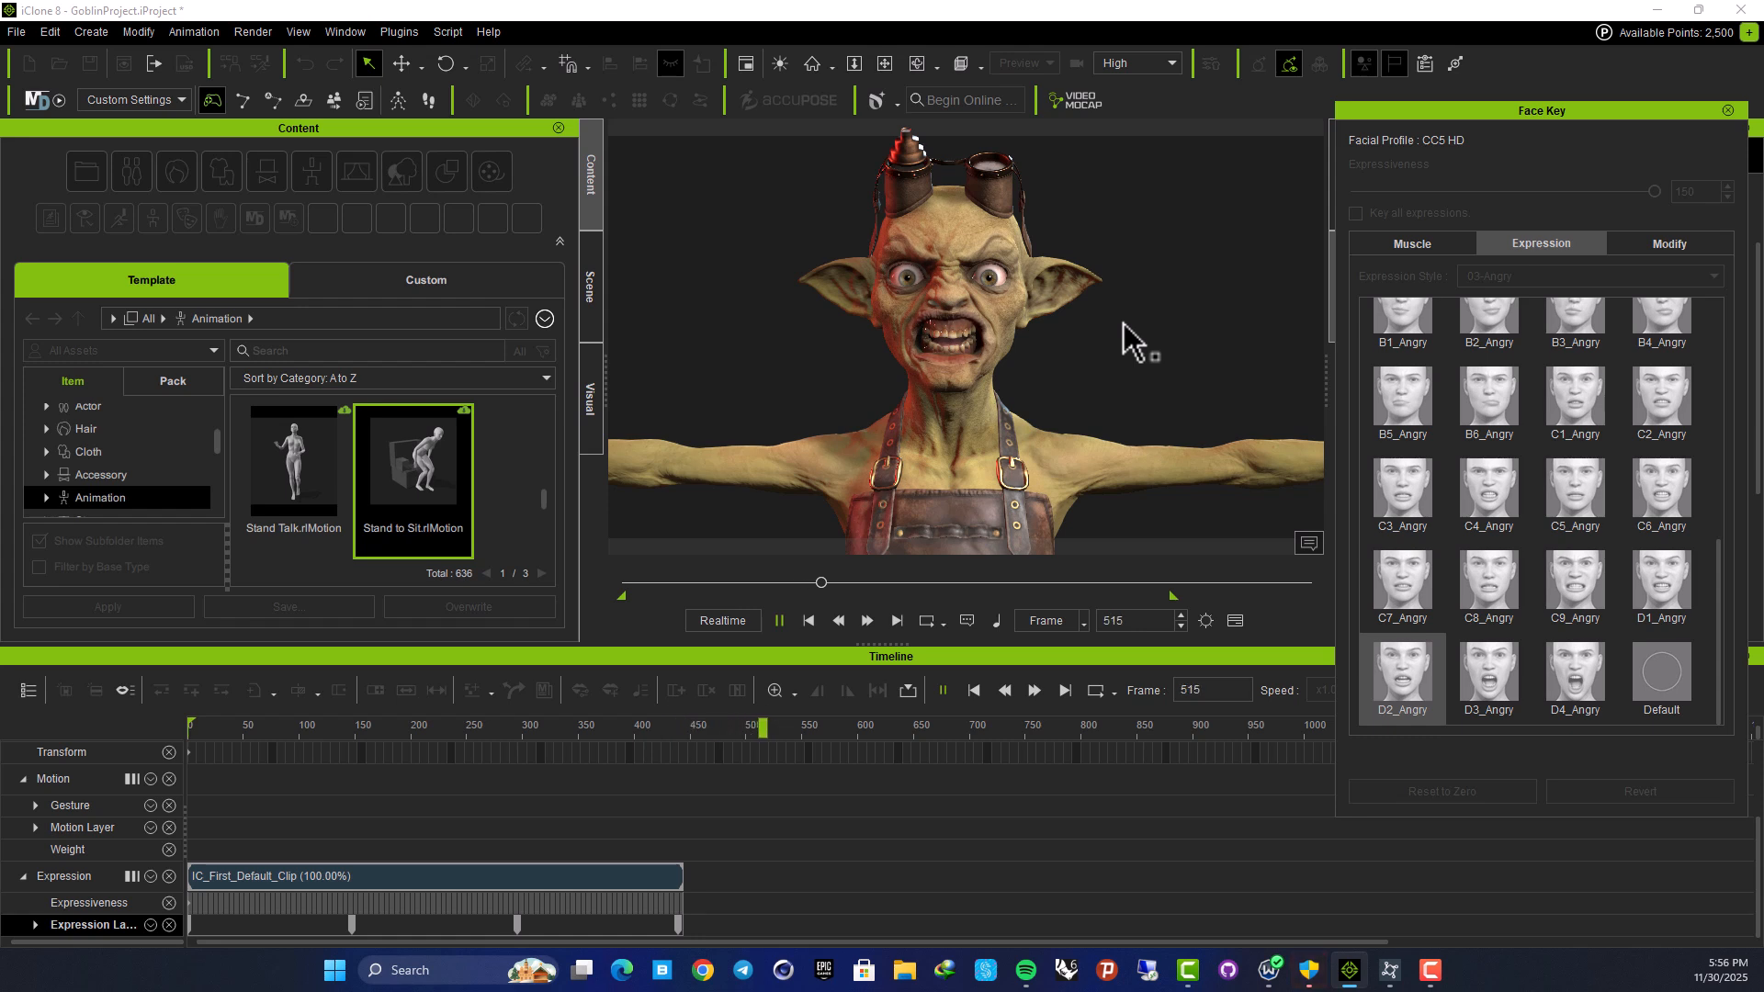
{"action": "key", "text": "space"}
{"action": "left_click_drag", "start_coordinate": [785, 722], "coordinate": [92, 804]}
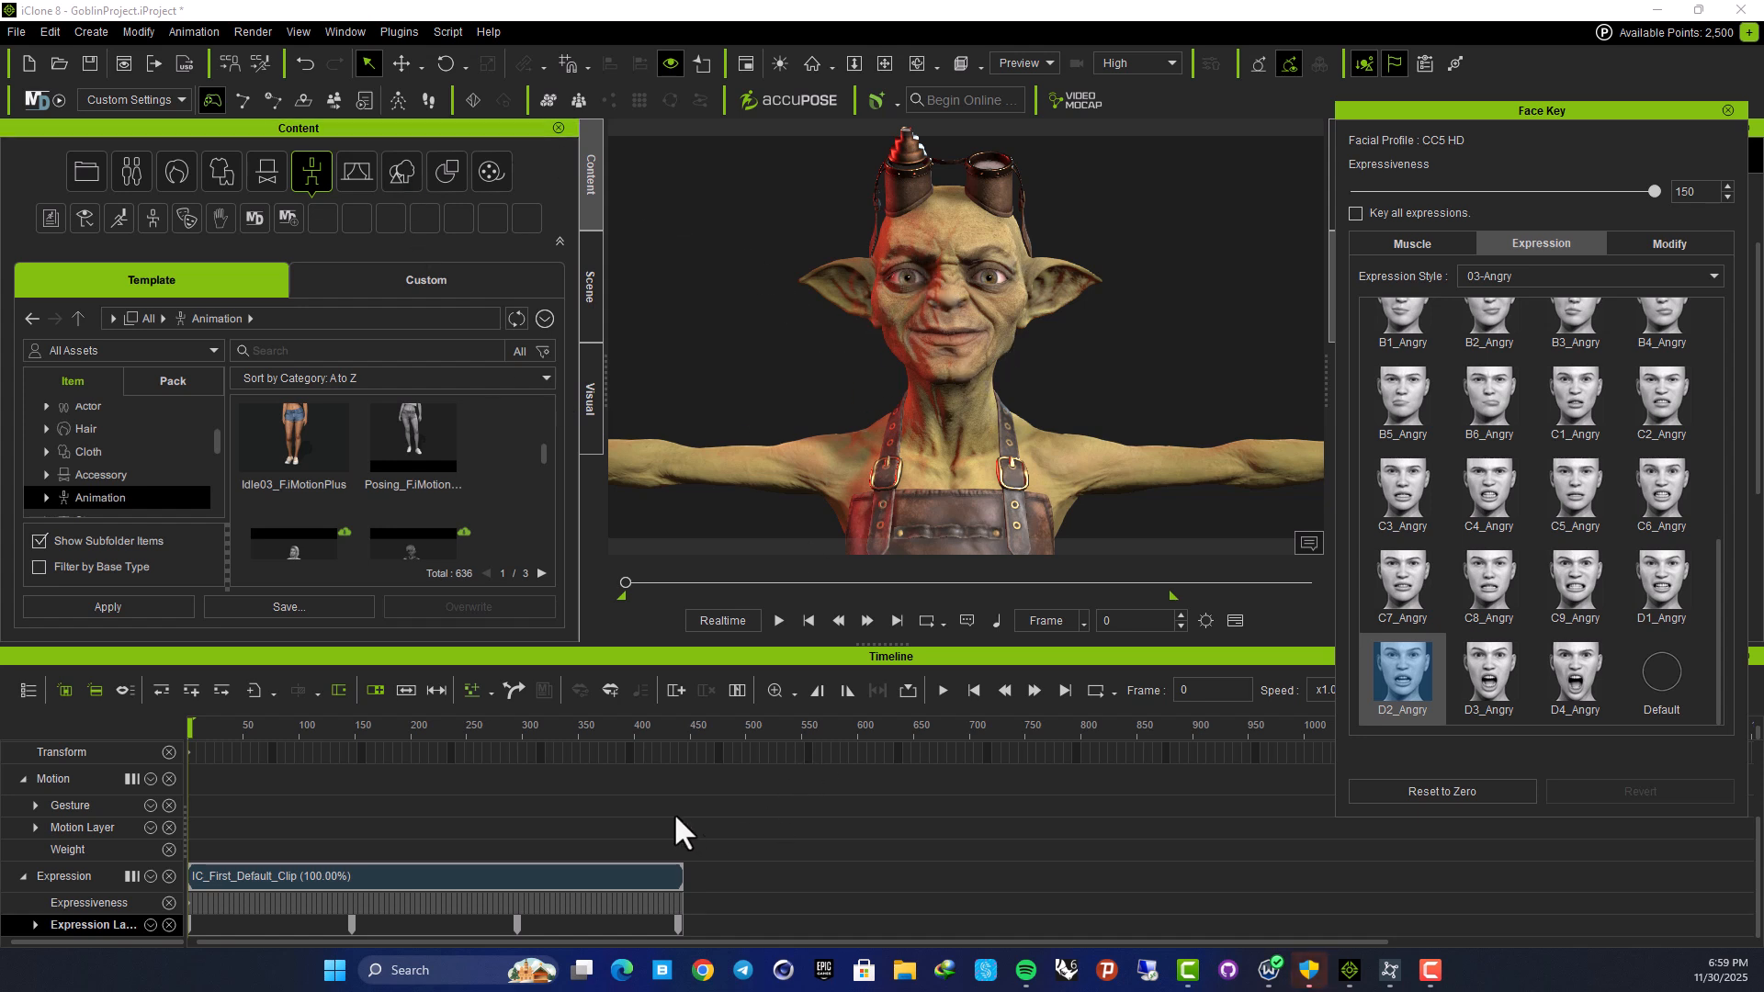
Delete all expression keys and the expression clip from the goblin's timeline
{"action": "left_click_drag", "start_coordinate": [755, 926], "coordinate": [471, 926]}
{"action": "left_click_drag", "start_coordinate": [323, 923], "coordinate": [323, 922]}
{"action": "key", "text": "Delete"}
{"action": "left_click_drag", "start_coordinate": [732, 877], "coordinate": [580, 900]}
{"action": "key", "text": "Delete"}
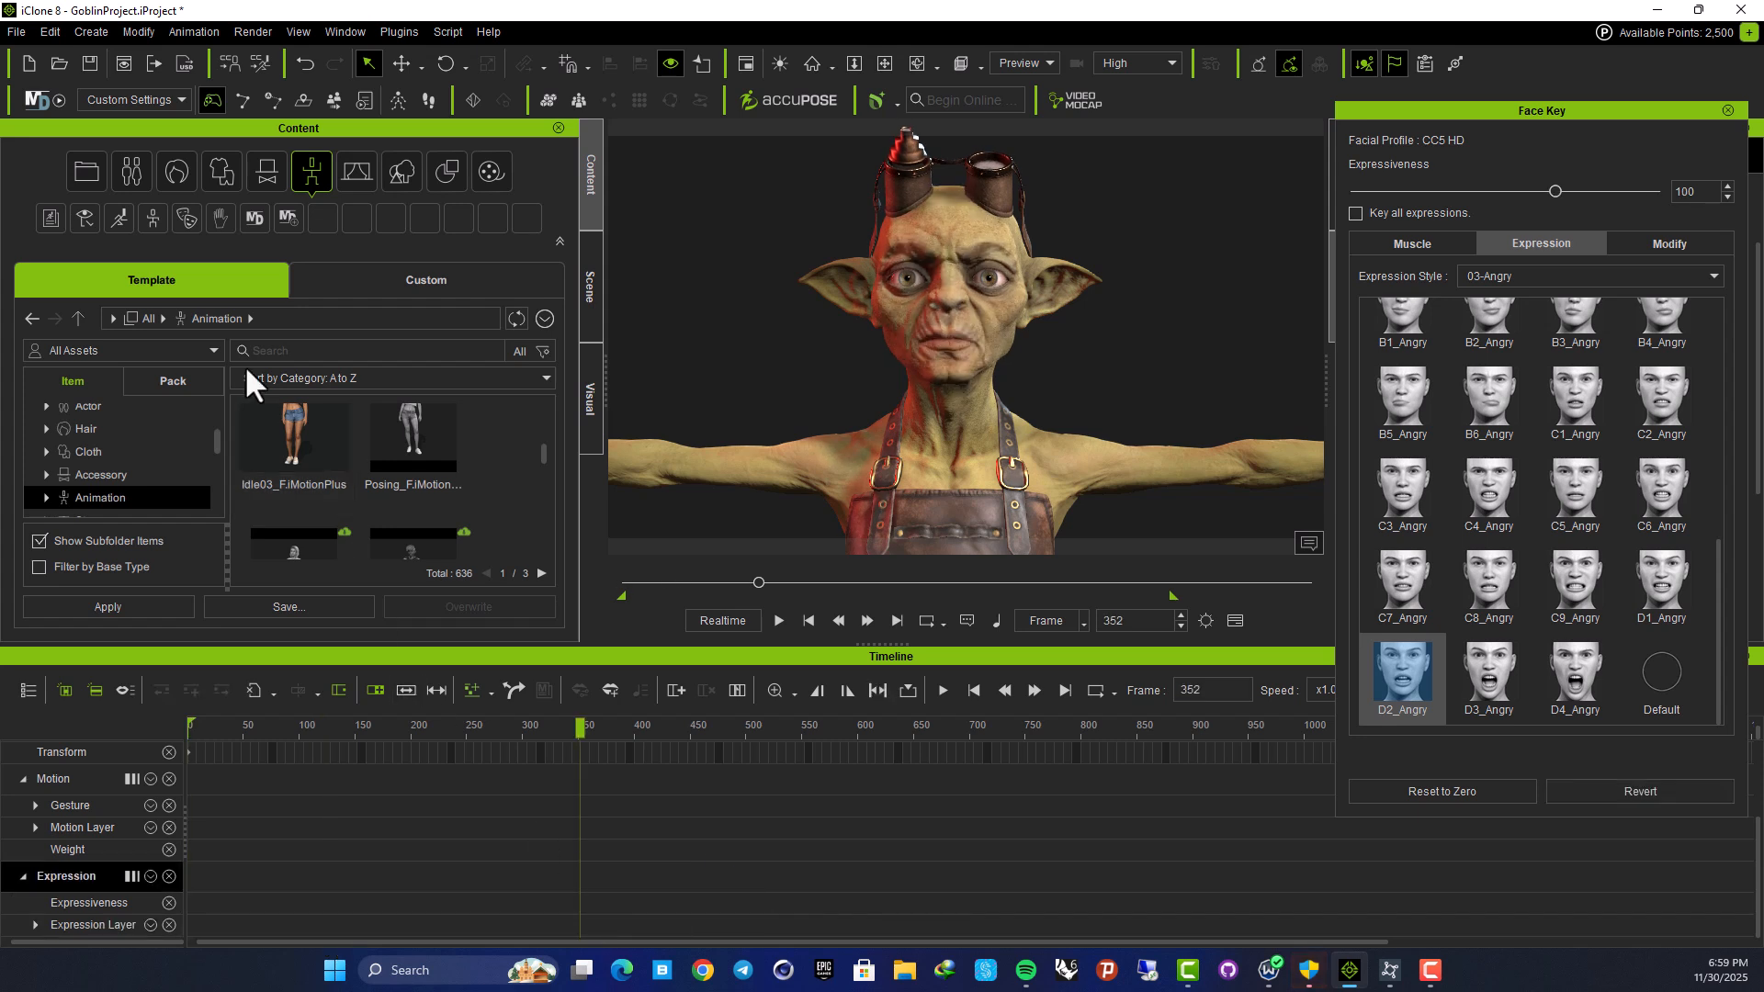
Drop Idle03_F.iMotionPlus on the goblin, align the clip to frame 0, and play it
{"action": "left_click_drag", "start_coordinate": [311, 423], "coordinate": [959, 371]}
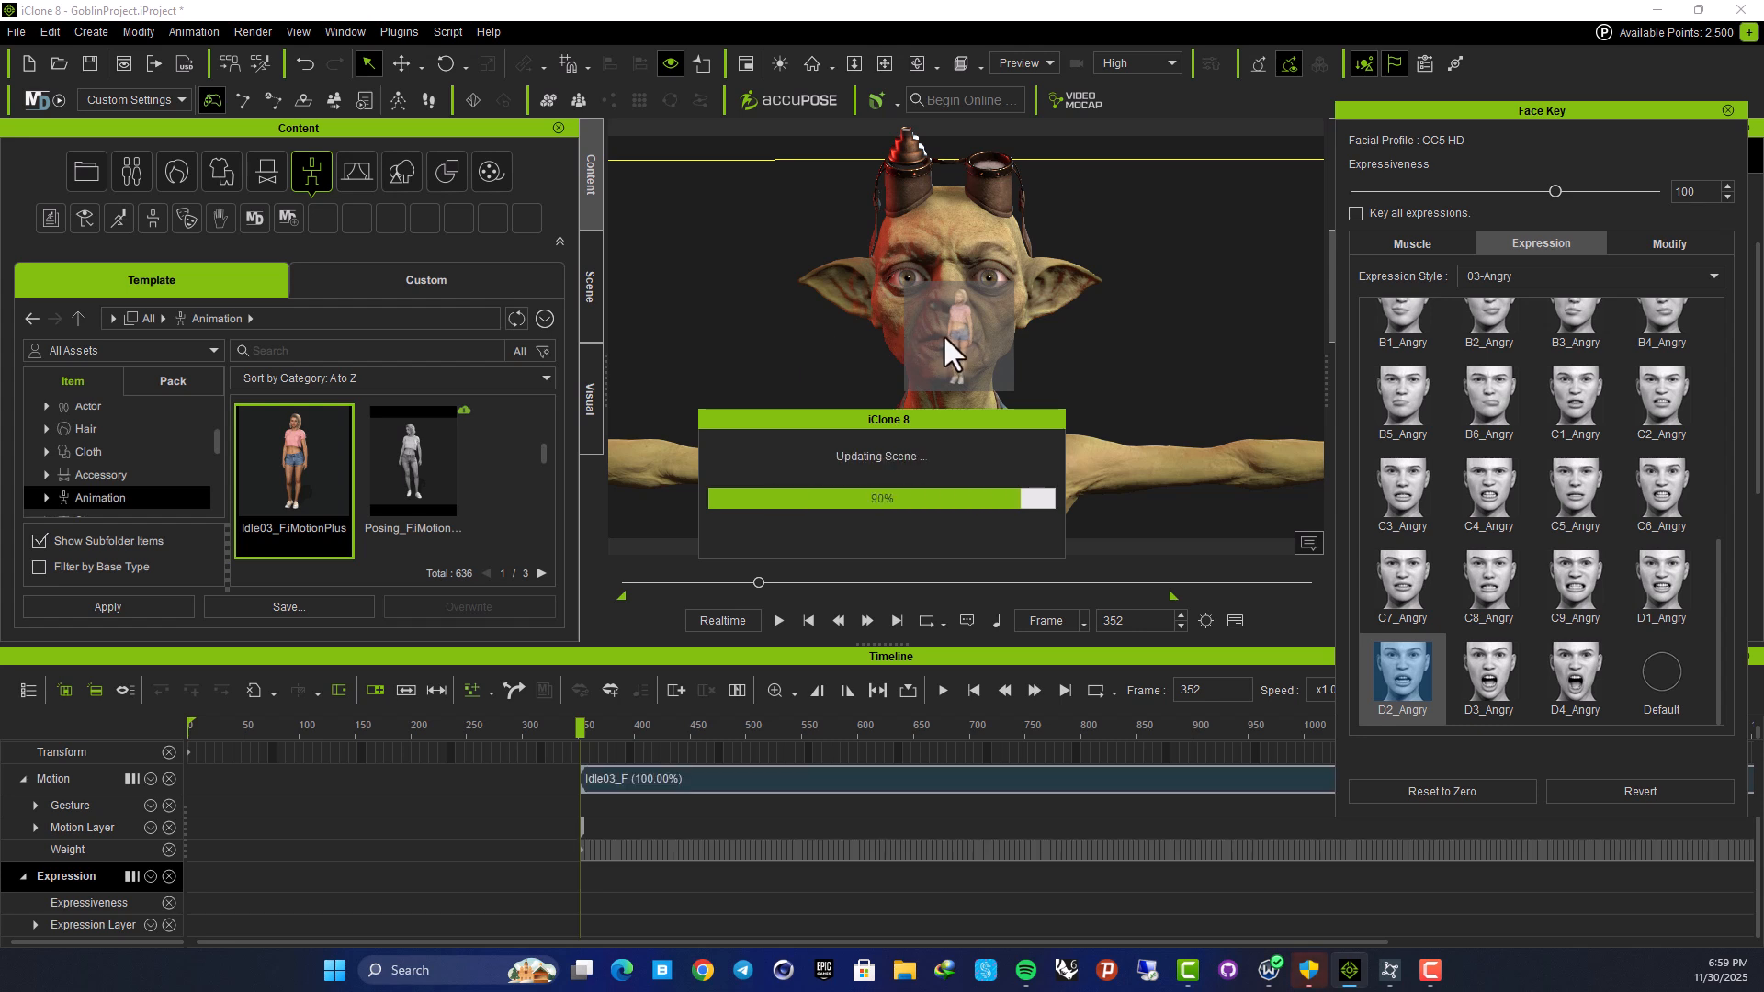
{"action": "scroll", "coordinate": [675, 843], "scroll_direction": "up", "scroll_amount": 1}
{"action": "left_click_drag", "start_coordinate": [675, 804], "coordinate": [234, 821]}
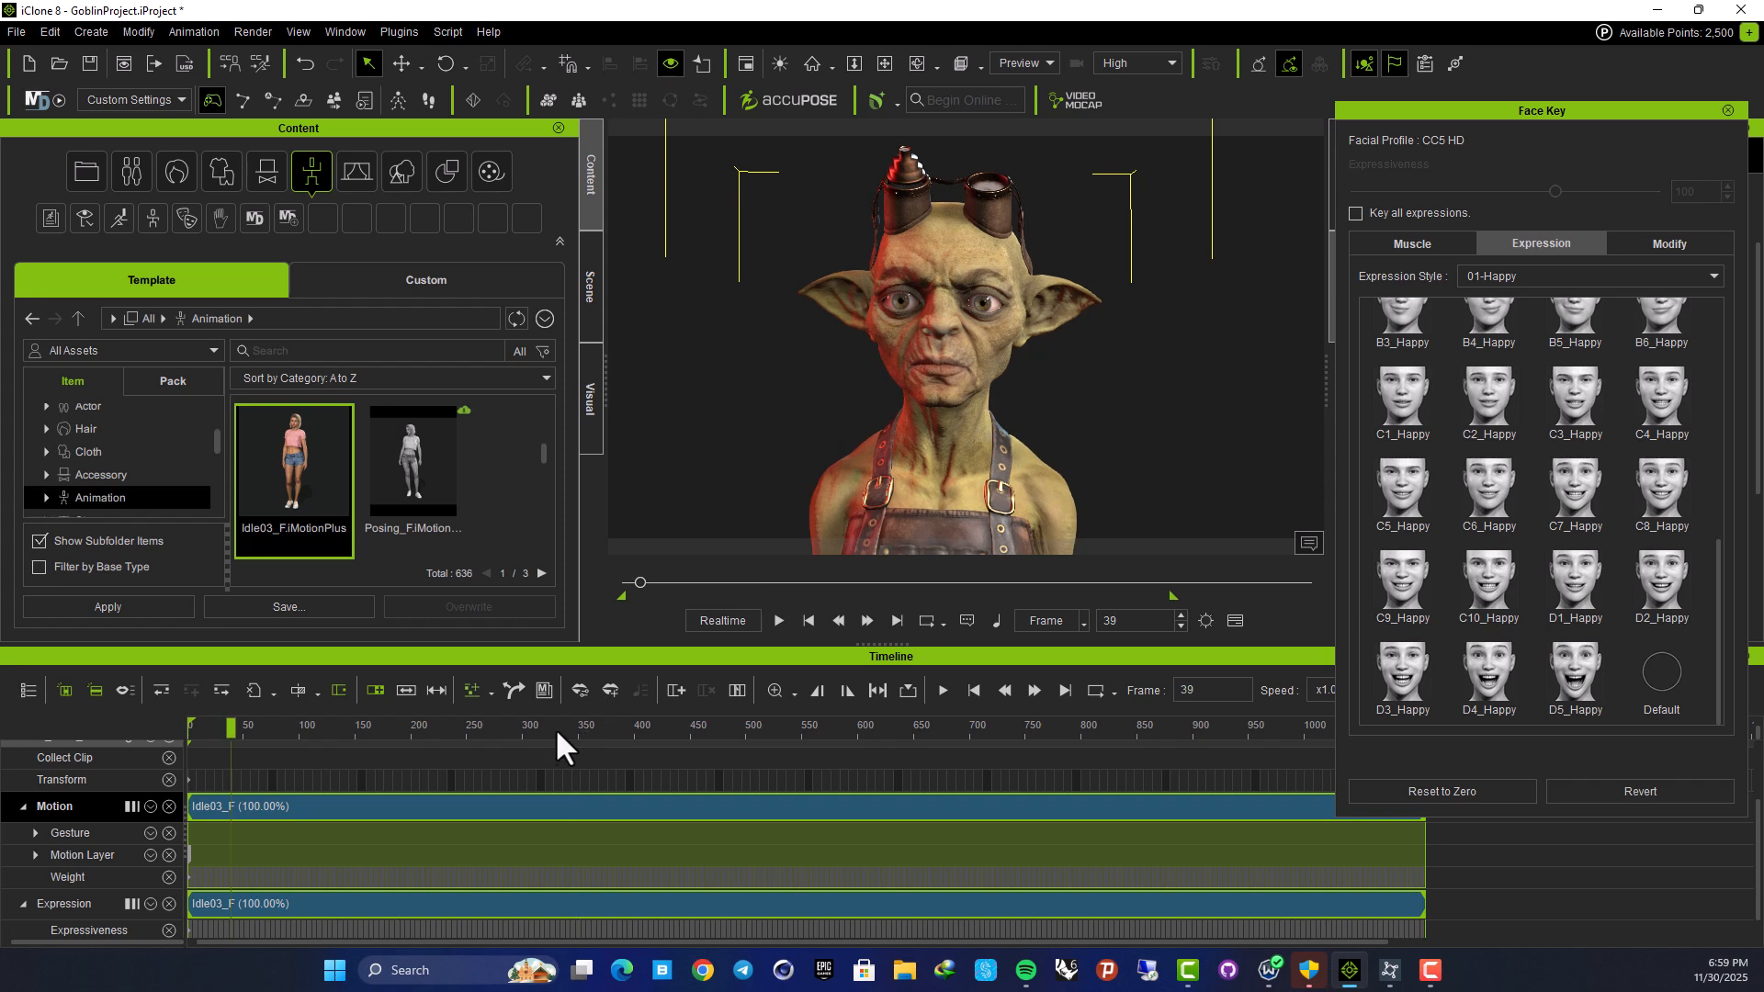
{"action": "left_click_drag", "start_coordinate": [231, 732], "coordinate": [149, 717]}
{"action": "key", "text": "space"}
{"action": "scroll", "coordinate": [919, 390], "scroll_direction": "down", "scroll_amount": 5}
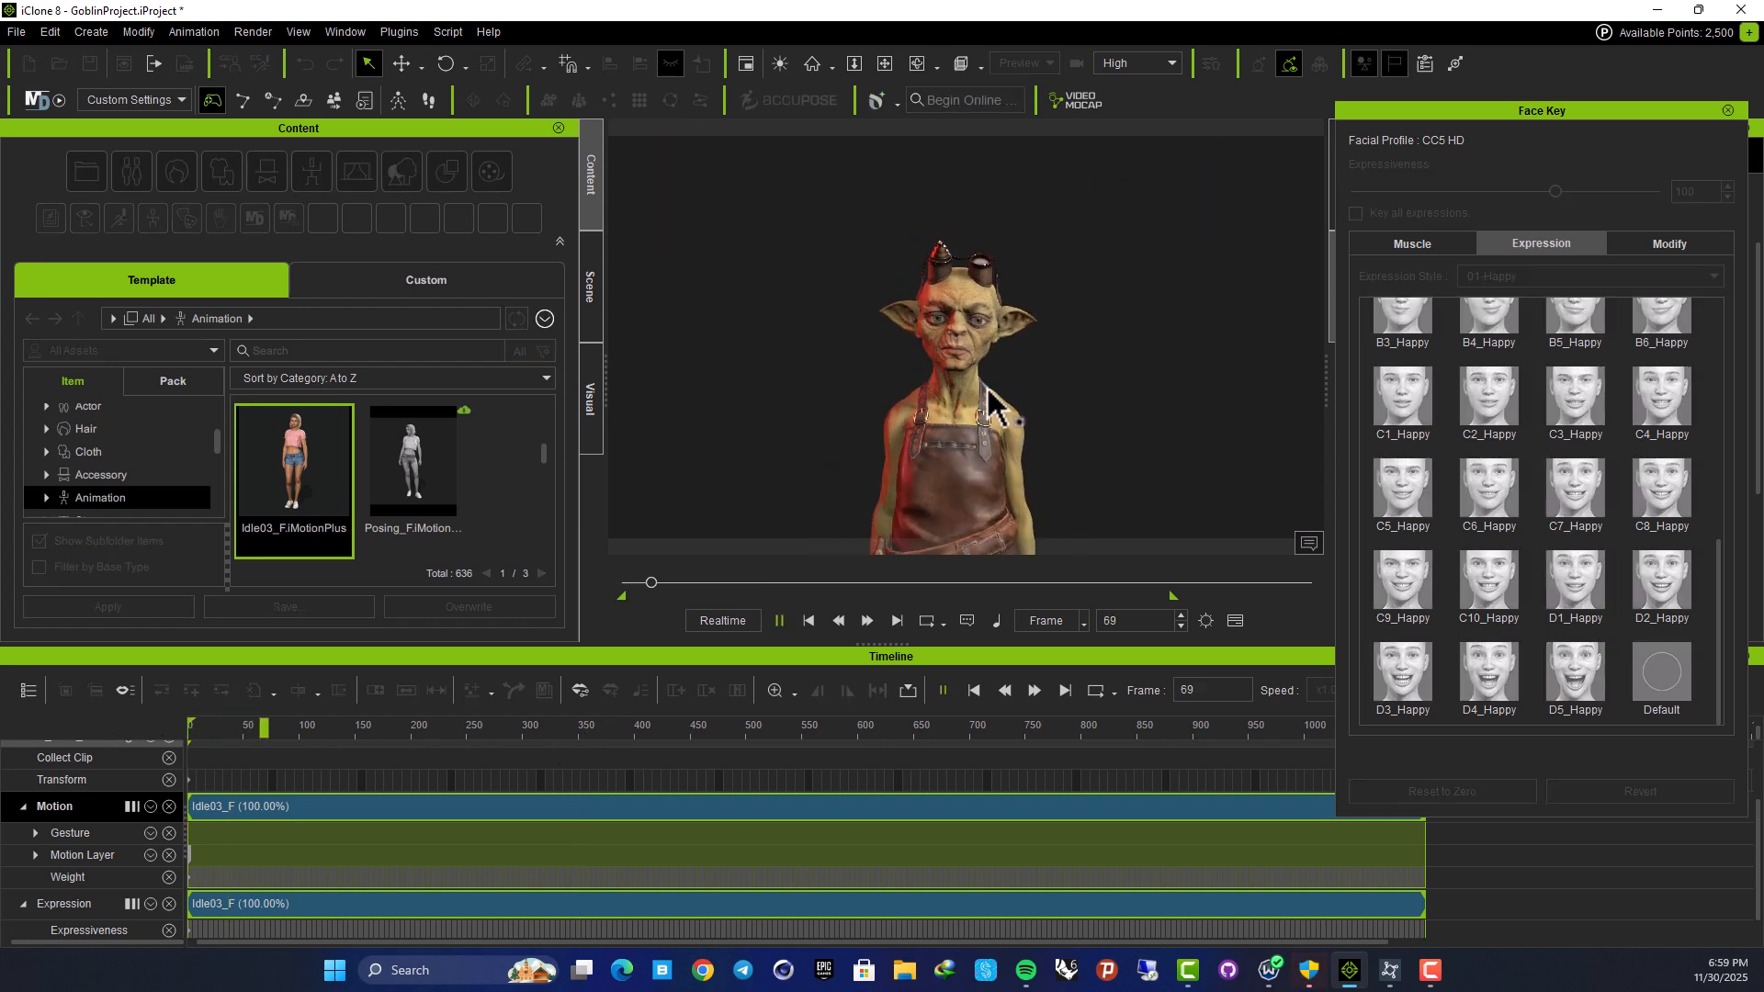
{"action": "scroll", "coordinate": [988, 409], "scroll_direction": "up", "scroll_amount": 8}
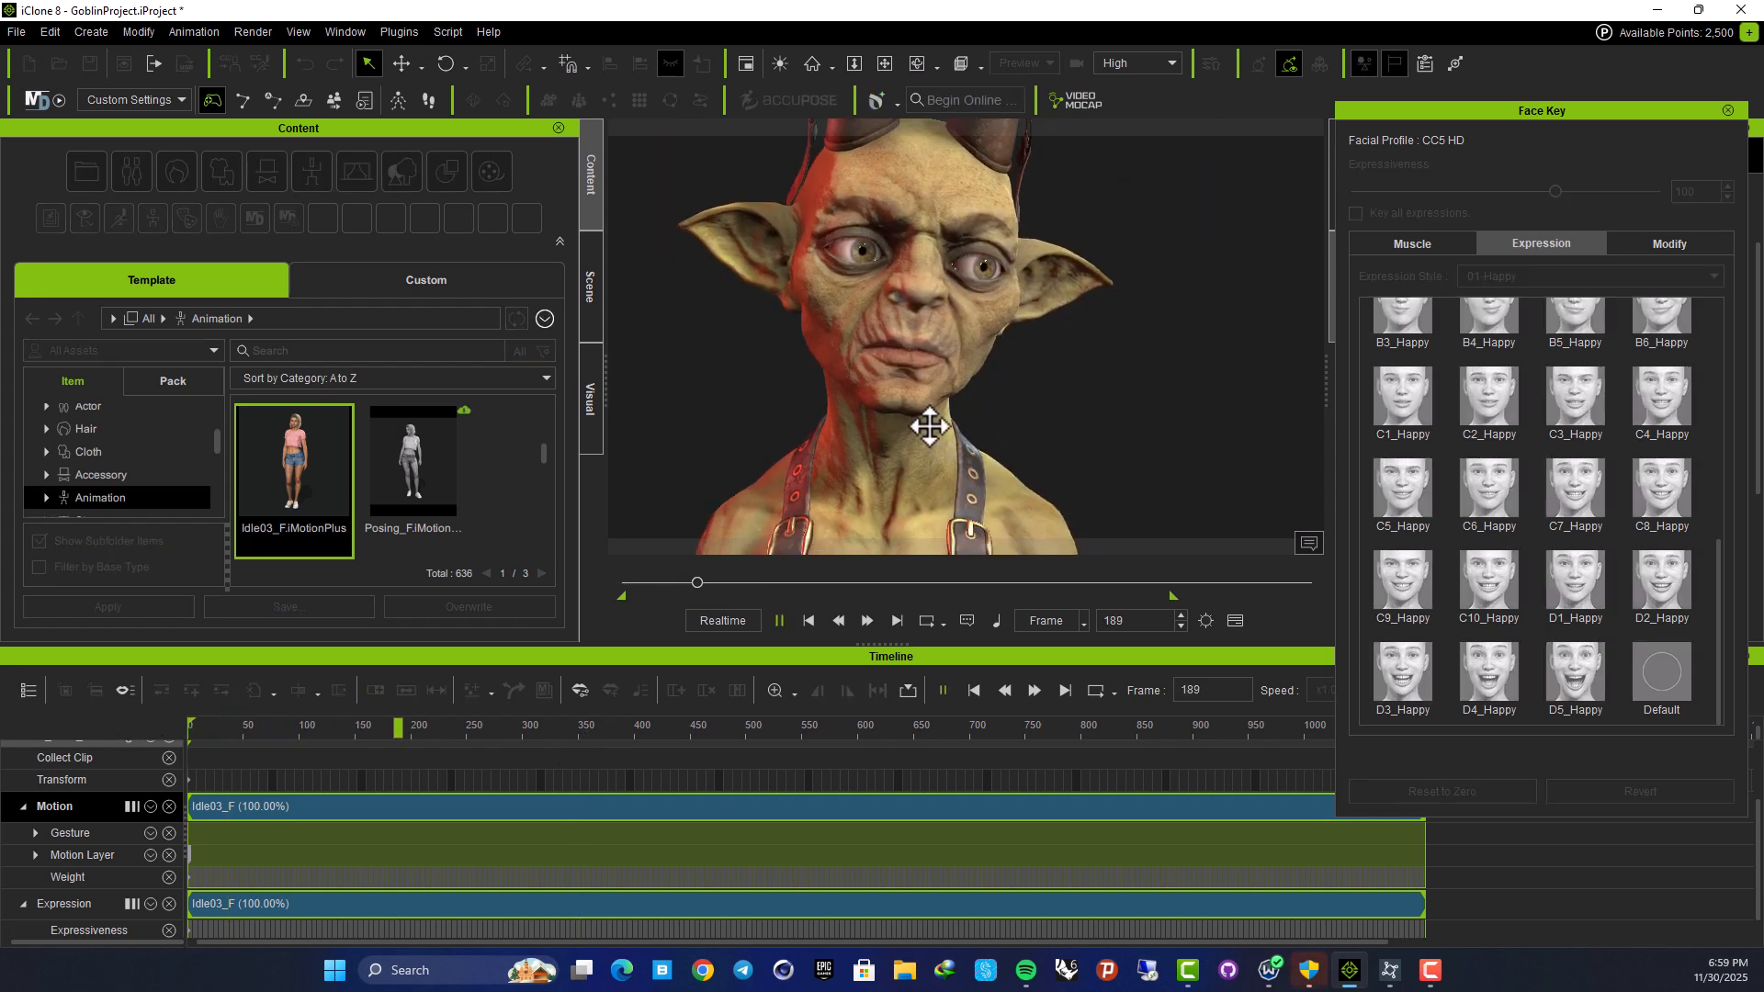
{"action": "scroll", "coordinate": [929, 425], "scroll_direction": "down", "scroll_amount": 8}
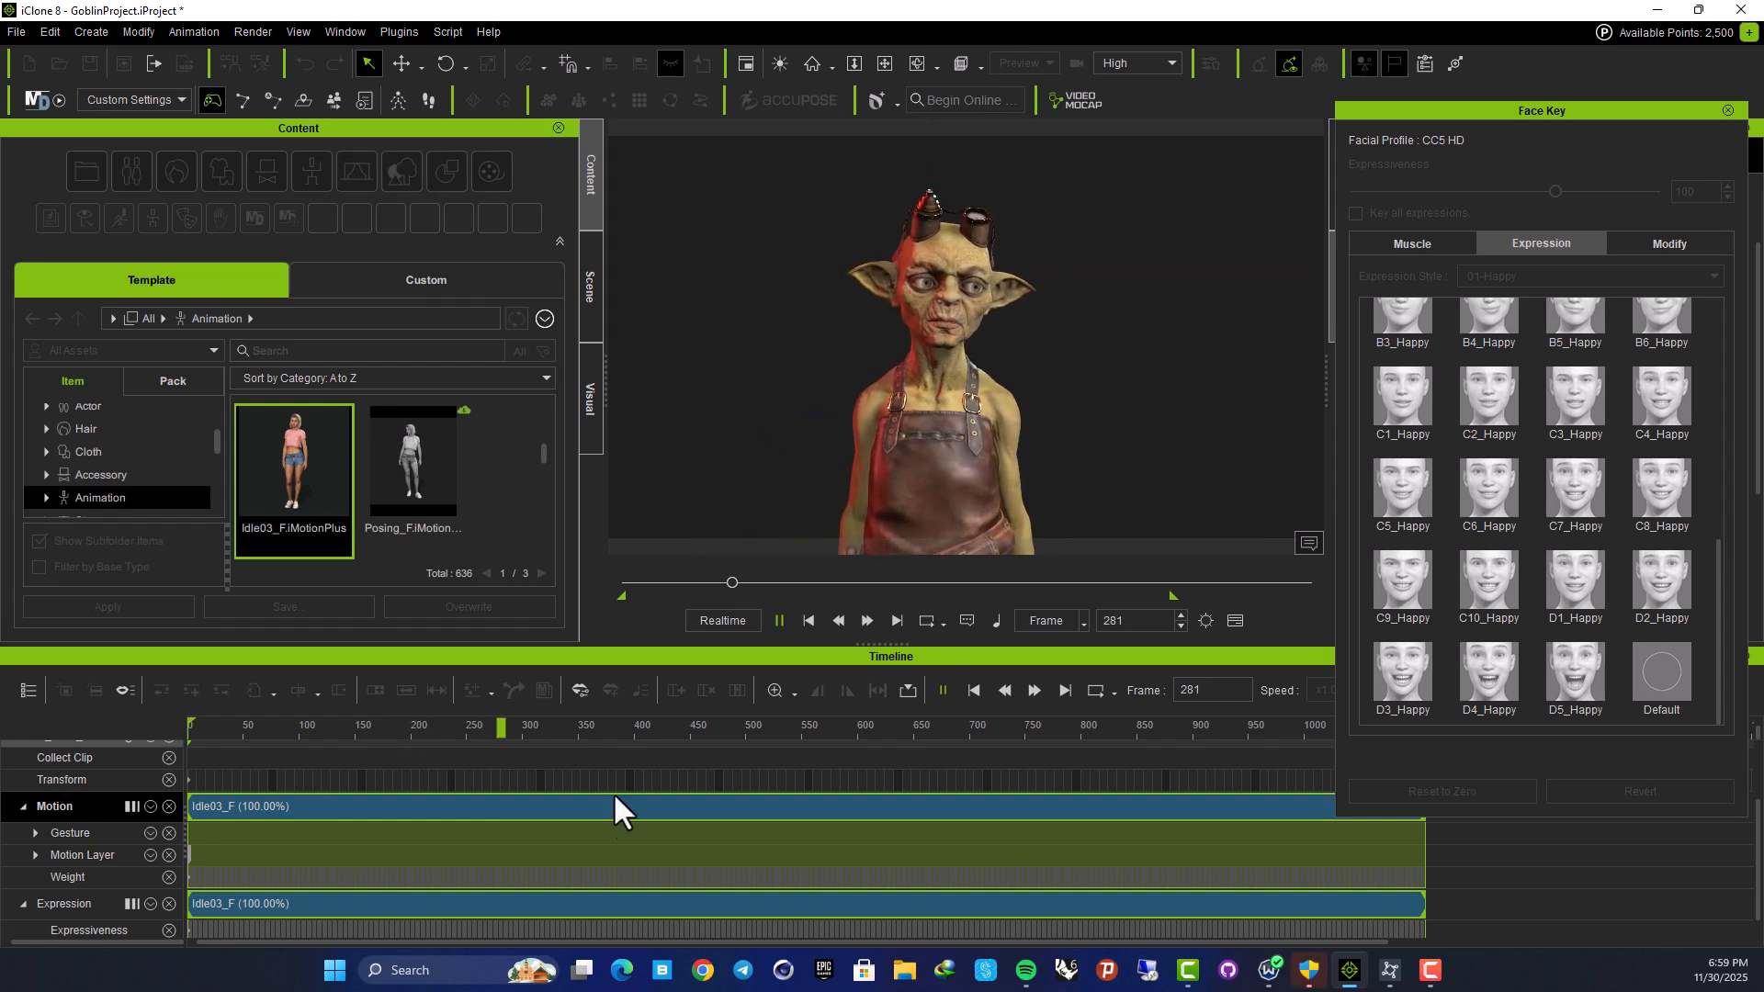
{"action": "left_click", "coordinate": [779, 620]}
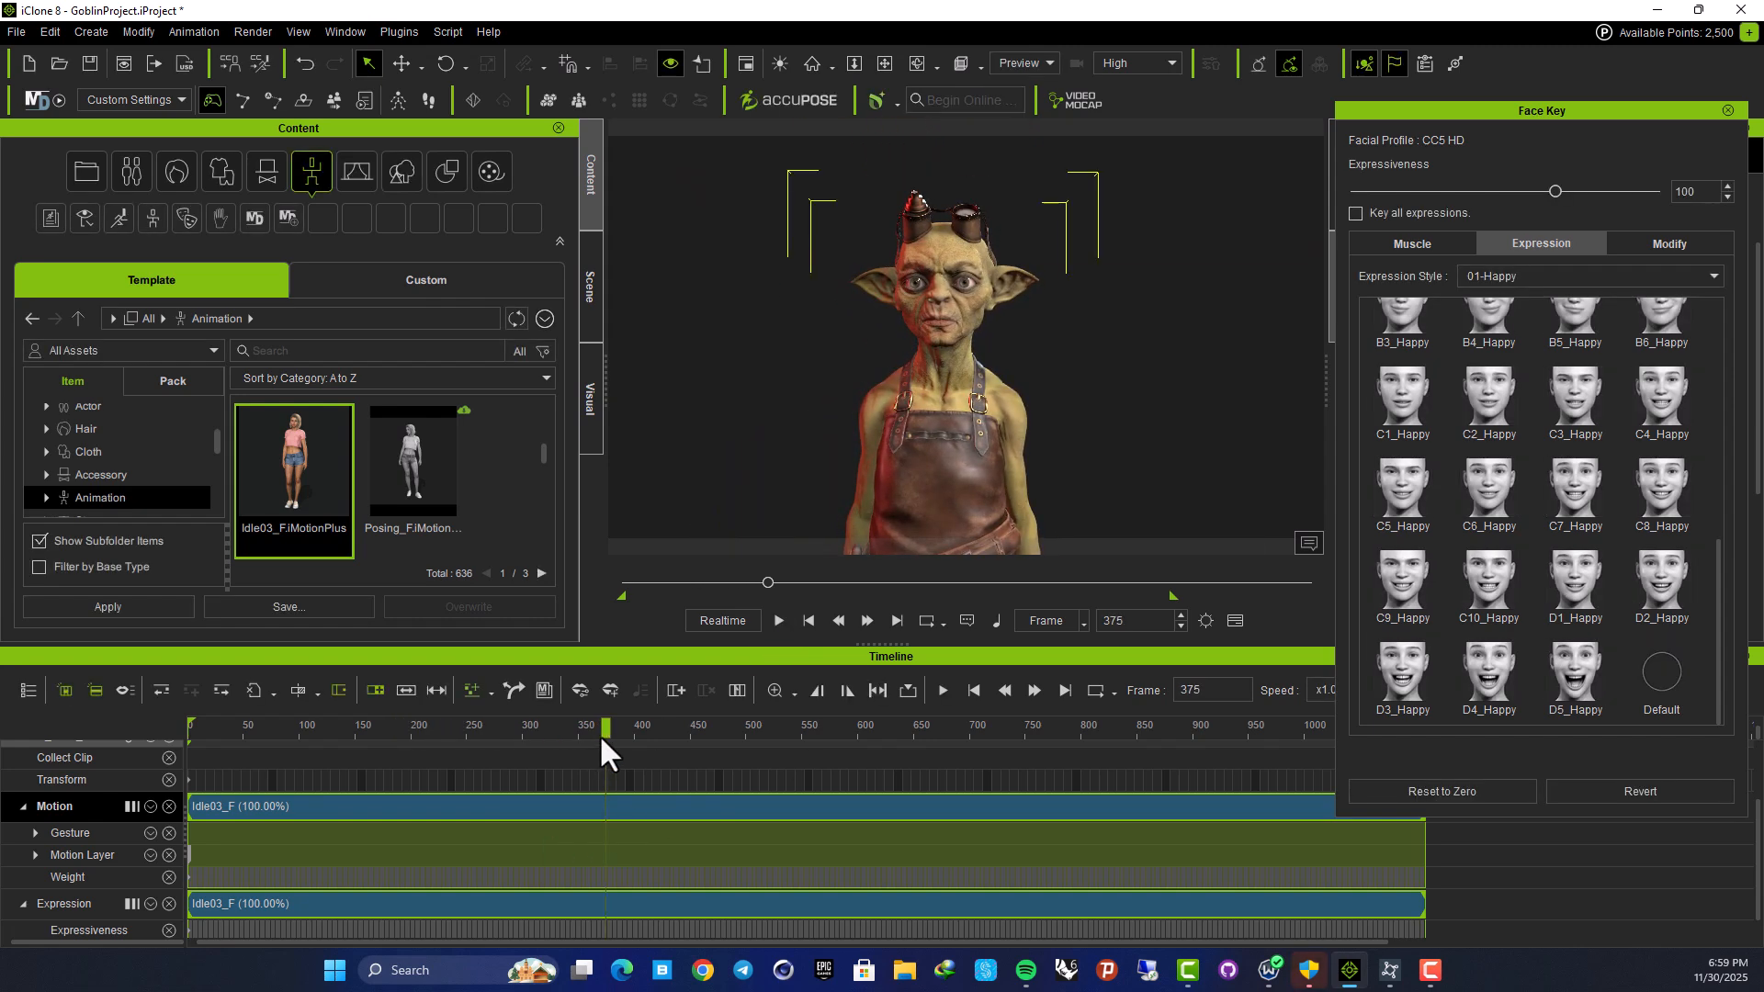
{"action": "left_click_drag", "start_coordinate": [550, 736], "coordinate": [140, 777]}
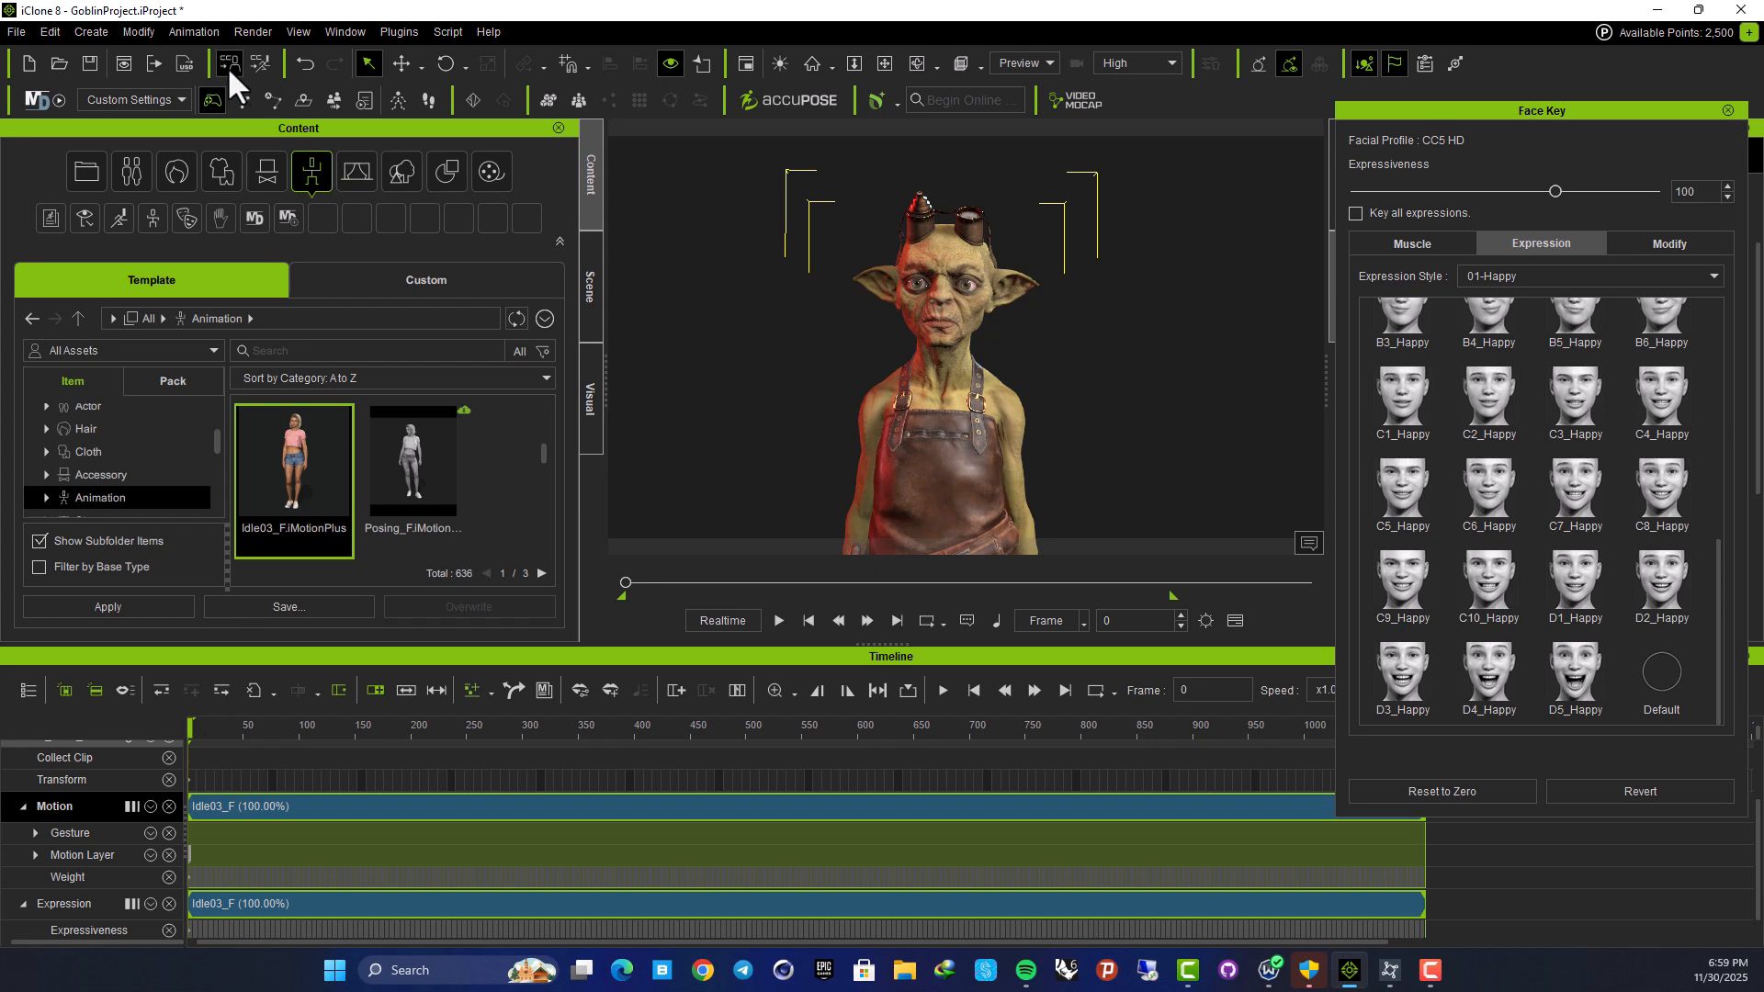
Open the AccuLips dialog from the Animation menu's facial script options
{"action": "left_click", "coordinate": [195, 31]}
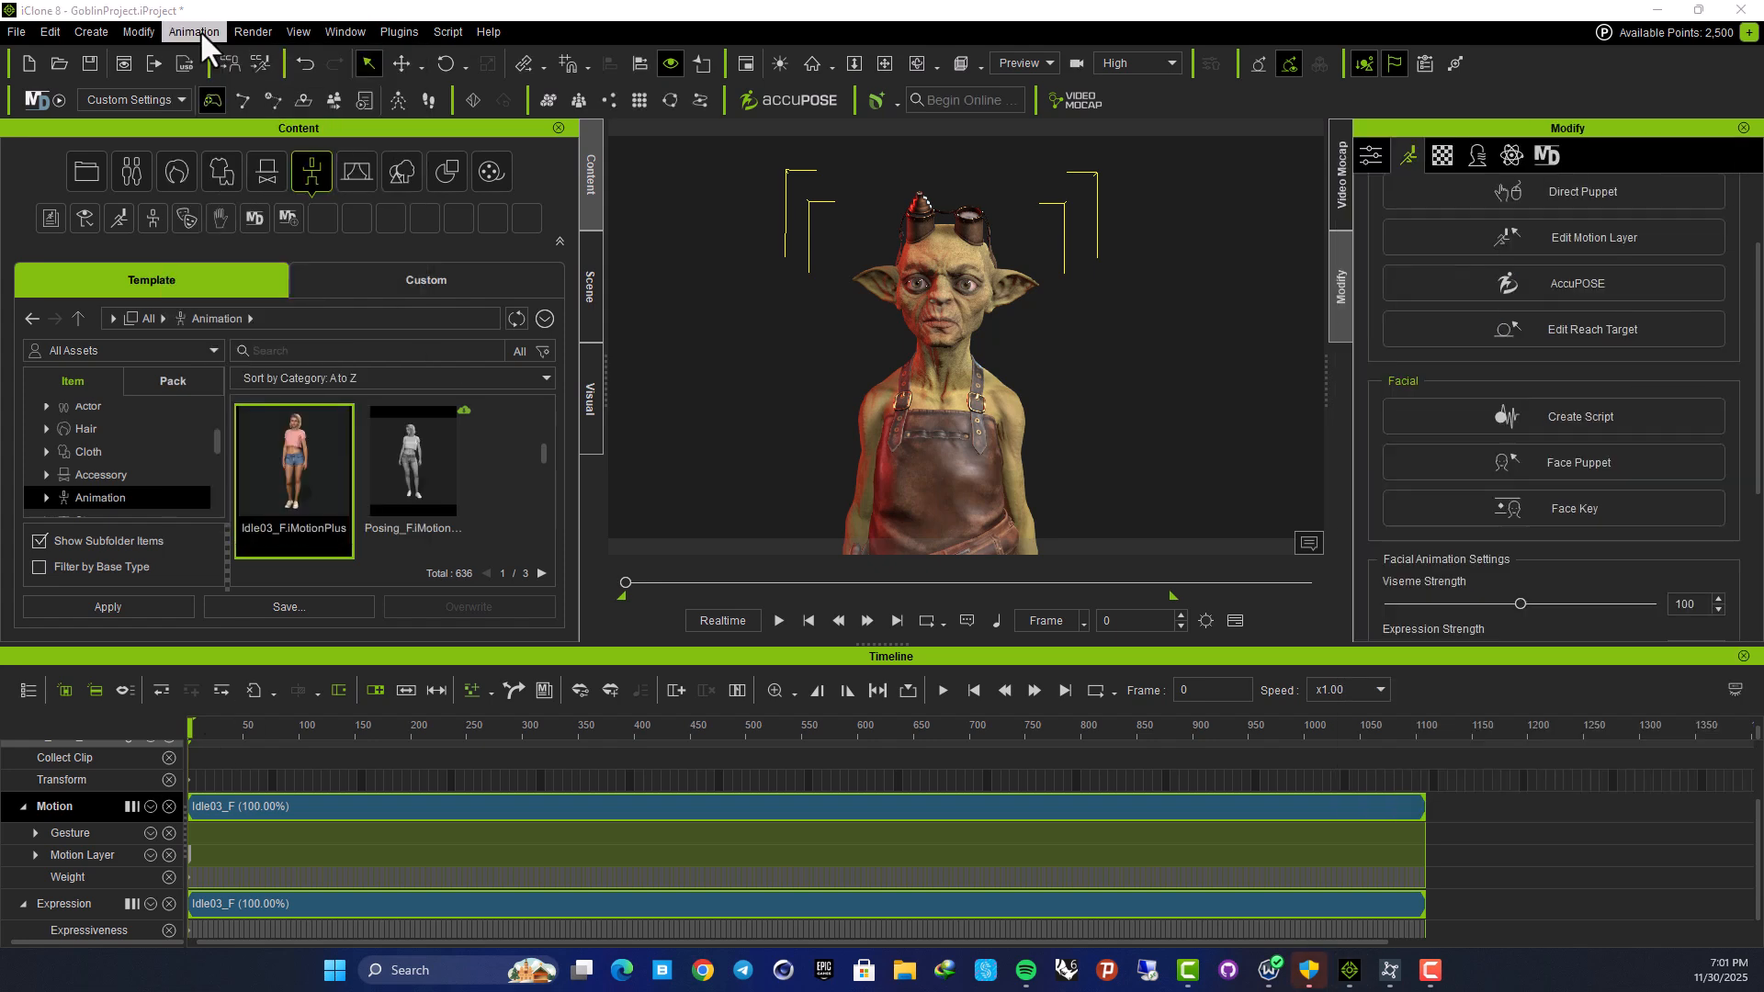
{"action": "left_click", "coordinate": [198, 29]}
{"action": "mouse_move", "coordinate": [239, 59]}
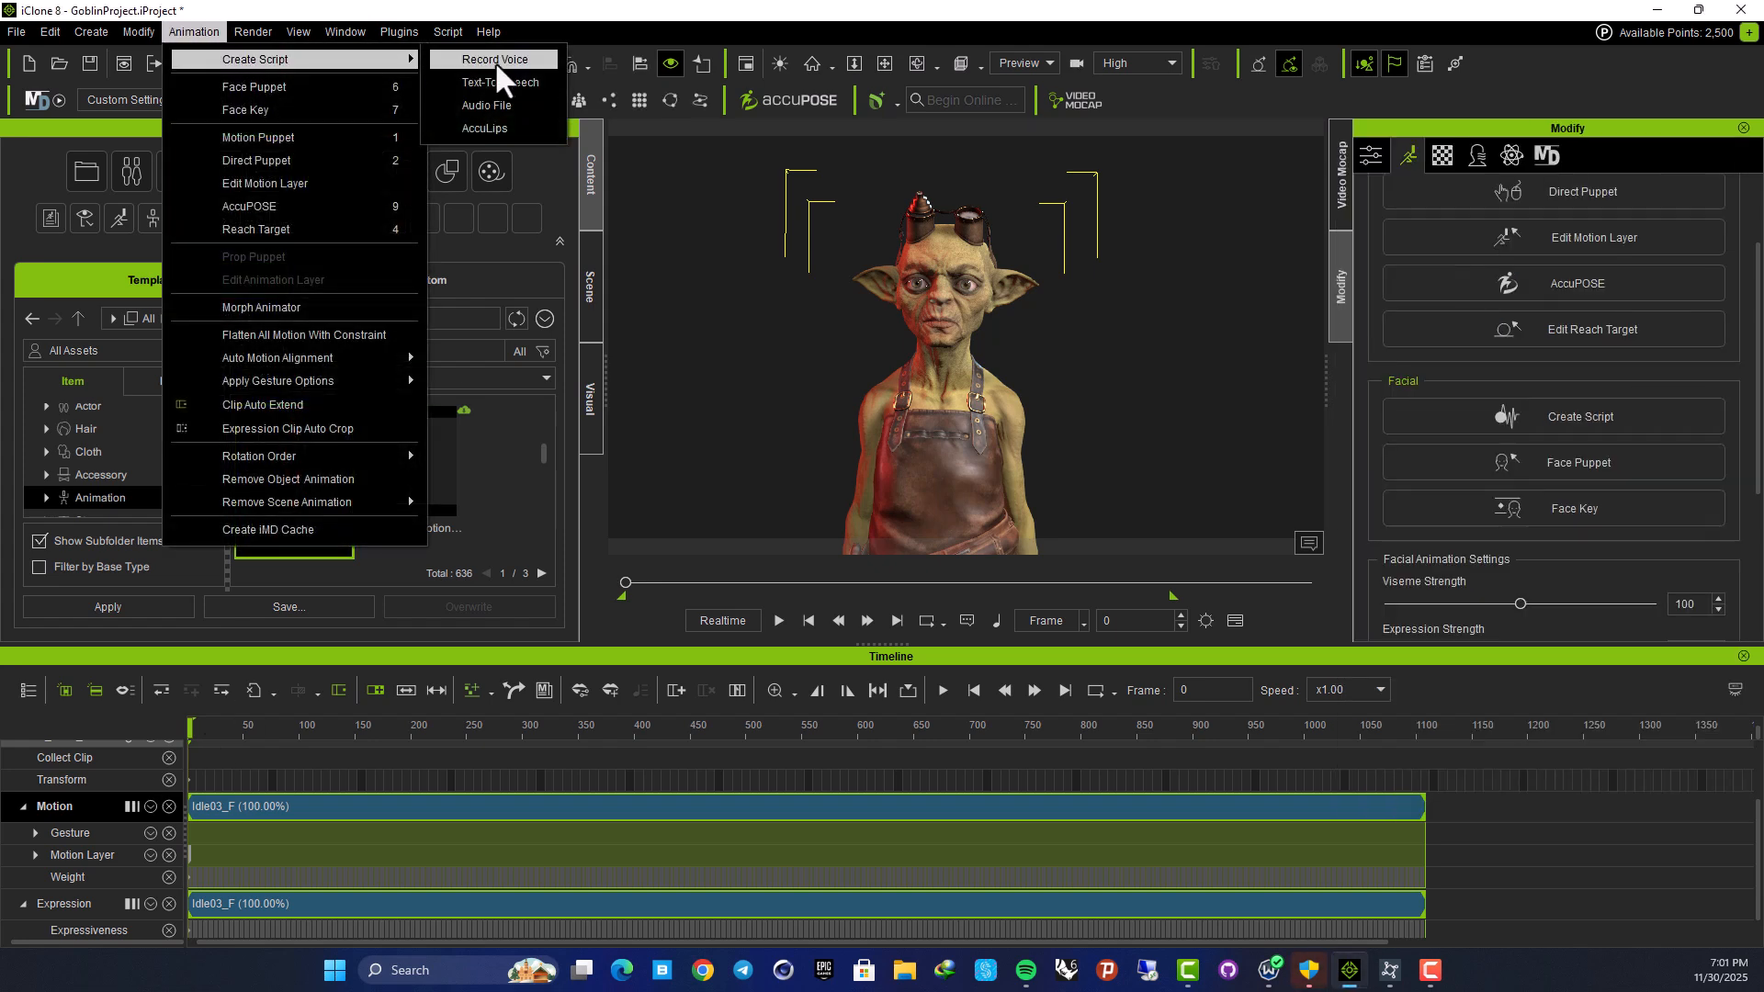
{"action": "left_click", "coordinate": [521, 127]}
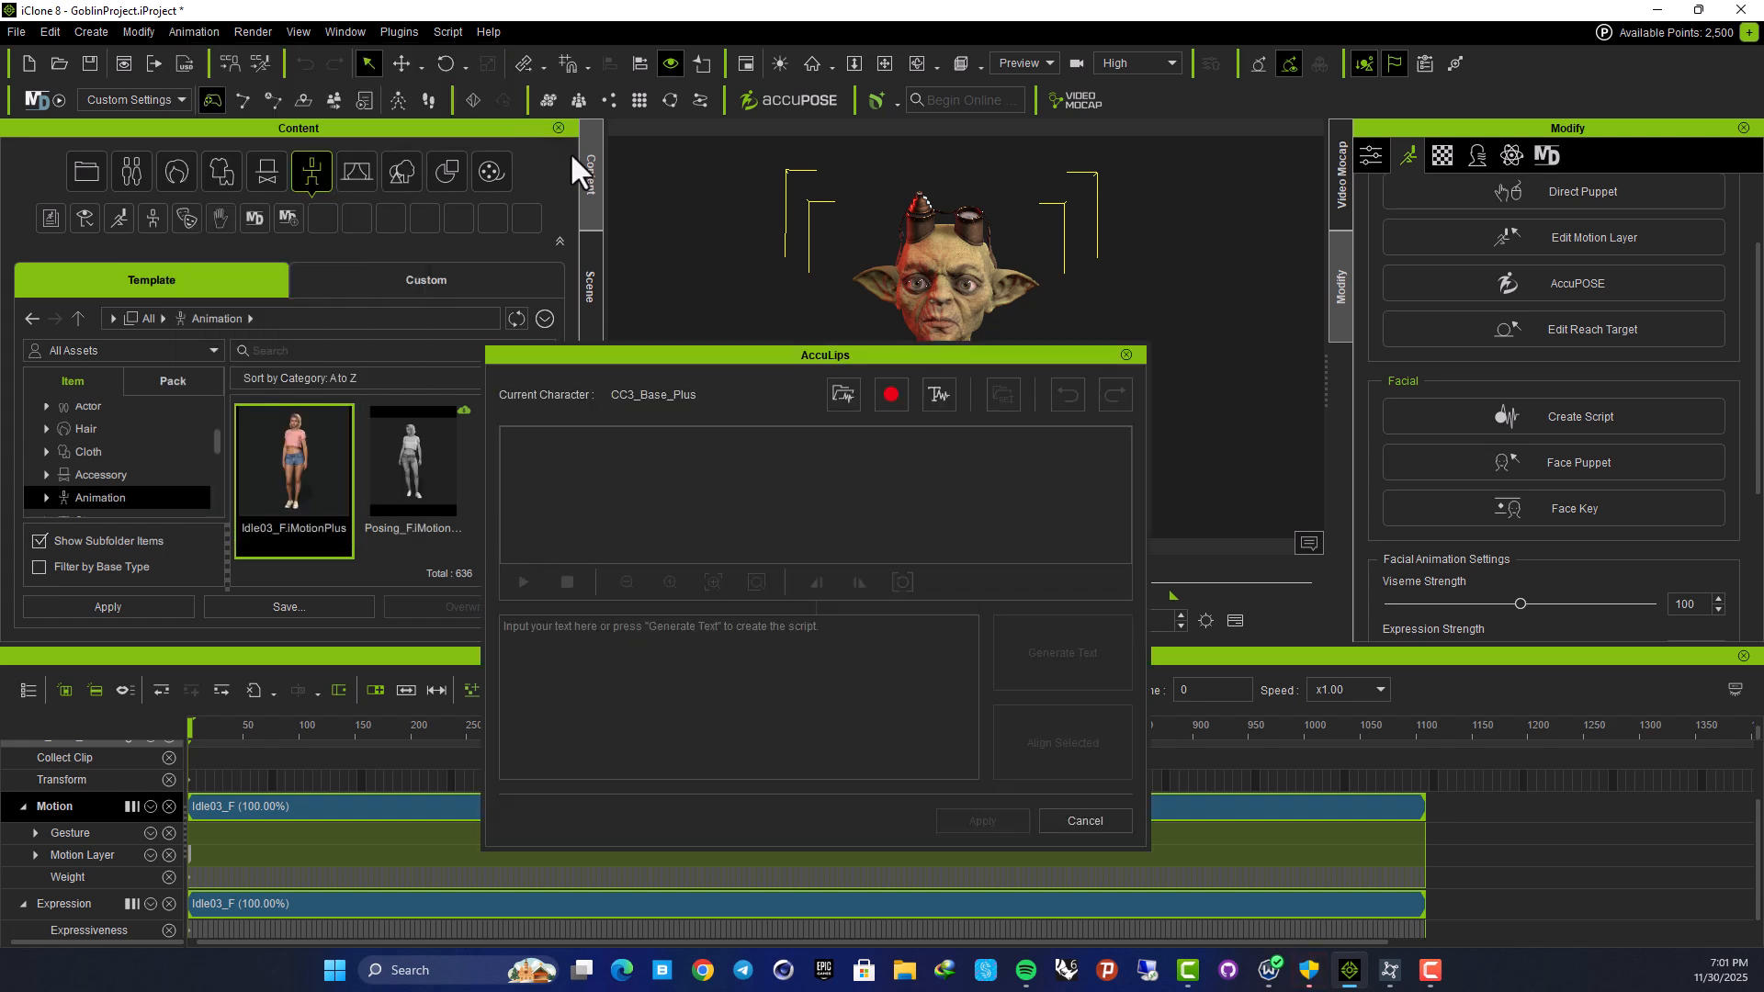
{"action": "left_click_drag", "start_coordinate": [839, 351], "coordinate": [693, 303]}
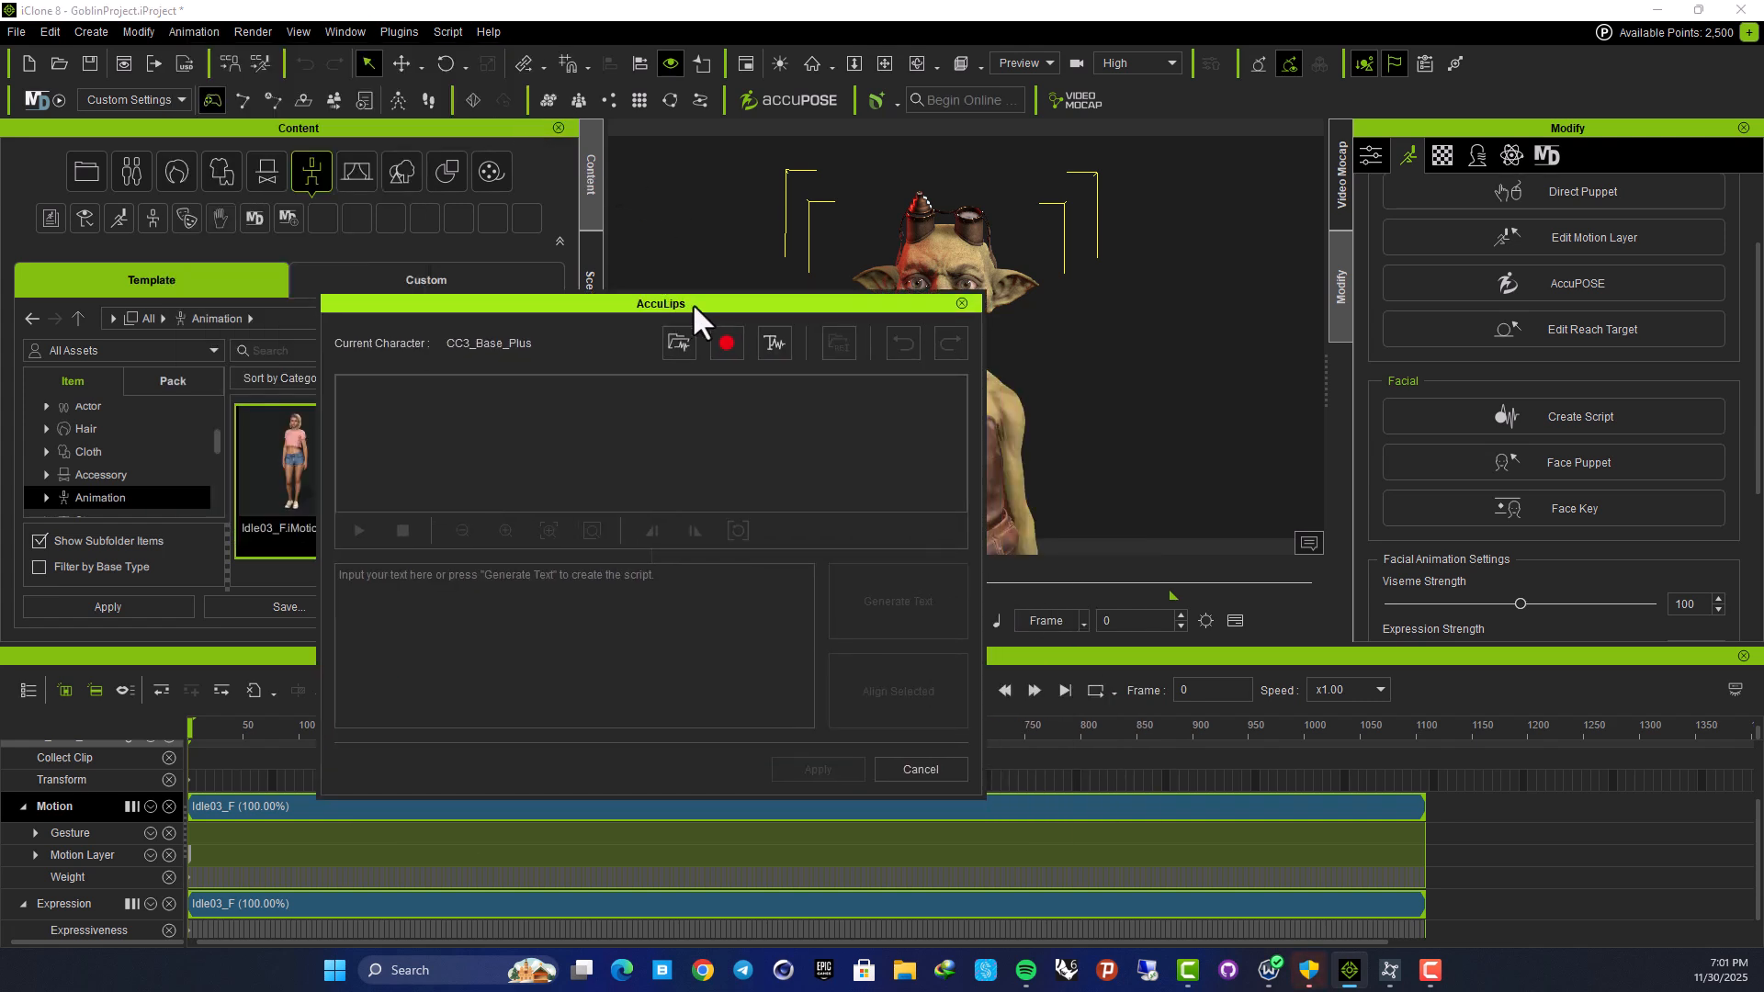
{"action": "left_click", "coordinate": [730, 341]}
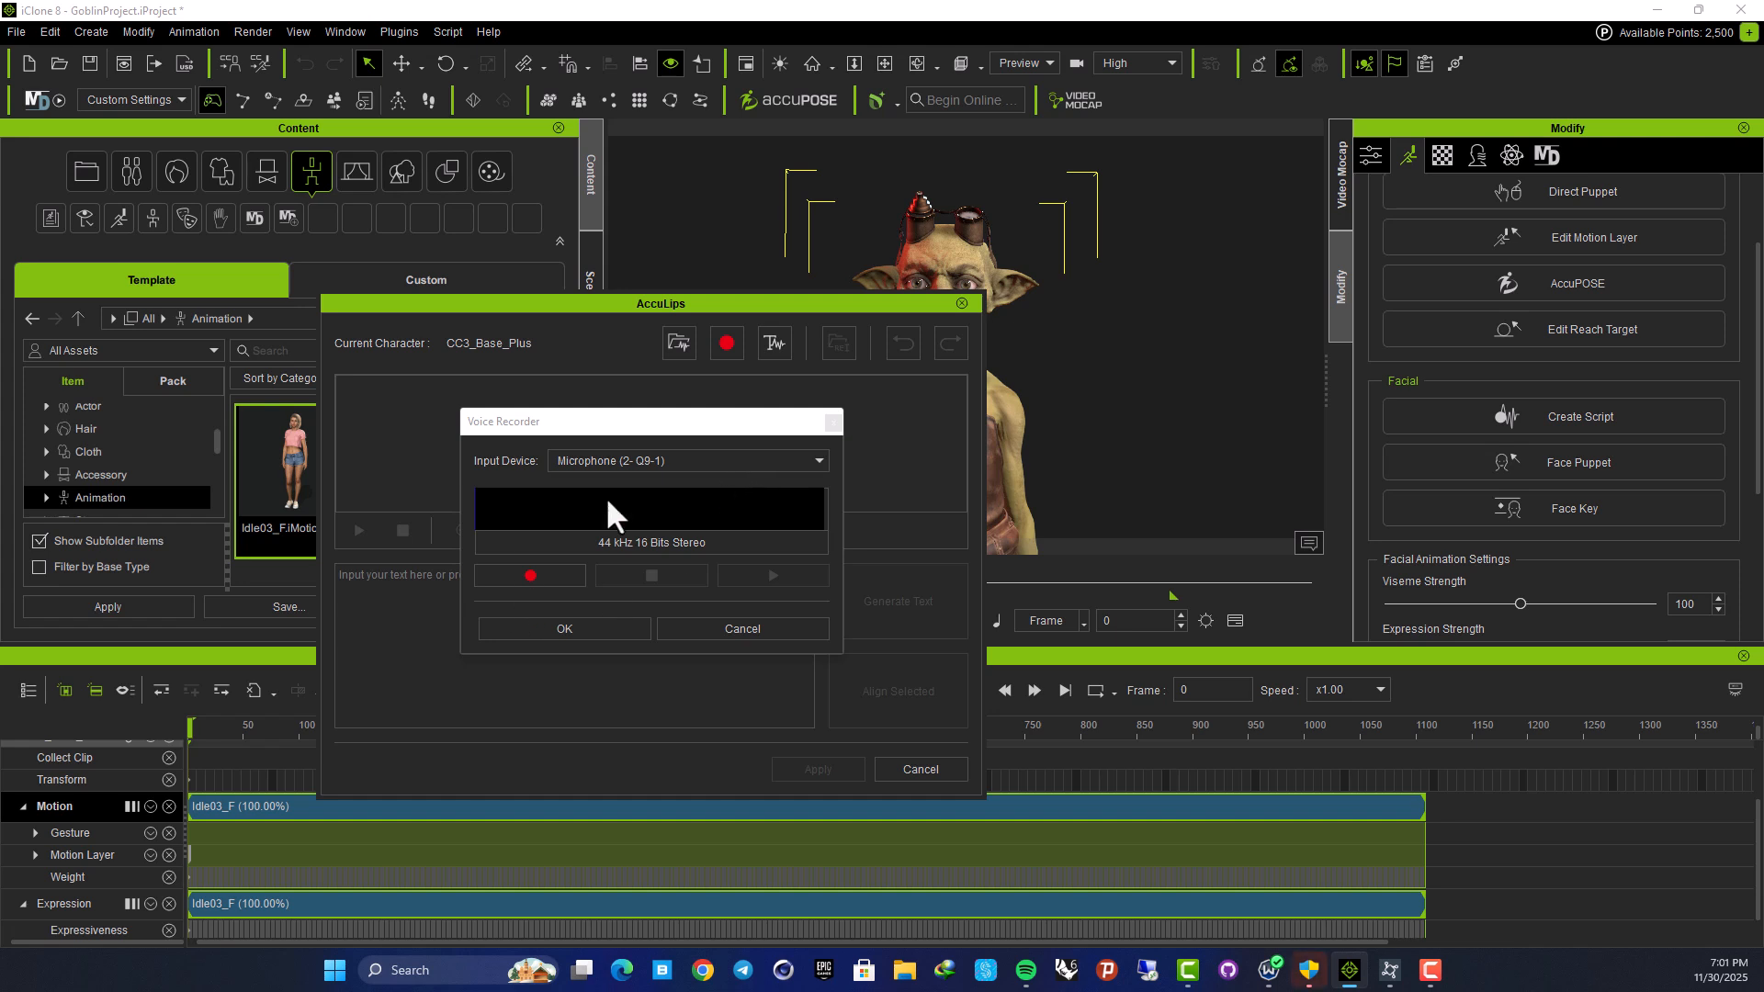
{"action": "left_click", "coordinate": [759, 627]}
Enter 'I wanna Kill you all' as text-to-speech, preview the lip sync, and apply it
{"action": "left_click", "coordinate": [776, 346]}
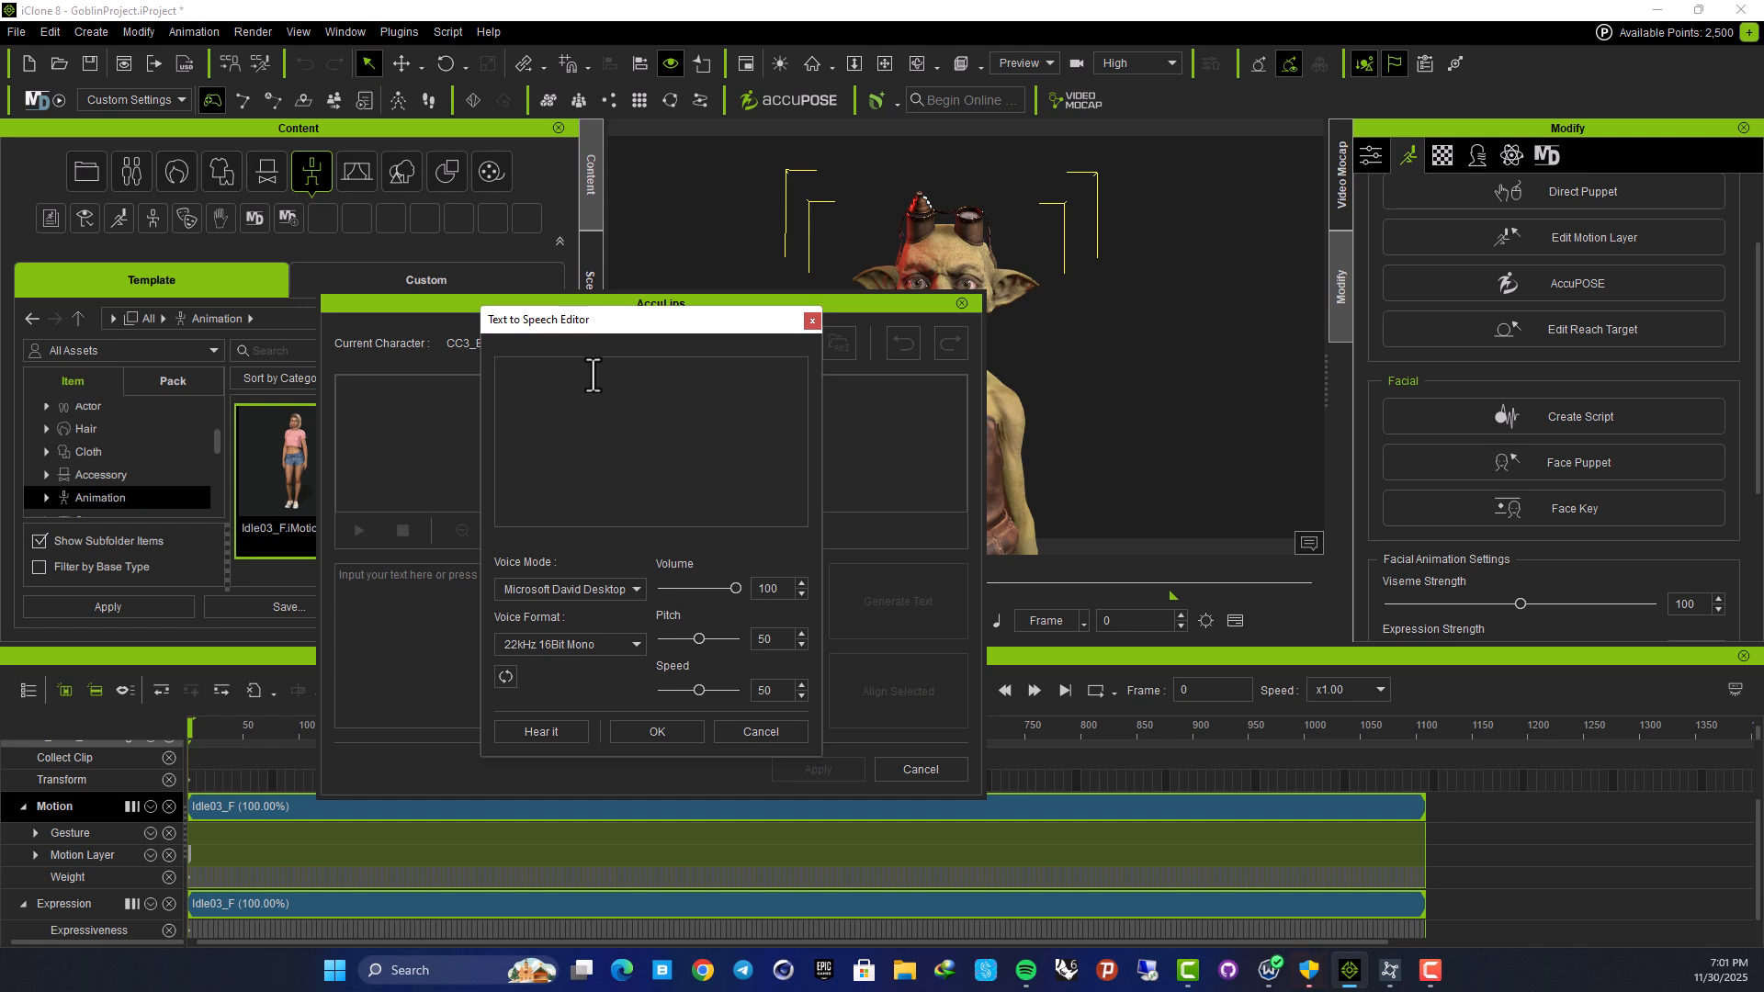
{"action": "type", "text": "I wanna Kill you all"}
{"action": "left_click", "coordinate": [564, 730]}
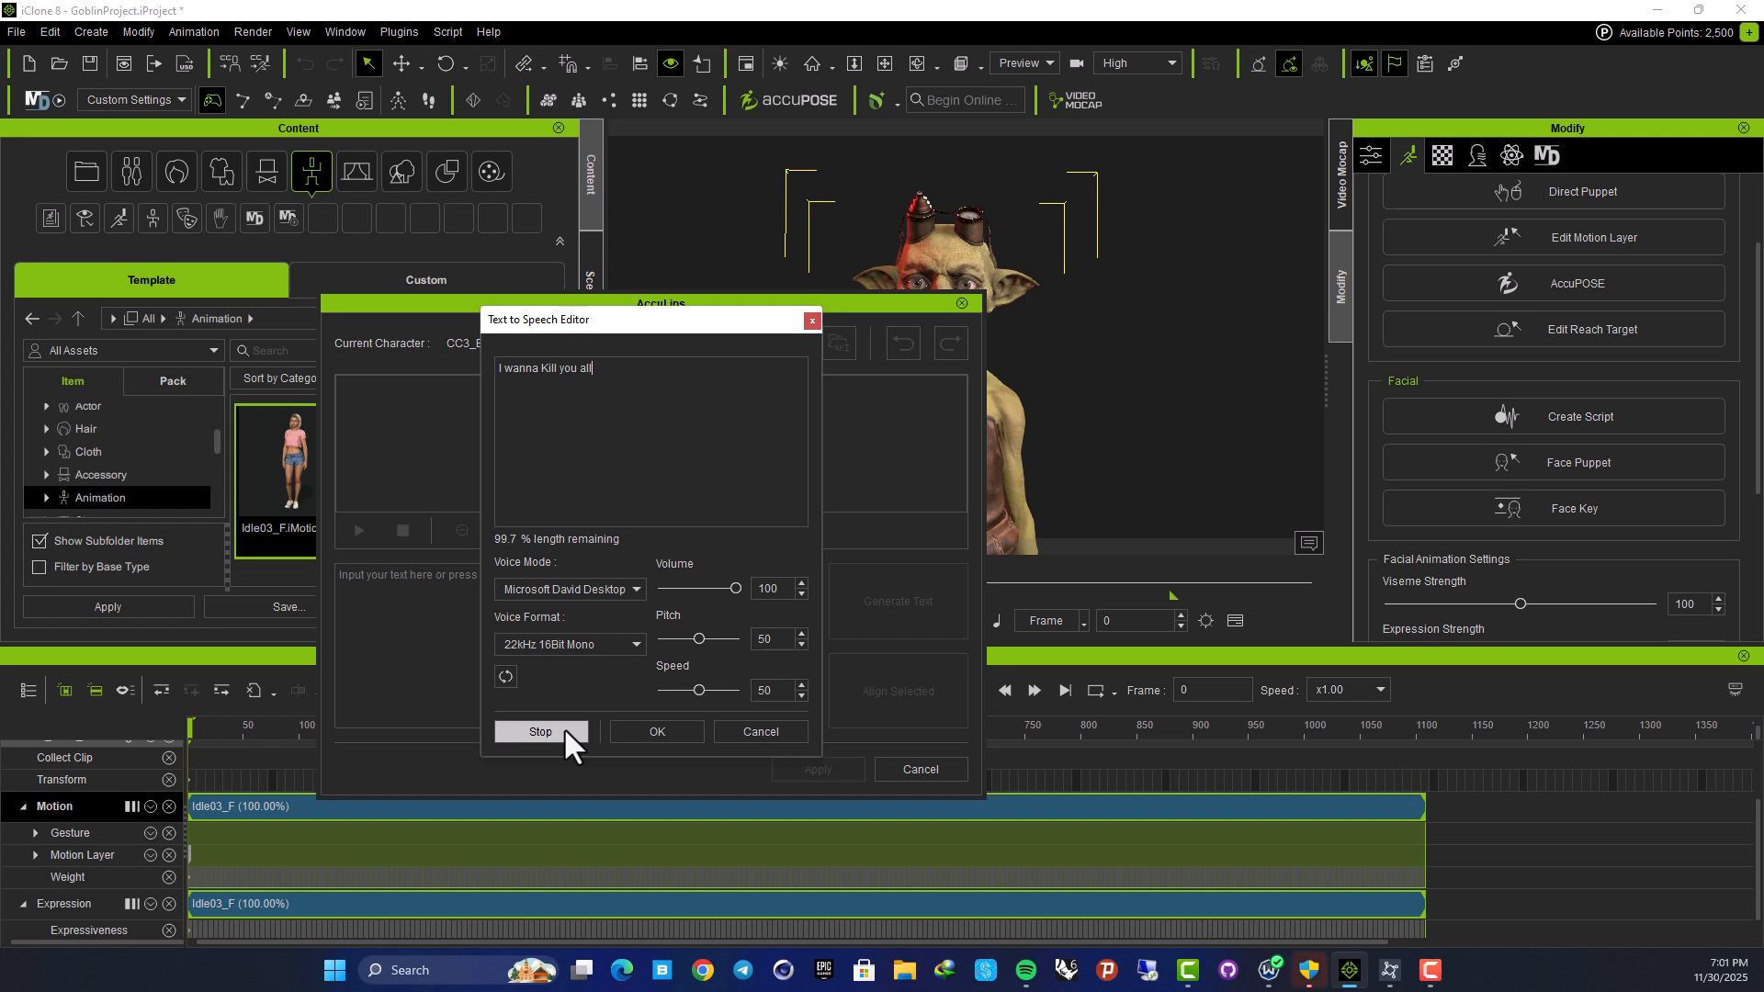
{"action": "left_click", "coordinate": [645, 731]}
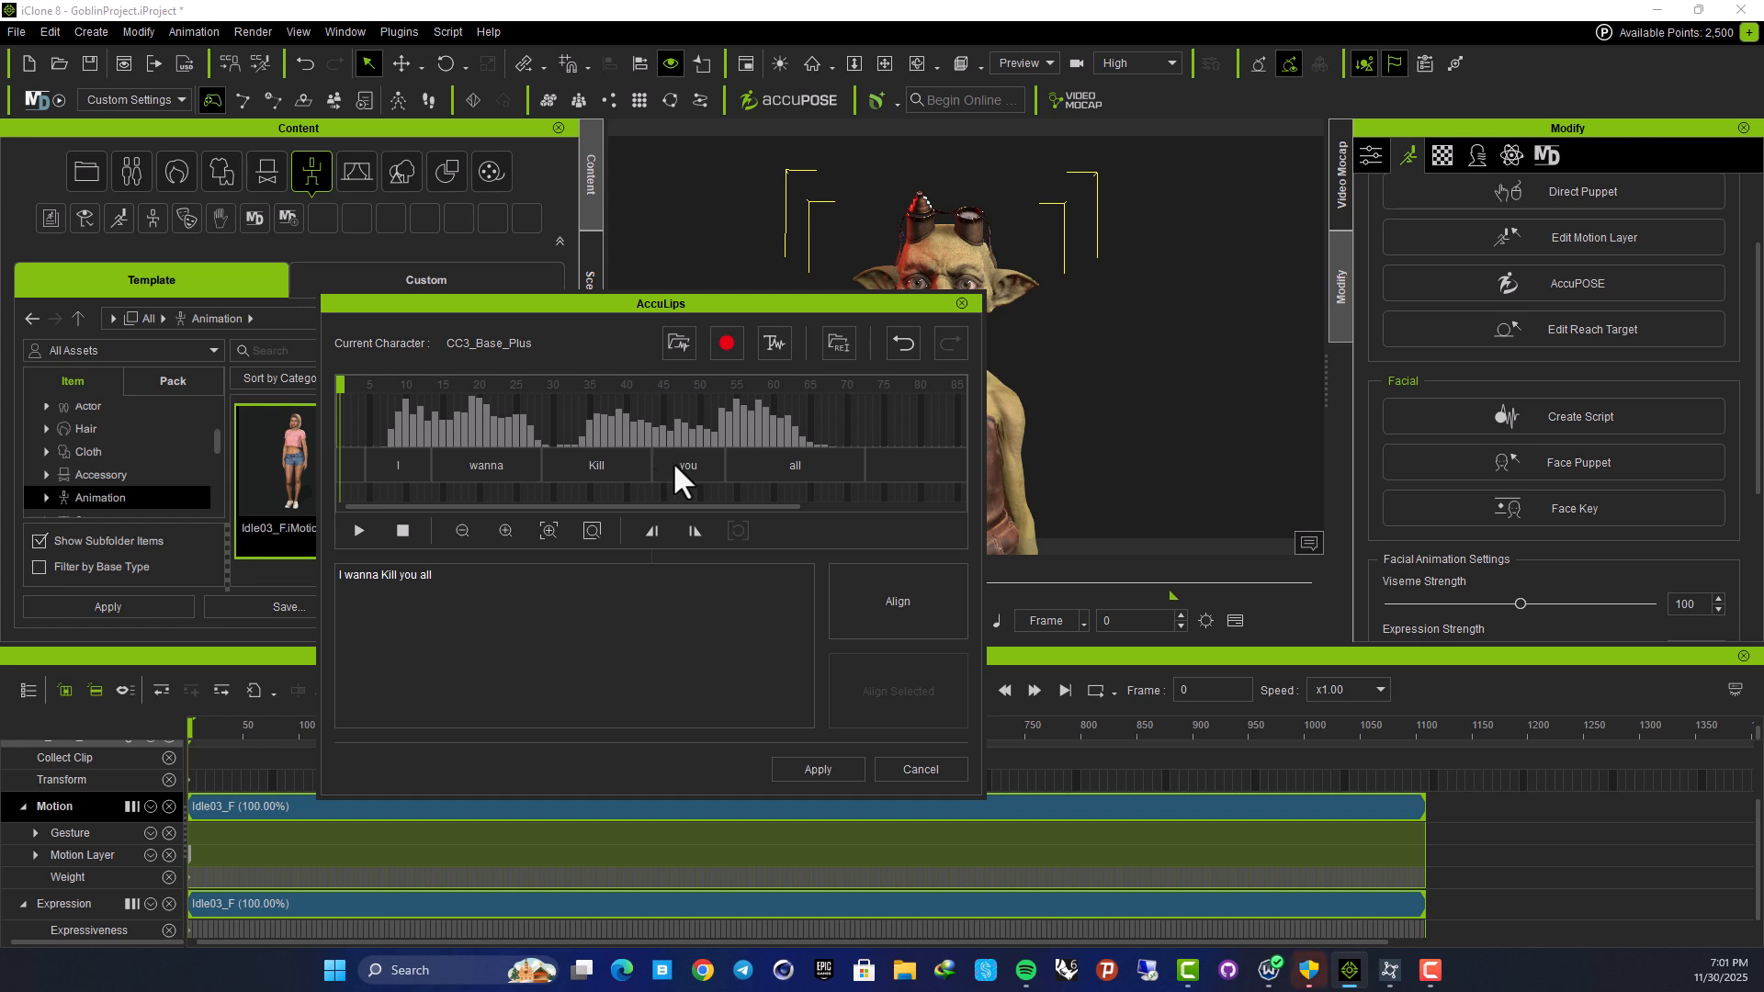
{"action": "left_click", "coordinate": [359, 530]}
{"action": "left_click", "coordinate": [360, 530]}
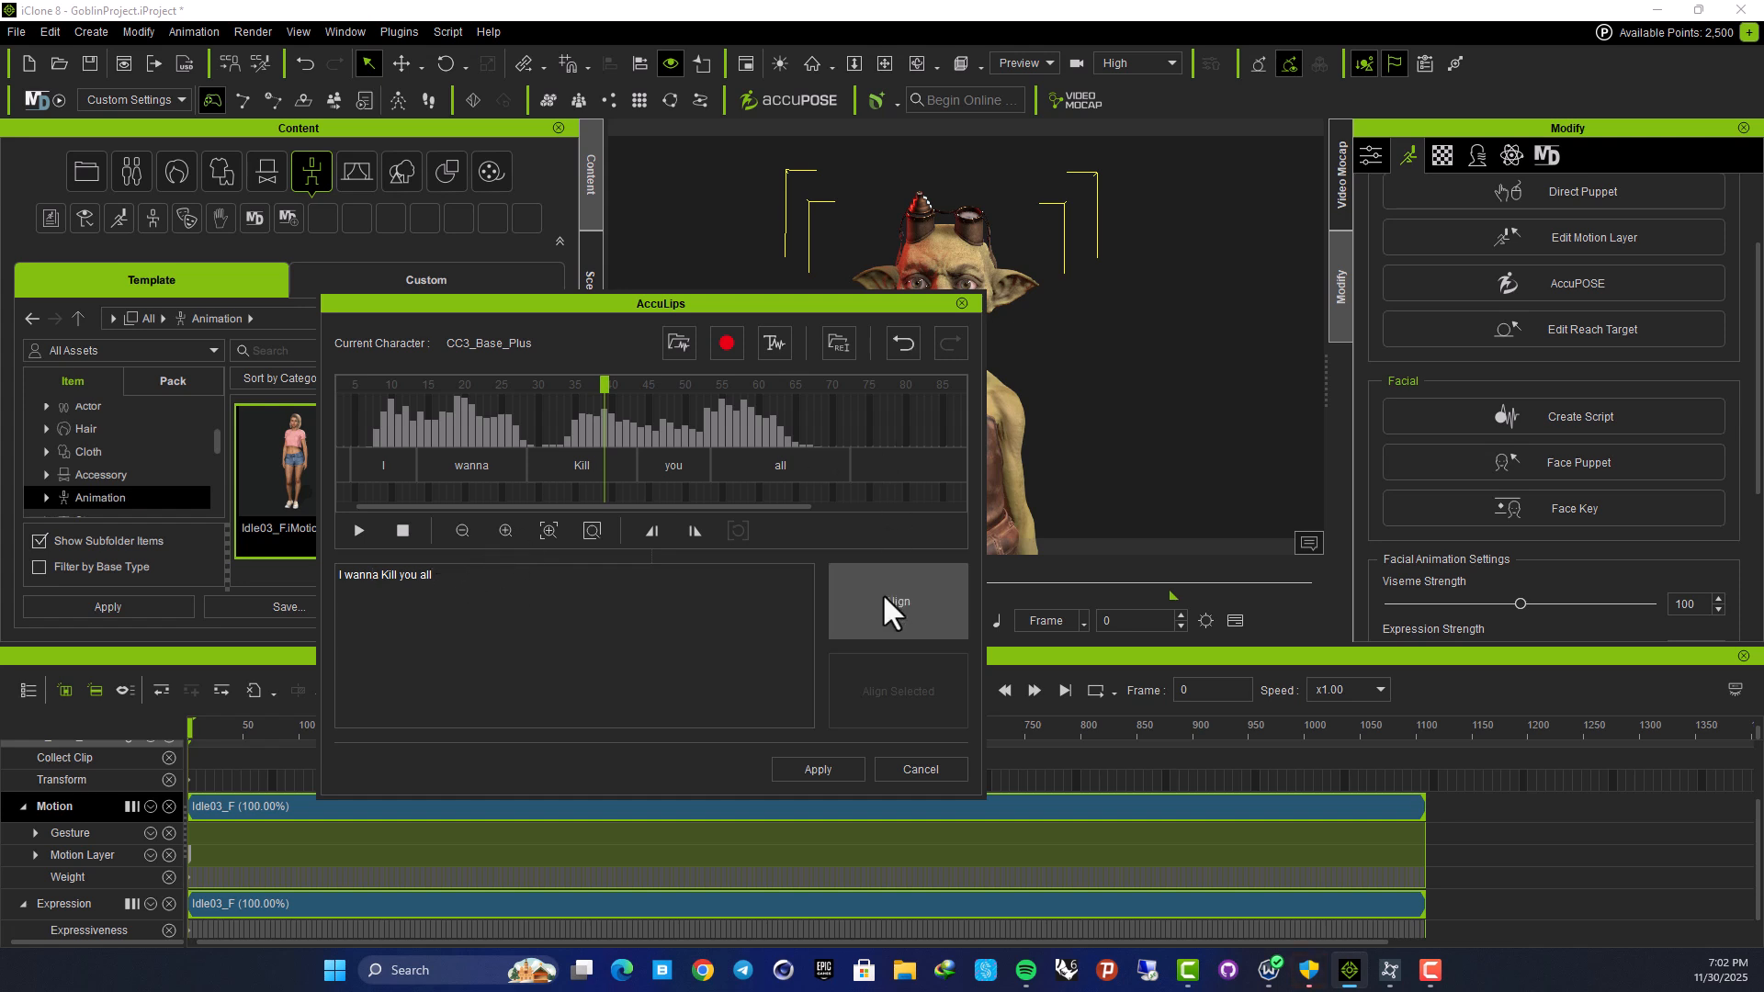
{"action": "left_click", "coordinate": [797, 769]}
{"action": "scroll", "coordinate": [597, 861], "scroll_direction": "down", "scroll_amount": 3}
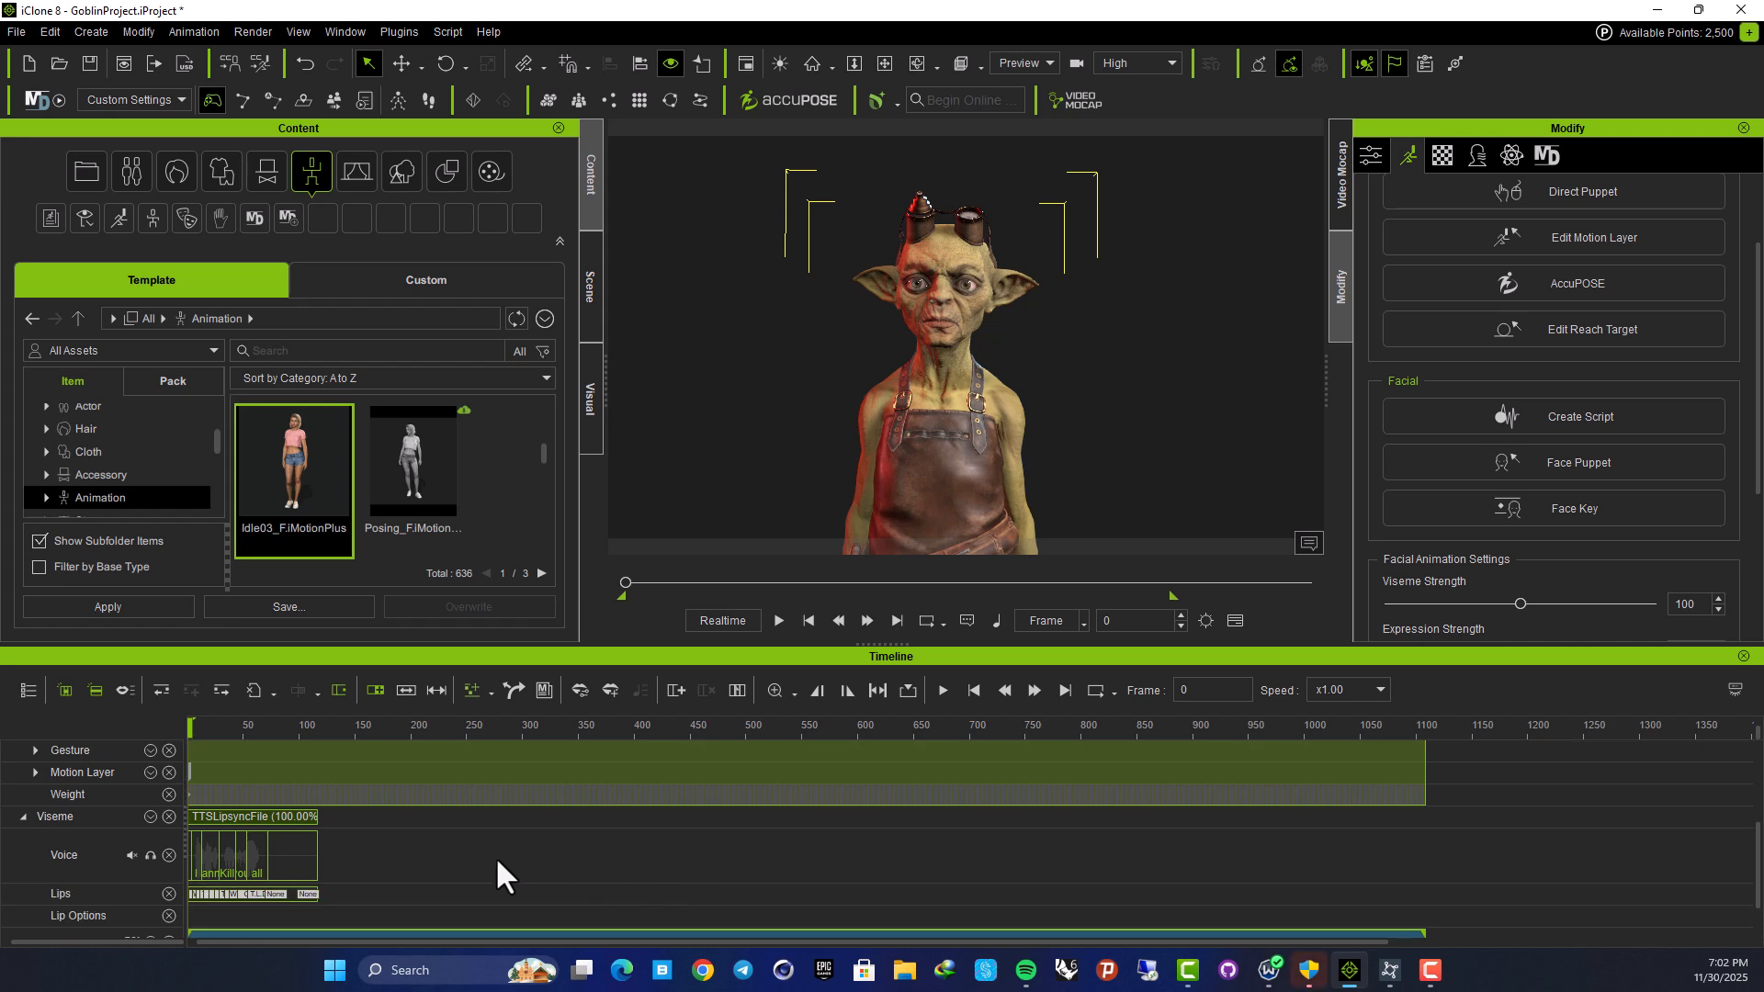
{"action": "scroll", "coordinate": [211, 819], "scroll_direction": "up", "scroll_amount": 3, "text": "ctrl"}
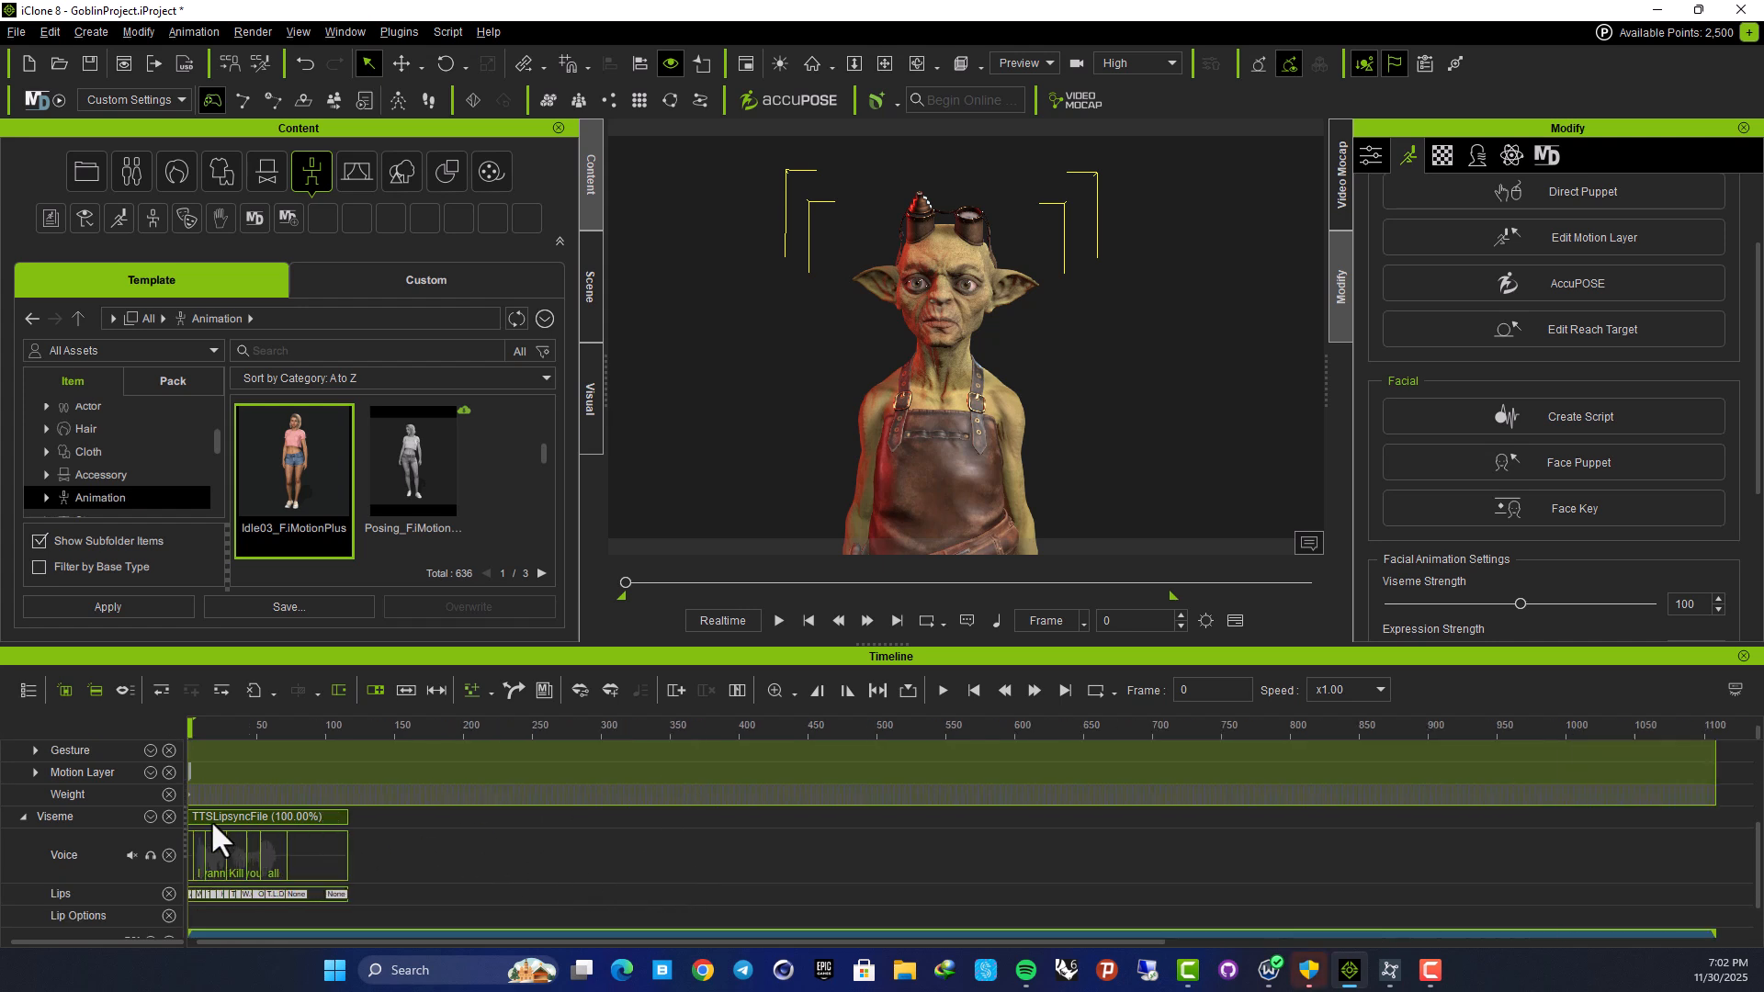
{"action": "scroll", "coordinate": [242, 828], "scroll_direction": "up", "scroll_amount": 3}
{"action": "scroll", "coordinate": [242, 829], "scroll_direction": "up", "scroll_amount": 1}
{"action": "scroll", "coordinate": [987, 336], "scroll_direction": "up", "scroll_amount": 5}
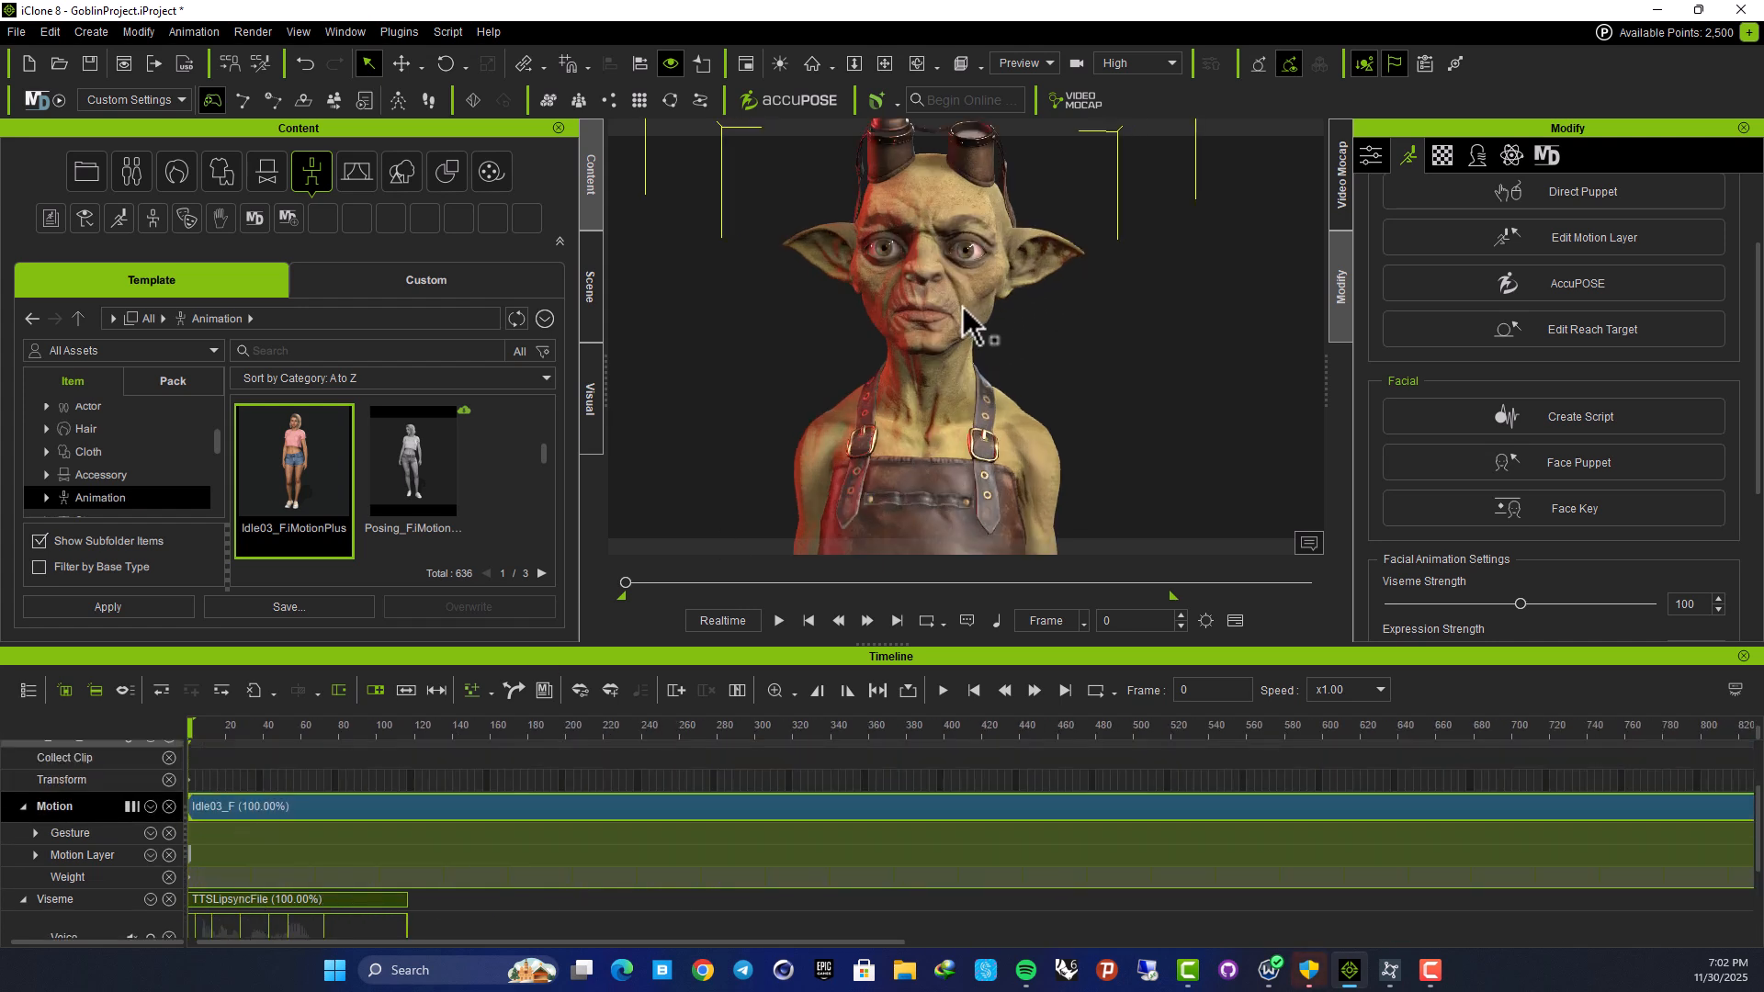
{"action": "key", "text": "space"}
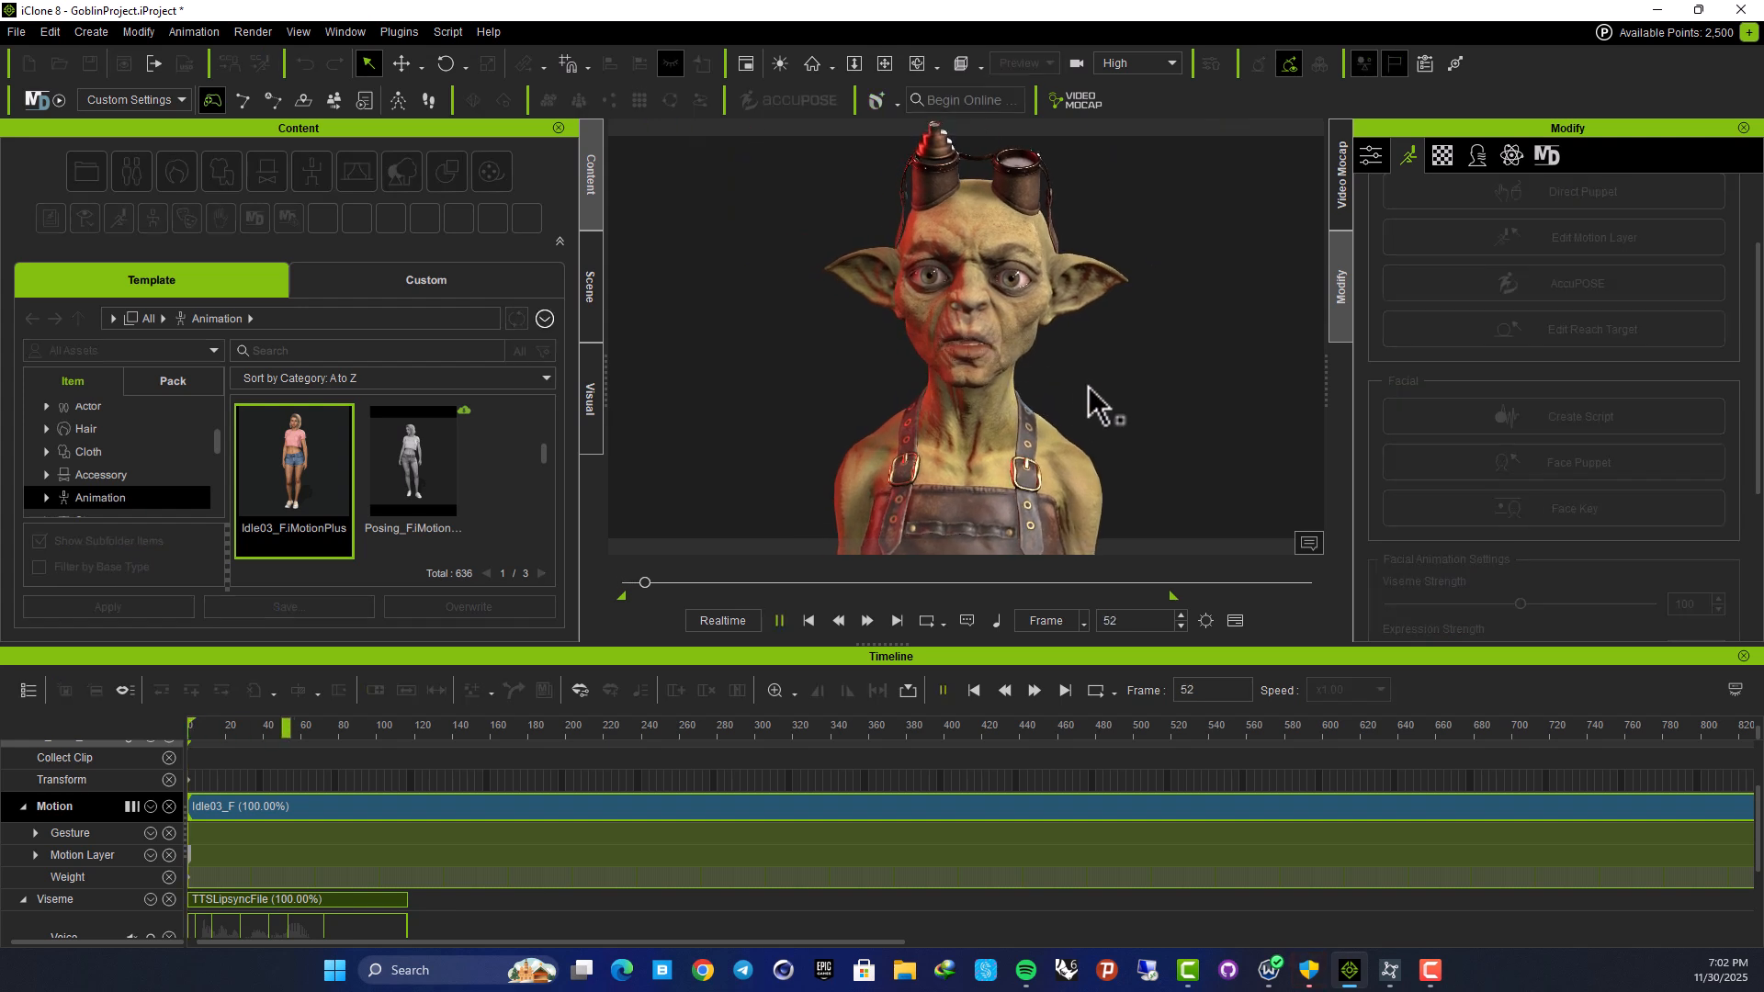
{"action": "key", "text": "space"}
{"action": "left_click_drag", "start_coordinate": [395, 726], "coordinate": [96, 745]}
{"action": "key", "text": "space"}
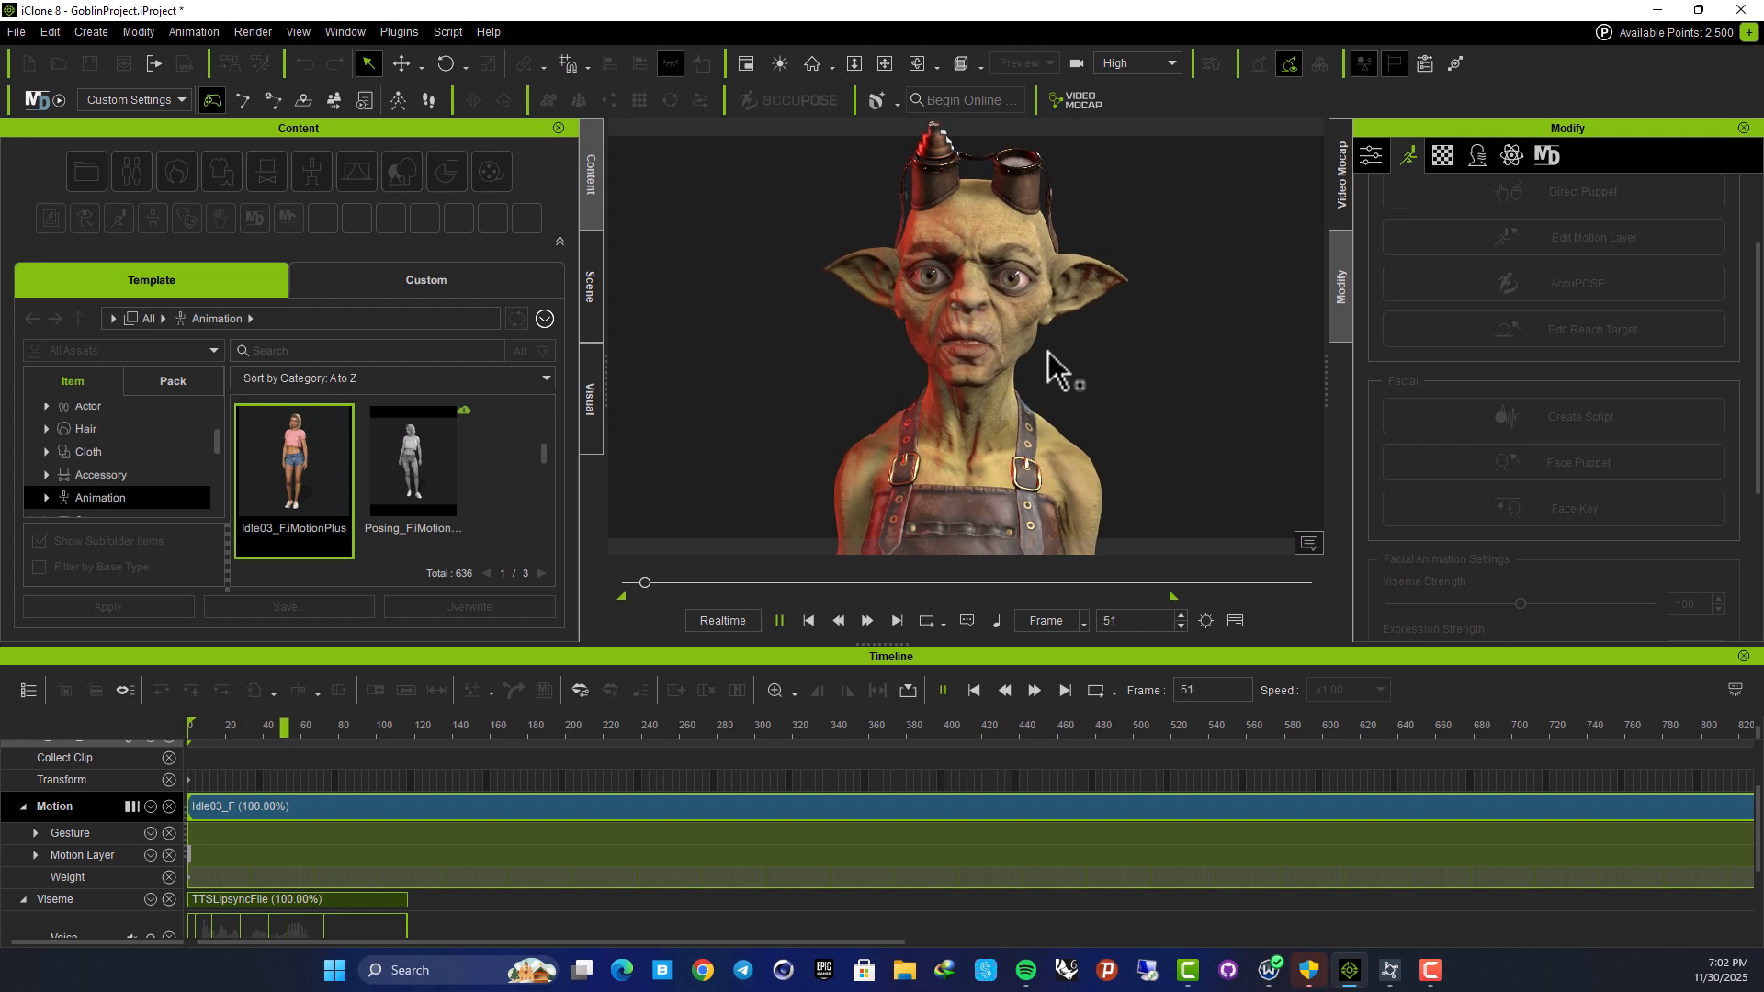
{"action": "key", "text": "space"}
{"action": "left_click_drag", "start_coordinate": [433, 726], "coordinate": [133, 739]}
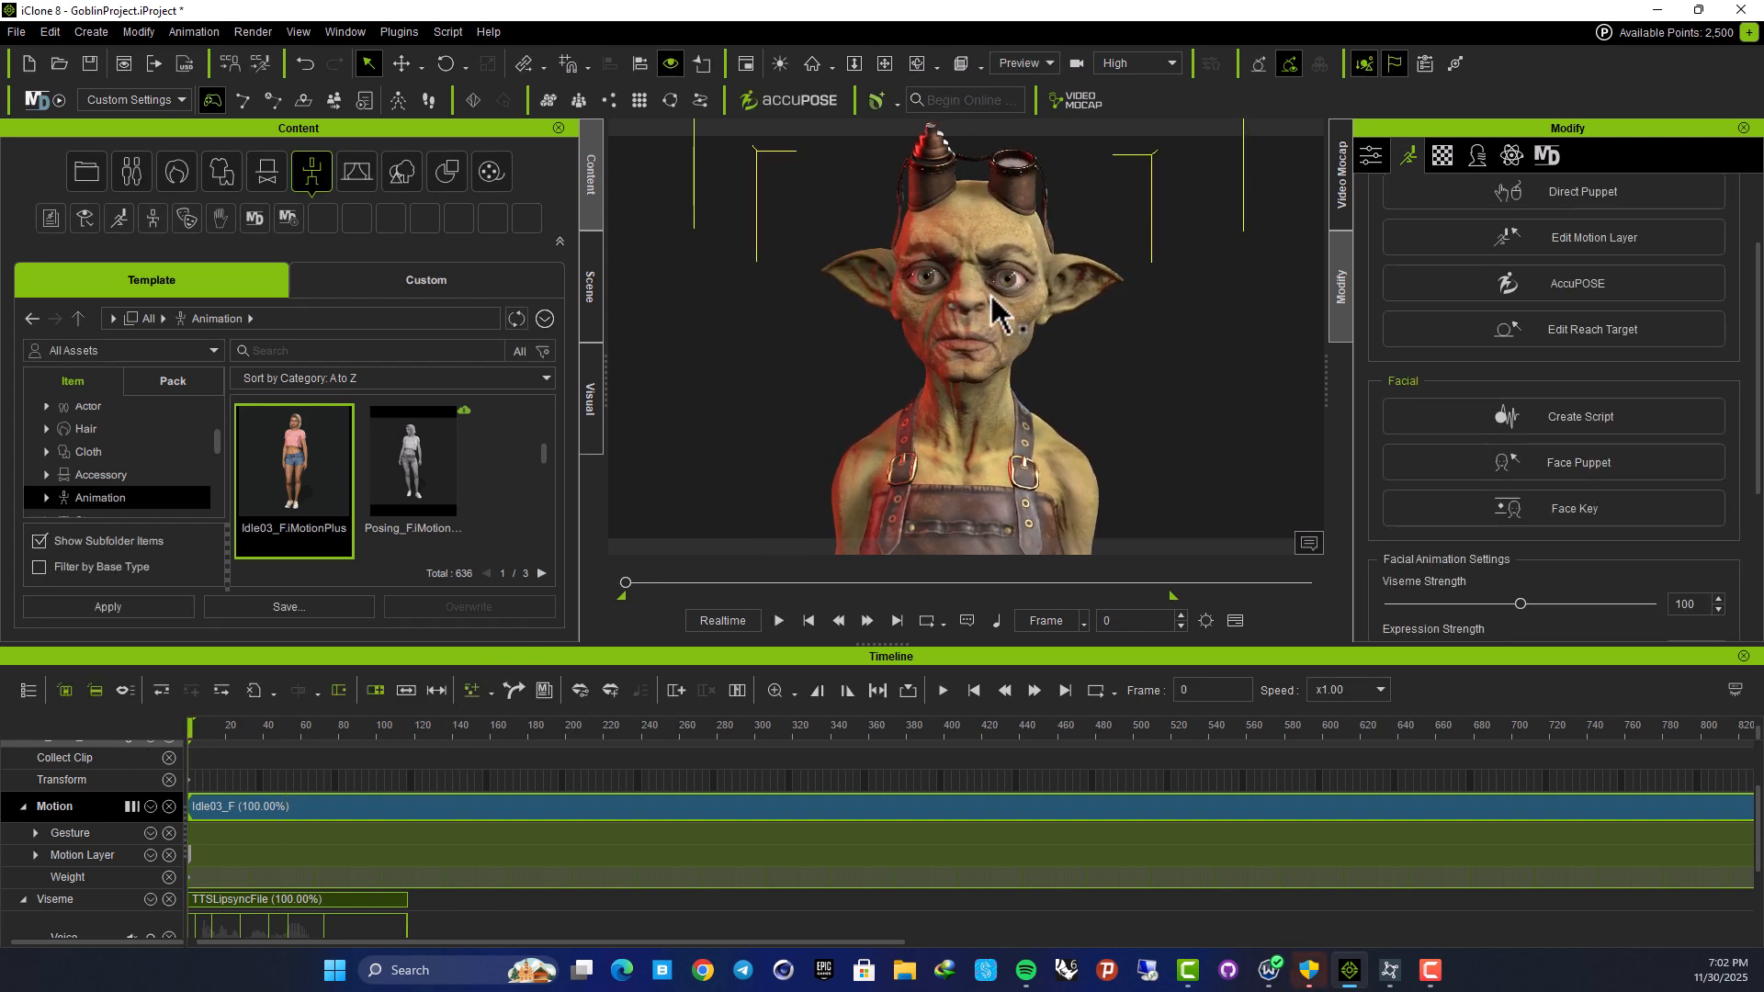
{"action": "middle_click_drag", "start_coordinate": [1005, 390], "coordinate": [941, 410]}
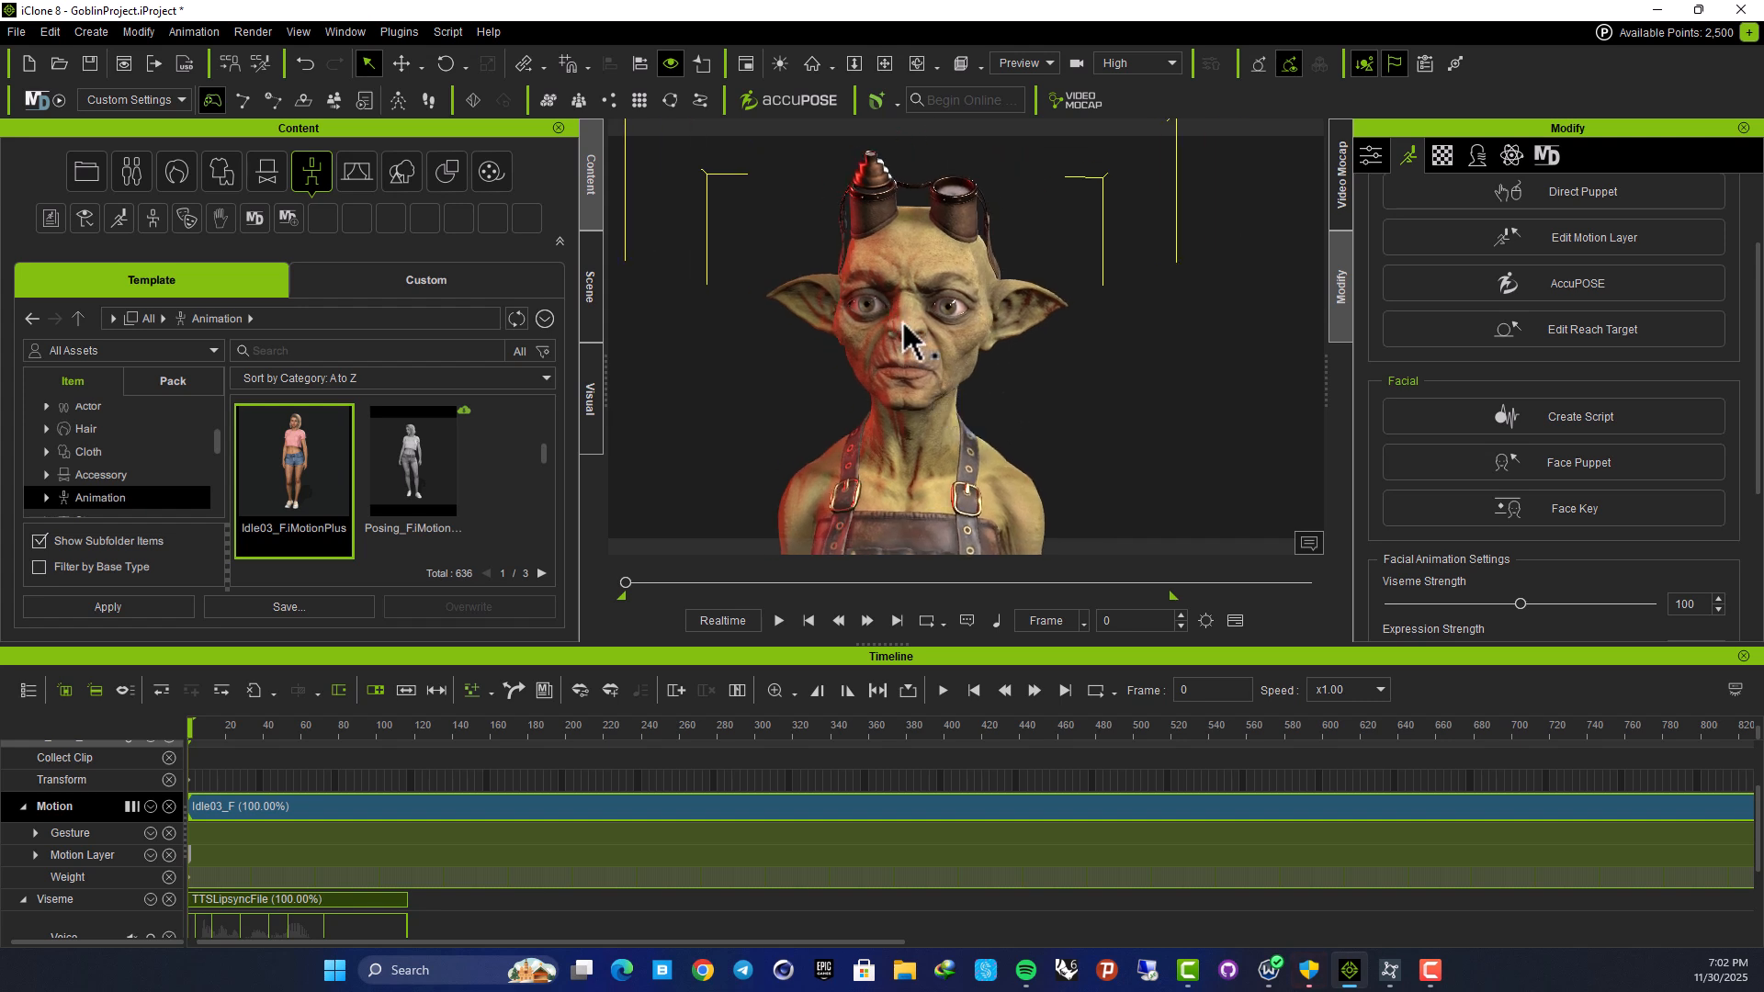
{"action": "key", "text": "space"}
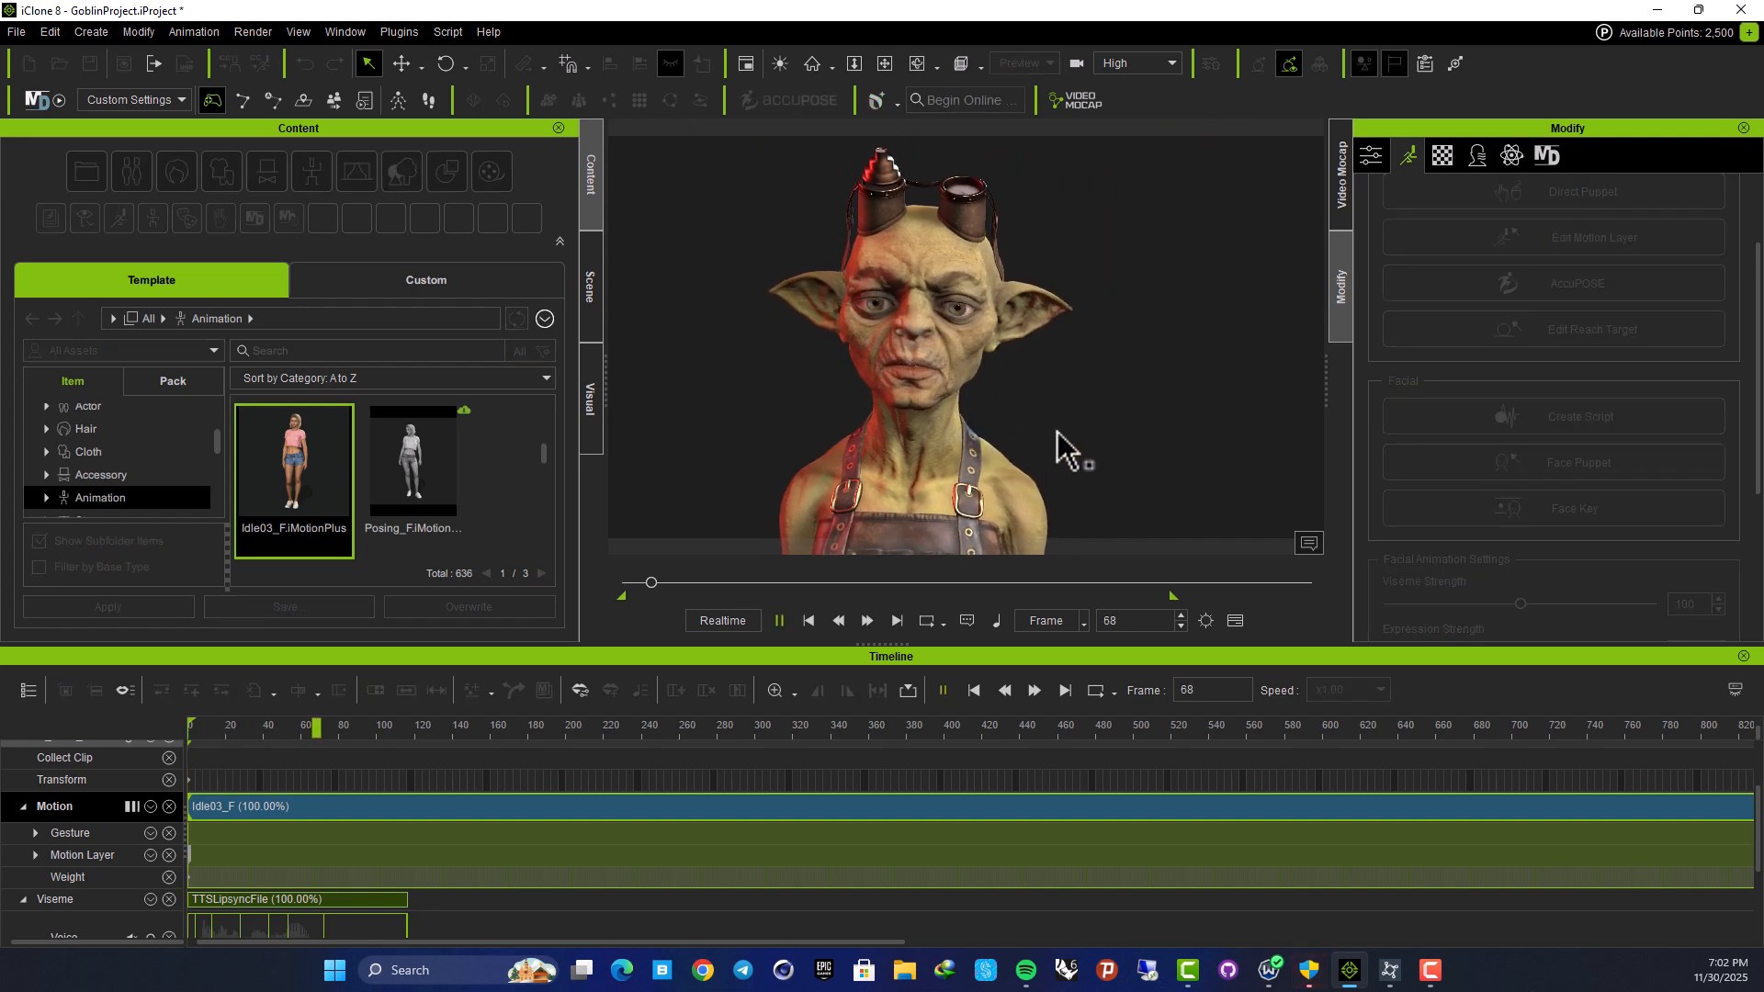
{"action": "key", "text": "space"}
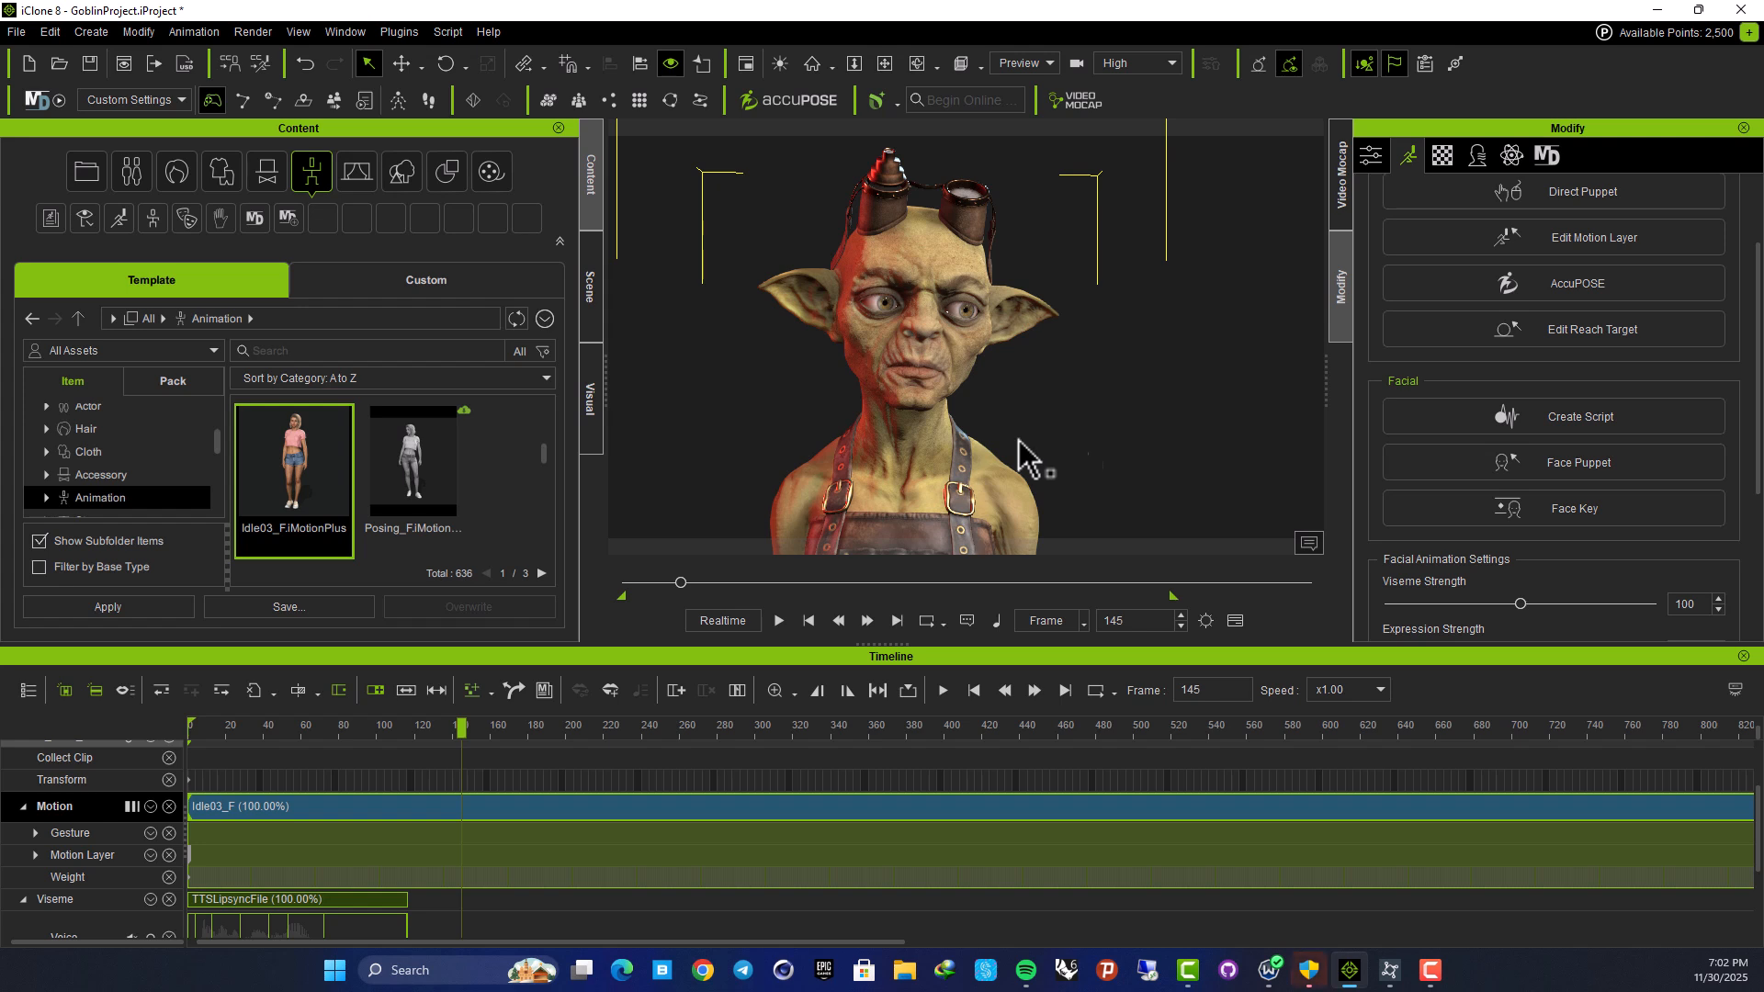
{"action": "left_click_drag", "start_coordinate": [461, 728], "coordinate": [87, 769]}
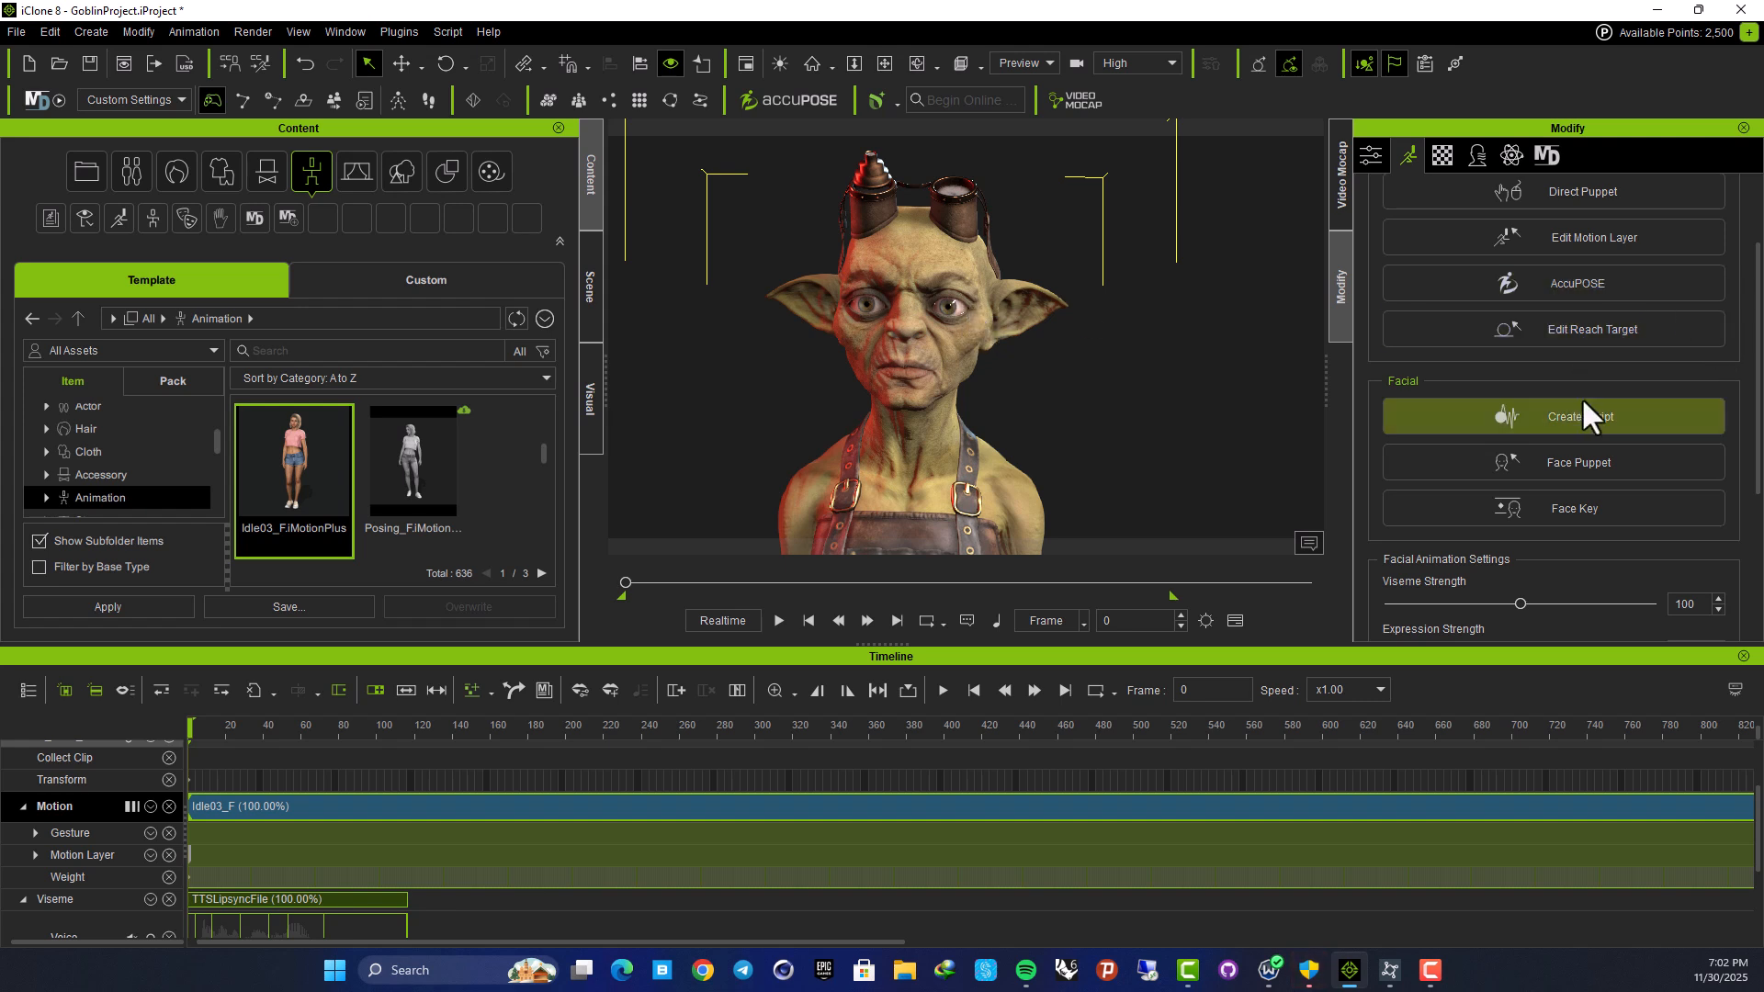
Key the C6_Angry expression from the 03-Angry style on the goblin, after trying C4_Angry and C2_Angry
{"action": "left_click", "coordinate": [1576, 498]}
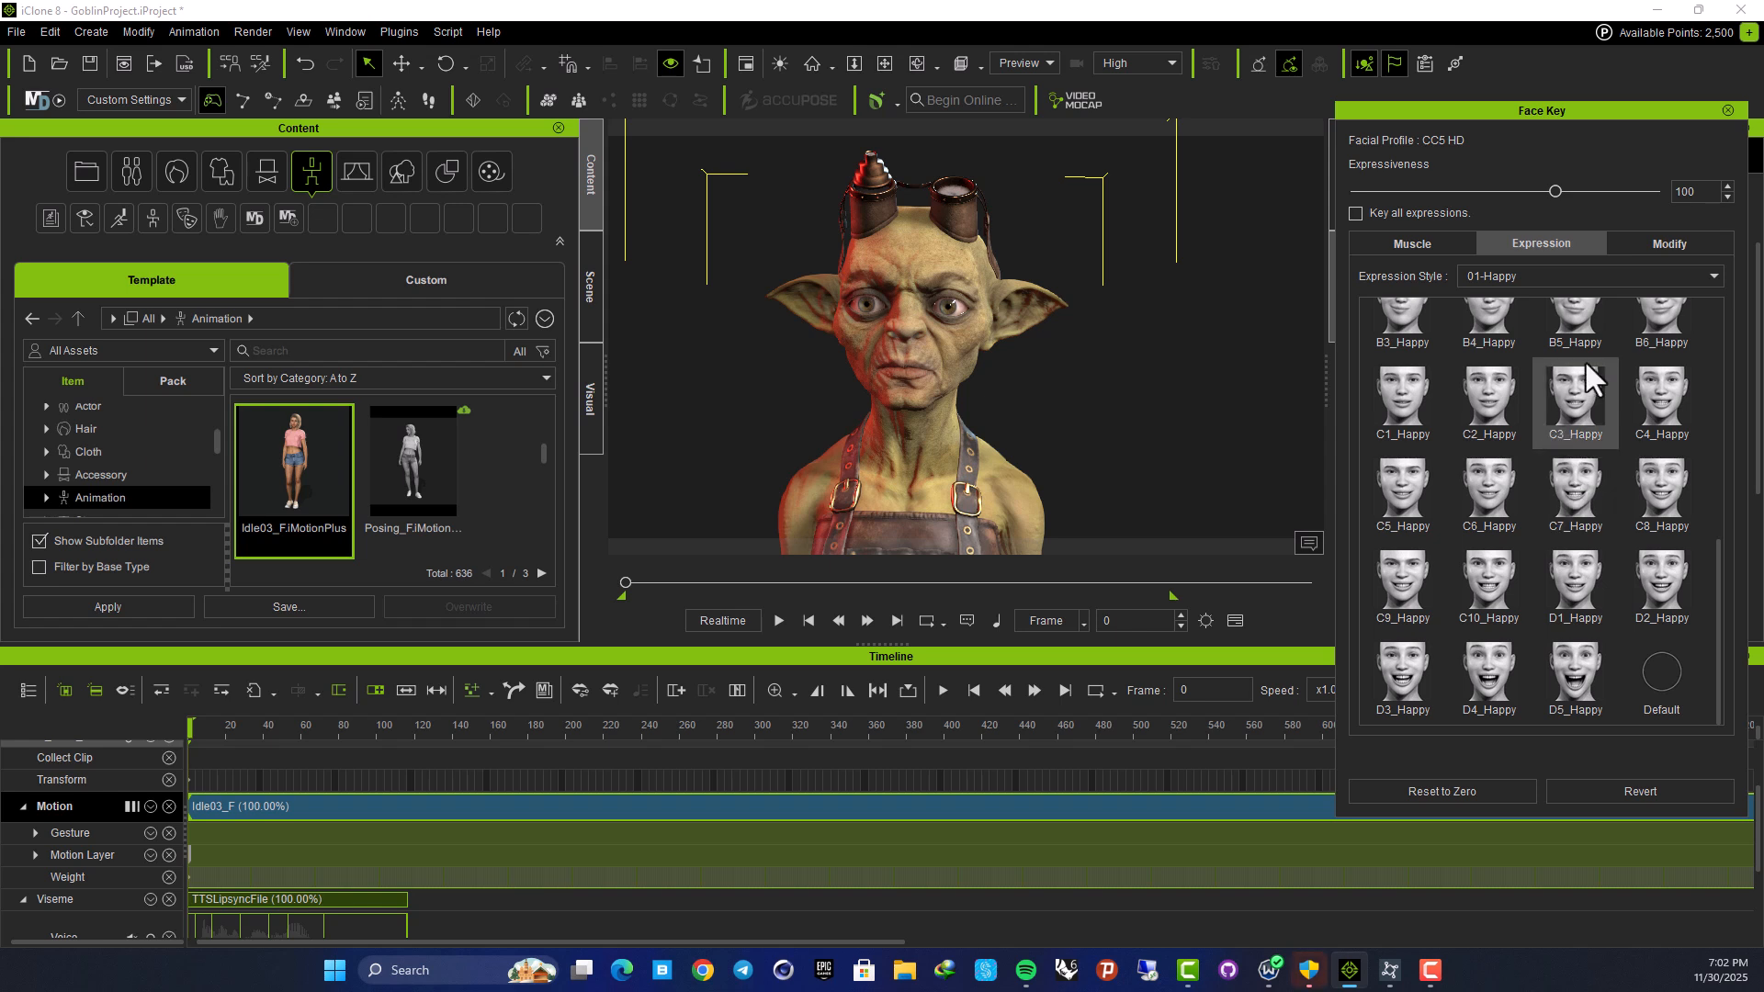
{"action": "left_click", "coordinate": [1579, 279]}
{"action": "left_click", "coordinate": [1516, 316]}
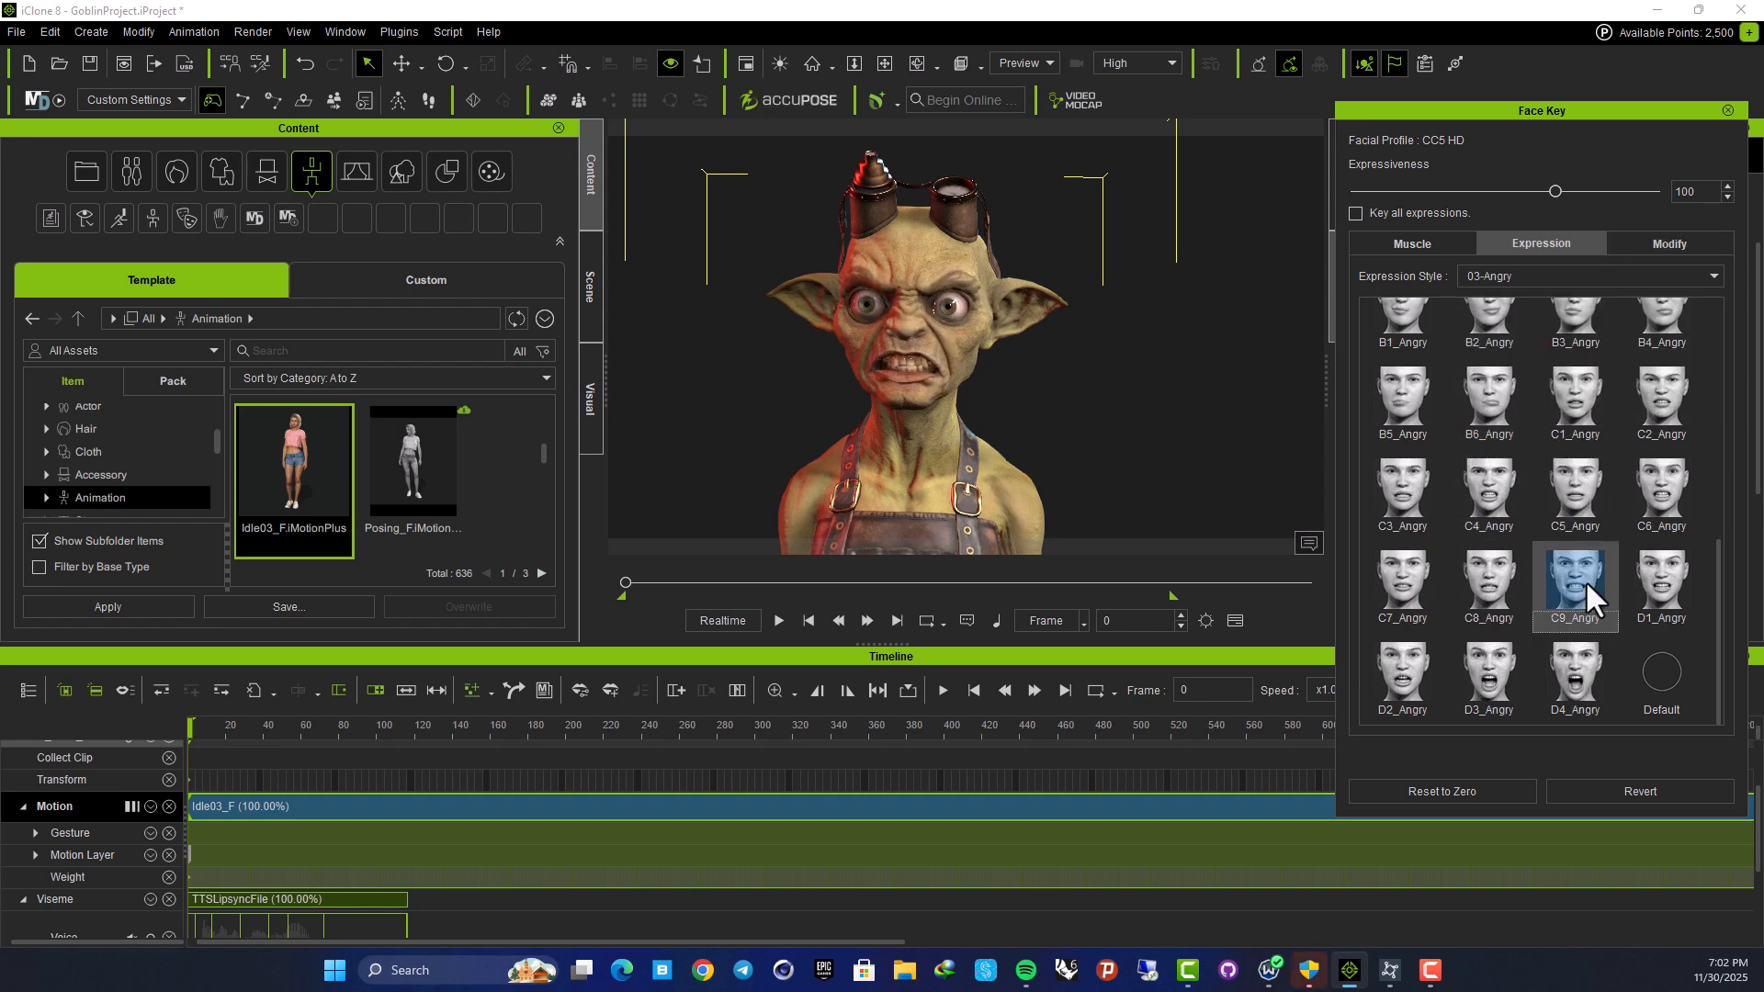
{"action": "left_click", "coordinate": [1515, 494]}
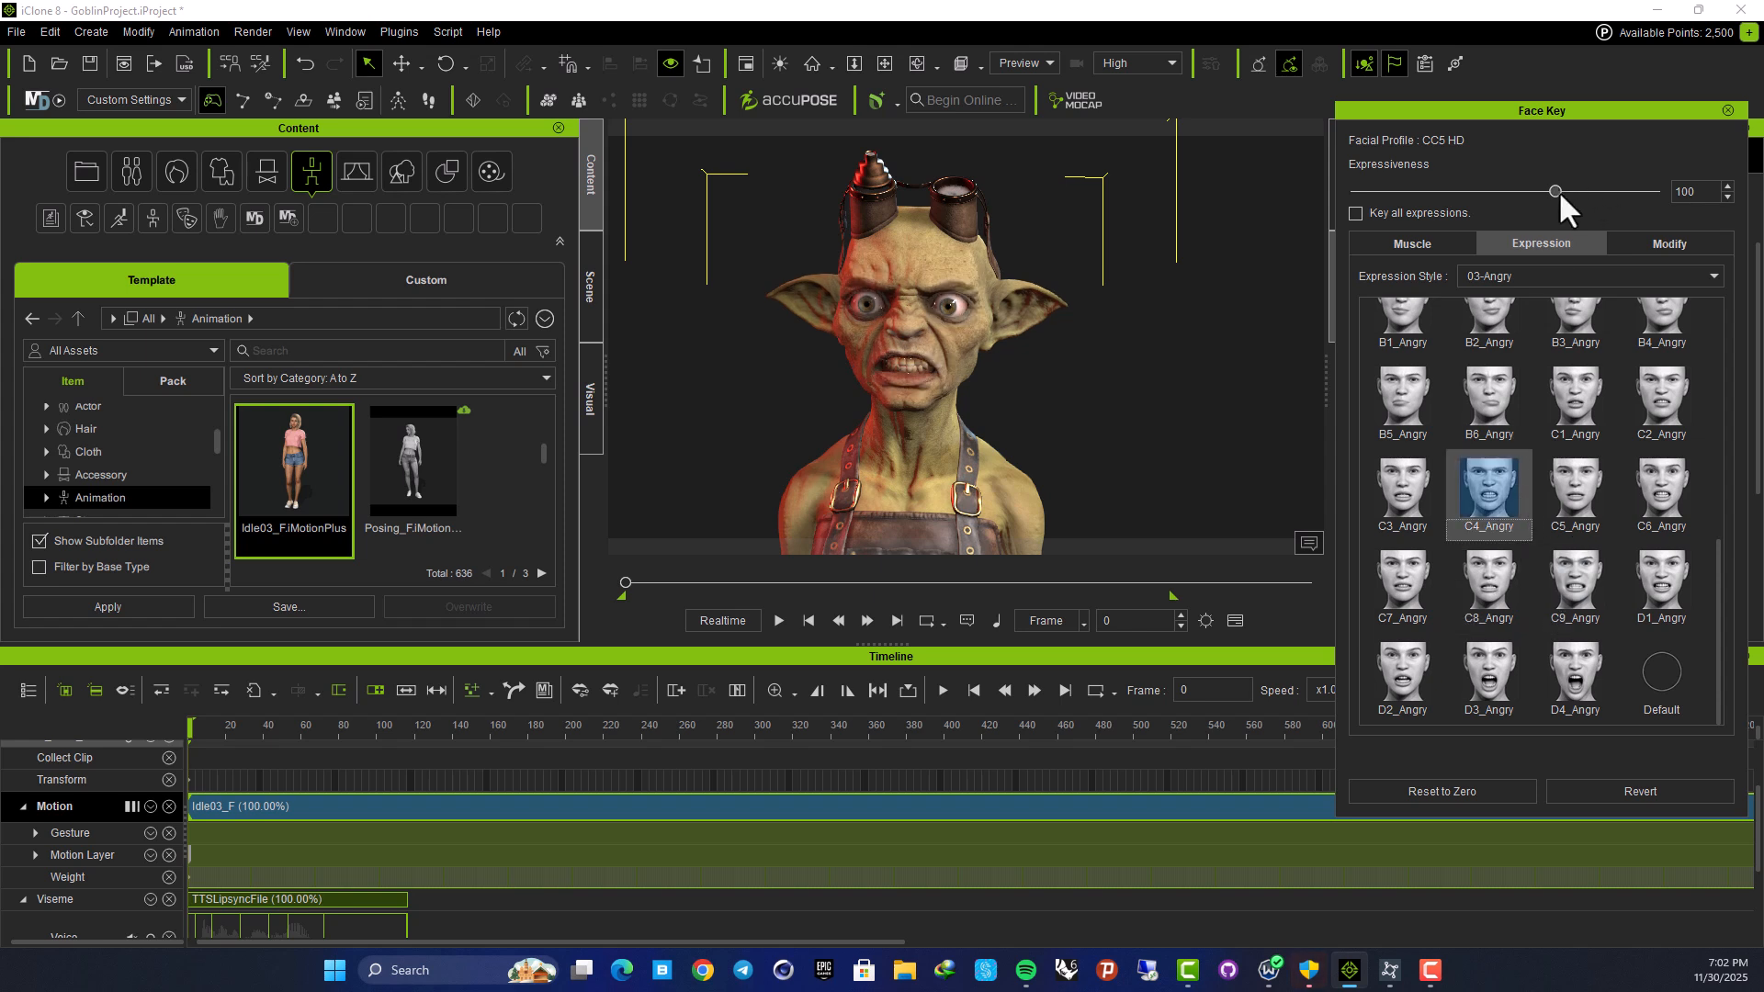
{"action": "left_click", "coordinate": [1661, 400]}
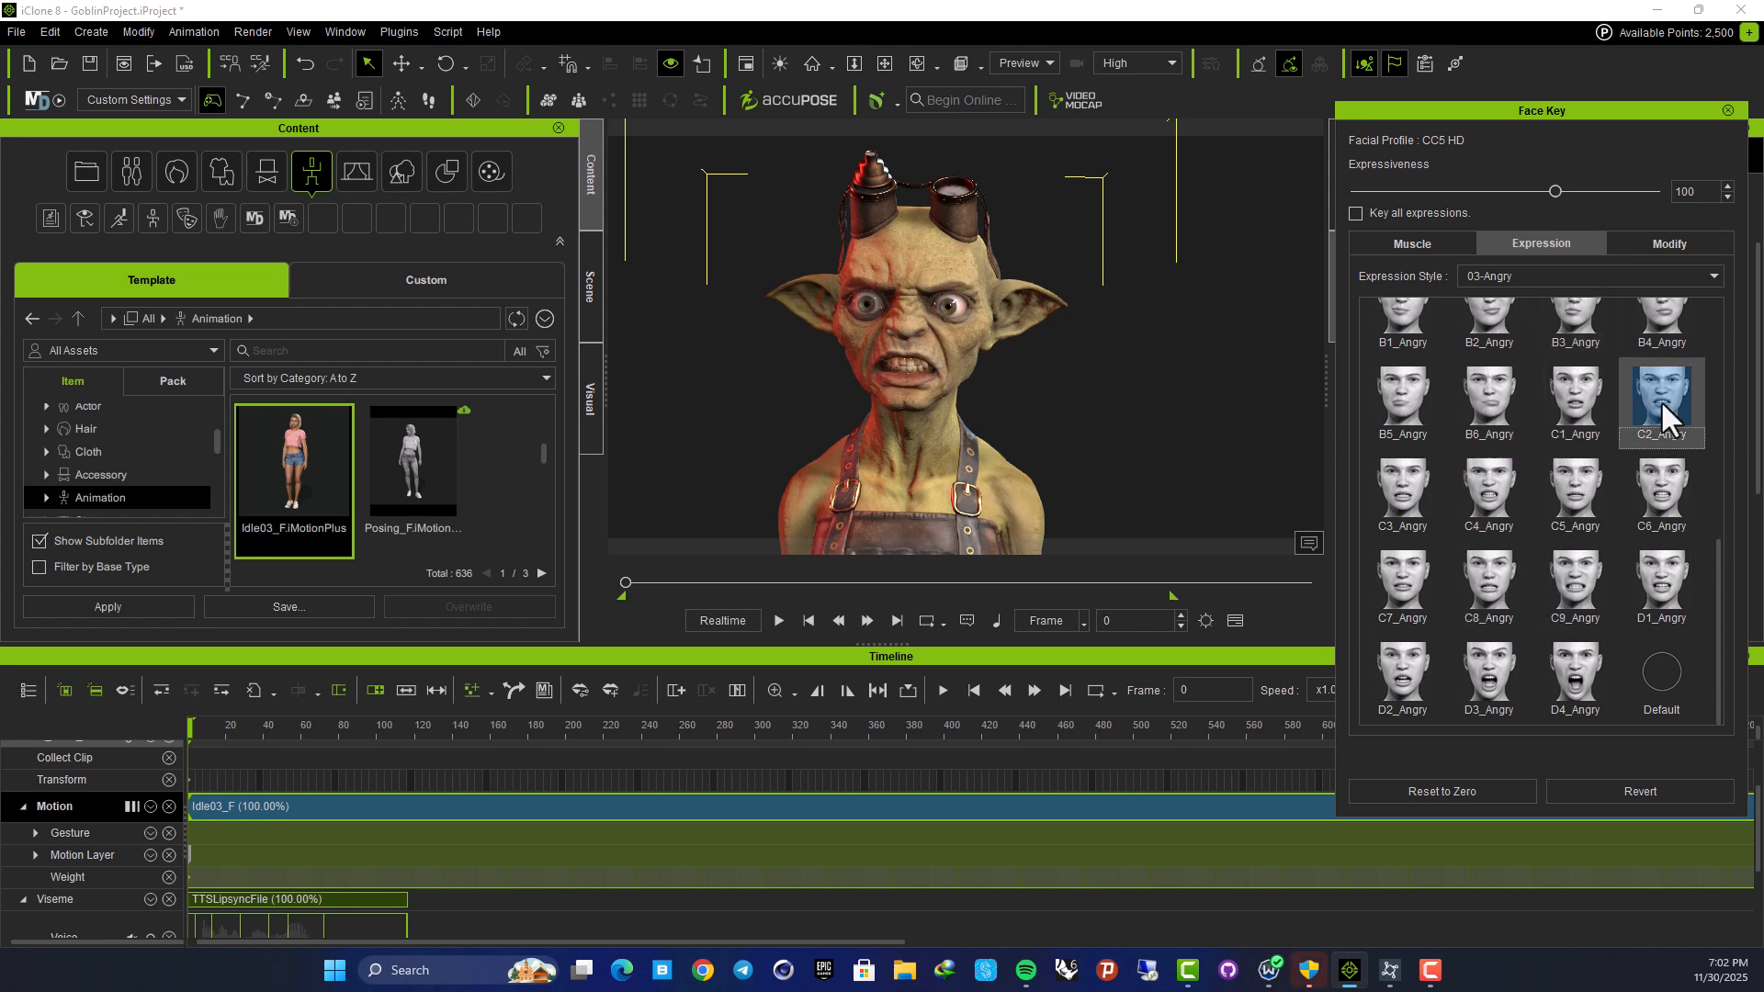
{"action": "left_click", "coordinate": [1655, 494]}
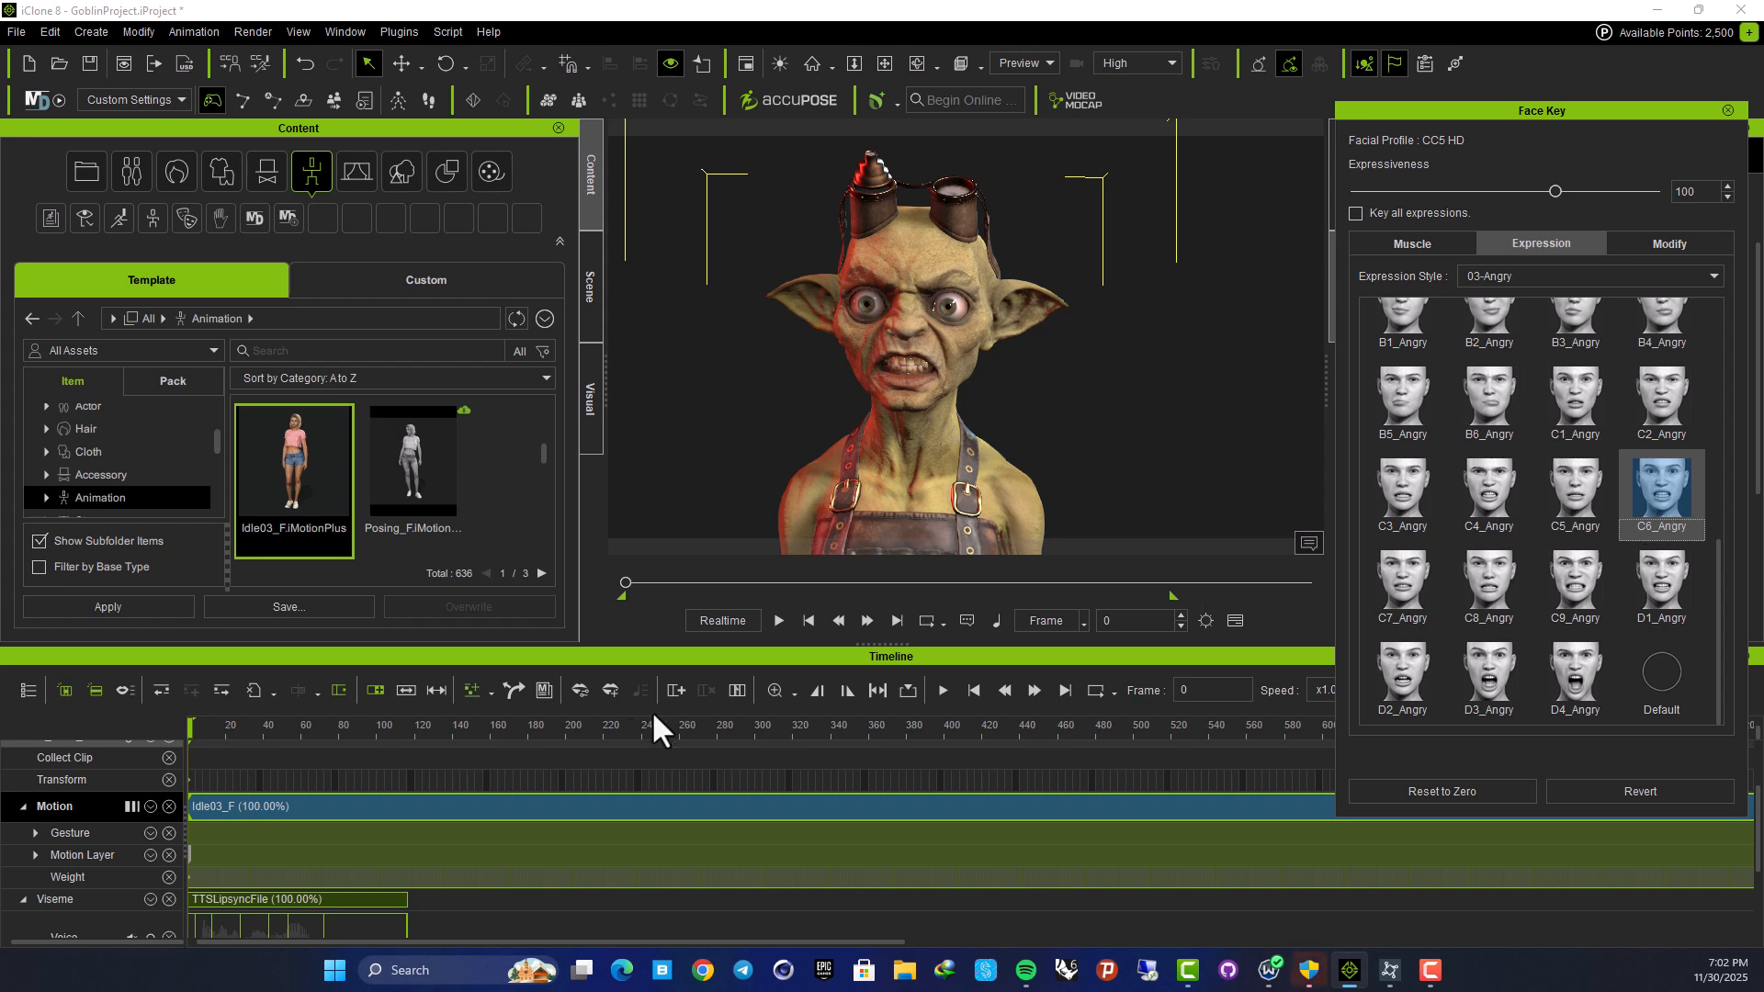
{"action": "left_click_drag", "start_coordinate": [191, 732], "coordinate": [107, 744]}
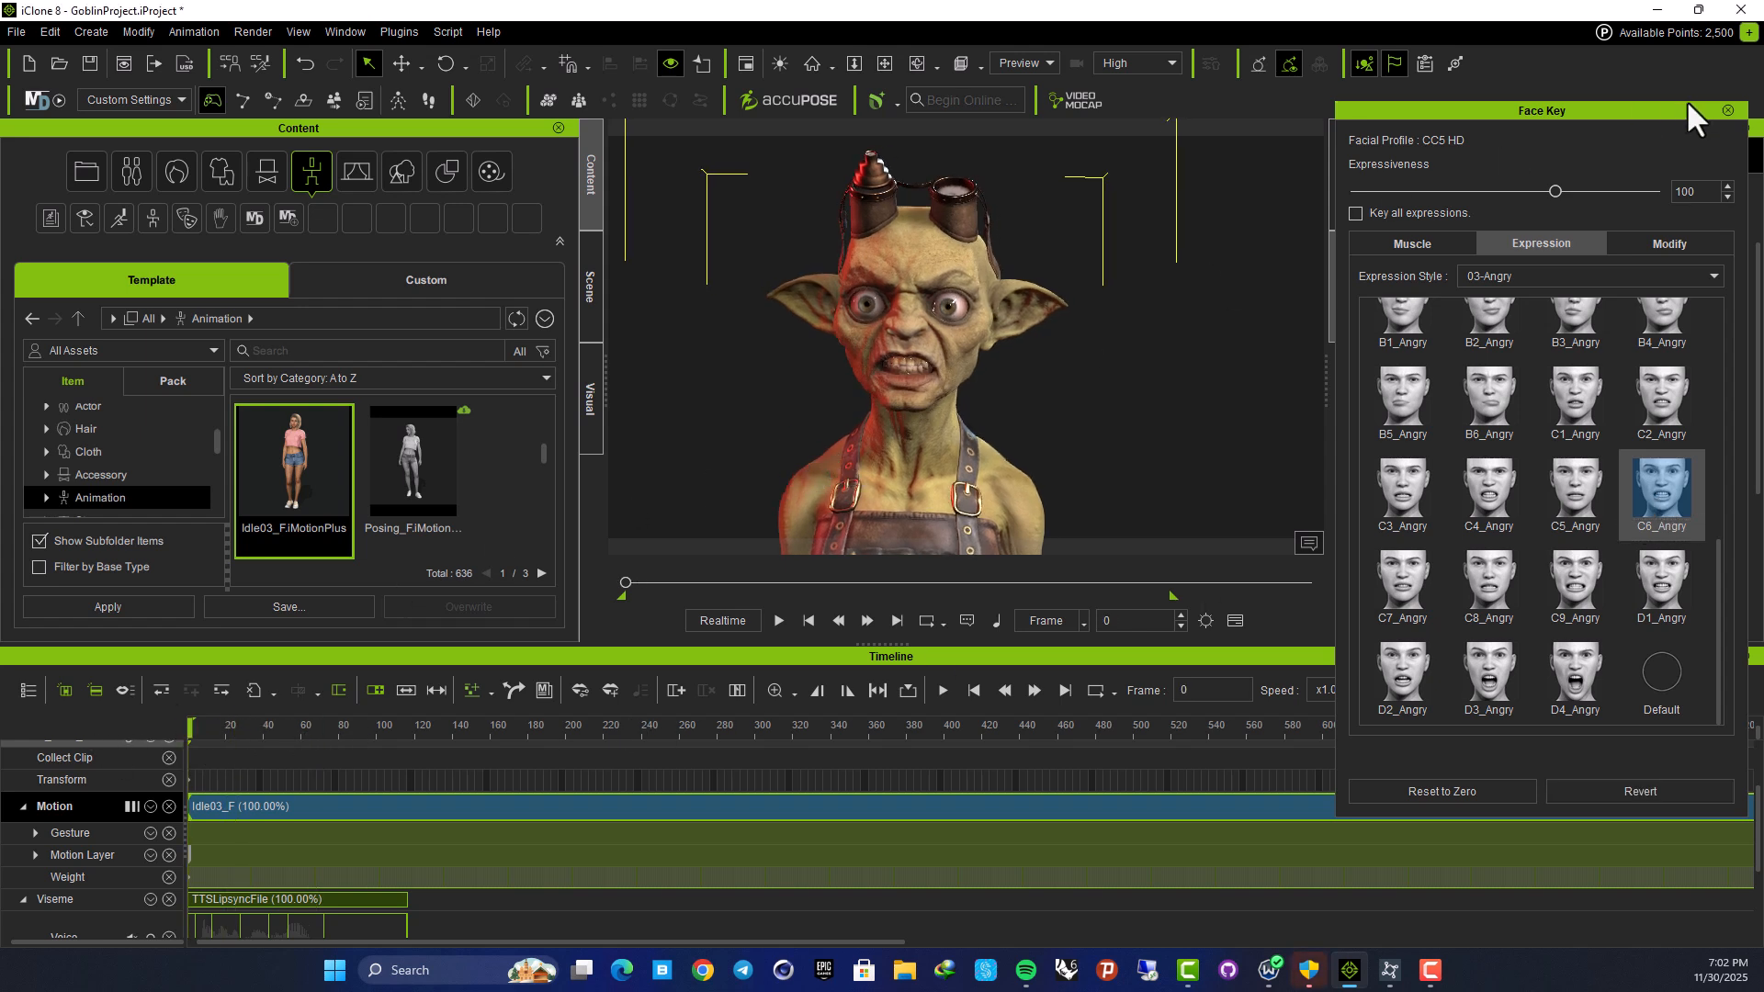
{"action": "left_click", "coordinate": [1728, 110]}
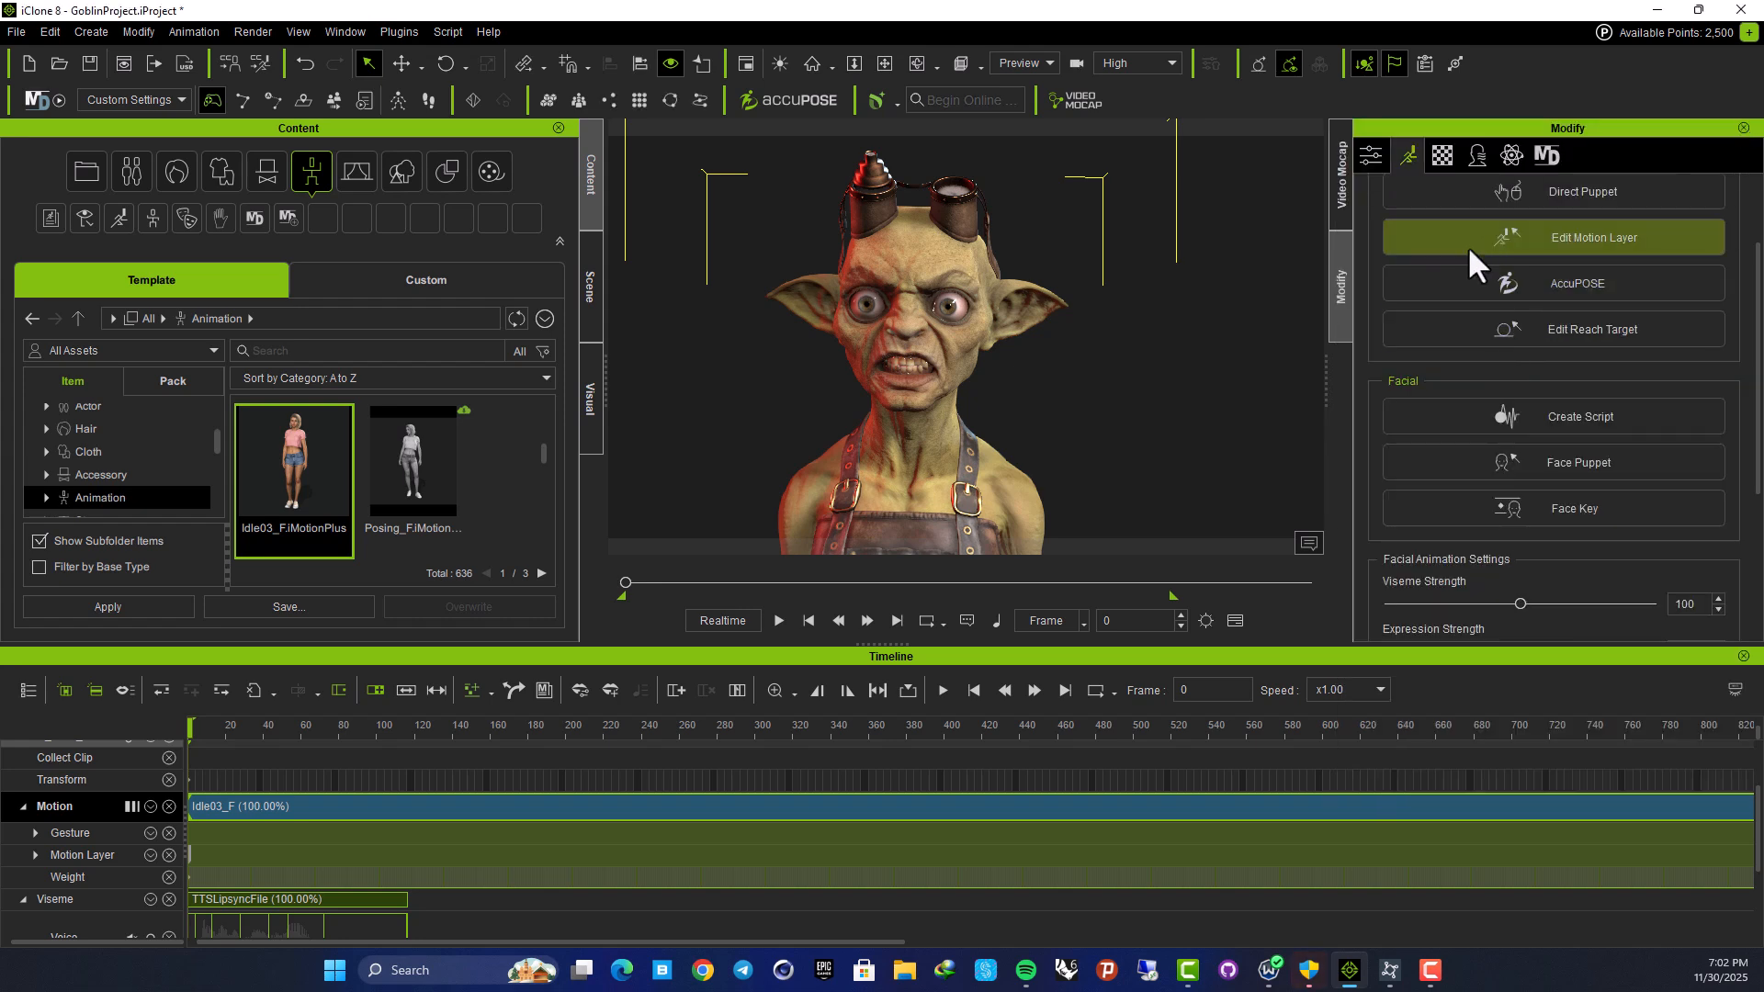
Turn on Look at Camera in the goblin's attribute settings
{"action": "left_click", "coordinate": [1371, 157]}
{"action": "scroll", "coordinate": [1464, 325], "scroll_direction": "down", "scroll_amount": 3}
{"action": "scroll", "coordinate": [1464, 328], "scroll_direction": "down", "scroll_amount": 10}
{"action": "scroll", "coordinate": [1464, 328], "scroll_direction": "up", "scroll_amount": 5}
{"action": "scroll", "coordinate": [1463, 348], "scroll_direction": "down", "scroll_amount": 6}
{"action": "scroll", "coordinate": [1464, 355], "scroll_direction": "up", "scroll_amount": 3}
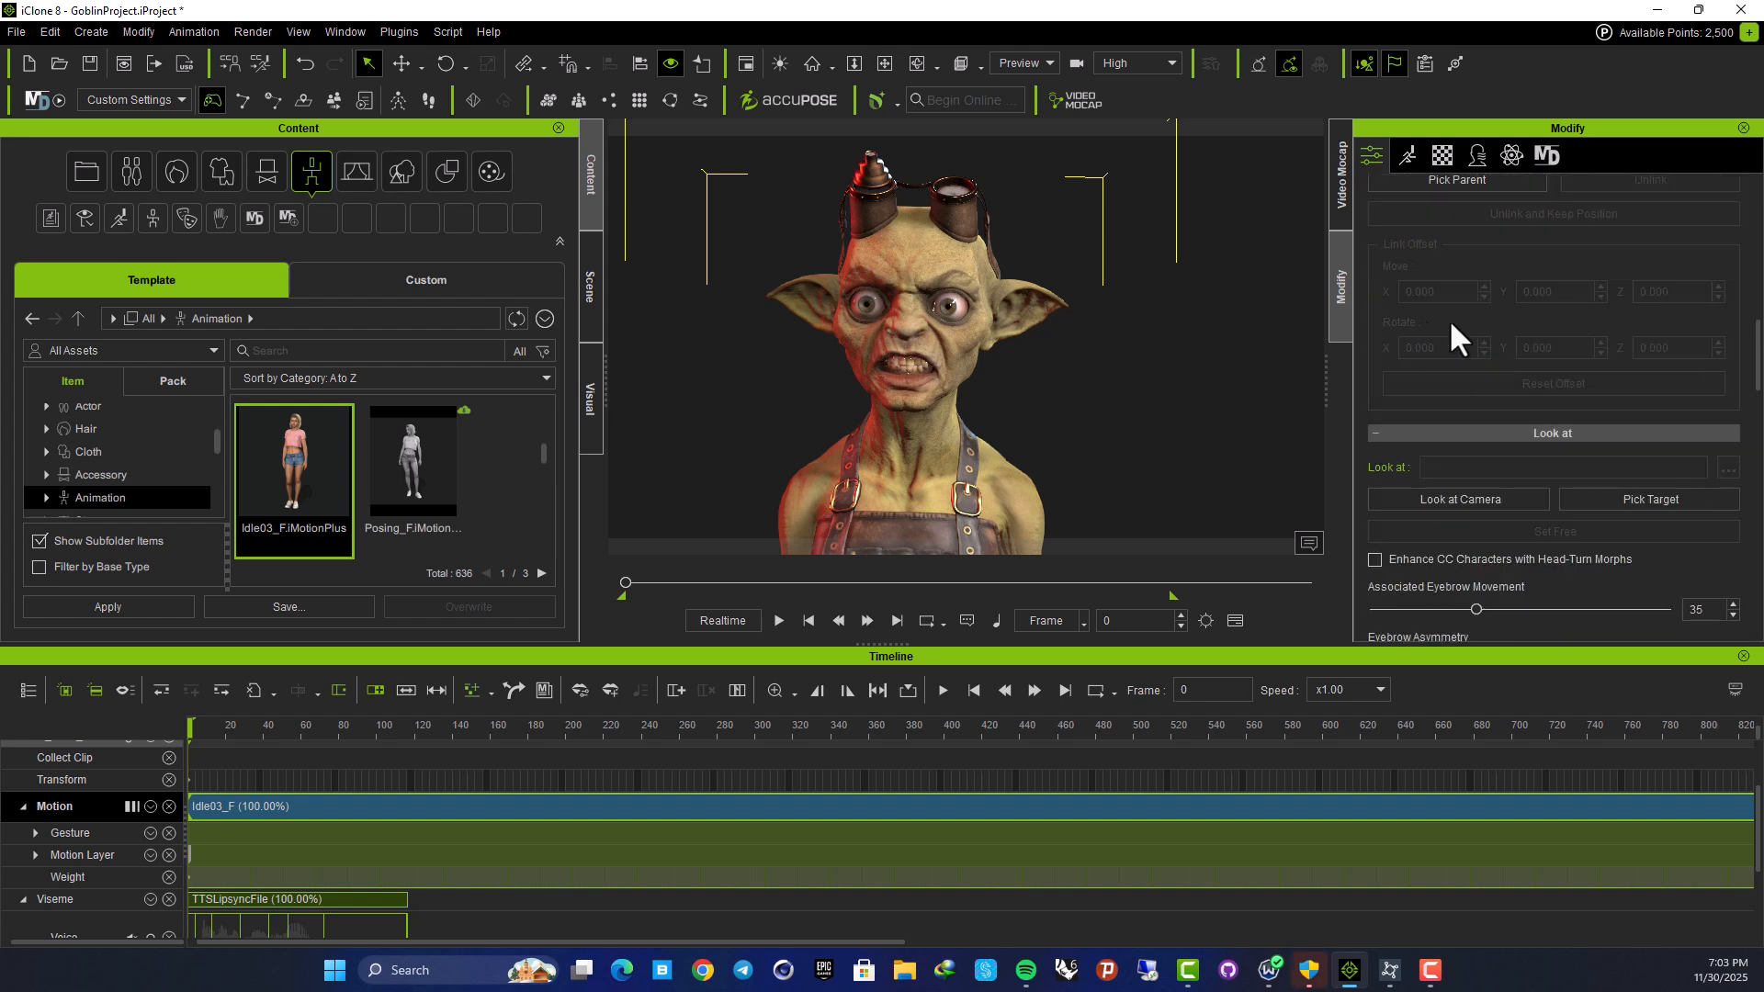
{"action": "left_click", "coordinate": [1462, 498]}
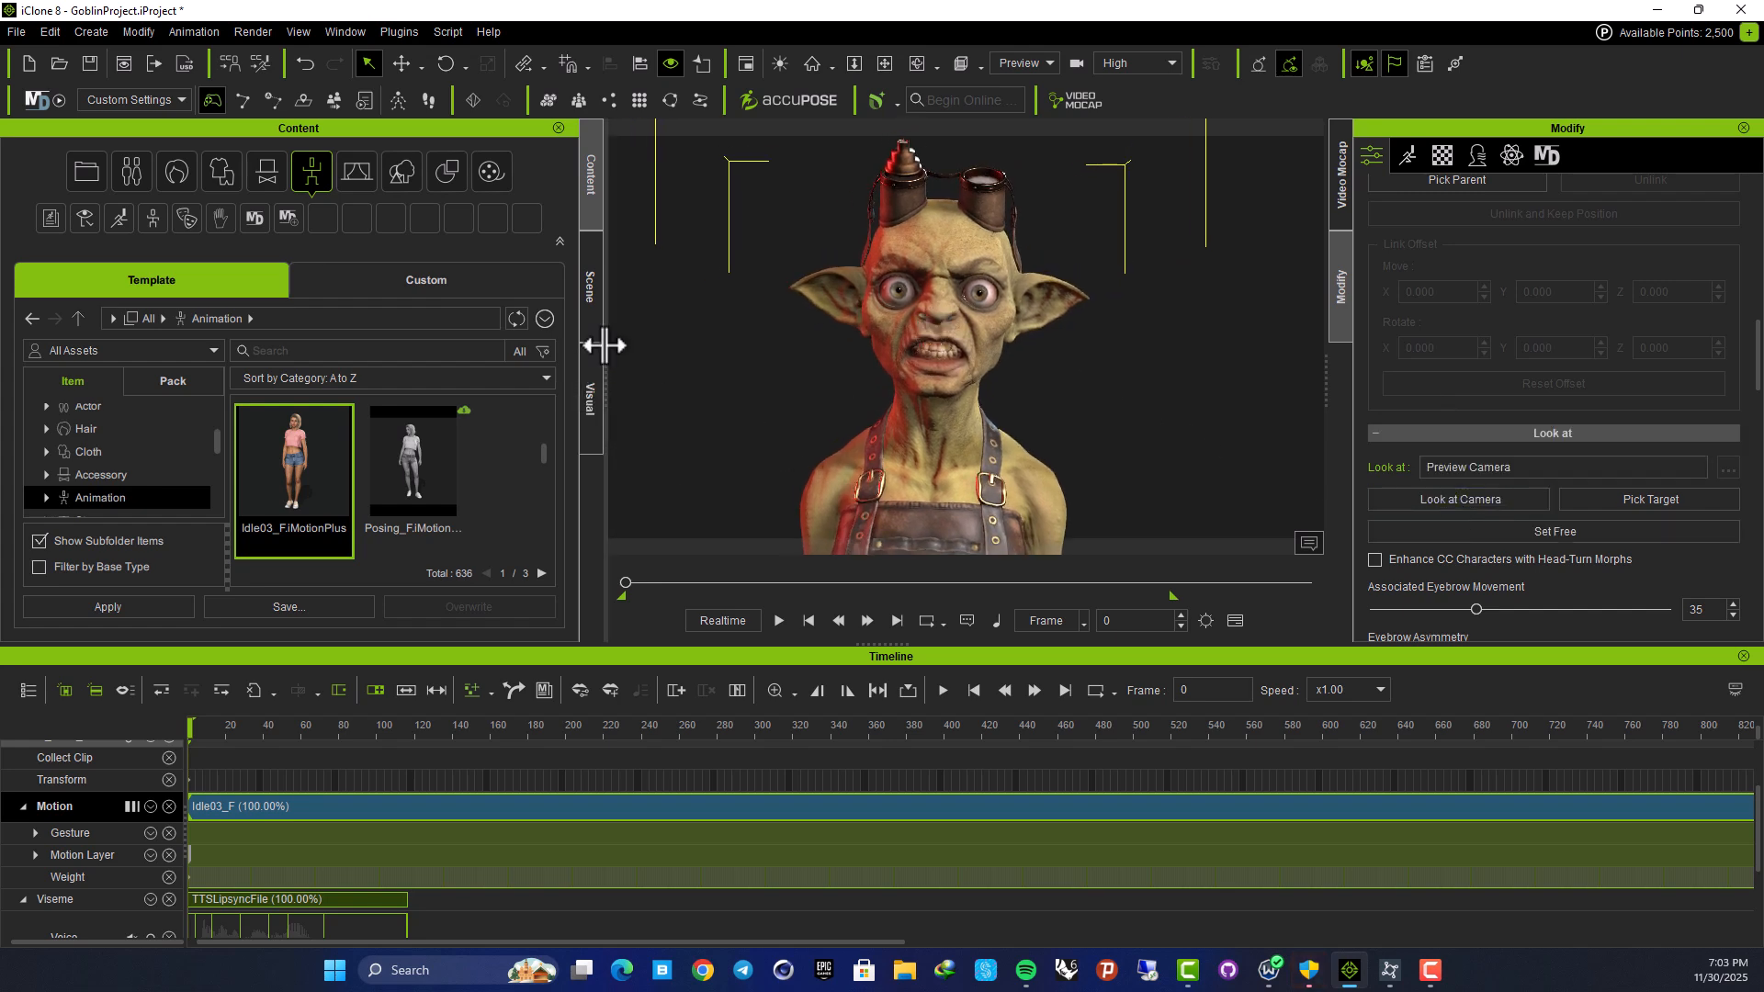
Enlarge the 3D viewport and play the animation from the start to review the result
{"action": "left_click_drag", "start_coordinate": [601, 345], "coordinate": [196, 346]}
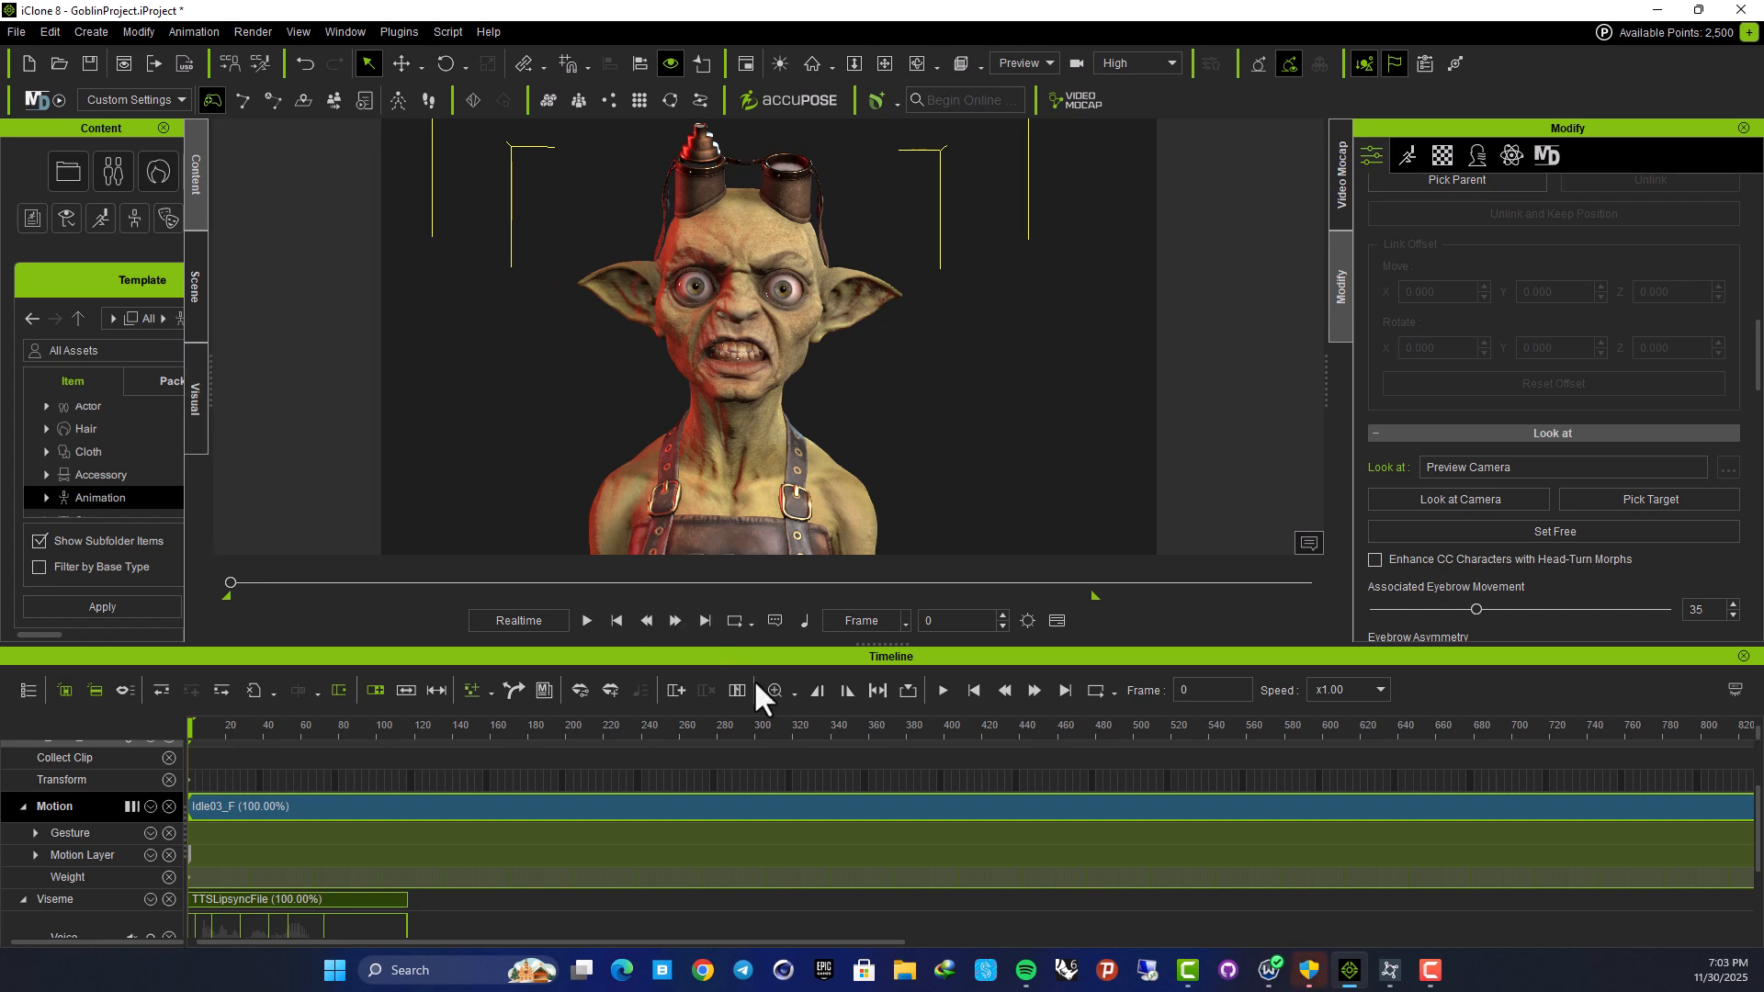
{"action": "left_click_drag", "start_coordinate": [752, 648], "coordinate": [761, 738]}
{"action": "key", "text": "space"}
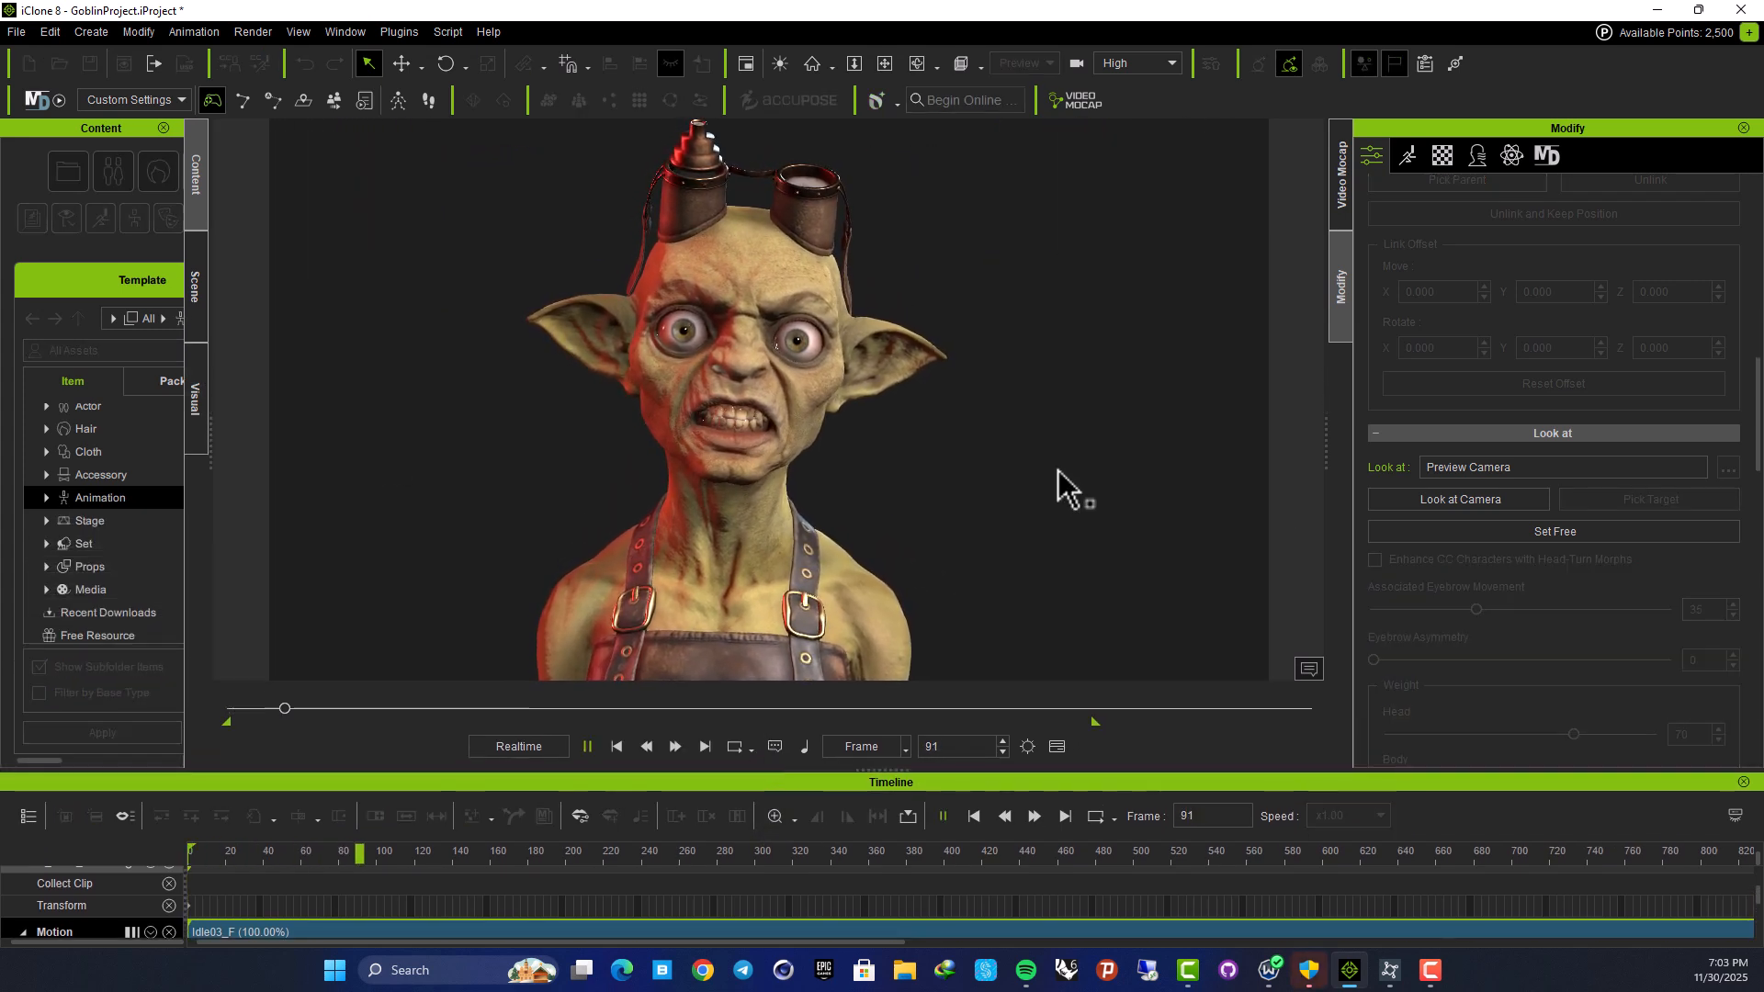
{"action": "key", "text": "space"}
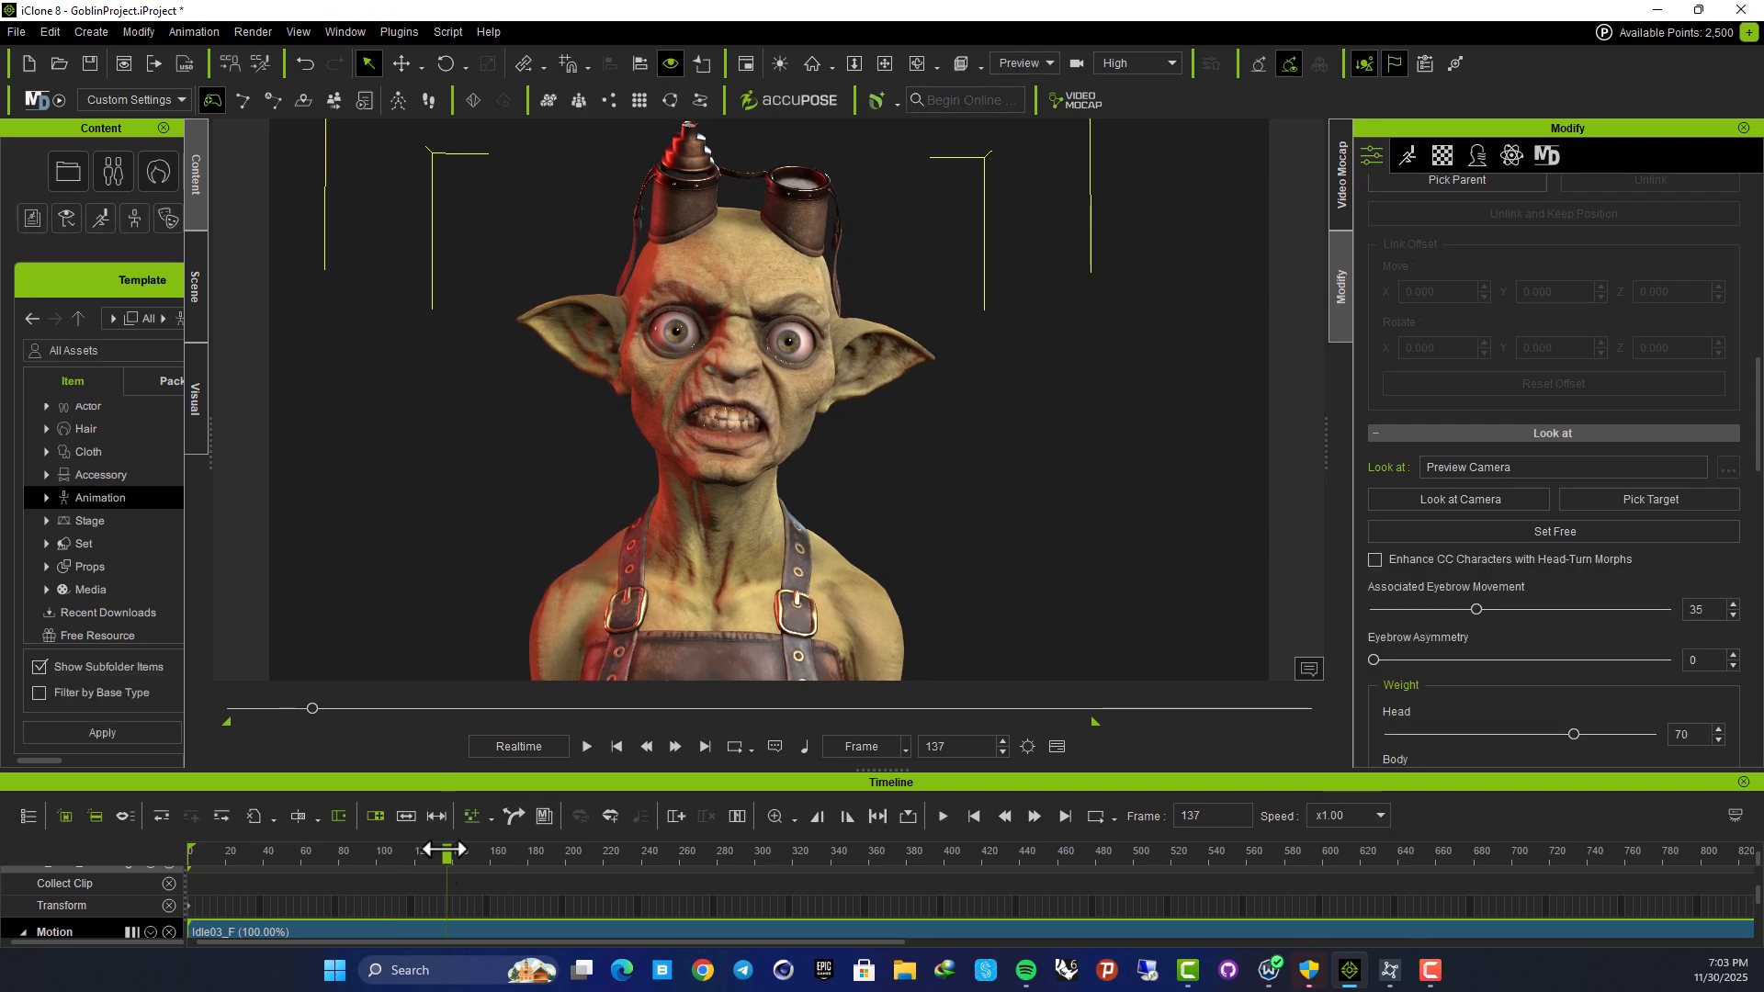
{"action": "left_click_drag", "start_coordinate": [230, 870], "coordinate": [84, 855]}
{"action": "key", "text": "space"}
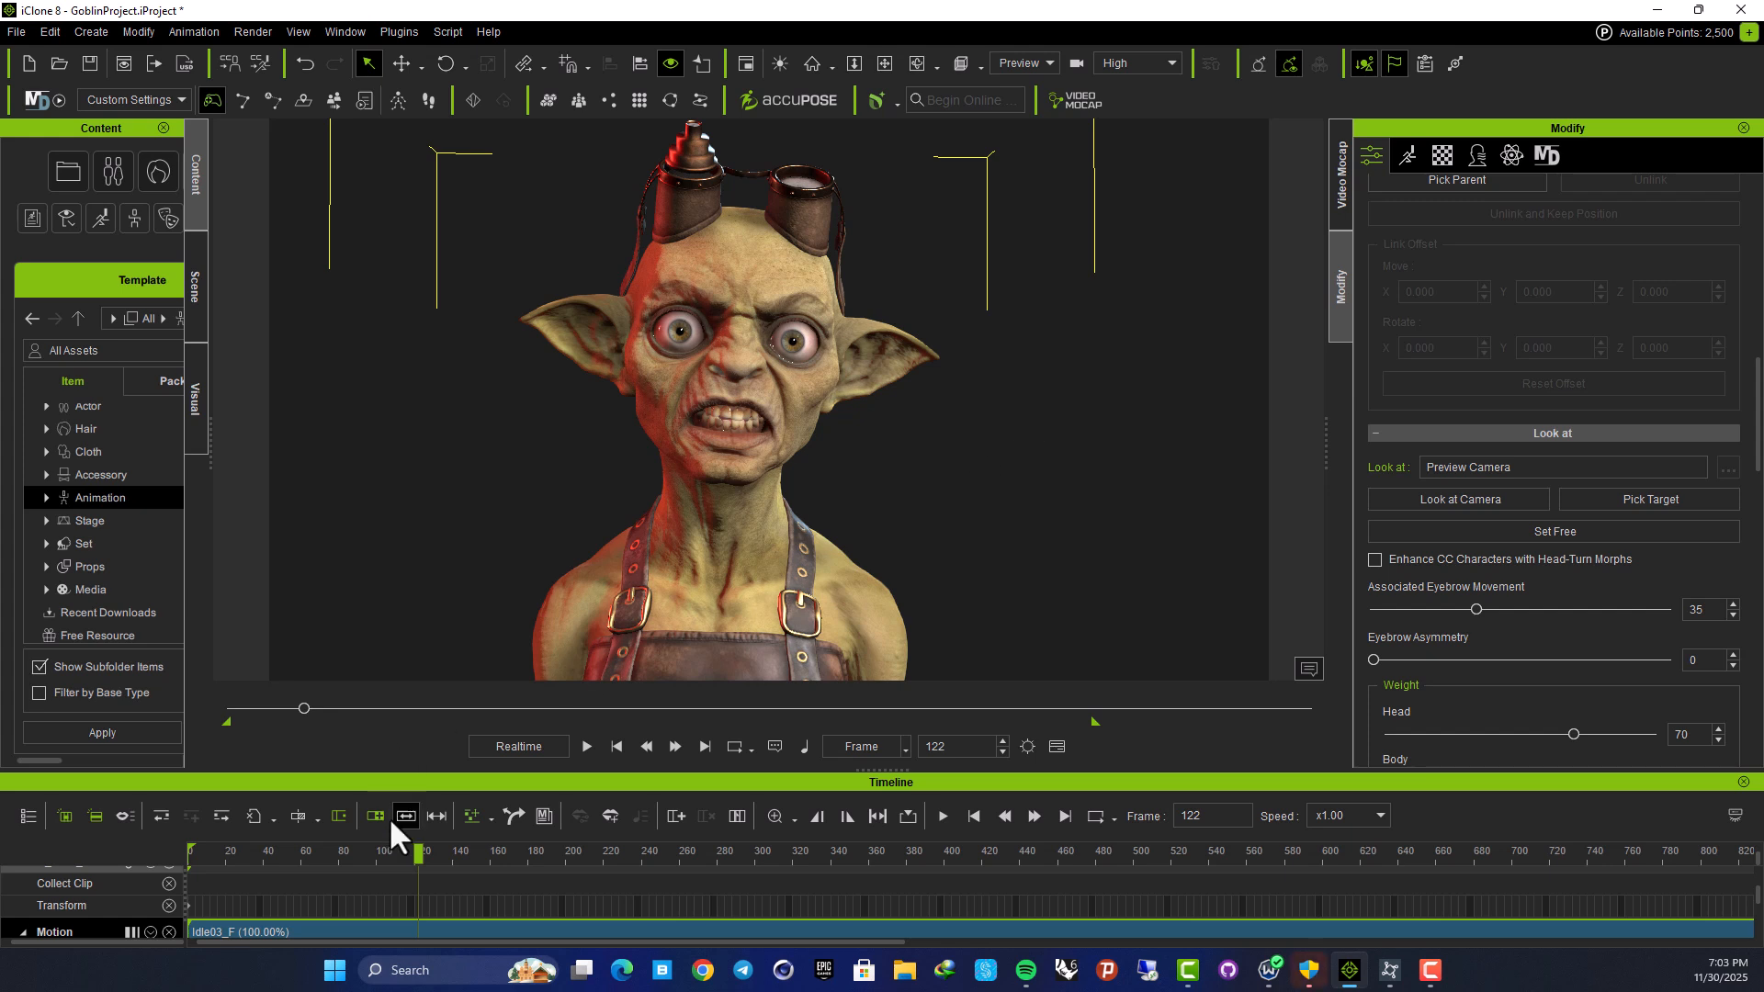
{"action": "scroll", "coordinate": [356, 878], "scroll_direction": "down", "scroll_amount": 5}
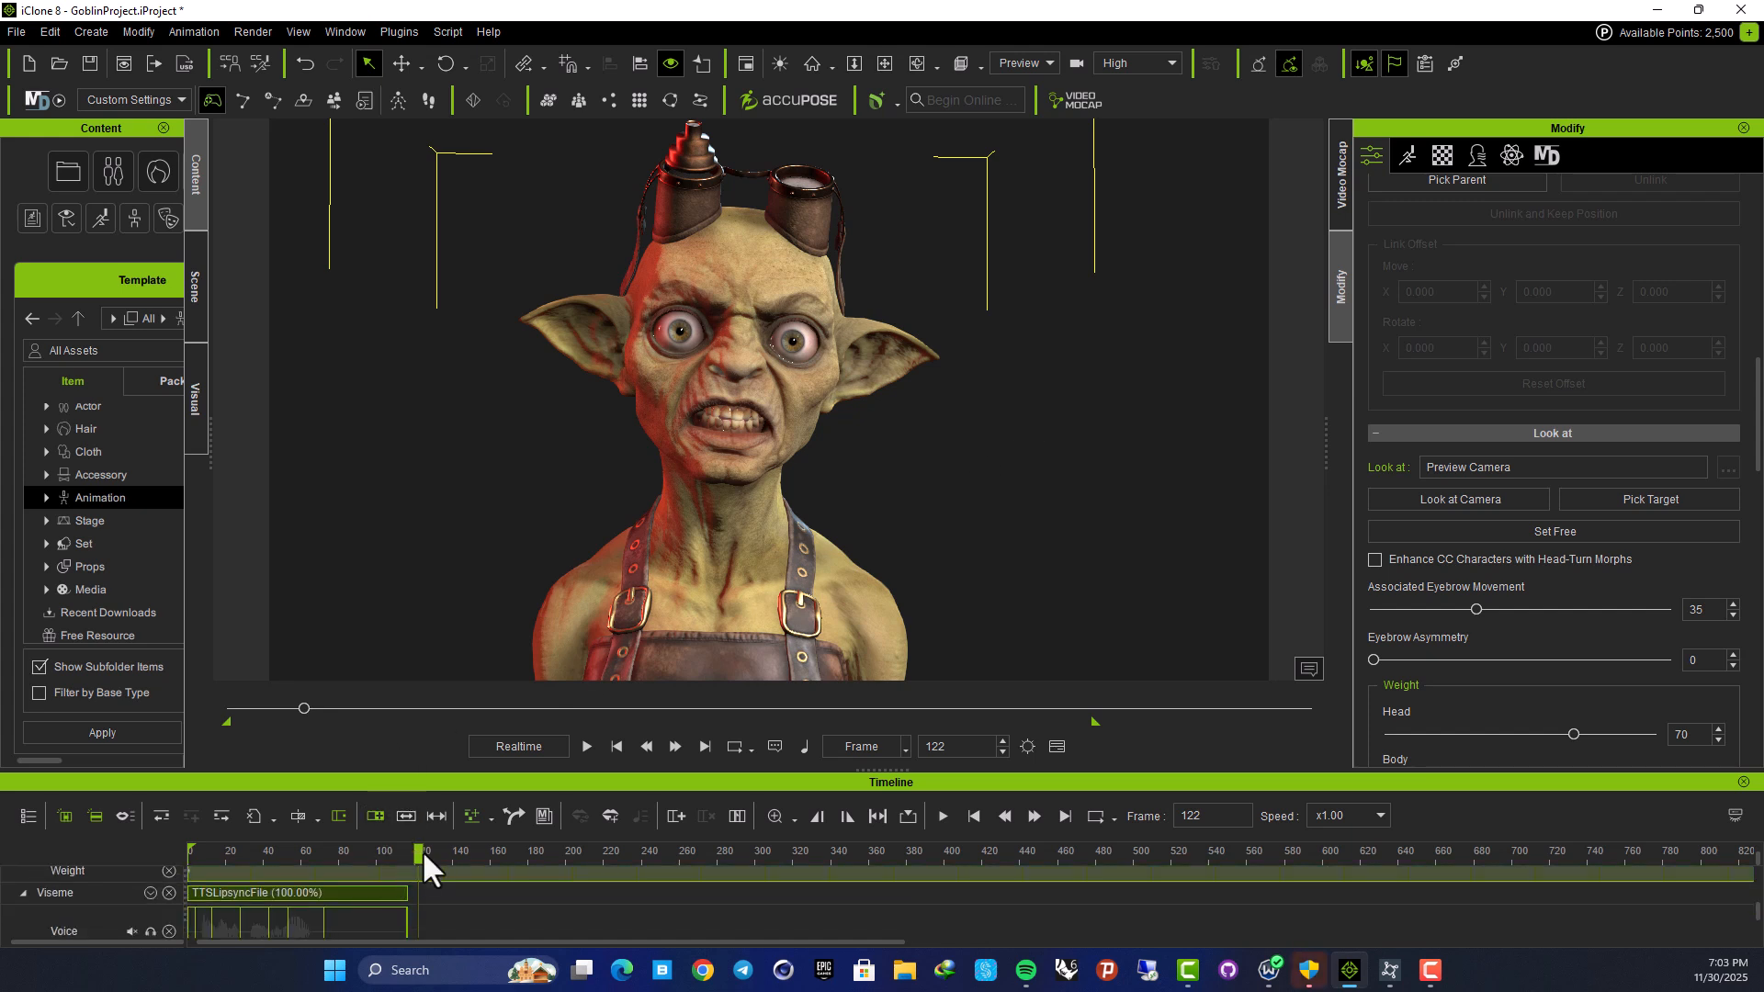
{"action": "left_click_drag", "start_coordinate": [405, 854], "coordinate": [280, 854]}
{"action": "scroll", "coordinate": [914, 376], "scroll_direction": "down", "scroll_amount": 3}
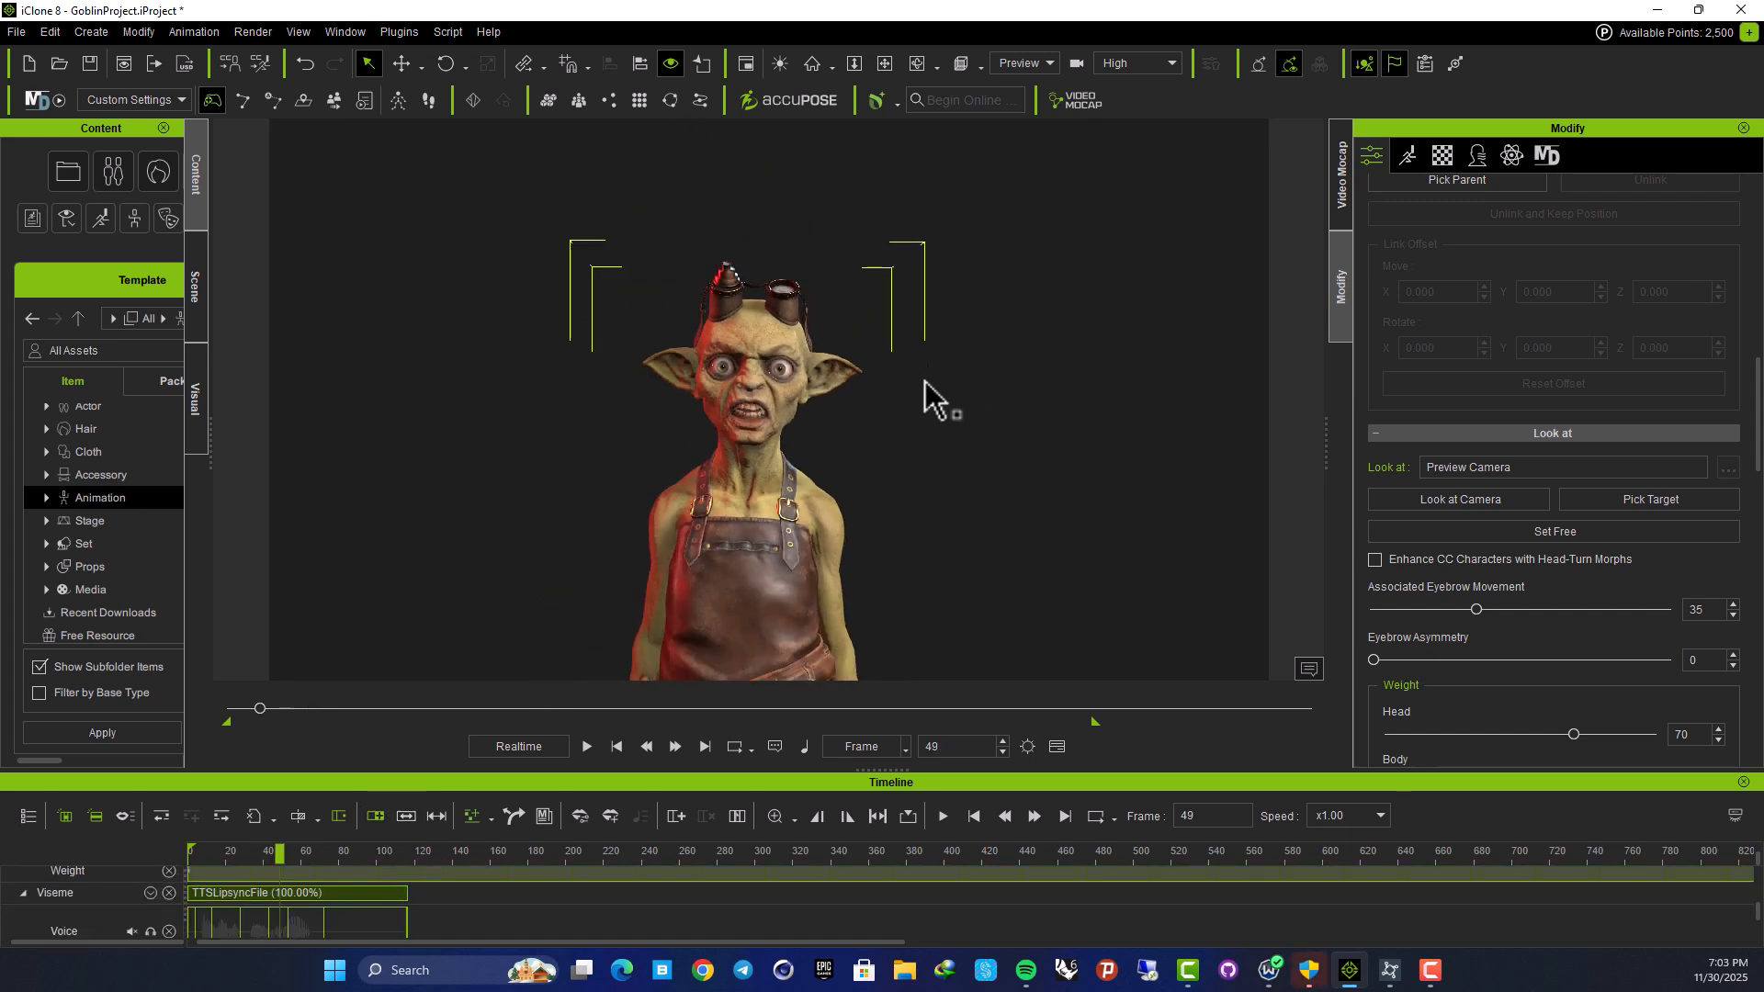